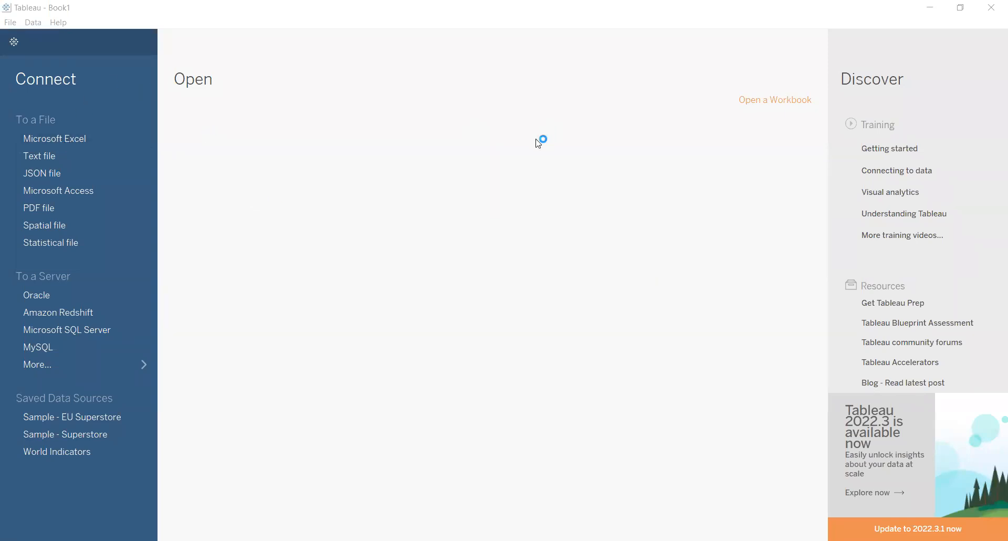
Connect to the superstore_orders Excel workbook and add its Orders sheet to the data source canvas.
{"action": "left_click", "coordinate": [67, 140]}
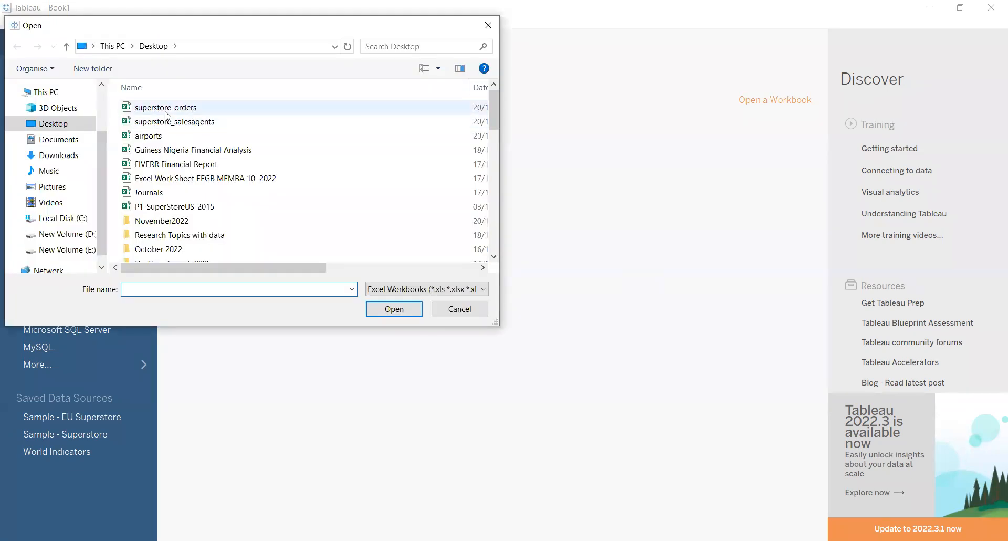
{"action": "left_click", "coordinate": [166, 113]}
{"action": "left_click", "coordinate": [409, 307]}
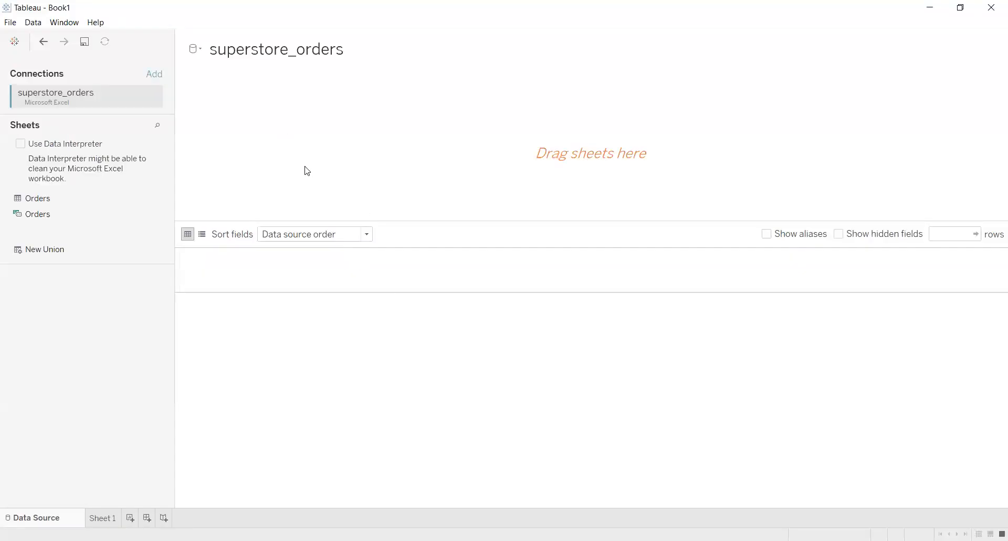
{"action": "left_click_drag", "start_coordinate": [32, 200], "coordinate": [307, 160]}
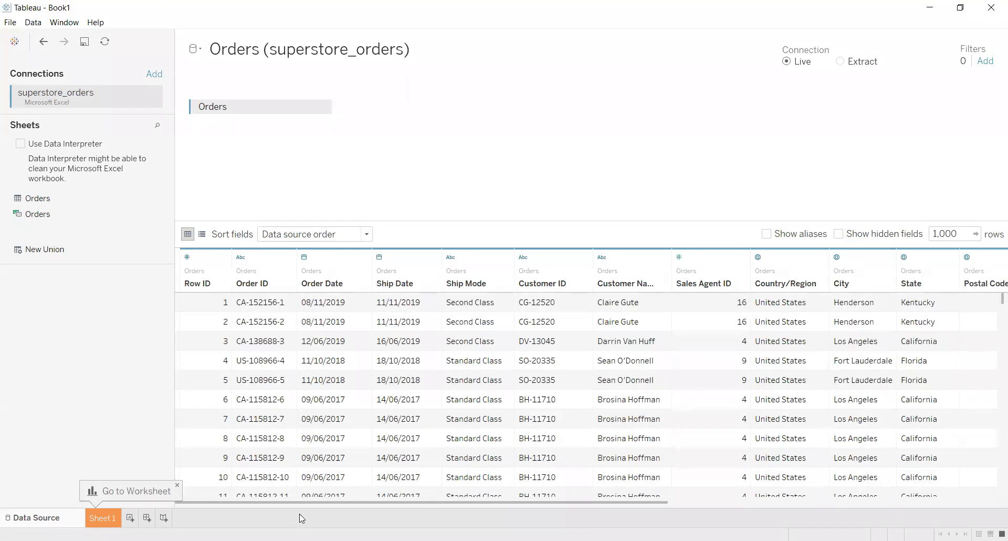
{"action": "left_click_drag", "start_coordinate": [326, 502], "coordinate": [998, 510]}
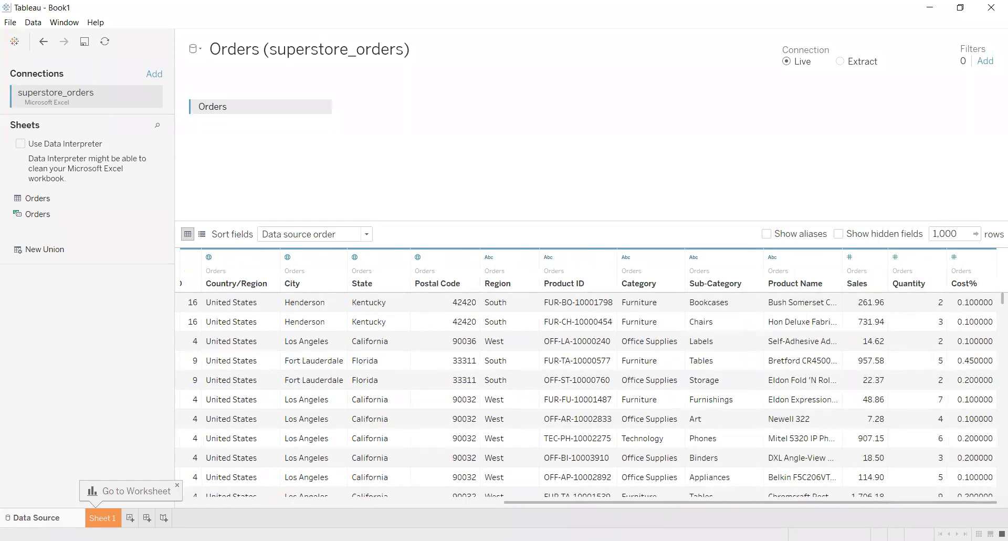
{"action": "left_click_drag", "start_coordinate": [671, 504], "coordinate": [234, 325]}
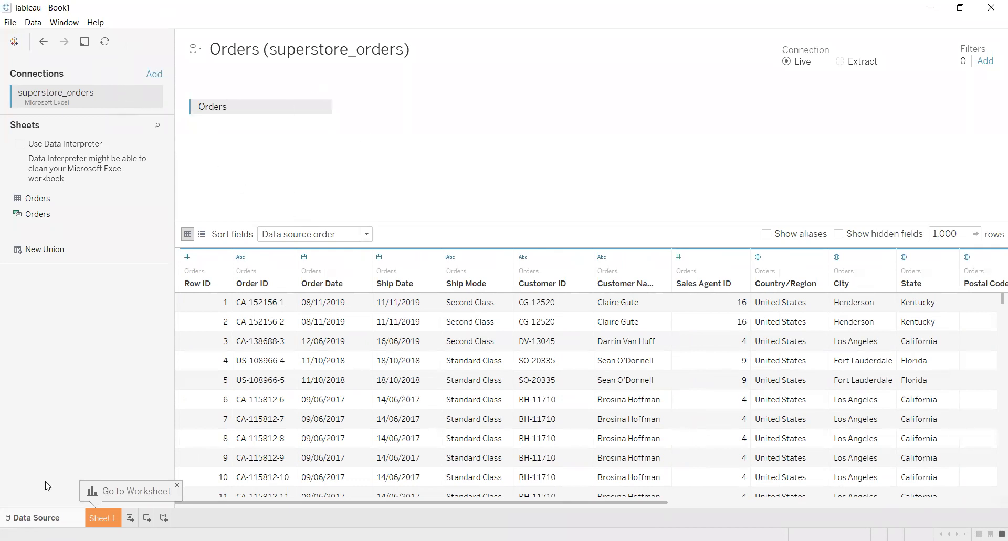
In Sheet 1, chart total Sales by Order Date, with the date in the rows and Sales in the columns.
{"action": "left_click", "coordinate": [104, 518]}
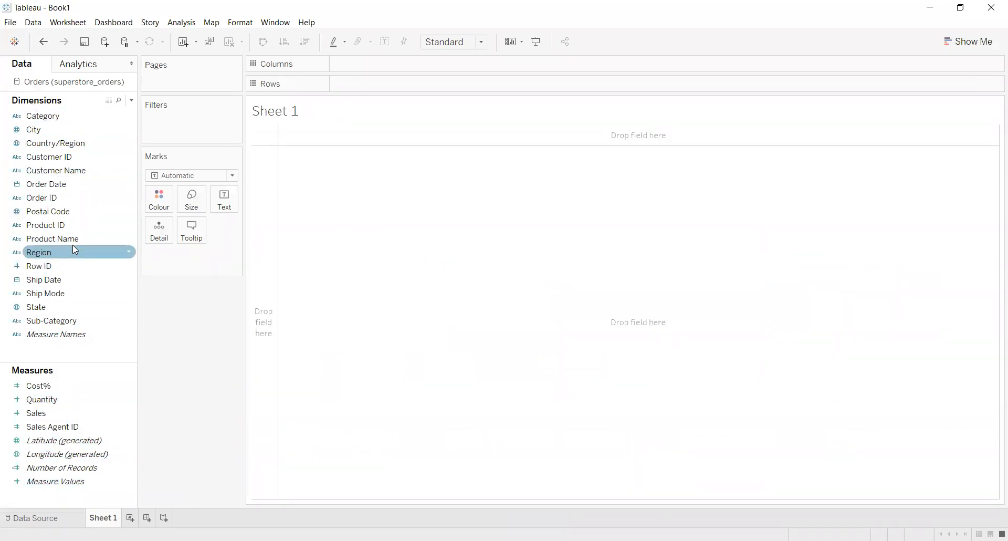
{"action": "left_click", "coordinate": [65, 184]}
{"action": "left_click_drag", "start_coordinate": [156, 152], "coordinate": [371, 87]}
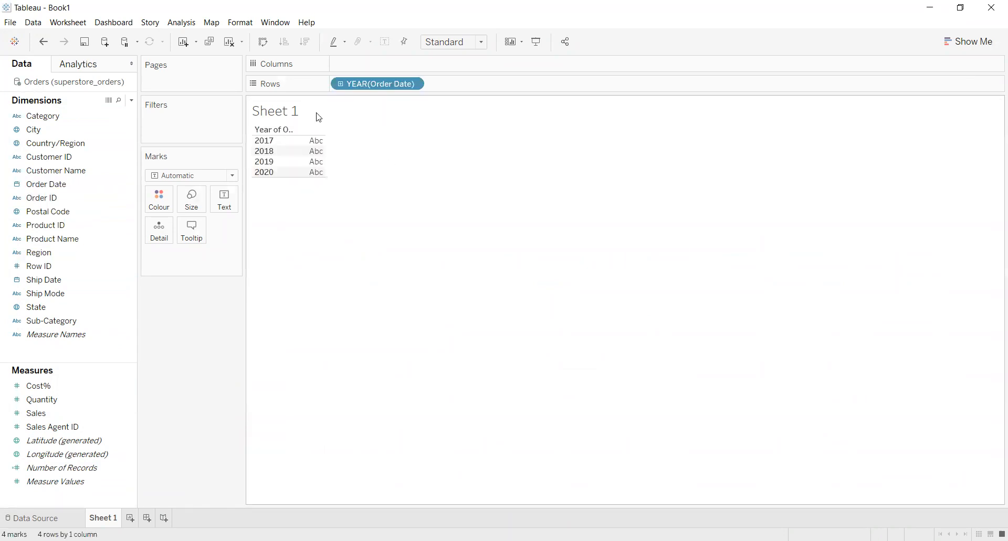
{"action": "left_click", "coordinate": [67, 388]}
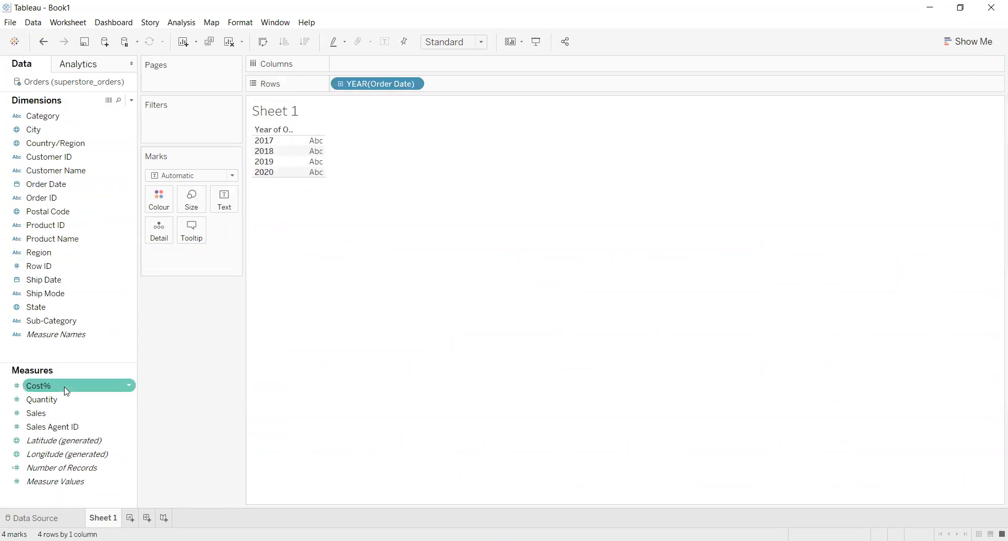
{"action": "left_click_drag", "start_coordinate": [54, 408], "coordinate": [465, 72]}
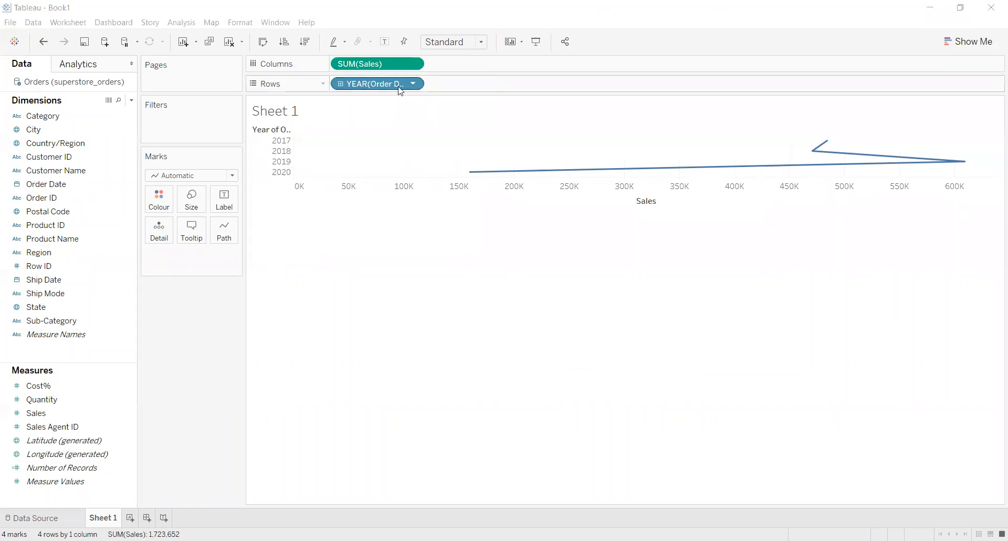
Change Order Date from years to continuous months, drill down to weeks, and swap the chart's rows and columns.
{"action": "left_click", "coordinate": [413, 84]}
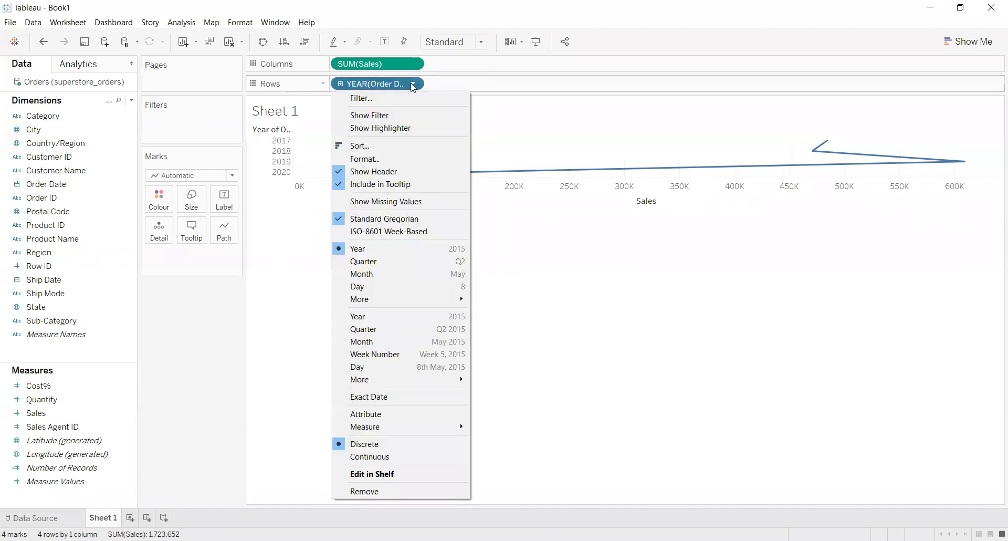
{"action": "left_click", "coordinate": [397, 346]}
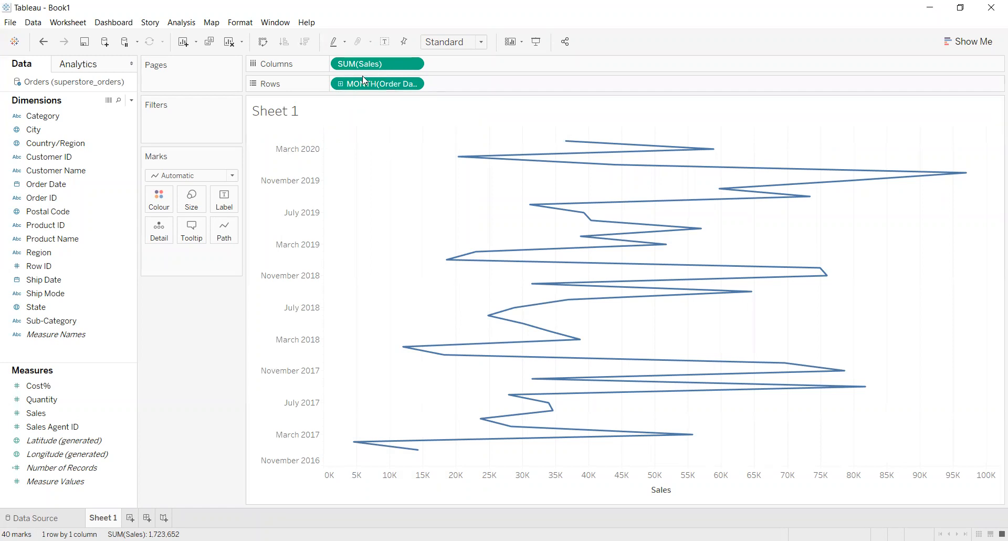
{"action": "left_click", "coordinate": [340, 84]}
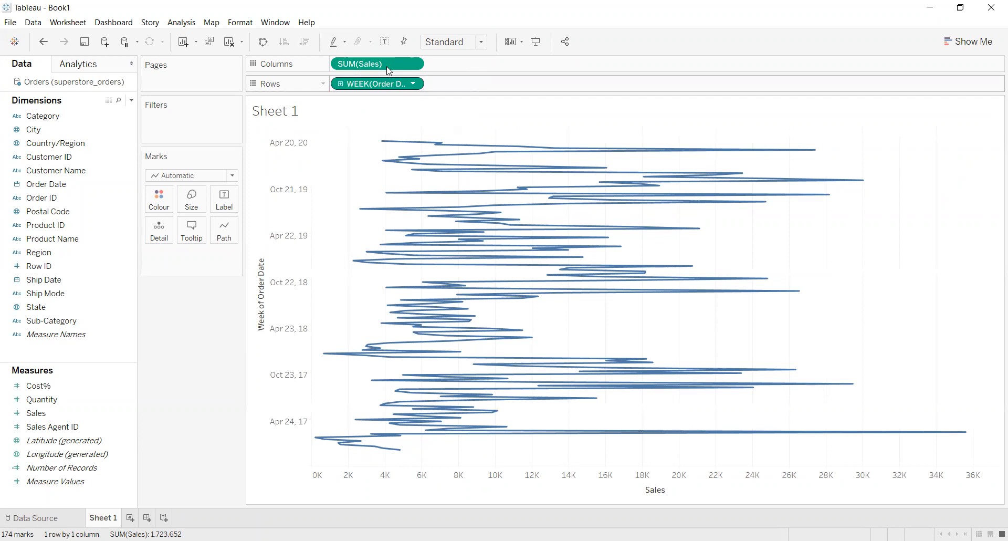
{"action": "key", "text": "ctrl+w"}
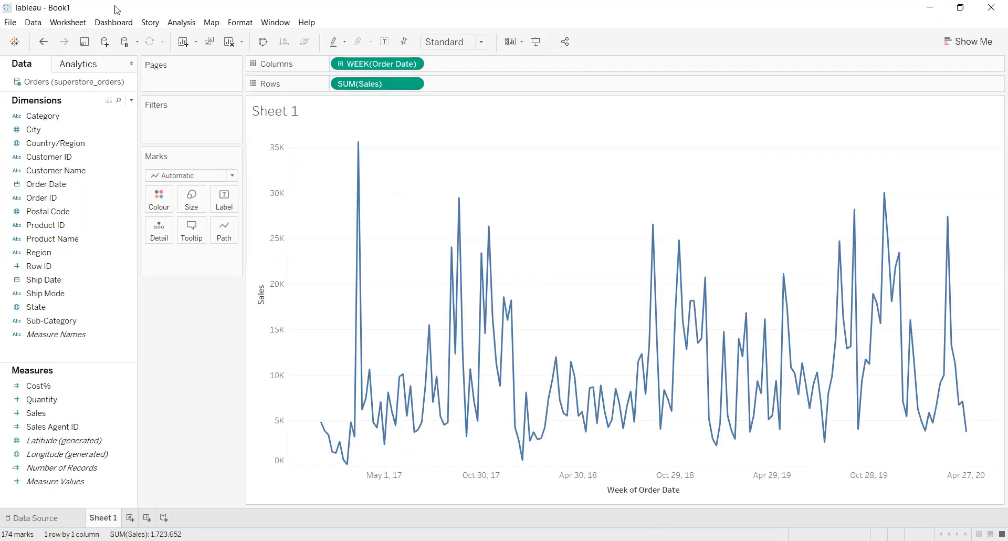
Disable Aggregate Measures for the weekly Sales line chart and enable it again.
{"action": "left_click", "coordinate": [179, 22]}
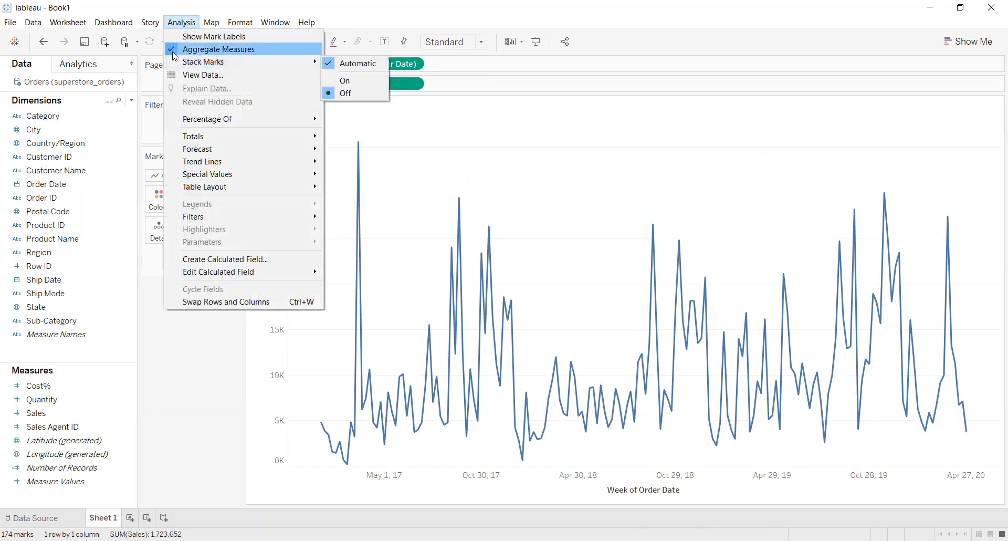
{"action": "left_click", "coordinate": [175, 52]}
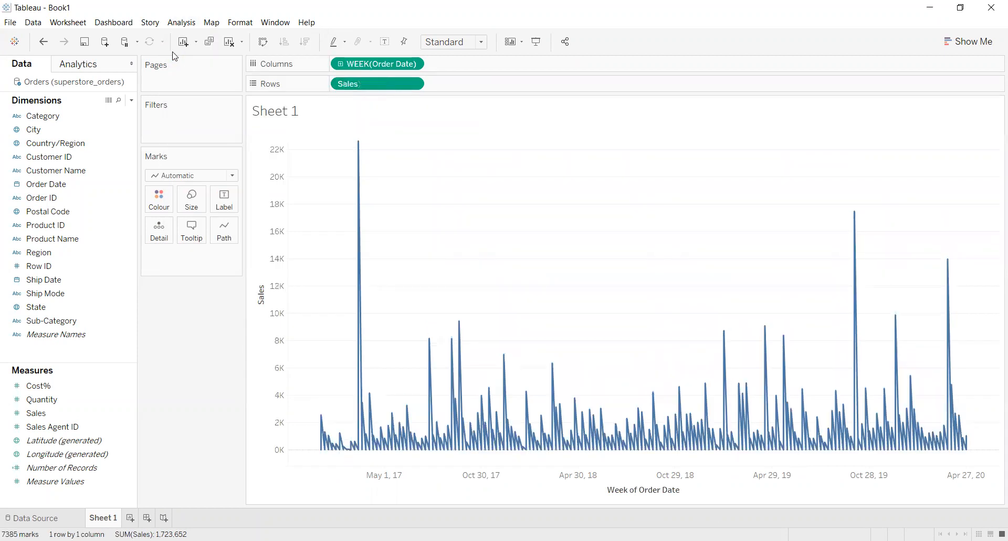
{"action": "left_click", "coordinate": [181, 22]}
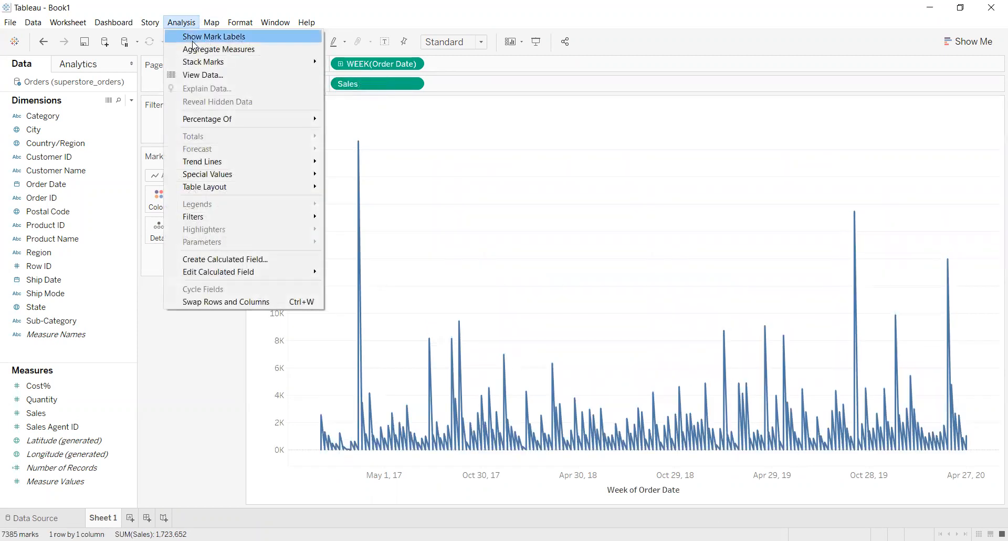
{"action": "left_click", "coordinate": [176, 52]}
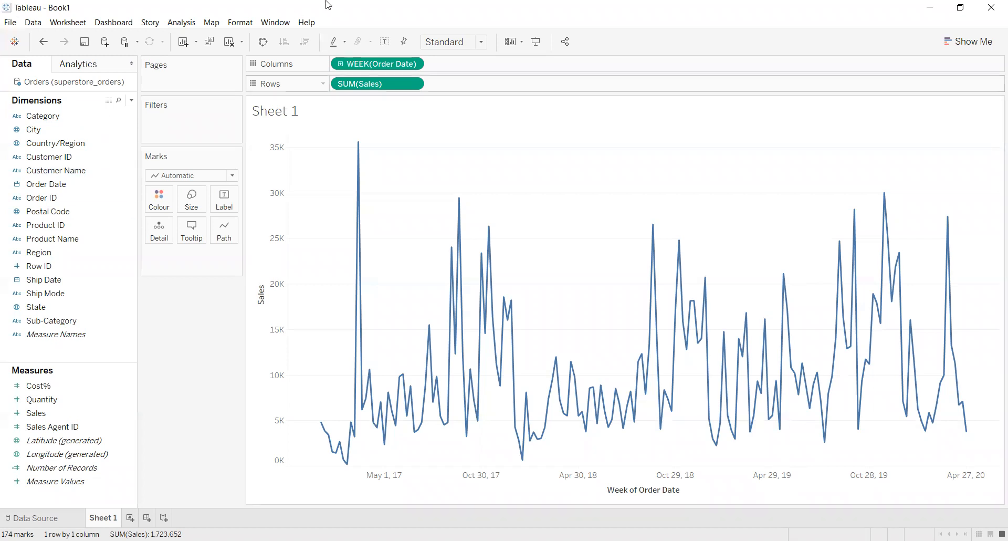
{"action": "left_click", "coordinate": [105, 239]}
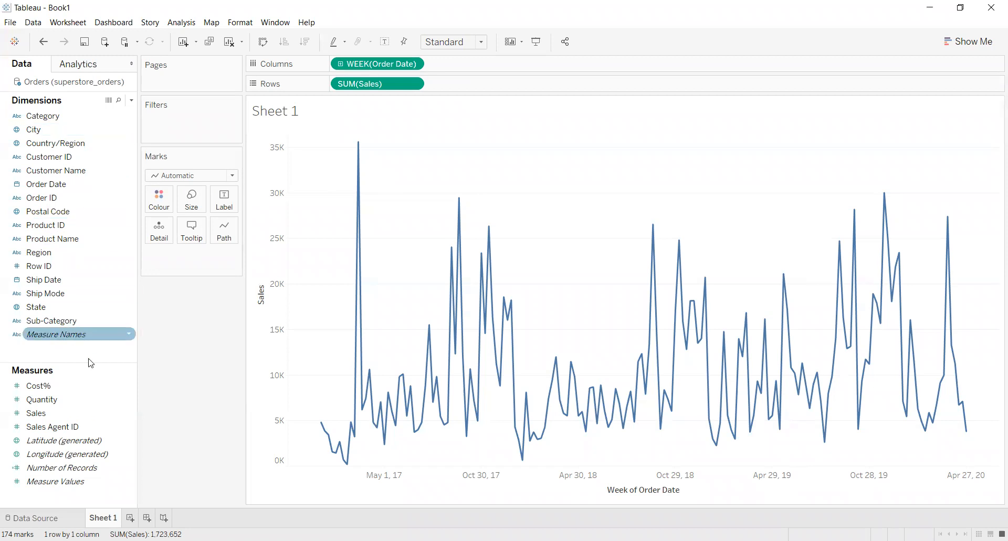
{"action": "mouse_move", "coordinate": [406, 388]}
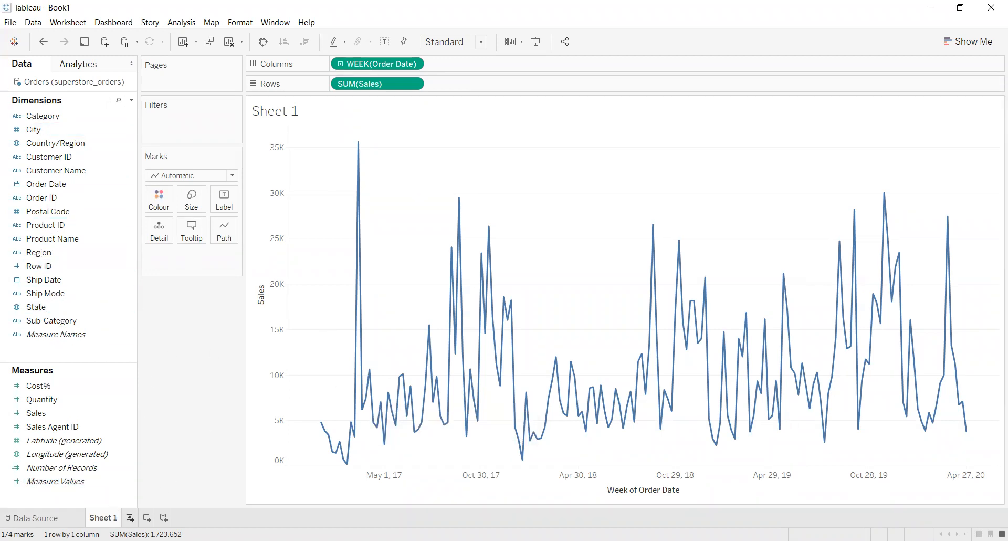
Add a new worksheet and build a bar chart with Ship Mode in the rows and total Sales in the columns.
{"action": "left_click", "coordinate": [130, 517]}
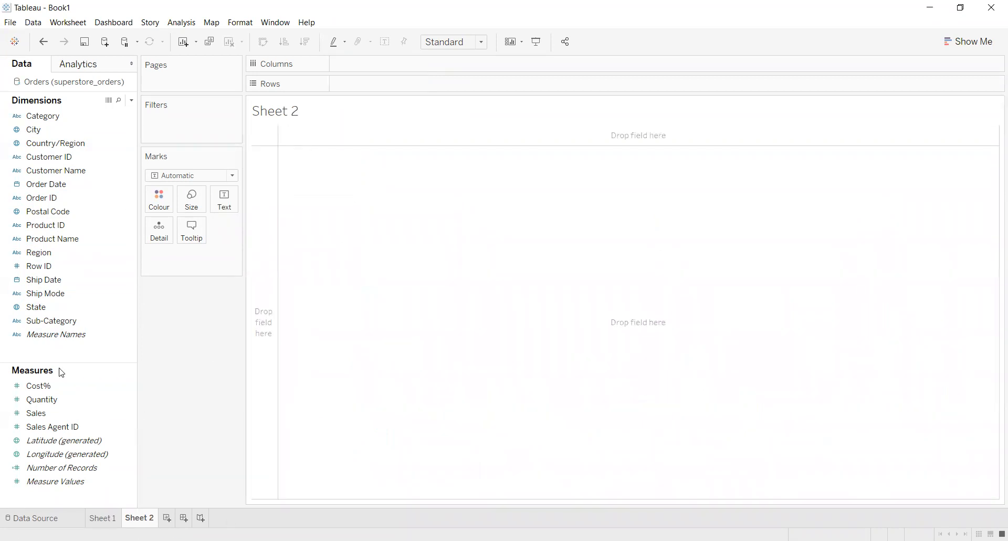
{"action": "left_click", "coordinate": [49, 296]}
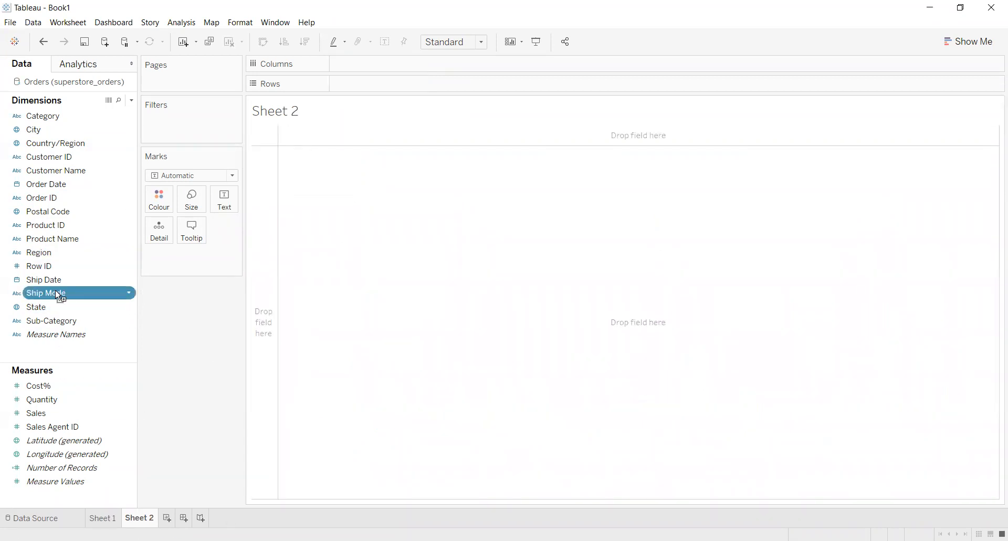
{"action": "left_click_drag", "start_coordinate": [364, 93], "coordinate": [365, 93]}
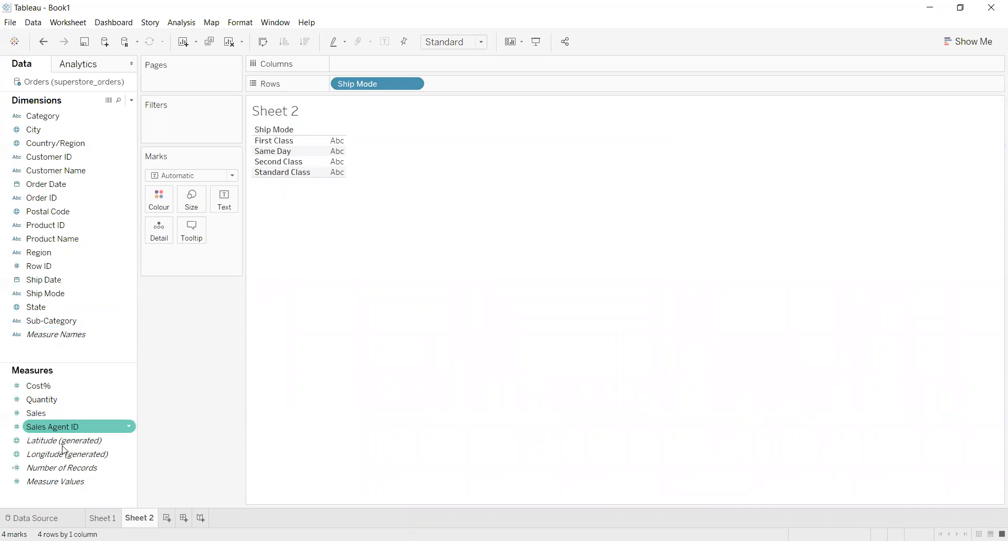
{"action": "left_click", "coordinate": [59, 416]}
{"action": "left_click_drag", "start_coordinate": [60, 413], "coordinate": [365, 66]}
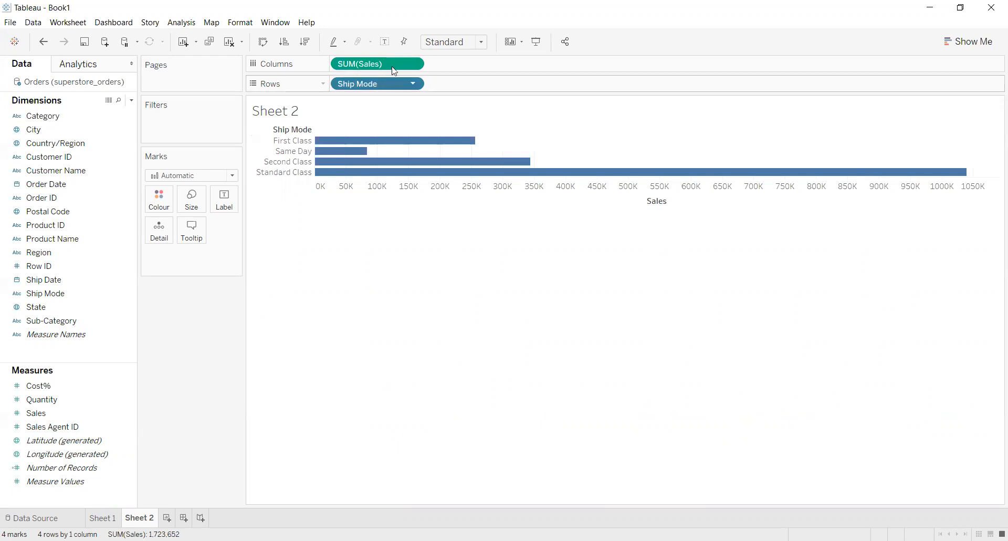
Swap the rows and columns of the Sales by Ship Mode chart and colour its bars by Ship Mode.
{"action": "mouse_move", "coordinate": [384, 80]}
{"action": "left_mouse_down"}
{"action": "mouse_move", "coordinate": [486, 70]}
{"action": "mouse_move", "coordinate": [410, 62]}
{"action": "mouse_move", "coordinate": [397, 84]}
{"action": "left_mouse_up"}
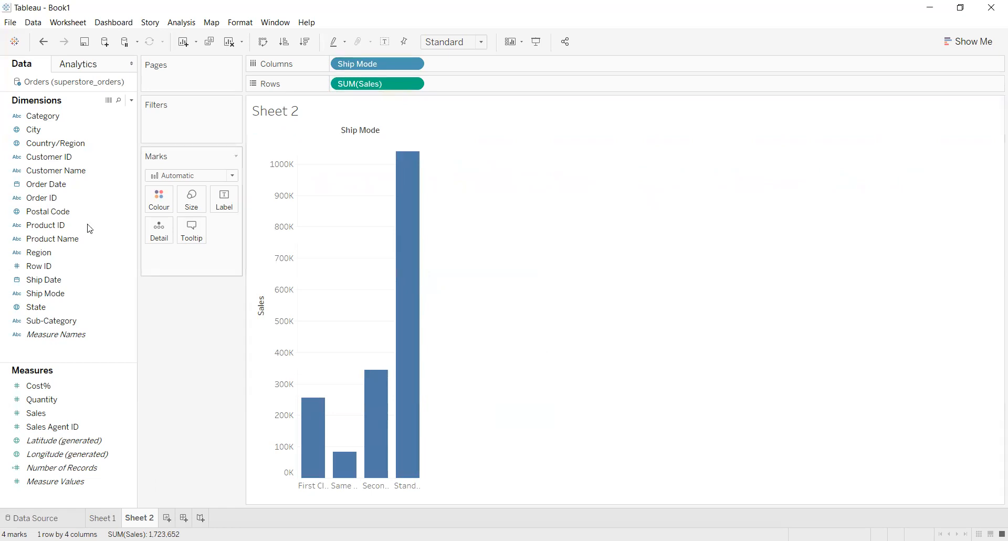
{"action": "left_click", "coordinate": [51, 294]}
{"action": "left_click_drag", "start_coordinate": [51, 295], "coordinate": [152, 195]}
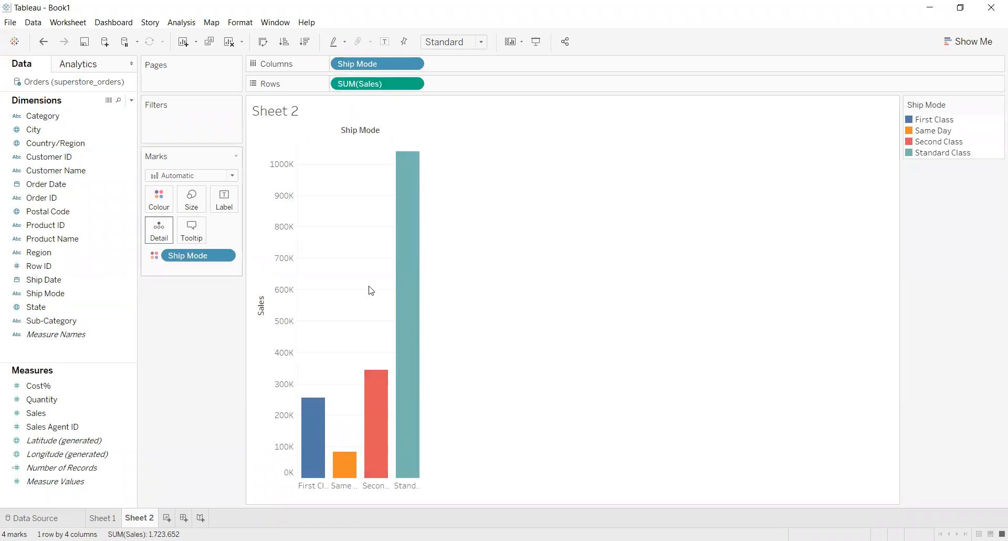
Format the Ship Mode chart's lines on the sheet level, setting the grid lines to None.
{"action": "right_click", "coordinate": [339, 175]}
{"action": "left_click", "coordinate": [376, 225]}
{"action": "left_click", "coordinate": [78, 85]}
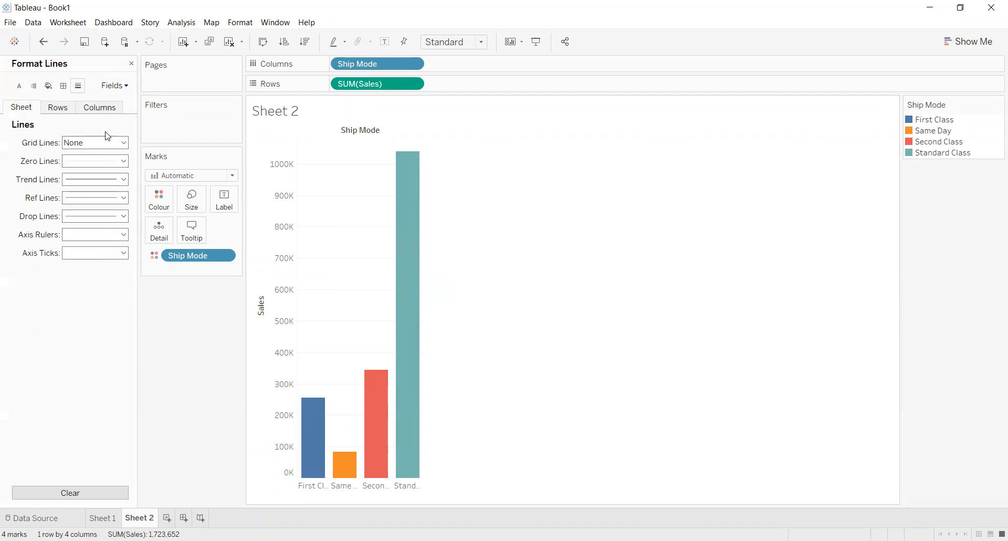
{"action": "left_click", "coordinate": [88, 146]}
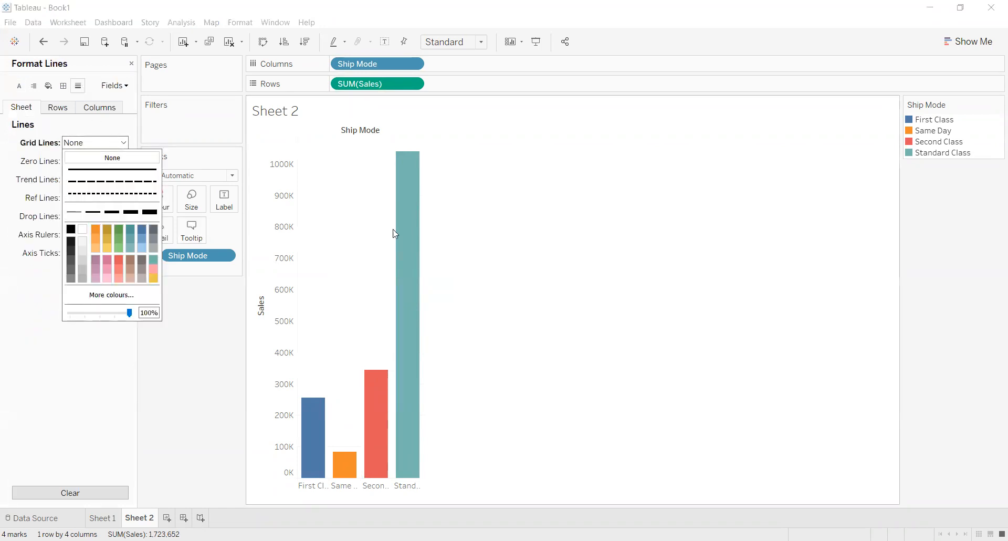
{"action": "left_click", "coordinate": [66, 412]}
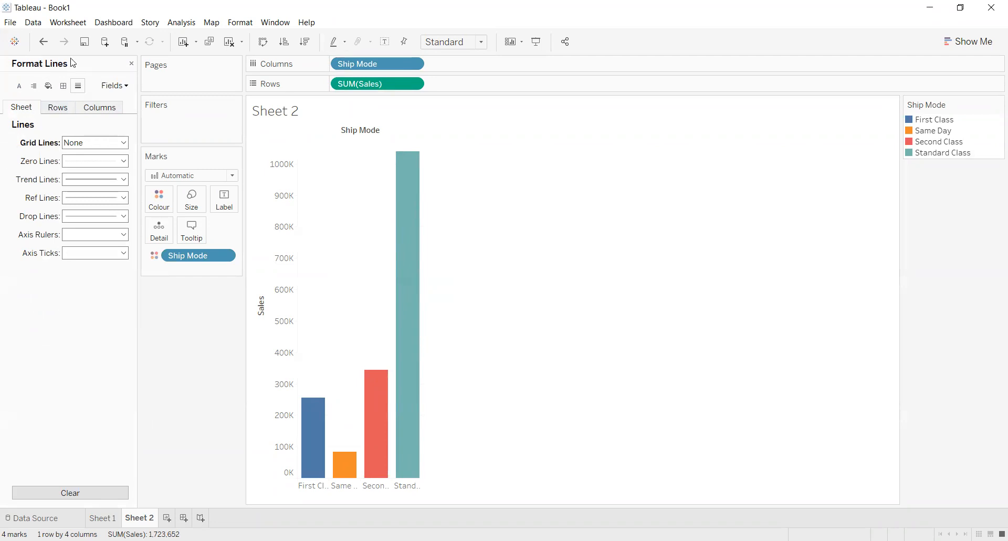
{"action": "left_click", "coordinate": [131, 65]}
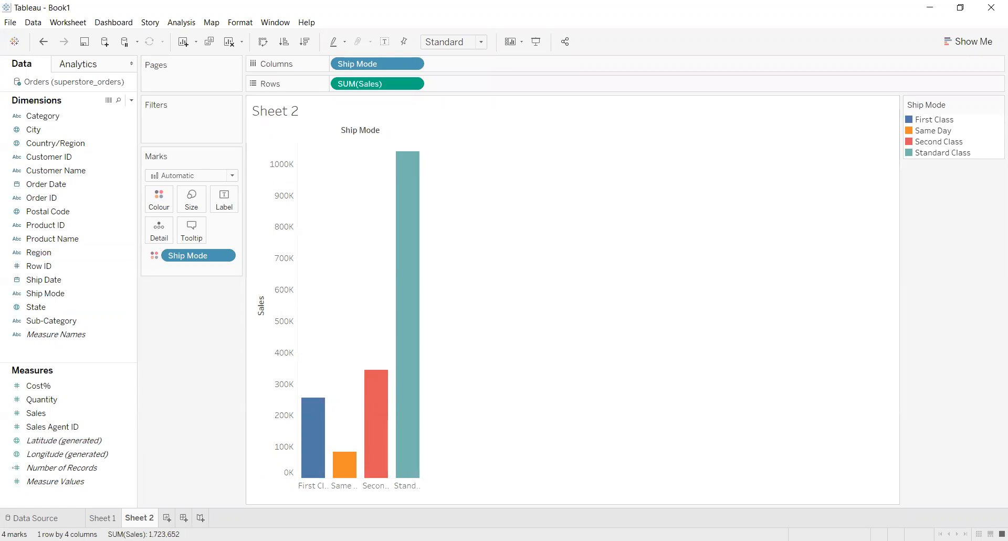
Add a second Microsoft Excel connection to the data source using the superstore_salesagents workbook.
{"action": "left_click", "coordinate": [47, 523]}
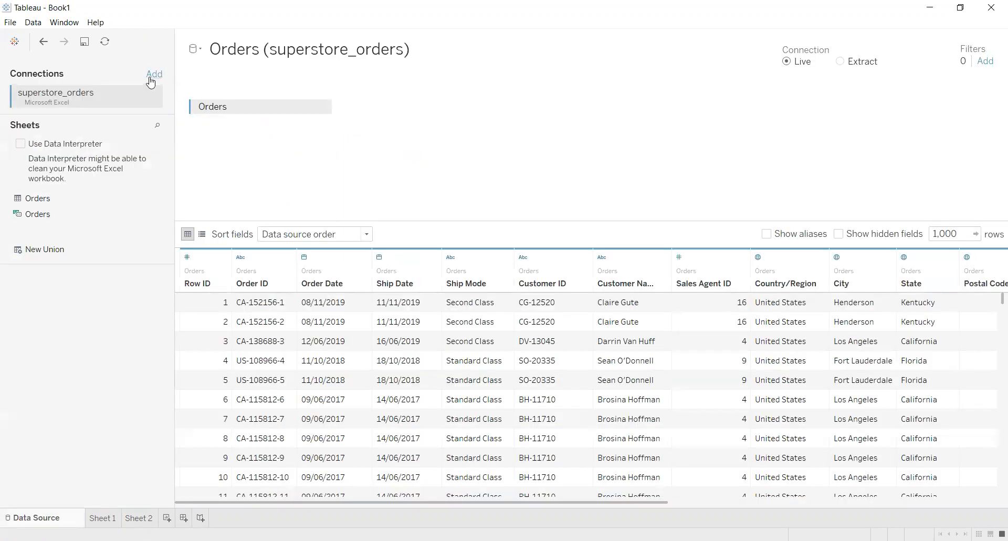
{"action": "left_click", "coordinate": [151, 77]}
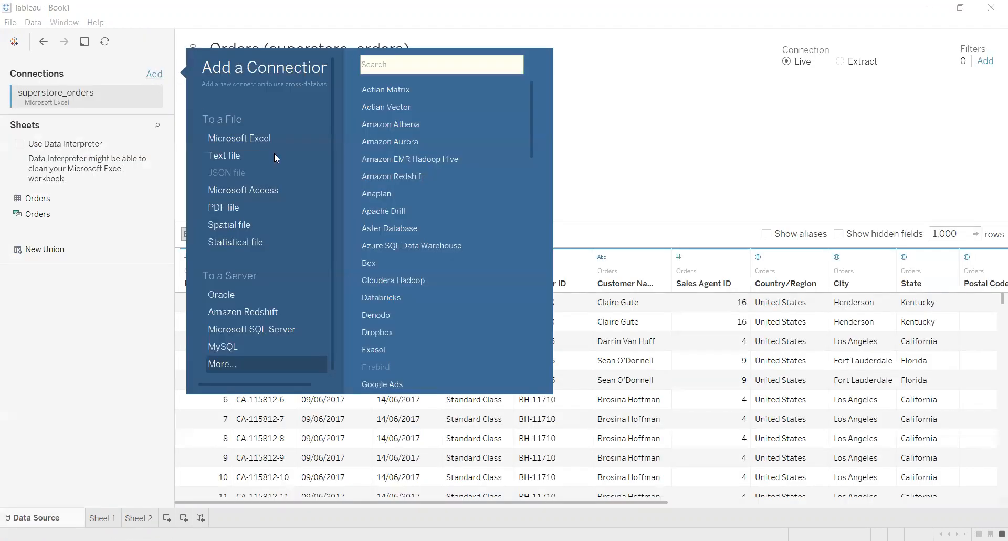
{"action": "left_click", "coordinate": [280, 138]}
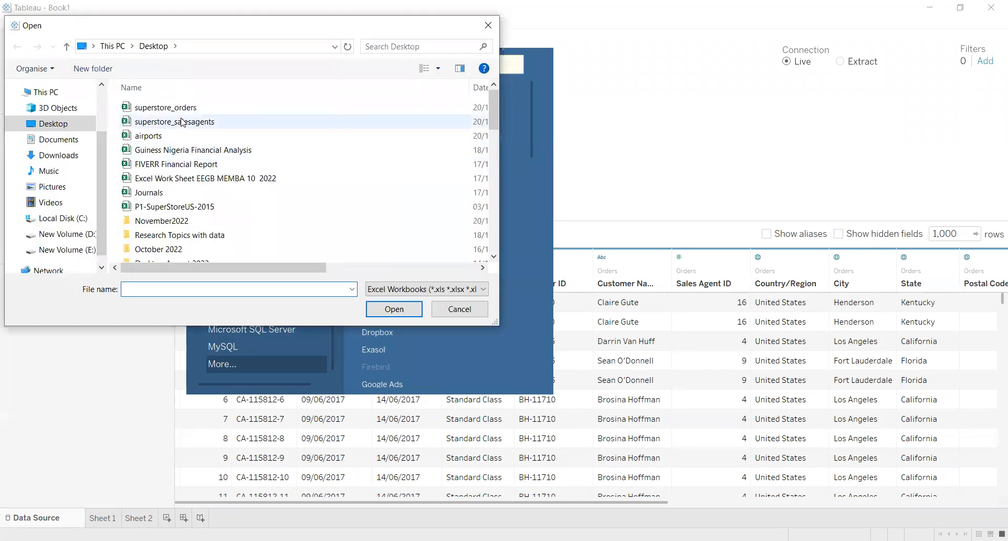
{"action": "left_click", "coordinate": [181, 122]}
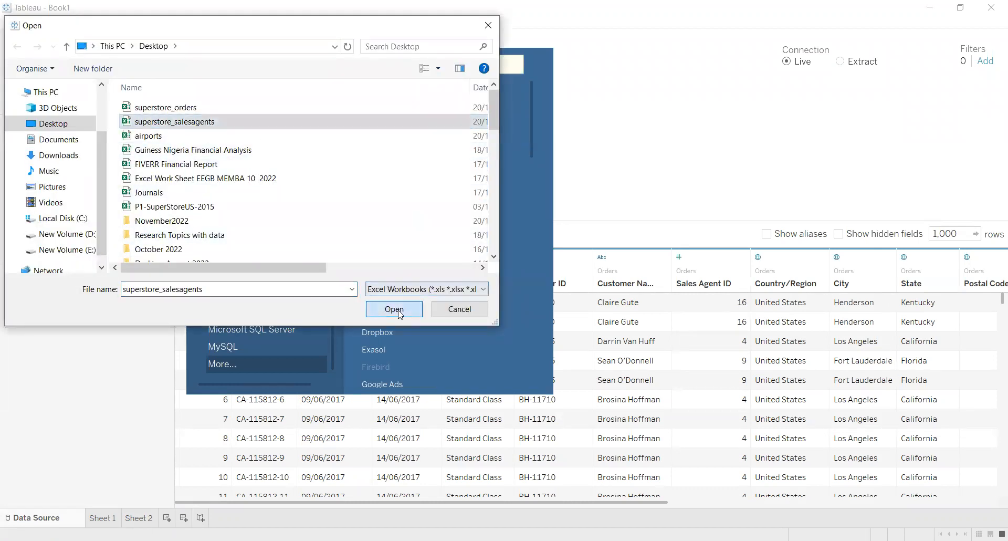
{"action": "key", "text": "Return"}
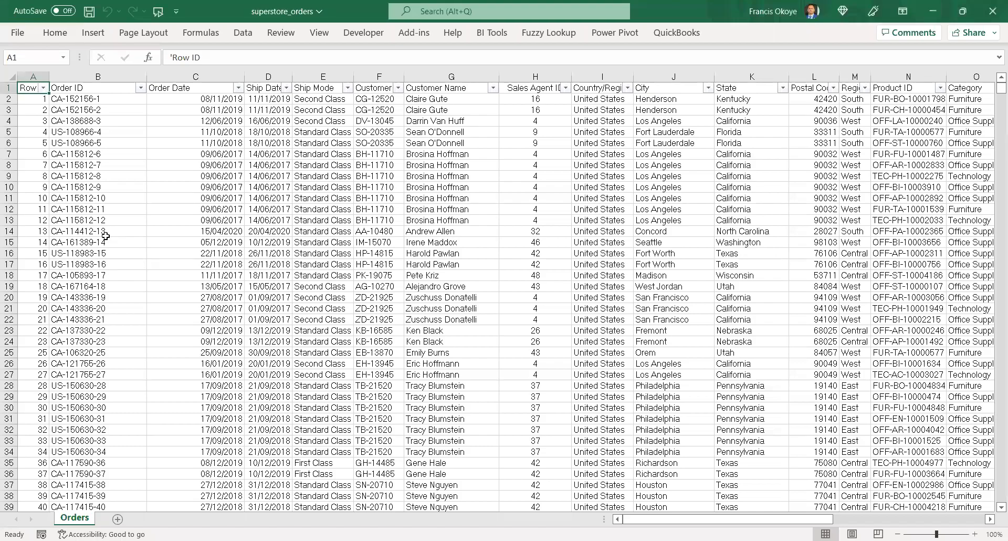
Switch to the superstore_orders workbook in Excel and examine the Orders column headers through to the last column.
{"action": "left_click", "coordinate": [58, 186]}
{"action": "key", "text": "ctrl+Up"}
{"action": "key", "text": "ctrl+Right"}
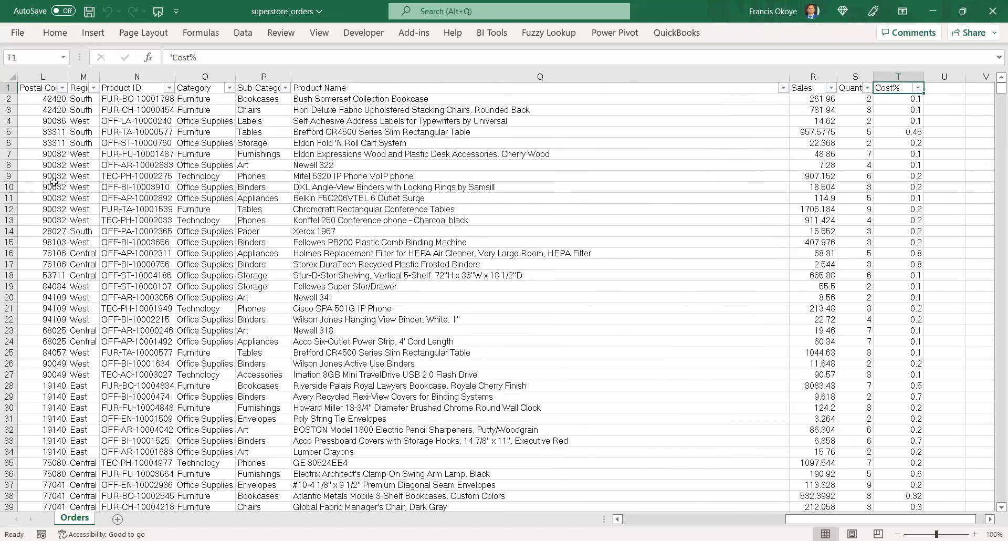
Examine the Orders column headers across the sheet and the extent of the Sales Agent ID column.
{"action": "key", "text": "ctrl+Left"}
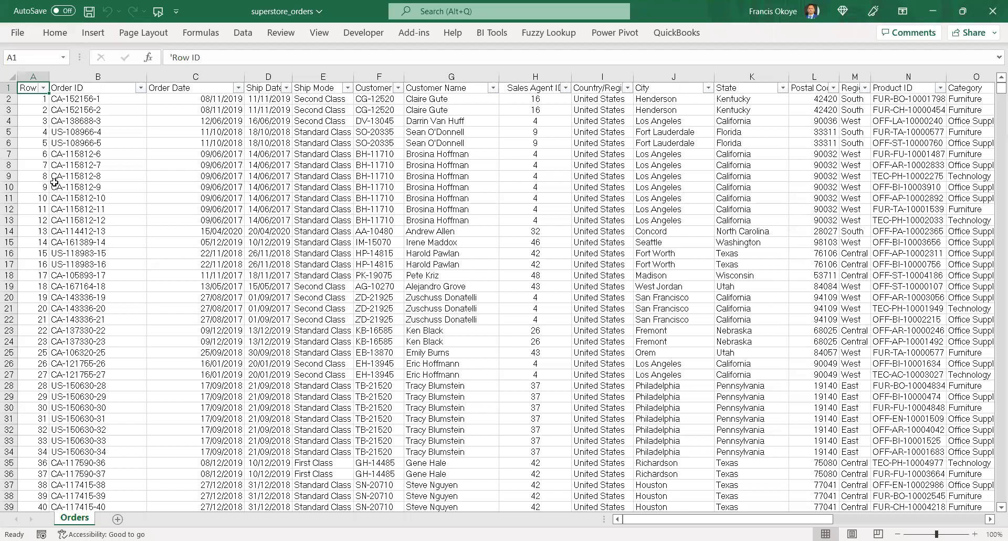
{"action": "key", "text": "ctrl+Right"}
{"action": "key", "text": "Left"}
{"action": "key", "text": "Left"}
{"action": "key", "text": "Left"}
{"action": "key", "text": "Left"}
{"action": "key", "text": "Left"}
{"action": "key", "text": "Left"}
{"action": "key", "text": "Left"}
{"action": "key", "text": "Left"}
{"action": "key", "text": "Left"}
{"action": "key", "text": "Left"}
{"action": "key", "text": "Left"}
{"action": "key", "text": "Left"}
{"action": "key", "text": "Left"}
{"action": "key", "text": "Left"}
{"action": "key", "text": "Left"}
{"action": "key", "text": "Left"}
{"action": "key", "text": "Left"}
{"action": "key", "text": "Left"}
{"action": "key", "text": "Right"}
{"action": "key", "text": "Right"}
{"action": "key", "text": "Right"}
{"action": "key", "text": "Right"}
{"action": "key", "text": "Right"}
{"action": "key", "text": "Right"}
{"action": "key", "text": "Right"}
{"action": "key", "text": "Right"}
{"action": "key", "text": "Left"}
{"action": "key", "text": "Left"}
{"action": "key", "text": "Left"}
{"action": "key", "text": "Left"}
{"action": "key", "text": "Right"}
{"action": "key", "text": "Right"}
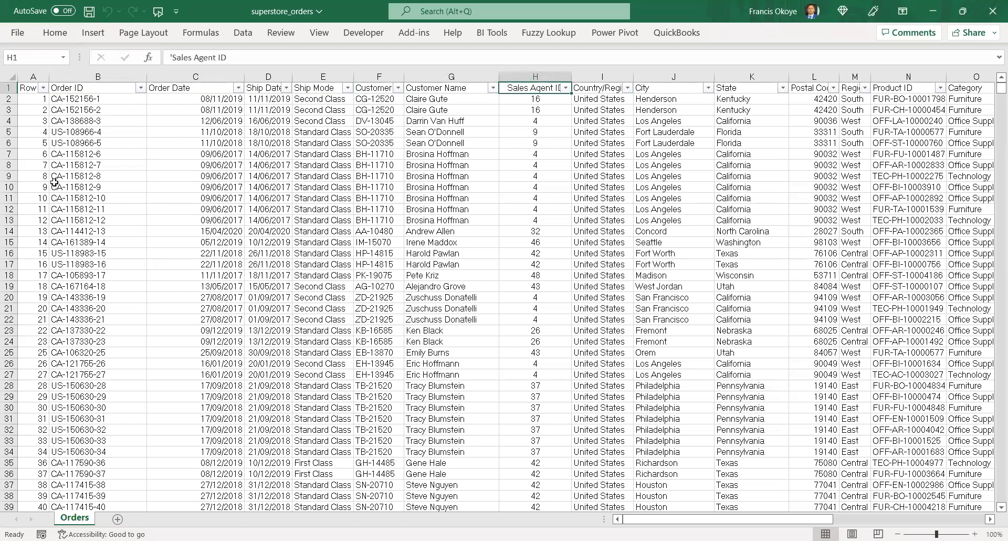
{"action": "key", "text": "ctrl+Down"}
{"action": "key", "text": "ctrl+Up"}
Widen the Sales Agent ID column in the Orders sheet so its full header fits.
{"action": "left_click", "coordinate": [575, 77]}
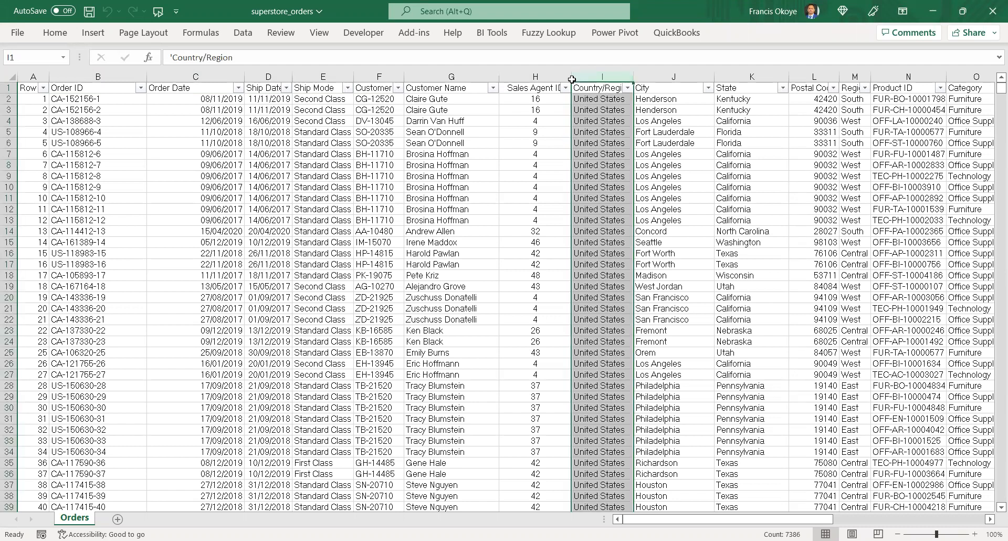
{"action": "left_click_drag", "start_coordinate": [572, 77], "coordinate": [606, 77]}
{"action": "left_click", "coordinate": [556, 88]}
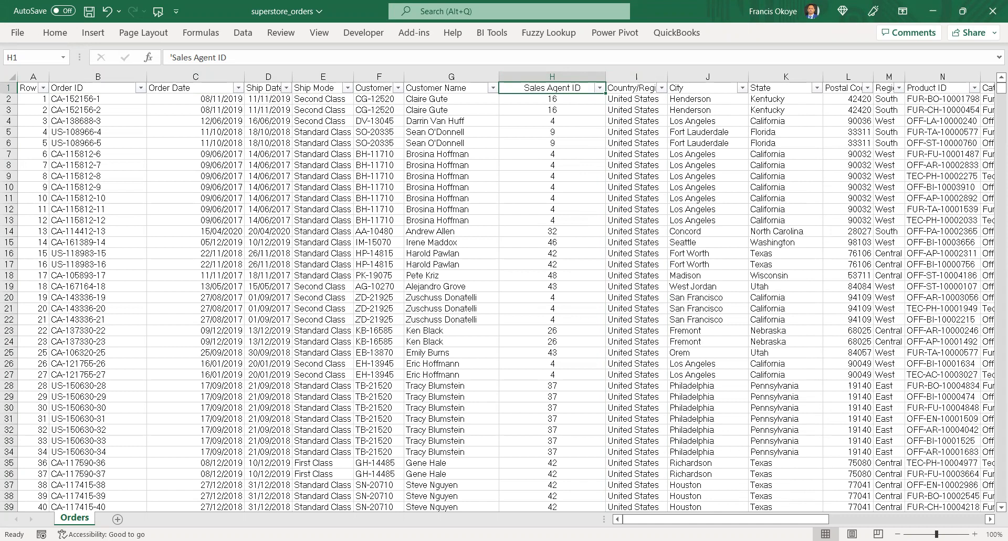
Switch to the superstore_salesagents workbook and examine its Sales Agent Id, Name and State columns.
{"action": "key", "text": "alt+Tab"}
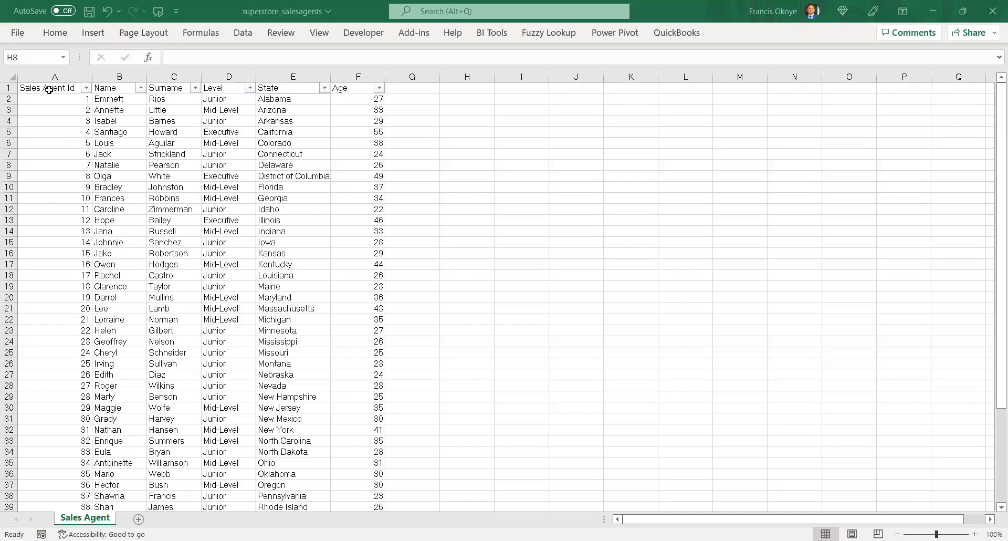
{"action": "left_click", "coordinate": [49, 89]}
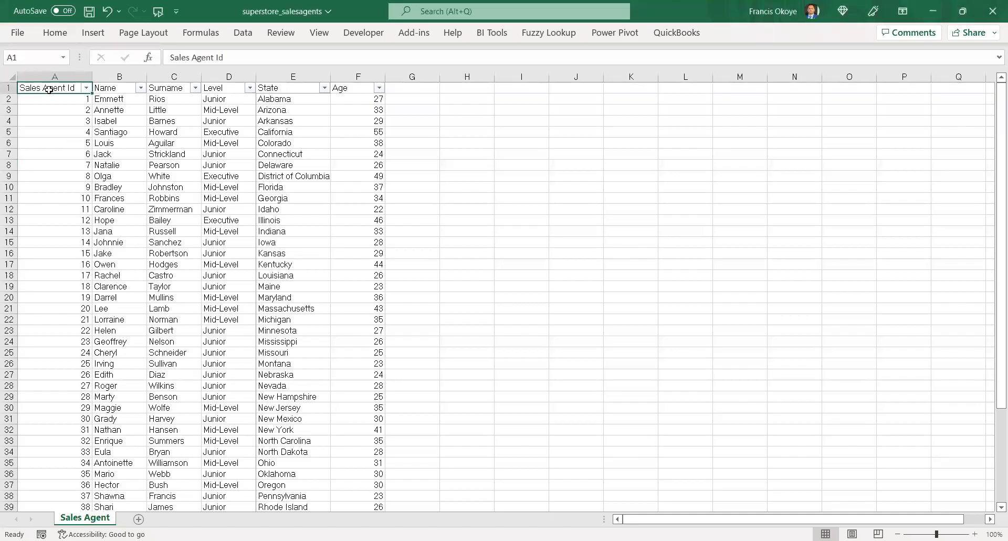
{"action": "left_click", "coordinate": [346, 134]}
{"action": "left_click", "coordinate": [113, 98]}
{"action": "left_click", "coordinate": [273, 111]}
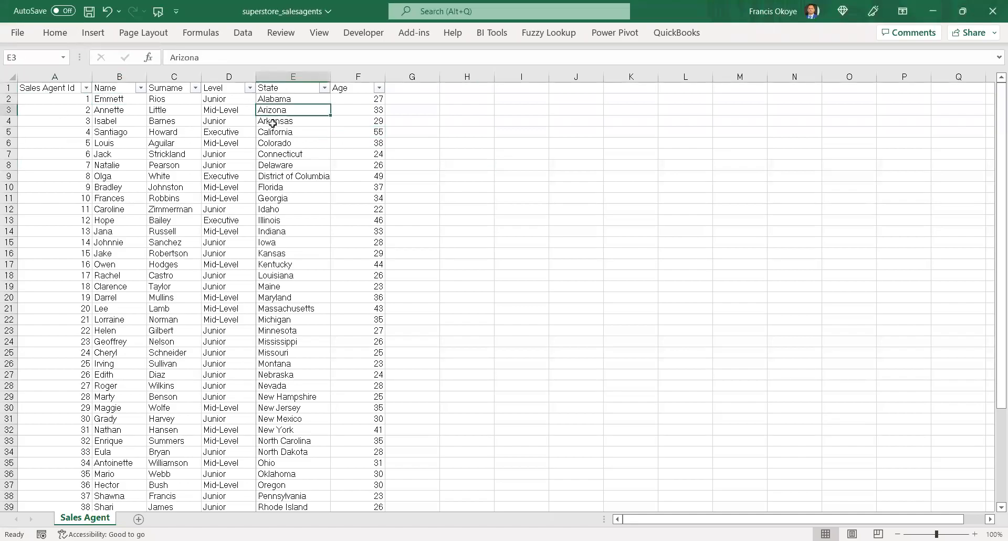
{"action": "left_click_drag", "start_coordinate": [272, 124], "coordinate": [288, 126]}
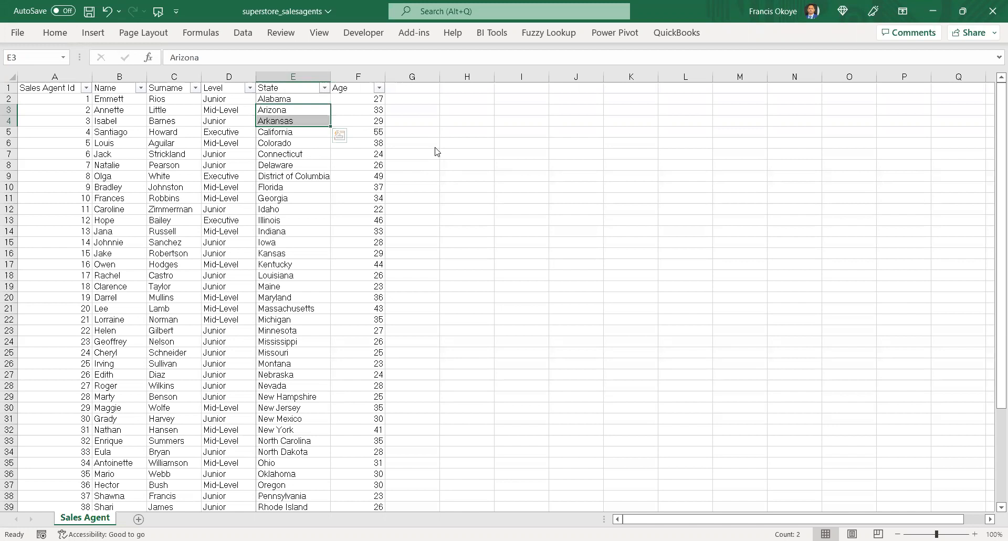
Widen the Sales Agent Id column in the Sales Agent sheet.
{"action": "key", "text": "alt+Tab"}
{"action": "left_click", "coordinate": [407, 144]}
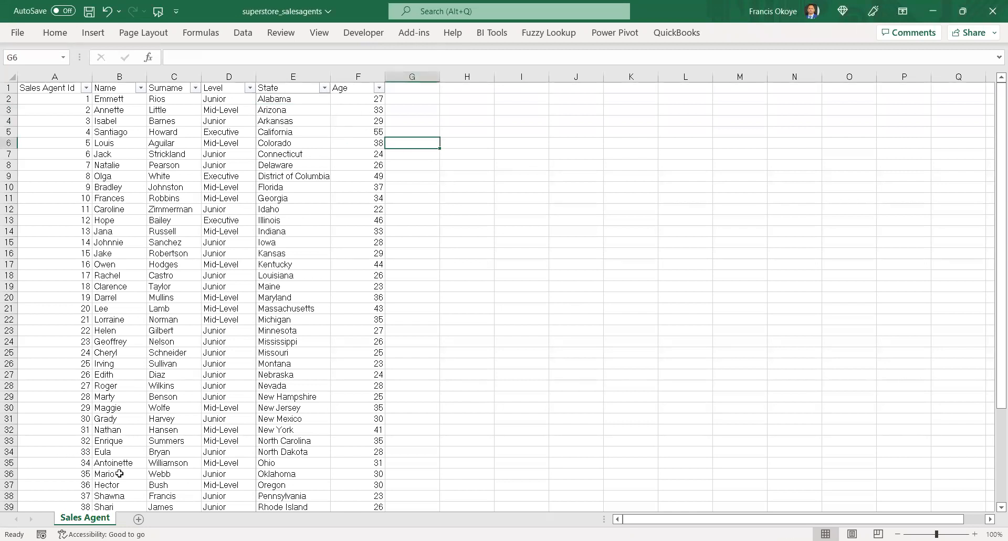
{"action": "double_click", "coordinate": [91, 77]}
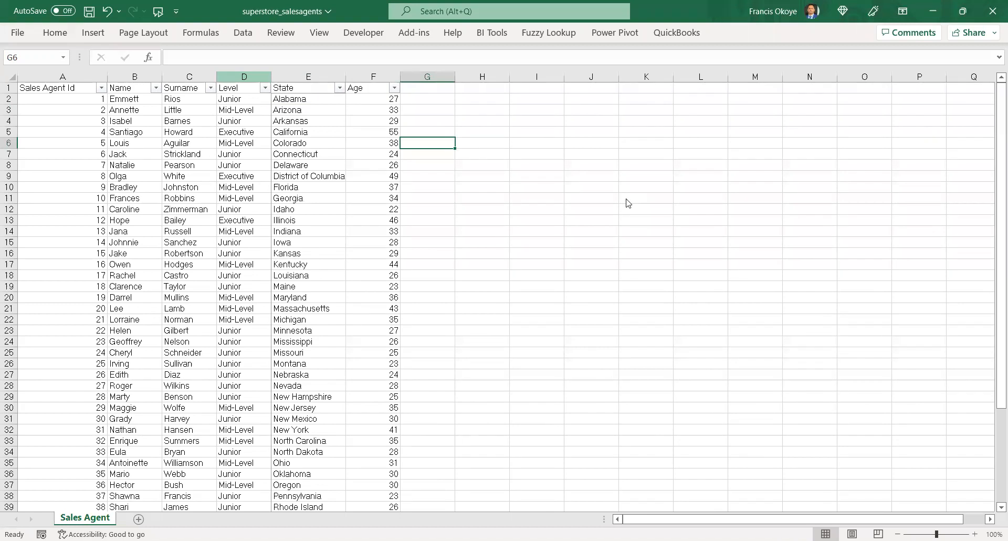
Switch to Tableau, enlarge the data preview grid and review the joined fields from Orders through to the Sales Agent columns.
{"action": "key", "text": "alt+Tab"}
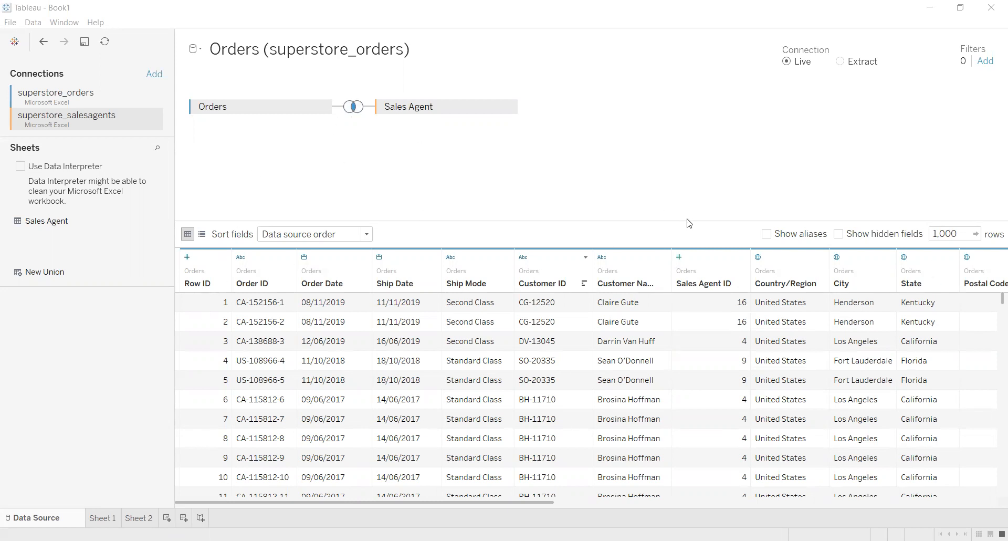
{"action": "left_click_drag", "start_coordinate": [687, 221], "coordinate": [691, 149]}
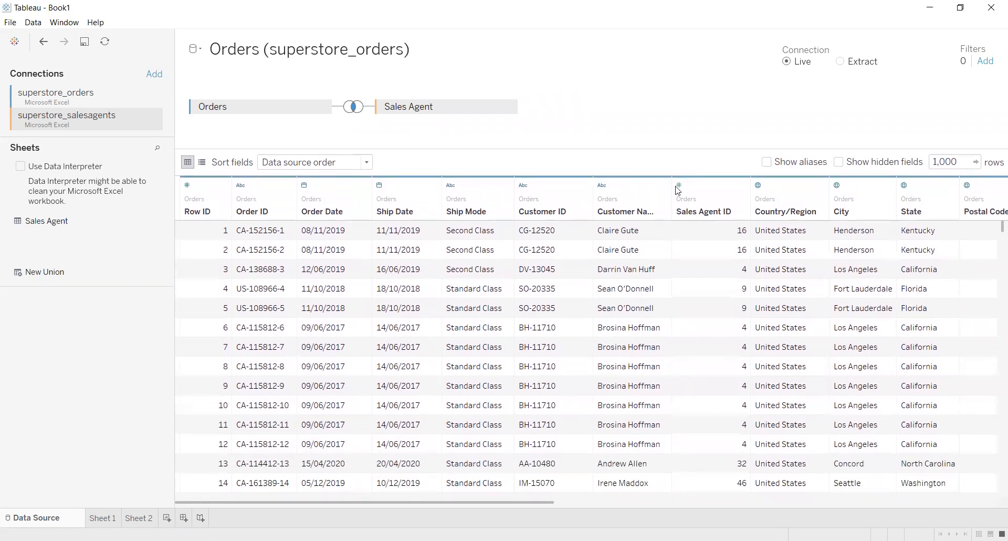
{"action": "left_click_drag", "start_coordinate": [535, 504], "coordinate": [988, 493]}
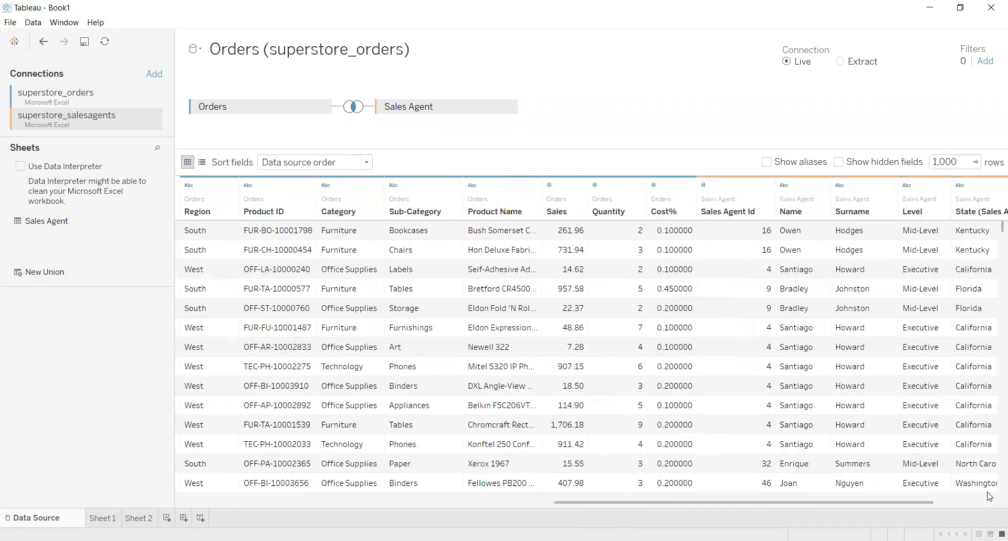
{"action": "left_click", "coordinate": [343, 500]}
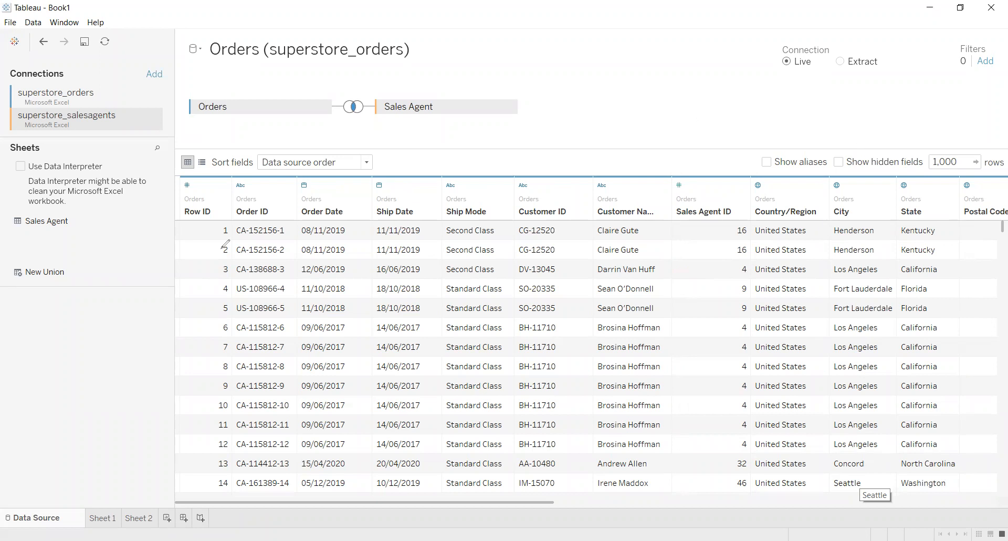
{"action": "mouse_move", "coordinate": [254, 193]}
{"action": "left_mouse_down"}
{"action": "mouse_move", "coordinate": [251, 214]}
{"action": "mouse_move", "coordinate": [251, 187]}
{"action": "mouse_move", "coordinate": [179, 212]}
{"action": "mouse_move", "coordinate": [215, 205]}
{"action": "mouse_move", "coordinate": [200, 192]}
{"action": "left_mouse_up"}
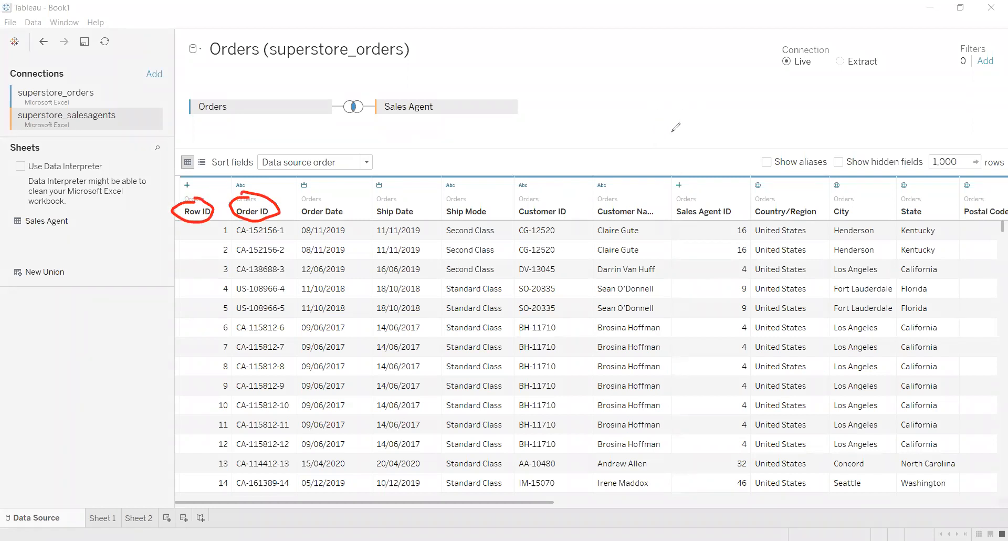
{"action": "mouse_move", "coordinate": [676, 132]}
{"action": "left_mouse_down"}
{"action": "mouse_move", "coordinate": [673, 114]}
{"action": "mouse_move", "coordinate": [685, 109]}
{"action": "mouse_move", "coordinate": [683, 120]}
{"action": "left_mouse_up"}
{"action": "mouse_move", "coordinate": [692, 122]}
{"action": "left_mouse_down"}
{"action": "mouse_move", "coordinate": [702, 108]}
{"action": "mouse_move", "coordinate": [745, 115]}
{"action": "mouse_move", "coordinate": [770, 88]}
{"action": "mouse_move", "coordinate": [834, 83]}
{"action": "left_mouse_up"}
{"action": "left_click", "coordinate": [796, 84]}
{"action": "mouse_move", "coordinate": [900, 52]}
{"action": "left_mouse_down"}
{"action": "mouse_move", "coordinate": [883, 64]}
{"action": "mouse_move", "coordinate": [893, 74]}
{"action": "left_mouse_up"}
{"action": "mouse_move", "coordinate": [899, 68]}
{"action": "left_mouse_down"}
{"action": "mouse_move", "coordinate": [938, 27]}
{"action": "mouse_move", "coordinate": [953, 38]}
{"action": "left_mouse_up"}
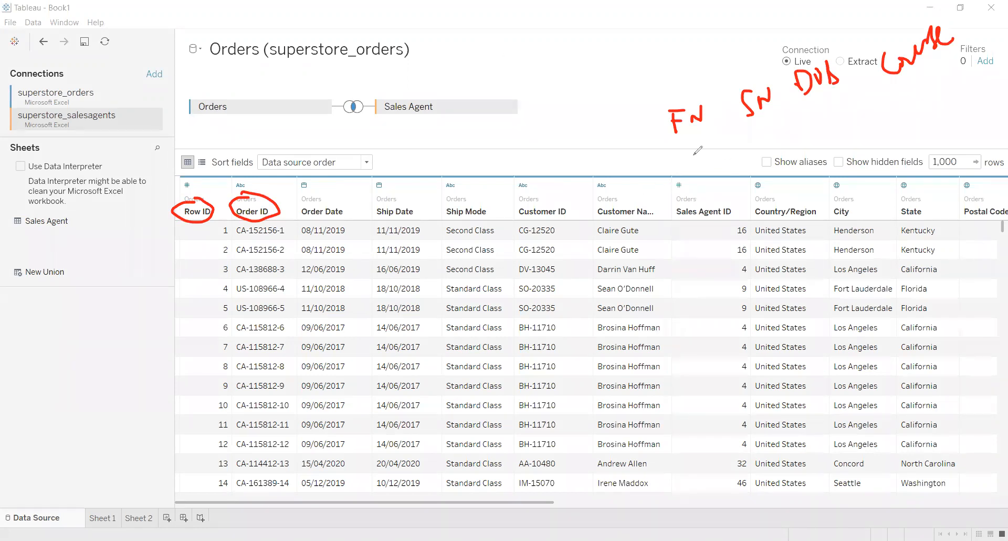
{"action": "left_click_drag", "start_coordinate": [678, 154], "coordinate": [702, 148]}
{"action": "left_click_drag", "start_coordinate": [748, 124], "coordinate": [782, 112]}
{"action": "mouse_move", "coordinate": [687, 176]}
{"action": "left_mouse_down"}
{"action": "mouse_move", "coordinate": [685, 188]}
{"action": "mouse_move", "coordinate": [689, 170]}
{"action": "mouse_move", "coordinate": [692, 179]}
{"action": "left_mouse_up"}
{"action": "left_click_drag", "start_coordinate": [760, 134], "coordinate": [760, 147]}
{"action": "left_click_drag", "start_coordinate": [756, 132], "coordinate": [768, 138]}
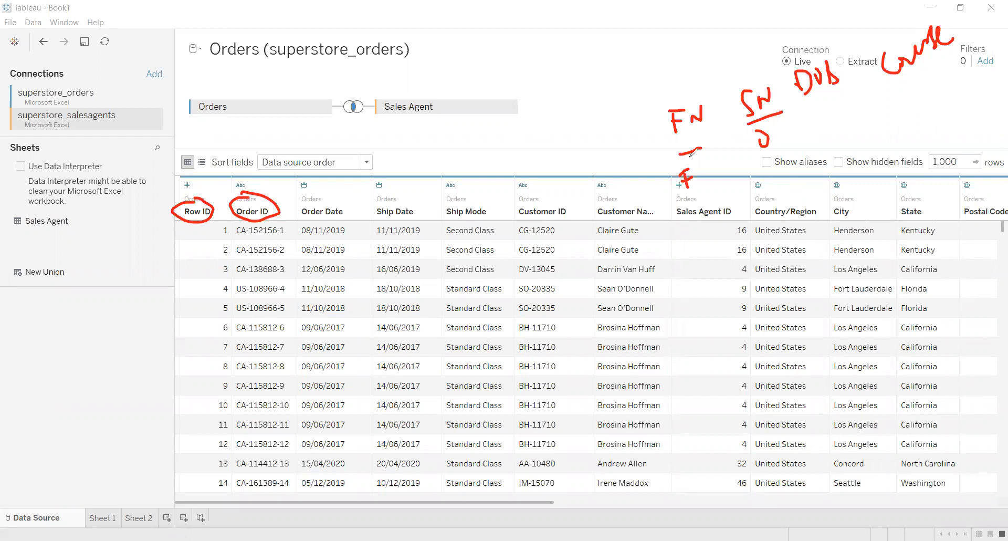
{"action": "left_click_drag", "start_coordinate": [680, 152], "coordinate": [732, 134]}
{"action": "left_click_drag", "start_coordinate": [706, 216], "coordinate": [712, 236]}
{"action": "mouse_move", "coordinate": [692, 199]}
{"action": "left_mouse_down"}
{"action": "mouse_move", "coordinate": [717, 197]}
{"action": "mouse_move", "coordinate": [696, 227]}
{"action": "left_mouse_up"}
{"action": "left_click_drag", "start_coordinate": [782, 179], "coordinate": [780, 182]}
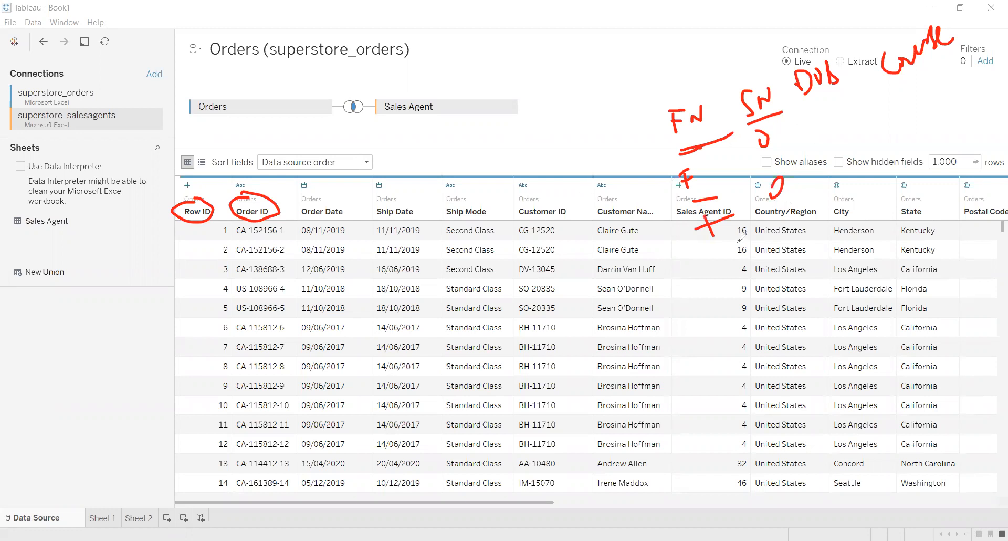
{"action": "mouse_move", "coordinate": [565, 162]}
{"action": "left_mouse_down"}
{"action": "mouse_move", "coordinate": [564, 146]}
{"action": "mouse_move", "coordinate": [603, 130]}
{"action": "mouse_move", "coordinate": [595, 148]}
{"action": "left_mouse_up"}
{"action": "mouse_move", "coordinate": [549, 107]}
{"action": "left_mouse_down"}
{"action": "mouse_move", "coordinate": [567, 127]}
{"action": "mouse_move", "coordinate": [580, 123]}
{"action": "mouse_move", "coordinate": [605, 87]}
{"action": "mouse_move", "coordinate": [613, 107]}
{"action": "left_mouse_up"}
{"action": "left_click_drag", "start_coordinate": [601, 188], "coordinate": [604, 199]}
{"action": "left_click_drag", "start_coordinate": [620, 237], "coordinate": [649, 258]}
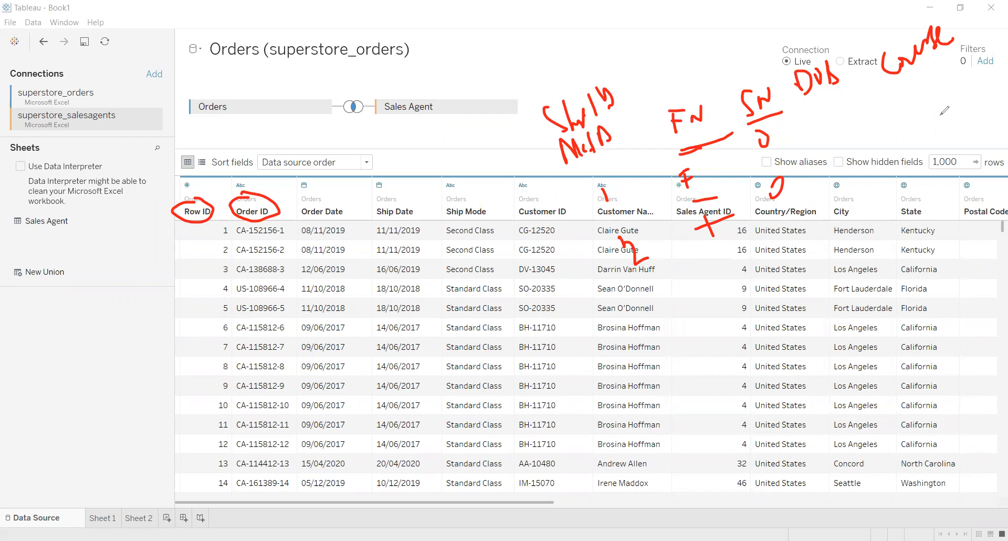
{"action": "left_click_drag", "start_coordinate": [594, 189], "coordinate": [602, 208]}
{"action": "mouse_move", "coordinate": [572, 82]}
{"action": "left_mouse_down"}
{"action": "mouse_move", "coordinate": [538, 85]}
{"action": "mouse_move", "coordinate": [638, 287]}
{"action": "mouse_move", "coordinate": [668, 172]}
{"action": "mouse_move", "coordinate": [618, 87]}
{"action": "mouse_move", "coordinate": [559, 80]}
{"action": "left_mouse_up"}
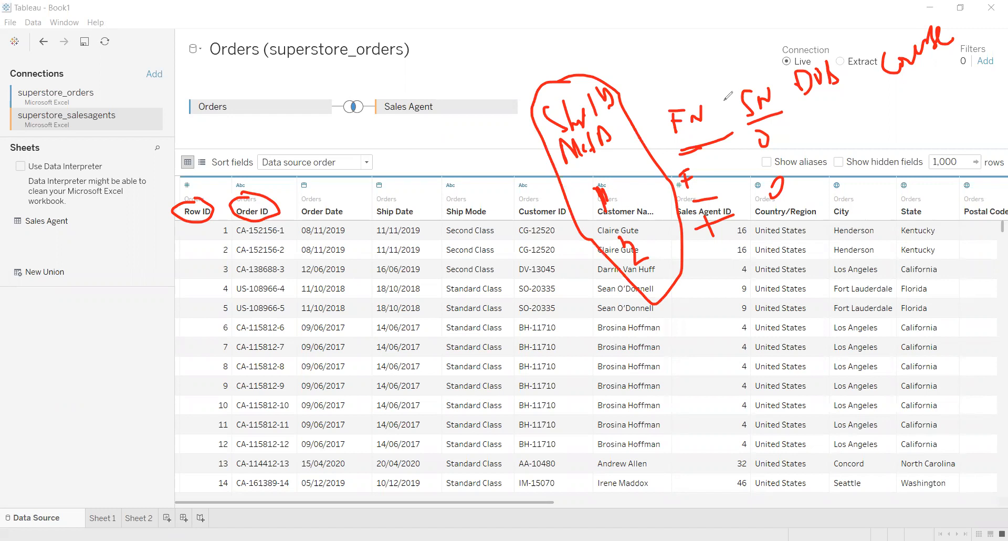
{"action": "mouse_move", "coordinate": [917, 70]}
{"action": "left_mouse_down"}
{"action": "mouse_move", "coordinate": [960, 141]}
{"action": "mouse_move", "coordinate": [948, 154]}
{"action": "left_mouse_up"}
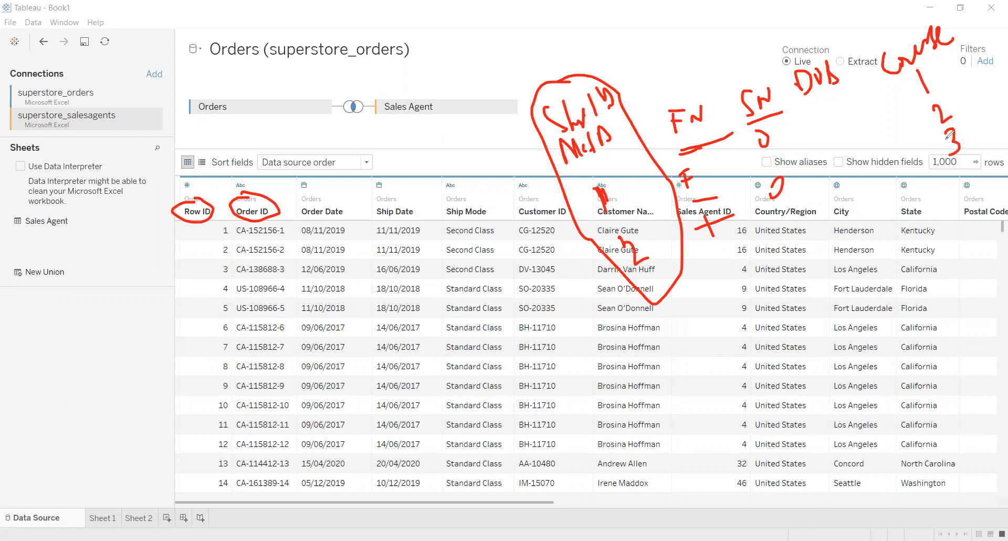
{"action": "mouse_move", "coordinate": [715, 326]}
{"action": "left_mouse_down"}
{"action": "mouse_move", "coordinate": [727, 340]}
{"action": "mouse_move", "coordinate": [813, 286]}
{"action": "left_mouse_up"}
{"action": "mouse_move", "coordinate": [722, 366]}
{"action": "left_mouse_down"}
{"action": "mouse_move", "coordinate": [734, 385]}
{"action": "mouse_move", "coordinate": [755, 341]}
{"action": "mouse_move", "coordinate": [762, 374]}
{"action": "mouse_move", "coordinate": [759, 366]}
{"action": "left_mouse_up"}
{"action": "left_click", "coordinate": [678, 383]}
{"action": "left_click_drag", "start_coordinate": [677, 384], "coordinate": [691, 409]}
{"action": "left_click", "coordinate": [698, 402]}
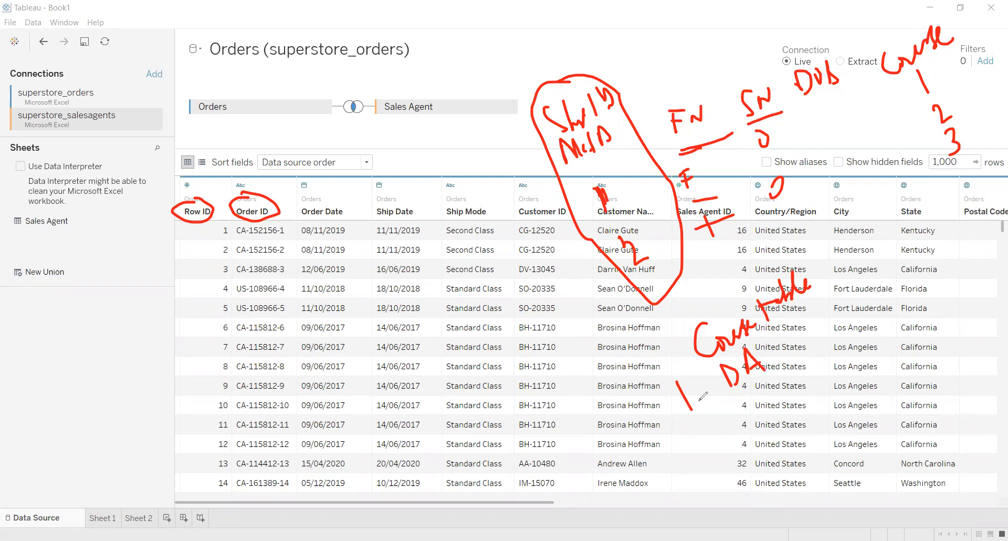
{"action": "mouse_move", "coordinate": [618, 367]}
{"action": "left_mouse_down"}
{"action": "mouse_move", "coordinate": [614, 381]}
{"action": "mouse_move", "coordinate": [625, 354]}
{"action": "mouse_move", "coordinate": [633, 374]}
{"action": "left_mouse_up"}
{"action": "left_click", "coordinate": [774, 362]}
{"action": "left_click_drag", "start_coordinate": [701, 437], "coordinate": [720, 451]}
{"action": "left_click", "coordinate": [724, 439]}
{"action": "left_click", "coordinate": [723, 447]}
{"action": "mouse_move", "coordinate": [772, 393]}
{"action": "left_mouse_down"}
{"action": "mouse_move", "coordinate": [762, 407]}
{"action": "mouse_move", "coordinate": [772, 393]}
{"action": "mouse_move", "coordinate": [785, 402]}
{"action": "left_mouse_up"}
{"action": "left_click_drag", "start_coordinate": [739, 467], "coordinate": [762, 480]}
{"action": "left_click_drag", "start_coordinate": [796, 445], "coordinate": [839, 439]}
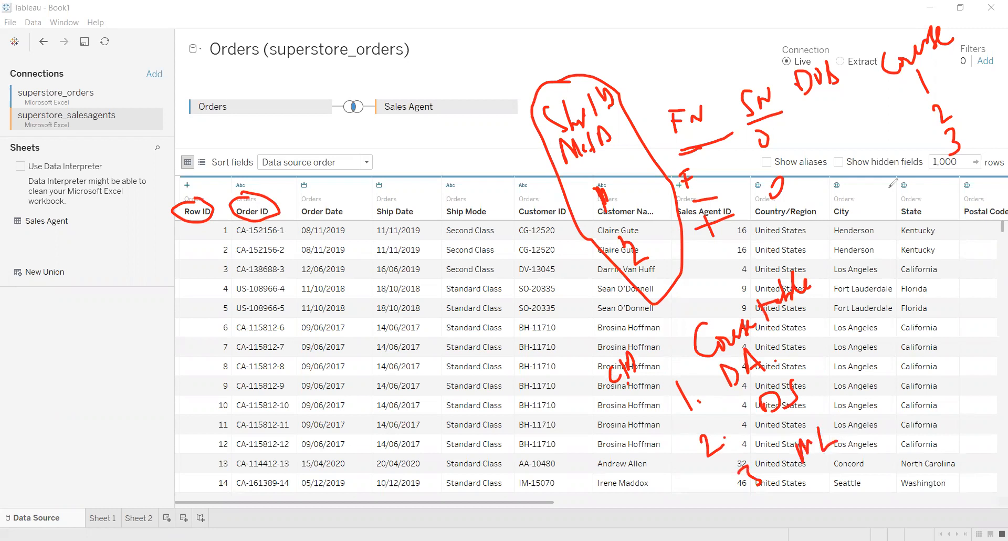
{"action": "mouse_move", "coordinate": [951, 14]}
{"action": "left_mouse_down"}
{"action": "mouse_move", "coordinate": [948, 36]}
{"action": "mouse_move", "coordinate": [966, 11]}
{"action": "mouse_move", "coordinate": [922, 14]}
{"action": "mouse_move", "coordinate": [886, 92]}
{"action": "left_mouse_up"}
{"action": "mouse_move", "coordinate": [923, 147]}
{"action": "left_mouse_down"}
{"action": "mouse_move", "coordinate": [992, 8]}
{"action": "mouse_move", "coordinate": [910, 13]}
{"action": "left_mouse_up"}
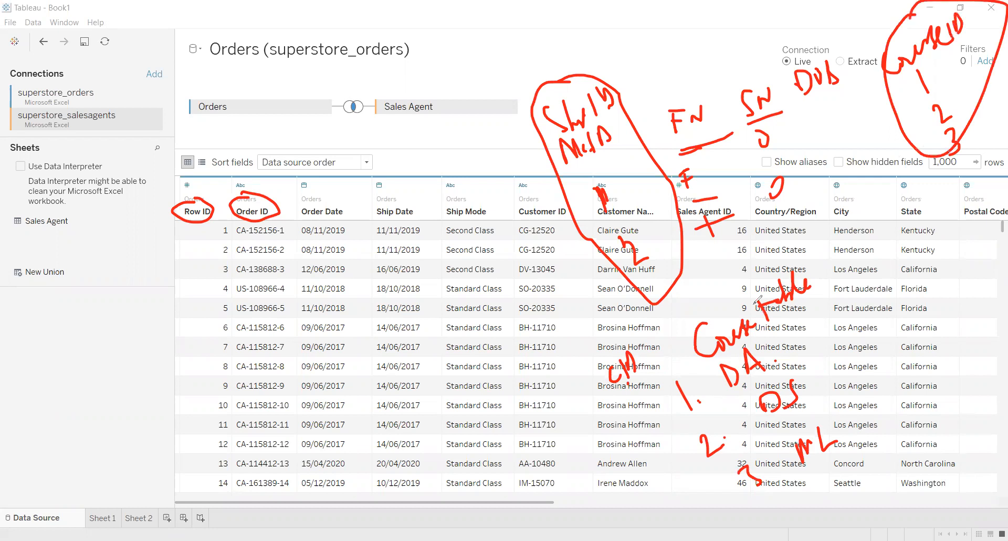
{"action": "mouse_move", "coordinate": [656, 348]}
{"action": "left_mouse_down"}
{"action": "mouse_move", "coordinate": [578, 357]}
{"action": "mouse_move", "coordinate": [756, 509]}
{"action": "mouse_move", "coordinate": [745, 435]}
{"action": "left_mouse_up"}
{"action": "left_click_drag", "start_coordinate": [665, 366], "coordinate": [691, 408]}
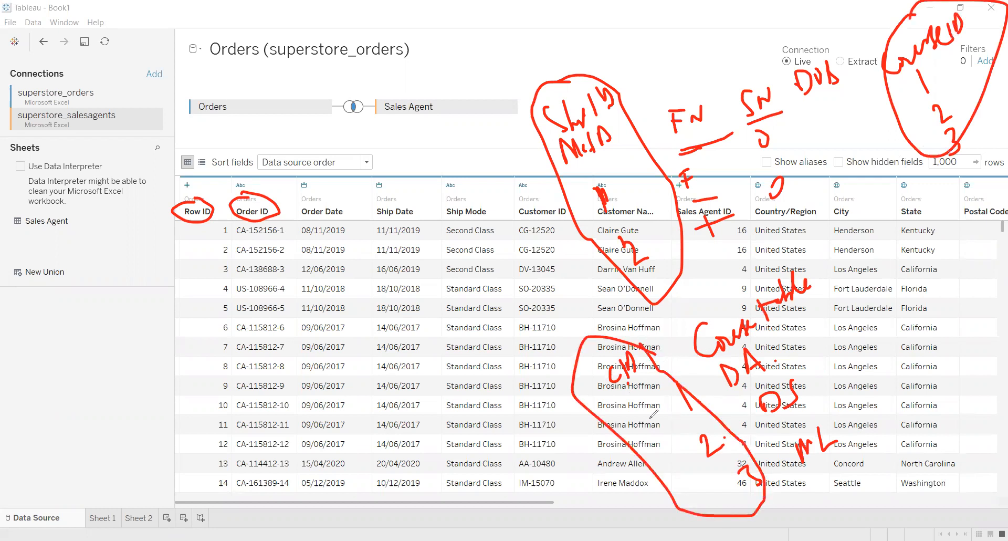
{"action": "mouse_move", "coordinate": [578, 386]}
{"action": "left_mouse_down"}
{"action": "mouse_move", "coordinate": [500, 374]}
{"action": "mouse_move", "coordinate": [474, 332]}
{"action": "mouse_move", "coordinate": [490, 360]}
{"action": "mouse_move", "coordinate": [516, 347]}
{"action": "left_mouse_up"}
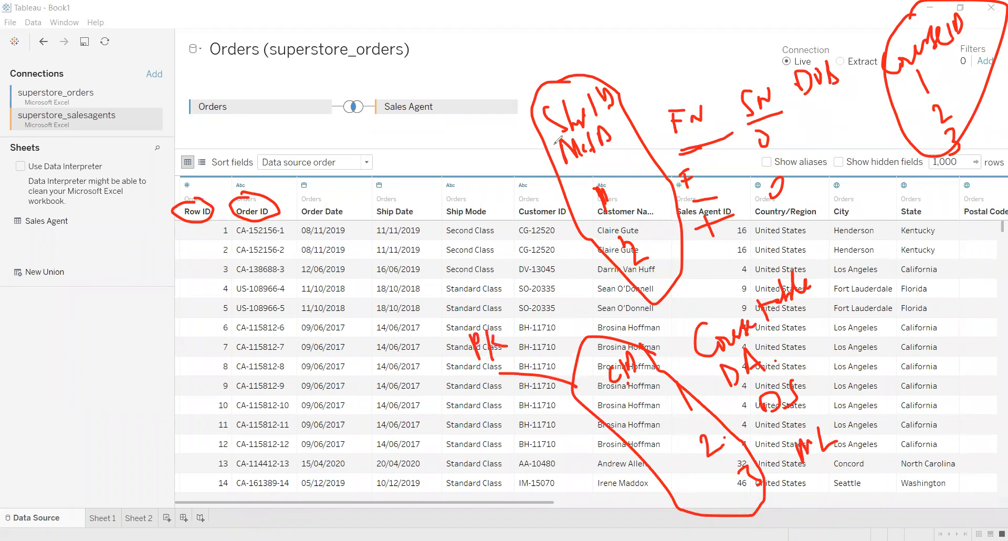
{"action": "left_click_drag", "start_coordinate": [497, 135], "coordinate": [542, 130]}
{"action": "mouse_move", "coordinate": [443, 122]}
{"action": "left_mouse_down"}
{"action": "mouse_move", "coordinate": [447, 153]}
{"action": "mouse_move", "coordinate": [445, 132]}
{"action": "mouse_move", "coordinate": [458, 131]}
{"action": "left_mouse_up"}
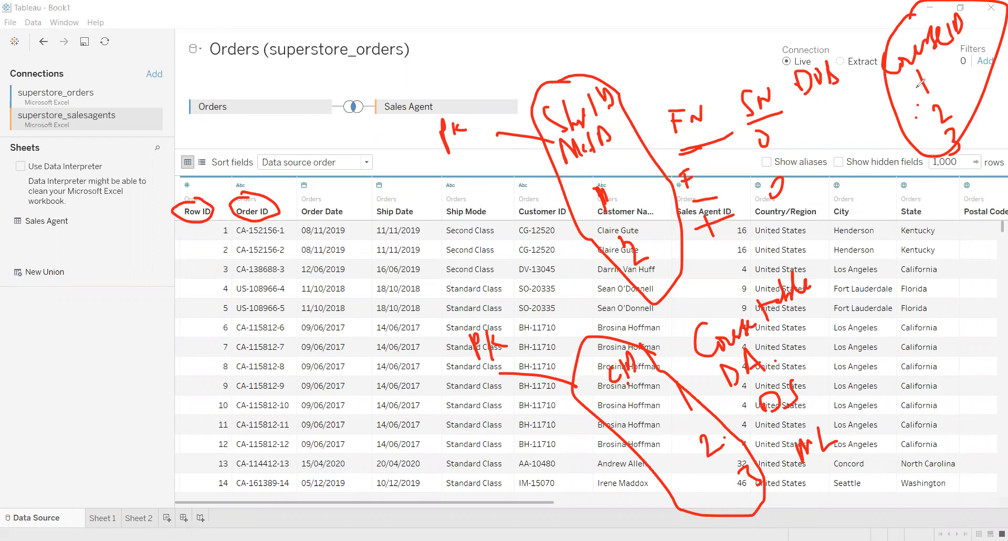
{"action": "left_click_drag", "start_coordinate": [900, 81], "coordinate": [972, 35]}
{"action": "left_click_drag", "start_coordinate": [610, 408], "coordinate": [627, 391]}
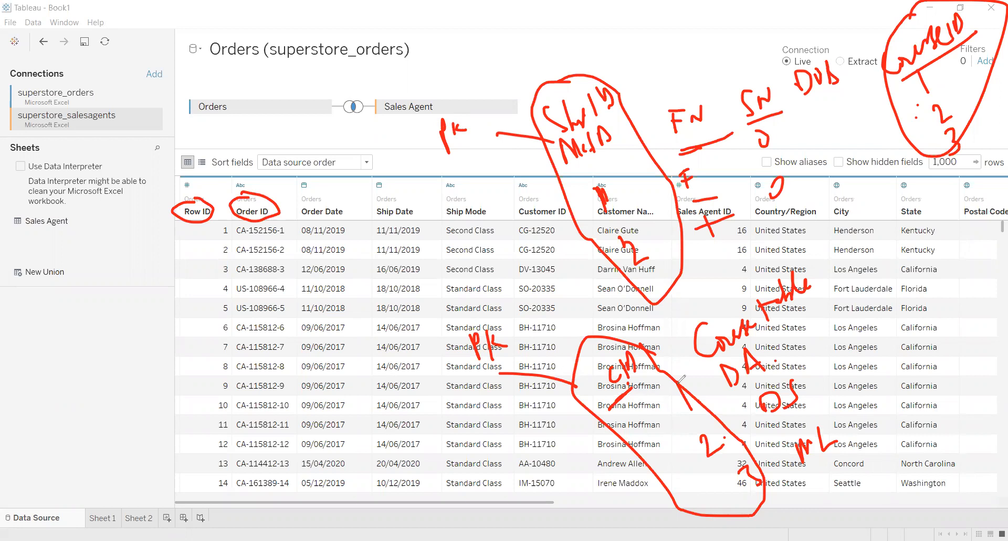
{"action": "mouse_move", "coordinate": [663, 398]}
{"action": "left_mouse_down"}
{"action": "mouse_move", "coordinate": [782, 182]}
{"action": "mouse_move", "coordinate": [894, 126]}
{"action": "mouse_move", "coordinate": [892, 142]}
{"action": "left_mouse_up"}
{"action": "mouse_move", "coordinate": [838, 181]}
{"action": "left_mouse_down"}
{"action": "mouse_move", "coordinate": [840, 210]}
{"action": "mouse_move", "coordinate": [852, 177]}
{"action": "mouse_move", "coordinate": [847, 192]}
{"action": "mouse_move", "coordinate": [865, 202]}
{"action": "mouse_move", "coordinate": [798, 169]}
{"action": "mouse_move", "coordinate": [898, 212]}
{"action": "mouse_move", "coordinate": [881, 172]}
{"action": "left_mouse_up"}
{"action": "mouse_move", "coordinate": [949, 145]}
{"action": "left_mouse_down"}
{"action": "mouse_move", "coordinate": [915, 318]}
{"action": "mouse_move", "coordinate": [773, 455]}
{"action": "mouse_move", "coordinate": [846, 393]}
{"action": "left_mouse_up"}
{"action": "left_click_drag", "start_coordinate": [809, 429], "coordinate": [970, 247]}
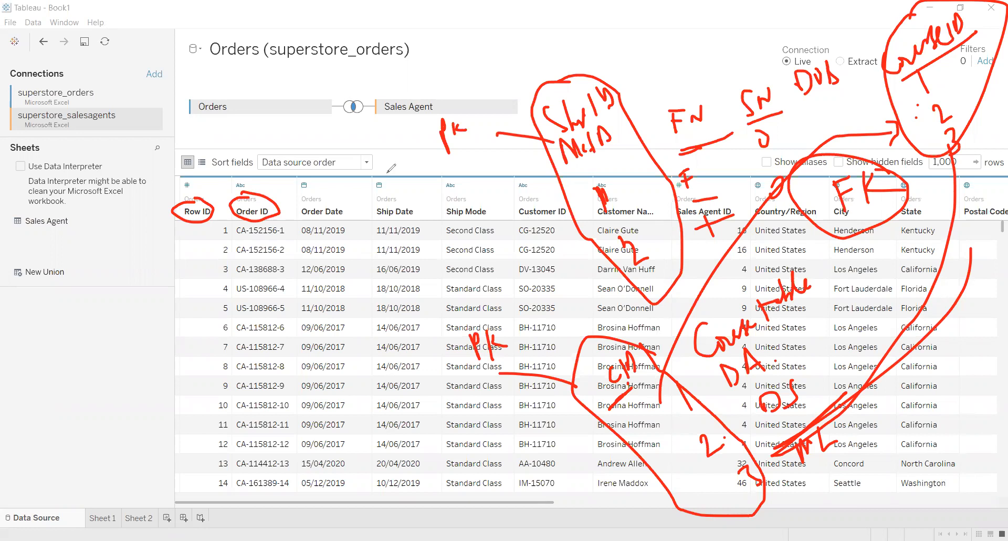
{"action": "left_click_drag", "start_coordinate": [433, 146], "coordinate": [451, 185]}
{"action": "left_click_drag", "start_coordinate": [384, 178], "coordinate": [395, 208]}
{"action": "left_click_drag", "start_coordinate": [411, 165], "coordinate": [422, 189]}
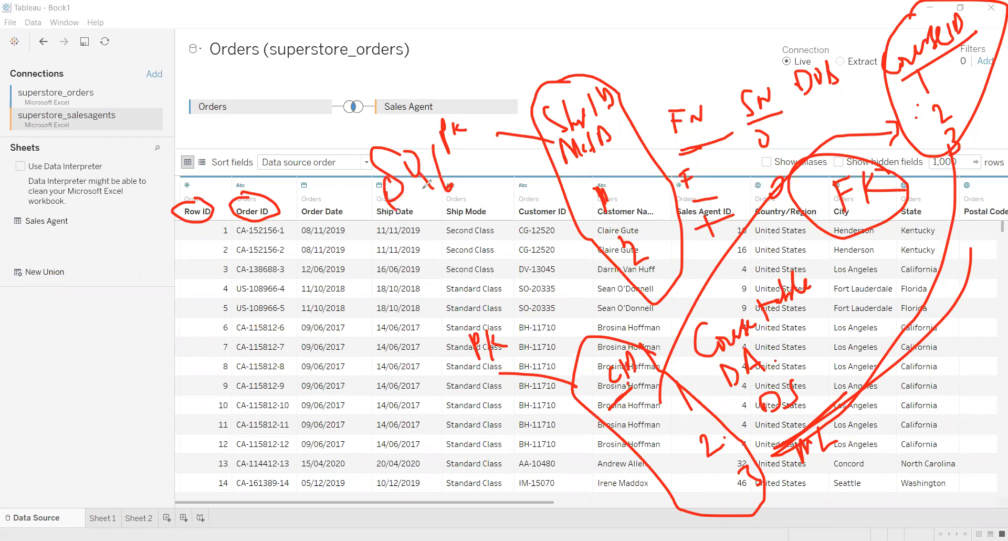
{"action": "left_click_drag", "start_coordinate": [362, 124], "coordinate": [326, 179]}
{"action": "mouse_move", "coordinate": [290, 321]}
{"action": "left_mouse_down"}
{"action": "mouse_move", "coordinate": [330, 282]}
{"action": "mouse_move", "coordinate": [316, 347]}
{"action": "left_mouse_up"}
{"action": "mouse_move", "coordinate": [343, 309]}
{"action": "left_mouse_down"}
{"action": "mouse_move", "coordinate": [349, 321]}
{"action": "mouse_move", "coordinate": [359, 311]}
{"action": "left_mouse_up"}
{"action": "mouse_move", "coordinate": [368, 305]}
{"action": "left_mouse_down"}
{"action": "mouse_move", "coordinate": [379, 297]}
{"action": "mouse_move", "coordinate": [371, 279]}
{"action": "left_mouse_up"}
{"action": "mouse_move", "coordinate": [372, 261]}
{"action": "left_mouse_down"}
{"action": "mouse_move", "coordinate": [359, 256]}
{"action": "mouse_move", "coordinate": [372, 236]}
{"action": "mouse_move", "coordinate": [344, 249]}
{"action": "left_mouse_up"}
{"action": "left_click_drag", "start_coordinate": [333, 350], "coordinate": [372, 337]}
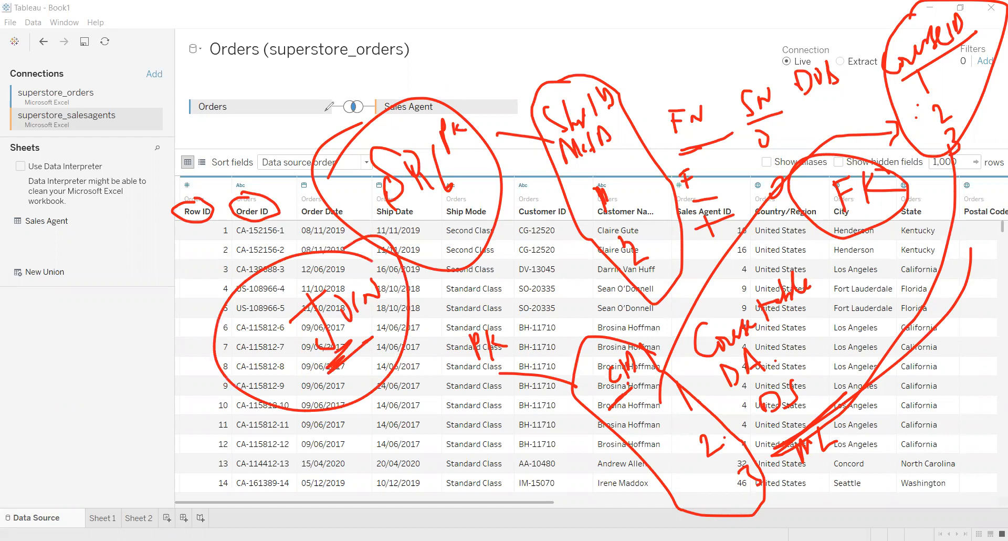
{"action": "mouse_move", "coordinate": [355, 83]}
{"action": "left_mouse_down"}
{"action": "mouse_move", "coordinate": [342, 129]}
{"action": "mouse_move", "coordinate": [375, 79]}
{"action": "mouse_move", "coordinate": [349, 129]}
{"action": "left_mouse_up"}
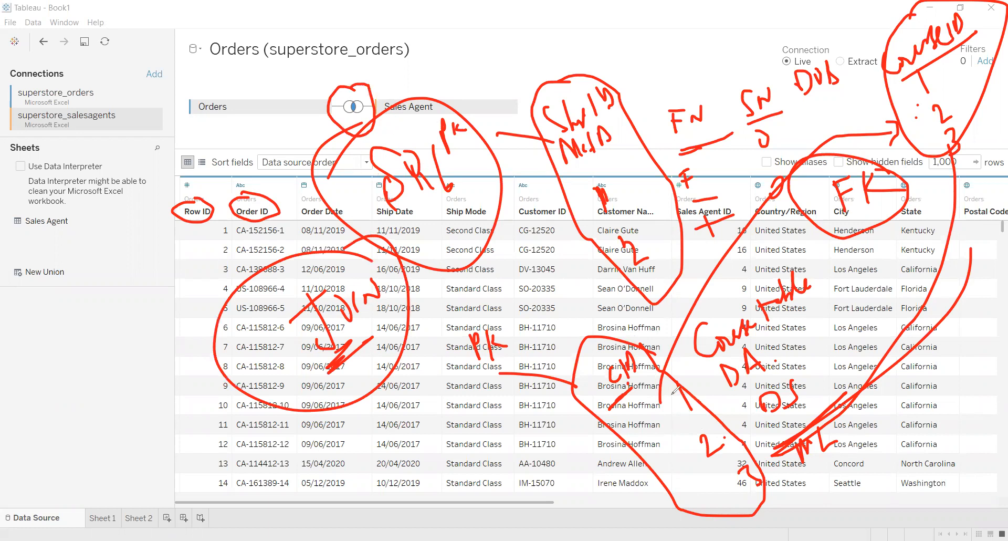
{"action": "mouse_move", "coordinate": [681, 388]}
{"action": "left_mouse_down"}
{"action": "mouse_move", "coordinate": [670, 370]}
{"action": "mouse_move", "coordinate": [659, 402]}
{"action": "mouse_move", "coordinate": [698, 459]}
{"action": "mouse_move", "coordinate": [732, 407]}
{"action": "mouse_move", "coordinate": [685, 364]}
{"action": "left_mouse_up"}
{"action": "mouse_move", "coordinate": [932, 72]}
{"action": "left_mouse_down"}
{"action": "mouse_move", "coordinate": [948, 87]}
{"action": "mouse_move", "coordinate": [945, 112]}
{"action": "left_mouse_up"}
{"action": "mouse_move", "coordinate": [671, 390]}
{"action": "left_mouse_down"}
{"action": "mouse_move", "coordinate": [692, 378]}
{"action": "mouse_move", "coordinate": [720, 425]}
{"action": "mouse_move", "coordinate": [703, 483]}
{"action": "mouse_move", "coordinate": [961, 309]}
{"action": "left_mouse_up"}
{"action": "left_click_drag", "start_coordinate": [916, 333], "coordinate": [769, 428]}
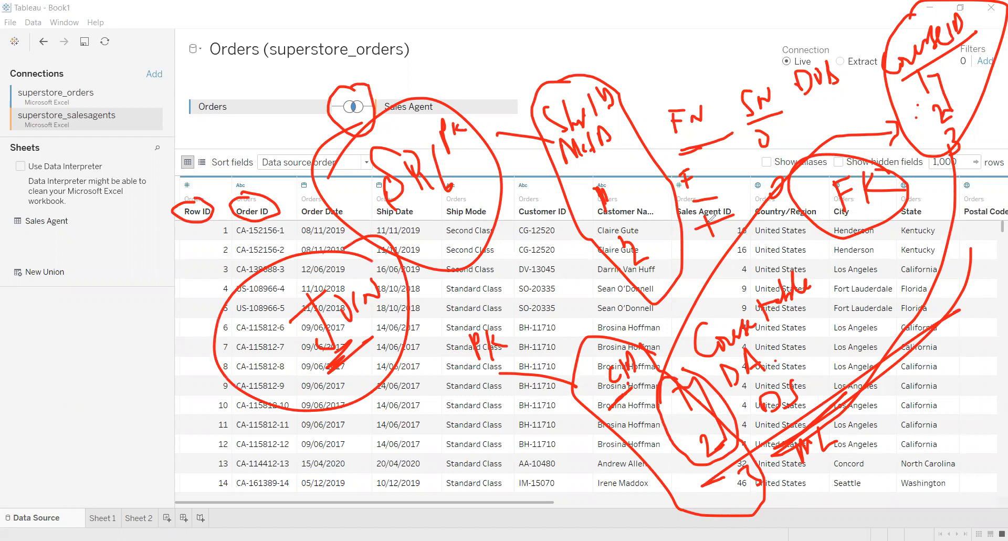
{"action": "mouse_move", "coordinate": [286, 180]}
{"action": "left_mouse_down"}
{"action": "mouse_move", "coordinate": [308, 184]}
{"action": "mouse_move", "coordinate": [251, 181]}
{"action": "mouse_move", "coordinate": [278, 339]}
{"action": "mouse_move", "coordinate": [361, 278]}
{"action": "mouse_move", "coordinate": [274, 307]}
{"action": "mouse_move", "coordinate": [488, 199]}
{"action": "mouse_move", "coordinate": [372, 241]}
{"action": "left_mouse_up"}
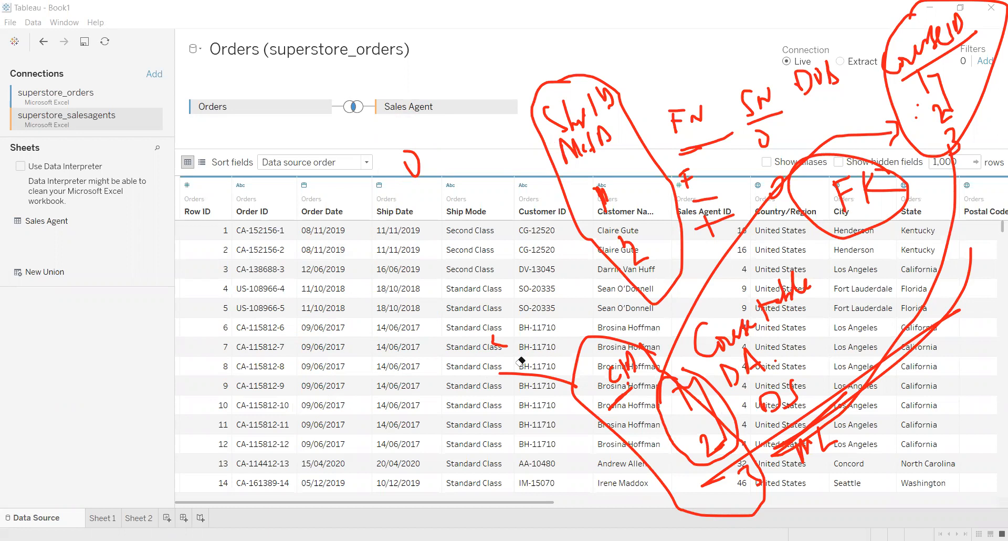
{"action": "mouse_move", "coordinate": [350, 178]}
{"action": "left_mouse_down"}
{"action": "mouse_move", "coordinate": [622, 105]}
{"action": "mouse_move", "coordinate": [565, 279]}
{"action": "mouse_move", "coordinate": [520, 368]}
{"action": "mouse_move", "coordinate": [462, 388]}
{"action": "mouse_move", "coordinate": [662, 371]}
{"action": "mouse_move", "coordinate": [630, 367]}
{"action": "mouse_move", "coordinate": [699, 419]}
{"action": "mouse_move", "coordinate": [725, 338]}
{"action": "mouse_move", "coordinate": [811, 338]}
{"action": "mouse_move", "coordinate": [705, 484]}
{"action": "mouse_move", "coordinate": [728, 446]}
{"action": "mouse_move", "coordinate": [776, 469]}
{"action": "mouse_move", "coordinate": [829, 400]}
{"action": "mouse_move", "coordinate": [788, 99]}
{"action": "mouse_move", "coordinate": [759, 182]}
{"action": "mouse_move", "coordinate": [646, 199]}
{"action": "mouse_move", "coordinate": [610, 226]}
{"action": "mouse_move", "coordinate": [599, 162]}
{"action": "mouse_move", "coordinate": [610, 172]}
{"action": "mouse_move", "coordinate": [607, 200]}
{"action": "mouse_move", "coordinate": [695, 208]}
{"action": "mouse_move", "coordinate": [684, 179]}
{"action": "mouse_move", "coordinate": [844, 121]}
{"action": "mouse_move", "coordinate": [811, 78]}
{"action": "mouse_move", "coordinate": [892, 84]}
{"action": "mouse_move", "coordinate": [892, 134]}
{"action": "mouse_move", "coordinate": [869, 176]}
{"action": "mouse_move", "coordinate": [974, 121]}
{"action": "mouse_move", "coordinate": [826, 196]}
{"action": "mouse_move", "coordinate": [893, 134]}
{"action": "mouse_move", "coordinate": [963, 8]}
{"action": "left_mouse_up"}
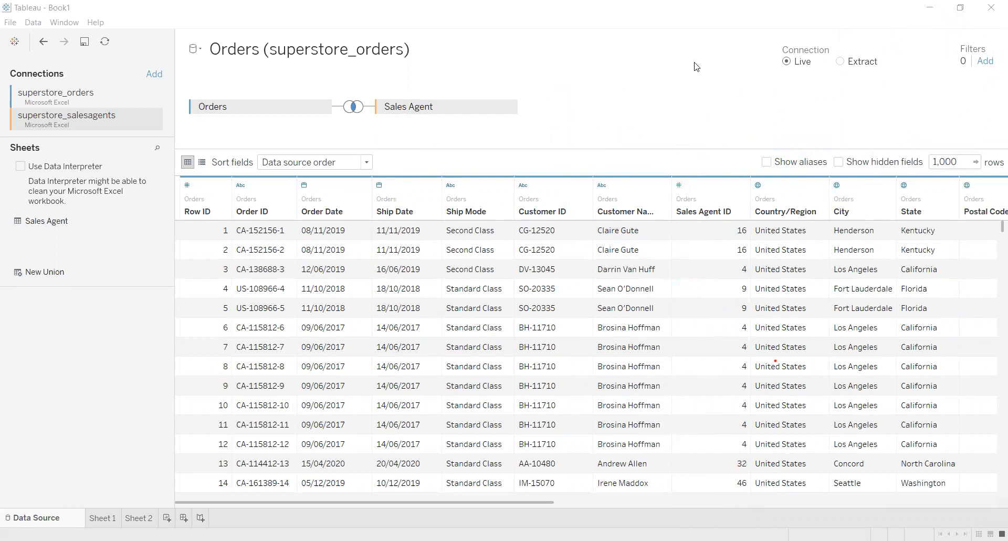
Try to set the Orders side of the join clause to Sales Agent ID.
{"action": "left_click", "coordinate": [356, 108]}
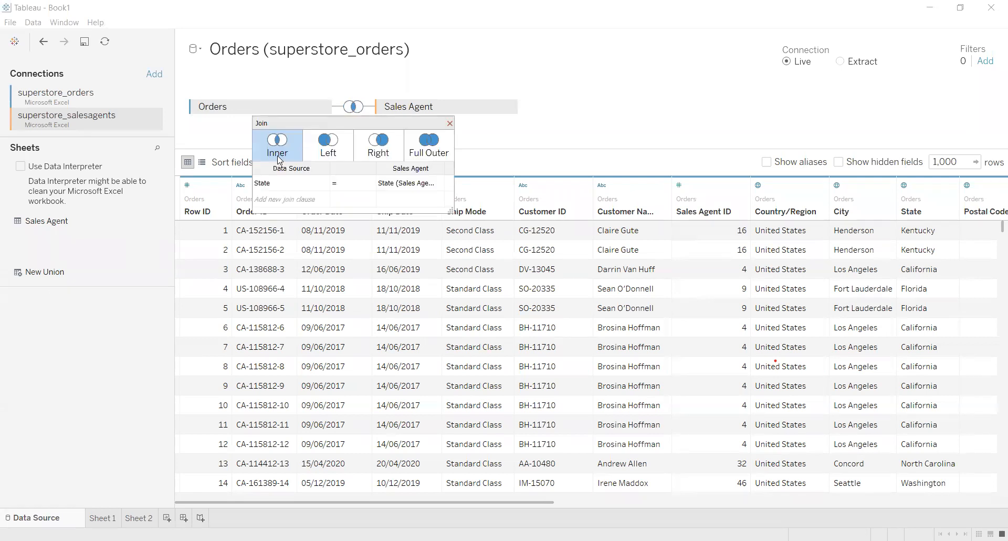
{"action": "left_click", "coordinate": [323, 182]}
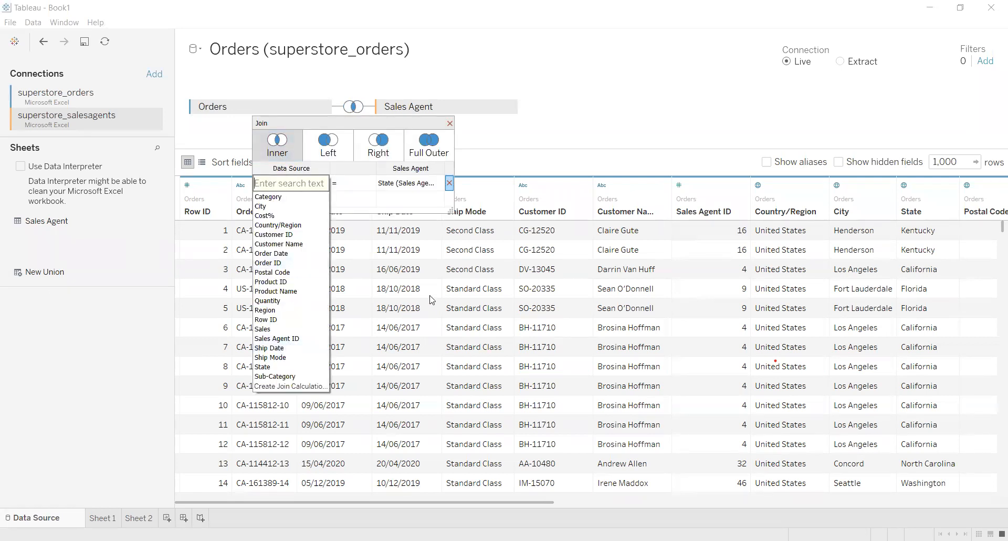
{"action": "left_click", "coordinate": [282, 185]}
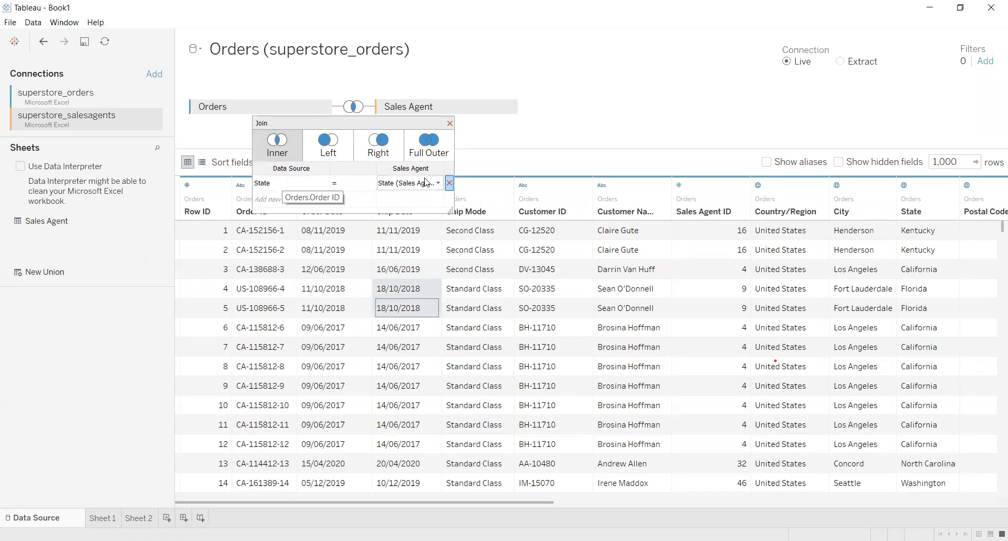
{"action": "left_click", "coordinate": [443, 182]}
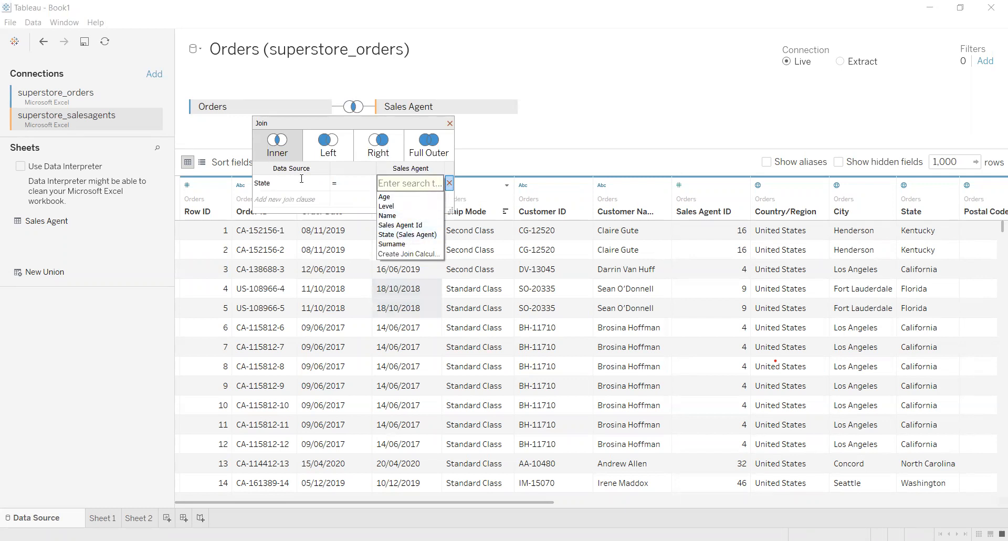
{"action": "left_click", "coordinate": [303, 181]}
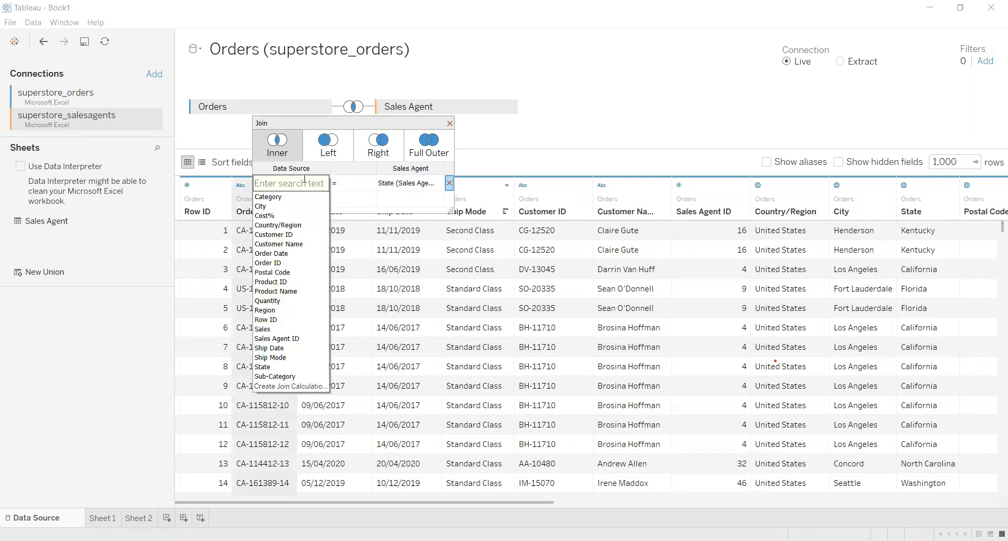
{"action": "left_click", "coordinate": [287, 338]}
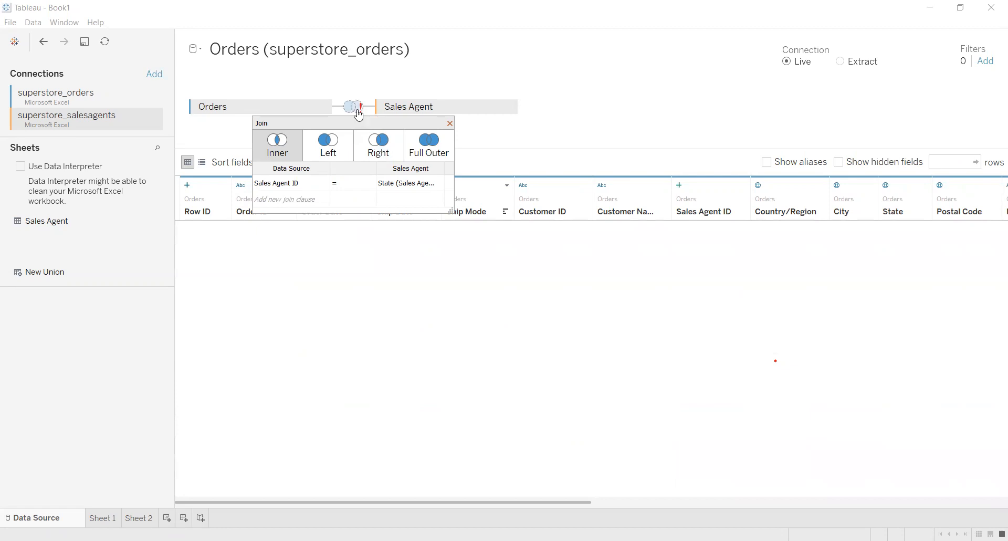
{"action": "mouse_move", "coordinate": [359, 114]}
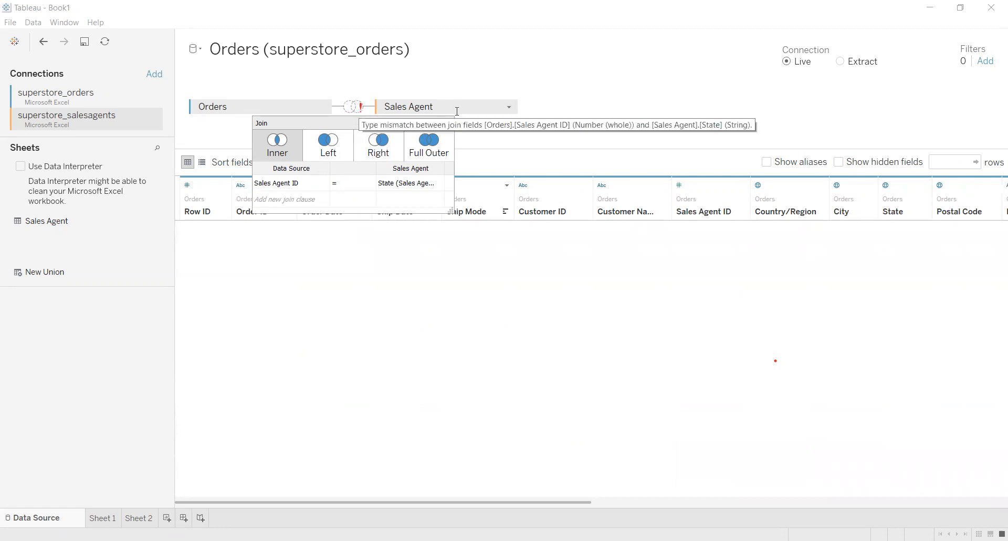
Remove the Sales Agent table from the data source and join it to Orders again.
{"action": "left_click", "coordinate": [506, 106]}
{"action": "left_click", "coordinate": [508, 107]}
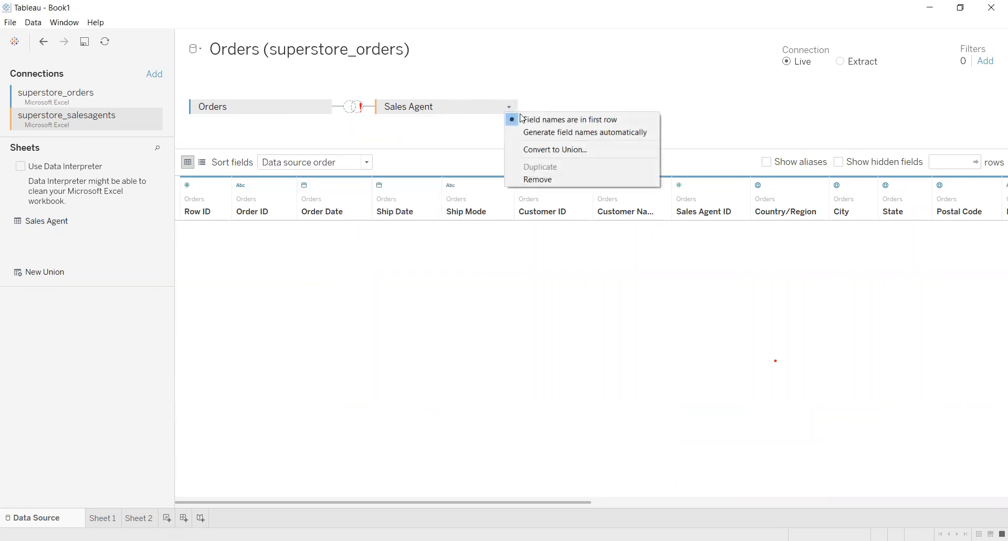
{"action": "left_click", "coordinate": [546, 181]}
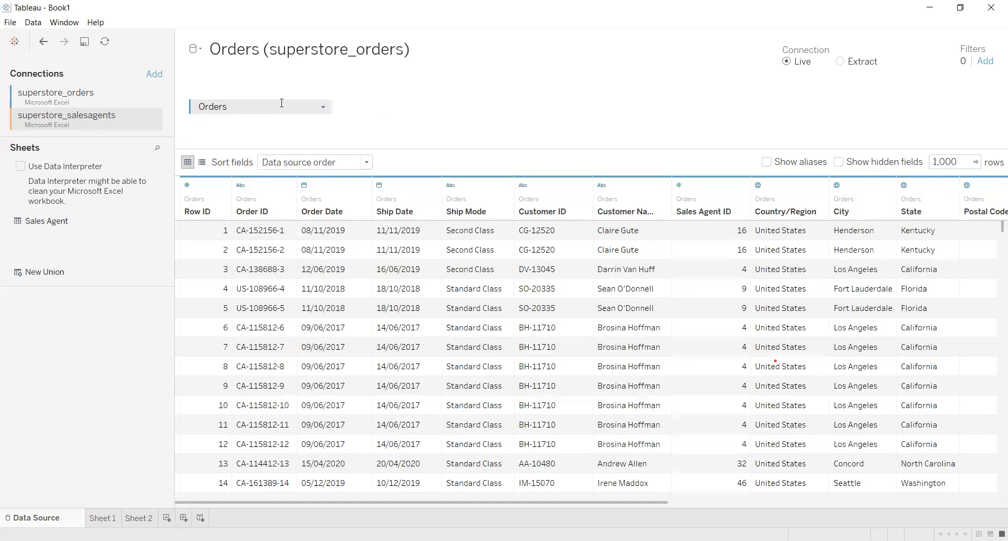
{"action": "left_click_drag", "start_coordinate": [49, 225], "coordinate": [428, 128]}
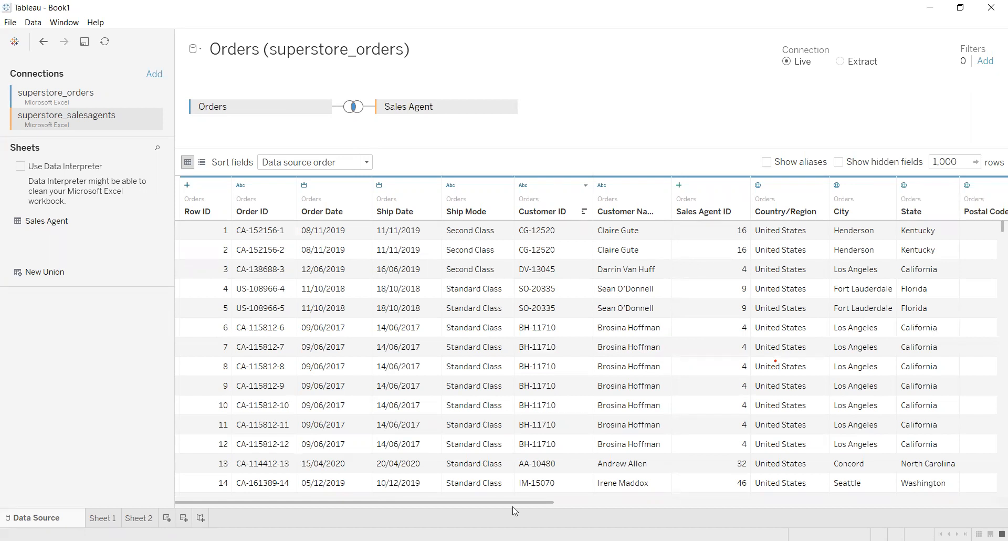
List the joined data source's fields as metadata and review the field names and their source tables.
{"action": "left_click", "coordinate": [202, 163]}
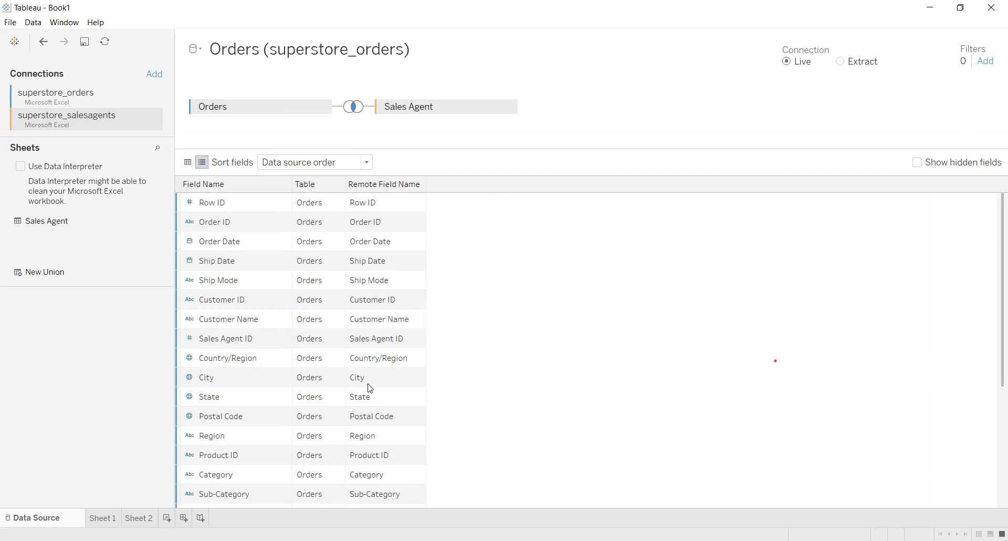
{"action": "scroll", "coordinate": [994, 236], "scroll_direction": "down", "scroll_amount": 4}
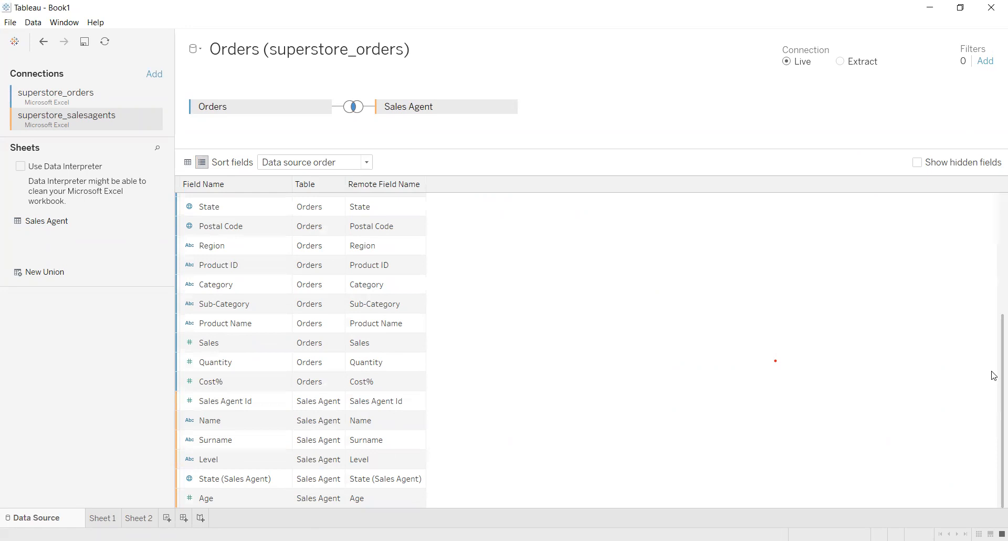
{"action": "scroll", "coordinate": [994, 341], "scroll_direction": "up", "scroll_amount": 1}
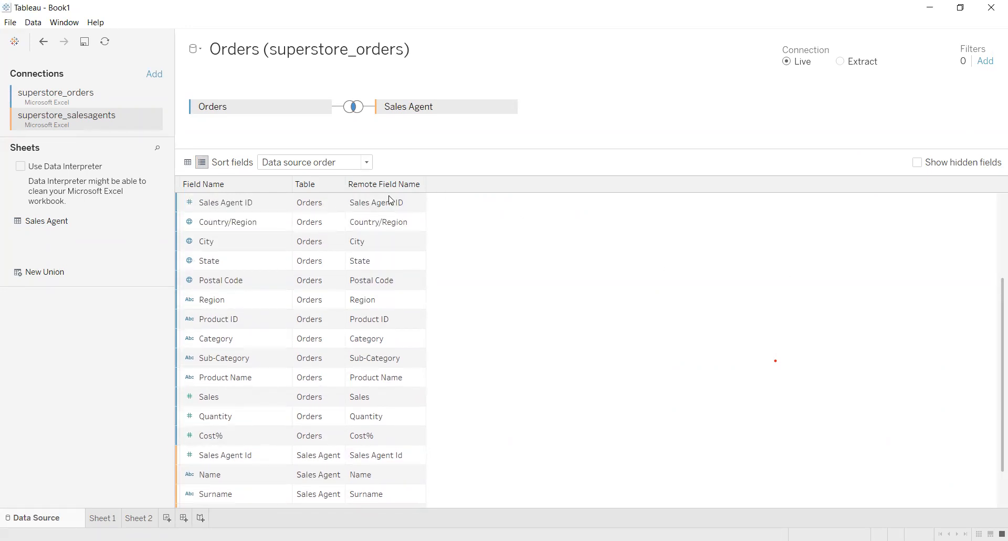
Set the inner join clause between Orders and Sales Agent to Sales Agent ID = Sales Agent Id.
{"action": "left_click", "coordinate": [355, 107]}
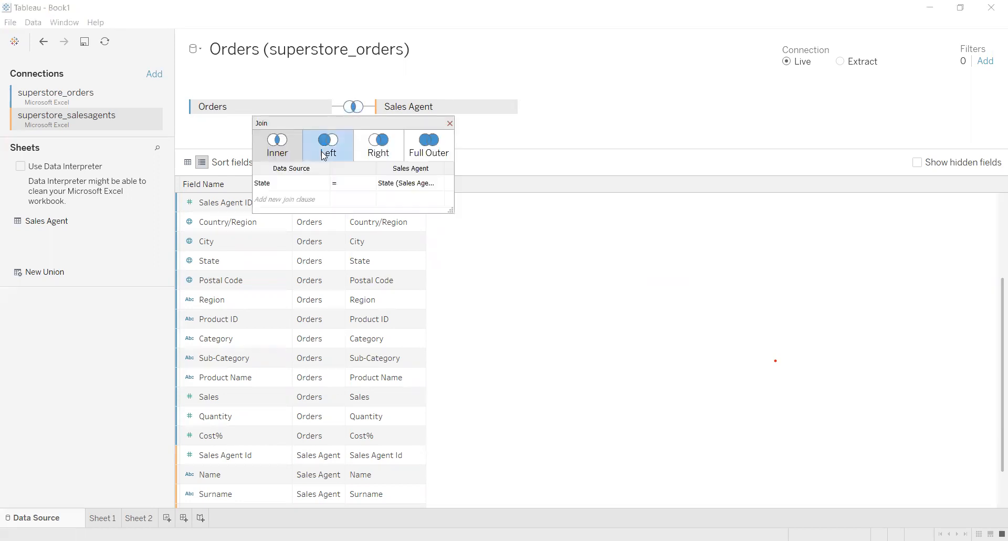
{"action": "left_click", "coordinate": [313, 183]}
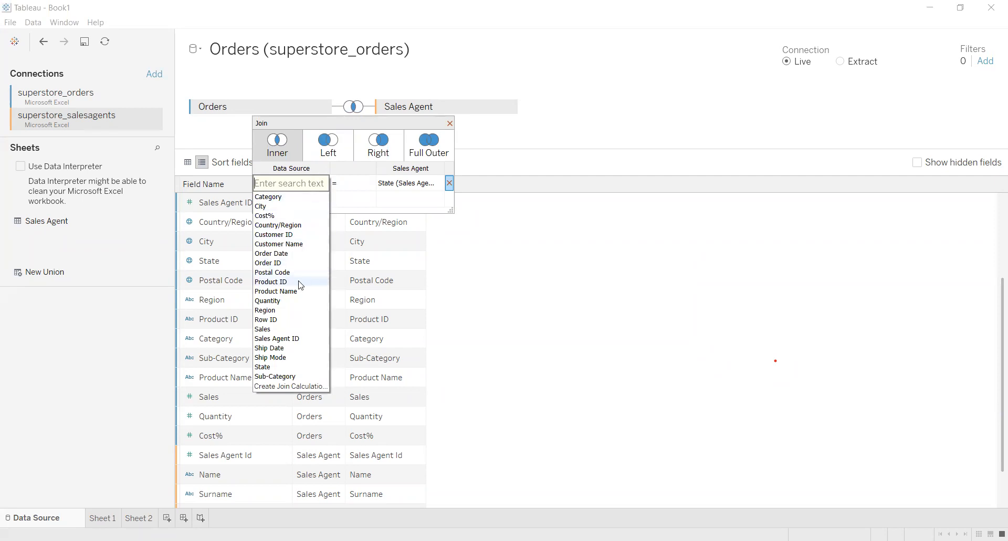
{"action": "left_click", "coordinate": [293, 338]}
{"action": "left_click", "coordinate": [427, 182]}
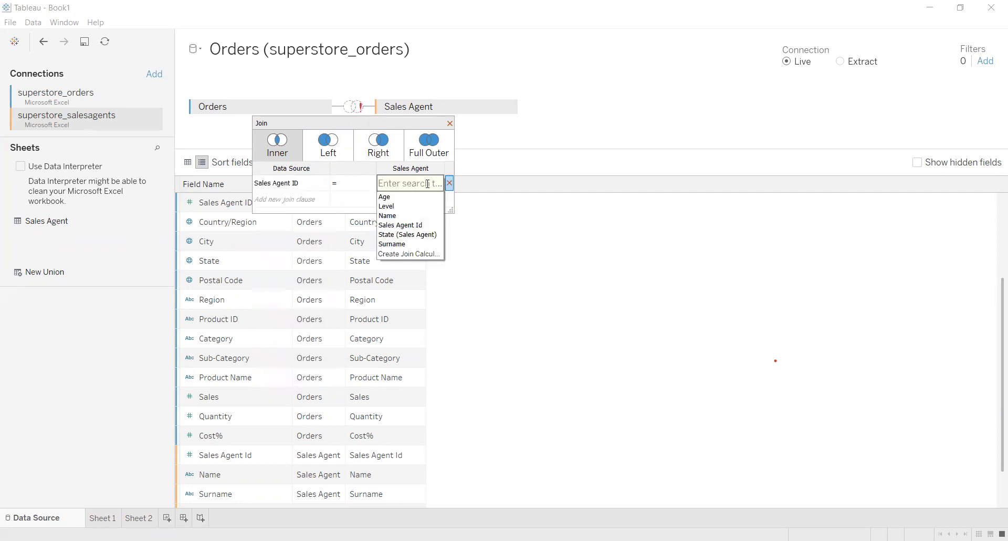
{"action": "left_click", "coordinate": [420, 226]}
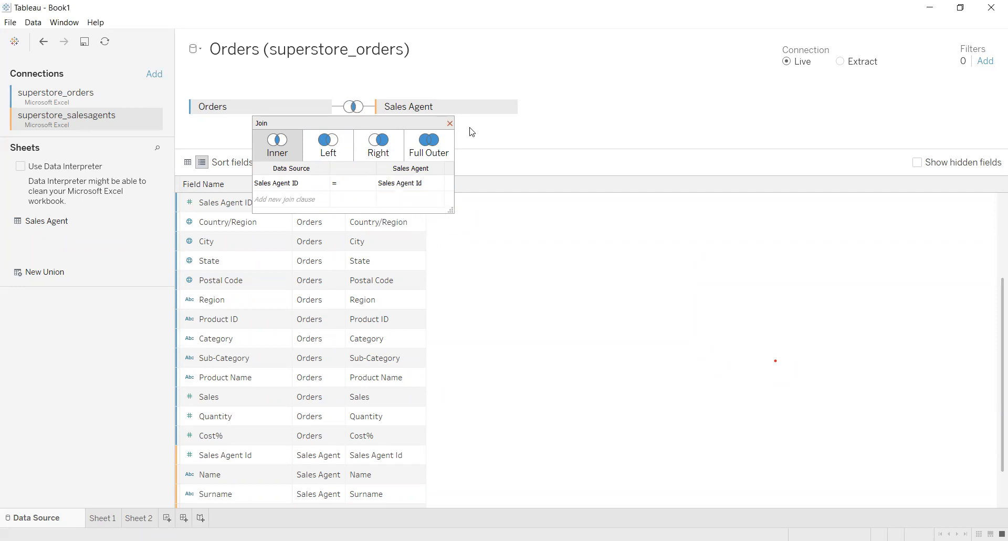
{"action": "left_click", "coordinate": [449, 123]}
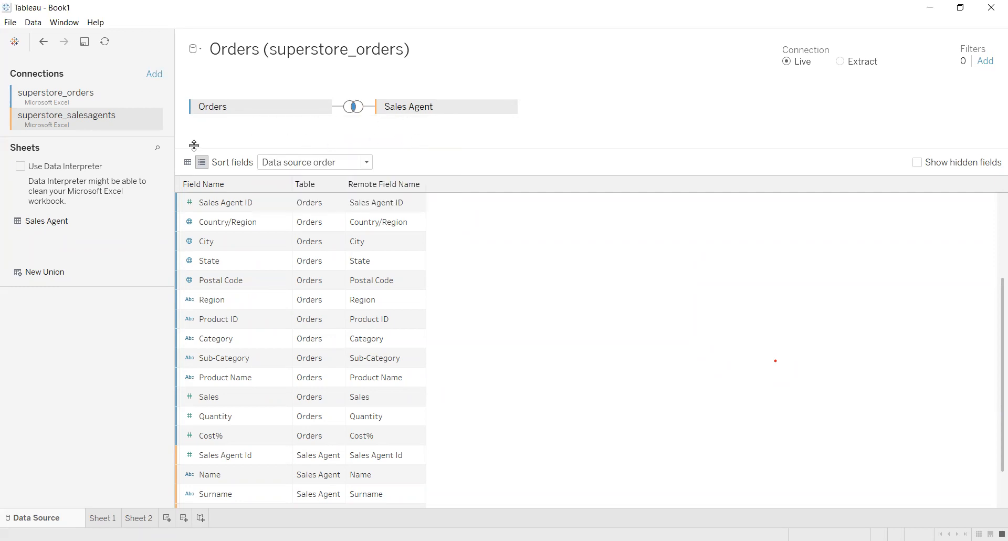
Return to the data grid and examine the sales agent ID columns of the Sales Agent and Orders tables and their field options.
{"action": "left_click", "coordinate": [187, 163]}
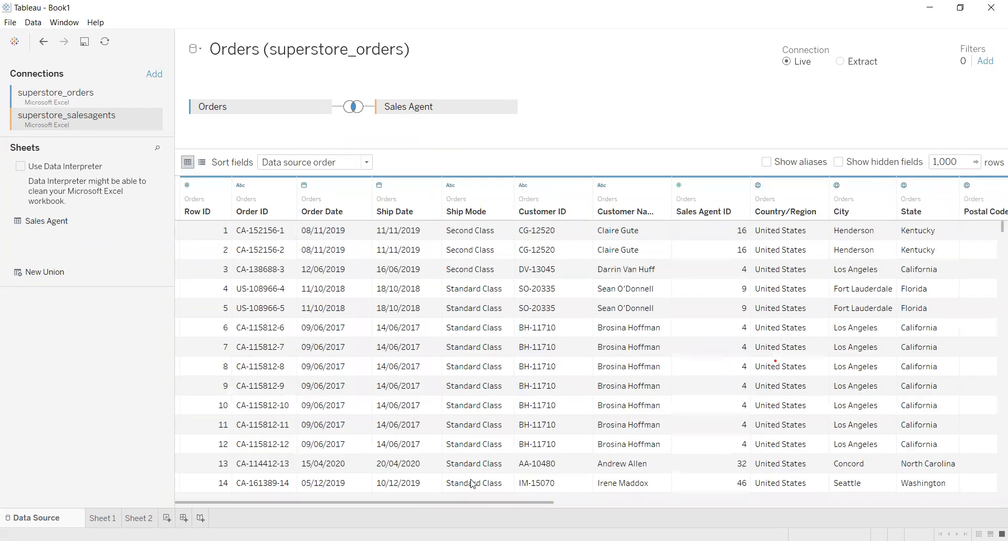
{"action": "left_click_drag", "start_coordinate": [534, 503], "coordinate": [840, 514]}
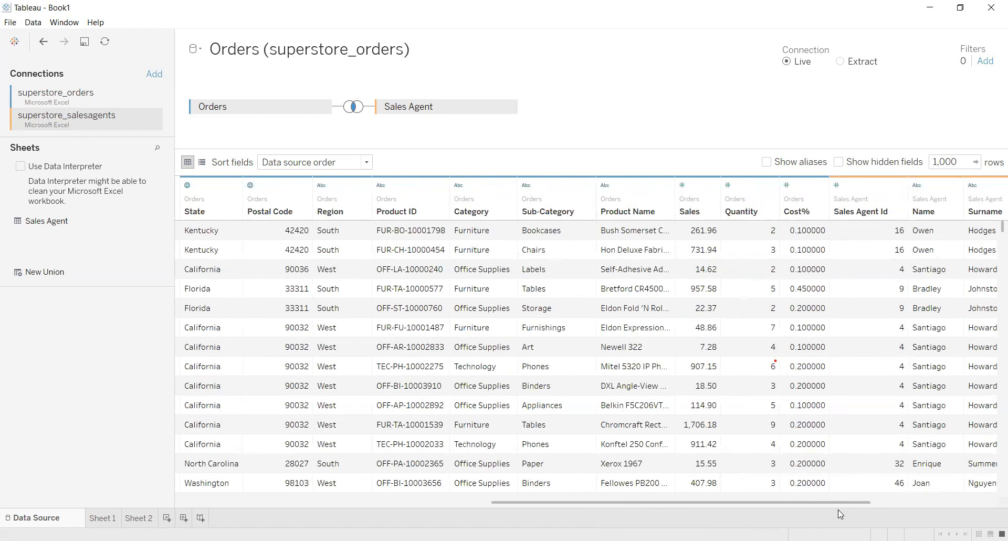
{"action": "left_click", "coordinate": [873, 189]}
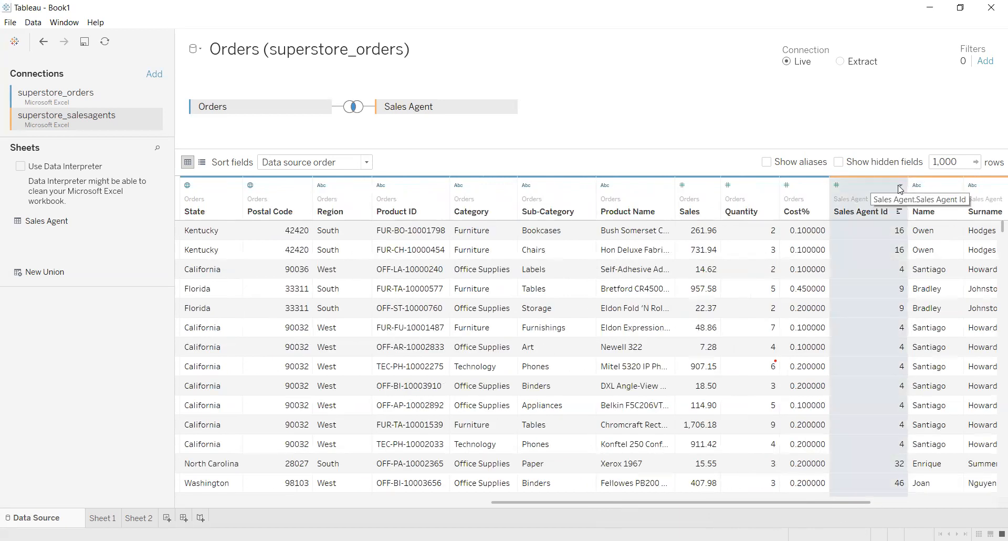
{"action": "right_click", "coordinate": [887, 187]}
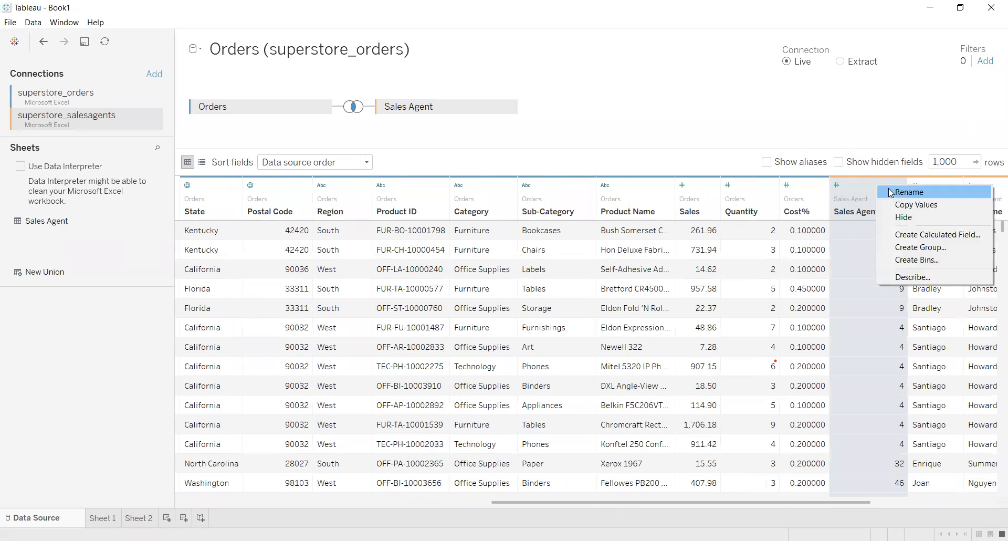
{"action": "left_click", "coordinate": [858, 180]}
{"action": "mouse_move", "coordinate": [857, 180]}
{"action": "left_mouse_down"}
{"action": "mouse_move", "coordinate": [555, 187]}
{"action": "mouse_move", "coordinate": [855, 197]}
{"action": "mouse_move", "coordinate": [887, 183]}
{"action": "left_mouse_up"}
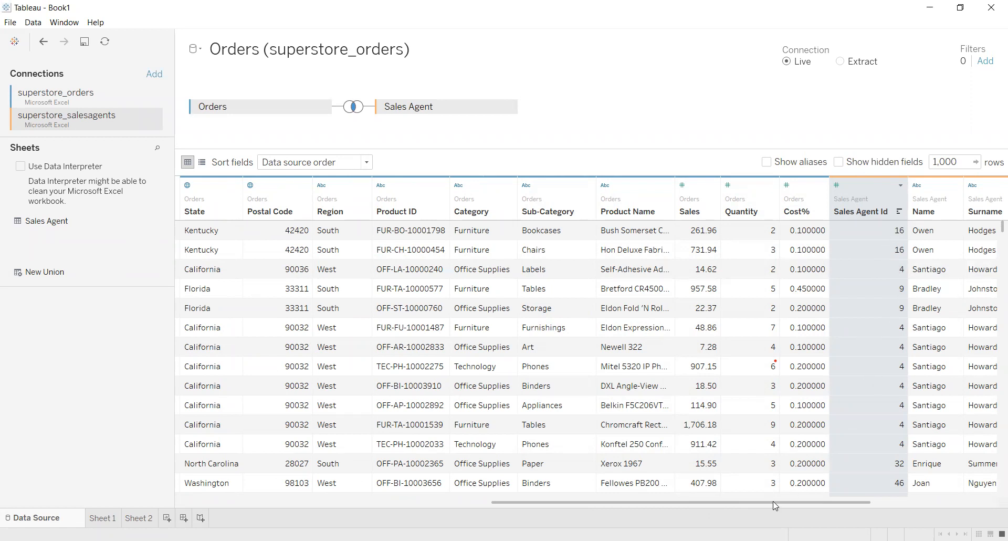
{"action": "left_click_drag", "start_coordinate": [773, 506], "coordinate": [657, 517]}
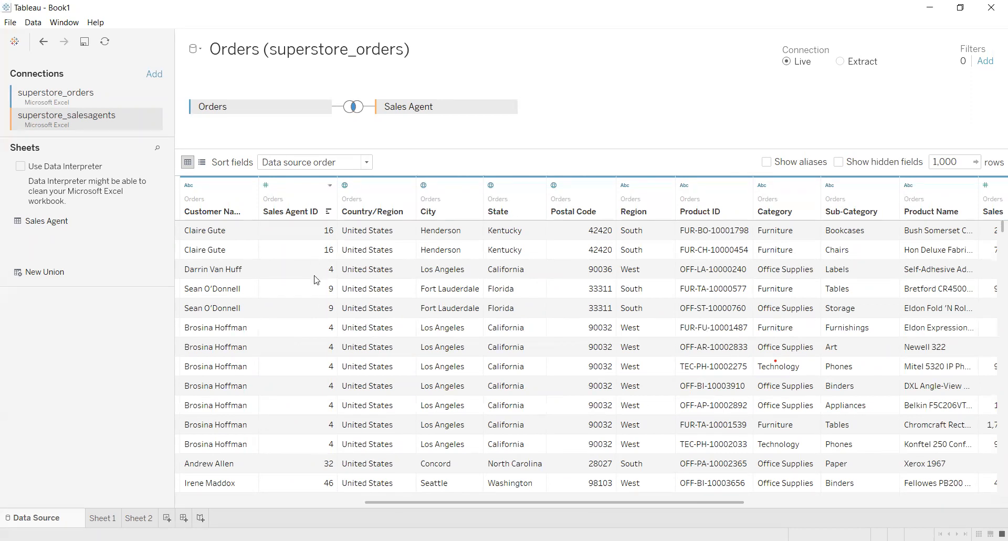
{"action": "right_click", "coordinate": [304, 189]}
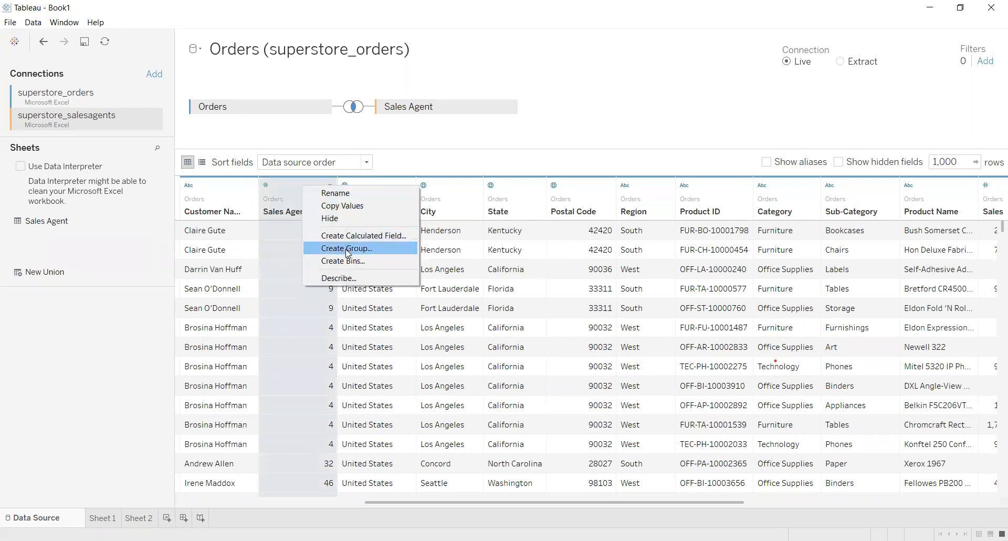
{"action": "left_click", "coordinate": [344, 219]}
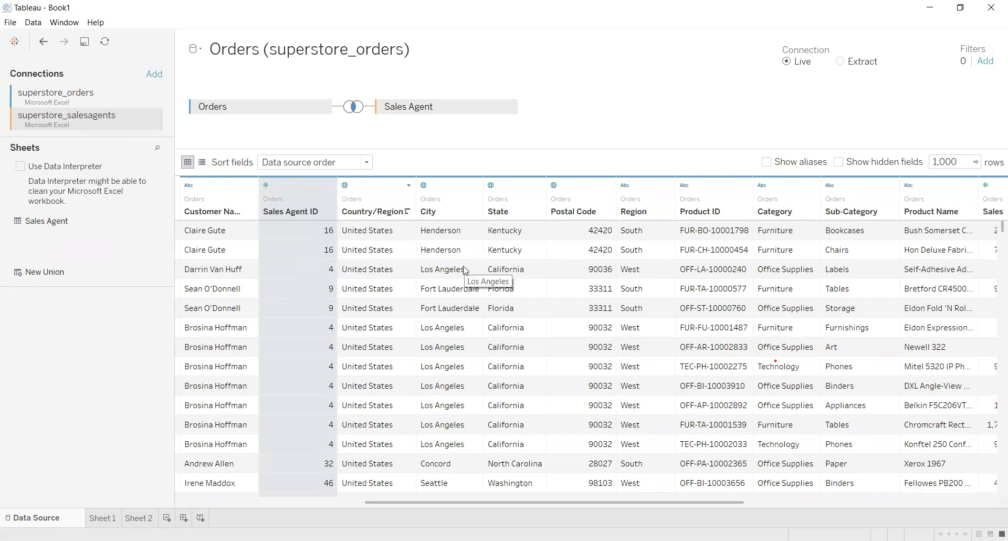
Delete Sheet 1 with the weekly sales line chart.
{"action": "left_click", "coordinate": [102, 517]}
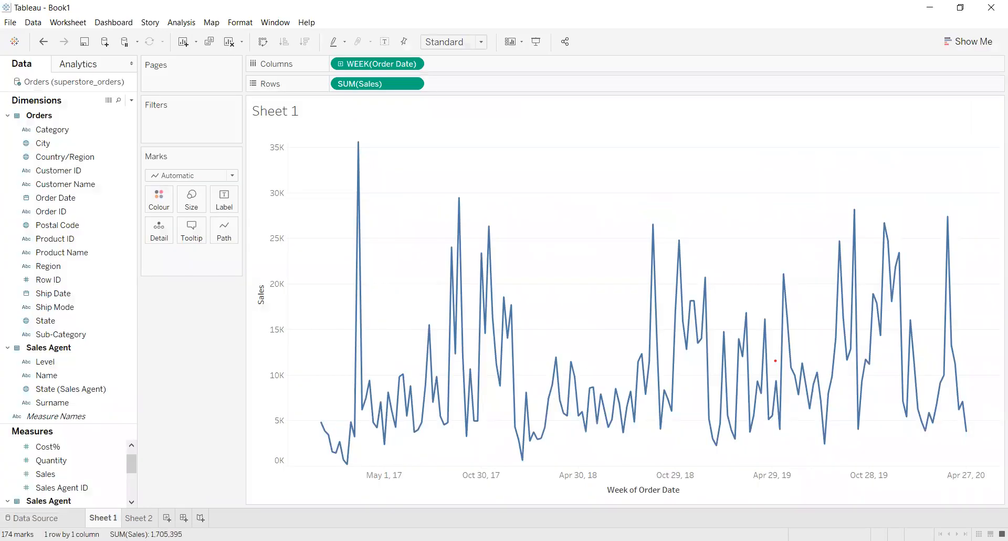
{"action": "right_click", "coordinate": [105, 525]}
{"action": "left_click", "coordinate": [153, 398]}
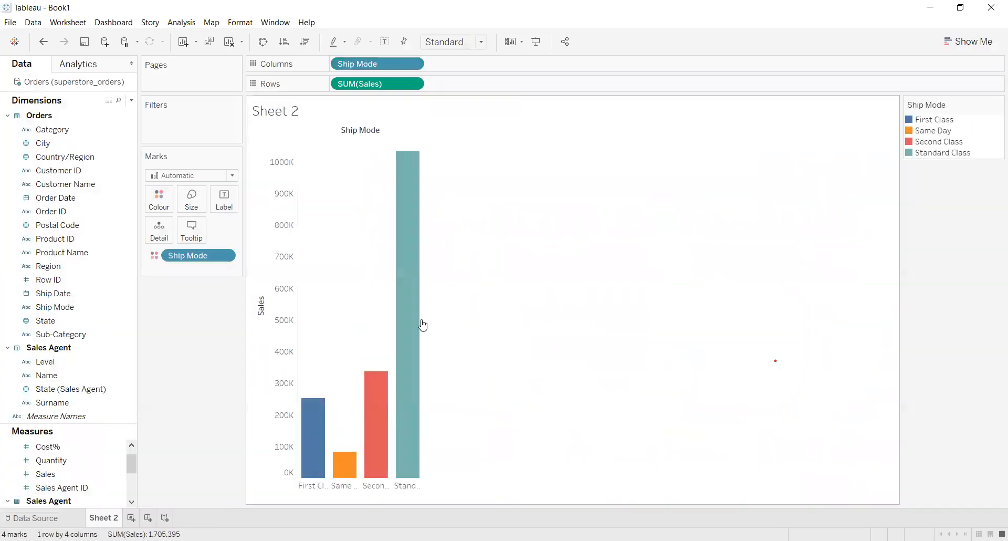
Try to delete Sheet 2.
{"action": "right_click", "coordinate": [93, 523]}
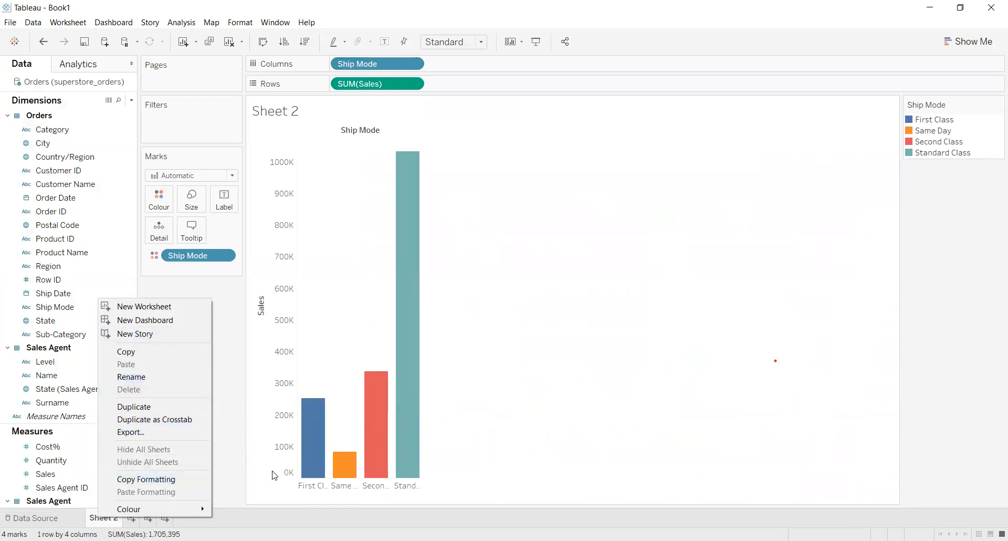
{"action": "left_click", "coordinate": [104, 520]}
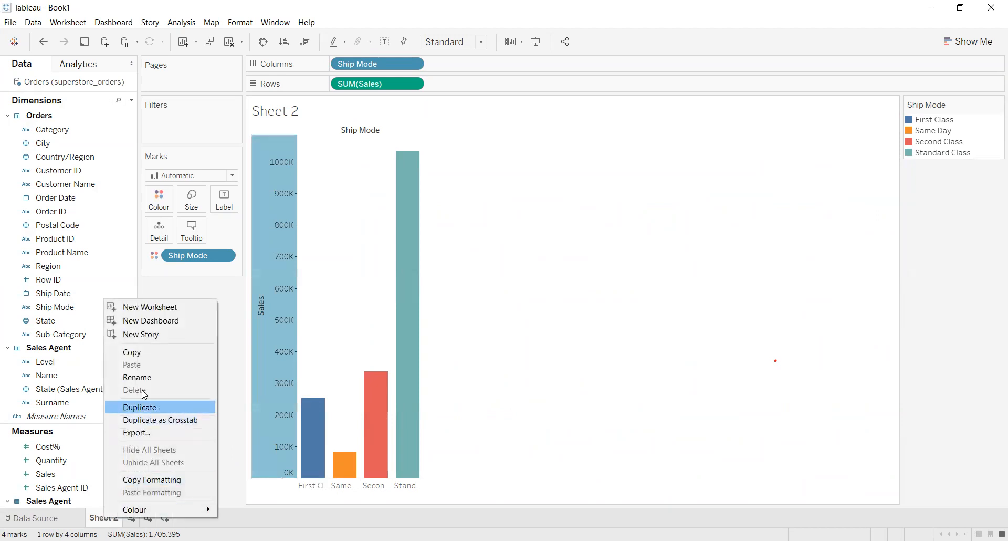
{"action": "left_click", "coordinate": [409, 118]}
Clear Sheet 2 by removing Ship Mode from the columns, SUM(Sales) from the rows and Ship Mode from the colour marks.
{"action": "left_click", "coordinate": [376, 84]}
{"action": "left_click", "coordinate": [378, 67], "text": "ctrl"}
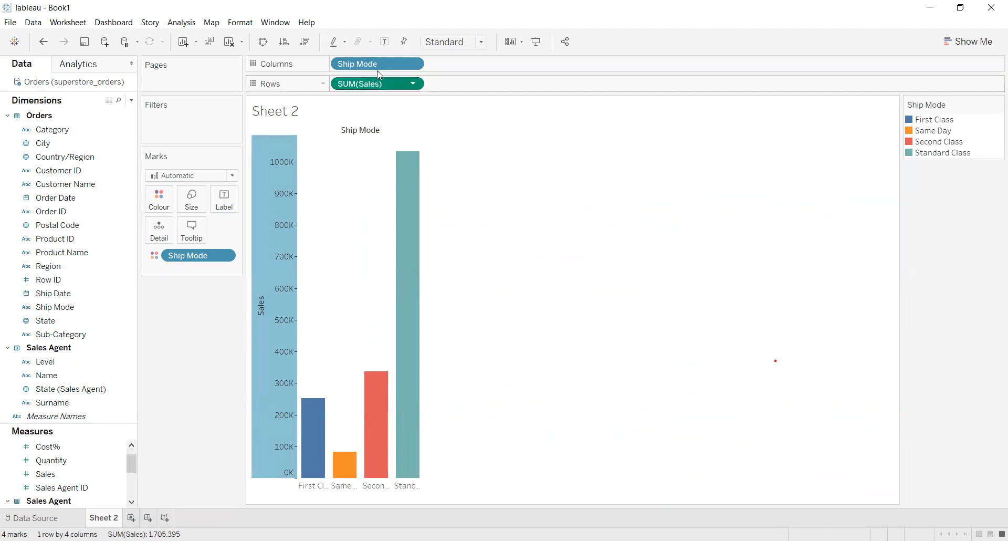
{"action": "key", "text": "Delete"}
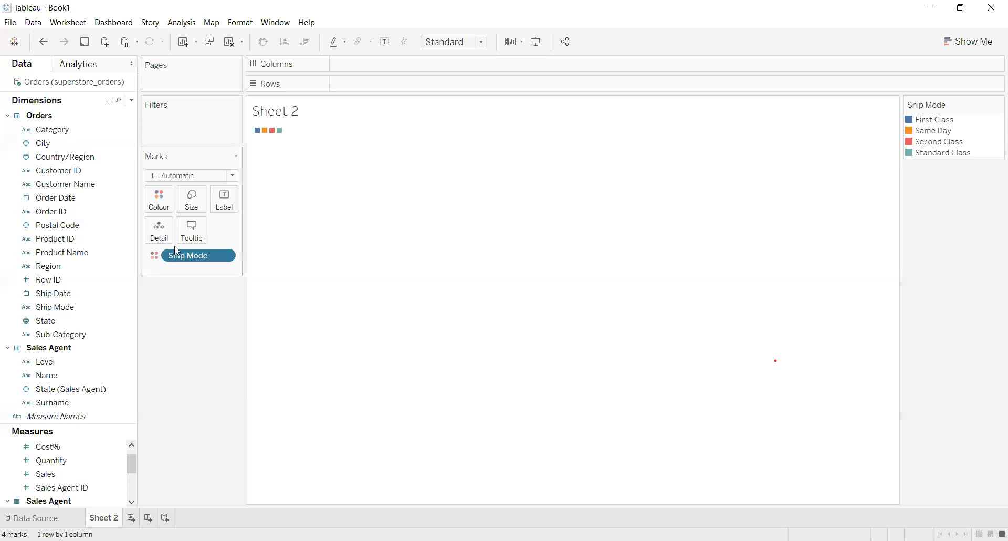
{"action": "left_click_drag", "start_coordinate": [9, 326], "coordinate": [11, 325]}
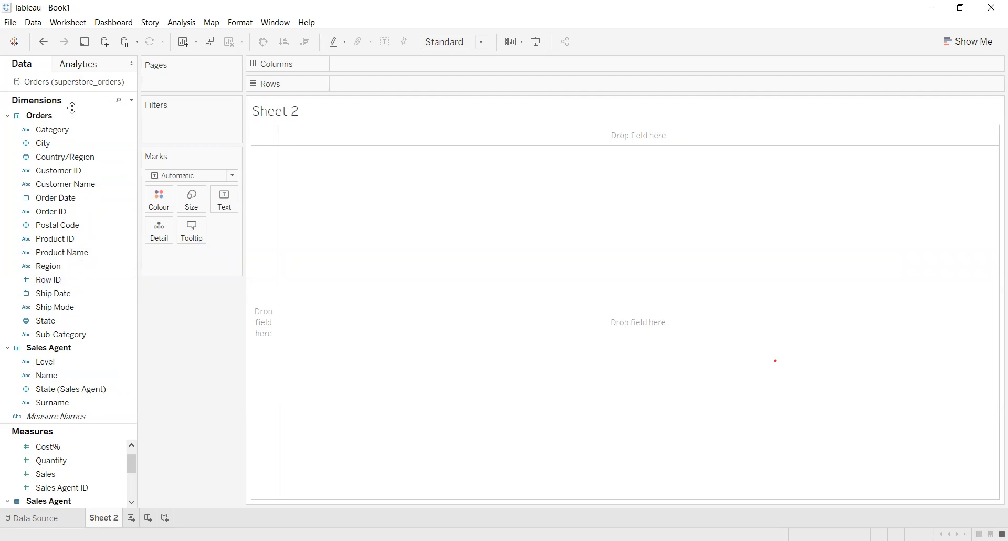
Build a bar chart on Sheet 2 with Category from Orders on rows and Age from Sales Agent on columns.
{"action": "mouse_move", "coordinate": [131, 461]}
{"action": "left_mouse_down"}
{"action": "mouse_move", "coordinate": [133, 482]}
{"action": "mouse_move", "coordinate": [132, 453]}
{"action": "mouse_move", "coordinate": [132, 486]}
{"action": "mouse_move", "coordinate": [128, 451]}
{"action": "left_mouse_up"}
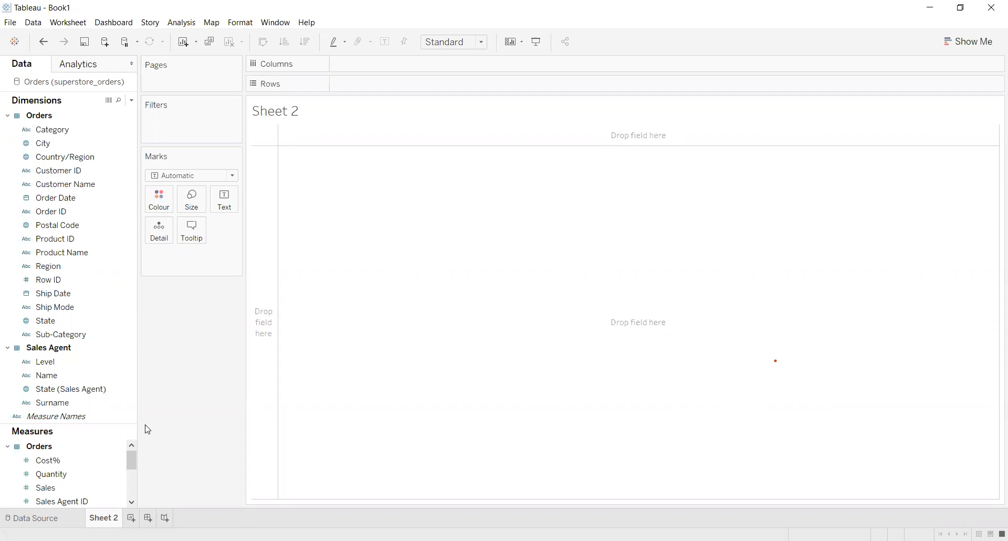
{"action": "left_click", "coordinate": [59, 135]}
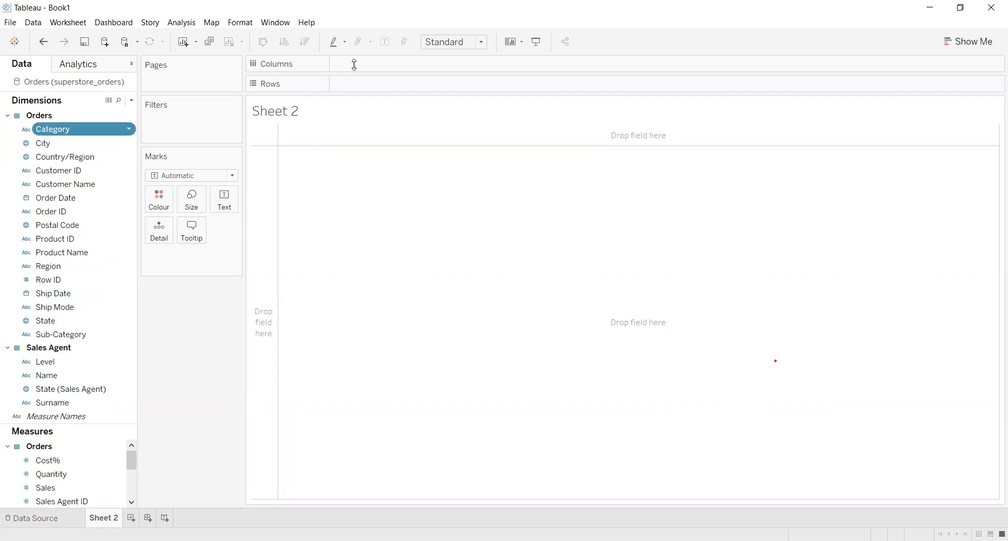
{"action": "left_click_drag", "start_coordinate": [354, 65], "coordinate": [354, 67]}
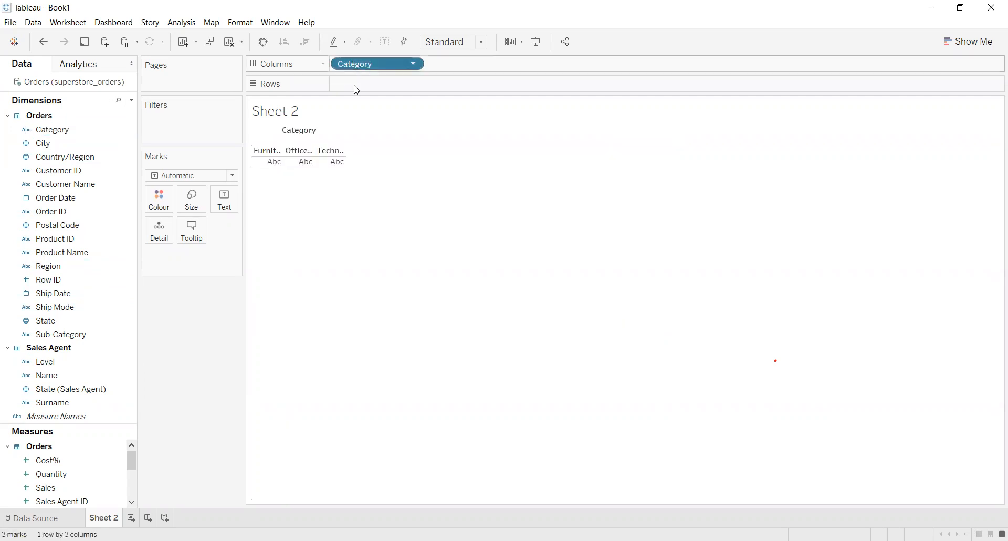
{"action": "key", "text": "ctrl+w"}
{"action": "mouse_move", "coordinate": [133, 464]}
{"action": "left_mouse_down"}
{"action": "mouse_move", "coordinate": [133, 487]}
{"action": "mouse_move", "coordinate": [130, 477]}
{"action": "left_mouse_up"}
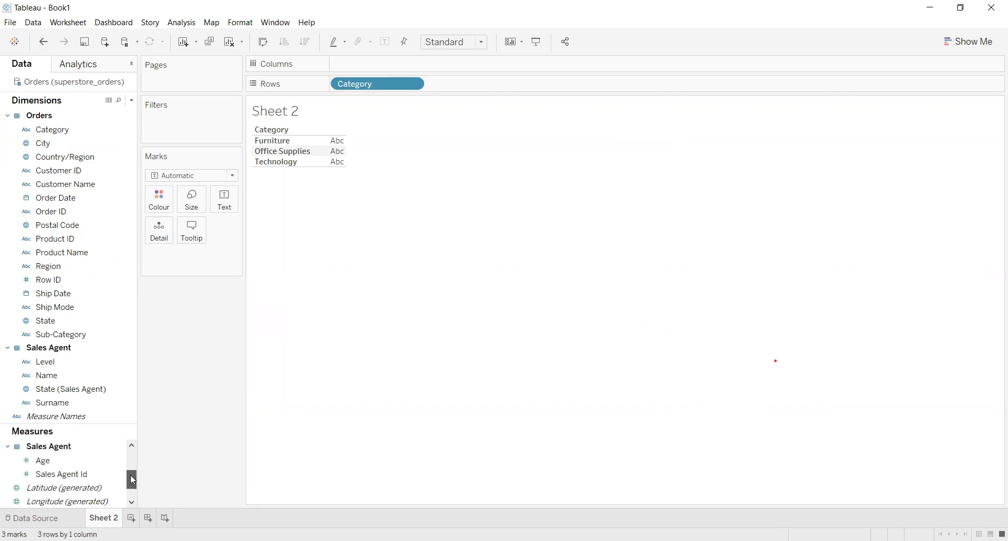
{"action": "left_click", "coordinate": [71, 464]}
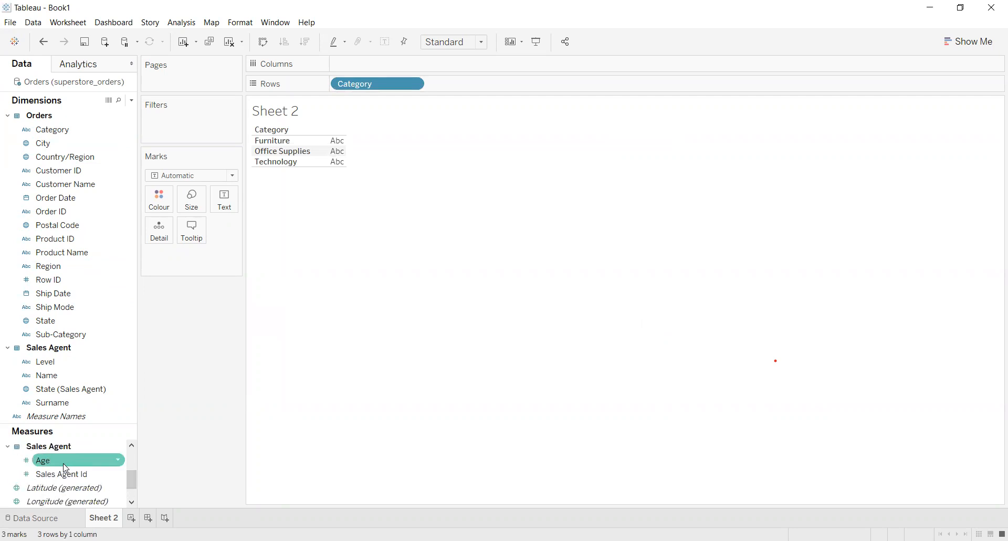
{"action": "left_click_drag", "start_coordinate": [376, 123], "coordinate": [410, 184]}
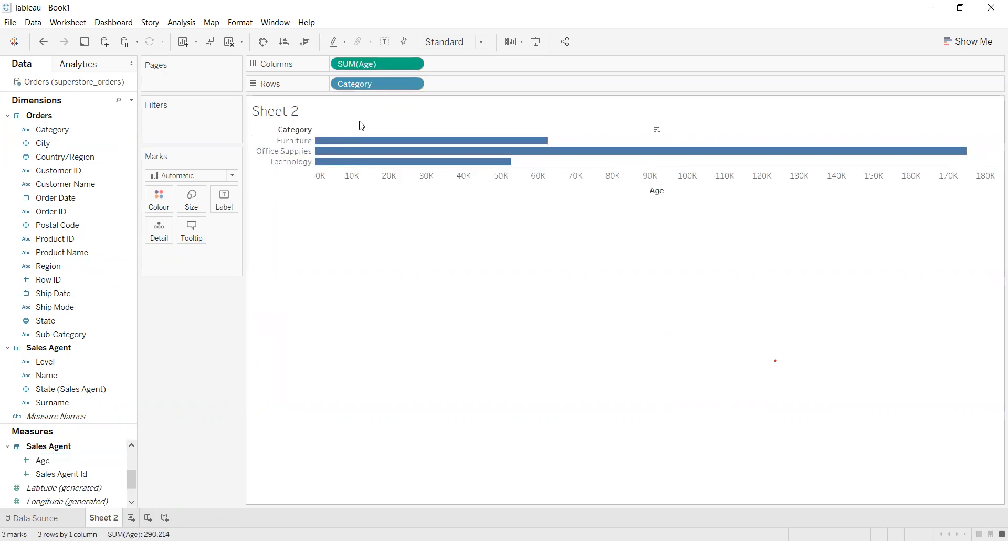
Swap the axes so that Category is on columns and SUM(Age) is on rows.
{"action": "left_click", "coordinate": [413, 62]}
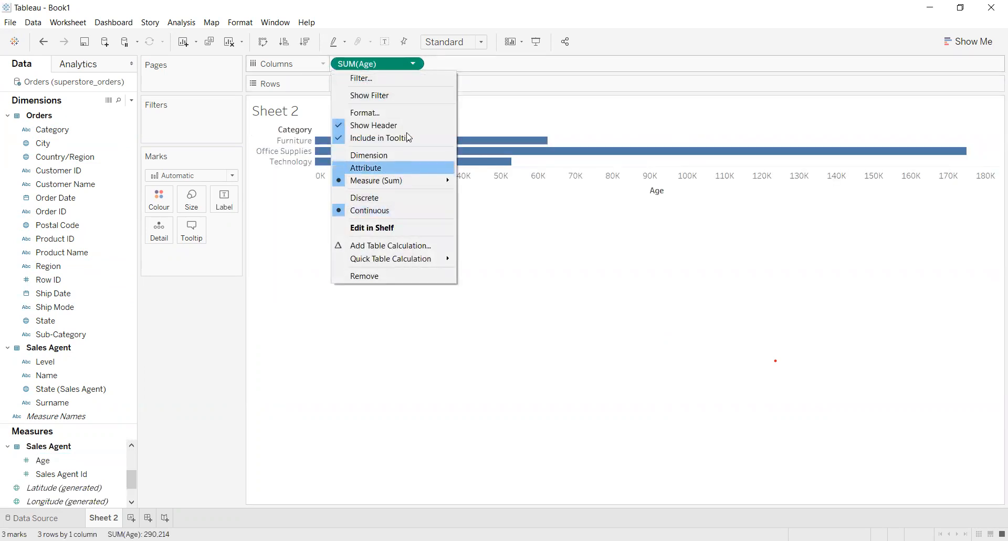
{"action": "left_click", "coordinate": [393, 85]}
{"action": "left_click_drag", "start_coordinate": [385, 83], "coordinate": [488, 66]}
{"action": "mouse_move", "coordinate": [378, 84]}
{"action": "left_mouse_down"}
{"action": "mouse_move", "coordinate": [366, 90]}
{"action": "mouse_move", "coordinate": [483, 70]}
{"action": "mouse_move", "coordinate": [400, 68]}
{"action": "mouse_move", "coordinate": [386, 86]}
{"action": "left_mouse_up"}
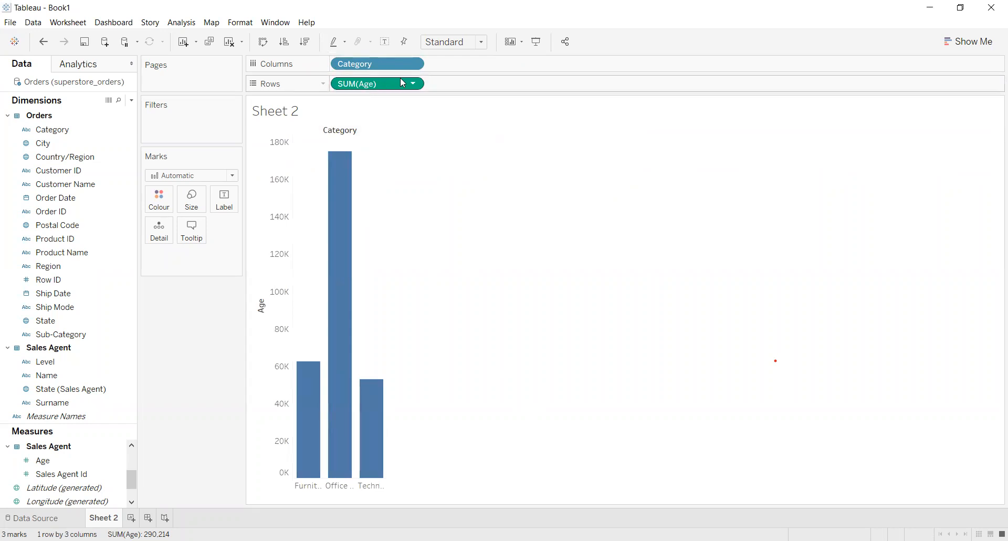
Change the aggregation of Age on the rows from sum to Average.
{"action": "left_click", "coordinate": [414, 84]}
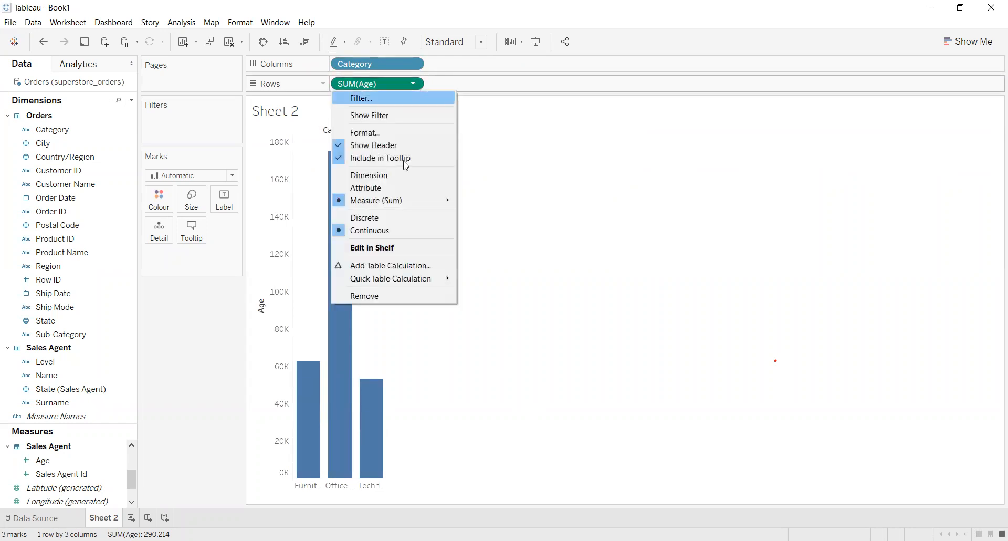
{"action": "mouse_move", "coordinate": [399, 278]}
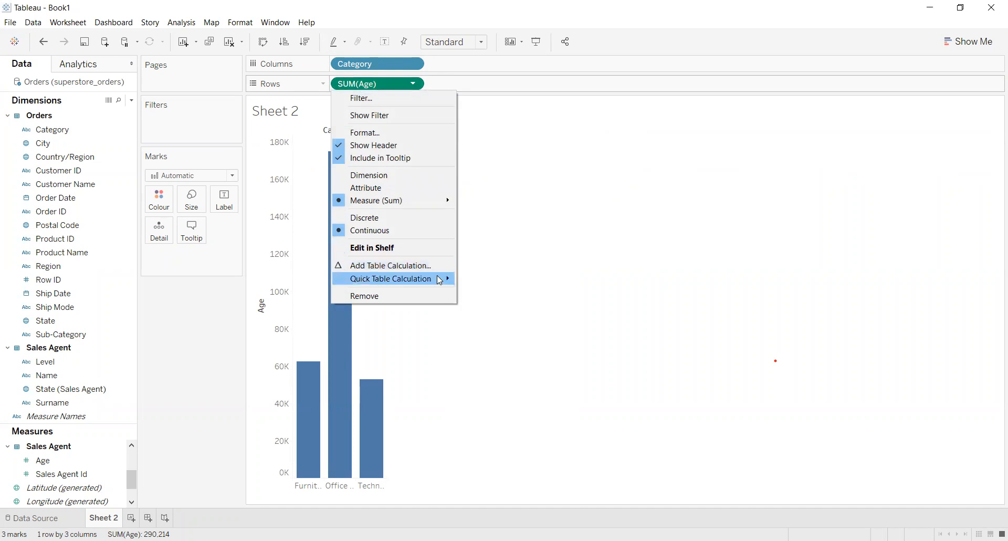
{"action": "mouse_move", "coordinate": [436, 199]}
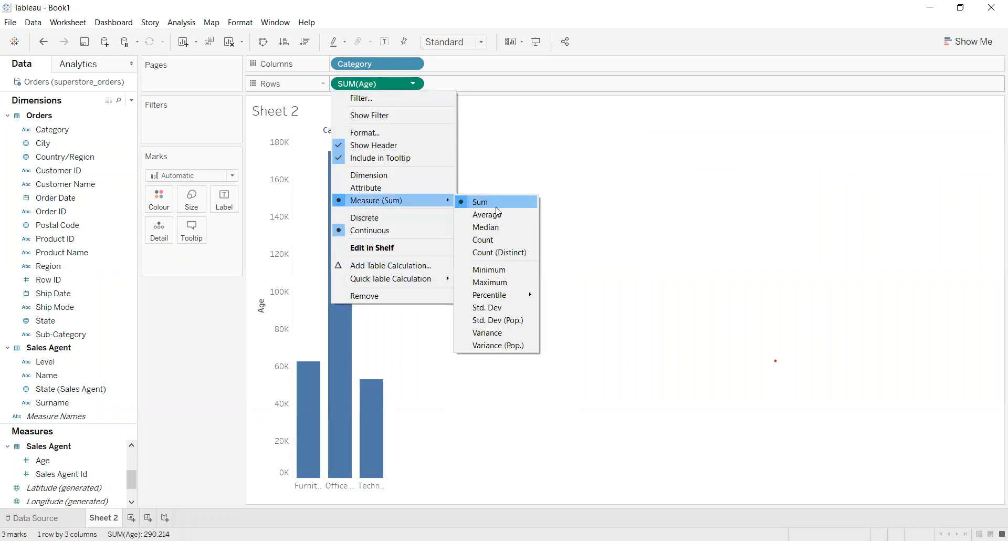
{"action": "left_click", "coordinate": [497, 215]}
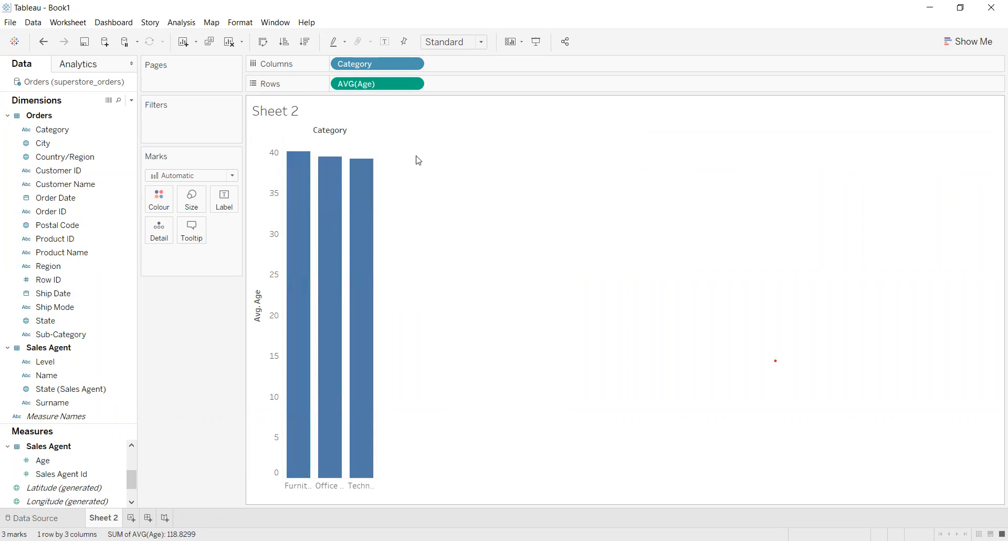
{"action": "mouse_move", "coordinate": [373, 159]}
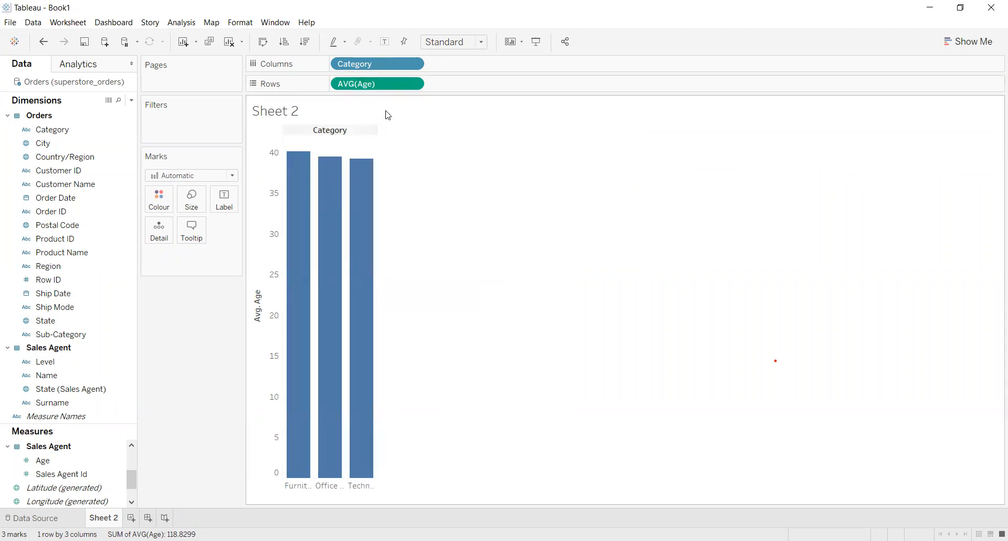
Clear Category and AVG(Age) from Sheet 2.
{"action": "left_click", "coordinate": [414, 83]}
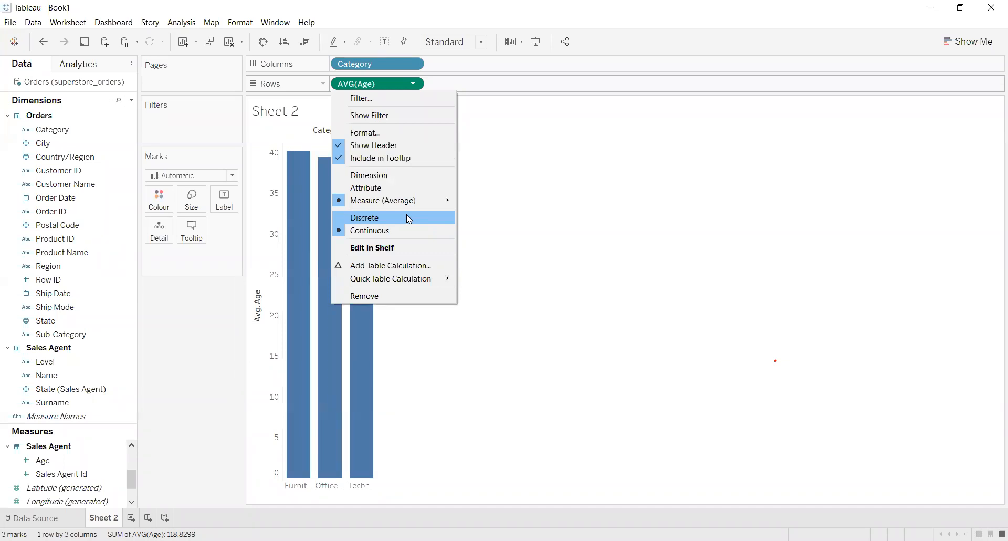
{"action": "left_click", "coordinate": [297, 143]}
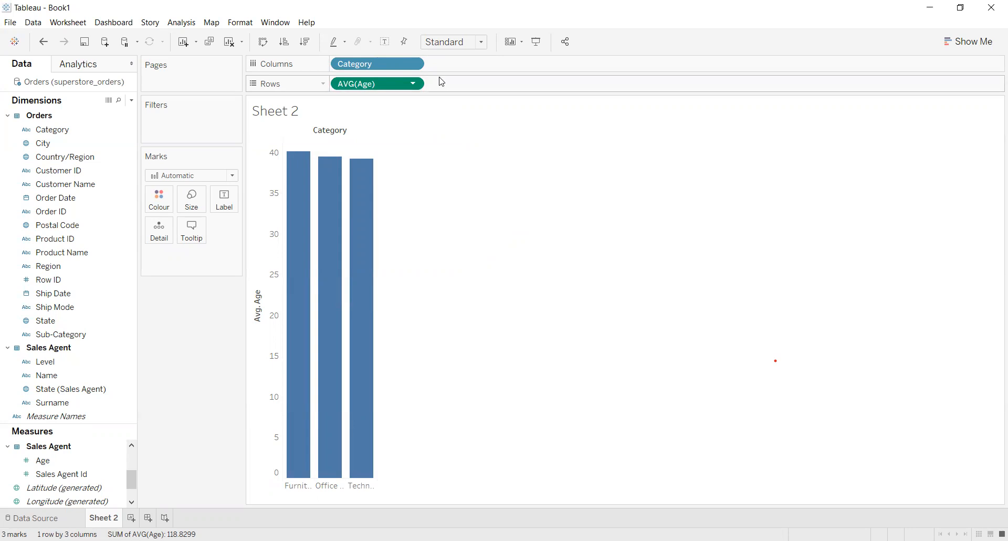
{"action": "left_click_drag", "start_coordinate": [441, 82], "coordinate": [446, 69]}
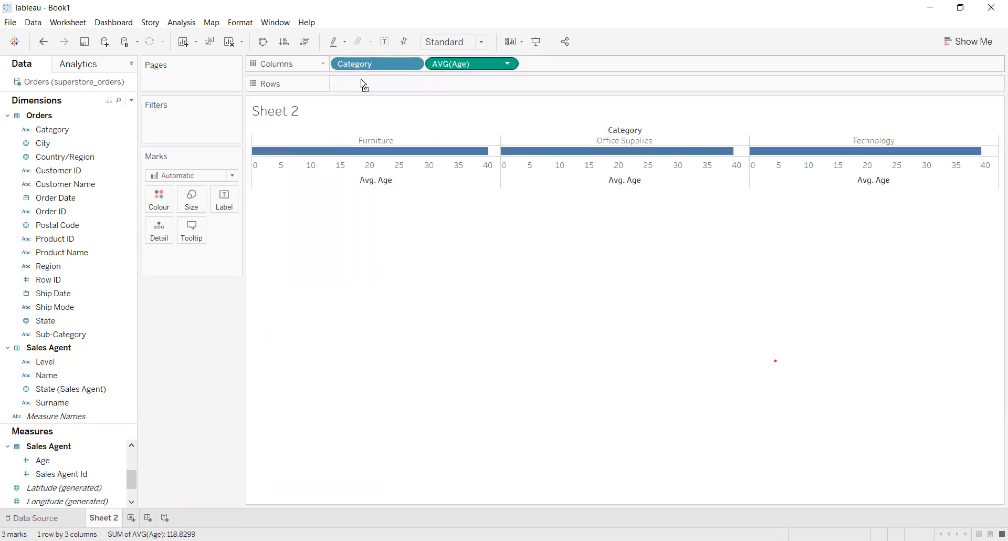
{"action": "key", "text": "alt+shift+BackSpace"}
{"action": "left_click_drag", "start_coordinate": [132, 479], "coordinate": [131, 458]}
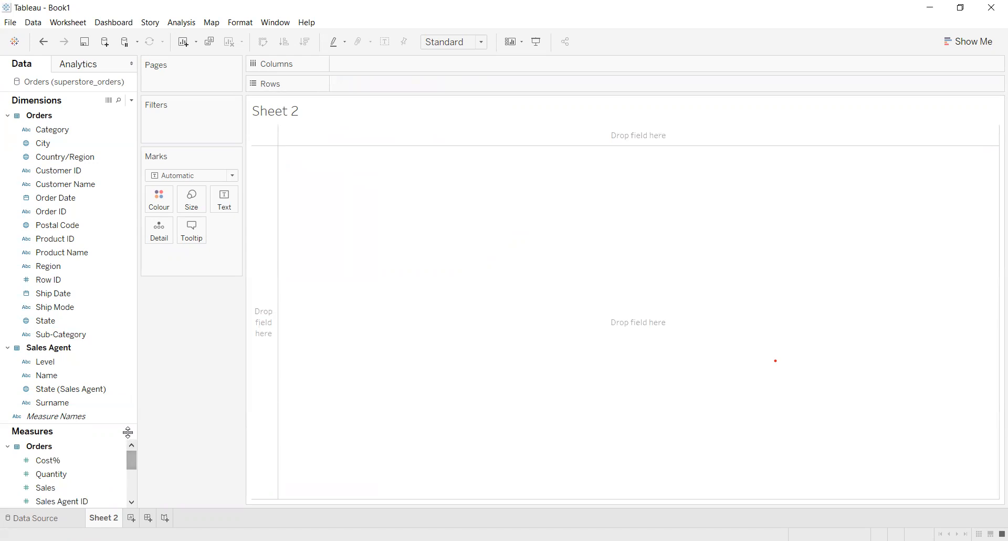
Build a bar chart of total sales per agent with Surname on columns and Sales on rows.
{"action": "left_click_drag", "start_coordinate": [72, 408], "coordinate": [368, 65]}
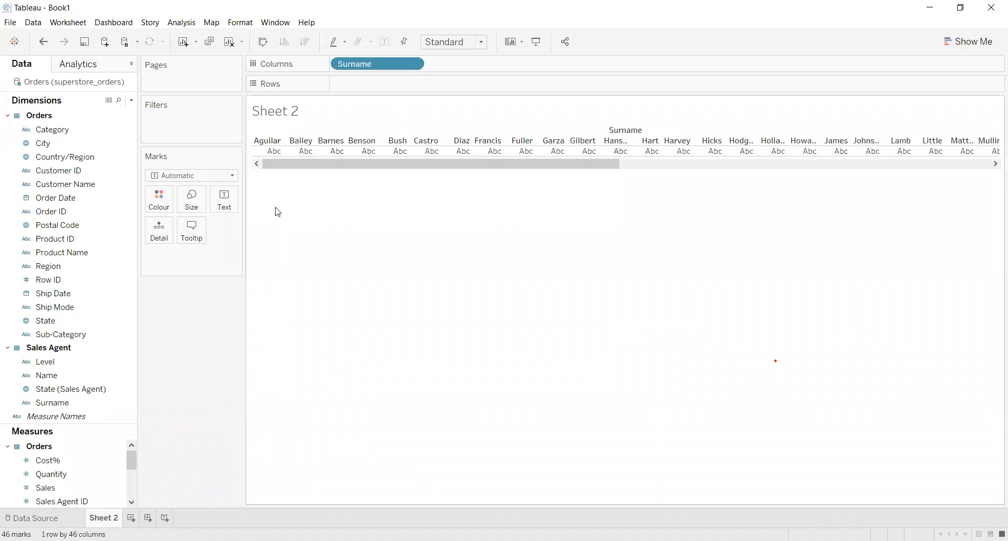
{"action": "scroll", "coordinate": [131, 461], "scroll_direction": "down", "scroll_amount": 2}
{"action": "left_click", "coordinate": [91, 453]}
{"action": "left_click_drag", "start_coordinate": [93, 456], "coordinate": [380, 85]}
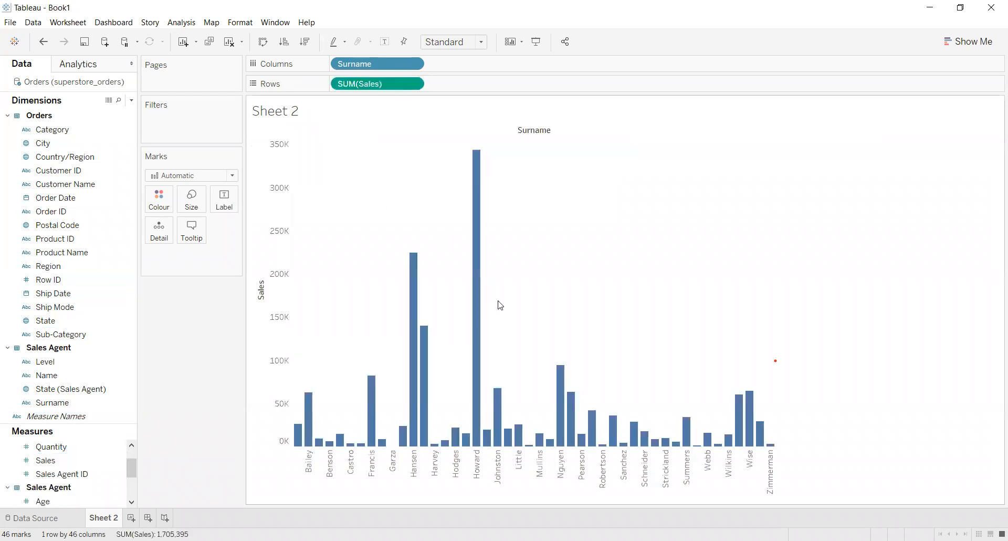
{"action": "mouse_move", "coordinate": [476, 163]}
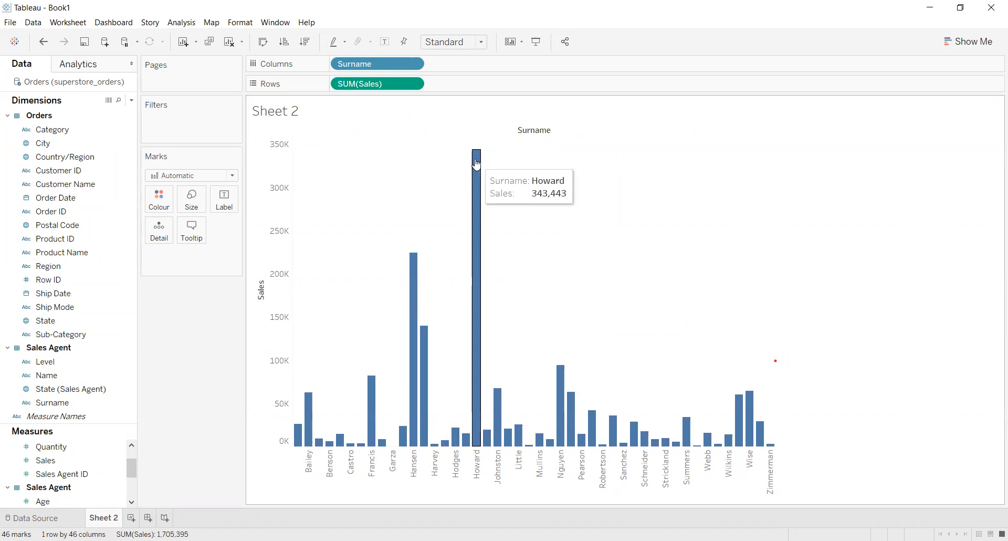
Set the aggregation of Sales to Average and inspect the tallest bar.
{"action": "left_click", "coordinate": [414, 85]}
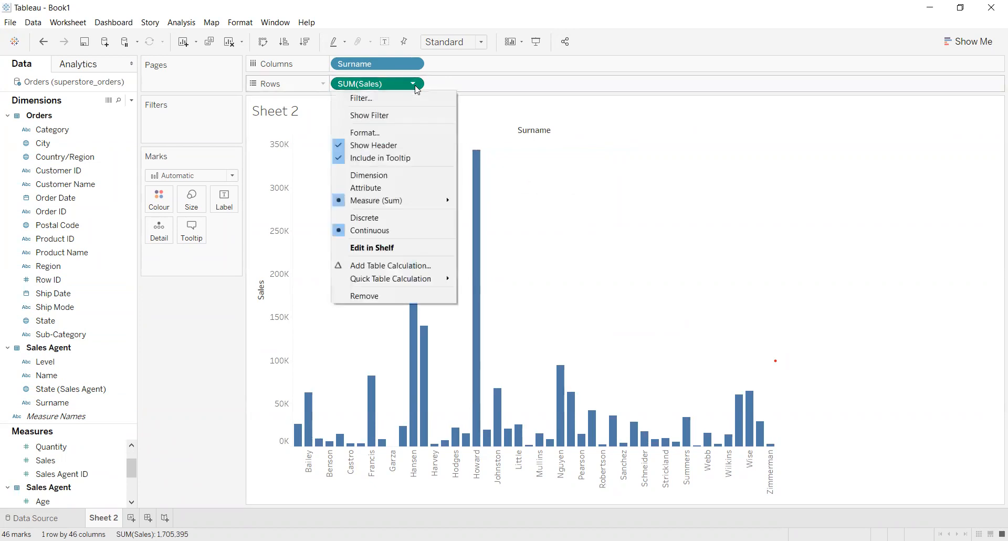
{"action": "mouse_move", "coordinate": [444, 200]}
{"action": "left_click", "coordinate": [487, 215]}
{"action": "mouse_move", "coordinate": [530, 269]}
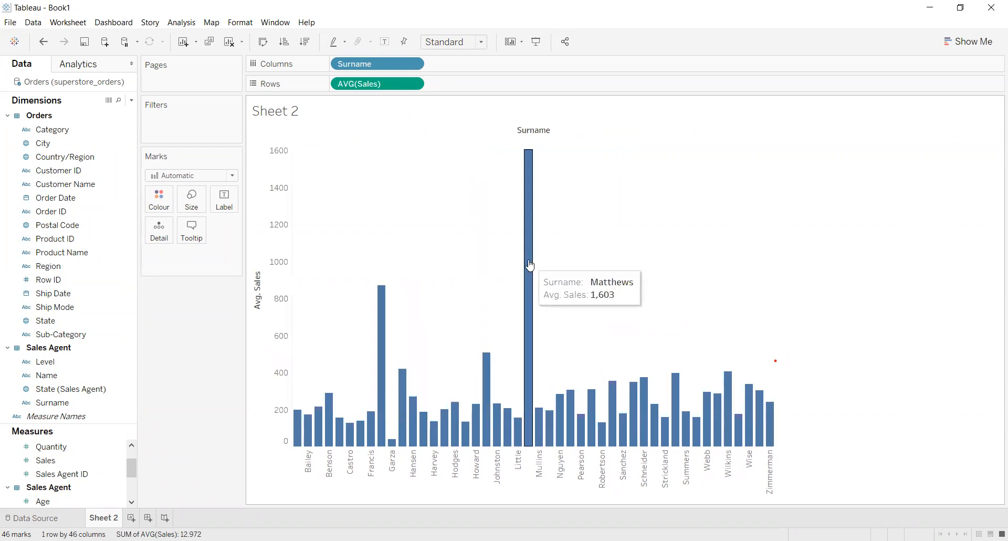
{"action": "right_click", "coordinate": [528, 260]}
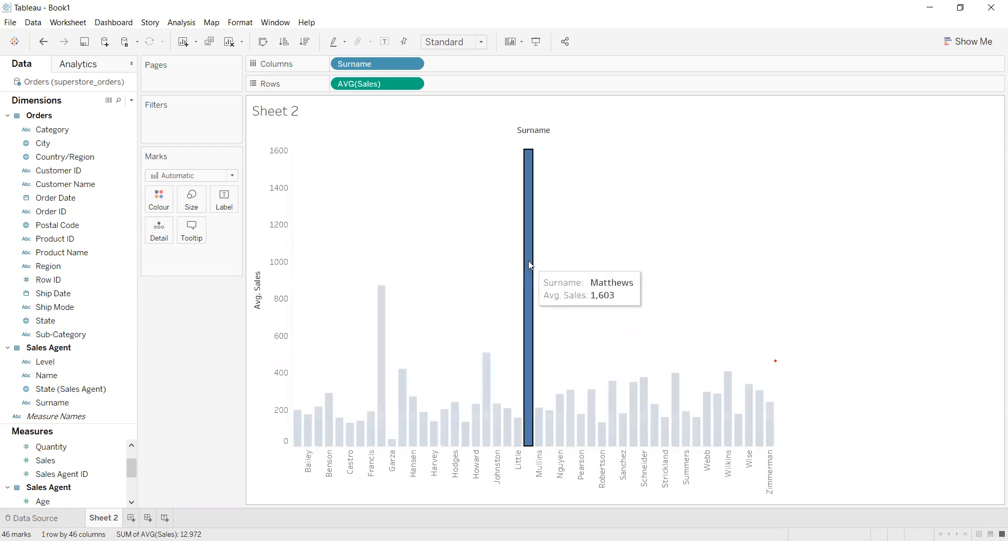
{"action": "left_click", "coordinate": [615, 216]}
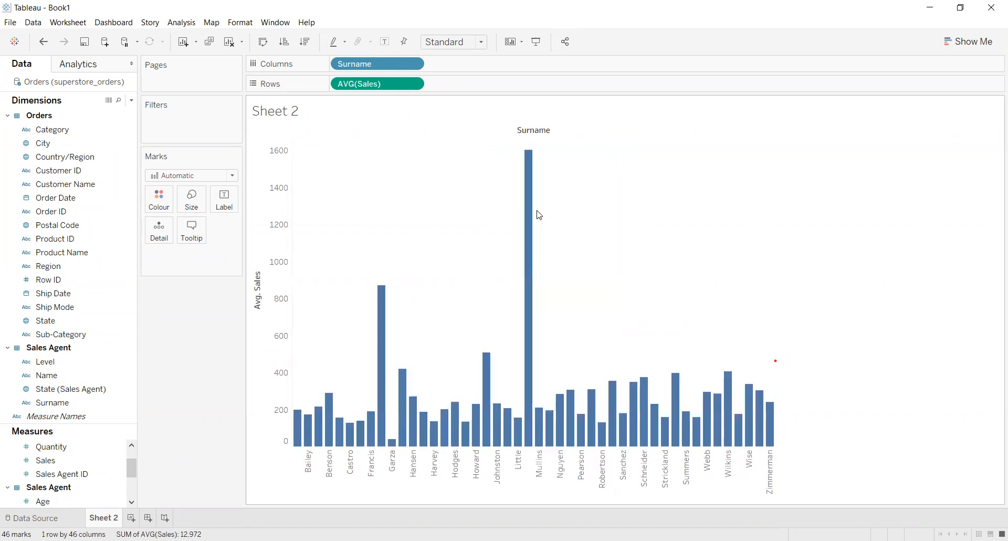
{"action": "mouse_move", "coordinate": [531, 174]}
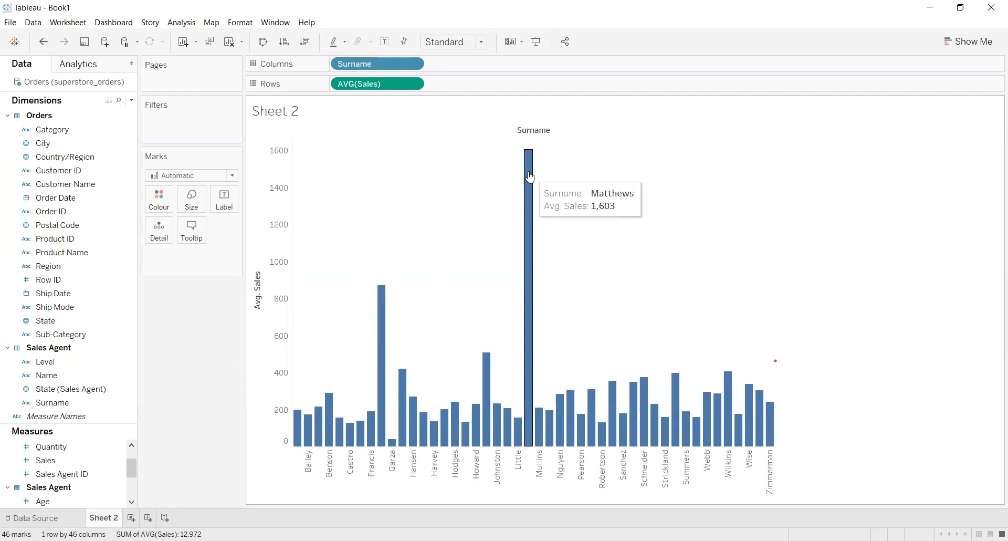
Add Surname to the chart marks and assign it as the label of the bars instead of their colour.
{"action": "left_click_drag", "start_coordinate": [51, 402], "coordinate": [154, 205]}
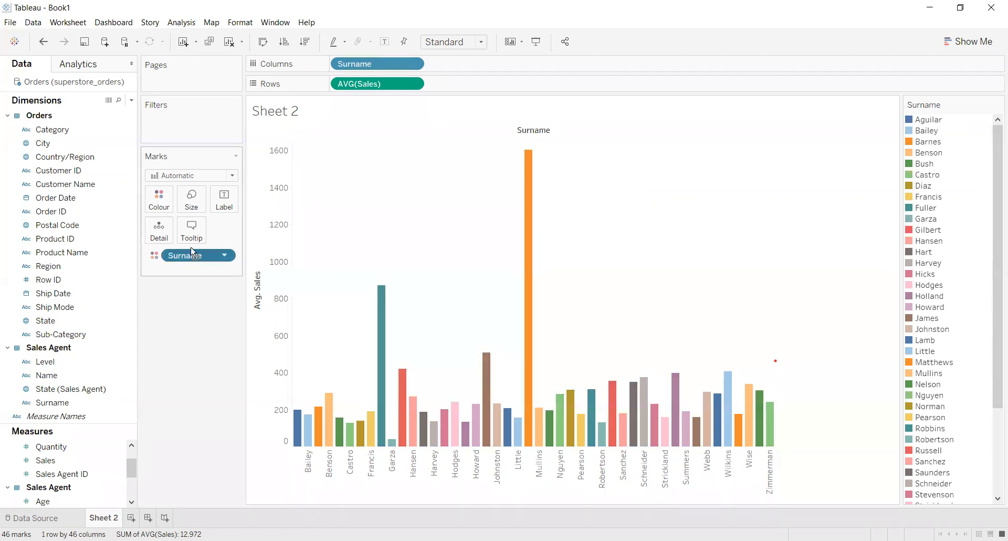
{"action": "left_click_drag", "start_coordinate": [190, 253], "coordinate": [224, 201]}
{"action": "mouse_move", "coordinate": [531, 184]}
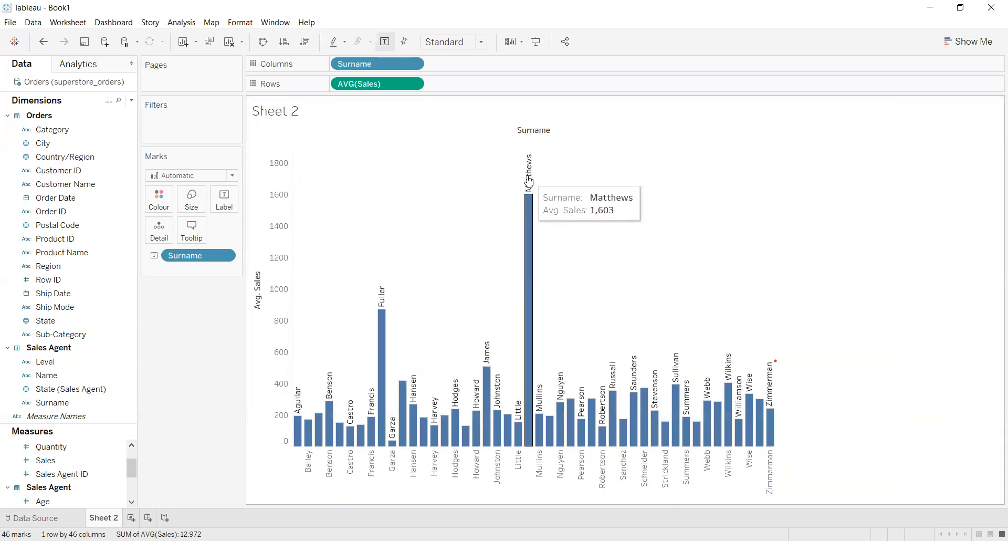
Set the aggregation of Sales on the rows back to Sum.
{"action": "left_click", "coordinate": [413, 83]}
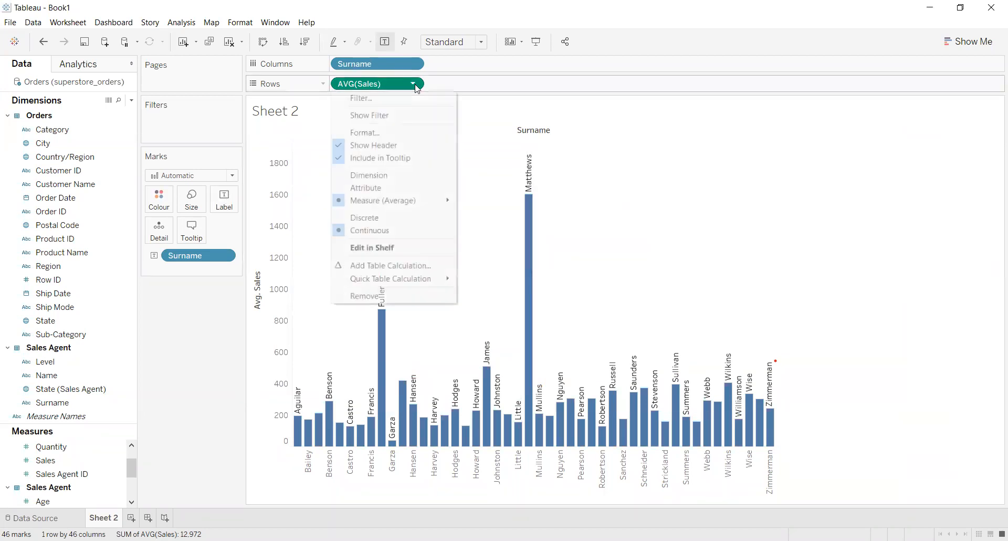
{"action": "mouse_move", "coordinate": [409, 200]}
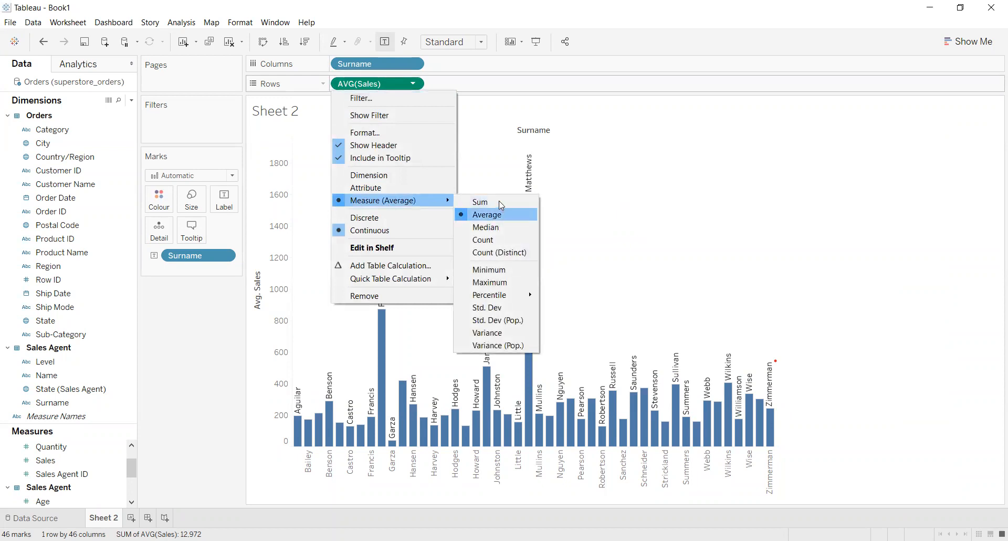
{"action": "left_click", "coordinate": [488, 202]}
{"action": "mouse_move", "coordinate": [482, 188]}
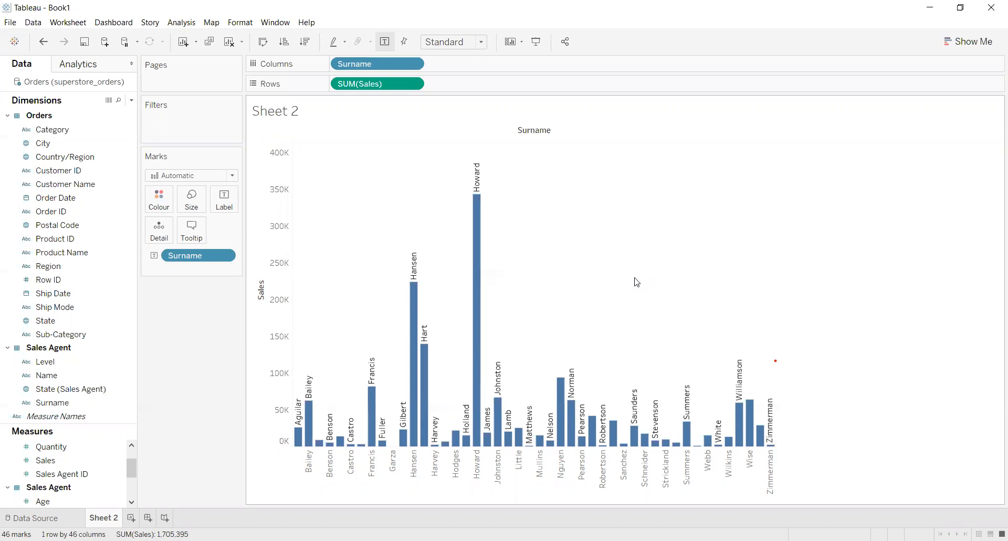
Add Order Date by year to the columns after Surname and look through the agents' yearly sales lines.
{"action": "left_click", "coordinate": [45, 389]}
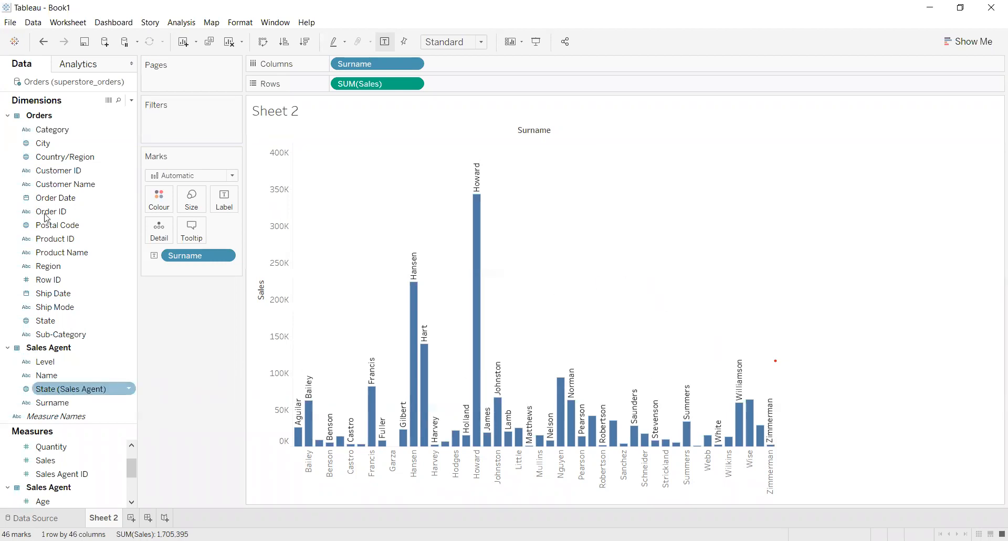
{"action": "left_click", "coordinate": [84, 333]}
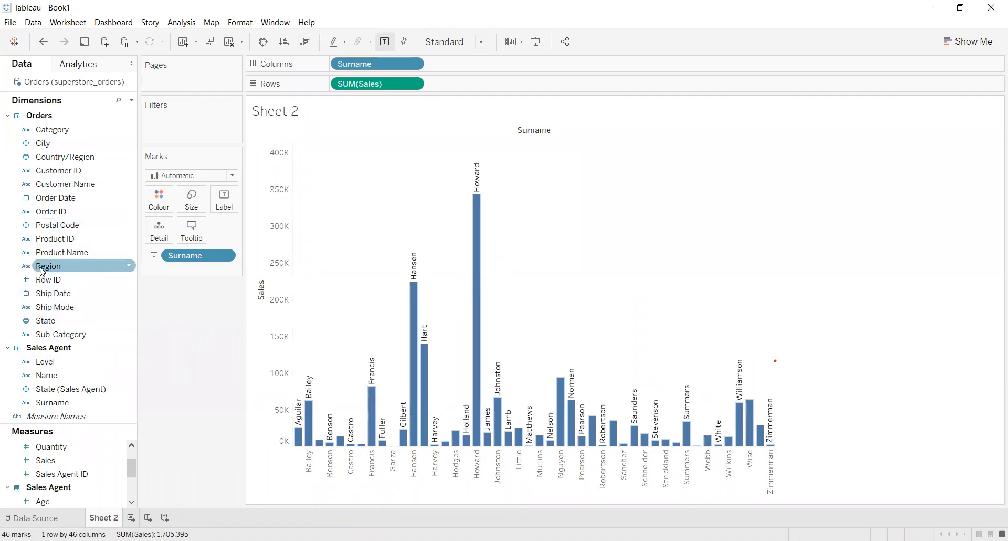
{"action": "left_click_drag", "start_coordinate": [58, 198], "coordinate": [478, 74]}
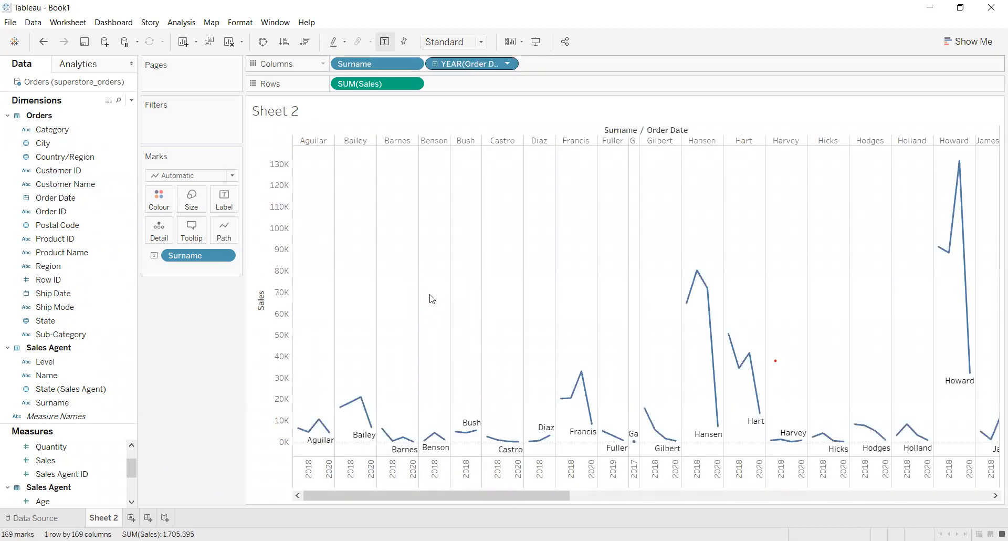
{"action": "mouse_move", "coordinate": [298, 471]}
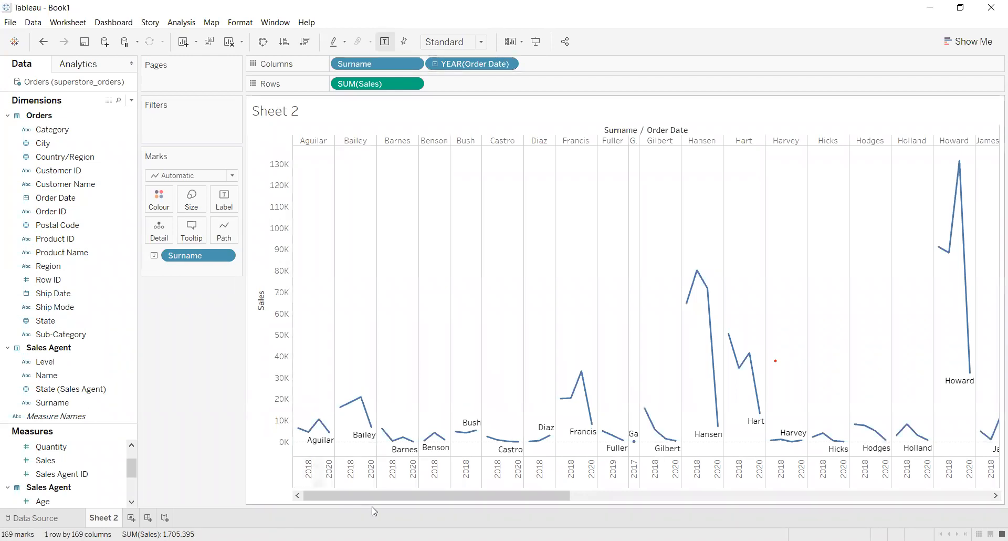
{"action": "left_click_drag", "start_coordinate": [457, 493], "coordinate": [695, 478]}
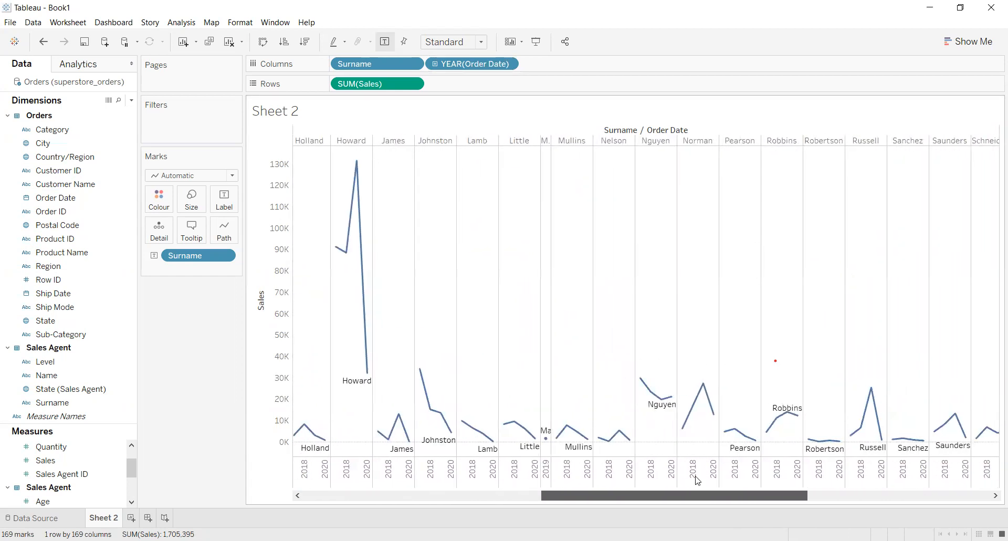
Set the aggregation of Sales on the rows to Average and look through the agents' yearly lines from the first surname.
{"action": "left_click", "coordinate": [413, 84]}
{"action": "mouse_move", "coordinate": [409, 200]}
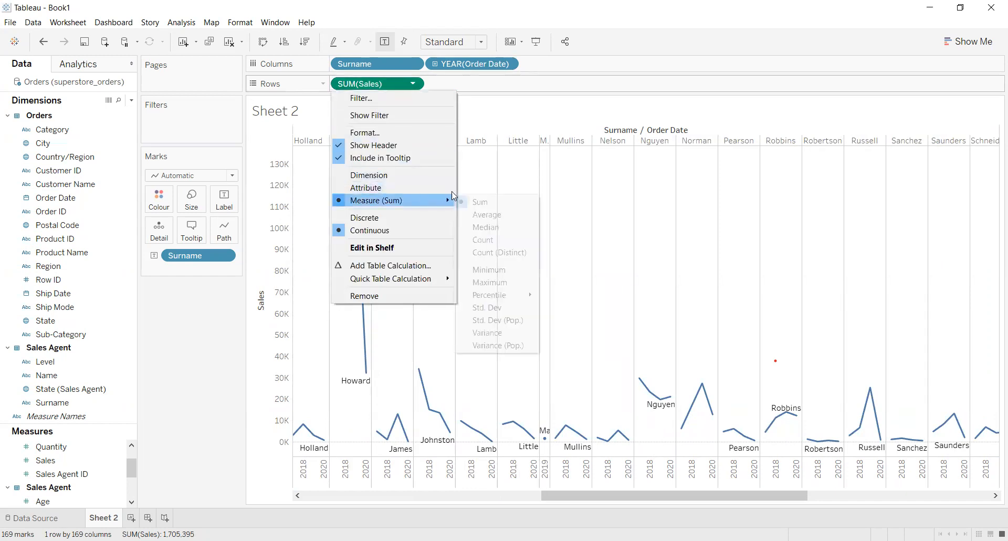
{"action": "left_click", "coordinate": [487, 214]}
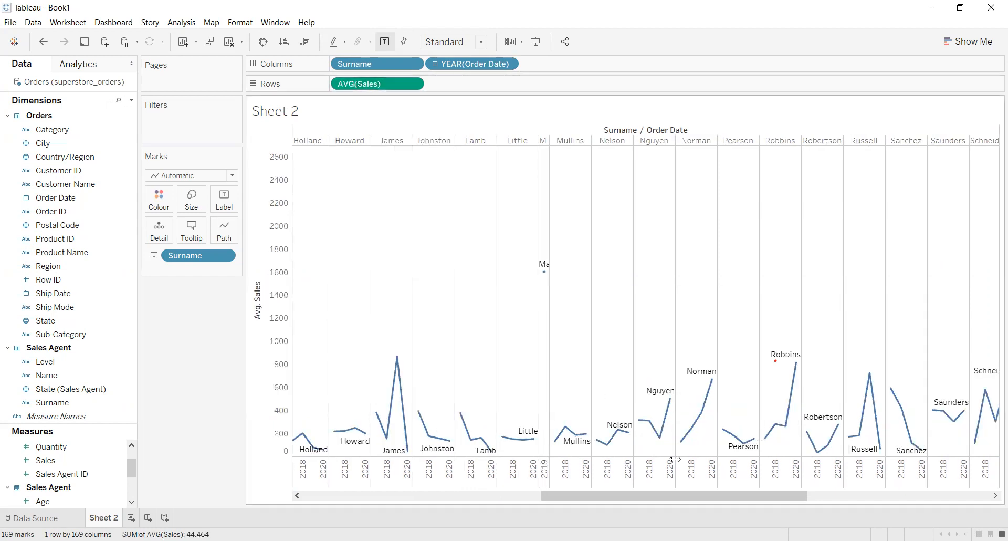
{"action": "left_click_drag", "start_coordinate": [743, 498], "coordinate": [396, 514]}
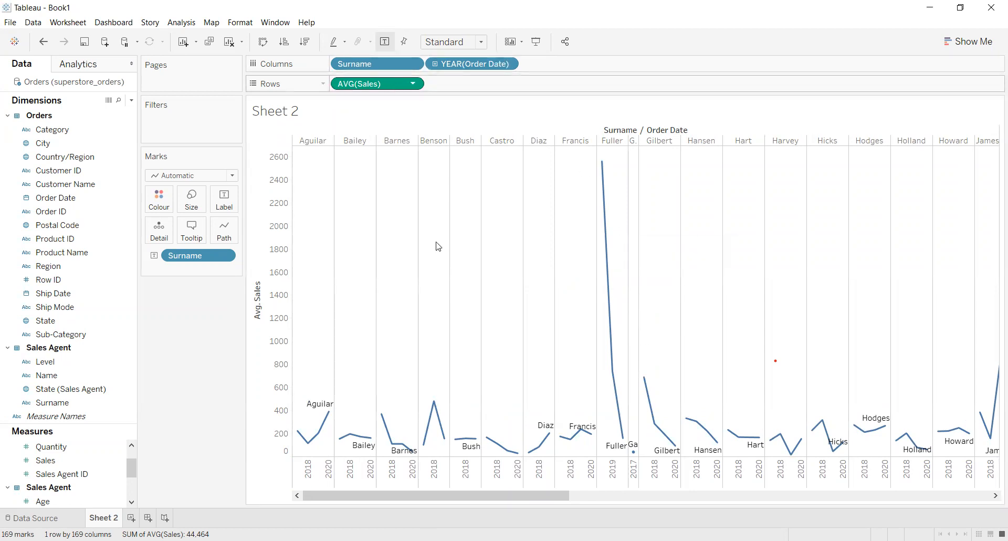
{"action": "mouse_move", "coordinate": [352, 439]}
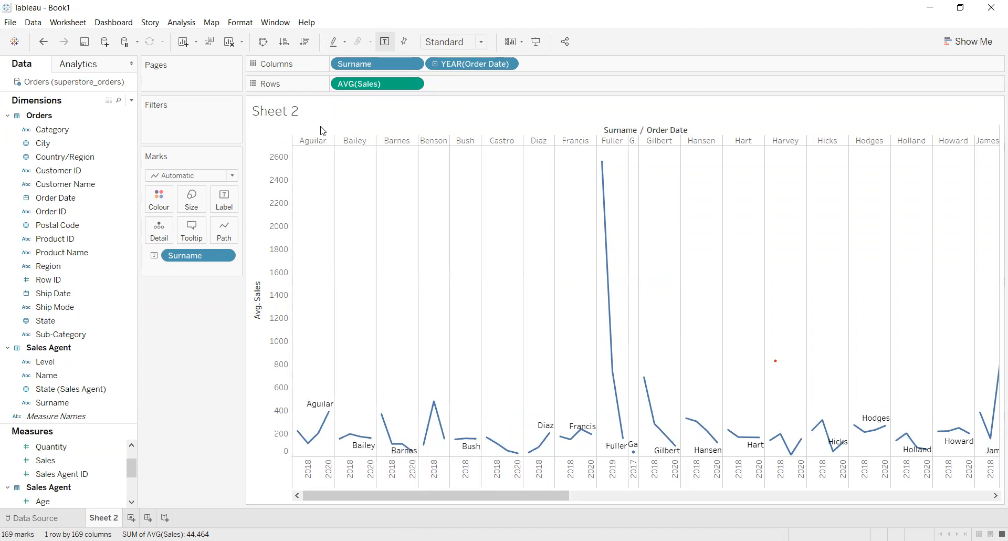
Move Surname from the columns to the marks as detail and set Order Date to continuous Month.
{"action": "left_click_drag", "start_coordinate": [398, 63], "coordinate": [162, 289]}
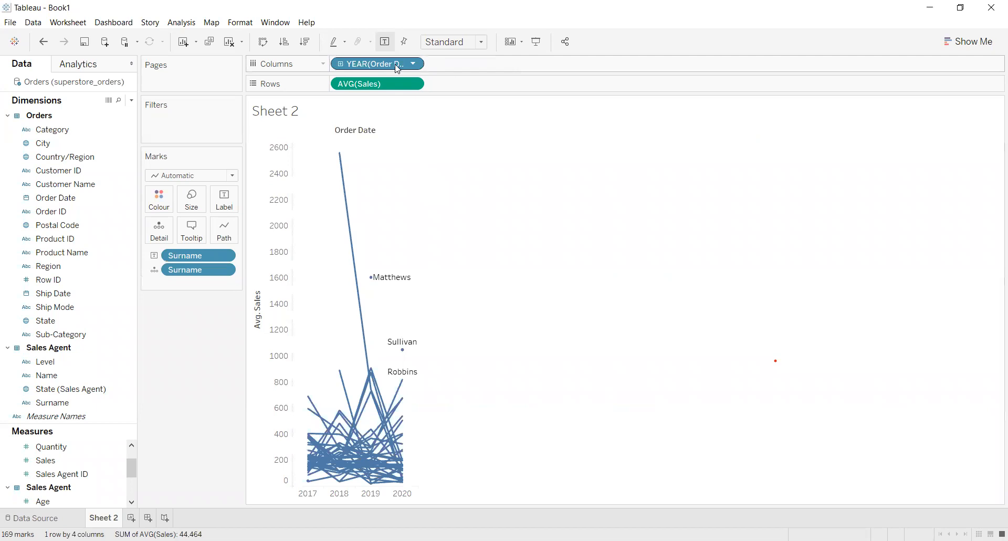
{"action": "left_click", "coordinate": [414, 64]}
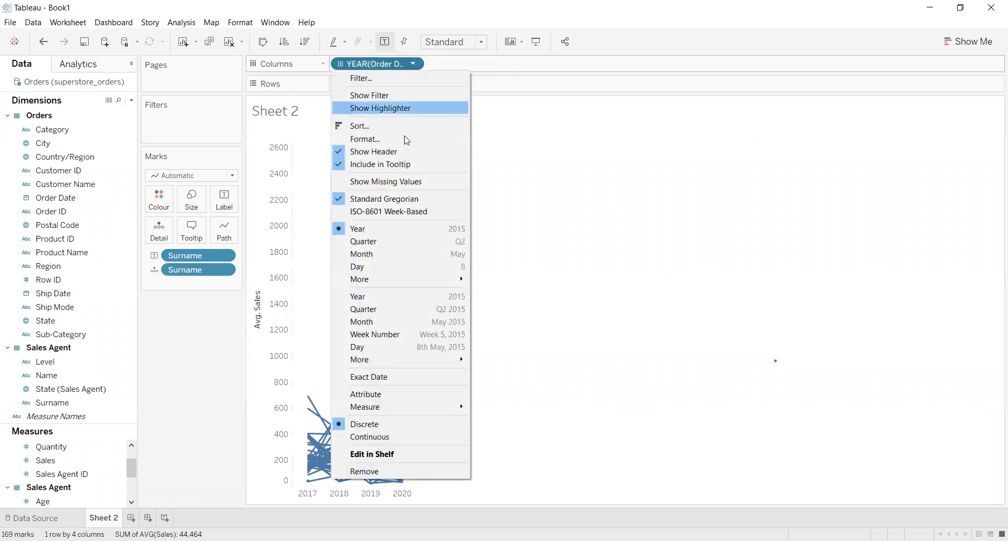
{"action": "left_click", "coordinate": [420, 322]}
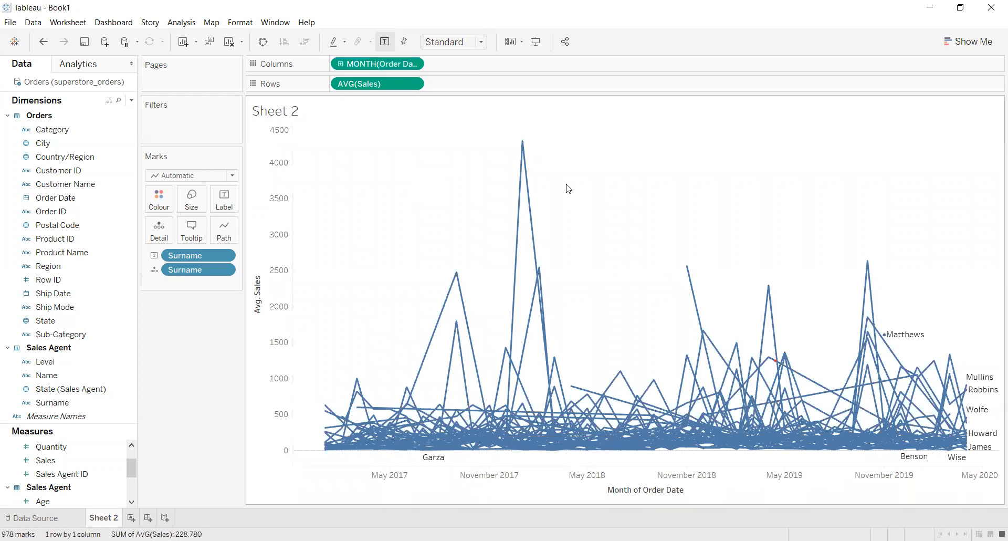
Turn off aggregation of measures for the chart and turn it back on.
{"action": "left_click", "coordinate": [182, 22]}
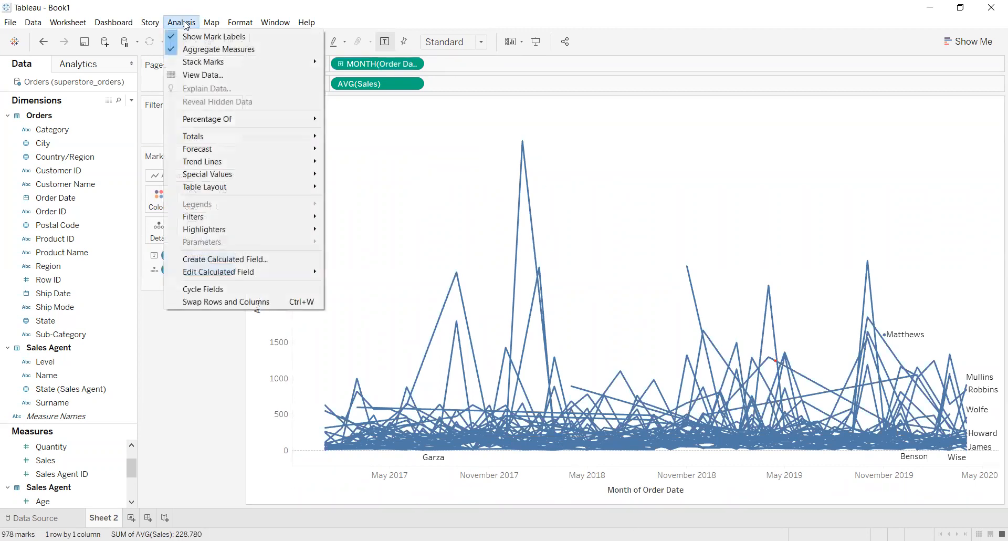
{"action": "left_click", "coordinate": [181, 49]}
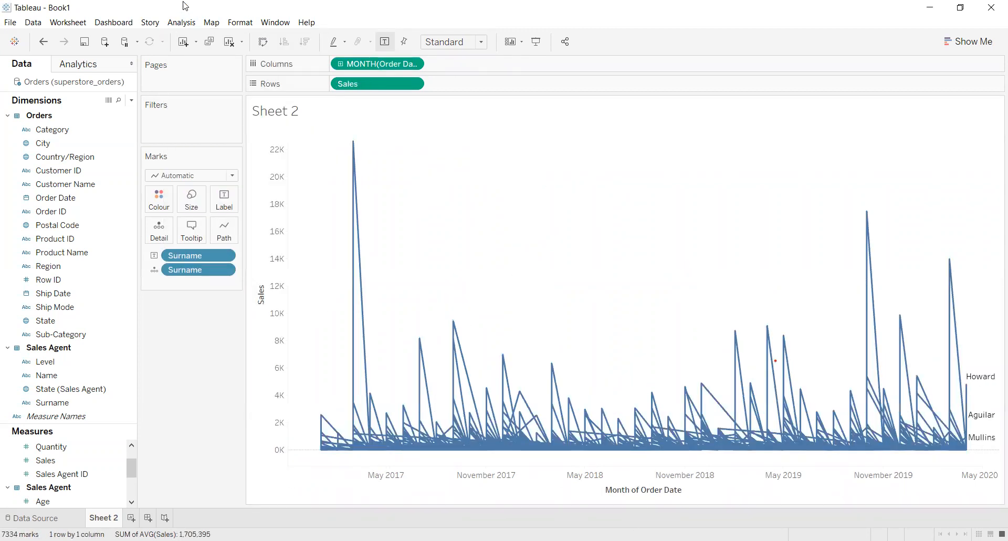
{"action": "left_click", "coordinate": [184, 22]}
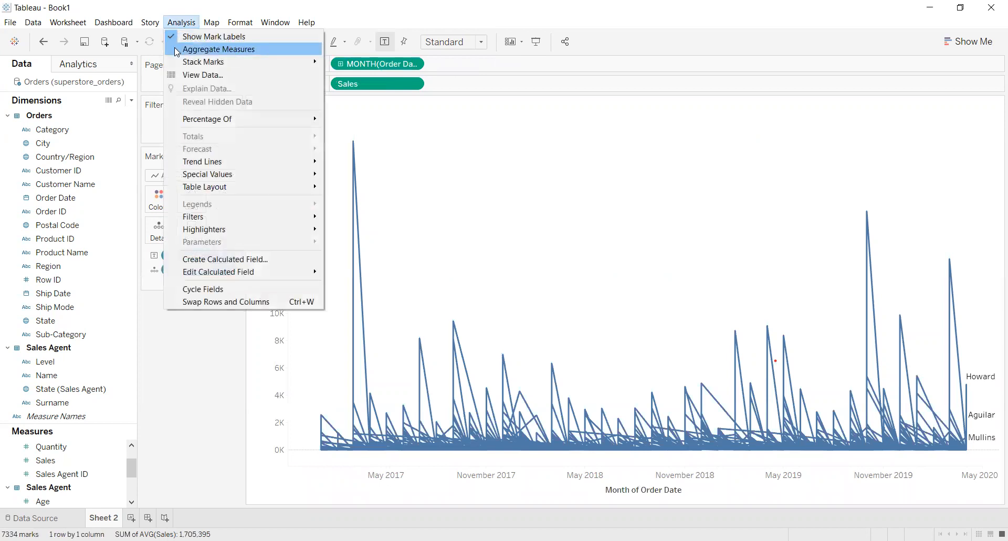
{"action": "left_click", "coordinate": [175, 50]}
Drill Order Date on the columns down to week and day, and return it to continuous Year.
{"action": "left_click", "coordinate": [341, 65]}
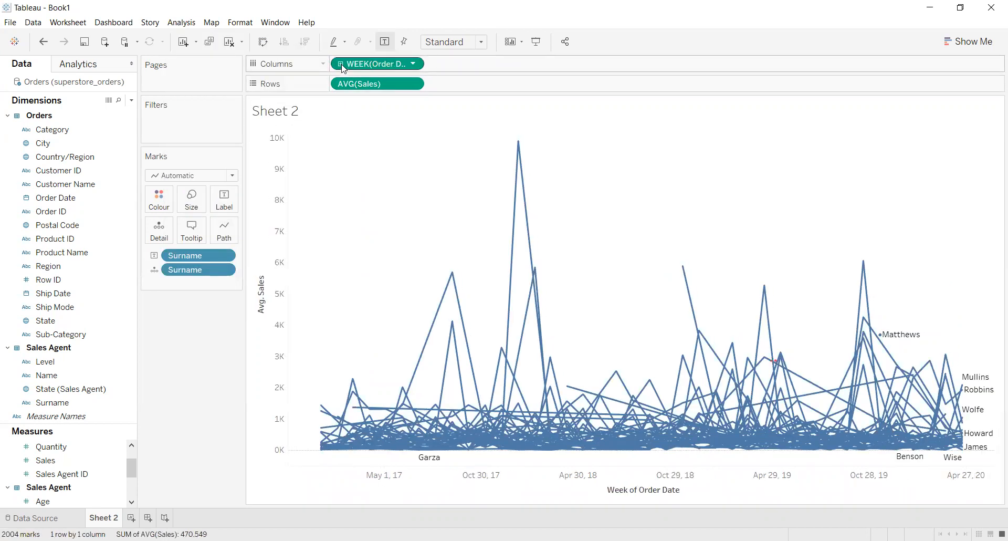
{"action": "left_click", "coordinate": [341, 65]}
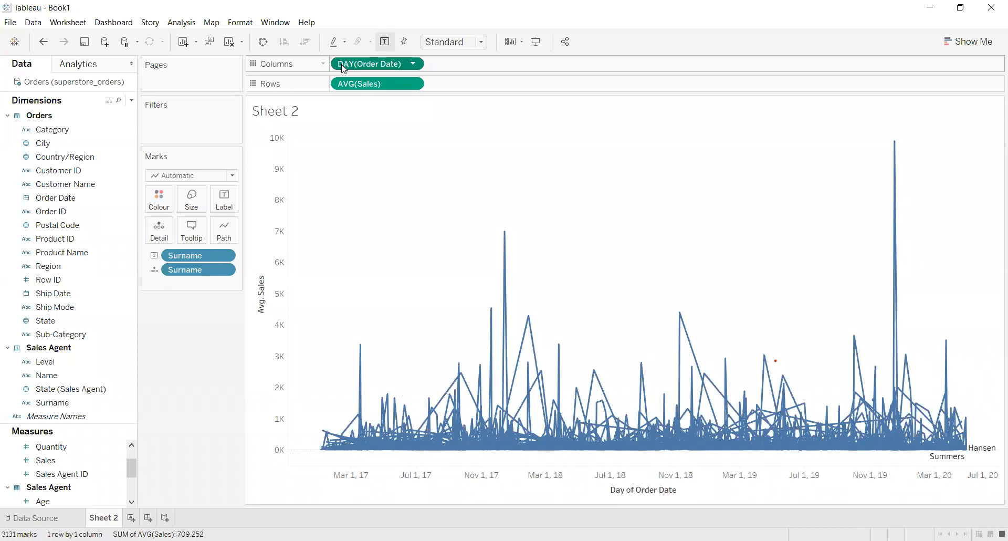
{"action": "left_click", "coordinate": [418, 65]}
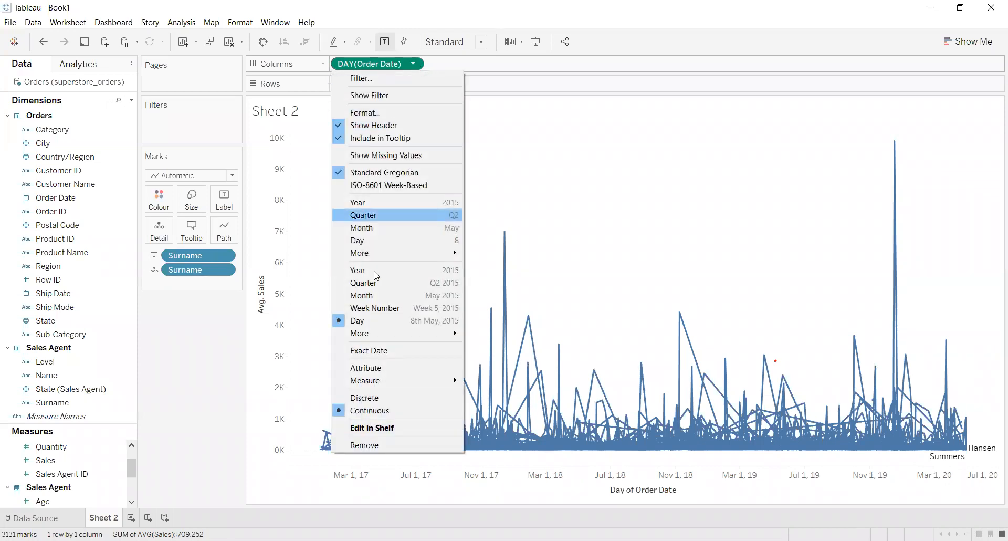
{"action": "left_click", "coordinate": [387, 270]}
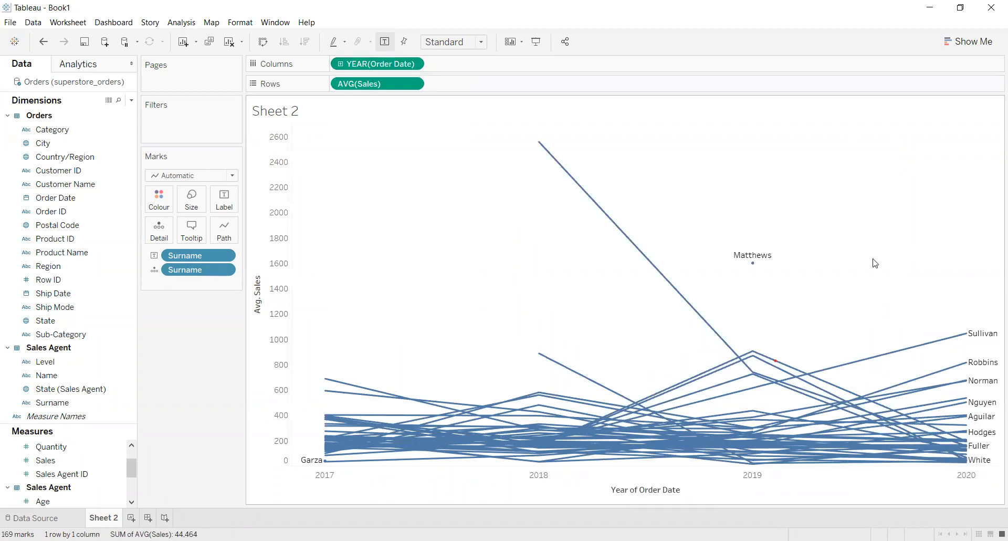
Remove both Surname fields from the marks and drill Order Date down through quarter, month and week to day.
{"action": "left_click", "coordinate": [216, 271]}
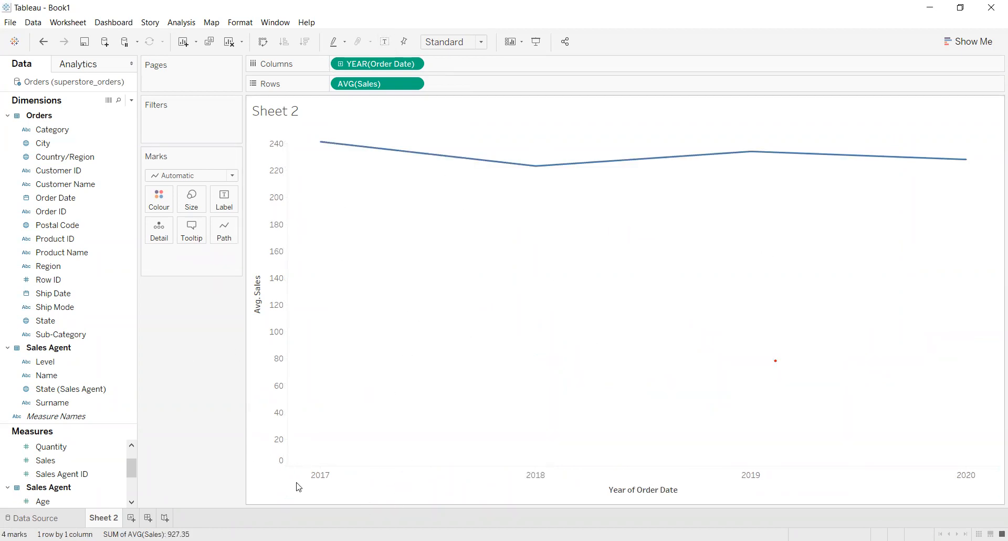
{"action": "left_click", "coordinate": [341, 65]}
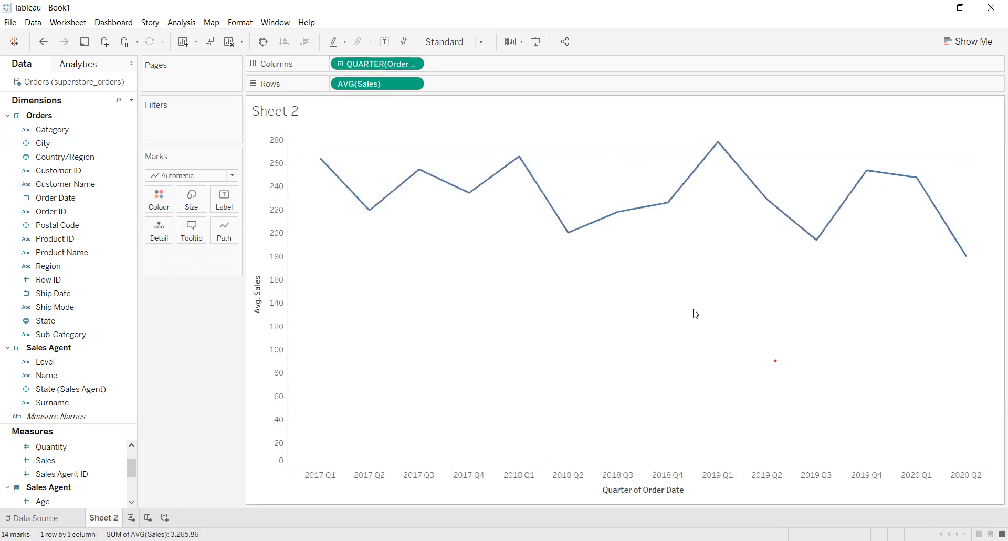
{"action": "left_click", "coordinate": [341, 65]}
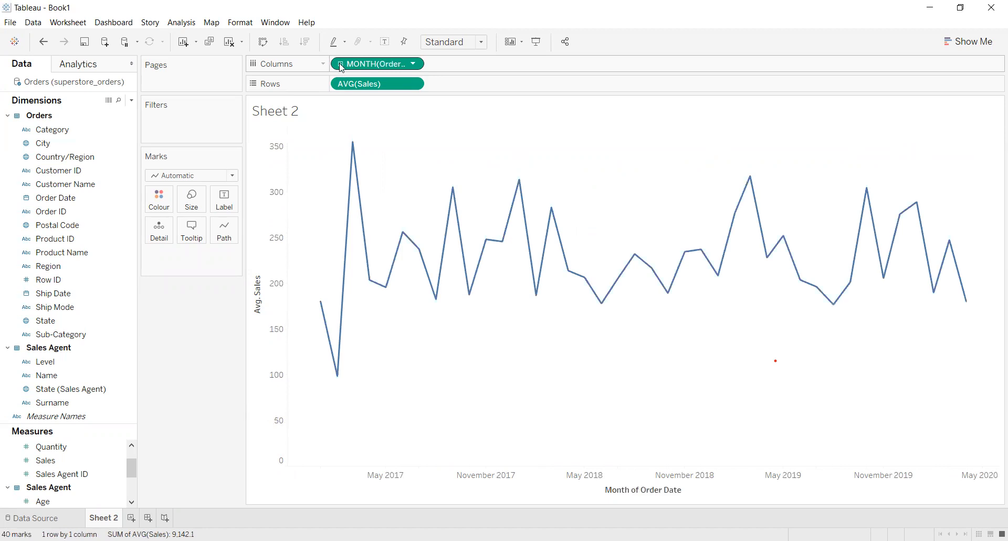
{"action": "left_click", "coordinate": [341, 66]}
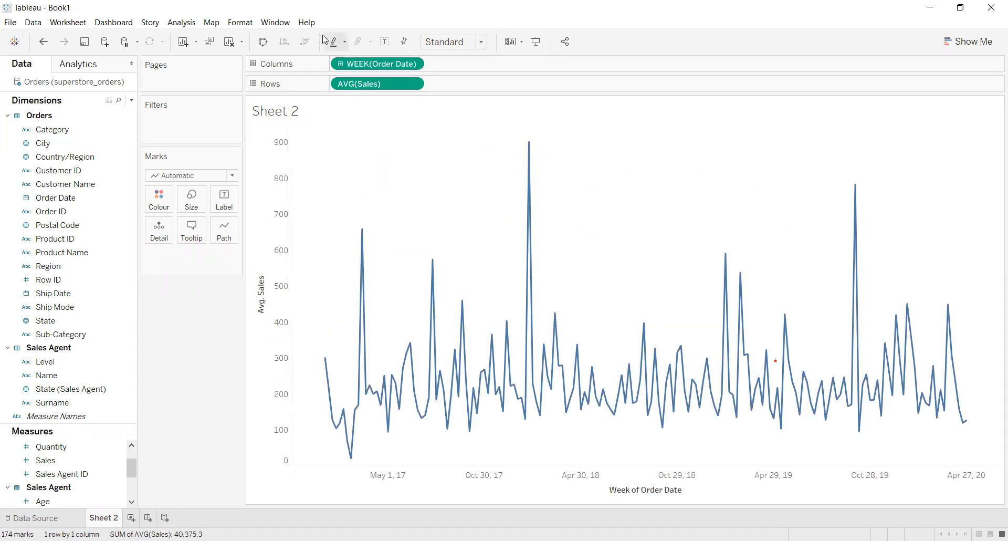
{"action": "left_click", "coordinate": [341, 65]}
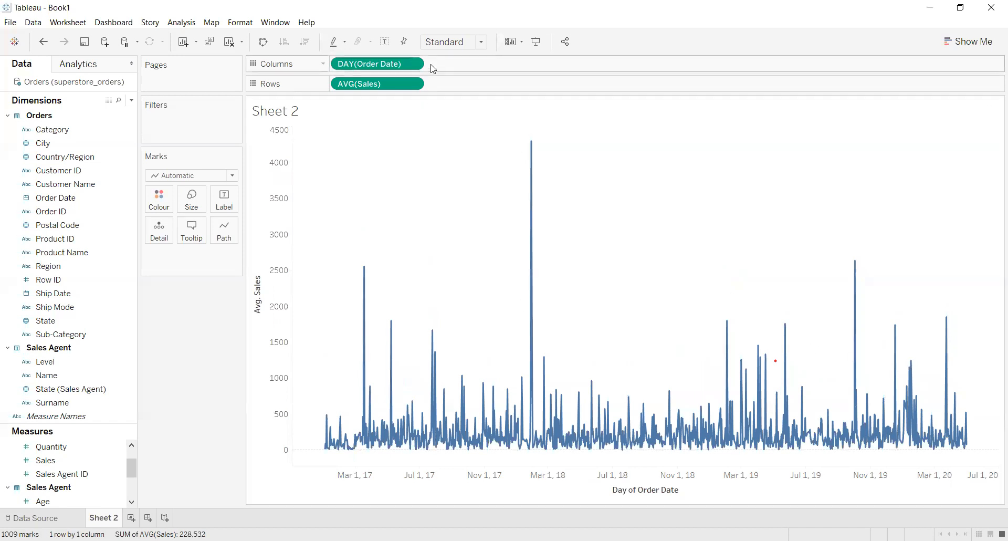
Reset Order Date to continuous Year, drill it down to week, and inspect the highest peak of the average sales line.
{"action": "left_click", "coordinate": [413, 64]}
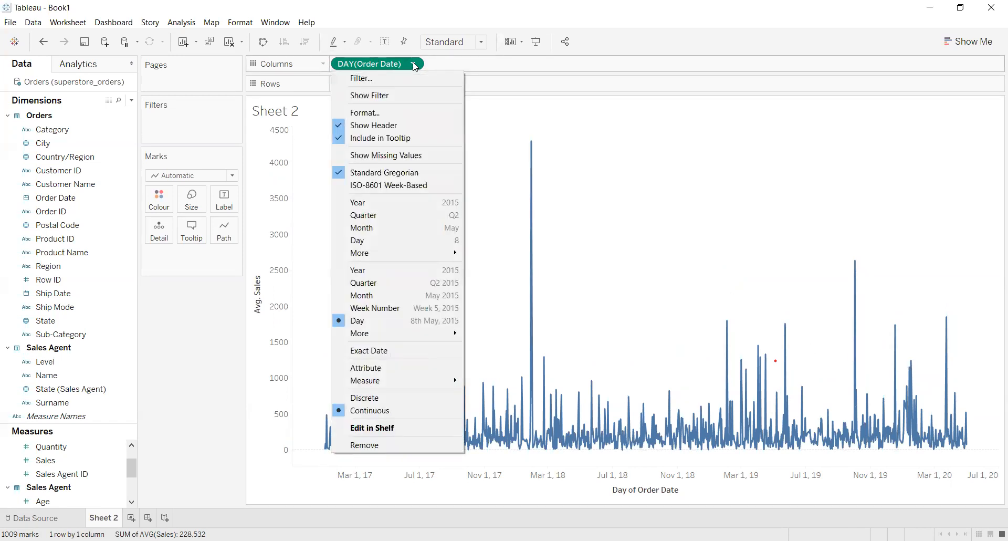
{"action": "left_click", "coordinate": [385, 270]}
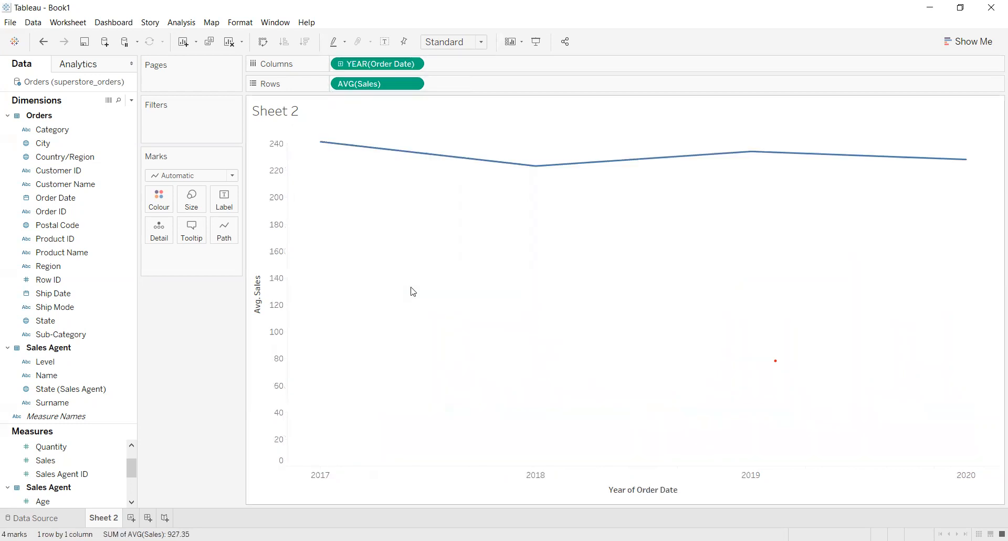
{"action": "left_click", "coordinate": [341, 64]}
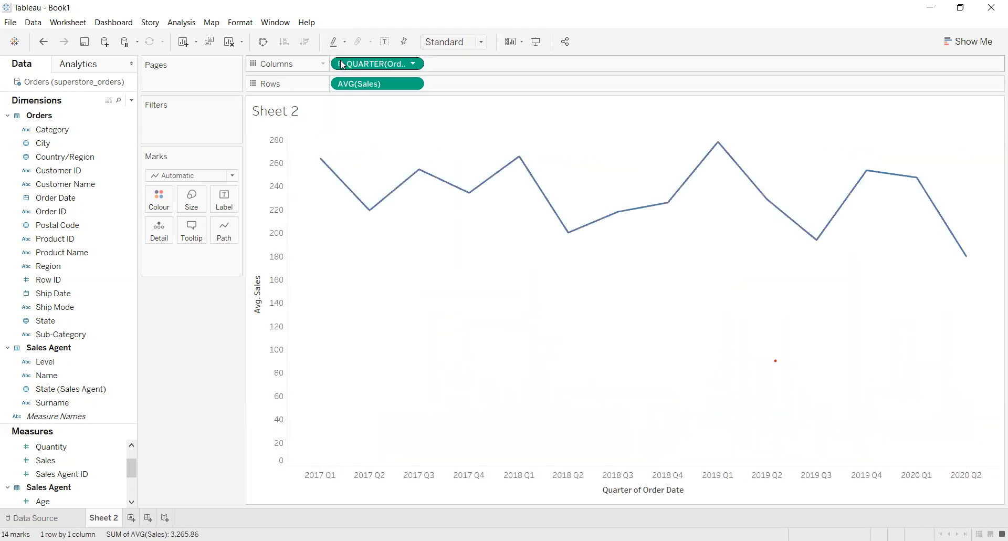
{"action": "left_click", "coordinate": [342, 64]}
{"action": "left_click", "coordinate": [342, 64]}
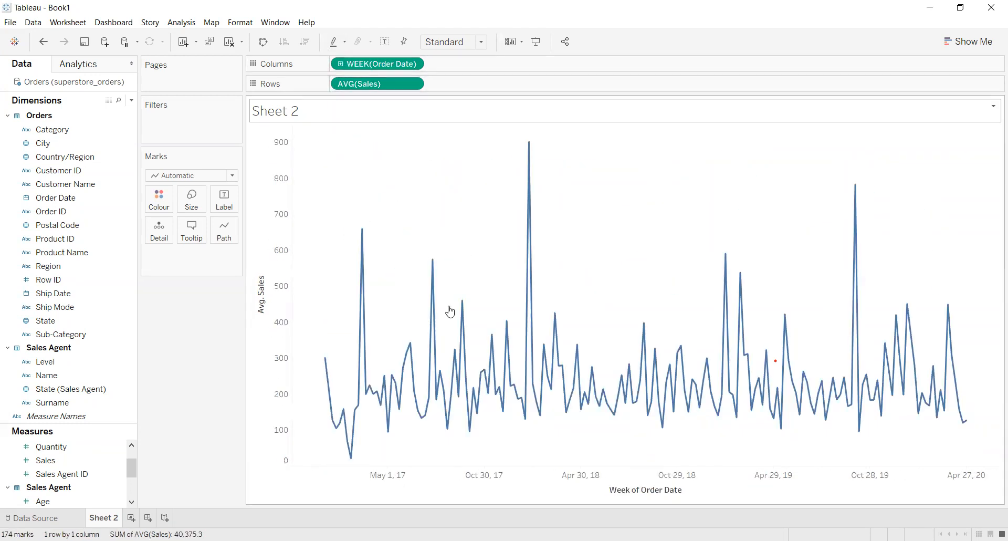
{"action": "mouse_move", "coordinate": [529, 426]}
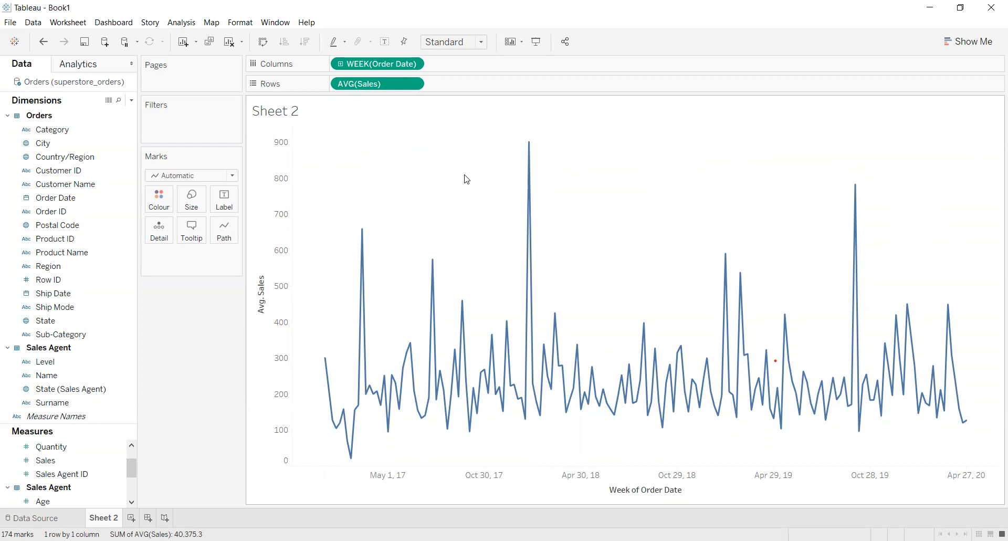
{"action": "mouse_move", "coordinate": [529, 150]}
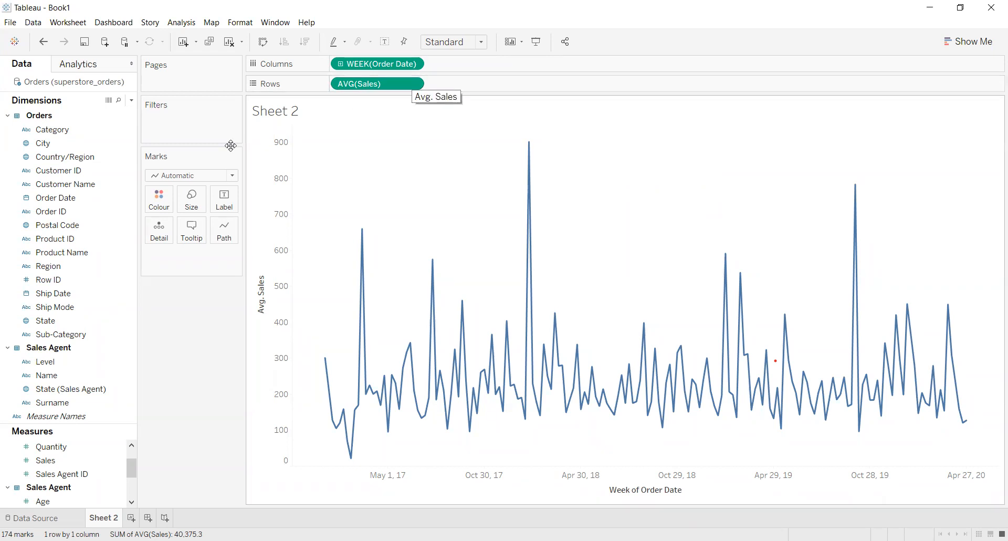
Convert the weekly average sales chart into a box-and-whisker plot and inspect its top outlier and upper whisker.
{"action": "left_click", "coordinate": [233, 176]}
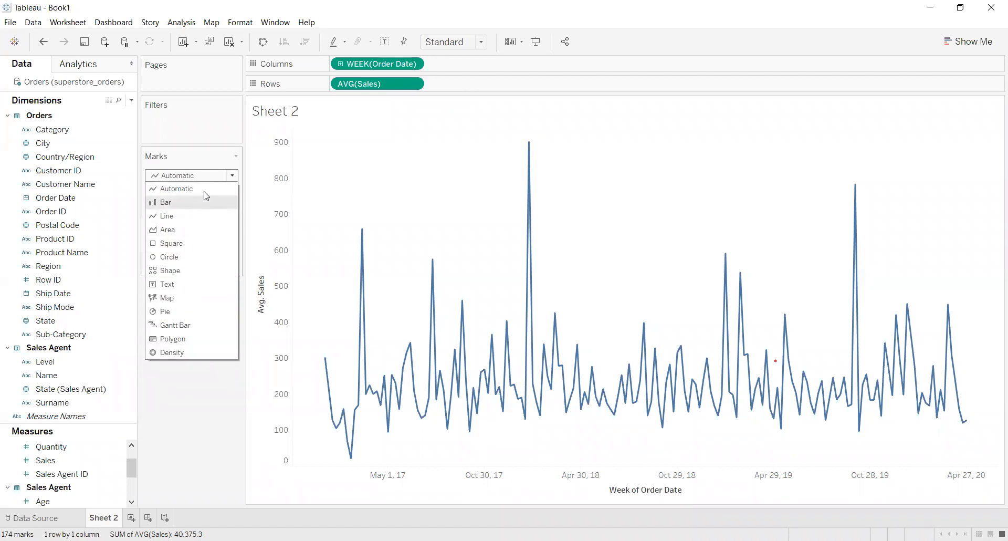
{"action": "left_click", "coordinate": [969, 41]}
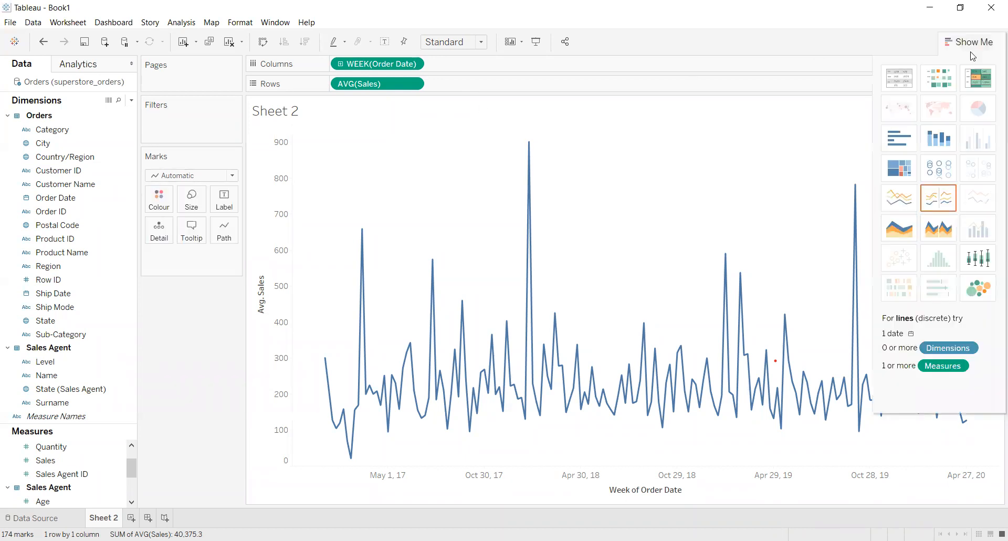
{"action": "left_click", "coordinate": [987, 271]}
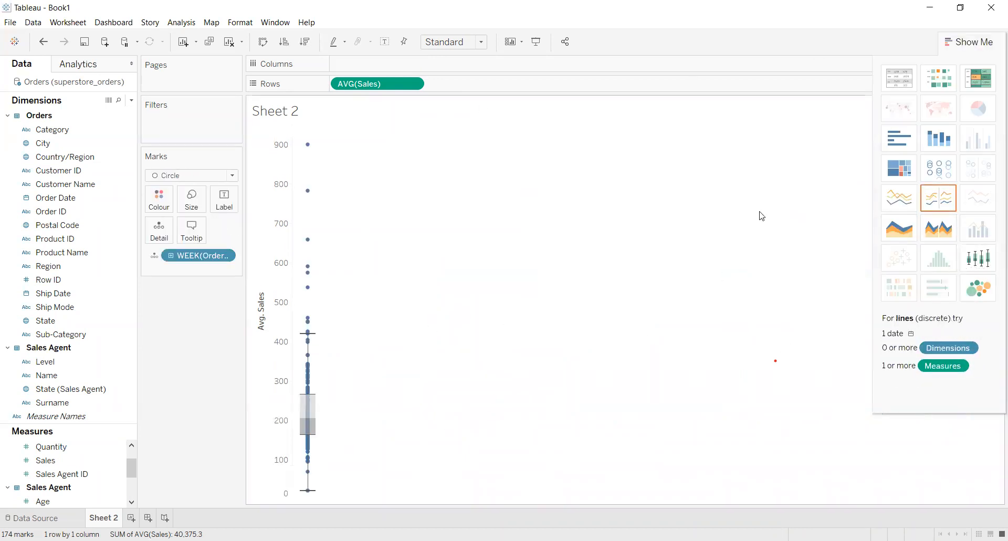
{"action": "mouse_move", "coordinate": [306, 154]}
{"action": "mouse_move", "coordinate": [307, 332]}
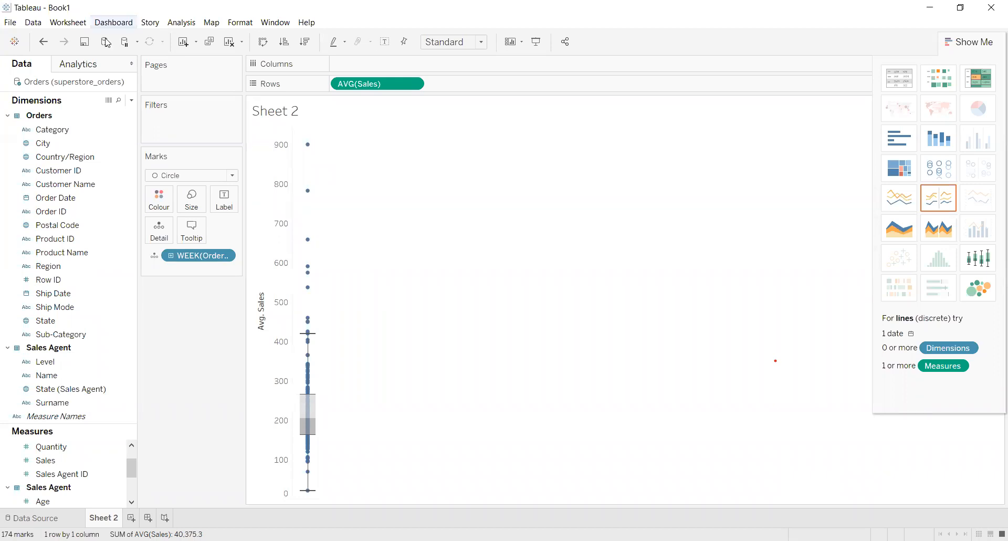
Set the aggregation of Sales in the box plot to Median.
{"action": "left_click", "coordinate": [413, 84]}
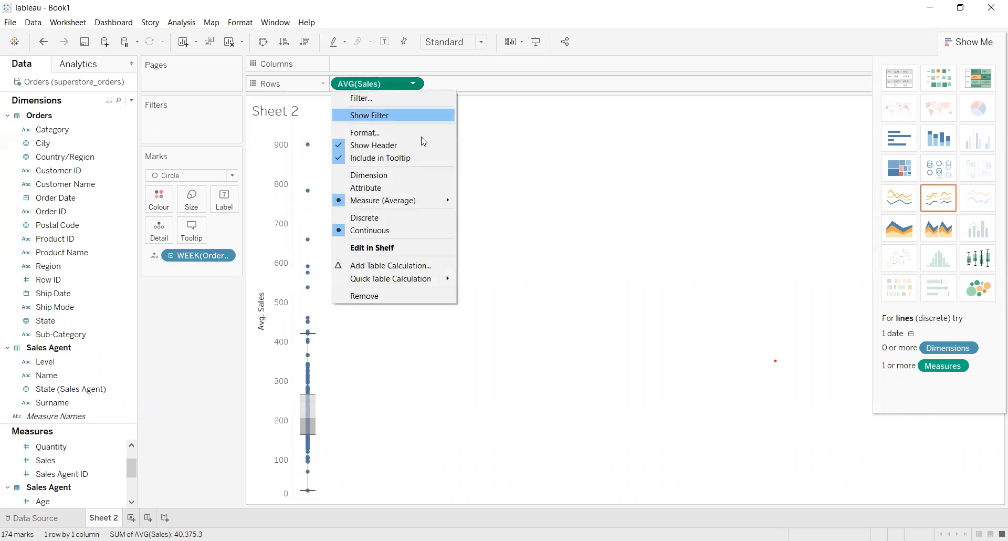
{"action": "mouse_move", "coordinate": [425, 202]}
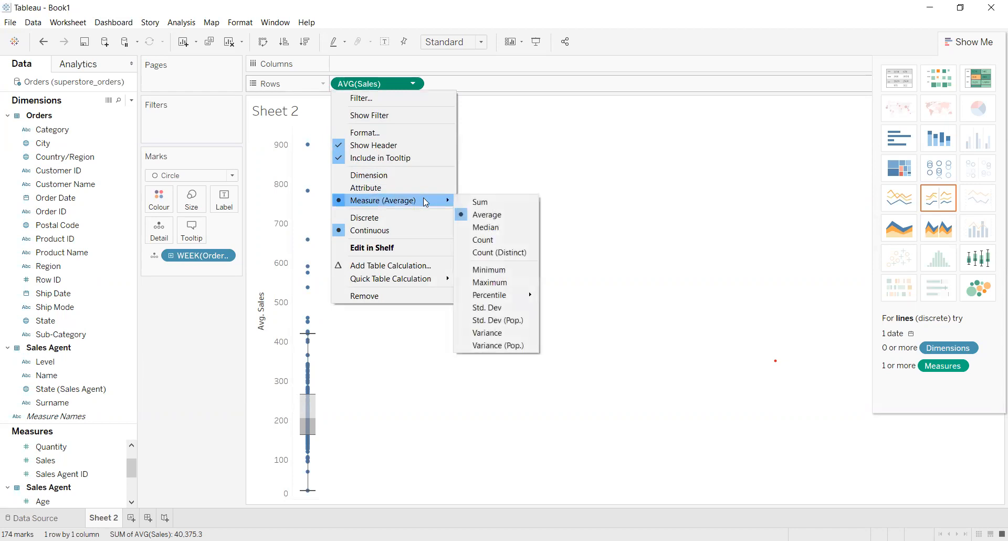
{"action": "left_click", "coordinate": [500, 231]}
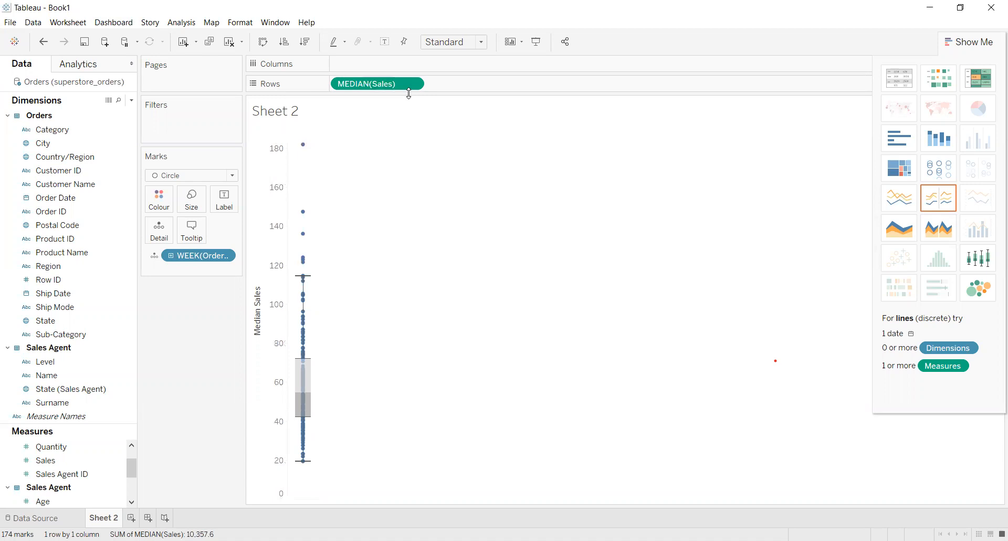
Drill the Order Date detail of the box plot down to day, and set it to Month with year.
{"action": "left_click", "coordinate": [171, 257]}
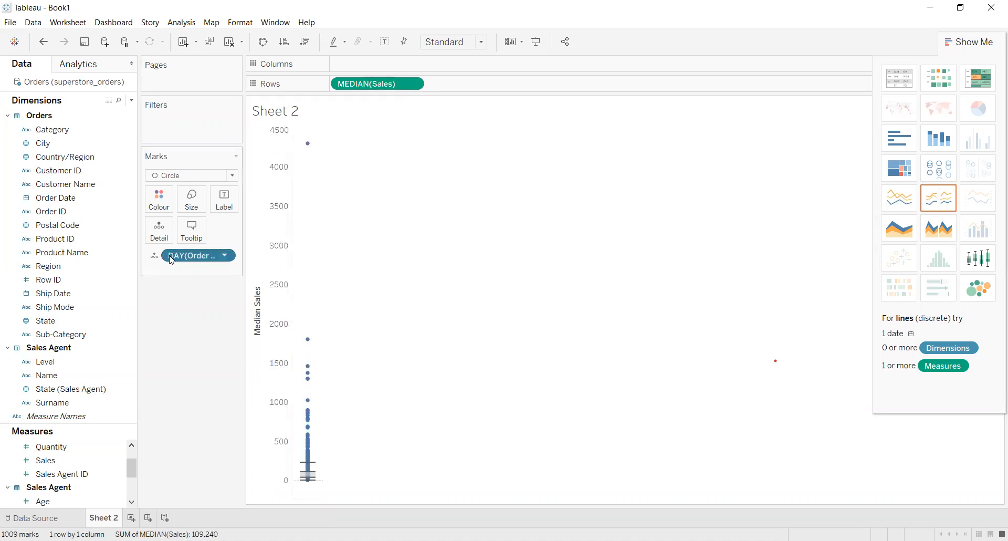
{"action": "left_click", "coordinate": [225, 257]}
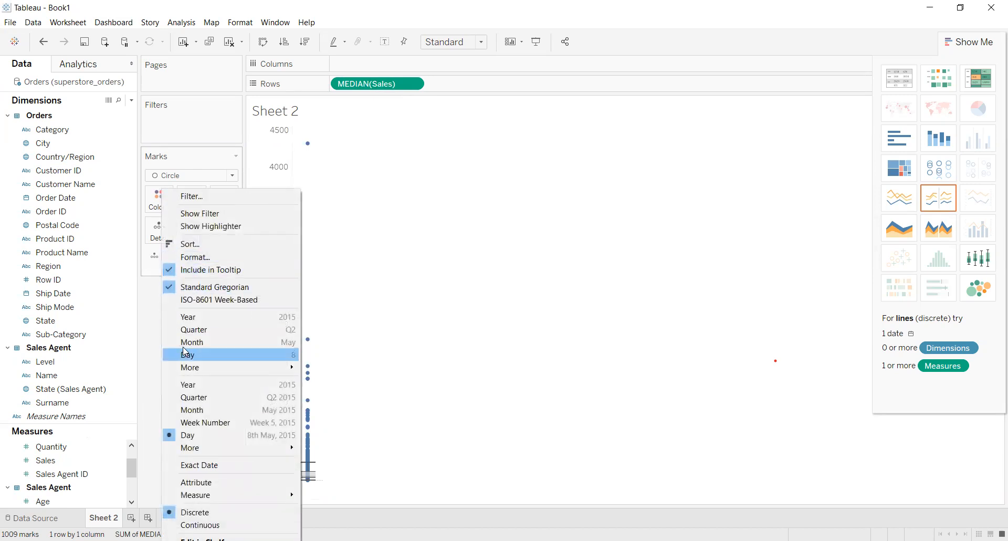
{"action": "left_click", "coordinate": [208, 409]}
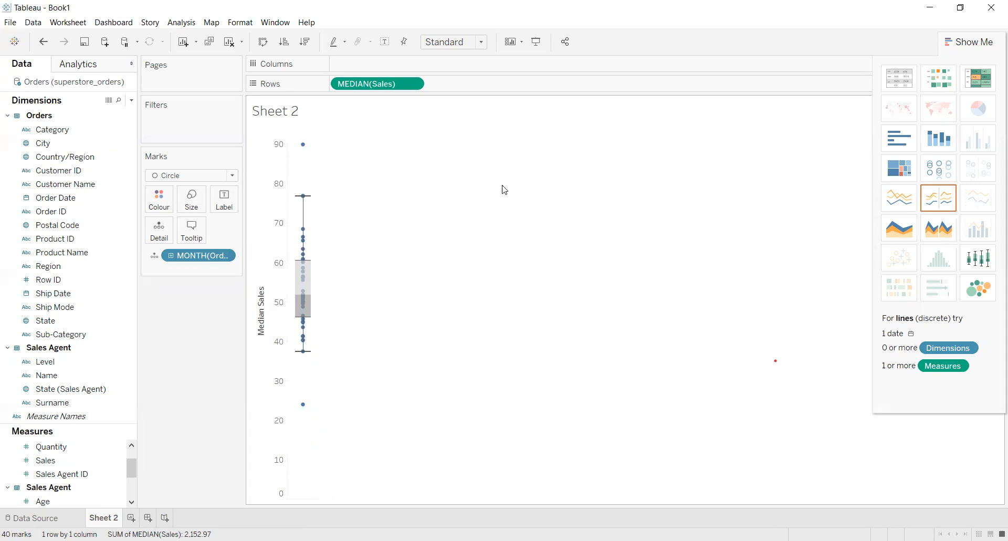
Convert the median sales box plot into a continuous area chart by month and colour it by Category.
{"action": "left_click", "coordinate": [900, 209]}
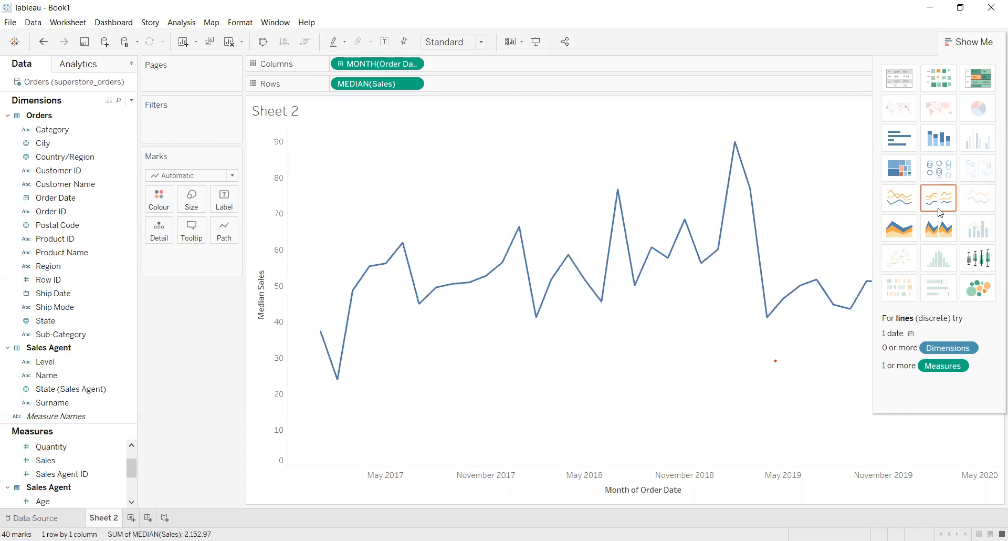
{"action": "left_click", "coordinate": [911, 231]}
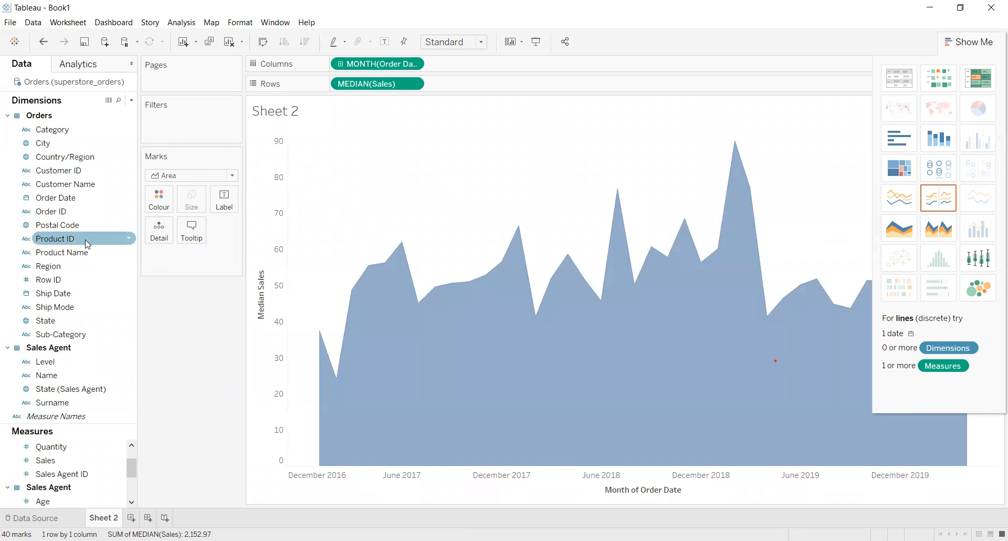
{"action": "left_click", "coordinate": [63, 131]}
{"action": "left_click_drag", "start_coordinate": [63, 134], "coordinate": [154, 204]}
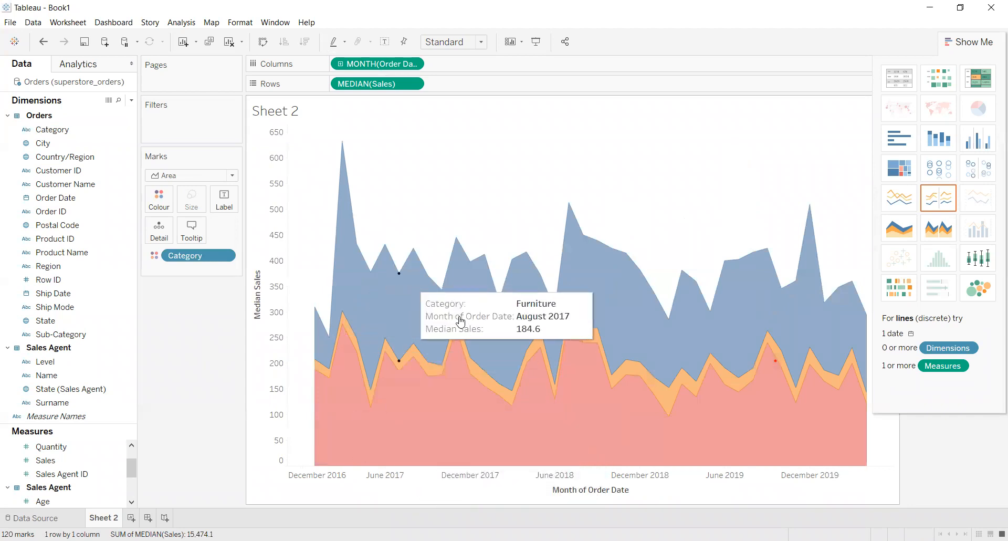
Try labelling the area chart with the sum of Sales, and remove the labels.
{"action": "left_click", "coordinate": [91, 398]}
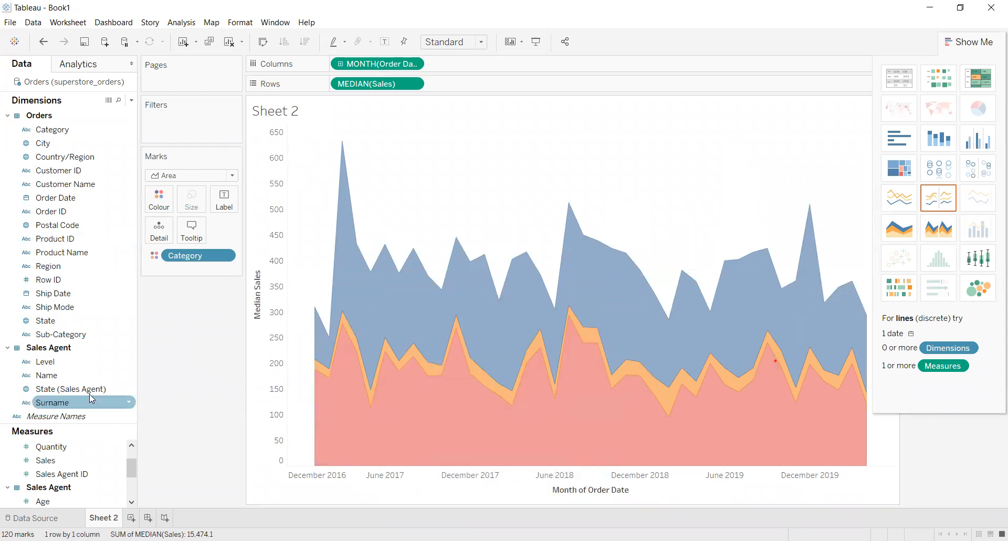
{"action": "left_click_drag", "start_coordinate": [129, 469], "coordinate": [227, 200]}
{"action": "left_click", "coordinate": [89, 472]}
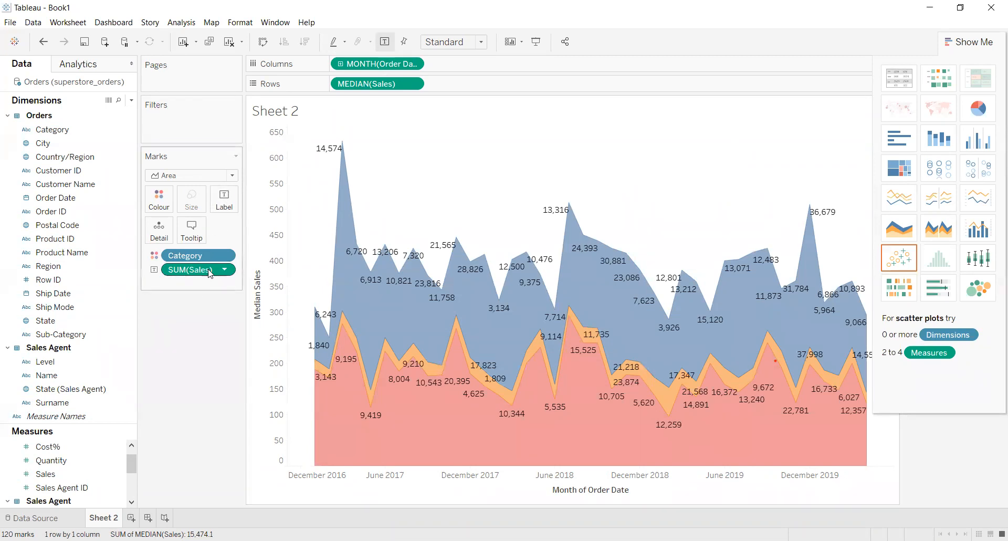
{"action": "left_click_drag", "start_coordinate": [211, 273], "coordinate": [165, 417]}
Try colouring the area chart by the sum of Sales, and restore Category as its colour.
{"action": "left_click", "coordinate": [51, 460]}
{"action": "left_click", "coordinate": [70, 473], "text": "ctrl"}
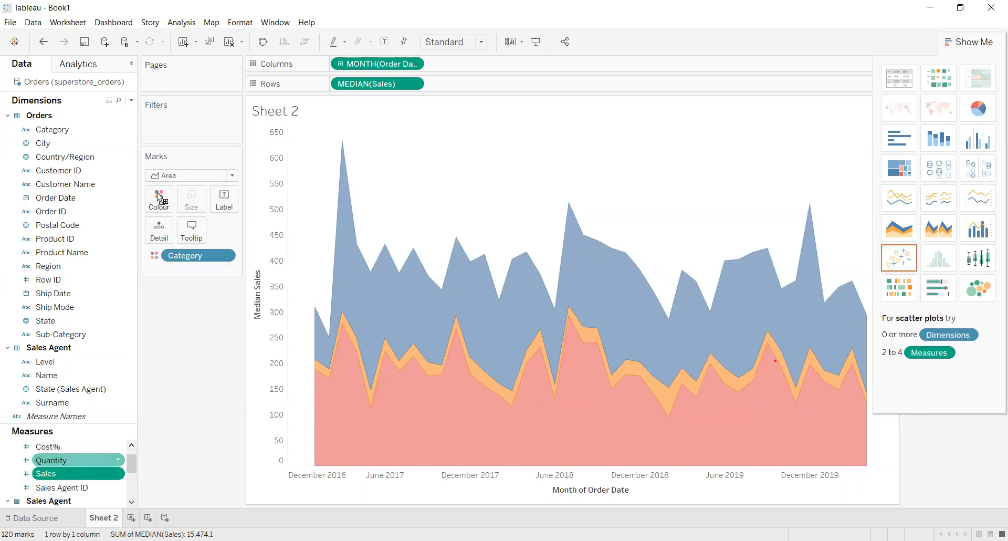
{"action": "left_click_drag", "start_coordinate": [70, 473], "coordinate": [160, 198]}
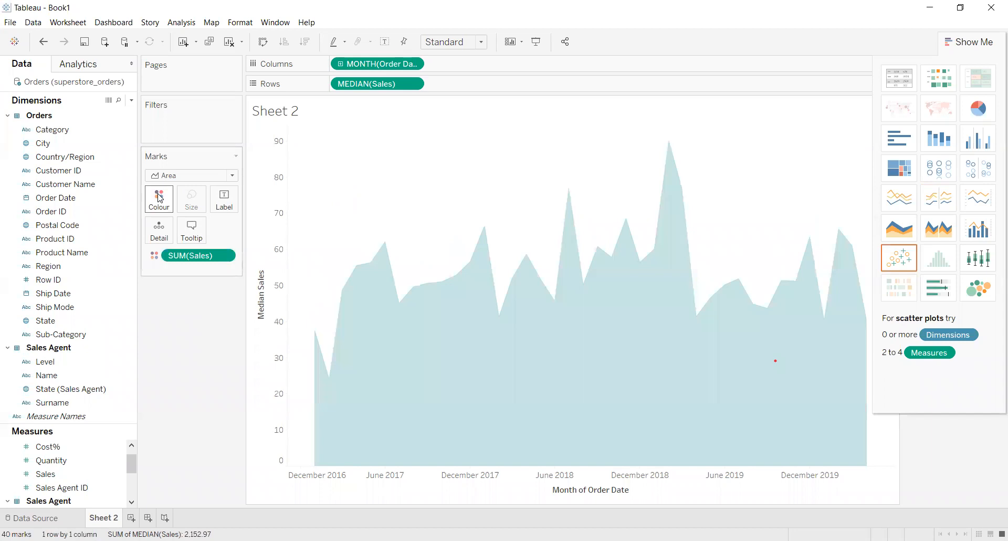
{"action": "left_click_drag", "start_coordinate": [209, 258], "coordinate": [7, 506]}
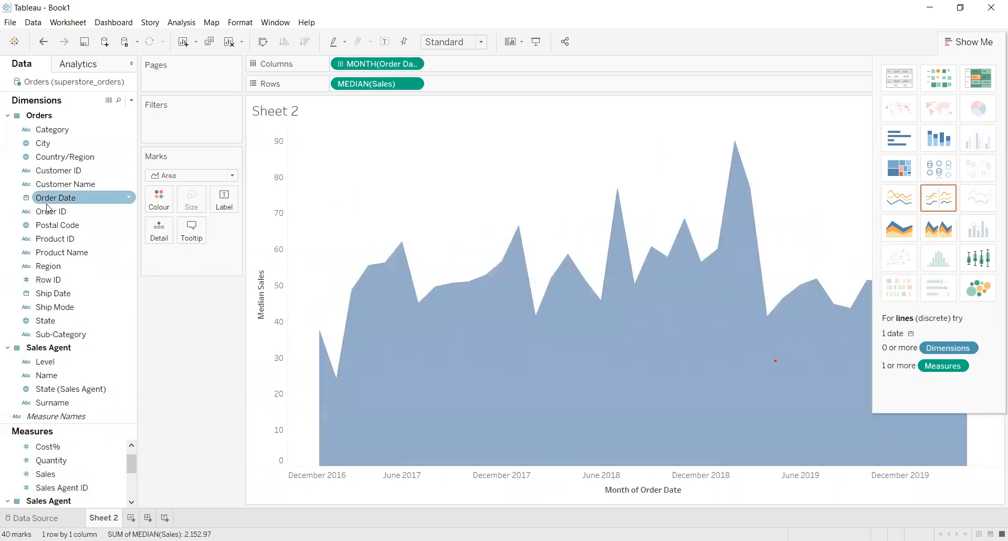
{"action": "left_click", "coordinate": [71, 129]}
{"action": "left_click_drag", "start_coordinate": [71, 128], "coordinate": [168, 206]}
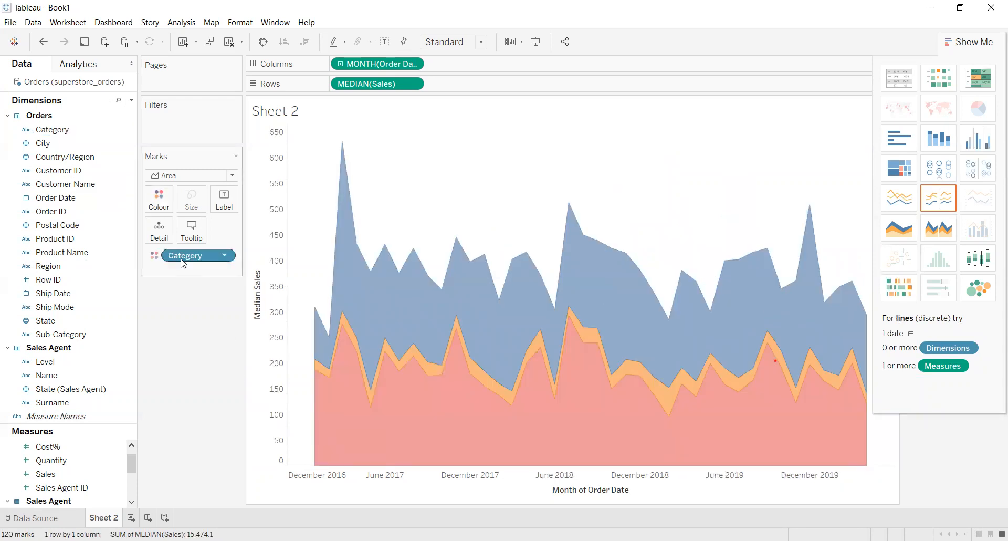
Add the sum of Sales as a detail to the marks of the category area chart.
{"action": "left_click_drag", "start_coordinate": [76, 480], "coordinate": [504, 281]}
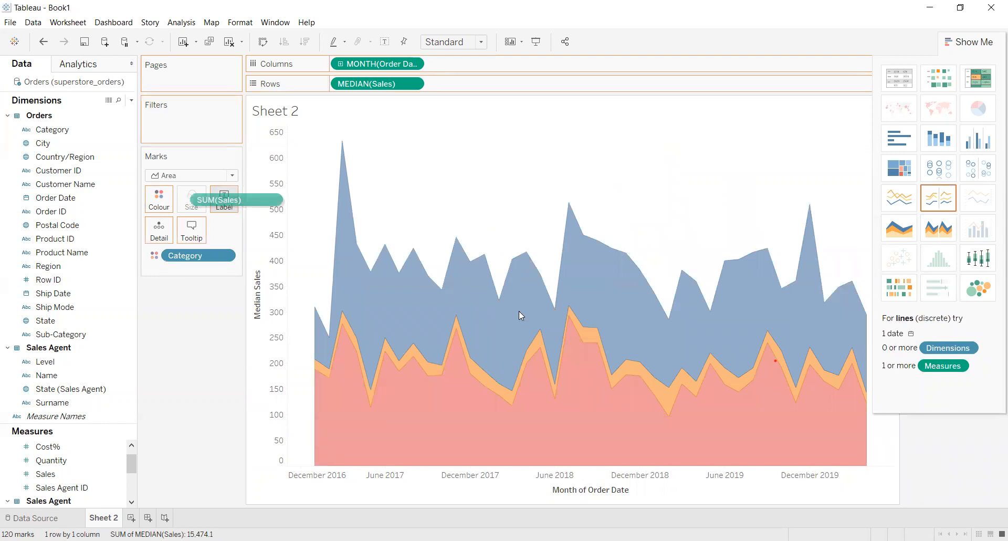
{"action": "left_click_drag", "start_coordinate": [519, 315], "coordinate": [520, 314]}
{"action": "mouse_move", "coordinate": [493, 383]}
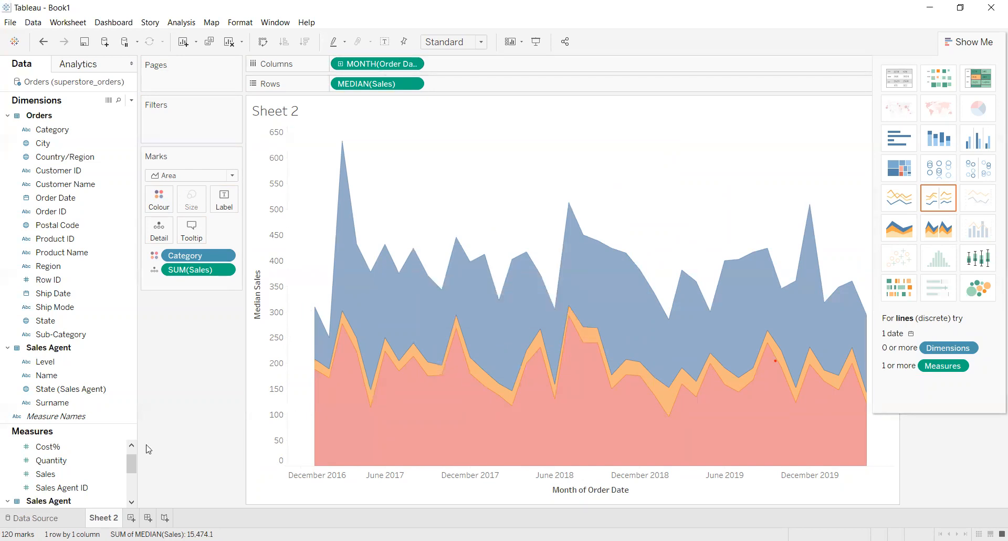
{"action": "mouse_move", "coordinate": [530, 313]}
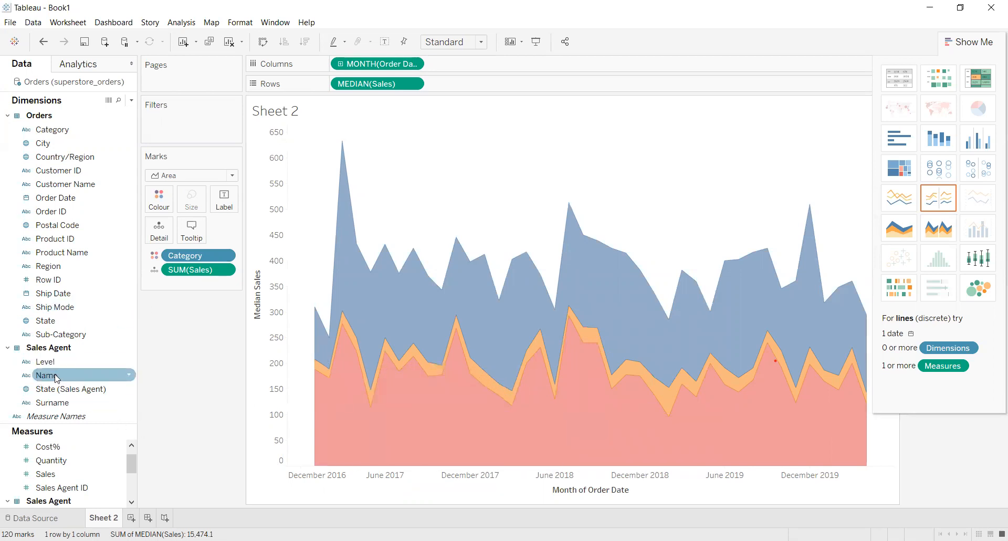
Try labelling the area chart with the sales agent Name field, and remove it.
{"action": "left_click_drag", "start_coordinate": [56, 377], "coordinate": [224, 202]}
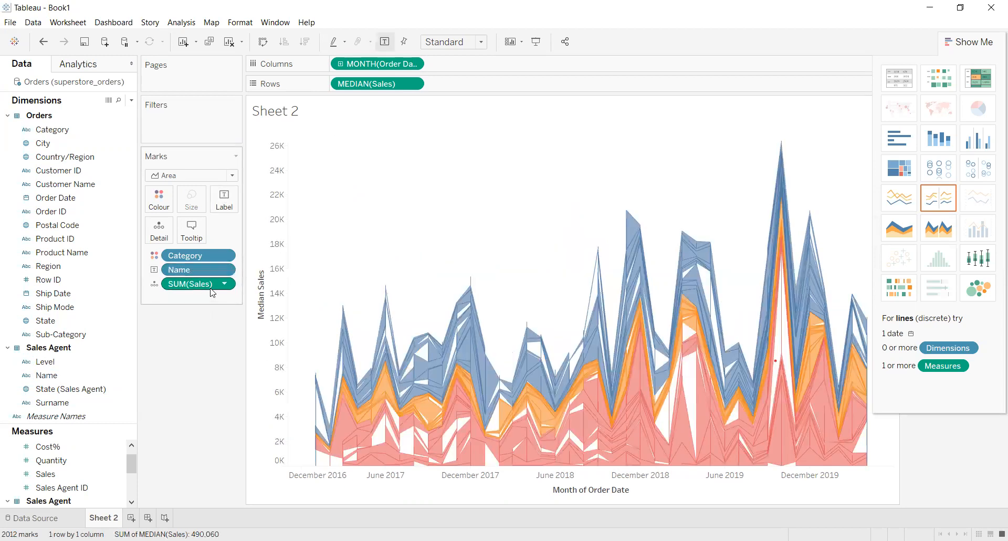
{"action": "left_click_drag", "start_coordinate": [211, 274], "coordinate": [126, 407]}
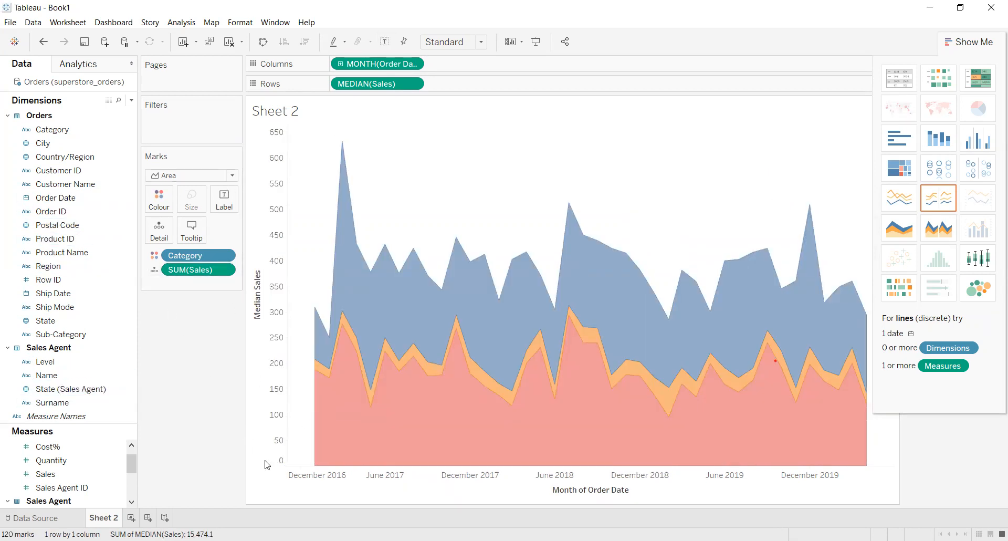
Try the median sales view as continuous lines and as horizontal bars, and return it to a continuous area chart.
{"action": "left_click", "coordinate": [929, 230]}
{"action": "left_click", "coordinate": [896, 229]}
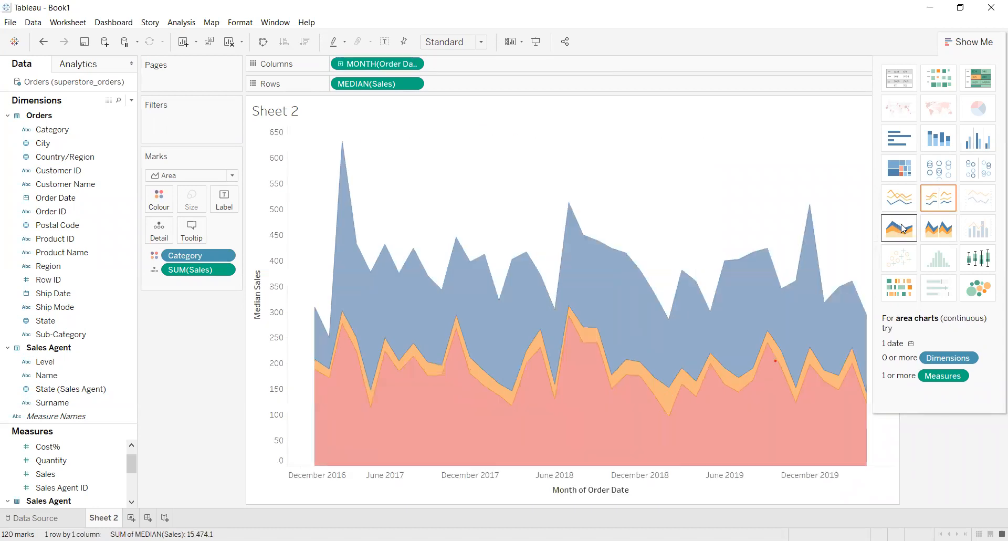
{"action": "left_click", "coordinate": [903, 204]}
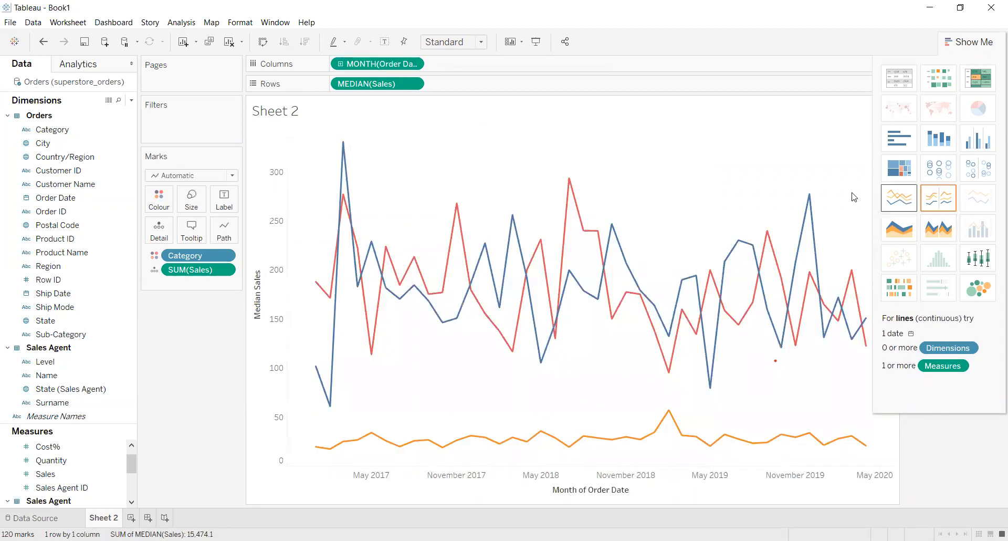
{"action": "left_click", "coordinate": [901, 230]}
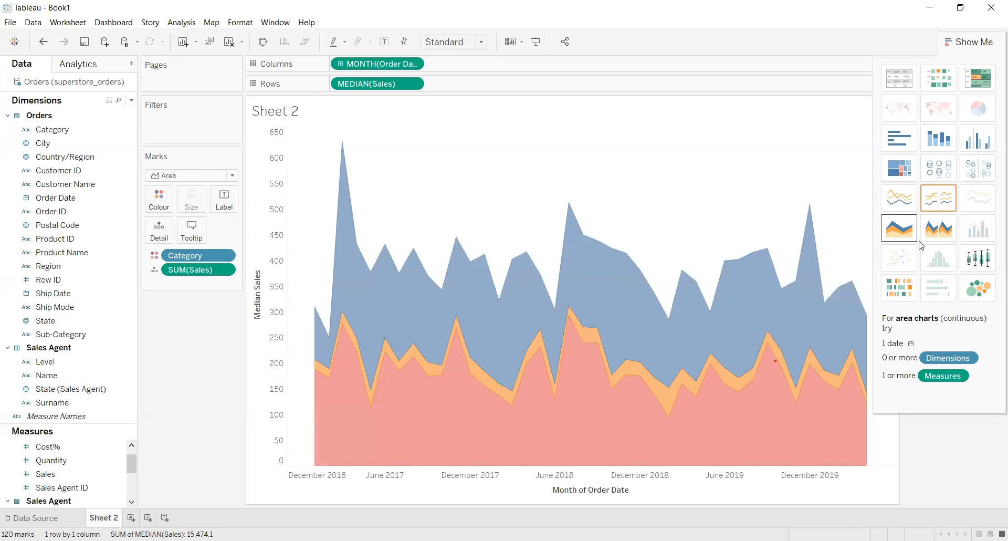
{"action": "left_click", "coordinate": [901, 151]}
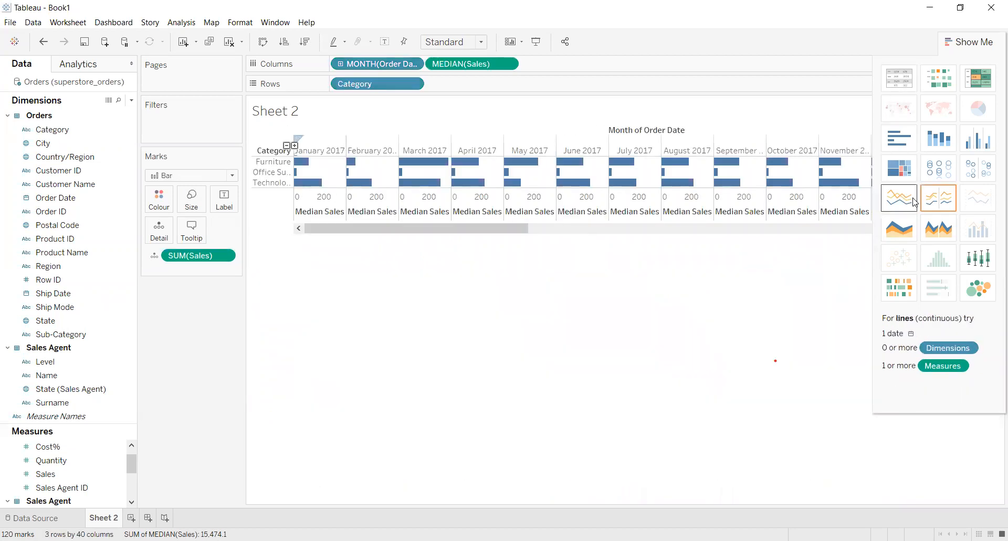
{"action": "left_click", "coordinate": [911, 226]}
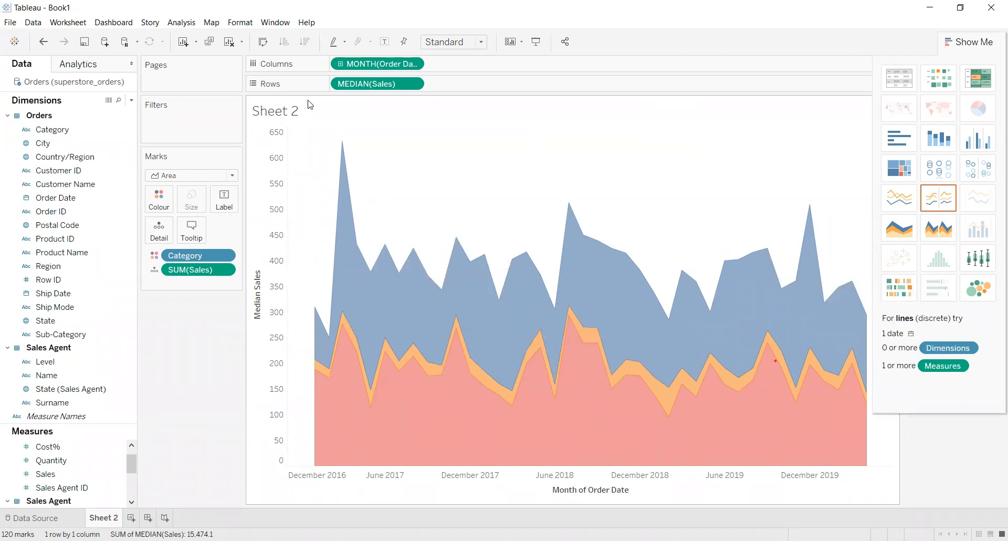
Set the aggregation of Sales in the area chart's rows to Average, and change it to Sum.
{"action": "left_click", "coordinate": [412, 84]}
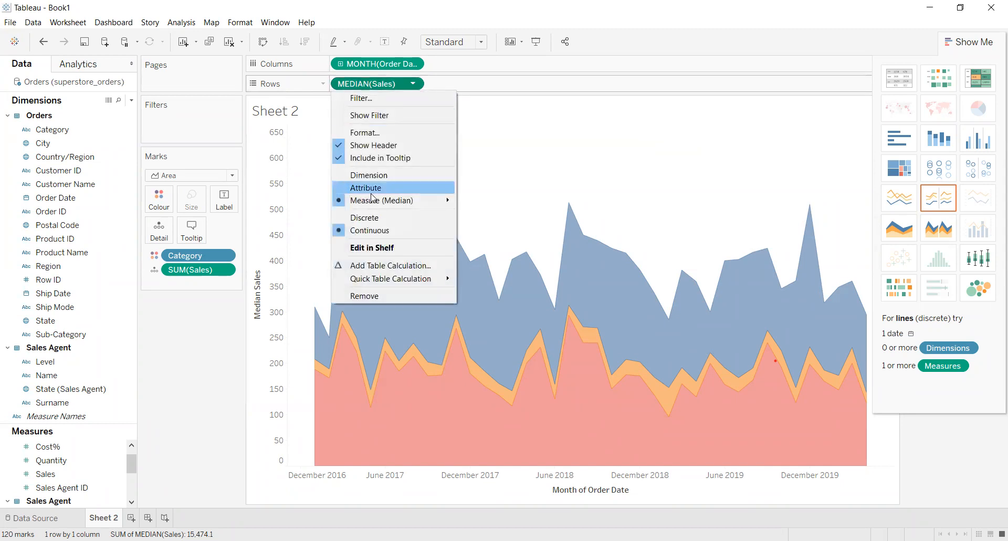
{"action": "mouse_move", "coordinate": [386, 201]}
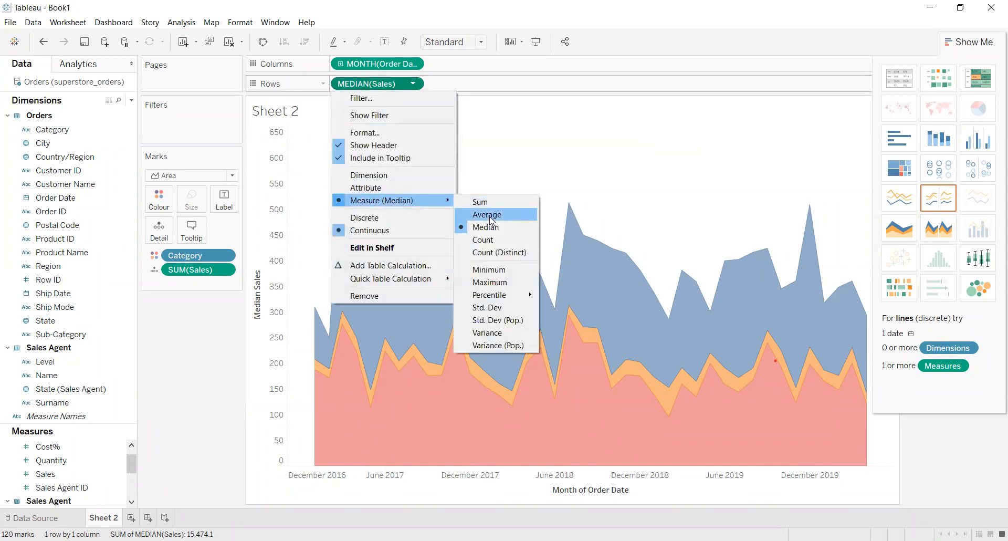
{"action": "left_click", "coordinate": [487, 214]}
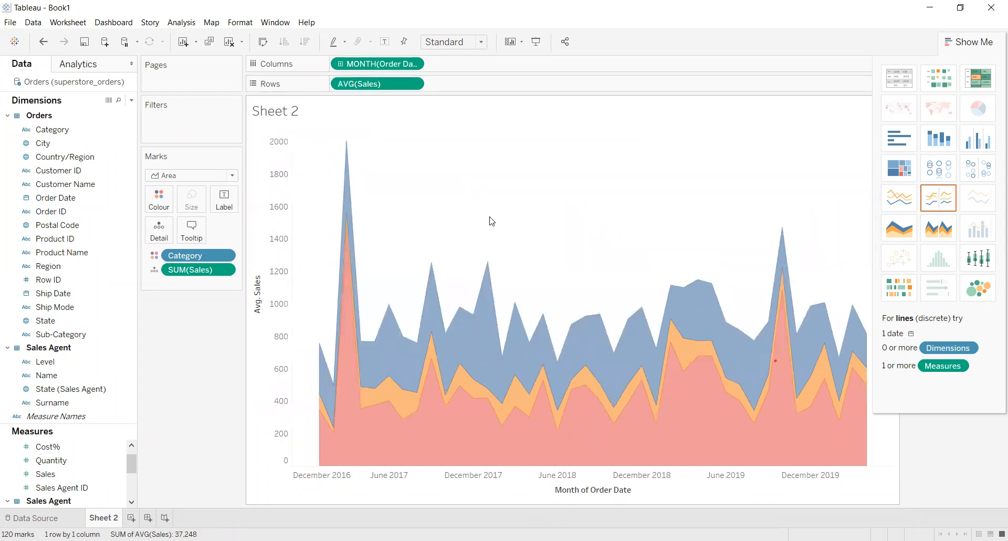
{"action": "left_click", "coordinate": [413, 84]}
{"action": "mouse_move", "coordinate": [415, 199]}
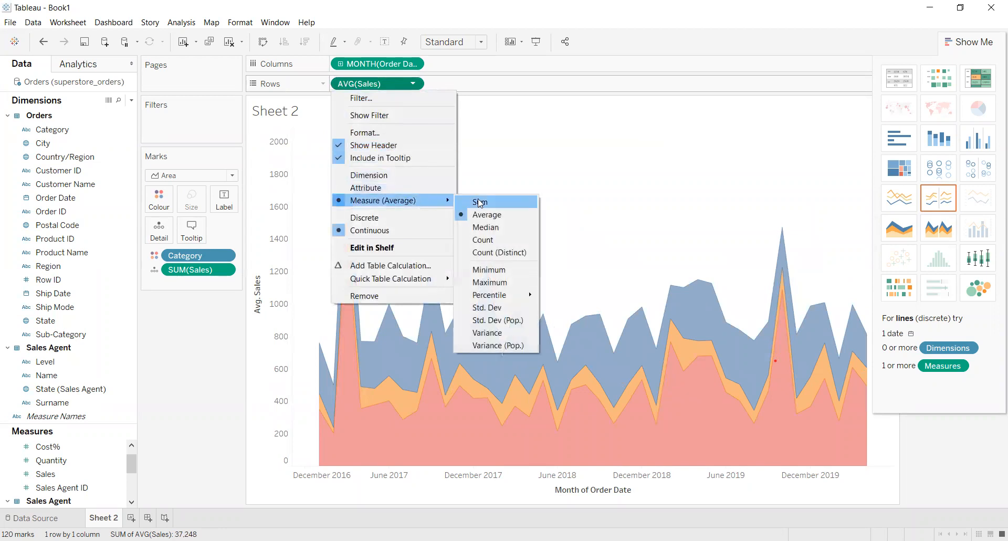
{"action": "left_click", "coordinate": [480, 202]}
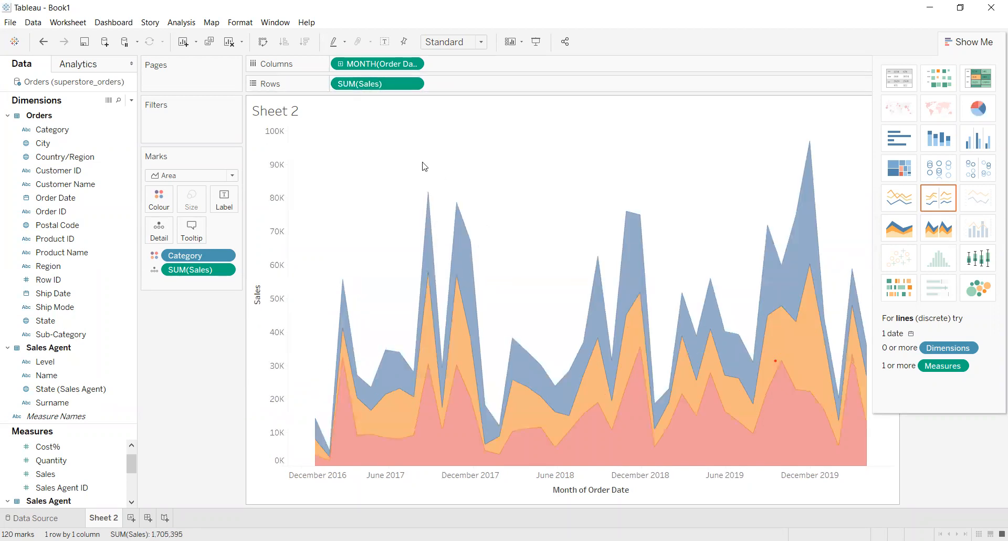
Convert the area chart into a text table of summed Sales by Category and month of Order Date.
{"action": "left_click", "coordinate": [887, 75]}
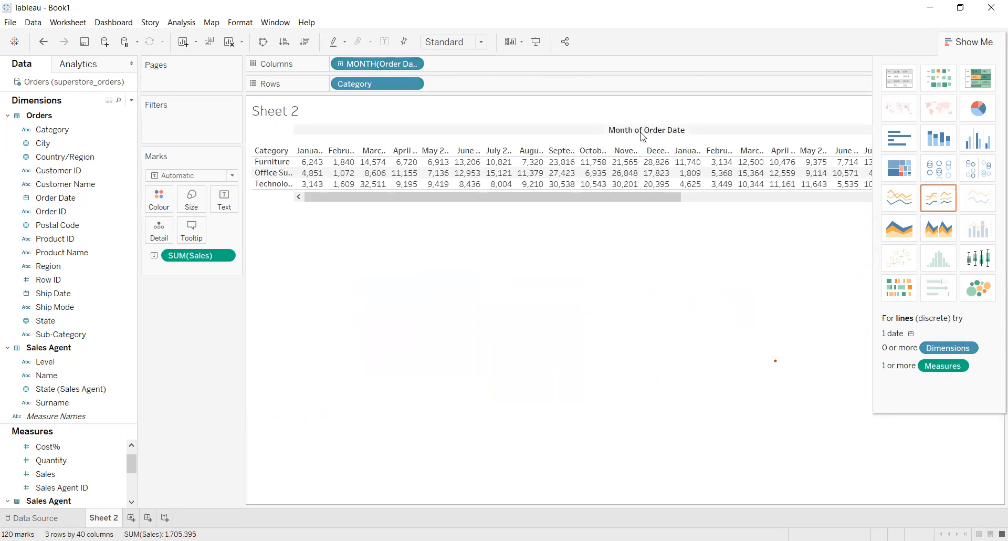
{"action": "left_click", "coordinate": [412, 84]}
{"action": "left_click", "coordinate": [413, 64]}
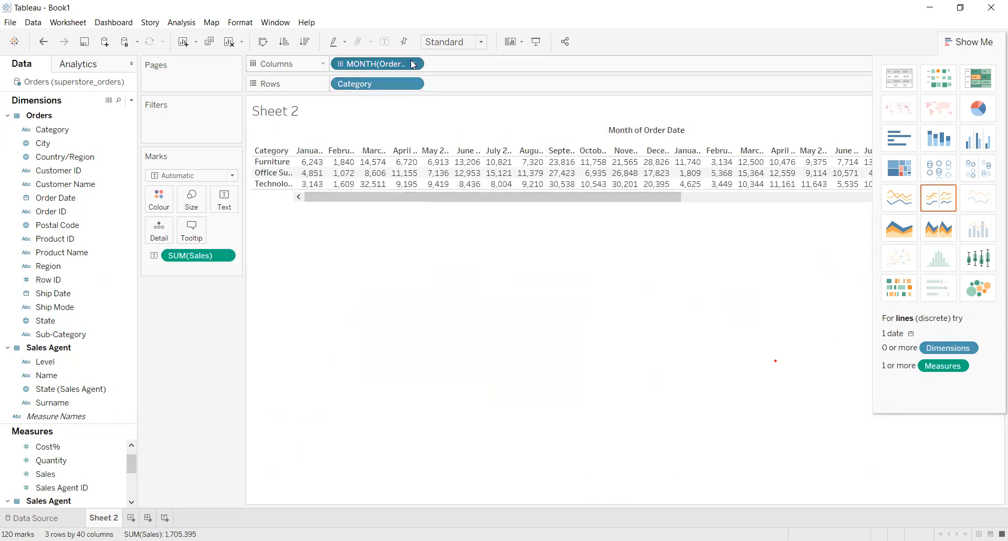
{"action": "left_click", "coordinate": [414, 64]}
{"action": "left_click", "coordinate": [406, 88]}
{"action": "left_click", "coordinate": [412, 85]}
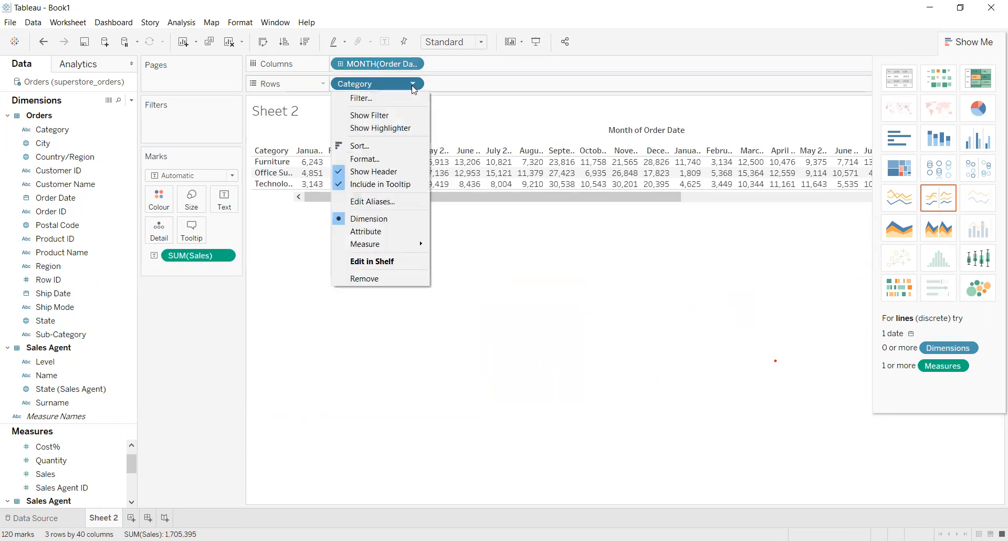
{"action": "left_click", "coordinate": [254, 262]}
Try placing the sum of Sales in the rows beside Category, and undo the move.
{"action": "left_click_drag", "start_coordinate": [209, 263], "coordinate": [489, 89]}
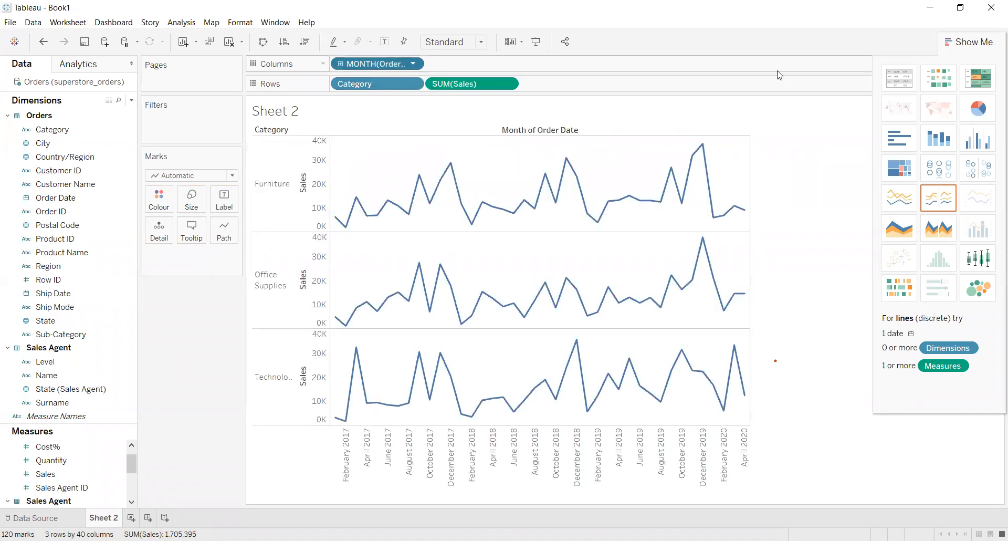
{"action": "key", "text": "ctrl+z"}
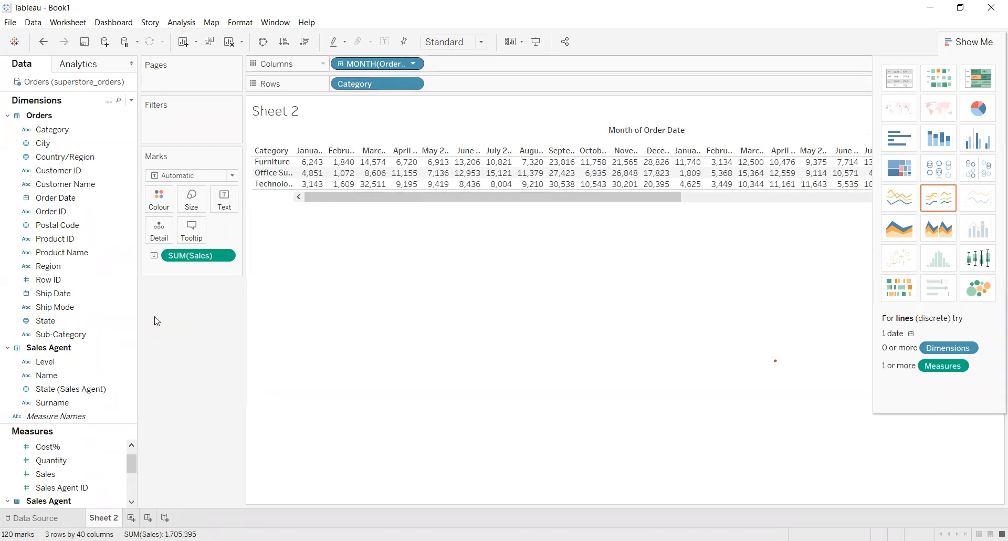
Remove the month of Order Date from the view and, after trying Sales in the columns, restore the text table by Category.
{"action": "key", "text": "ctrl+z"}
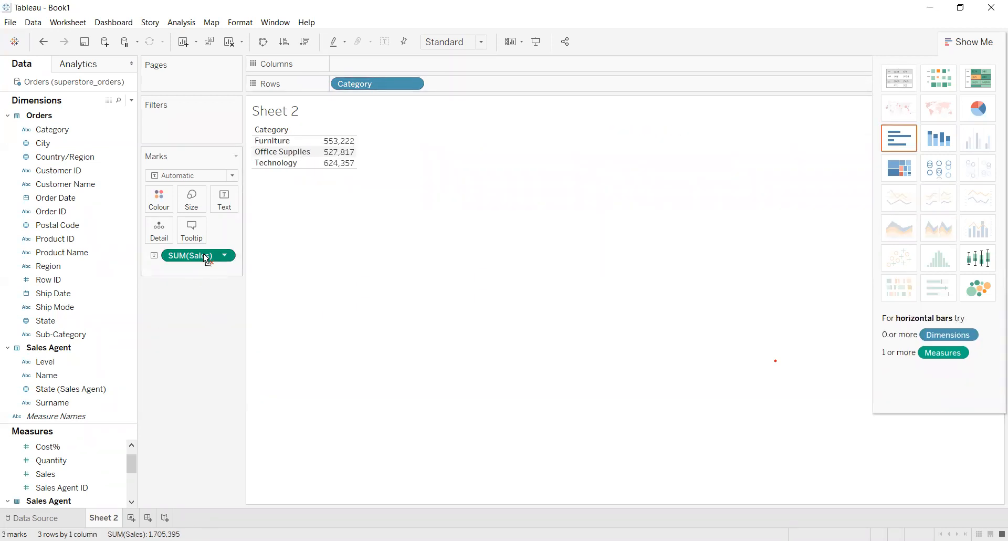
{"action": "left_click_drag", "start_coordinate": [191, 255], "coordinate": [379, 64]}
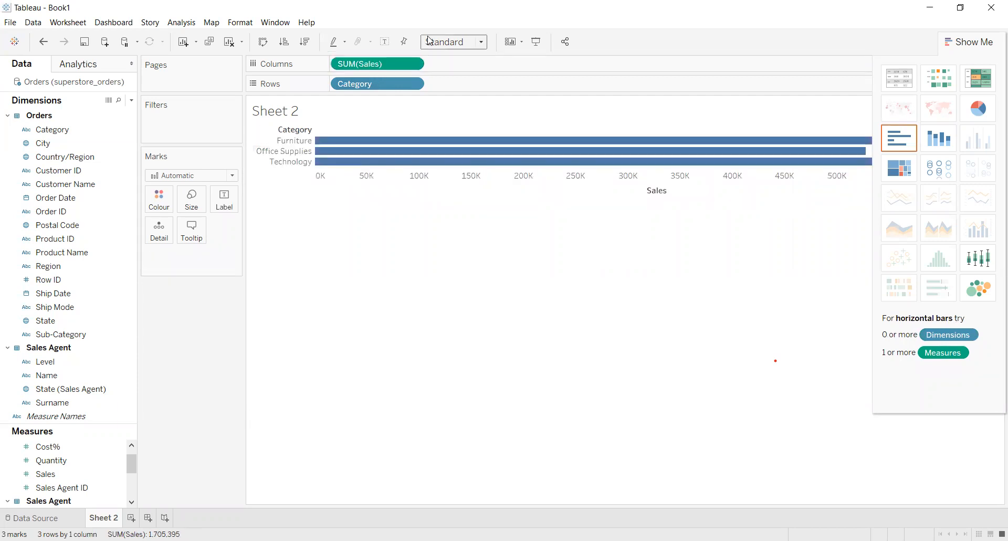
{"action": "left_click", "coordinate": [897, 74]}
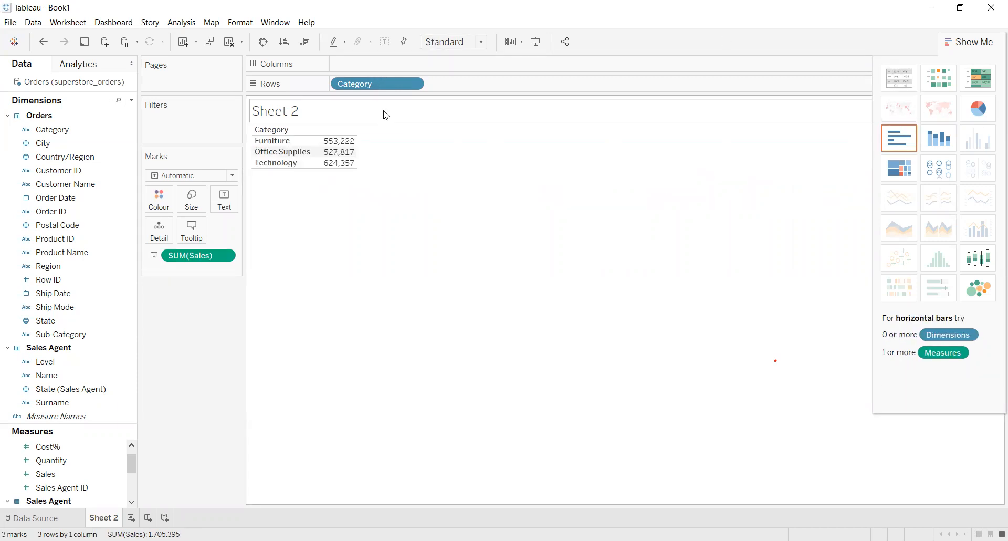
Set the aggregation of Sales in the category text table to Average.
{"action": "left_click", "coordinate": [224, 256]}
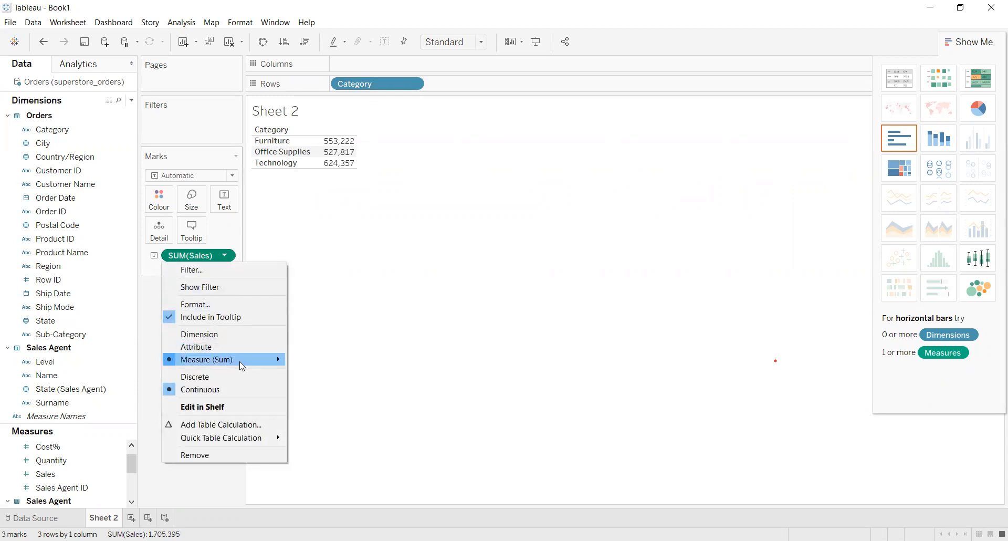
{"action": "mouse_move", "coordinate": [238, 359]}
{"action": "left_click", "coordinate": [320, 373]}
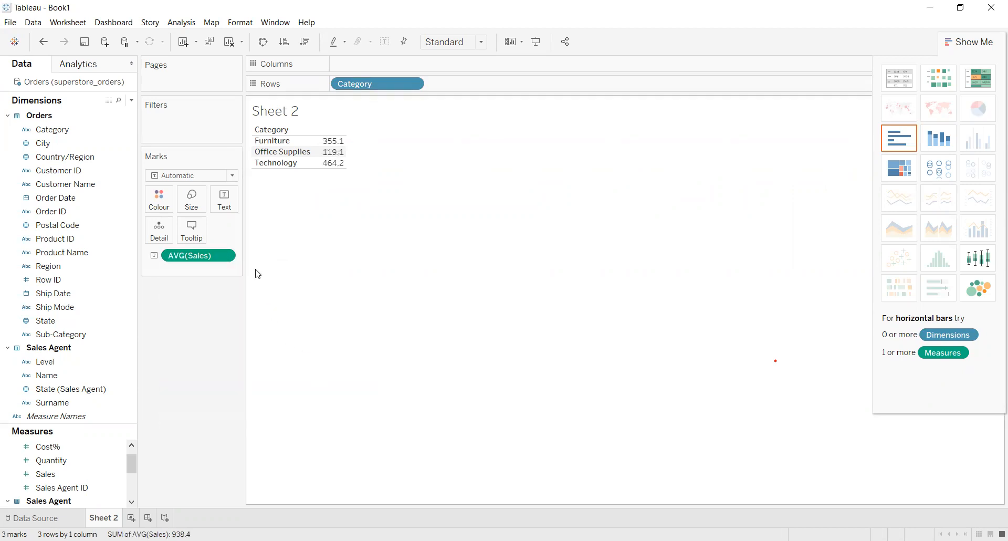
Try Median, Count and Minimum in turn as the aggregation of Sales in the category text table.
{"action": "left_click", "coordinate": [224, 255]}
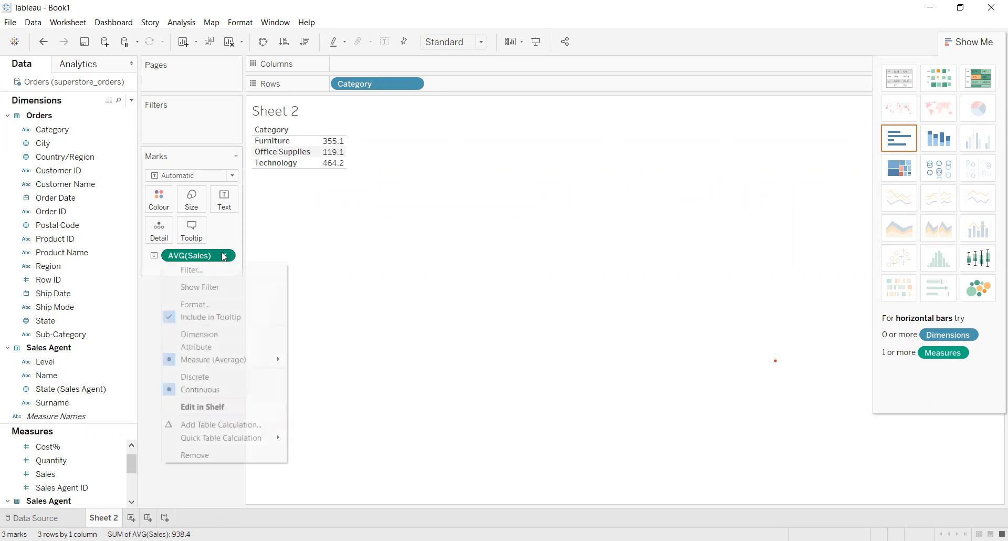
{"action": "mouse_move", "coordinate": [259, 359]}
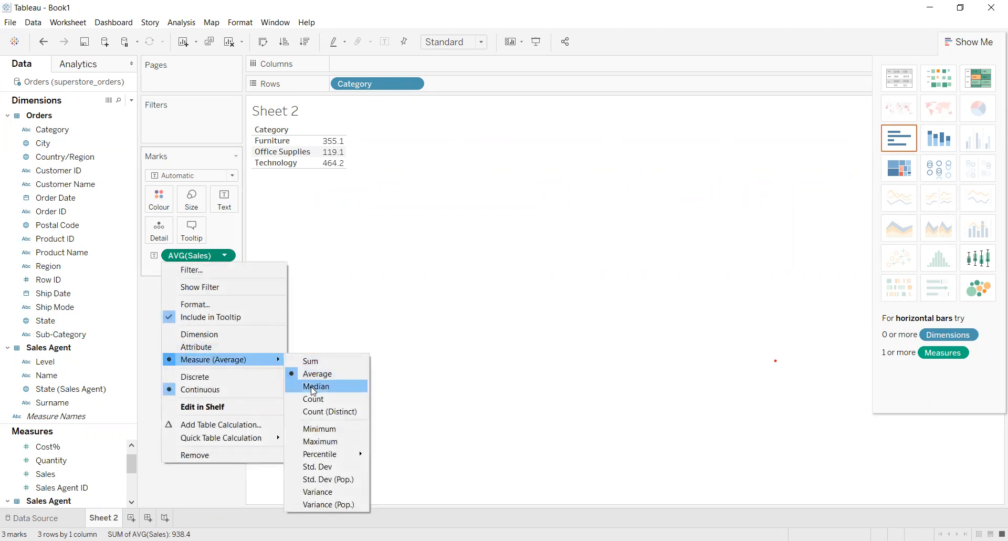
{"action": "left_click", "coordinate": [313, 387]}
{"action": "left_click", "coordinate": [225, 256]}
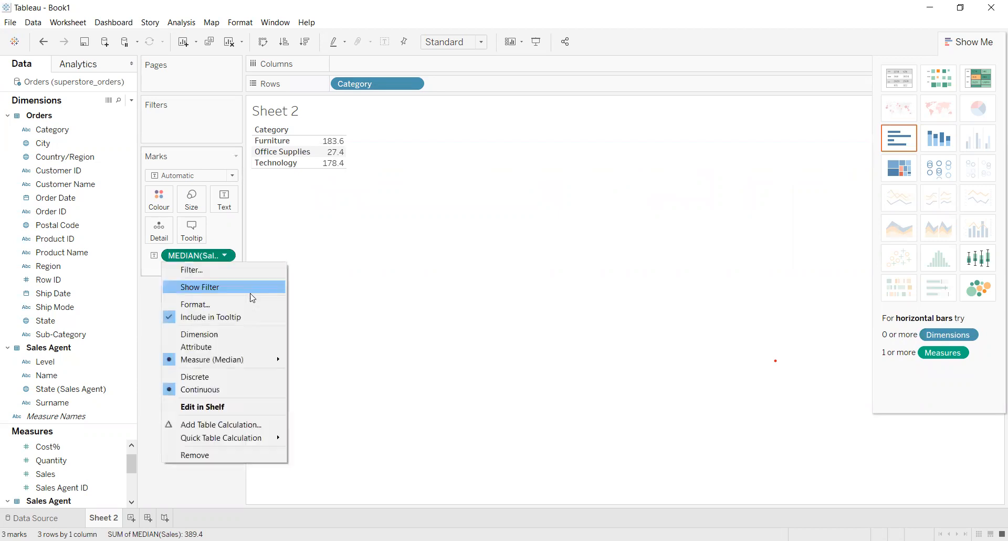
{"action": "mouse_move", "coordinate": [267, 362]}
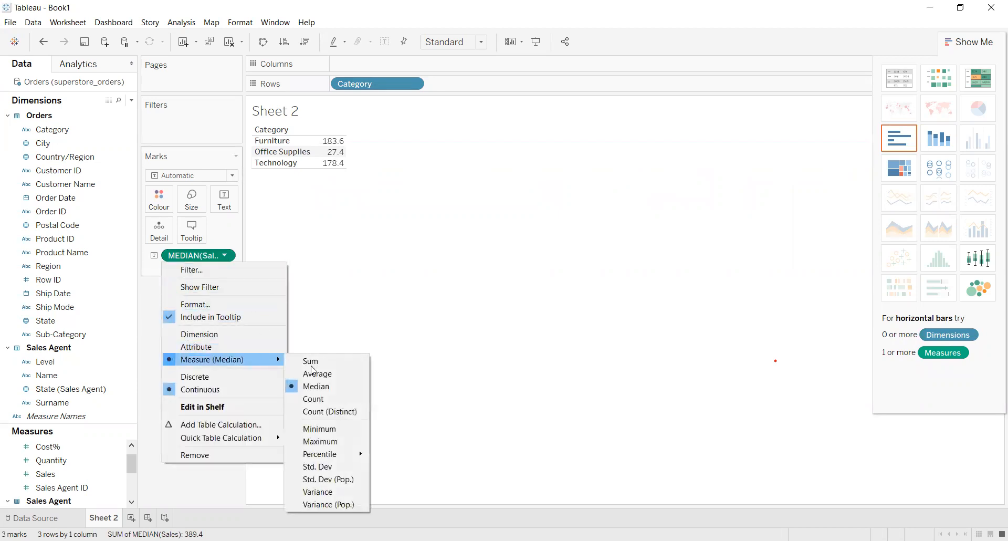
{"action": "left_click", "coordinate": [321, 402]}
{"action": "left_click", "coordinate": [225, 255]}
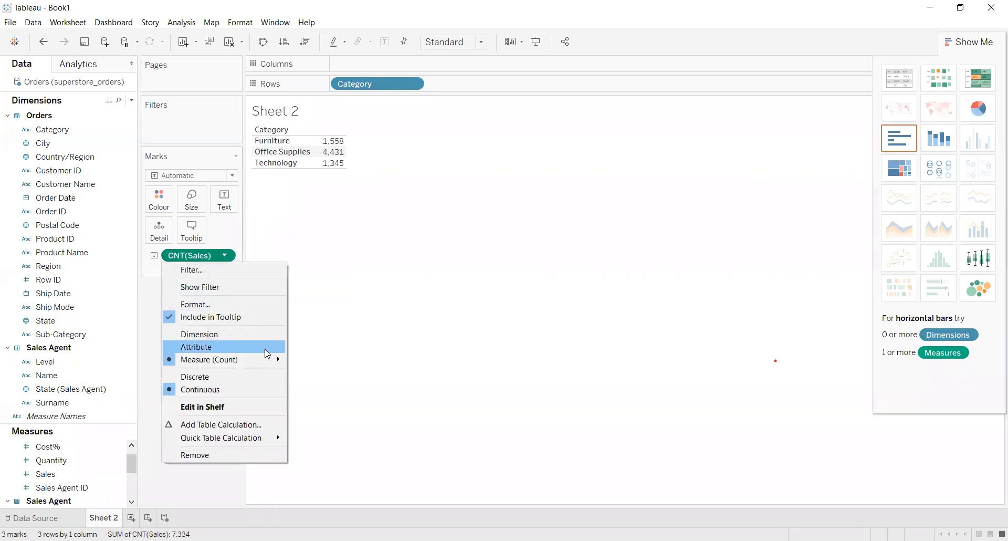
{"action": "mouse_move", "coordinate": [270, 360]}
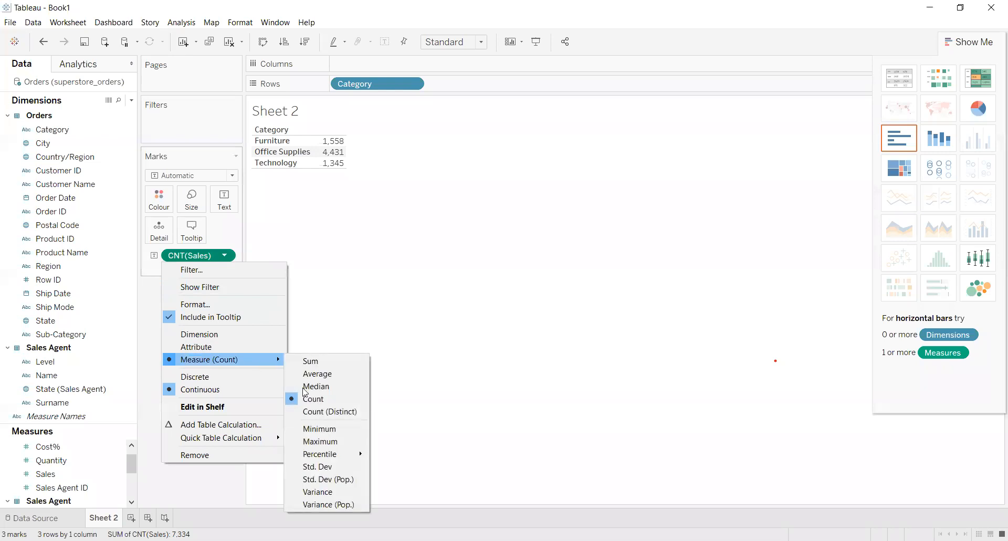
{"action": "left_click", "coordinate": [319, 428]}
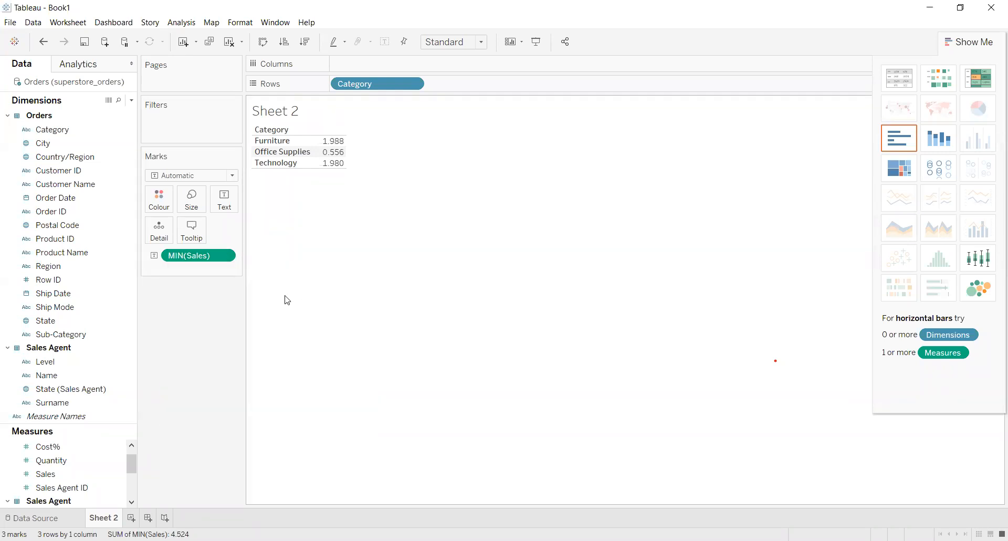
Set the aggregation of Sales in the category text table to Median.
{"action": "left_click", "coordinate": [224, 255]}
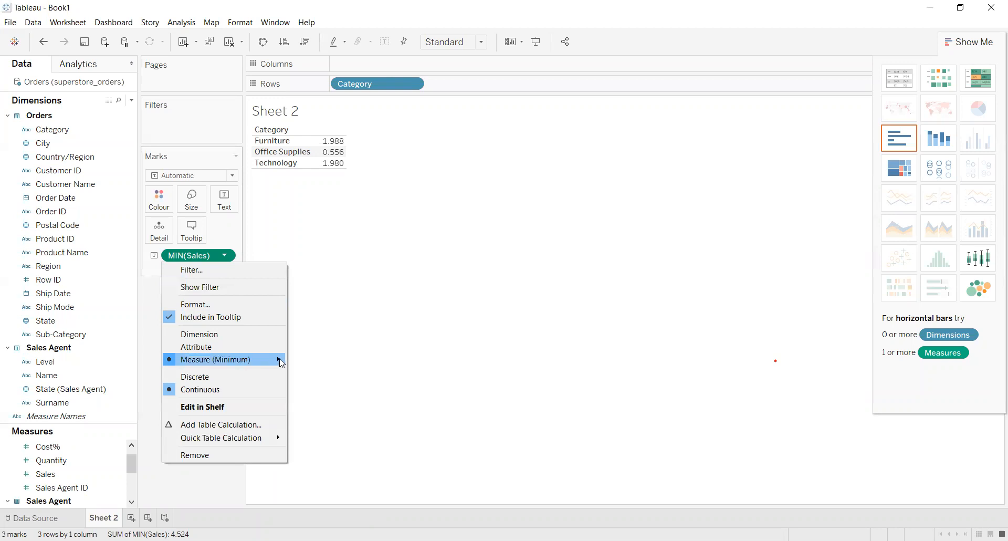
{"action": "mouse_move", "coordinate": [280, 360]}
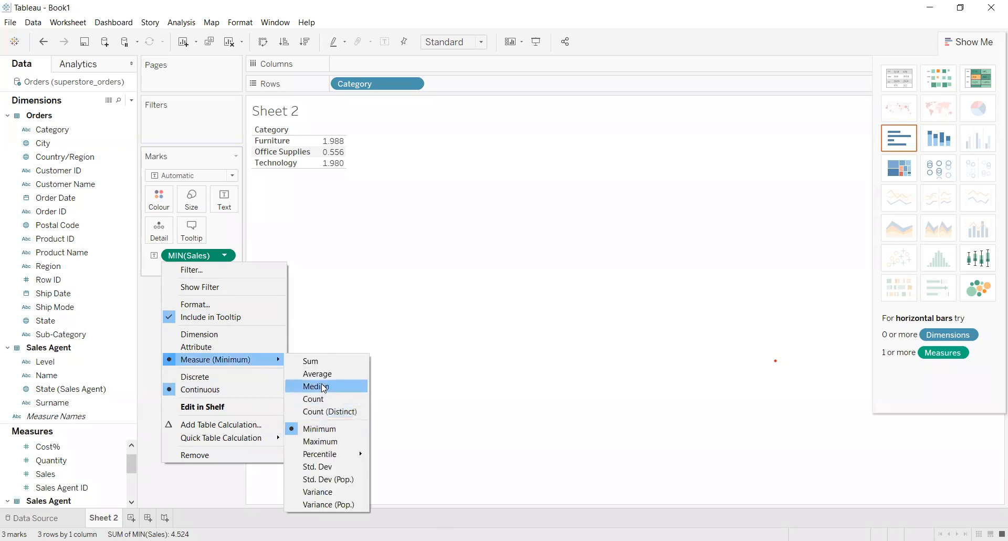
{"action": "left_click", "coordinate": [324, 388]}
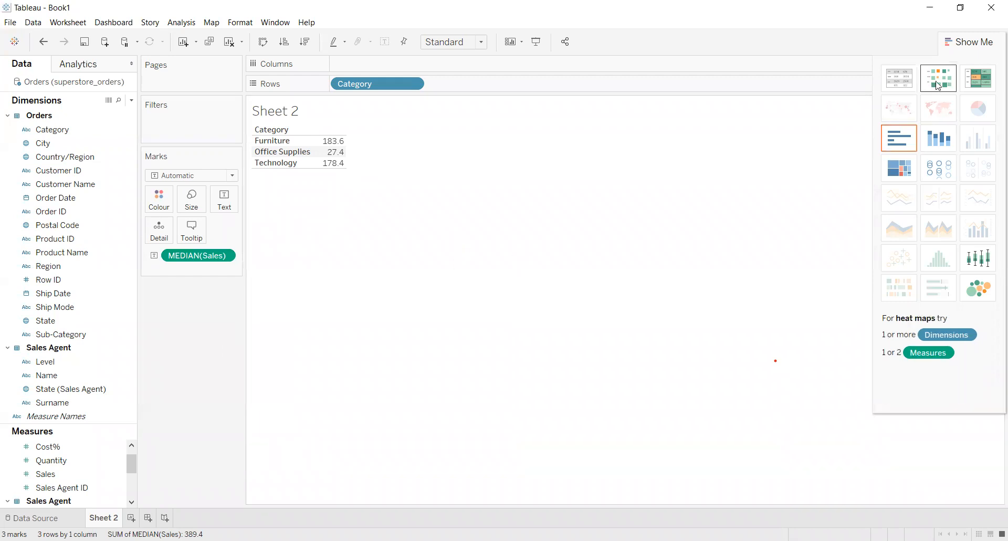
Try a highlight table, a treemap and horizontal bars for median Sales by Category, and return to the text table.
{"action": "left_click", "coordinate": [978, 83]}
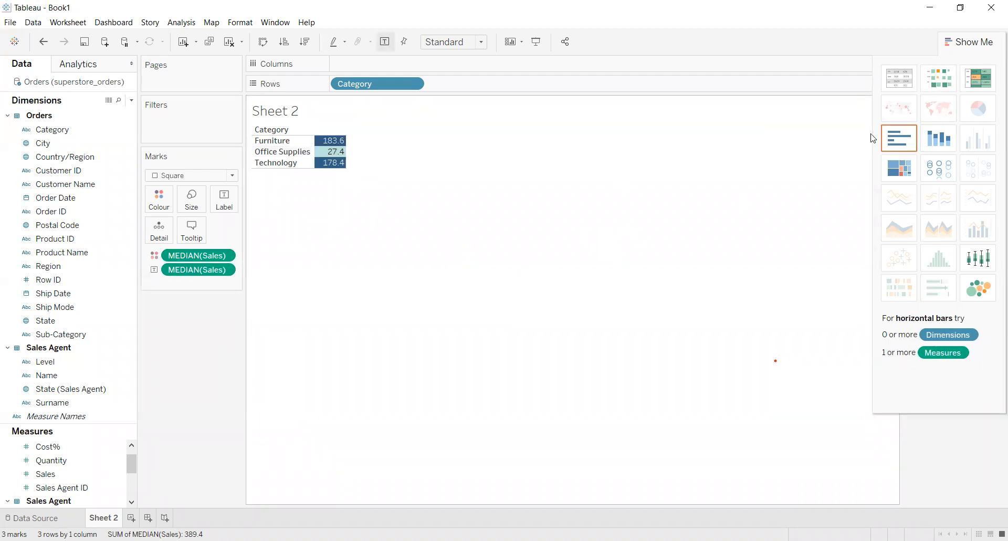
{"action": "left_click", "coordinate": [897, 174]}
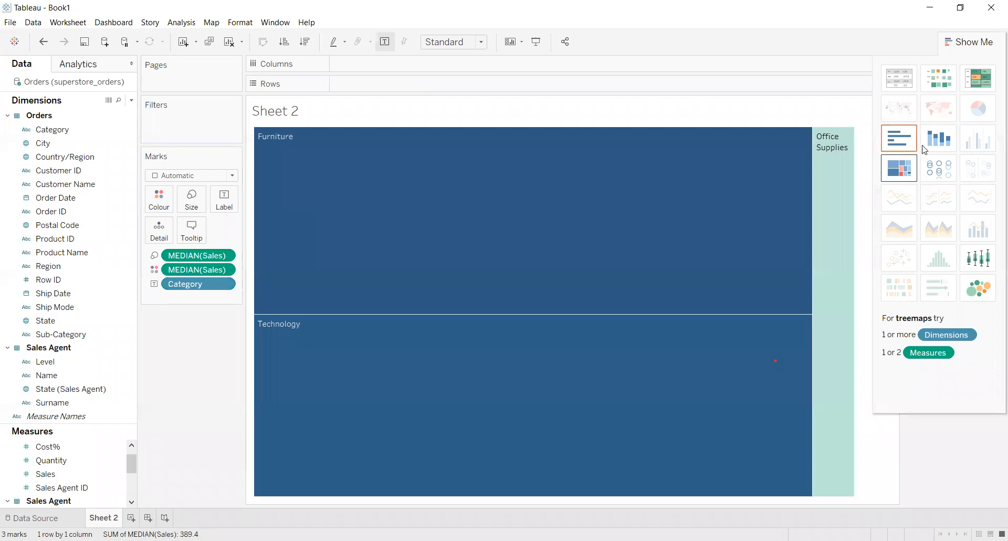
{"action": "left_click", "coordinate": [936, 151]}
{"action": "left_click", "coordinate": [903, 168]}
{"action": "left_click", "coordinate": [901, 144]}
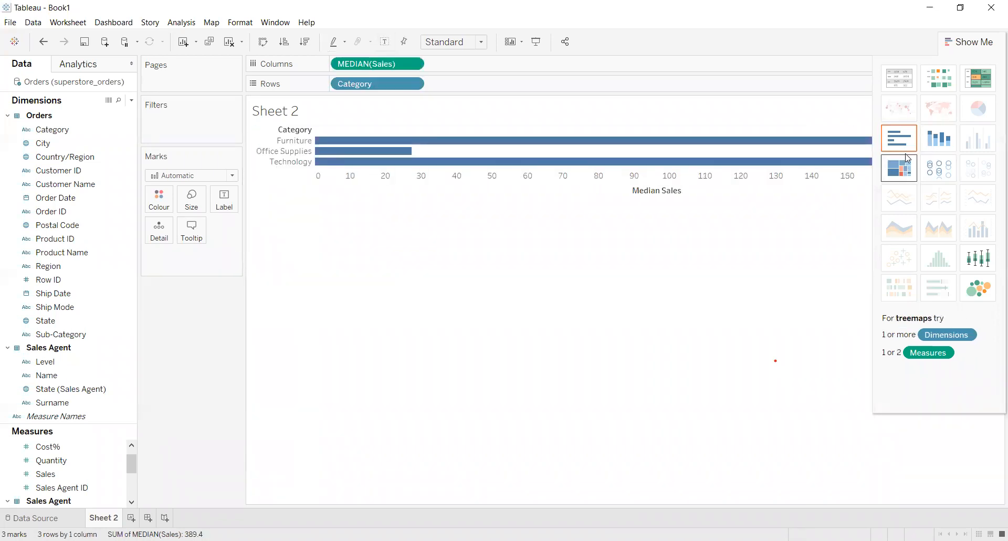
{"action": "left_click", "coordinate": [899, 84]}
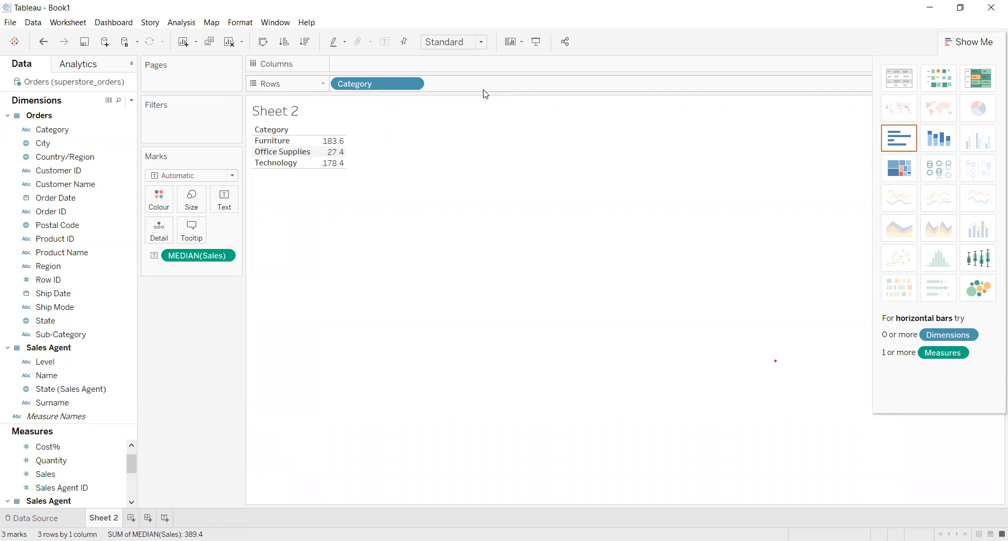
Convert the text table into stacked bars of median Sales by Category, and remove both fields to empty the sheet.
{"action": "left_click", "coordinate": [932, 143]}
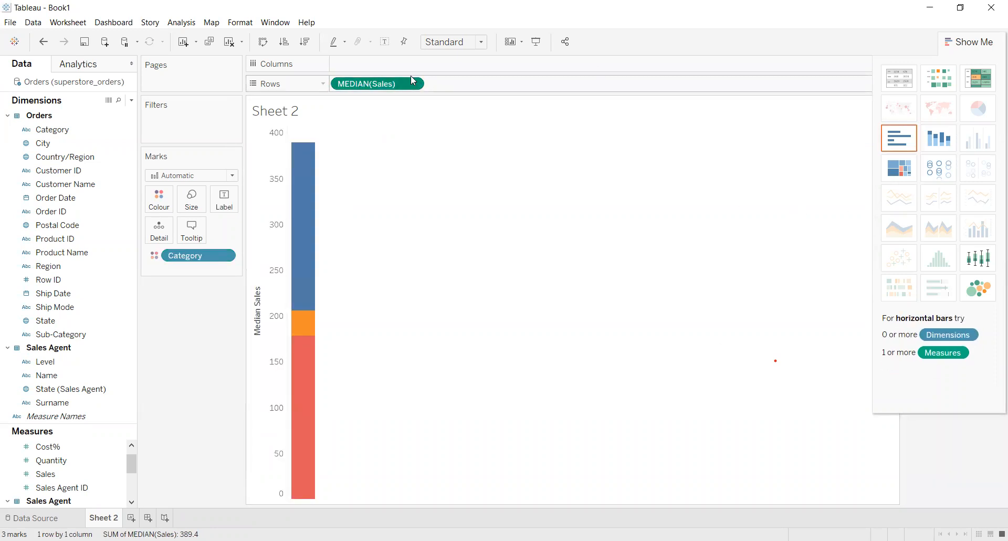
{"action": "left_click_drag", "start_coordinate": [381, 337], "coordinate": [30, 298]}
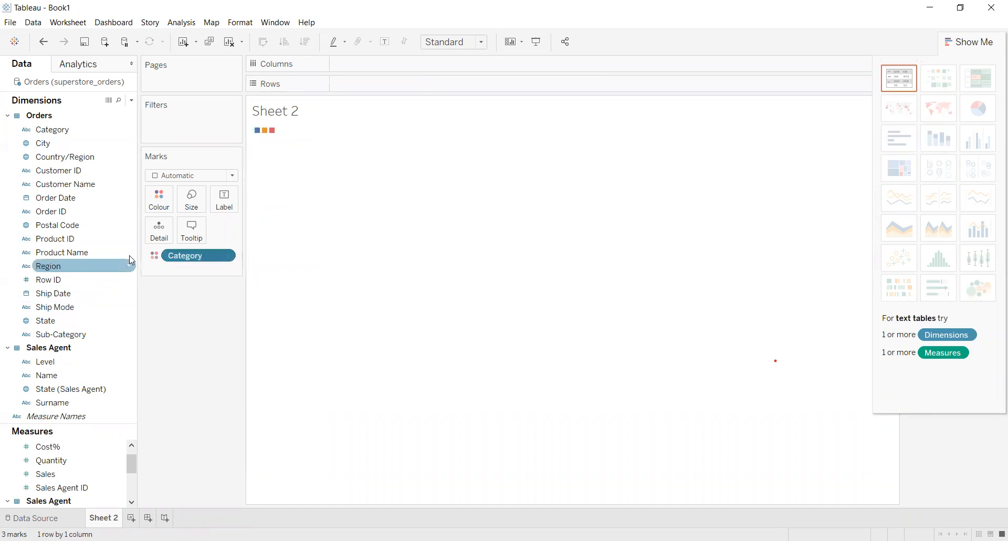
{"action": "key", "text": "Delete"}
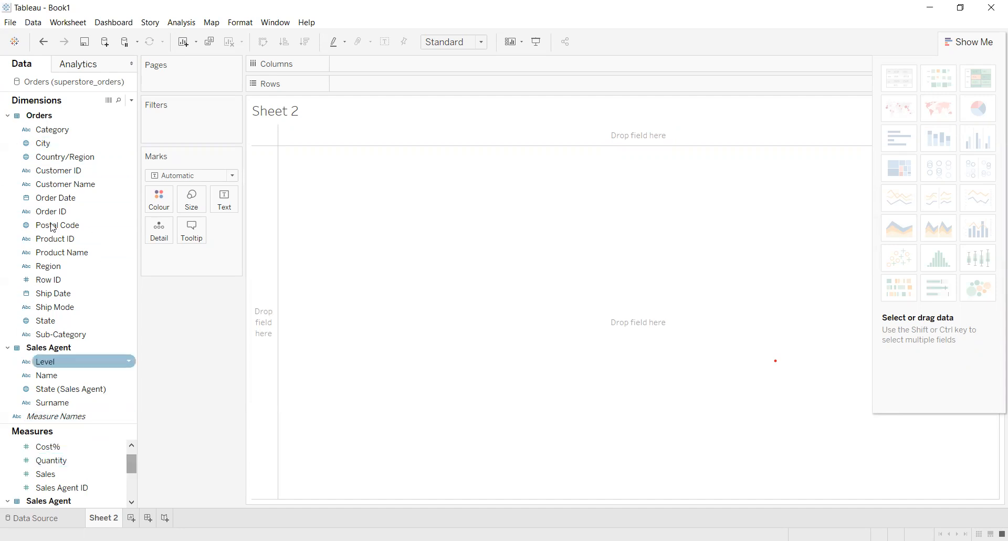
Build a vertical bar chart of summed Quantity by Region, and colour the bars by Region.
{"action": "left_click", "coordinate": [79, 266]}
{"action": "left_click_drag", "start_coordinate": [81, 257], "coordinate": [349, 65]}
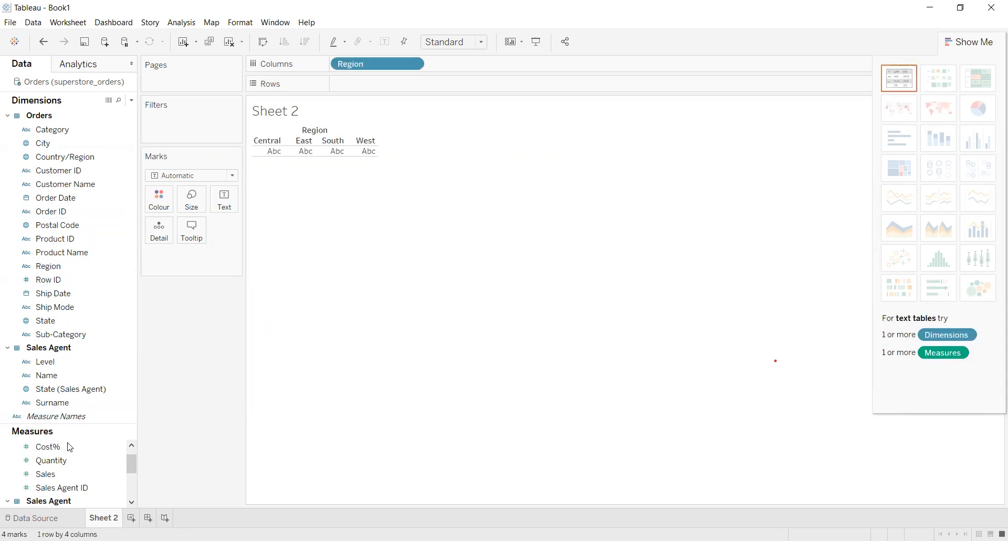
{"action": "left_click", "coordinate": [92, 458]}
{"action": "left_click_drag", "start_coordinate": [92, 458], "coordinate": [372, 85]}
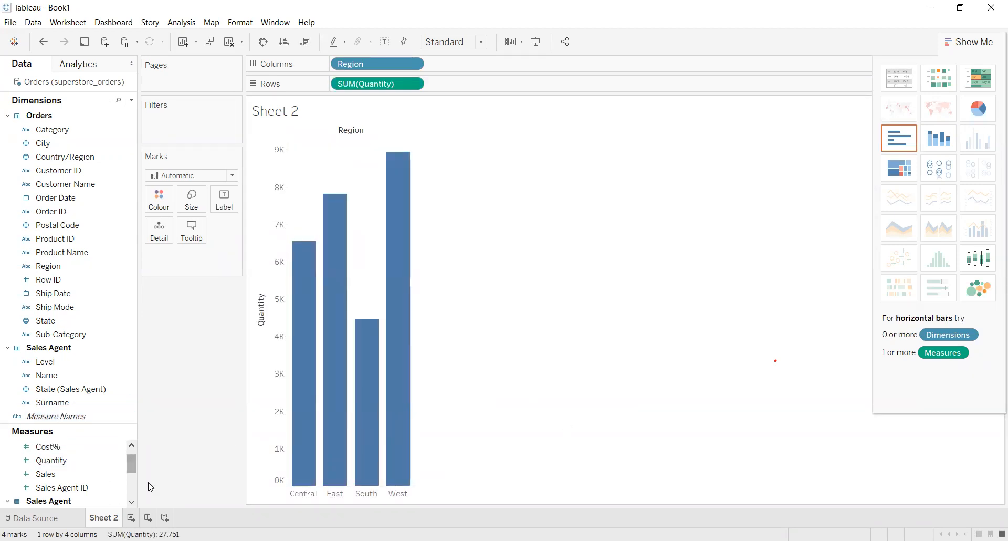
{"action": "left_click", "coordinate": [55, 268]}
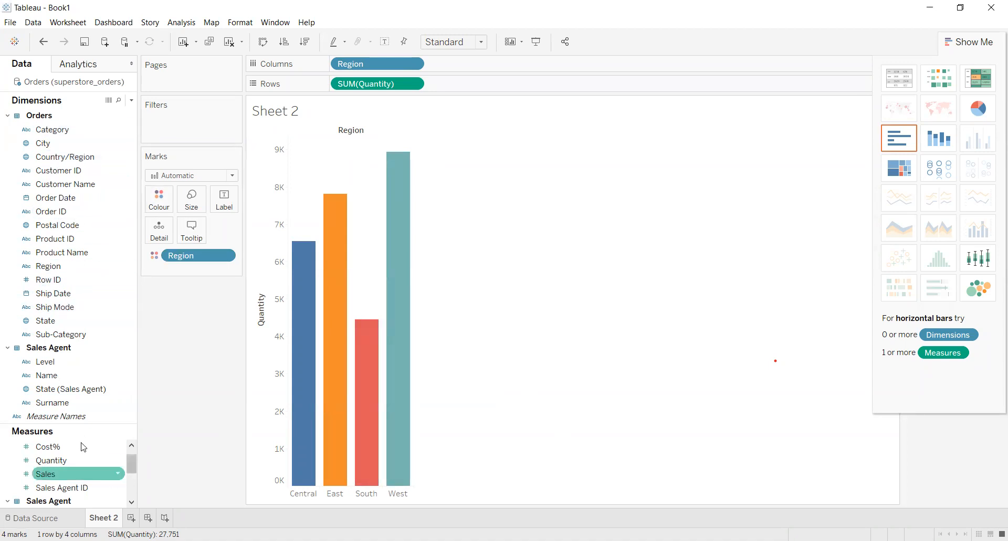
Label the bars with the sum of Quantity after trying Region as the label.
{"action": "left_click", "coordinate": [71, 266]}
{"action": "left_click_drag", "start_coordinate": [74, 257], "coordinate": [224, 200]}
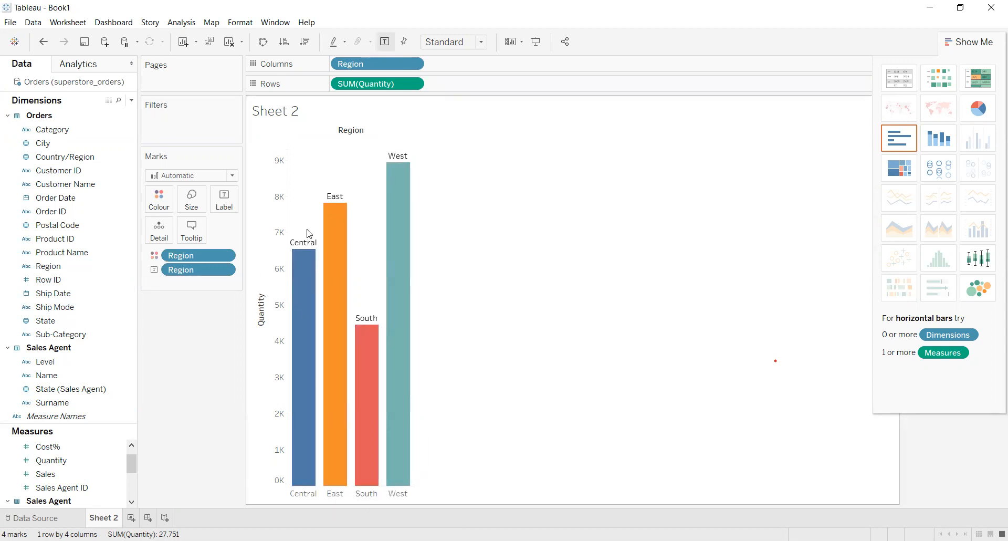
{"action": "left_click_drag", "start_coordinate": [194, 270], "coordinate": [80, 401]}
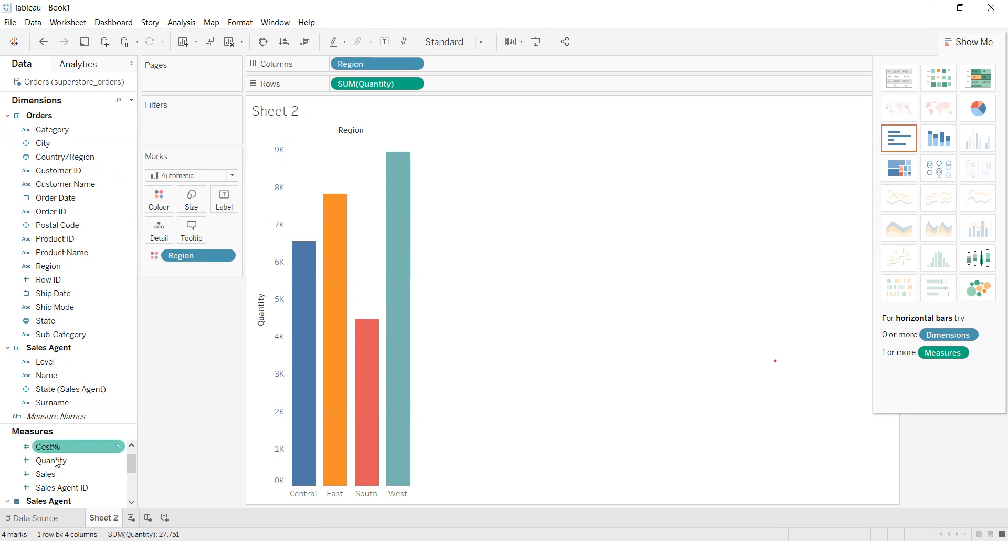
{"action": "left_click_drag", "start_coordinate": [59, 461], "coordinate": [225, 267]}
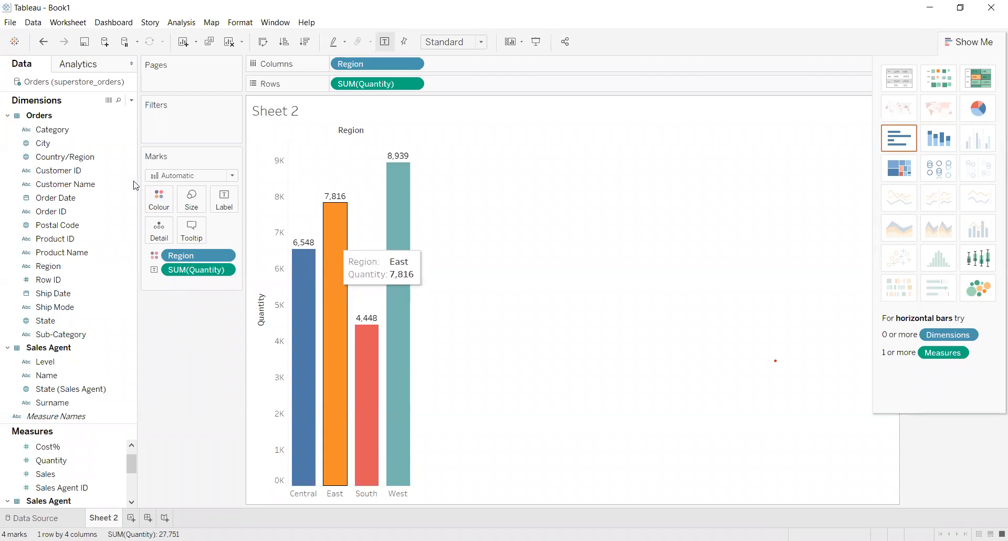
Leave the worksheet and open the connection form for a MySQL server.
{"action": "left_click", "coordinate": [81, 517]}
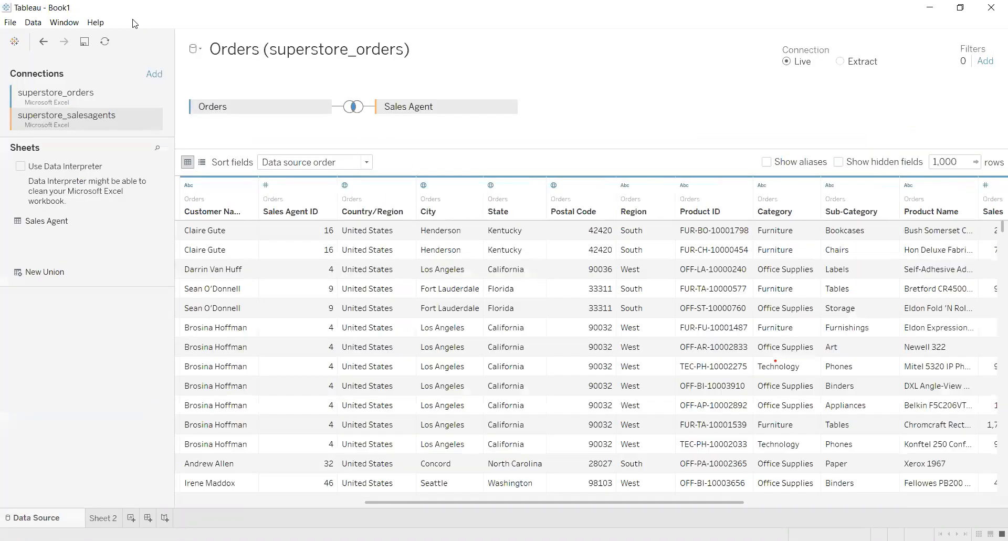
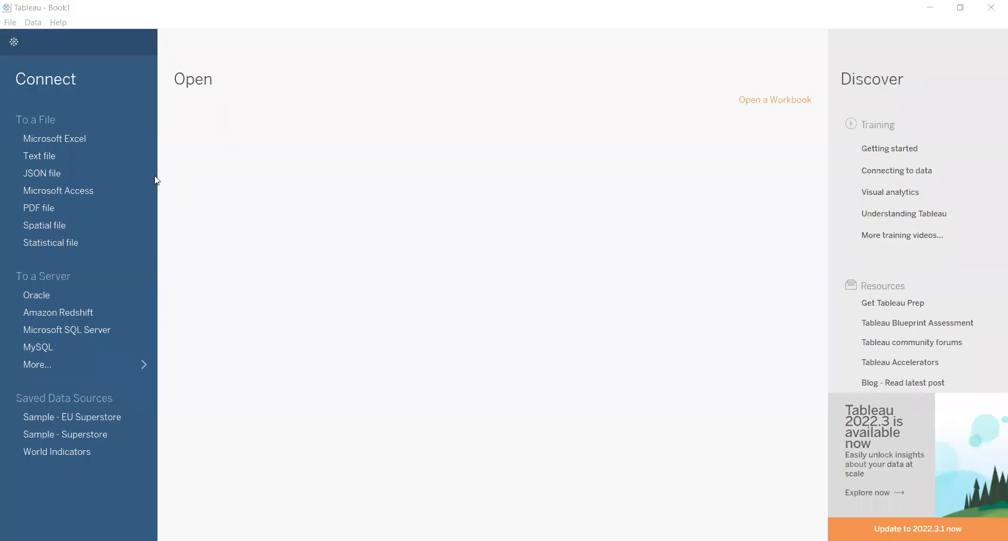
{"action": "left_click", "coordinate": [46, 347]}
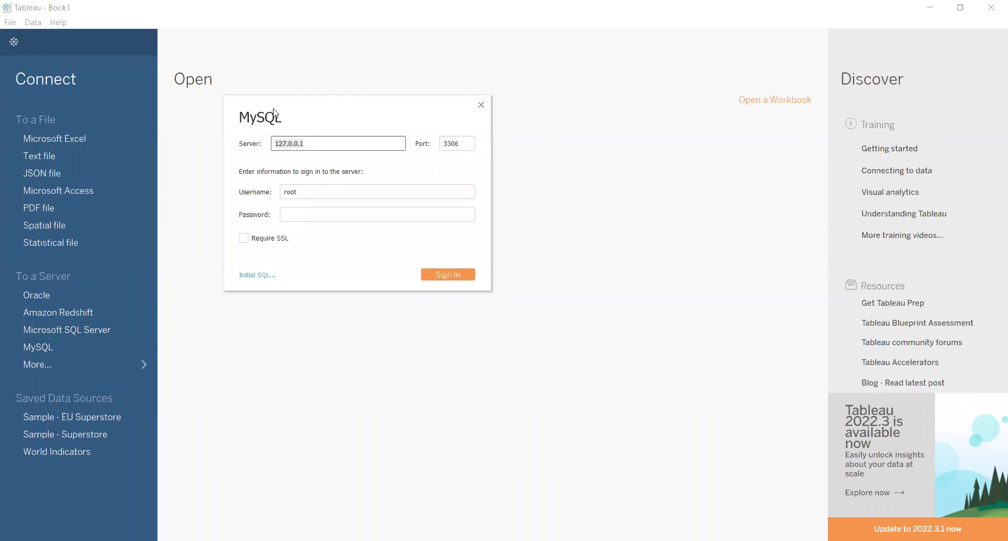
{"action": "left_click", "coordinate": [343, 143]}
{"action": "left_click_drag", "start_coordinate": [344, 143], "coordinate": [225, 136]}
{"action": "left_click", "coordinate": [304, 144]}
{"action": "left_click_drag", "start_coordinate": [260, 139], "coordinate": [225, 137]}
{"action": "left_click", "coordinate": [327, 143]}
{"action": "left_click_drag", "start_coordinate": [327, 142], "coordinate": [221, 142]}
{"action": "left_click_drag", "start_coordinate": [344, 143], "coordinate": [232, 135]}
{"action": "left_click", "coordinate": [332, 143]}
{"action": "left_click_drag", "start_coordinate": [332, 143], "coordinate": [197, 114]}
Try localhost as the MySQL server name, and restore the address 127.0.0.1.
{"action": "left_click", "coordinate": [325, 148]}
{"action": "key", "text": "shift+Home"}
{"action": "key", "text": "ctrl+c"}
{"action": "key", "text": "BackSpace"}
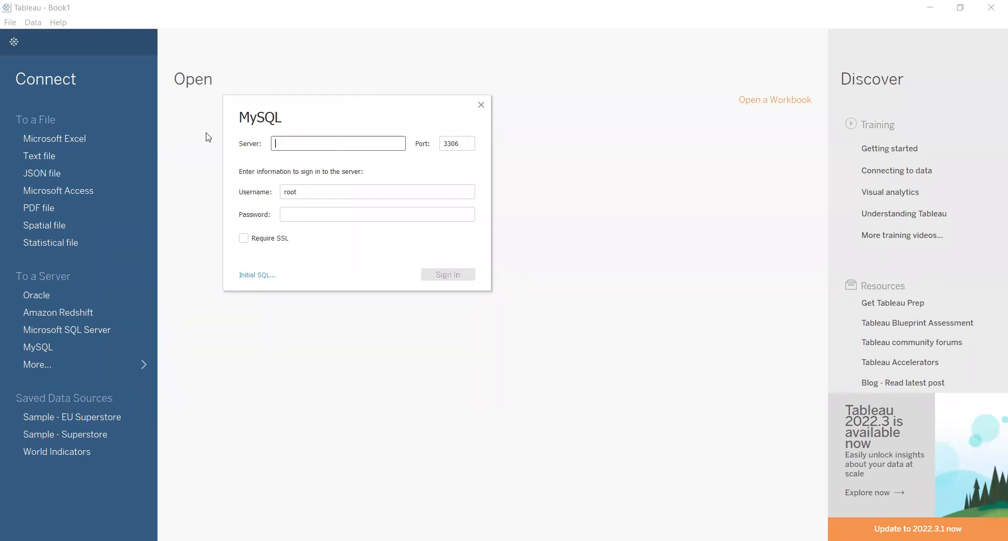
{"action": "type", "text": "LOCAL"}
{"action": "key", "text": "BackSpace"}
{"action": "key", "text": "BackSpace"}
{"action": "key", "text": "BackSpace"}
{"action": "key", "text": "BackSpace"}
{"action": "key", "text": "BackSpace"}
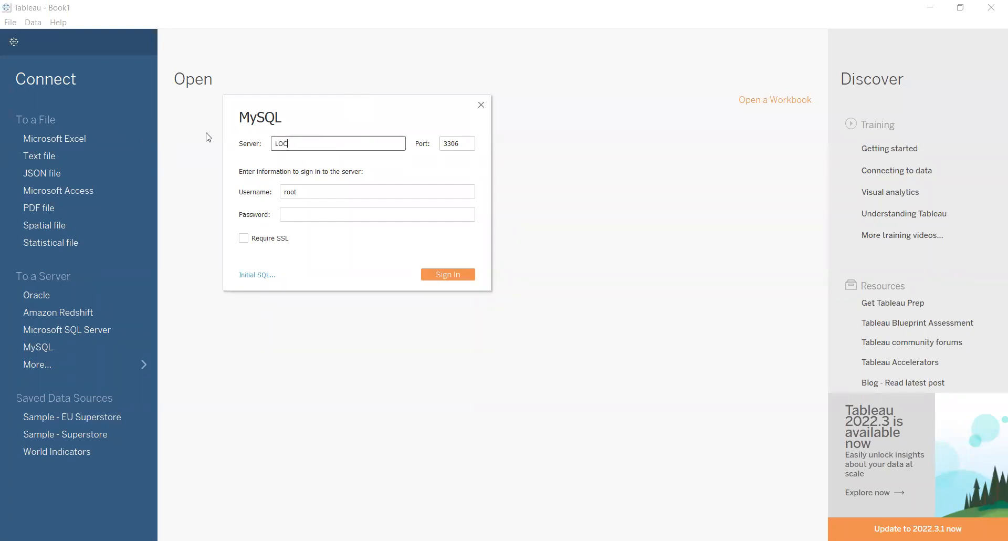
{"action": "type", "text": "localhost"}
{"action": "key", "text": "ctrl+a"}
{"action": "key", "text": "ctrl+v"}
Enter the account password for the root user and sign in to the MySQL server.
{"action": "left_click", "coordinate": [332, 221]}
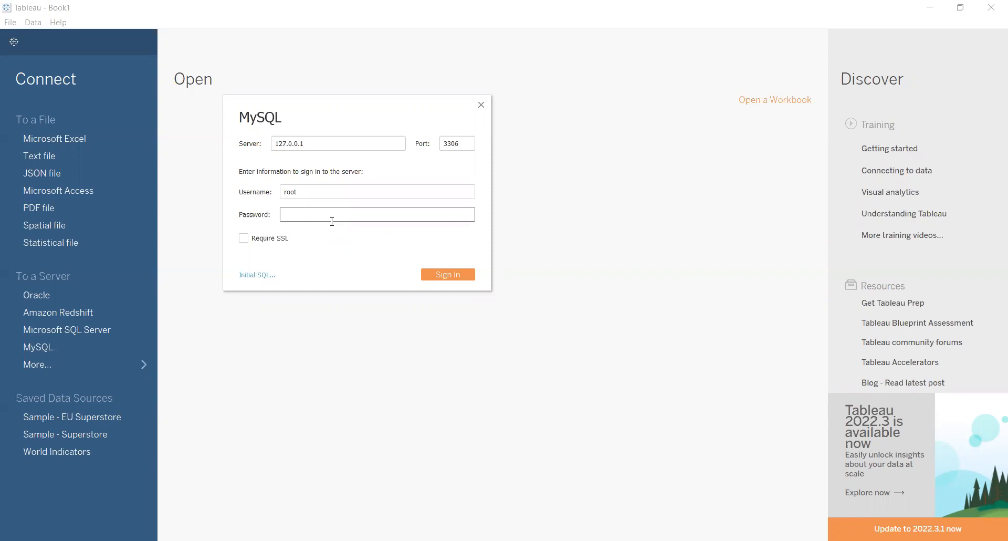
{"action": "type", "text": "*******"}
{"action": "left_click", "coordinate": [441, 275]}
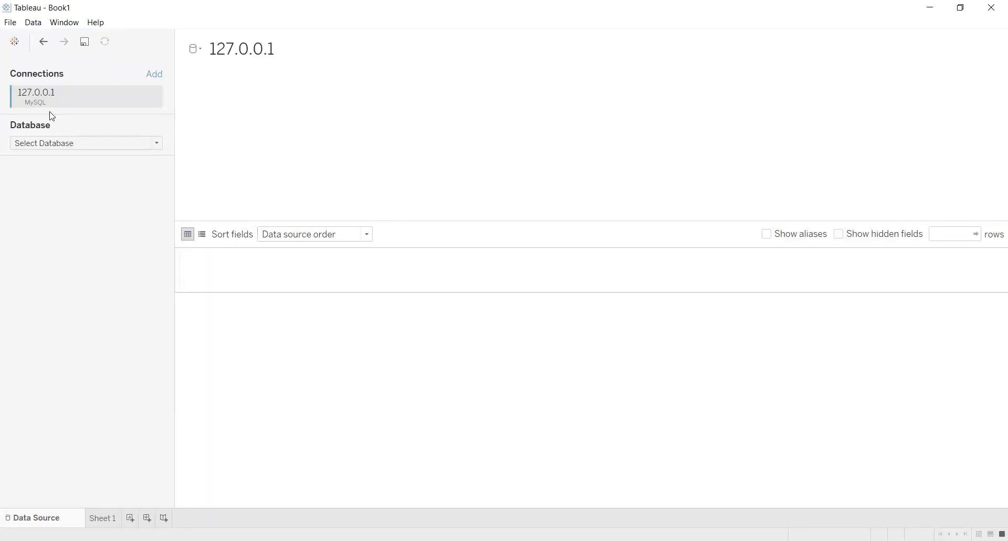
Select awesome chocolates as the database of the MySQL connection.
{"action": "left_click", "coordinate": [157, 143]}
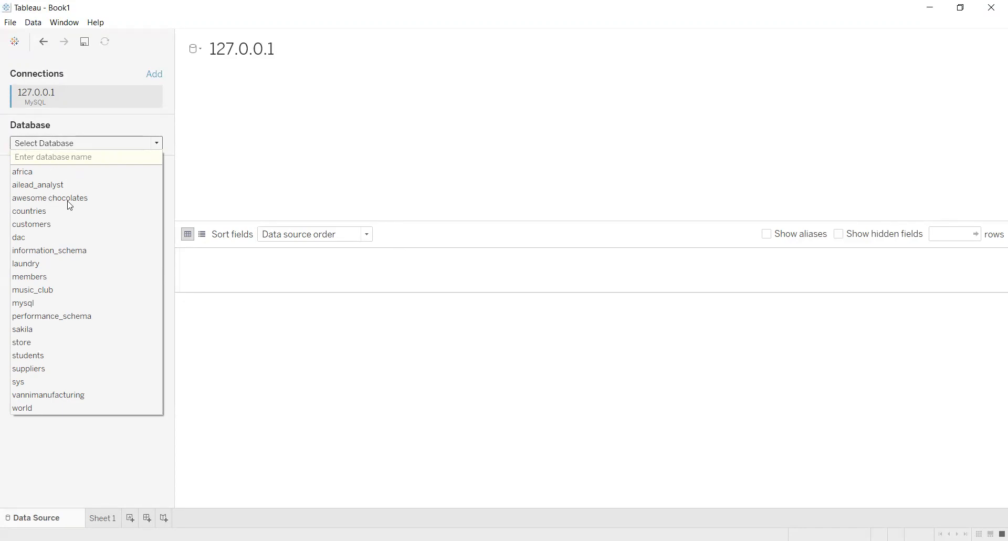
{"action": "left_click", "coordinate": [256, 146]}
{"action": "left_click", "coordinate": [154, 143]}
{"action": "left_click", "coordinate": [72, 200]}
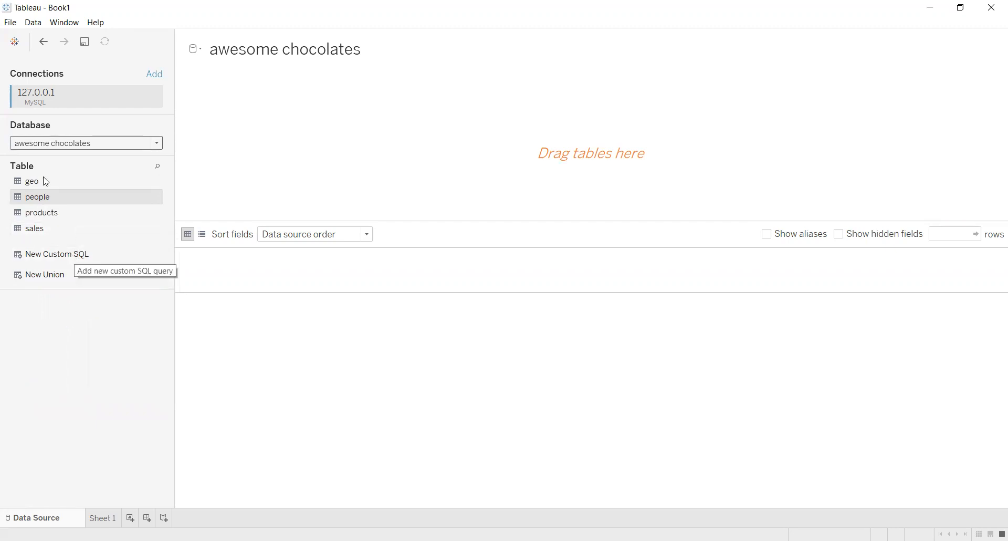
Add the sales table to the data source with its rows previewed, and join the geo table to it.
{"action": "left_click_drag", "start_coordinate": [49, 229], "coordinate": [249, 116]}
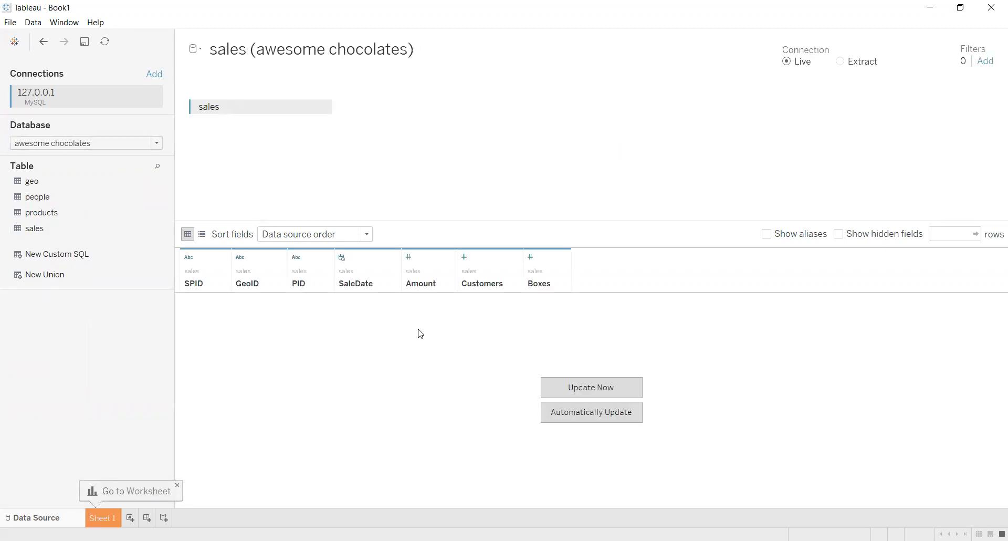
{"action": "left_click", "coordinate": [608, 395]}
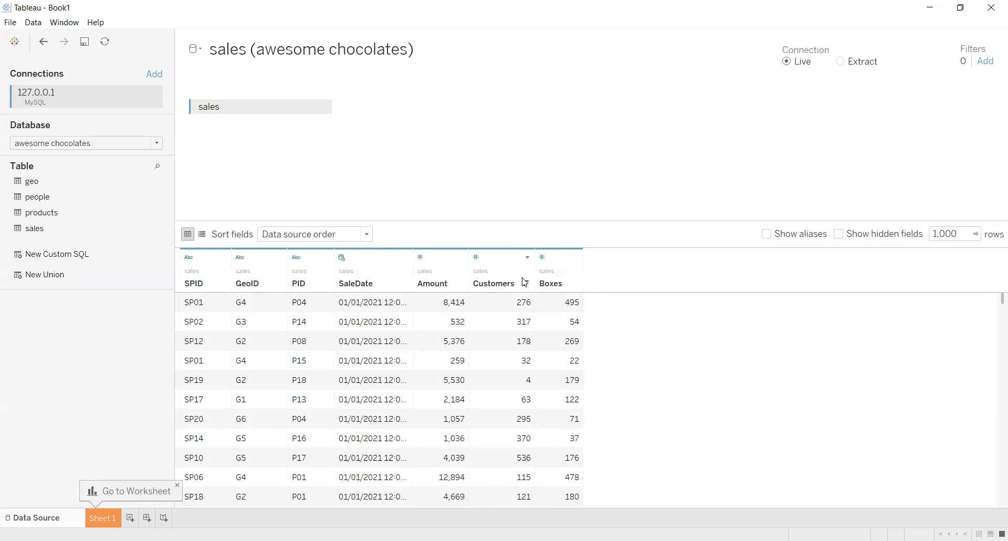
{"action": "left_click_drag", "start_coordinate": [38, 182], "coordinate": [413, 119]}
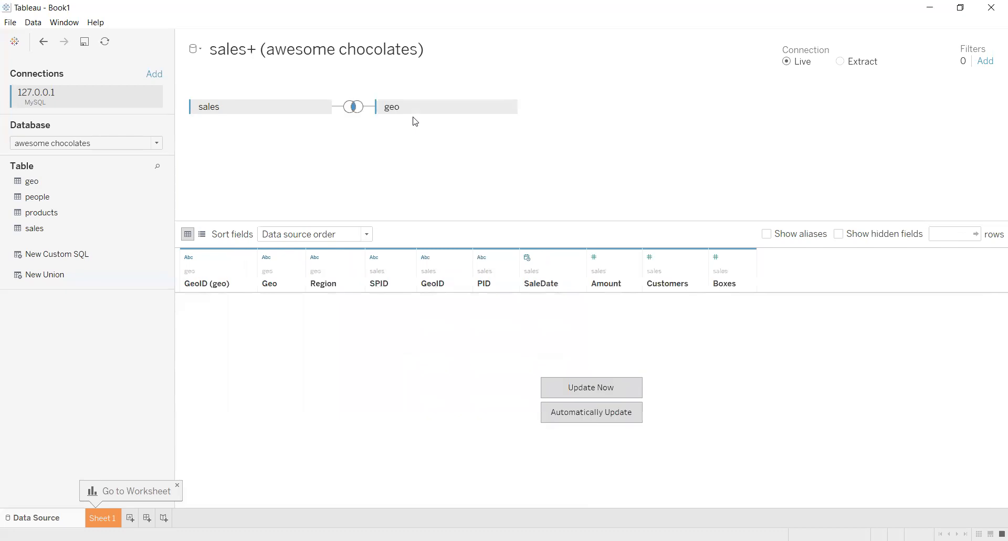
Join the people and products tables to the sales table, and preview the joined rows.
{"action": "left_click", "coordinate": [610, 388]}
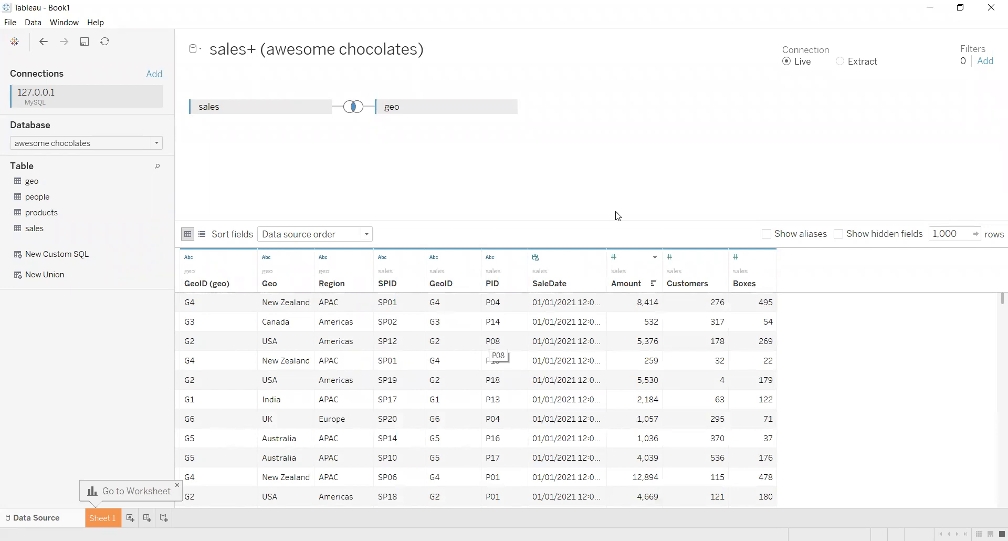
{"action": "left_click_drag", "start_coordinate": [37, 197], "coordinate": [564, 110]}
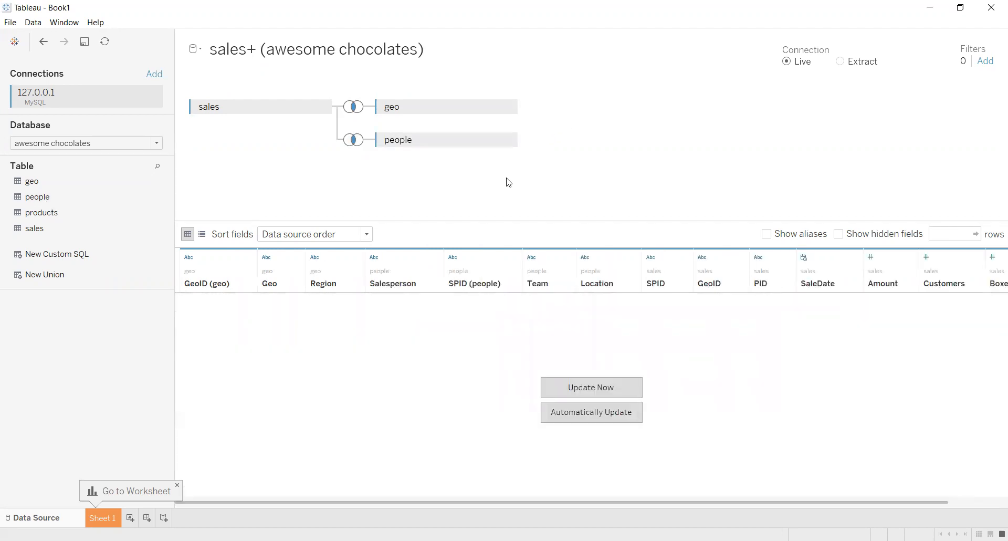
{"action": "left_click", "coordinate": [583, 393]}
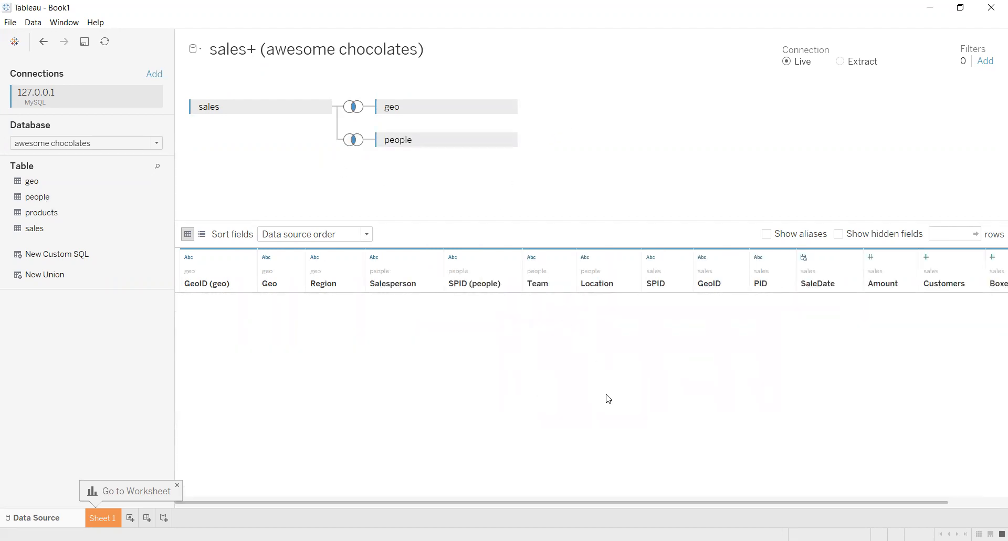
{"action": "left_click_drag", "start_coordinate": [42, 214], "coordinate": [559, 114]}
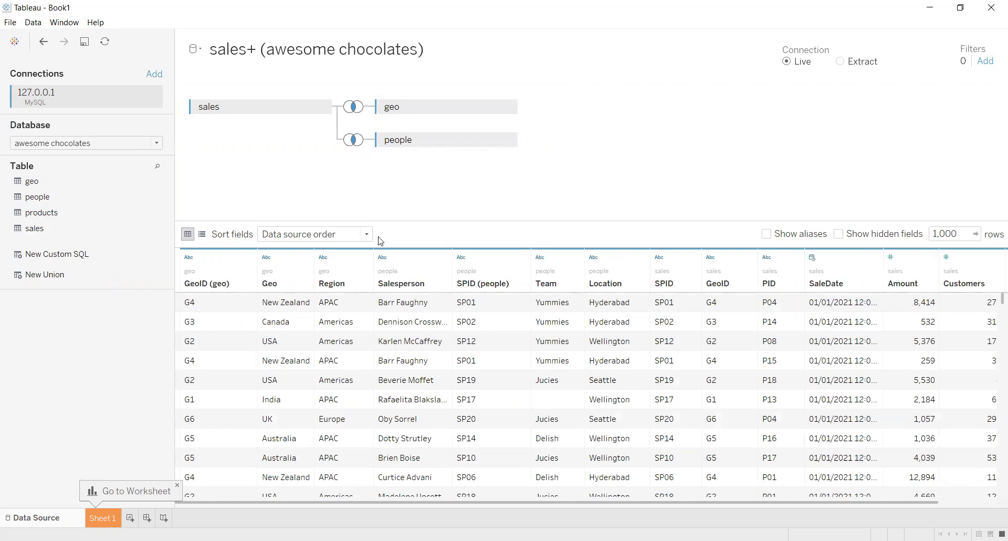
{"action": "left_click", "coordinate": [576, 385]}
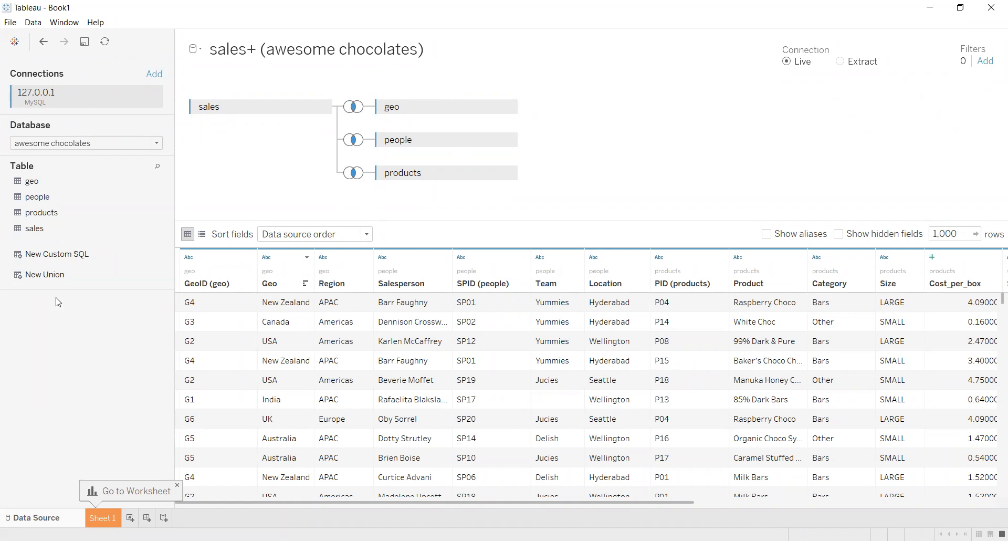
Add a custom SQL query selecting all rows from `awesome chocolates`.sales alongside the joined tables.
{"action": "left_click", "coordinate": [72, 260]}
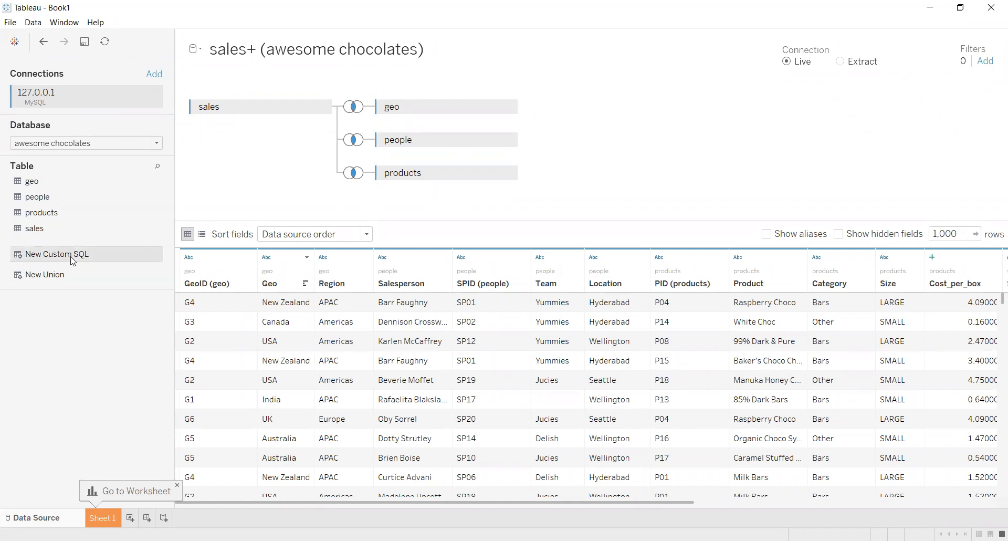
{"action": "left_click_drag", "start_coordinate": [66, 259], "coordinate": [634, 167]}
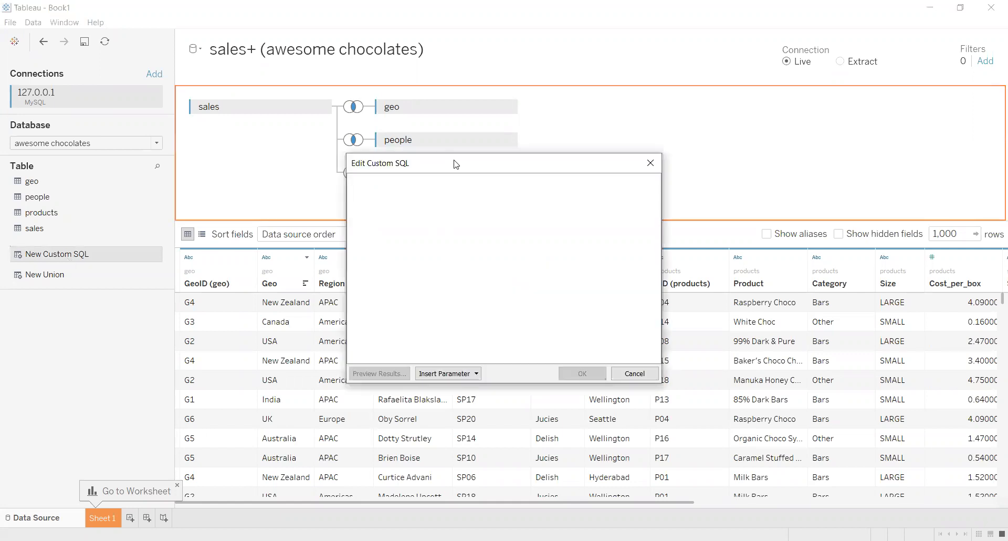
{"action": "left_click", "coordinate": [438, 230]}
{"action": "type", "text": "SELECT * FROM"}
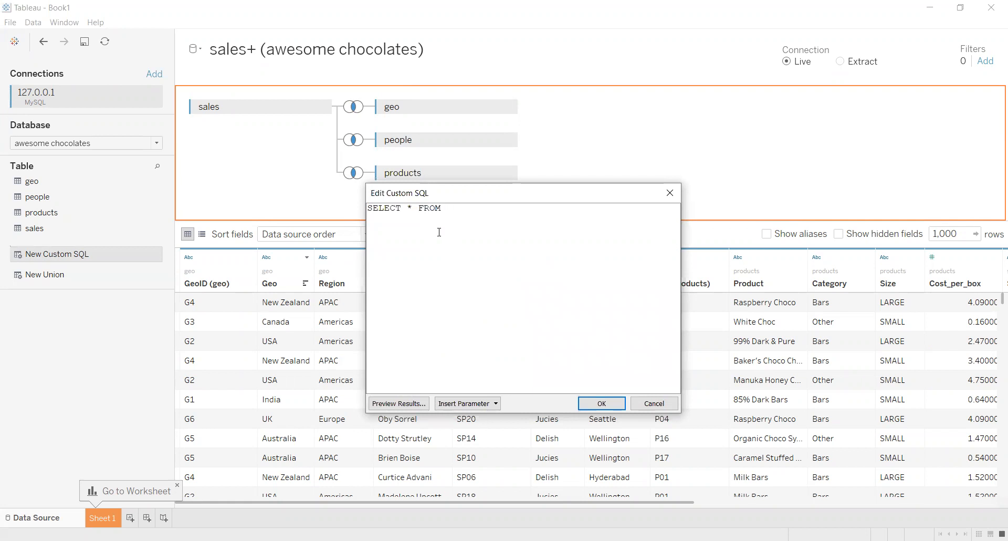
{"action": "type", "text": "awesome chocolates"}
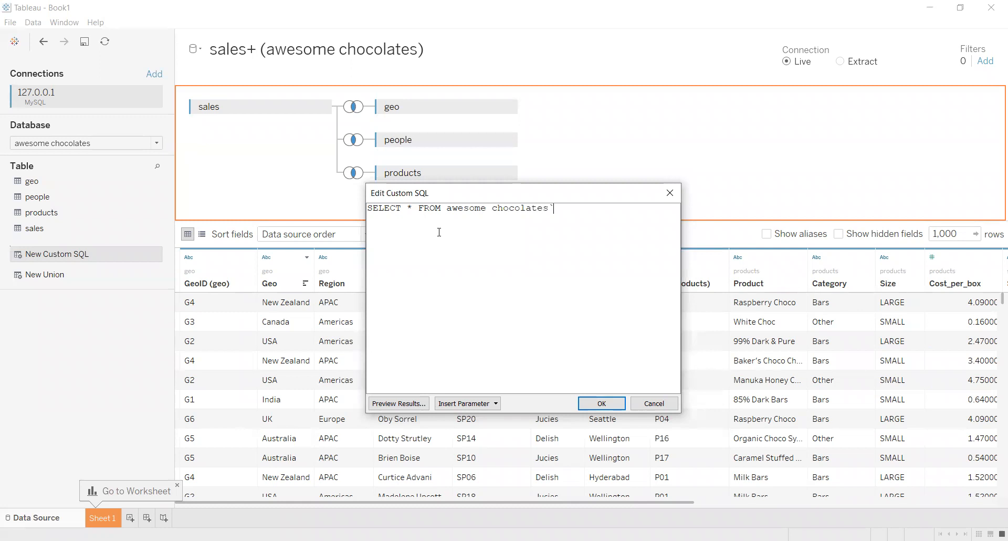
{"action": "key", "text": "Right"}
{"action": "key", "text": "Right"}
{"action": "key", "text": "Right"}
{"action": "key", "text": "Right"}
{"action": "key", "text": "Right"}
{"action": "type", "text": "`.sales"}
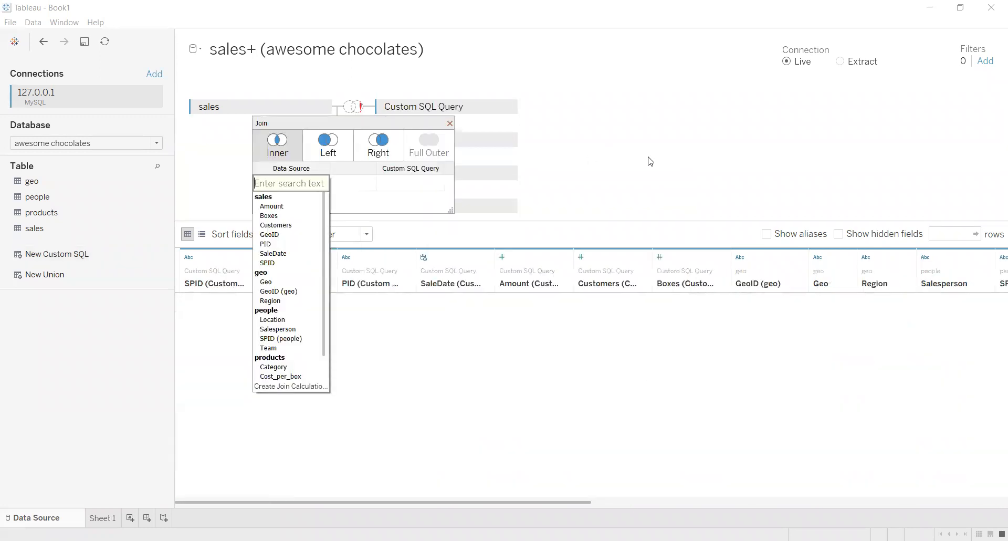
Dismiss the join settings of the custom SQL query, and remove the sales table with all its joins from the data source.
{"action": "left_click", "coordinate": [648, 158]}
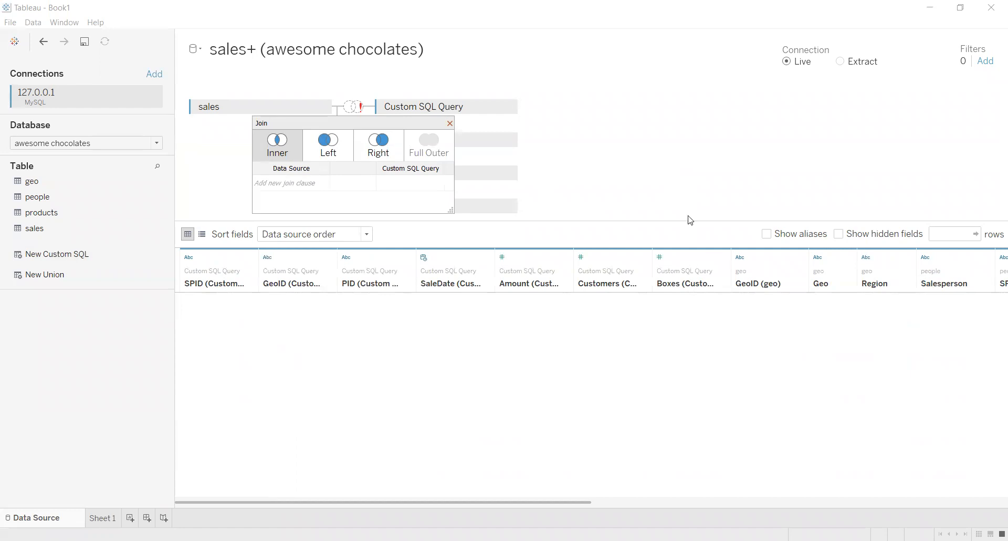
{"action": "left_click", "coordinate": [450, 125]}
{"action": "left_click", "coordinate": [323, 107]}
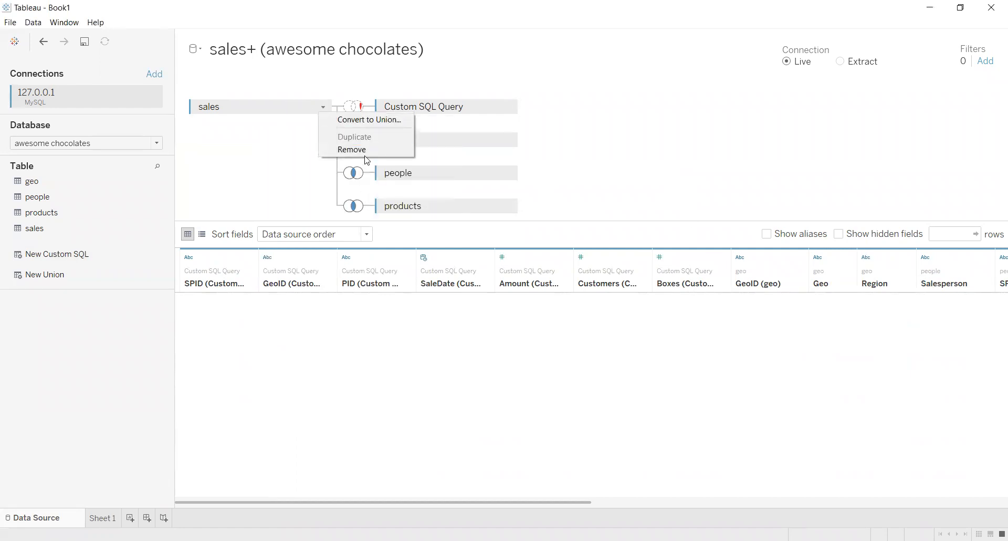
{"action": "left_click", "coordinate": [349, 150]}
Try to add a custom SQL query that reads all rows from `awesome chocolates`.sales to the empty data source.
{"action": "left_click_drag", "start_coordinate": [55, 254], "coordinate": [418, 133]}
{"action": "type", "text": "SELCT * FROM "}
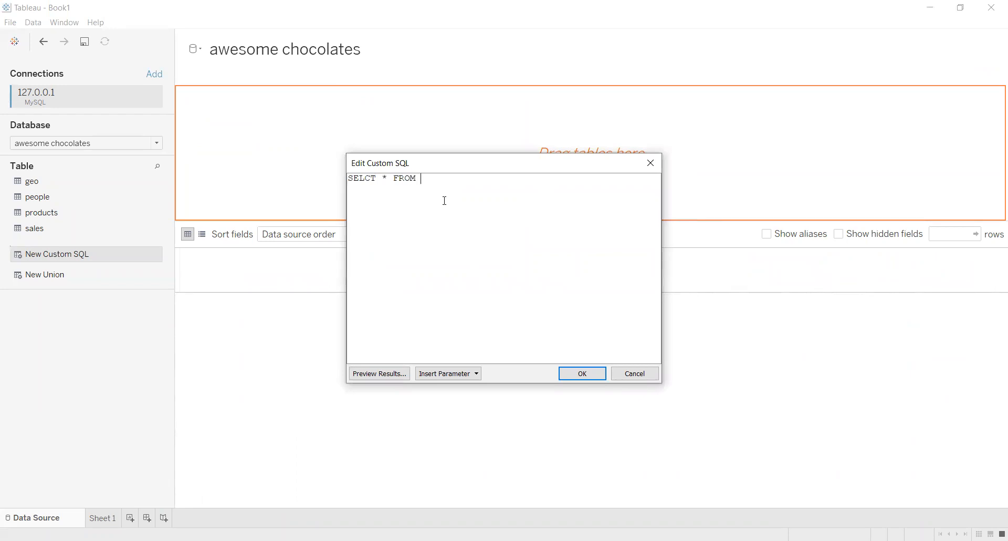
{"action": "type", "text": "`aw"}
{"action": "key", "text": "BackSpace"}
{"action": "key", "text": "BackSpace"}
{"action": "type", "text": "awesome chocolates`.sales"}
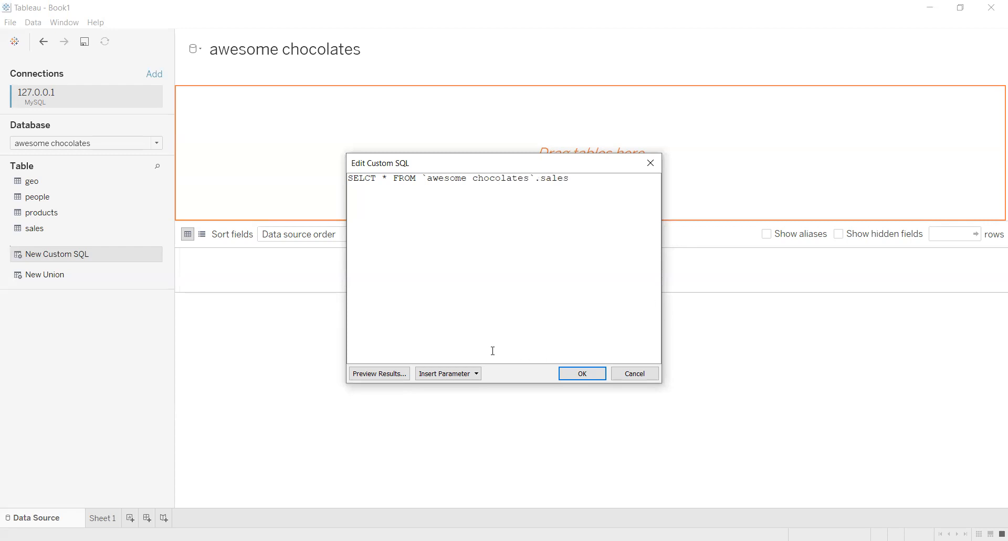
{"action": "left_click", "coordinate": [588, 373]}
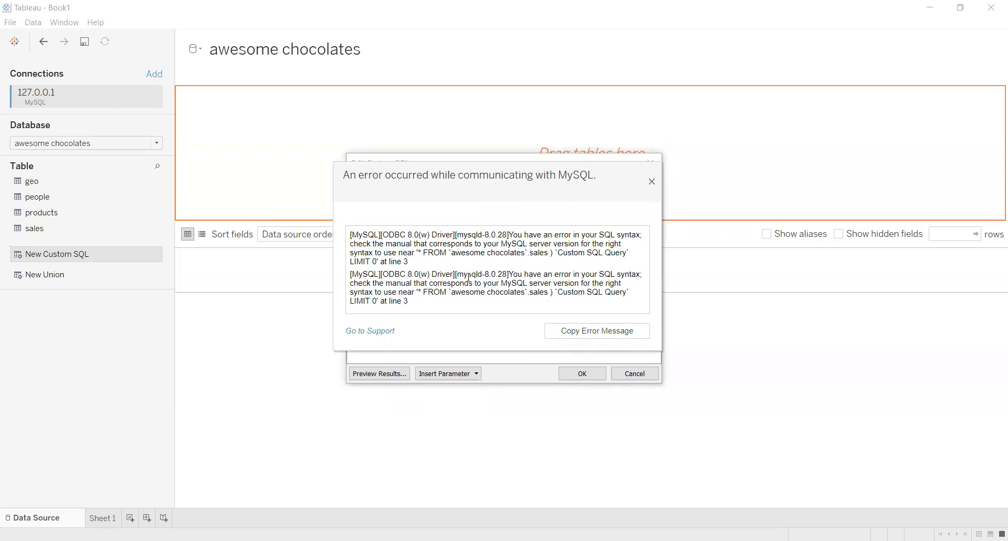
{"action": "left_click", "coordinate": [652, 181]}
{"action": "left_click_drag", "start_coordinate": [587, 187], "coordinate": [268, 182]}
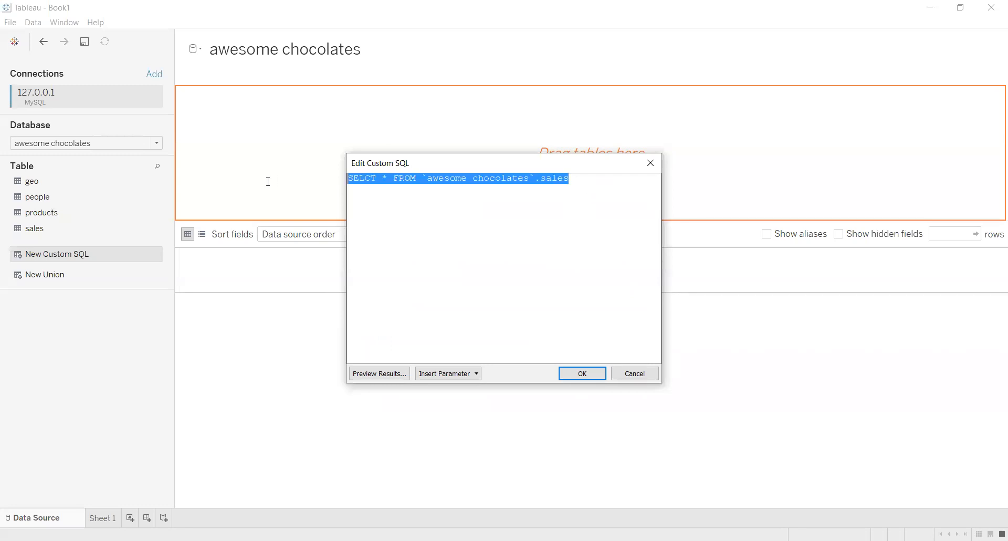
{"action": "left_click", "coordinate": [641, 372]}
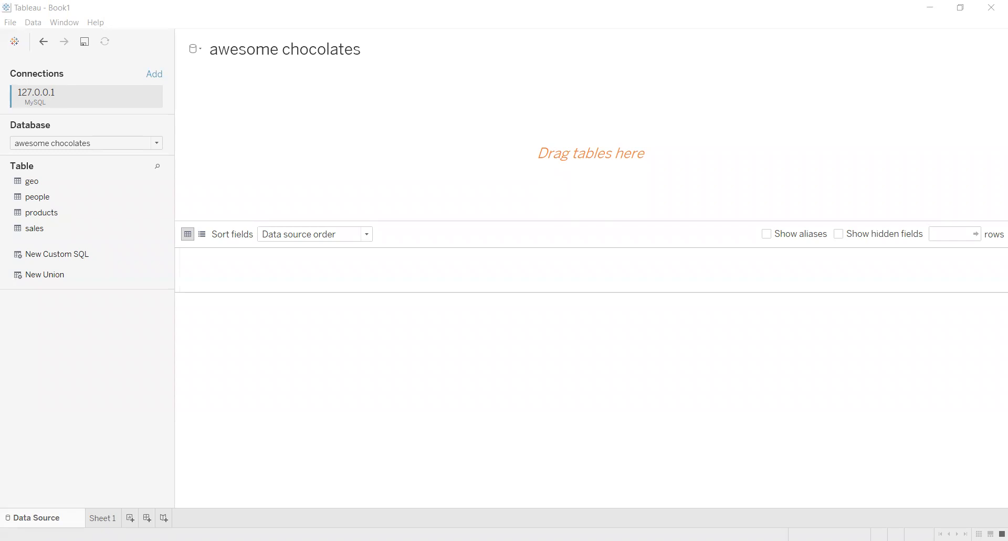
{"action": "left_click", "coordinate": [380, 45]}
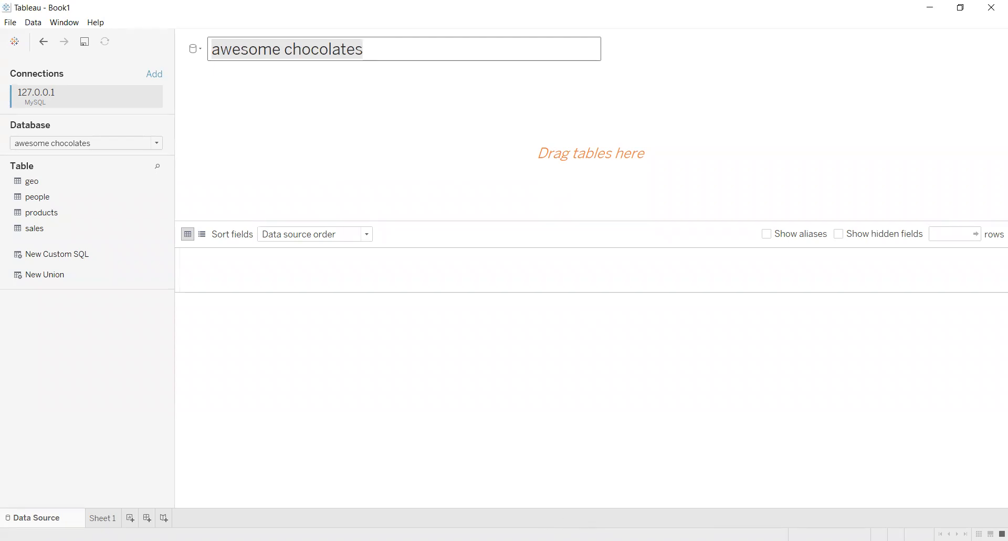
{"action": "key", "text": "alt+Tab"}
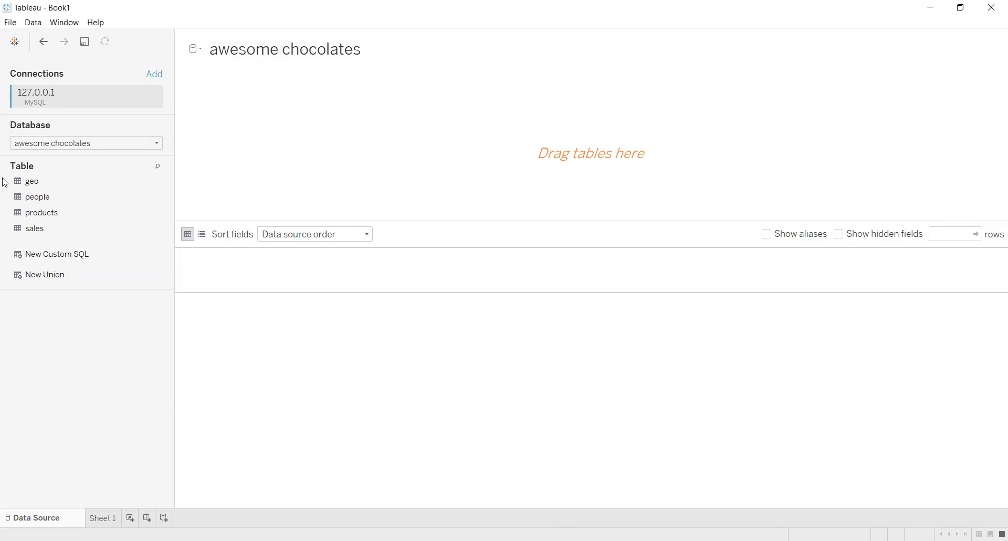
Add the custom SQL query SELECT * FROM sales to the data source, and preview its rows.
{"action": "left_click_drag", "start_coordinate": [59, 256], "coordinate": [303, 142]}
{"action": "left_click_drag", "start_coordinate": [63, 255], "coordinate": [259, 125]}
{"action": "type", "text": "SEL"}
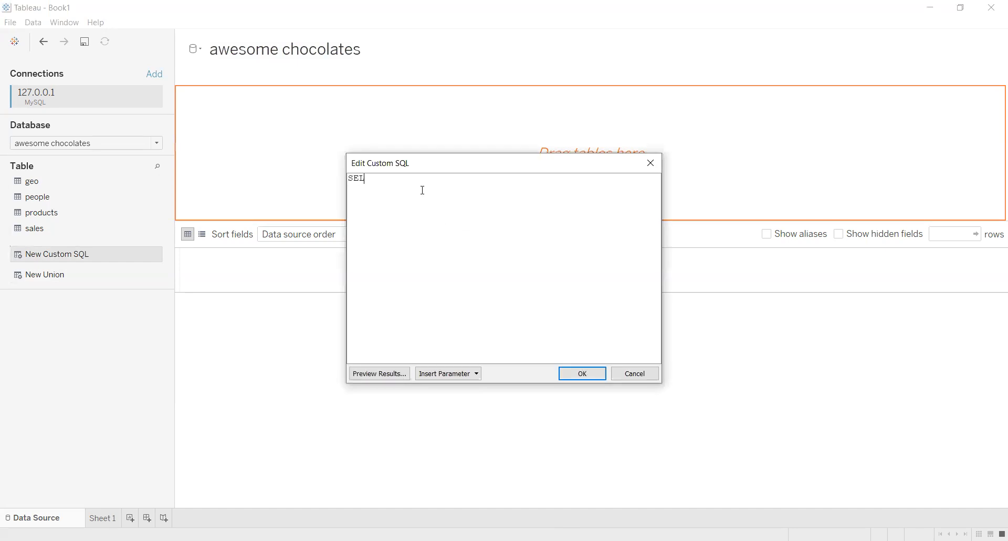
{"action": "type", "text": "ECT * FROM `awesome chocolates"}
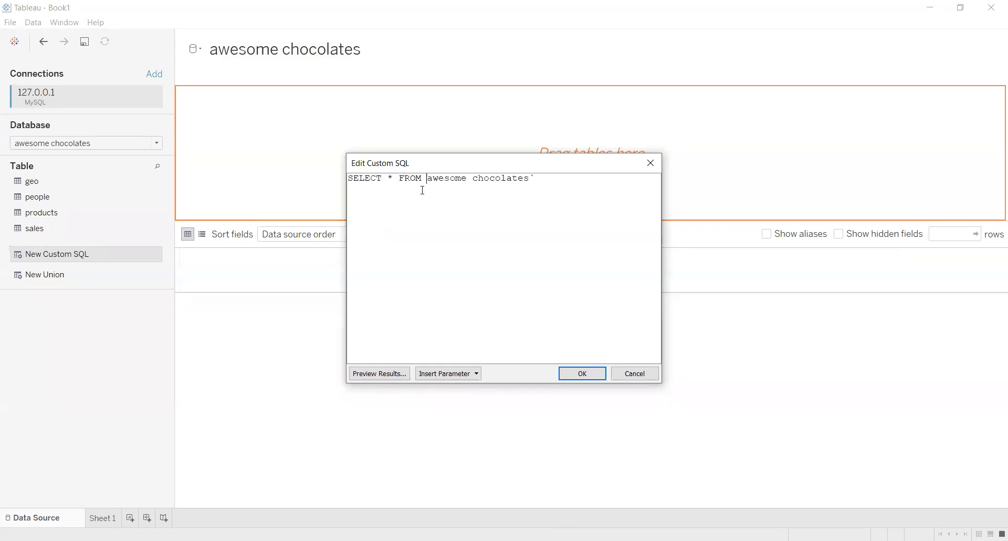
{"action": "type", "text": "`"}
{"action": "key", "text": "BackSpace"}
{"action": "type", "text": "`"}
{"action": "key", "text": "BackSpace"}
{"action": "key", "text": "BackSpace"}
{"action": "key", "text": "BackSpace"}
{"action": "key", "text": "BackSpace"}
{"action": "key", "text": "BackSpace"}
{"action": "key", "text": "BackSpace"}
{"action": "key", "text": "BackSpace"}
{"action": "key", "text": "BackSpace"}
{"action": "key", "text": "BackSpace"}
{"action": "key", "text": "BackSpace"}
{"action": "key", "text": "BackSpace"}
{"action": "key", "text": "BackSpace"}
{"action": "key", "text": "BackSpace"}
{"action": "key", "text": "BackSpace"}
{"action": "key", "text": "BackSpace"}
{"action": "key", "text": "BackSpace"}
{"action": "key", "text": "BackSpace"}
{"action": "key", "text": "BackSpace"}
{"action": "type", "text": "sales"}
{"action": "left_click", "coordinate": [591, 374]}
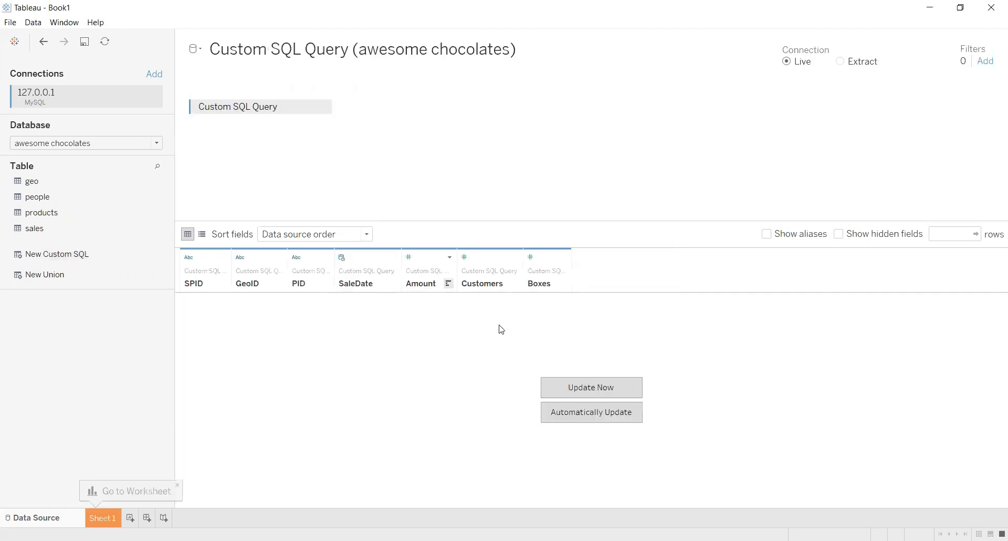
{"action": "left_click", "coordinate": [545, 385]}
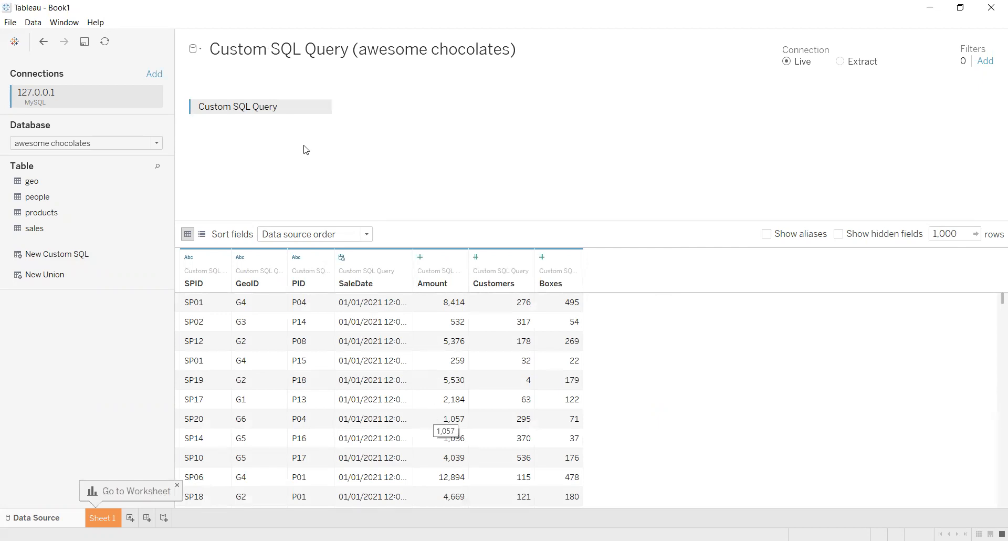
Rename the custom SQL query as Sales and join the geo table to it, with the joined rows previewed.
{"action": "type", "text": "Sales"}
{"action": "key", "text": "Return"}
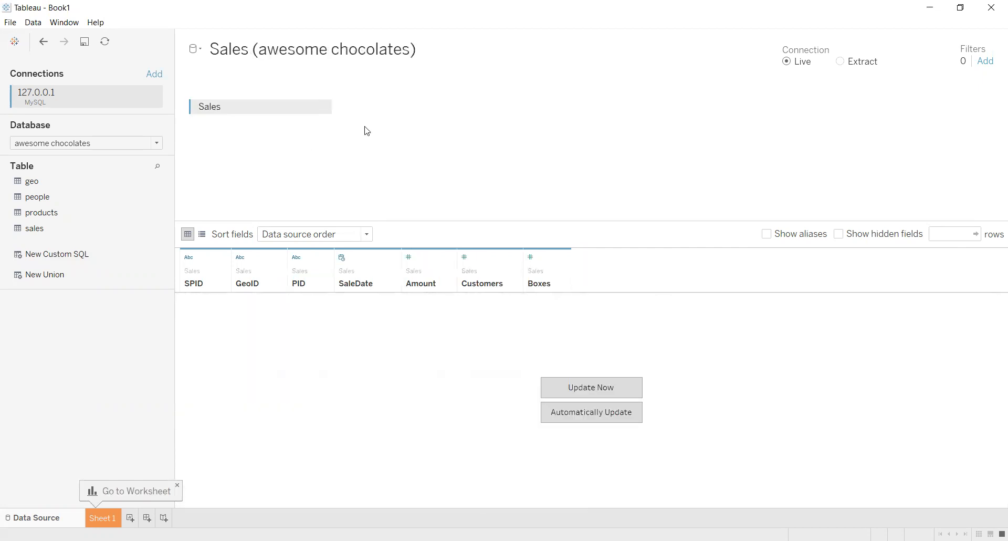
{"action": "left_click", "coordinate": [595, 395]}
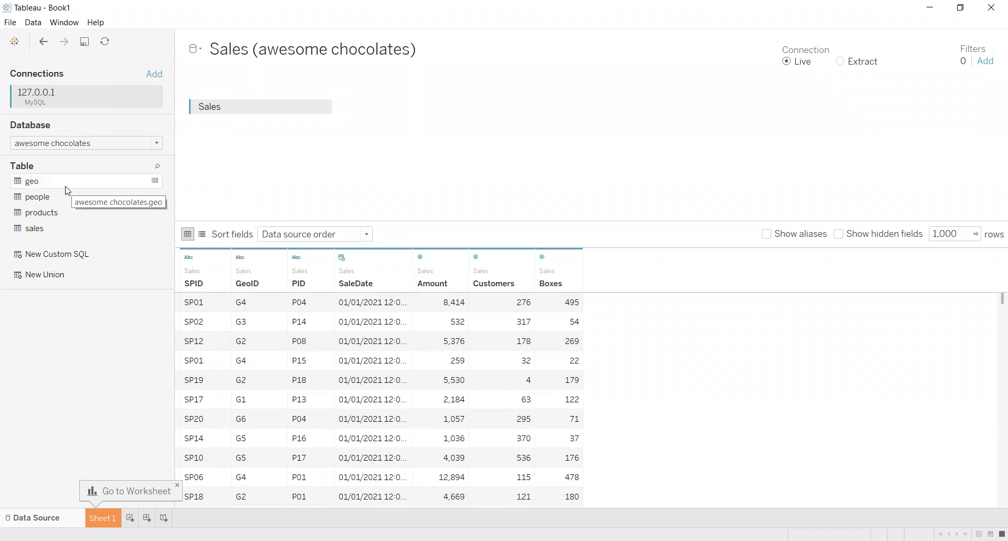
{"action": "left_click_drag", "start_coordinate": [67, 190], "coordinate": [459, 134]}
{"action": "left_click", "coordinate": [597, 383]}
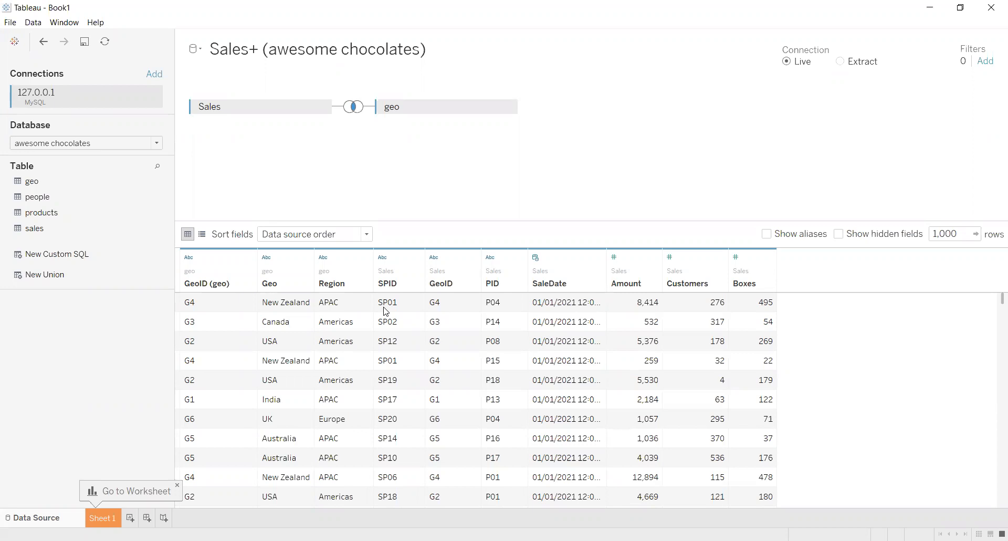
Build a bar chart on Sheet 1 with Region as columns and the sum of Amount as rows.
{"action": "left_click", "coordinate": [105, 519]}
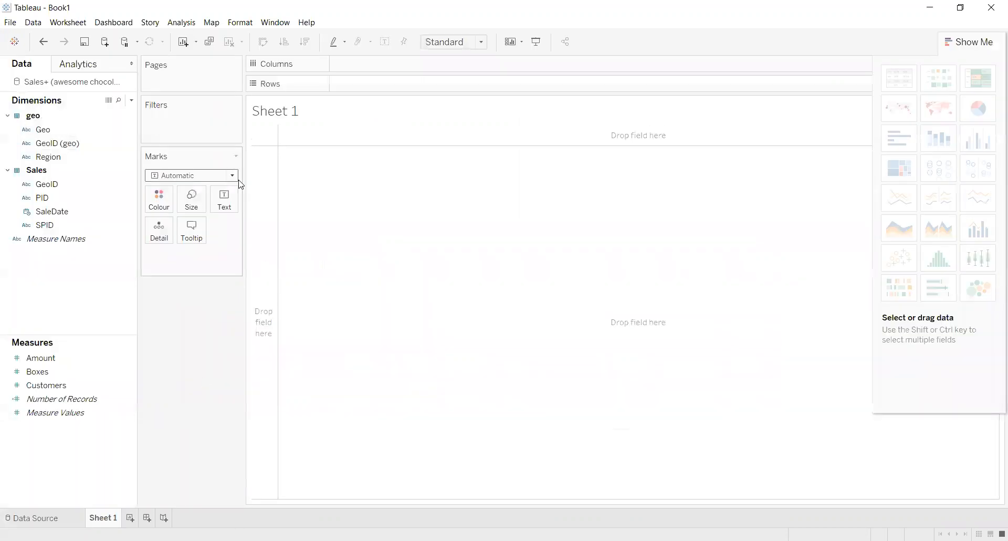
{"action": "left_click", "coordinate": [59, 156]}
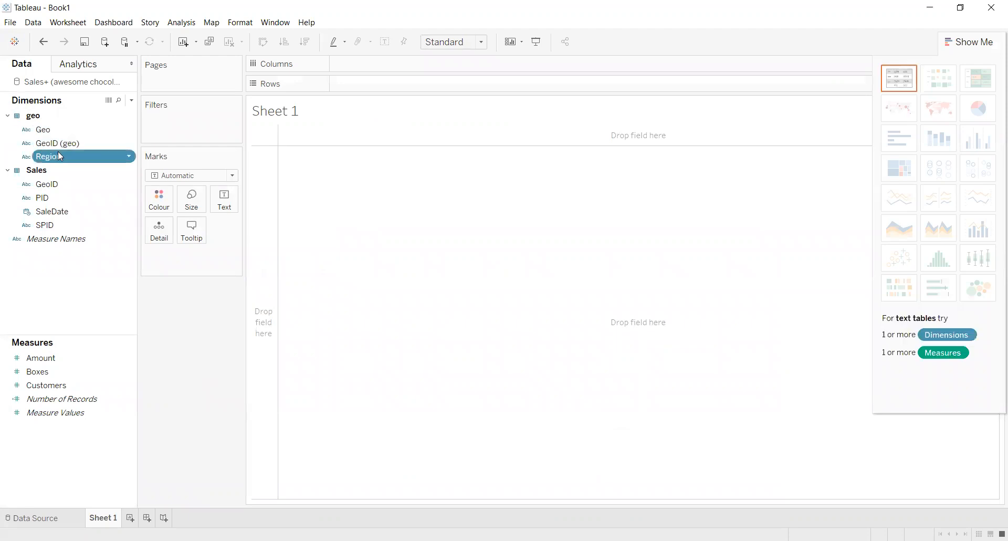
{"action": "double_click", "coordinate": [57, 152]}
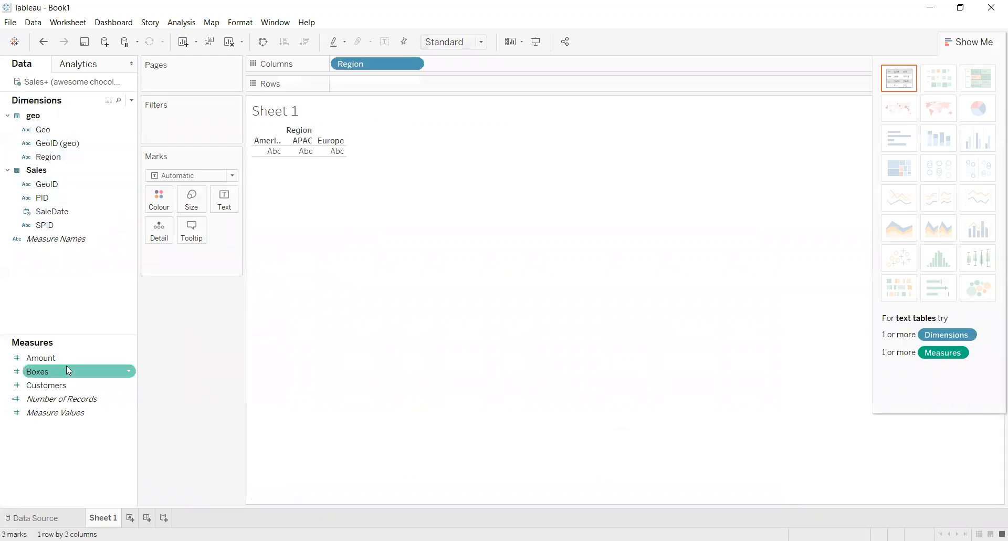
{"action": "left_click_drag", "start_coordinate": [58, 357], "coordinate": [376, 200]}
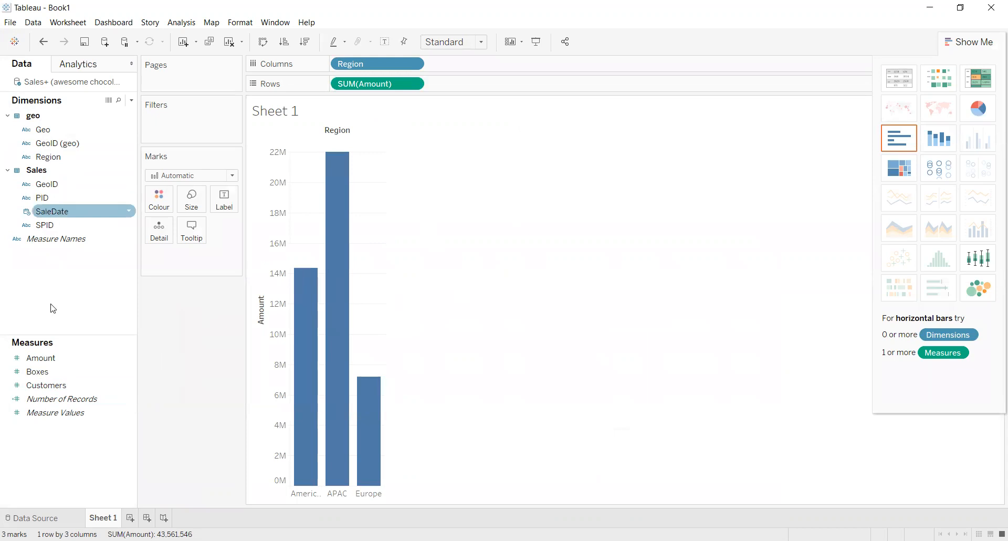
Label the bars with the sum of Amount and colour them by Geo.
{"action": "left_click", "coordinate": [62, 357]}
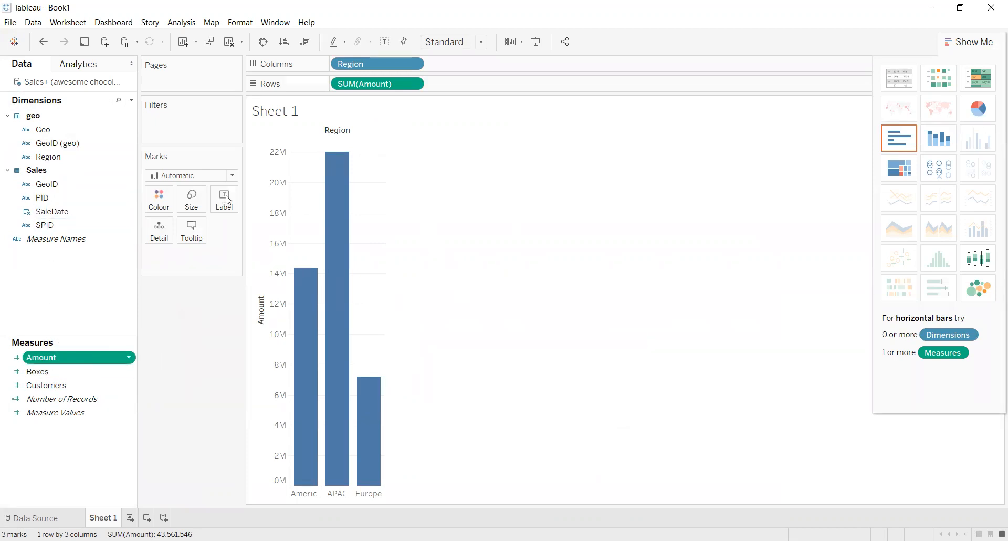
{"action": "left_click_drag", "start_coordinate": [228, 200], "coordinate": [228, 200]}
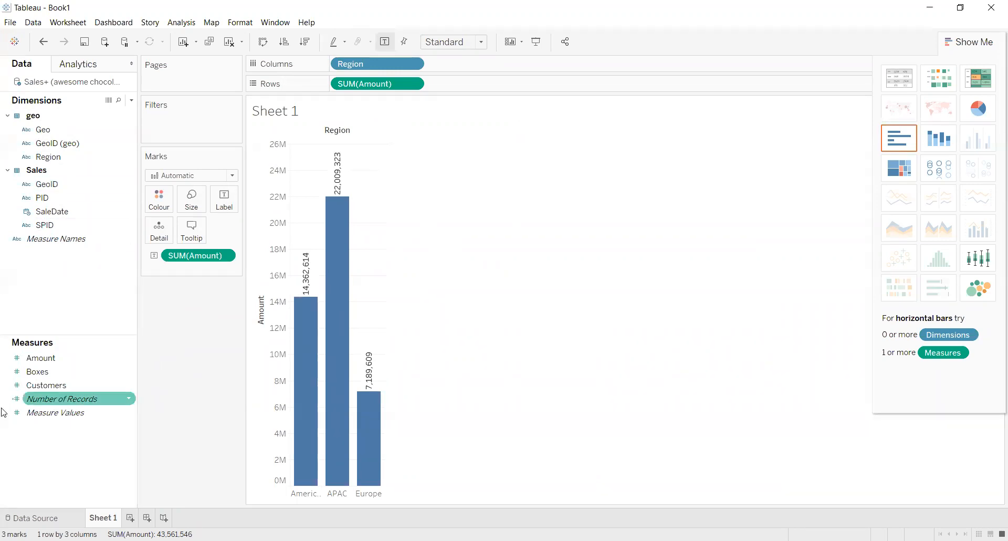
{"action": "left_click", "coordinate": [57, 130]}
{"action": "left_click_drag", "start_coordinate": [57, 130], "coordinate": [174, 203]}
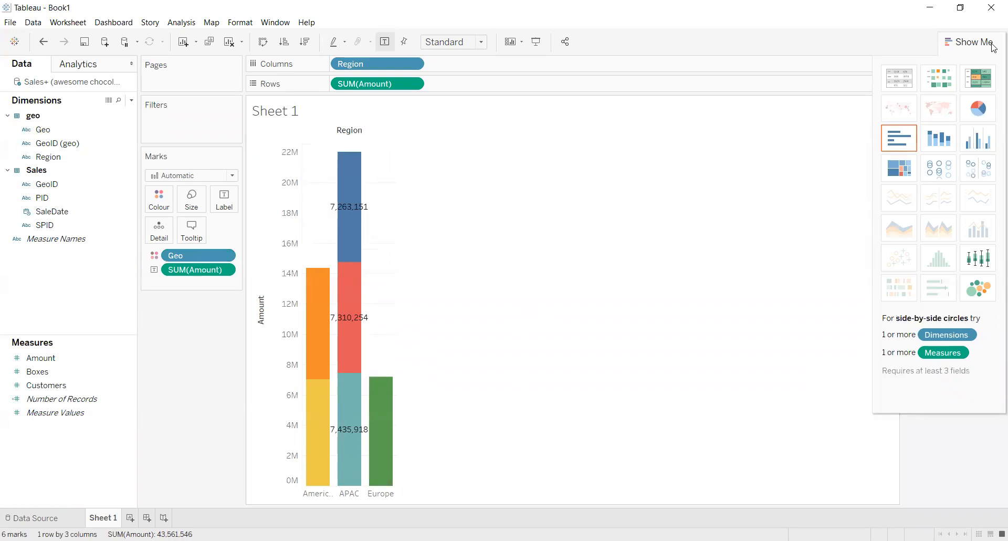
{"action": "mouse_move", "coordinate": [351, 198]}
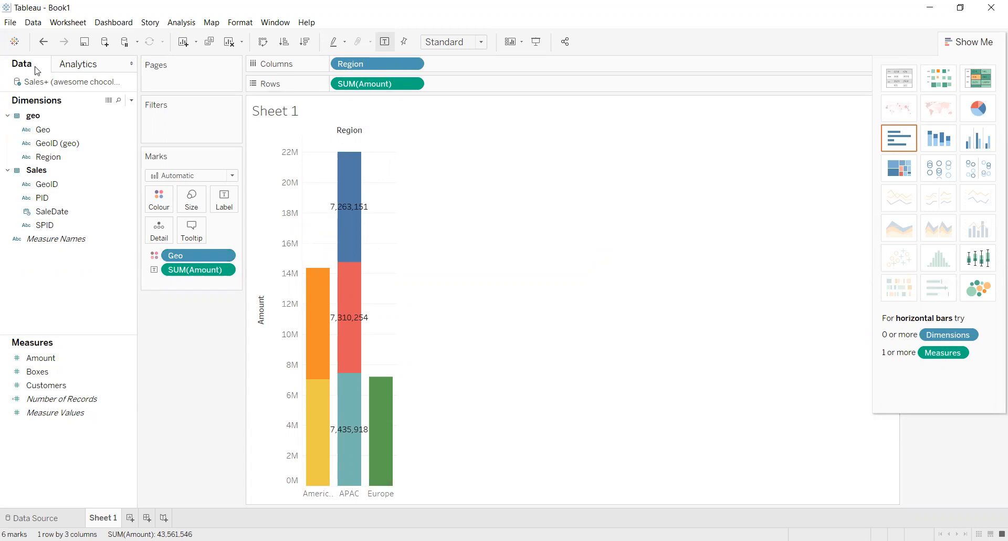
{"action": "left_click", "coordinate": [92, 69]}
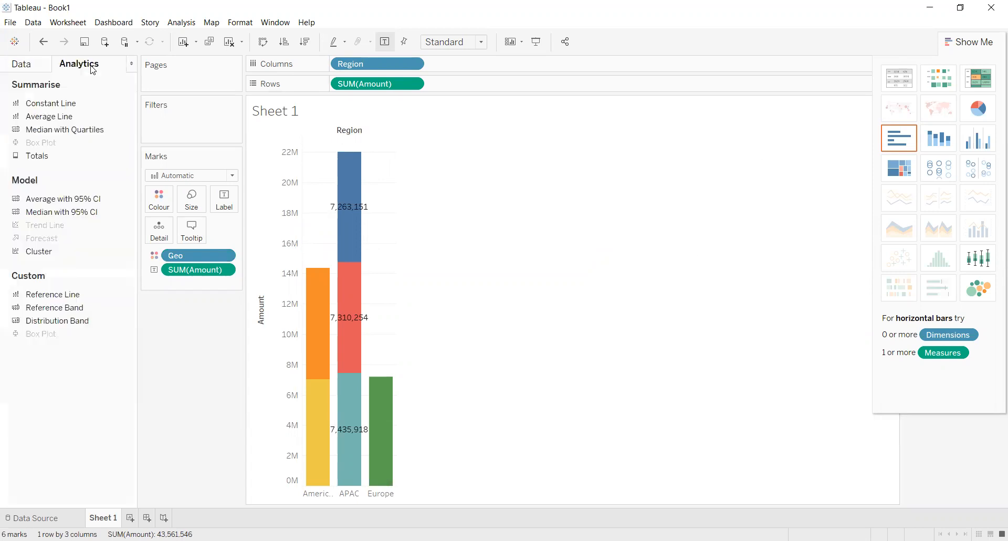
{"action": "left_click", "coordinate": [16, 72]}
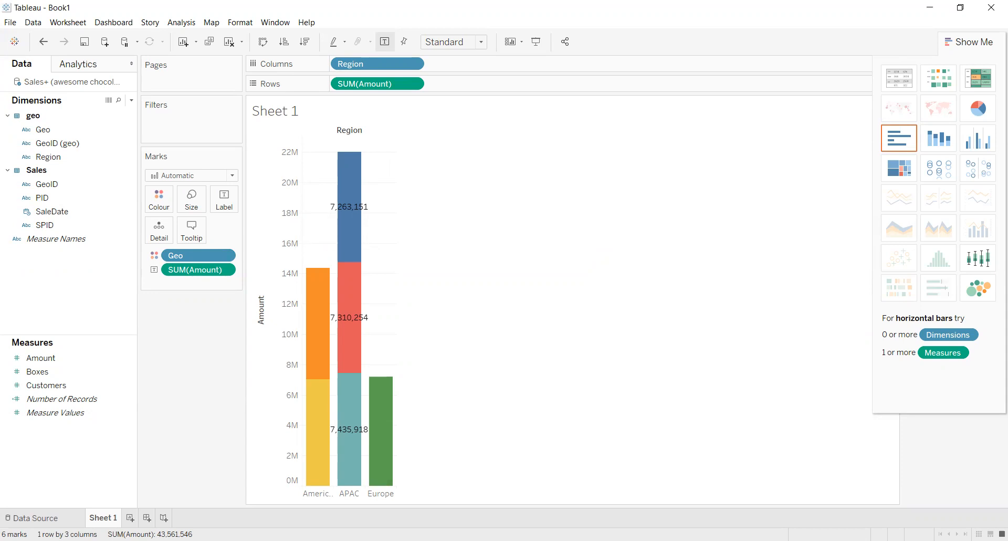
Add a Microsoft SQL Server connection to the local SQLEXPRESS server in the data source, signing in with Windows Authentication.
{"action": "left_click", "coordinate": [37, 518]}
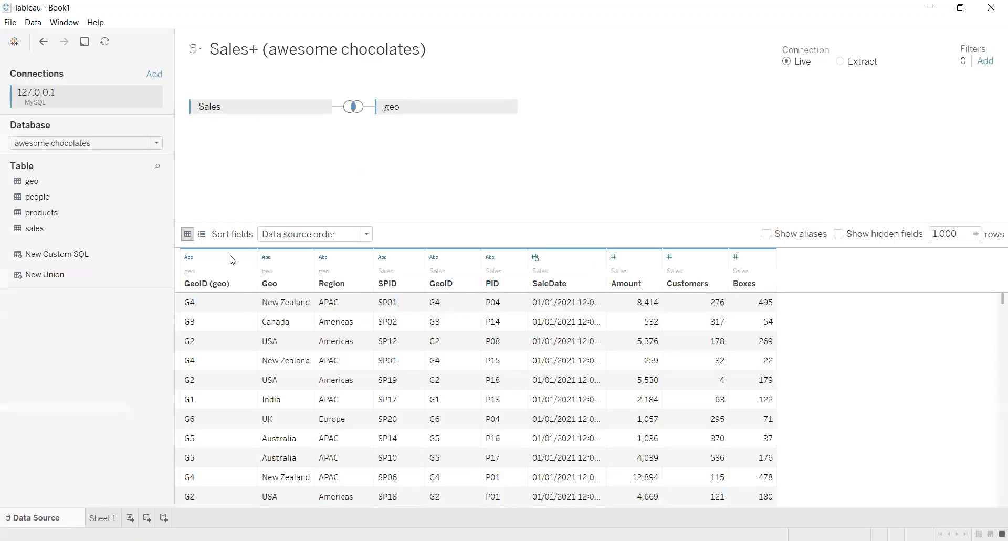
{"action": "left_click", "coordinate": [155, 73]}
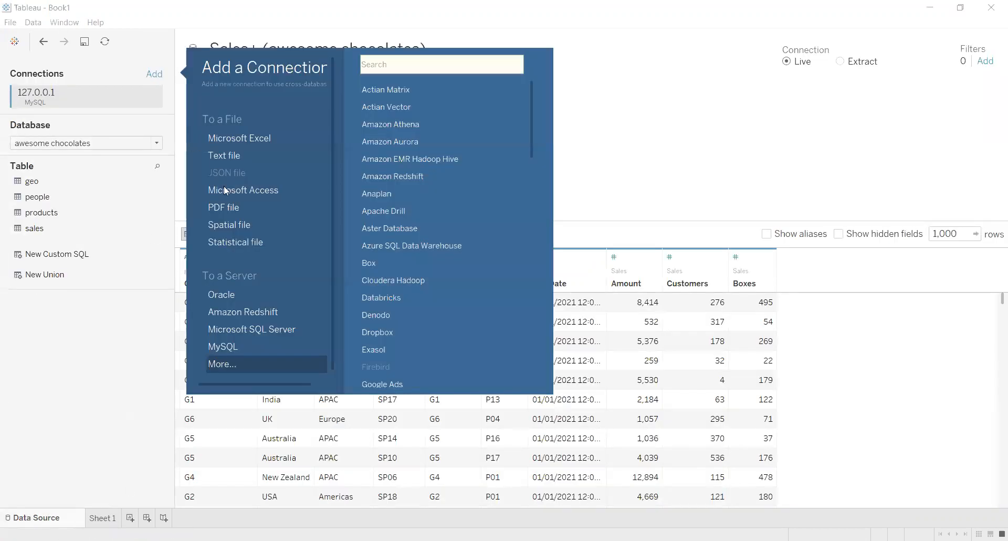
{"action": "left_click", "coordinate": [243, 330]}
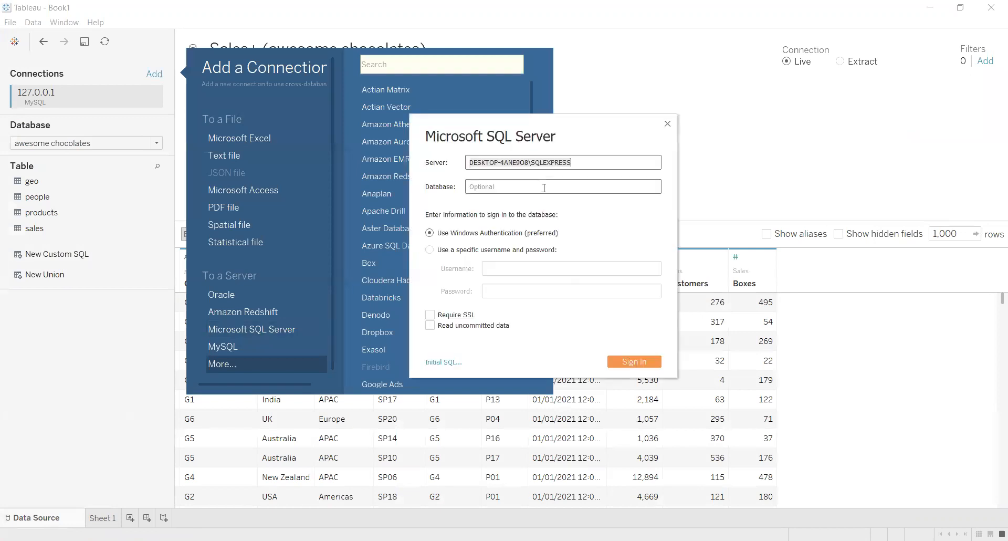
{"action": "left_click", "coordinate": [596, 164]}
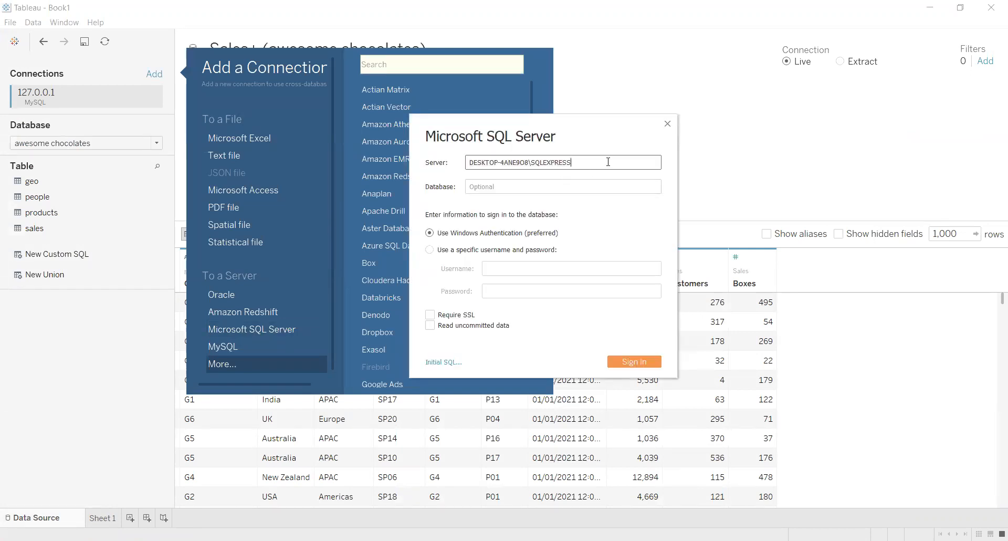
{"action": "left_click_drag", "start_coordinate": [608, 162], "coordinate": [387, 150]}
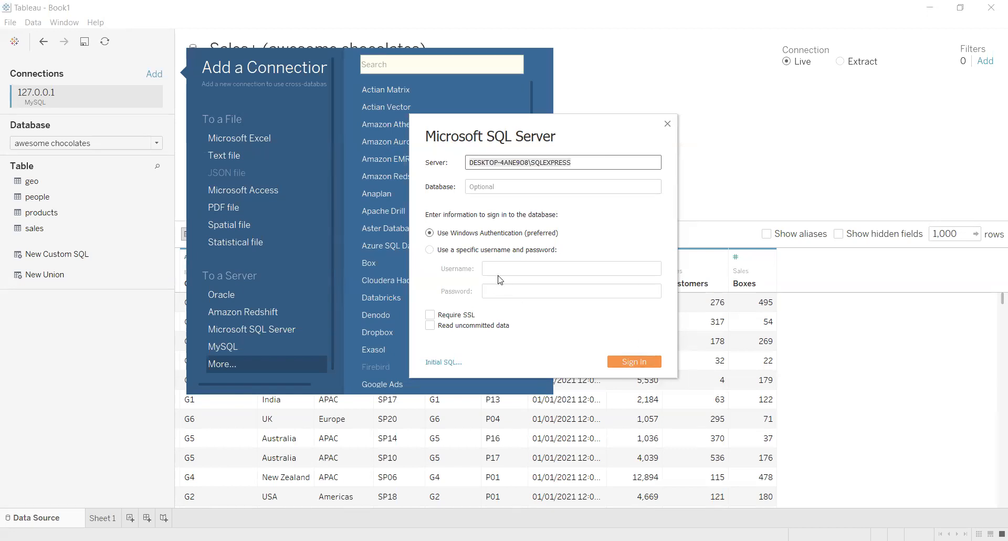
{"action": "left_click", "coordinate": [467, 250]}
{"action": "left_click", "coordinate": [504, 270]}
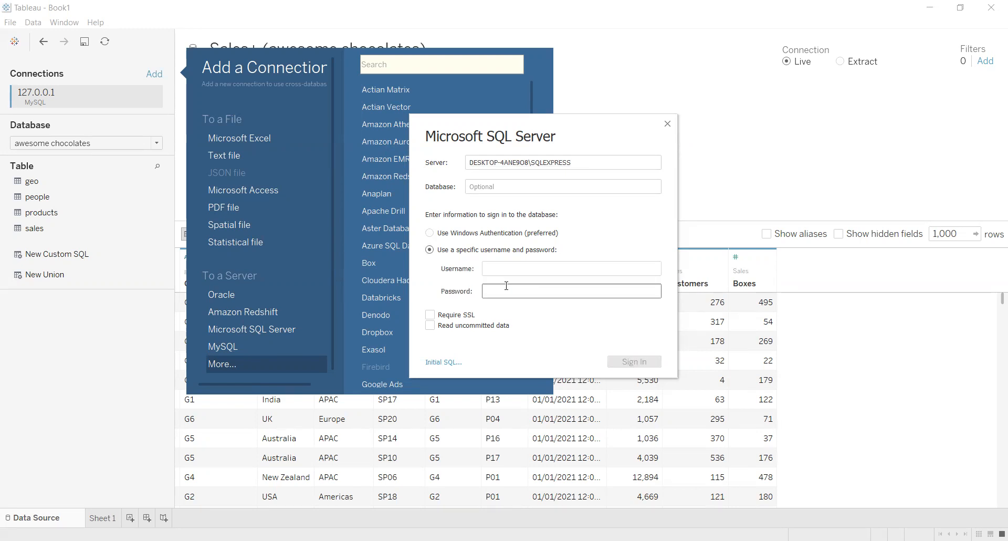
{"action": "left_click", "coordinate": [430, 234]}
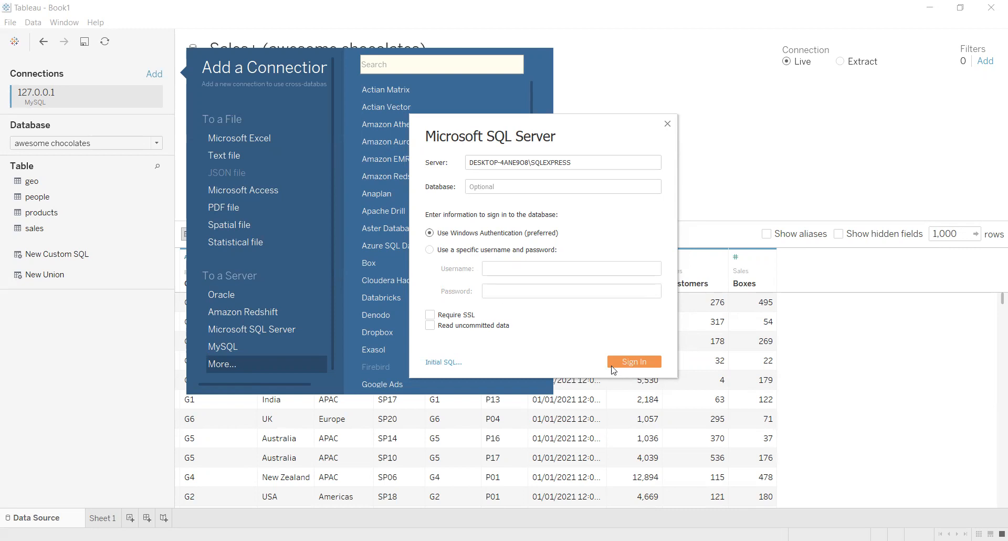
{"action": "left_click", "coordinate": [624, 362]}
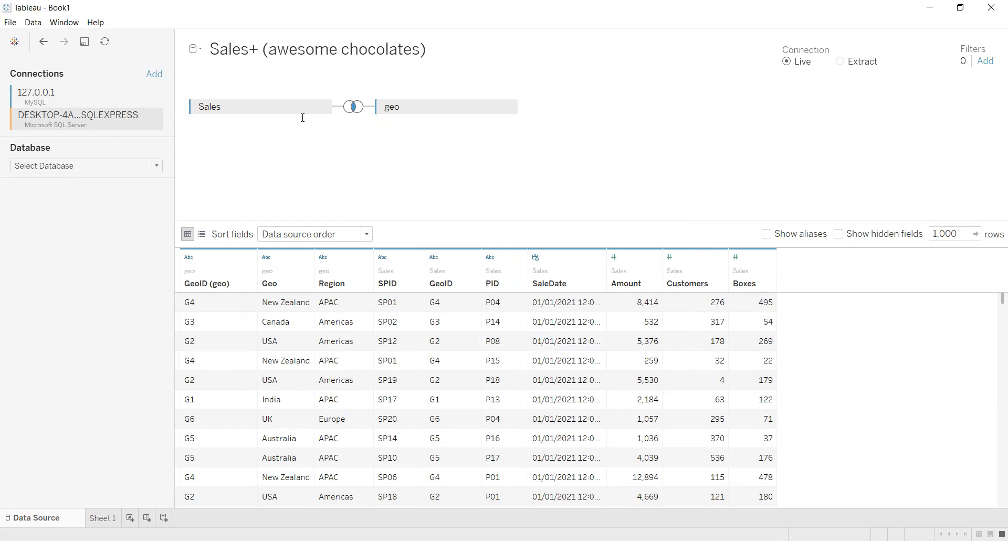
Remove the joined Sales and geo tables from the data source and select the Northwind database on the SQL Server connection.
{"action": "left_click", "coordinate": [324, 108]}
{"action": "left_click", "coordinate": [358, 151]}
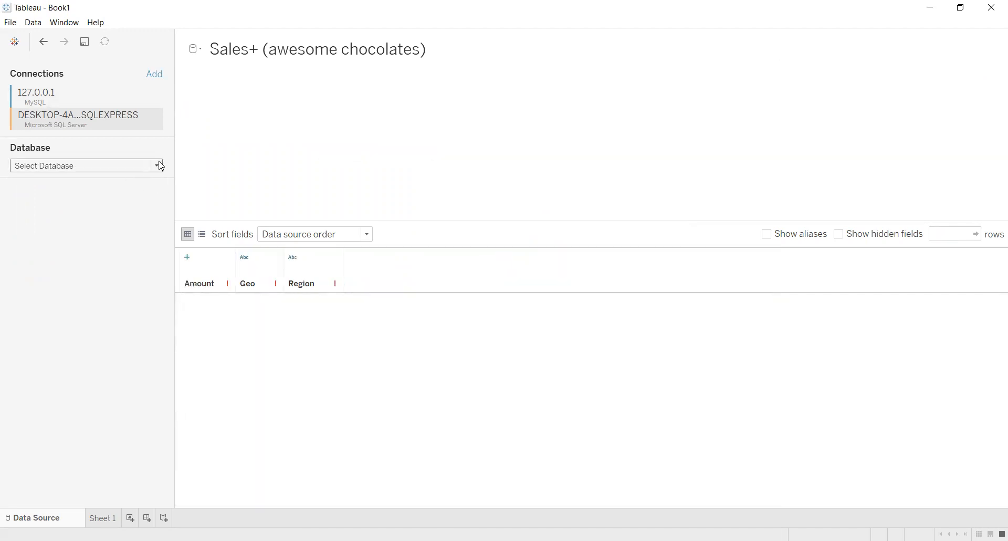
{"action": "left_click", "coordinate": [157, 166]}
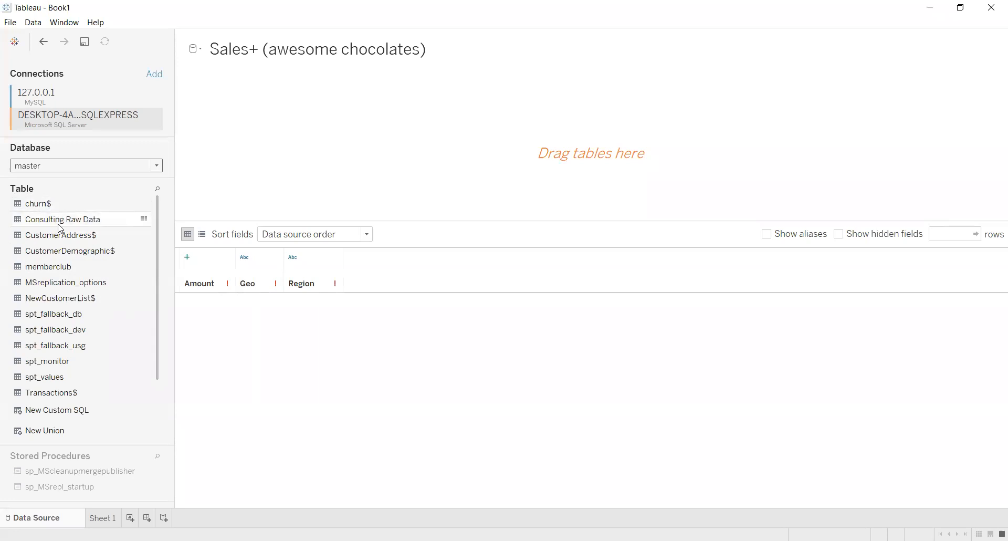
{"action": "left_click", "coordinate": [110, 167]}
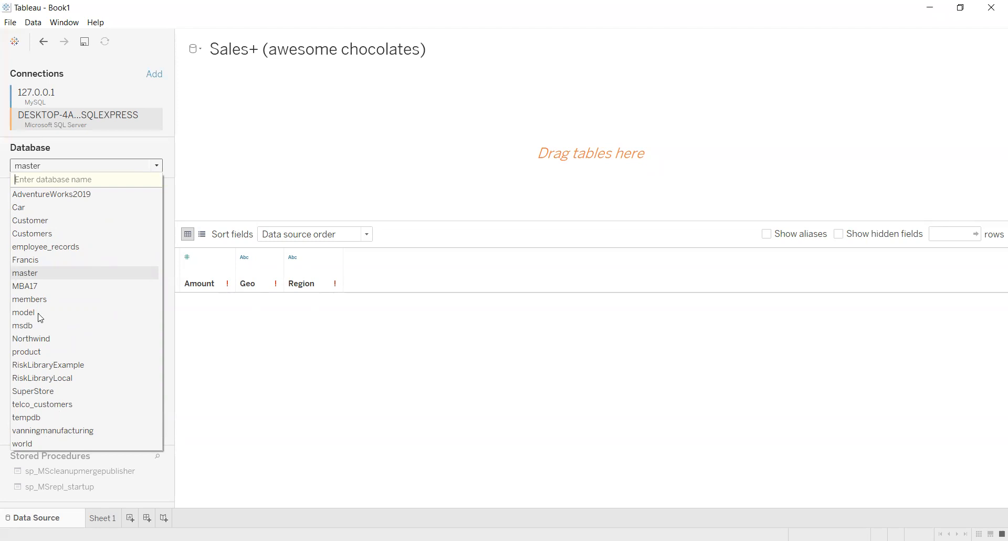
{"action": "left_click", "coordinate": [47, 340]}
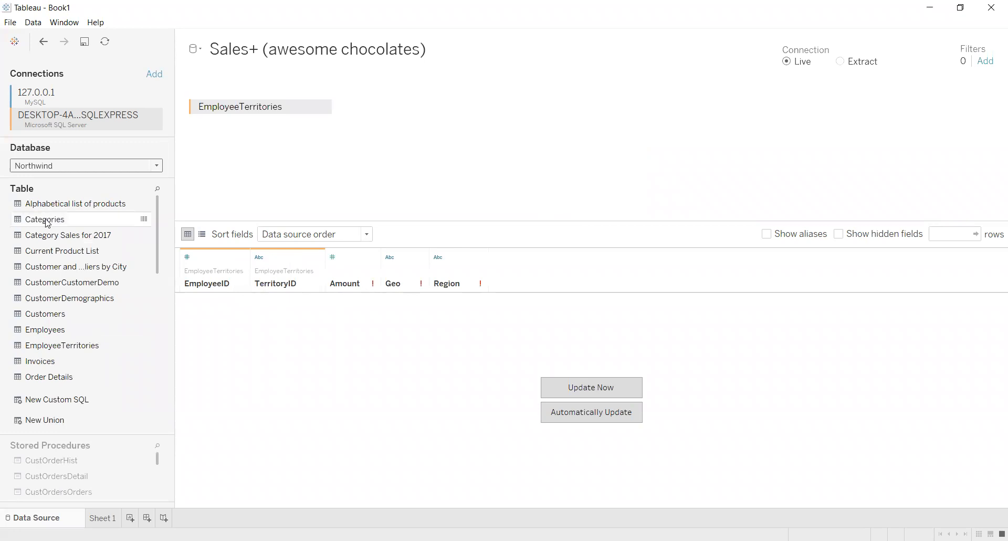
Preview the rows of the EmployeeTerritories table and remove the table from the data source.
{"action": "left_click", "coordinate": [552, 390]}
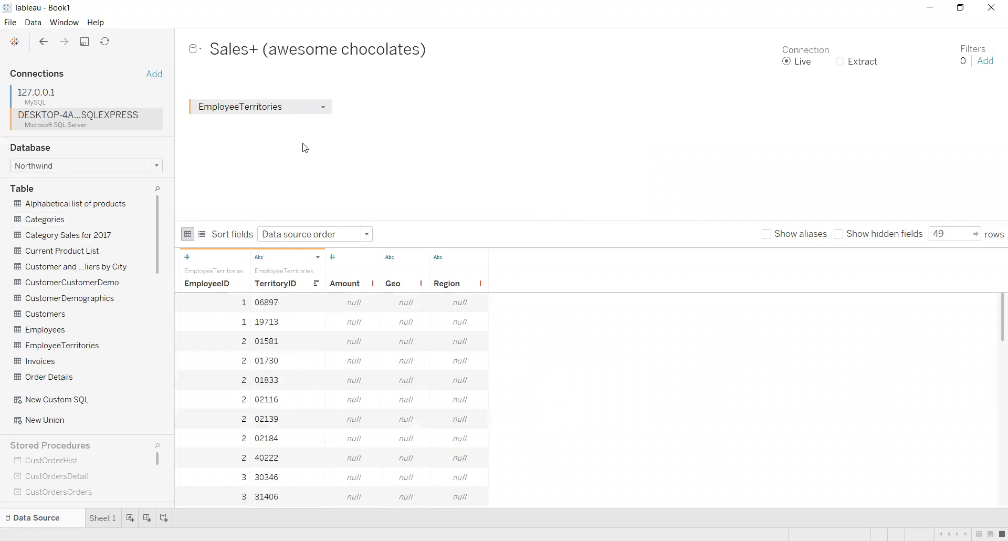
{"action": "left_click", "coordinate": [322, 106]}
{"action": "left_click", "coordinate": [341, 149]}
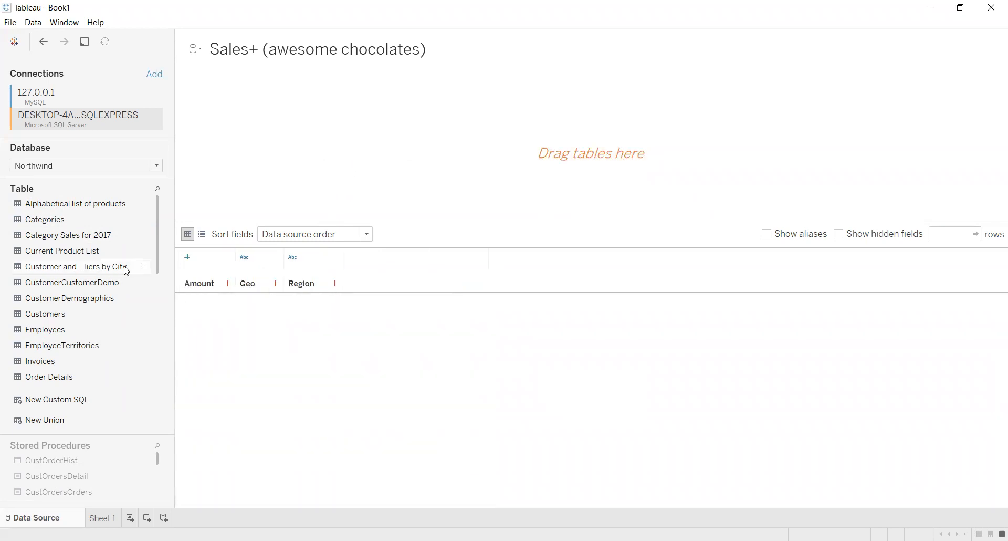
Add the custom SQL query SELECT * FROM orders to the data source, and preview its rows.
{"action": "left_click_drag", "start_coordinate": [157, 210], "coordinate": [159, 240]}
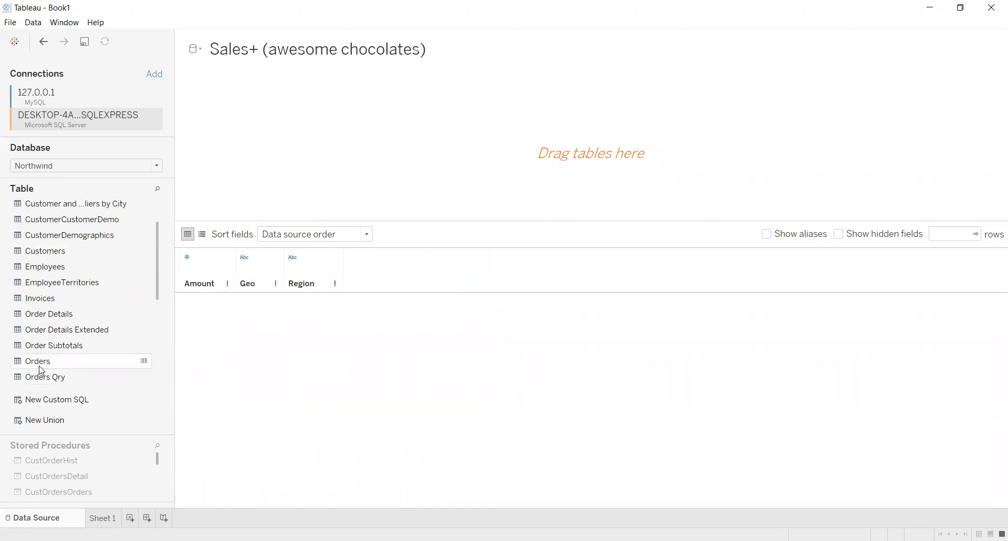
{"action": "left_click_drag", "start_coordinate": [55, 401], "coordinate": [334, 152]}
{"action": "type", "text": "SELECT * FRO"}
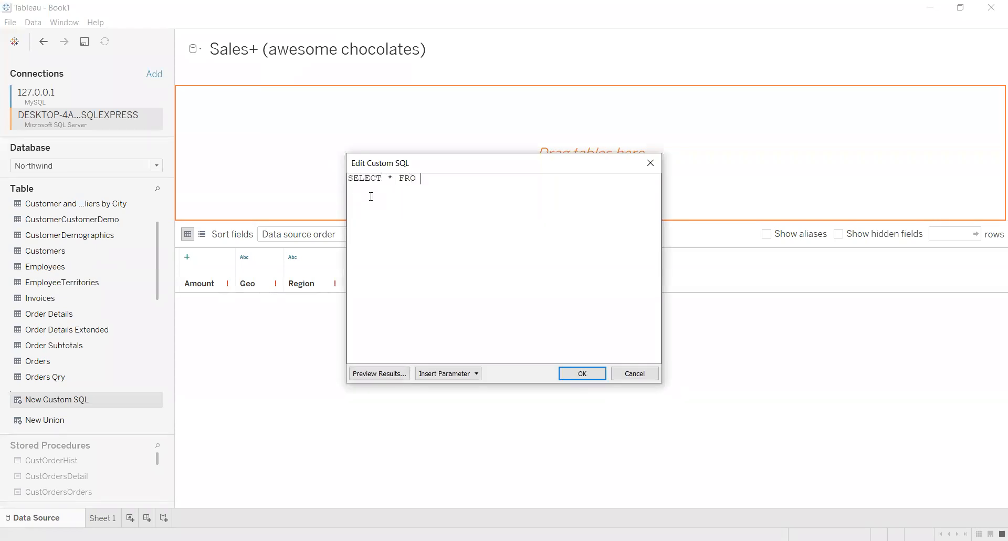
{"action": "key", "text": "BackSpace"}
{"action": "type", "text": "M orders"}
{"action": "left_click", "coordinate": [569, 370]}
{"action": "left_click", "coordinate": [581, 394]}
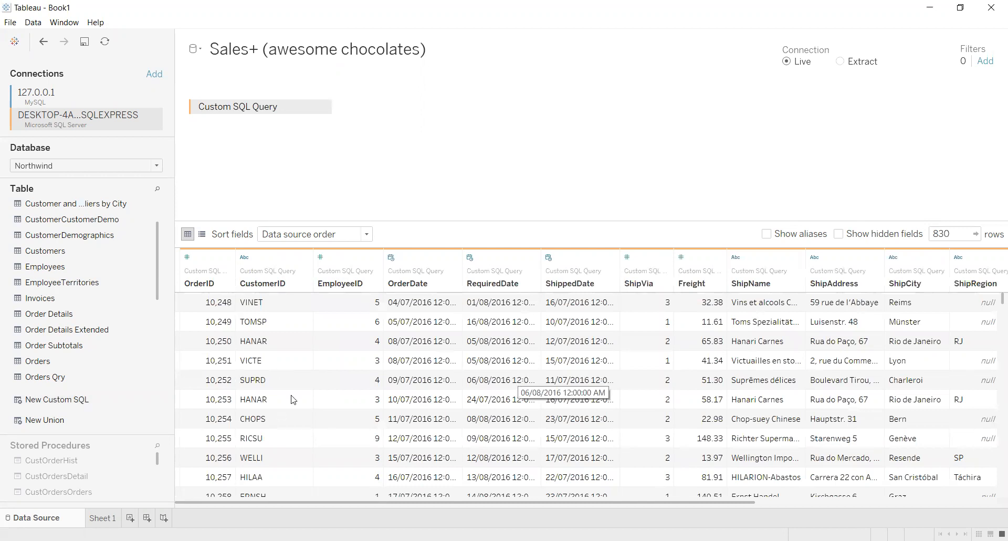
Draft SELECT CustomerID, ShipCity, in a second custom SQL query, copy the text and cancel that query.
{"action": "left_click_drag", "start_coordinate": [49, 405], "coordinate": [410, 174]}
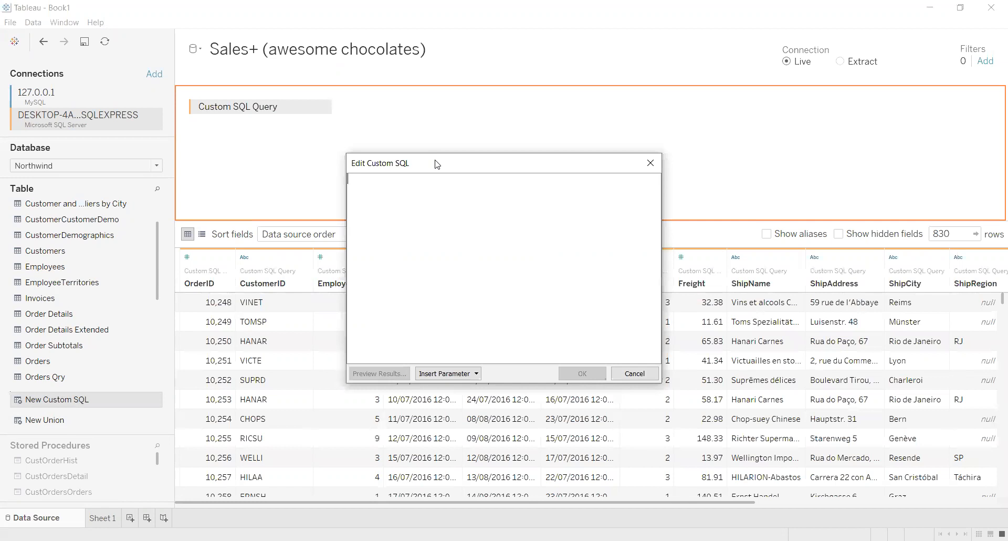
{"action": "left_click_drag", "start_coordinate": [436, 164], "coordinate": [544, 320]}
{"action": "type", "text": "SELECT "}
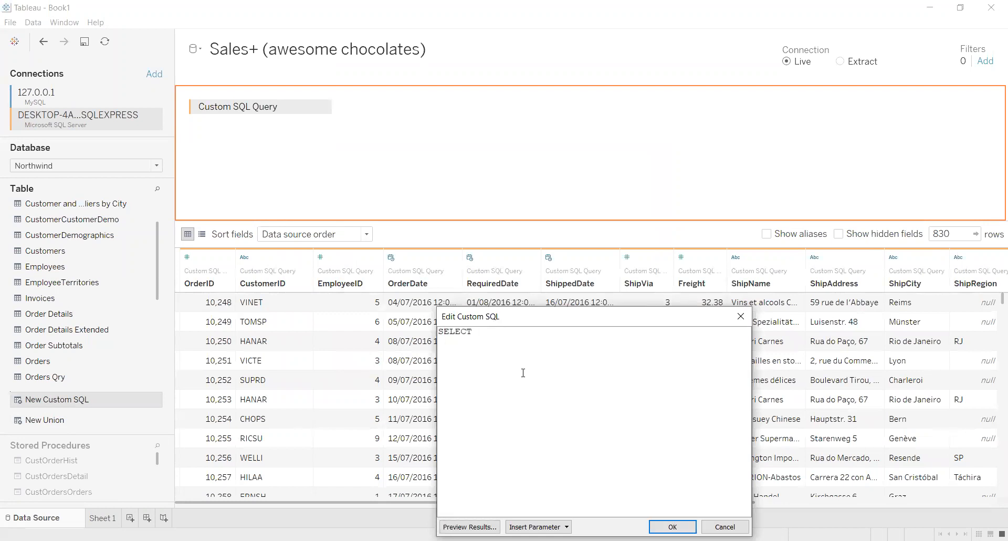
{"action": "type", "text": " CustomerID"}
{"action": "left_click_drag", "start_coordinate": [626, 324], "coordinate": [471, 273]}
{"action": "type", "text": "S"}
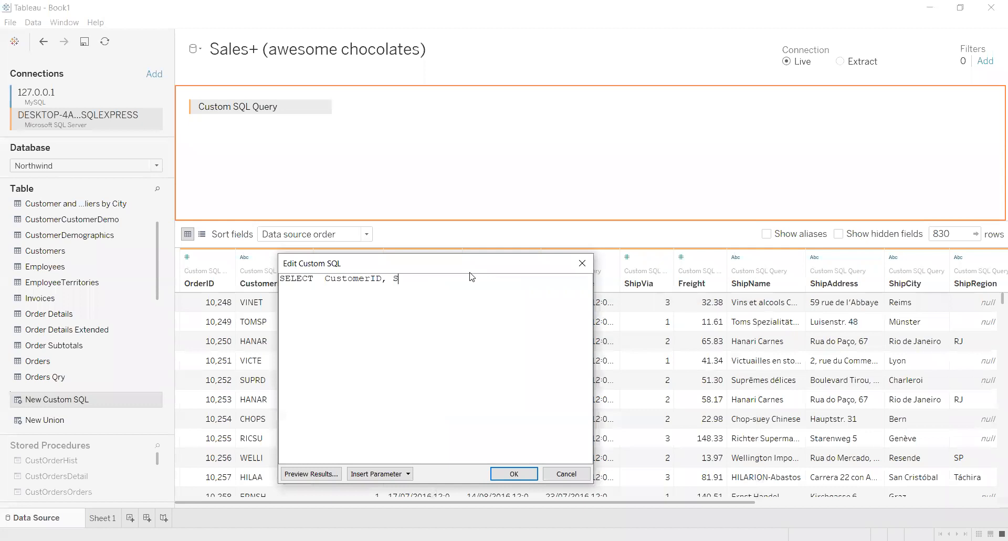
{"action": "type", "text": "hipCity,"}
{"action": "left_click", "coordinate": [665, 499]}
{"action": "key", "text": "ctrl+a"}
{"action": "key", "text": "ctrl+c"}
{"action": "key", "text": "BackSpace"}
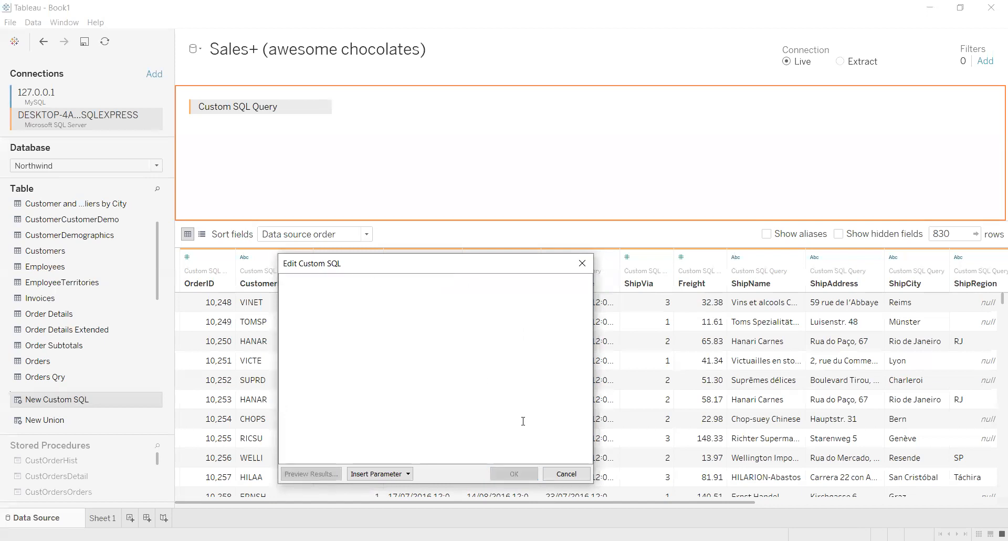
{"action": "left_click", "coordinate": [566, 473]}
Remove the custom SQL query on the full orders table from the data source.
{"action": "left_click_drag", "start_coordinate": [743, 502], "coordinate": [993, 514]}
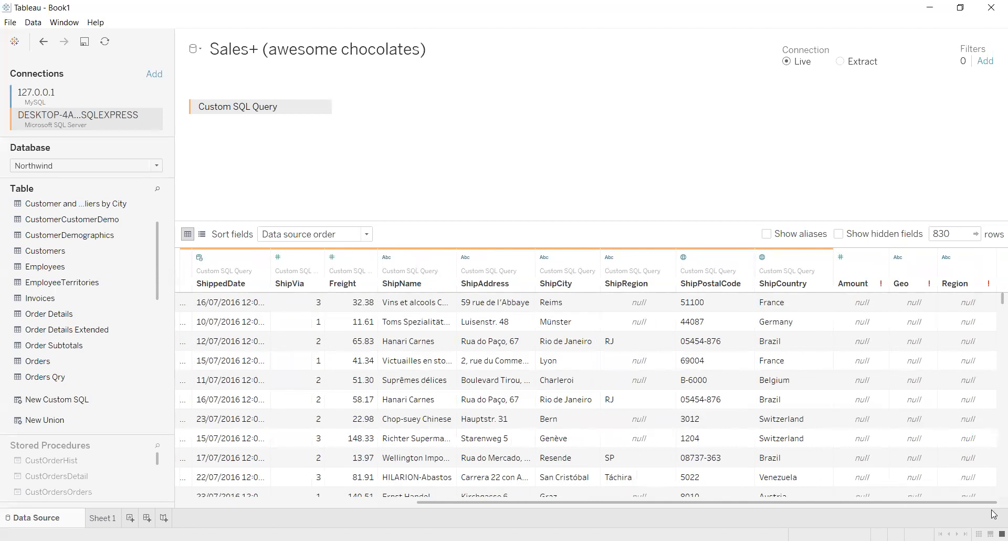
{"action": "scroll", "coordinate": [823, 299], "scroll_direction": "left", "scroll_amount": 7}
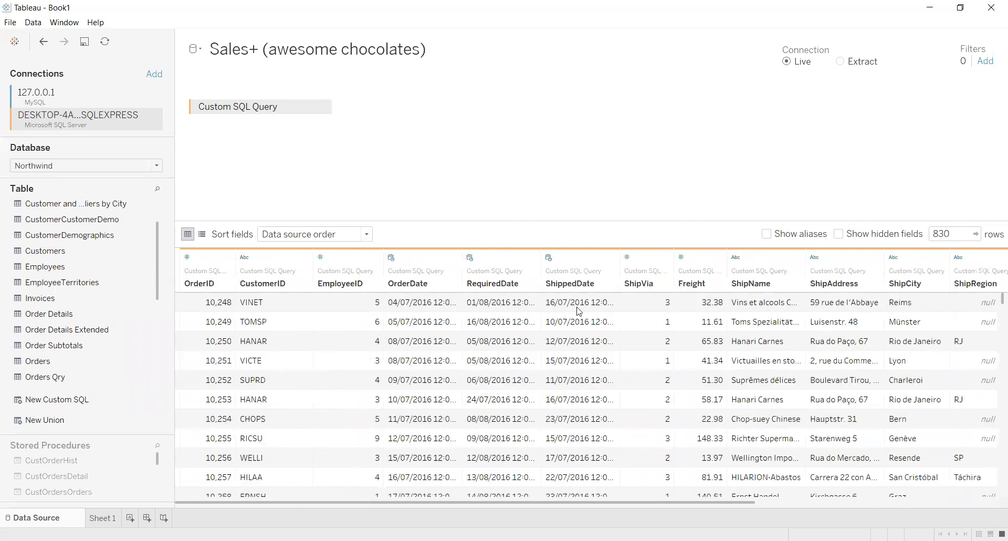
{"action": "left_click", "coordinate": [323, 108]}
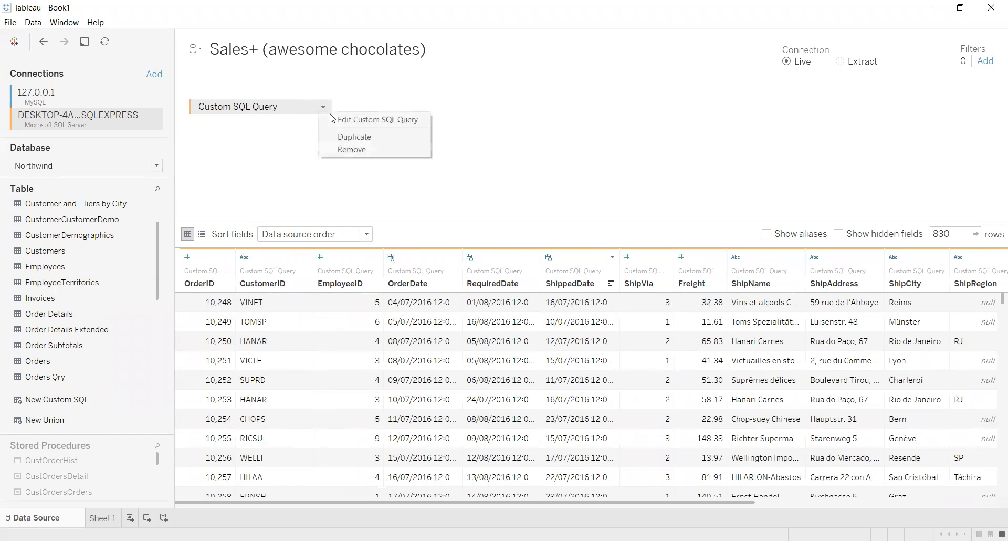
{"action": "left_click", "coordinate": [355, 151]}
Add a custom SQL query that selects CustomerID, ShipCity and ShipCountry from Orders, reusing the copied text, and preview its rows.
{"action": "left_click_drag", "start_coordinate": [67, 403], "coordinate": [436, 212]}
{"action": "key", "text": "ctrl+v"}
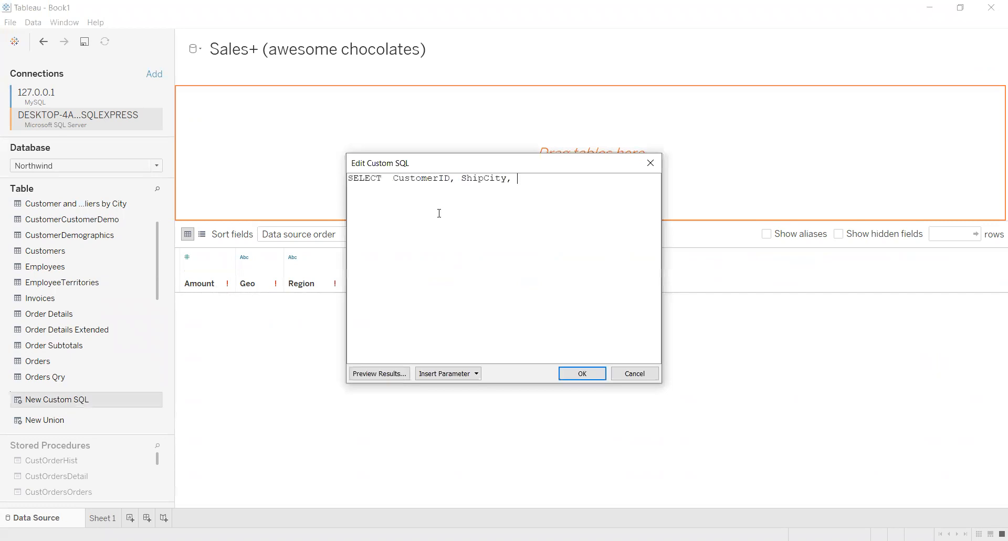
{"action": "type", "text": "Sh"}
{"action": "type", "text": "ipCountryu"}
{"action": "key", "text": "BackSpace"}
{"action": "key", "text": "Return"}
{"action": "type", "text": "Fr"}
{"action": "key", "text": "BackSpace"}
{"action": "key", "text": "BackSpace"}
{"action": "type", "text": "from"}
{"action": "key", "text": "BackSpace"}
{"action": "key", "text": "BackSpace"}
{"action": "key", "text": "BackSpace"}
{"action": "key", "text": "BackSpace"}
{"action": "key", "text": "BackSpace"}
{"action": "type", "text": "fro"}
{"action": "key", "text": "BackSpace"}
{"action": "key", "text": "BackSpace"}
{"action": "key", "text": "BackSpace"}
{"action": "type", "text": "FROM o"}
{"action": "key", "text": "BackSpace"}
{"action": "type", "text": "or"}
{"action": "key", "text": "BackSpace"}
{"action": "key", "text": "BackSpace"}
{"action": "type", "text": "Orders;"}
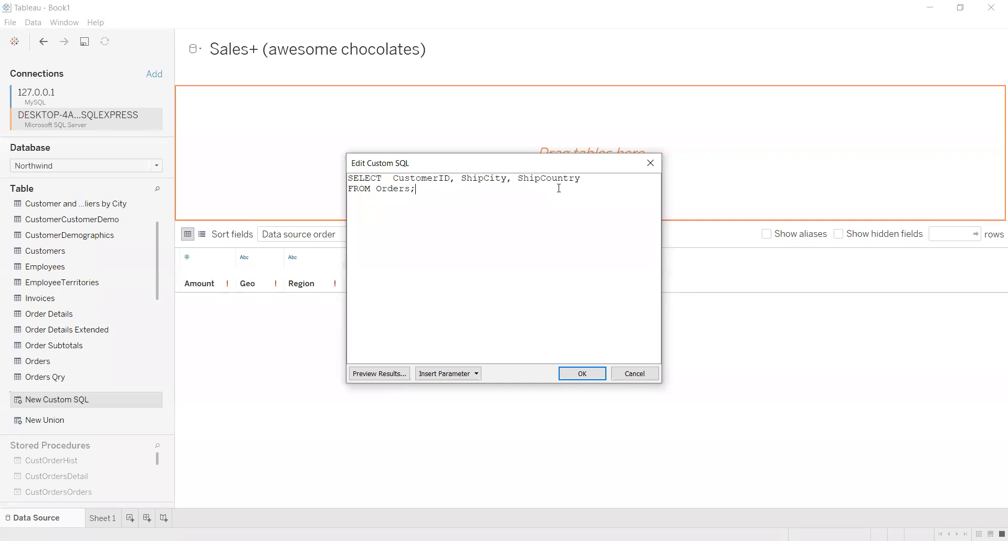
{"action": "key", "text": "BackSpace"}
{"action": "left_click", "coordinate": [582, 373]}
{"action": "left_click", "coordinate": [560, 395]}
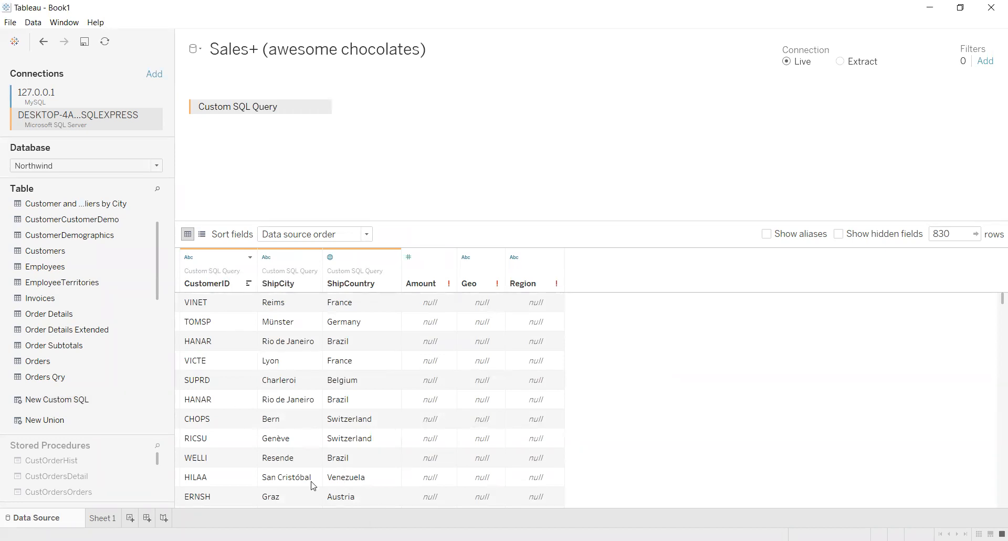
Delete the invalid Amount, Geo and Region fields, and remove the custom SQL query from the data source.
{"action": "right_click", "coordinate": [434, 281]}
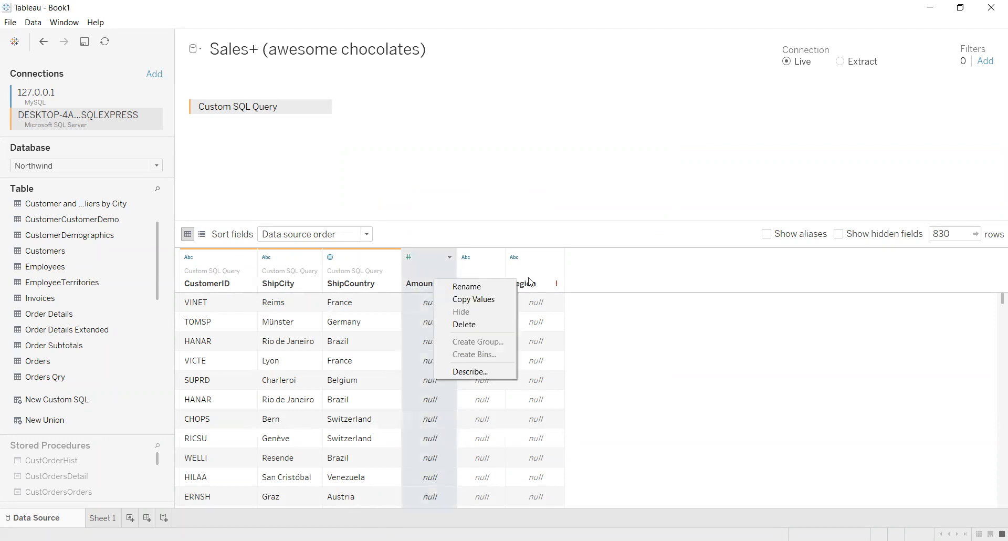
{"action": "right_click", "coordinate": [529, 282], "text": "shift"}
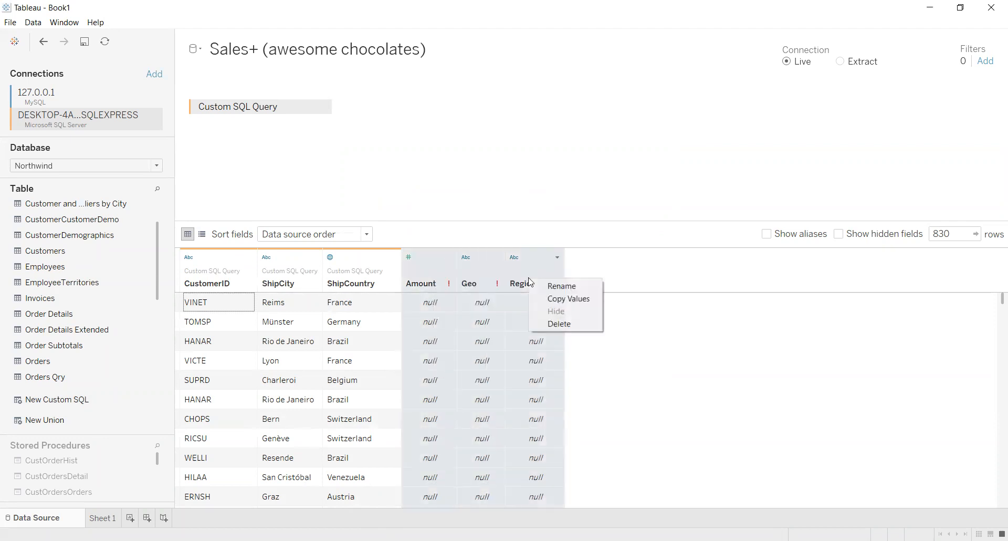
{"action": "left_click", "coordinate": [559, 323]}
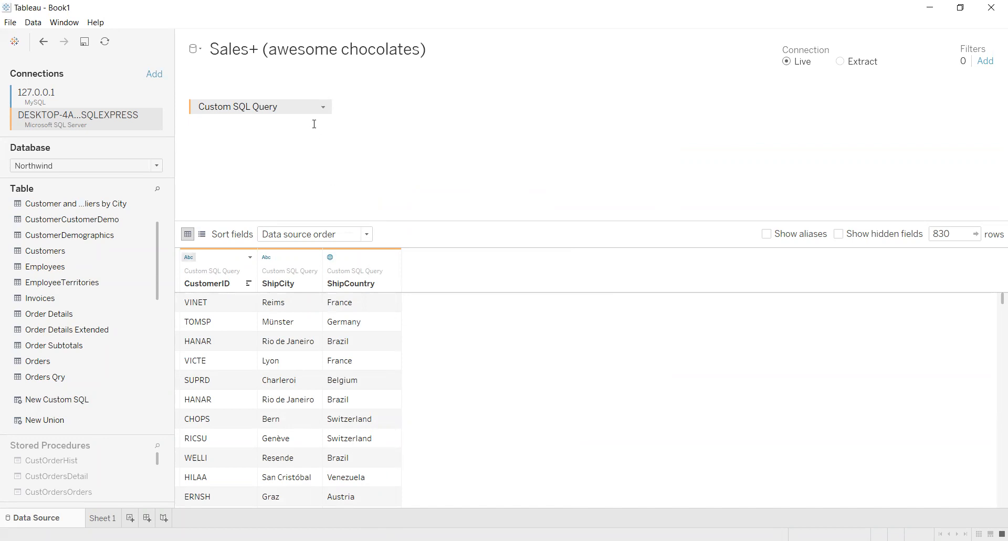
{"action": "left_click", "coordinate": [322, 107]}
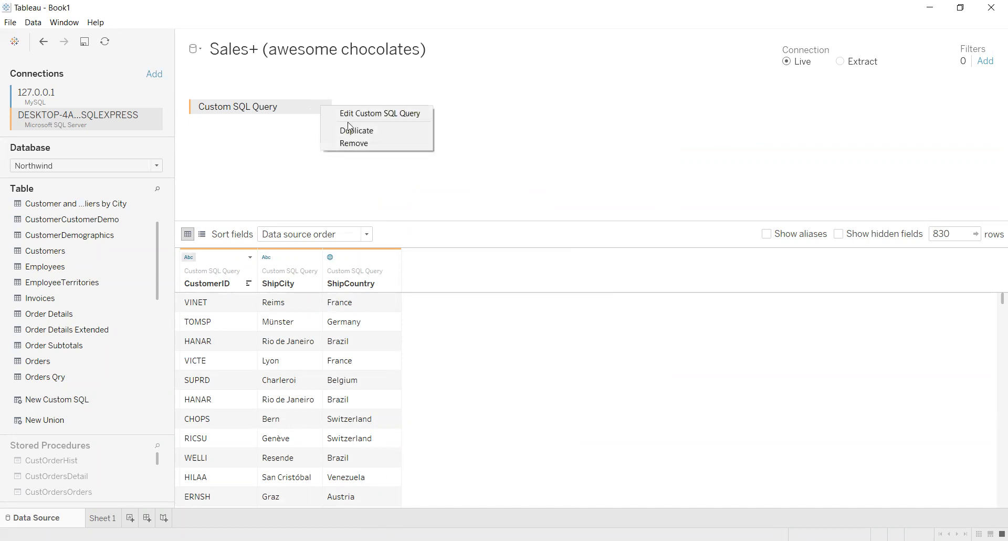
{"action": "left_click", "coordinate": [380, 151]}
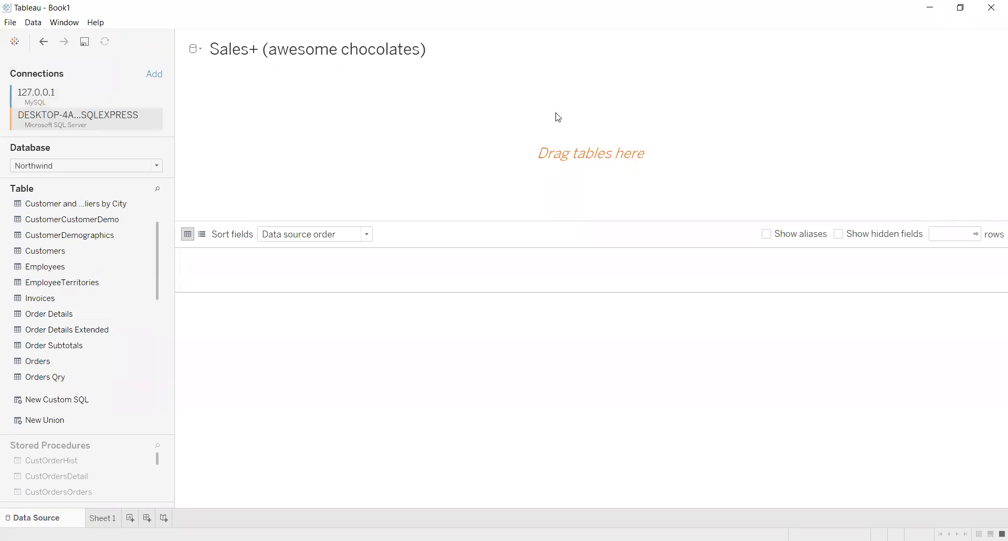
{"action": "key", "text": "ctrl+shift+3"}
{"action": "mouse_move", "coordinate": [664, 374]}
{"action": "left_mouse_down"}
{"action": "mouse_move", "coordinate": [664, 366]}
{"action": "mouse_move", "coordinate": [723, 364]}
{"action": "left_mouse_up"}
{"action": "mouse_move", "coordinate": [508, 275]}
{"action": "left_mouse_down"}
{"action": "mouse_move", "coordinate": [519, 299]}
{"action": "mouse_move", "coordinate": [551, 286]}
{"action": "left_mouse_up"}
{"action": "mouse_move", "coordinate": [495, 257]}
{"action": "left_mouse_down"}
{"action": "mouse_move", "coordinate": [603, 291]}
{"action": "mouse_move", "coordinate": [520, 260]}
{"action": "left_mouse_up"}
{"action": "mouse_move", "coordinate": [683, 231]}
{"action": "left_mouse_down"}
{"action": "mouse_move", "coordinate": [701, 243]}
{"action": "mouse_move", "coordinate": [683, 229]}
{"action": "left_mouse_up"}
{"action": "left_click_drag", "start_coordinate": [685, 249], "coordinate": [685, 255]}
{"action": "mouse_move", "coordinate": [854, 226]}
{"action": "left_mouse_down"}
{"action": "mouse_move", "coordinate": [840, 263]}
{"action": "mouse_move", "coordinate": [853, 220]}
{"action": "left_mouse_up"}
{"action": "left_click_drag", "start_coordinate": [846, 258], "coordinate": [860, 265]}
{"action": "left_click_drag", "start_coordinate": [597, 315], "coordinate": [685, 385]}
{"action": "left_click_drag", "start_coordinate": [681, 311], "coordinate": [695, 399]}
{"action": "left_click_drag", "start_coordinate": [839, 259], "coordinate": [718, 402]}
{"action": "mouse_move", "coordinate": [735, 363]}
{"action": "left_mouse_down"}
{"action": "mouse_move", "coordinate": [619, 373]}
{"action": "mouse_move", "coordinate": [765, 374]}
{"action": "mouse_move", "coordinate": [722, 357]}
{"action": "left_mouse_up"}
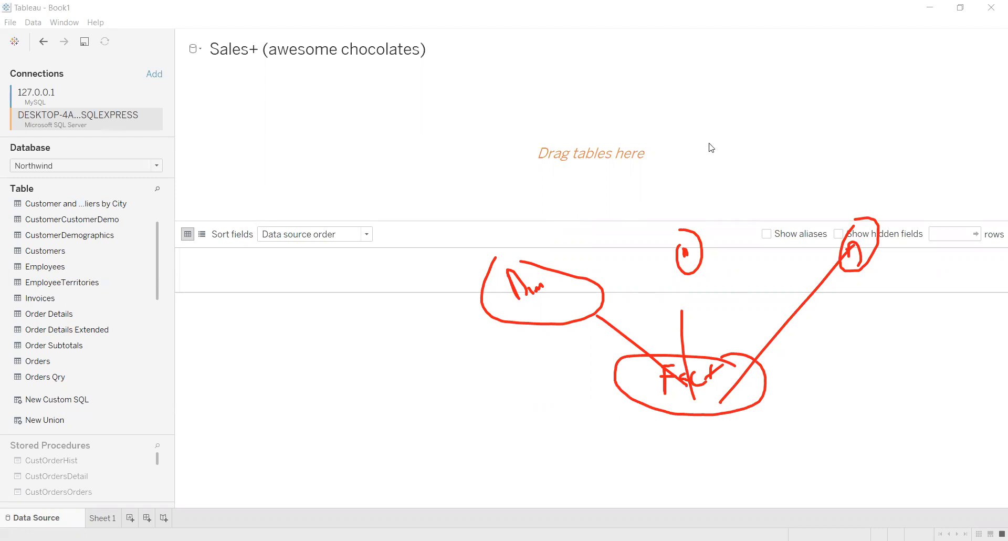
{"action": "mouse_move", "coordinate": [541, 286]}
{"action": "left_mouse_down"}
{"action": "mouse_move", "coordinate": [620, 269]}
{"action": "mouse_move", "coordinate": [763, 276]}
{"action": "mouse_move", "coordinate": [745, 367]}
{"action": "mouse_move", "coordinate": [780, 320]}
{"action": "mouse_move", "coordinate": [691, 221]}
{"action": "mouse_move", "coordinate": [861, 237]}
{"action": "mouse_move", "coordinate": [805, 245]}
{"action": "mouse_move", "coordinate": [860, 241]}
{"action": "left_mouse_up"}
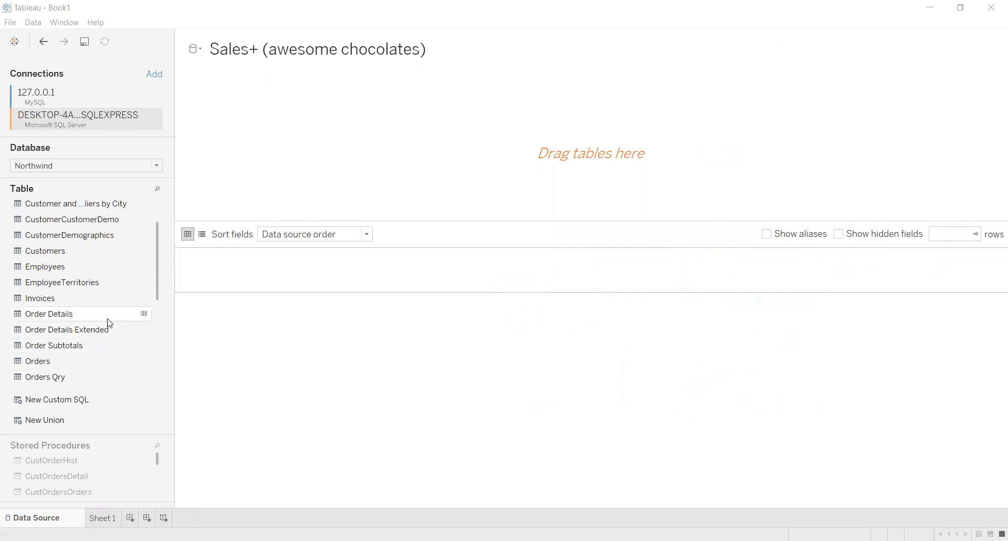
{"action": "left_click_drag", "start_coordinate": [157, 269], "coordinate": [159, 225]}
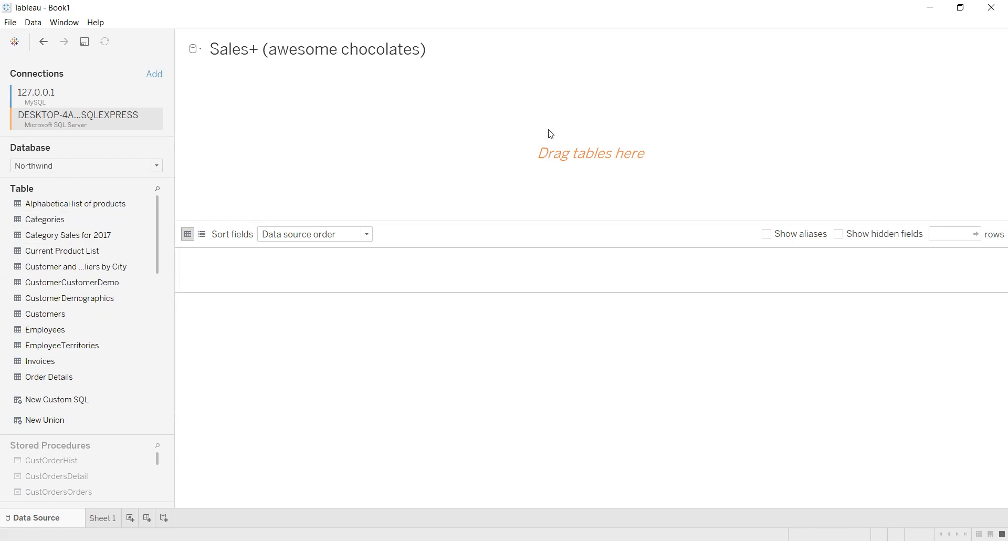
Remove the Microsoft SQL Server connection from the awesome chocolates data source.
{"action": "left_click", "coordinate": [154, 118]}
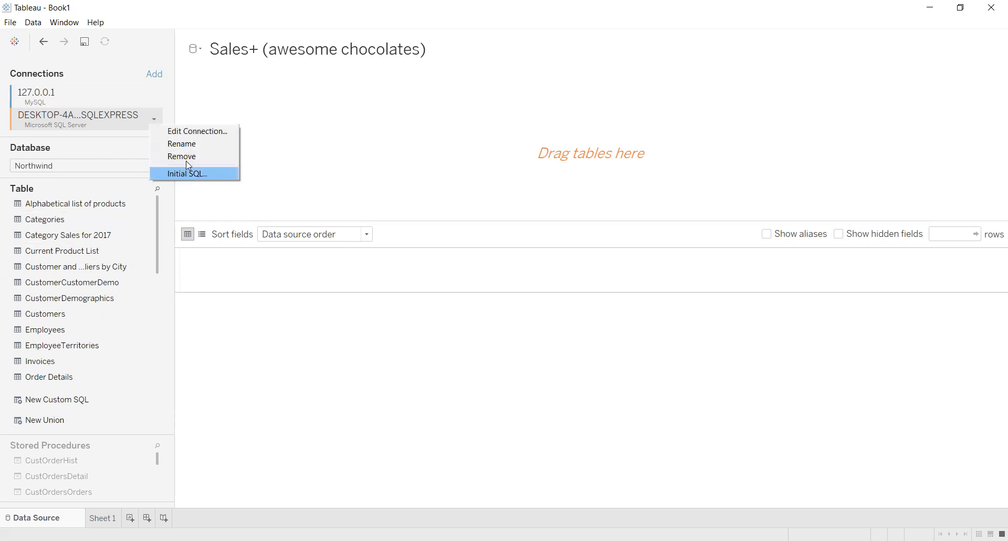
{"action": "left_click", "coordinate": [184, 157]}
{"action": "left_click", "coordinate": [154, 96]}
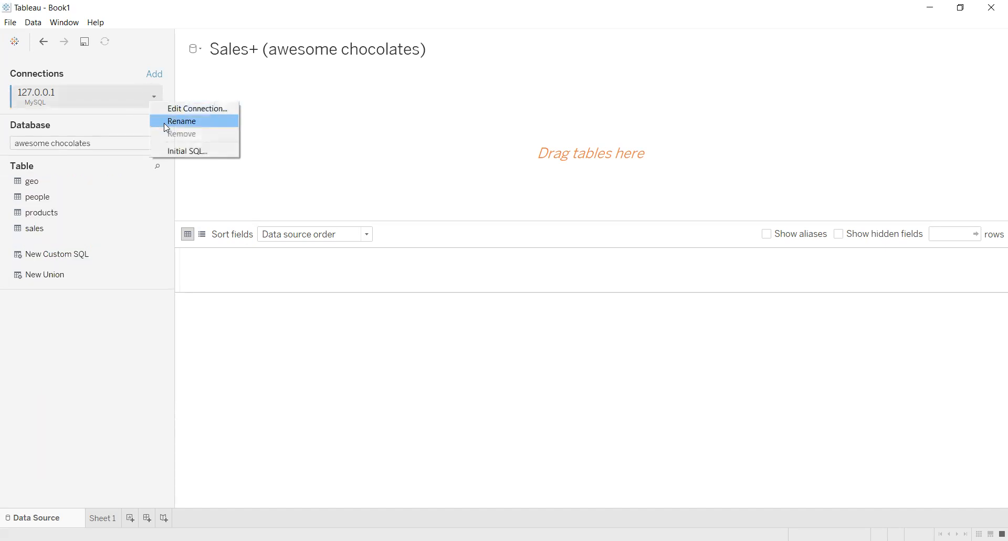
{"action": "left_click", "coordinate": [174, 120]}
{"action": "left_click", "coordinate": [154, 97]}
{"action": "left_click", "coordinate": [154, 96]}
{"action": "left_click", "coordinate": [154, 96]}
{"action": "left_click", "coordinate": [307, 154]}
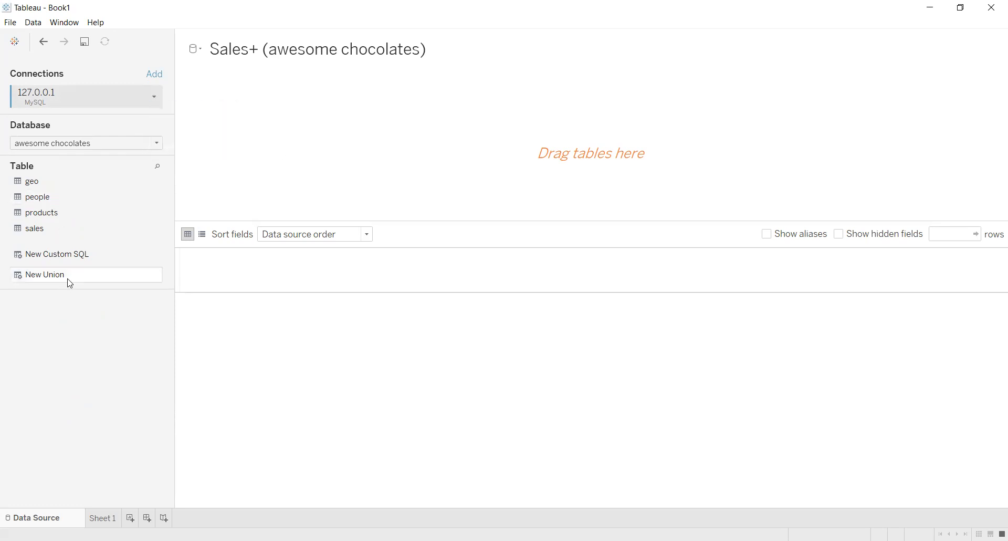
Connect to the SQLEXPRESS Microsoft SQL Server from the start page using Windows Authentication, and select the Northwind database.
{"action": "left_click", "coordinate": [44, 48]}
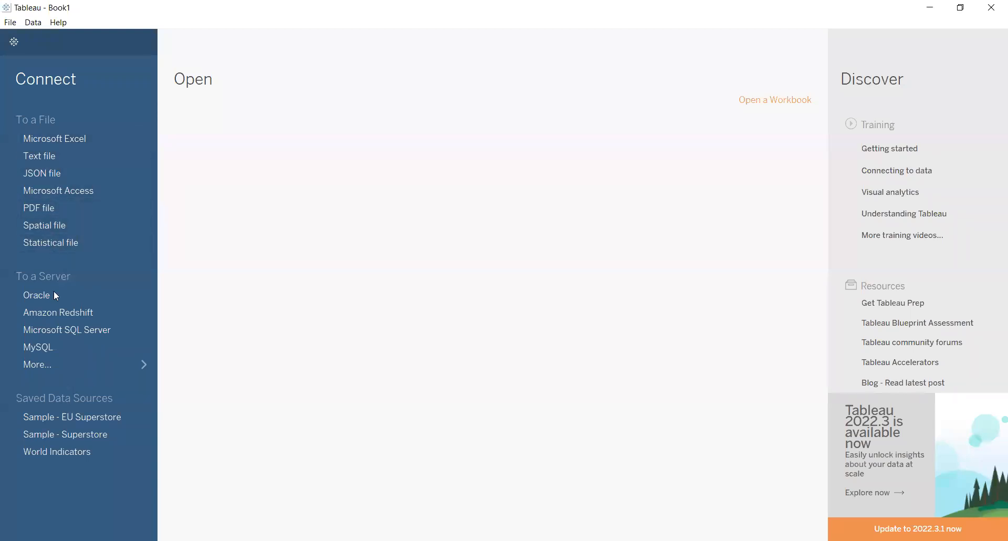
{"action": "left_click", "coordinate": [52, 335]}
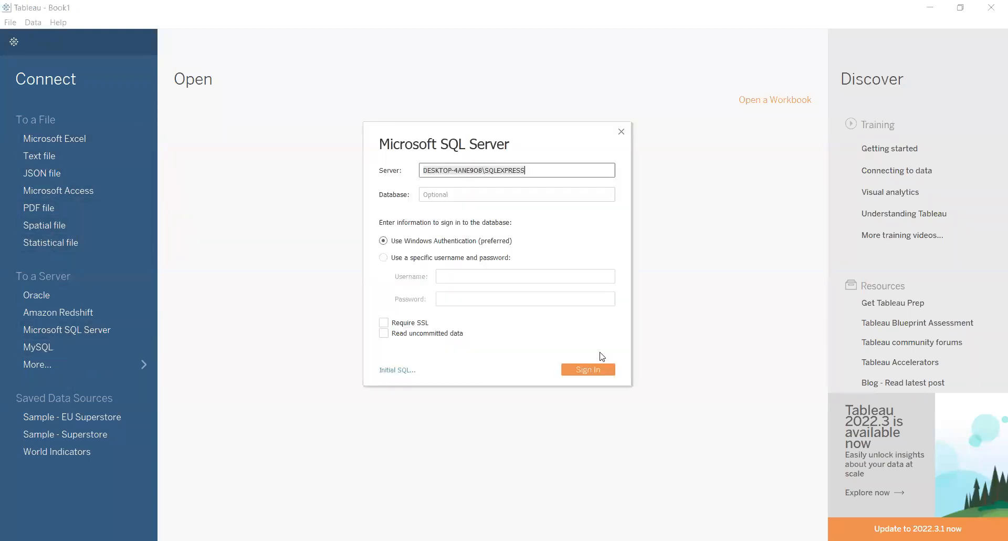
{"action": "left_click", "coordinate": [596, 371]}
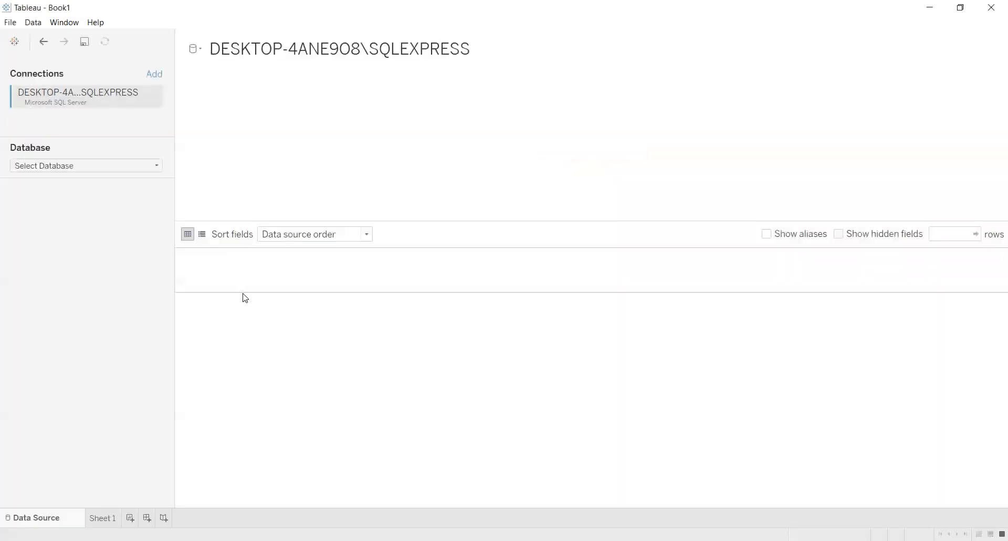
{"action": "left_click", "coordinate": [161, 166]}
{"action": "left_click", "coordinate": [59, 340]}
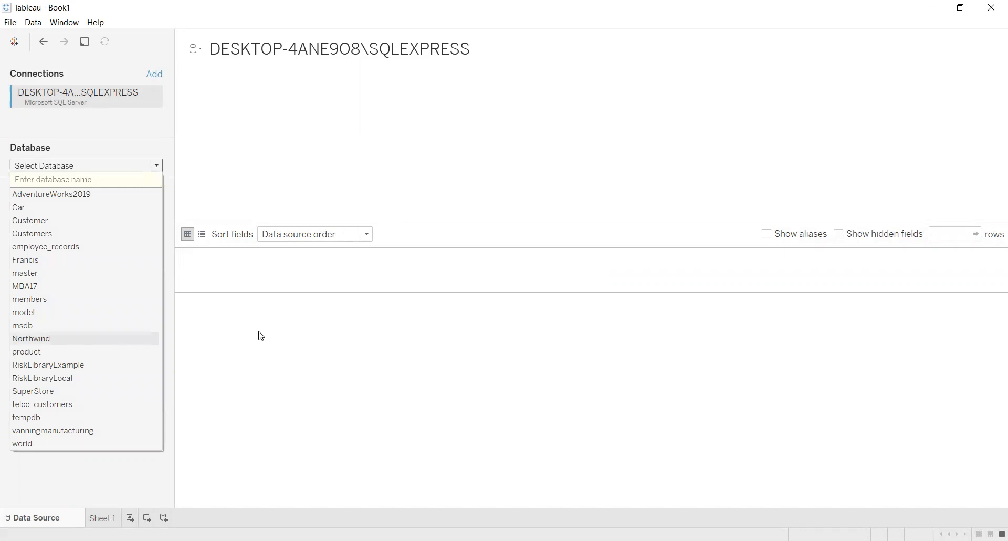
Add the Orders table to the data source to preview its rows, and remove the table again.
{"action": "left_click_drag", "start_coordinate": [159, 214], "coordinate": [161, 346]}
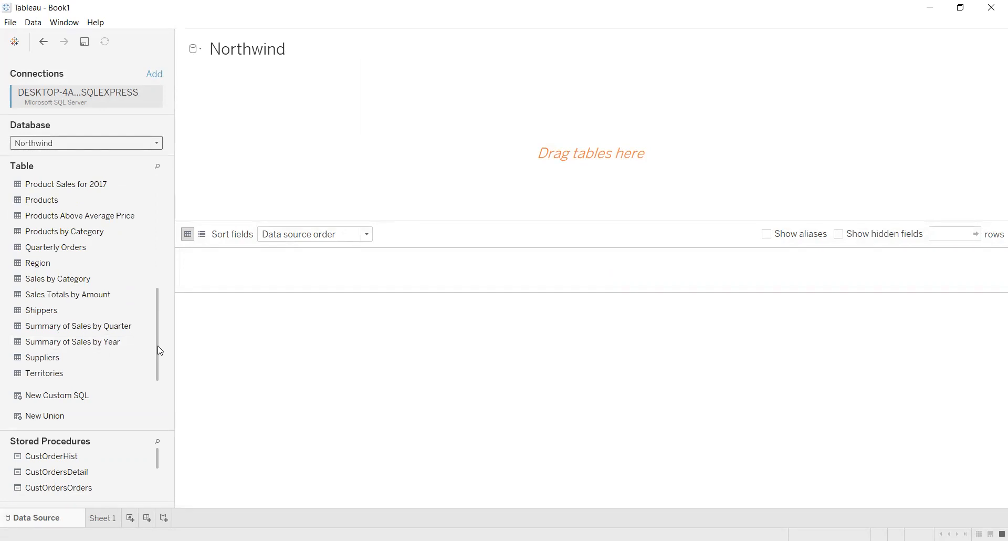
{"action": "scroll", "coordinate": [160, 345], "scroll_direction": "up", "scroll_amount": 4}
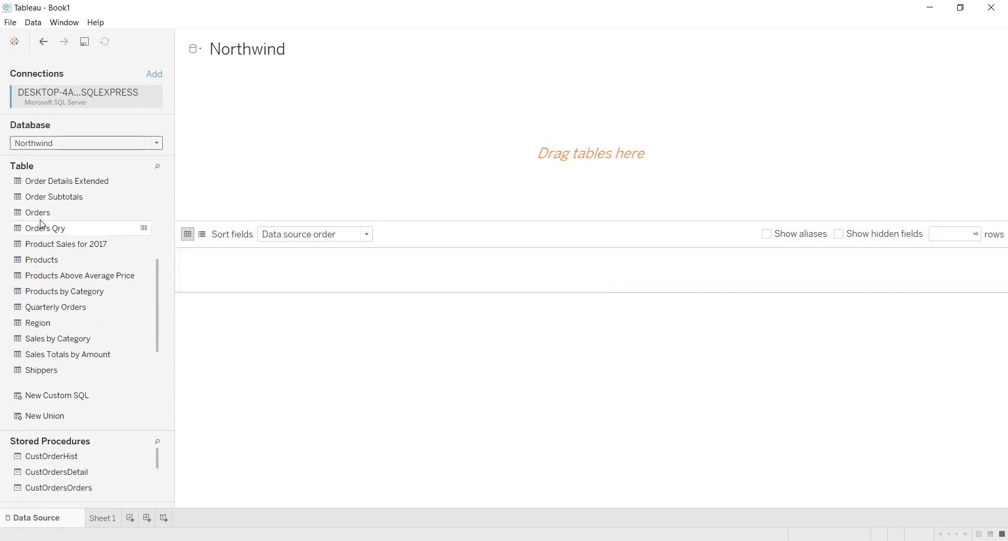
{"action": "left_click_drag", "start_coordinate": [34, 213], "coordinate": [257, 200]}
{"action": "left_click", "coordinate": [586, 391]}
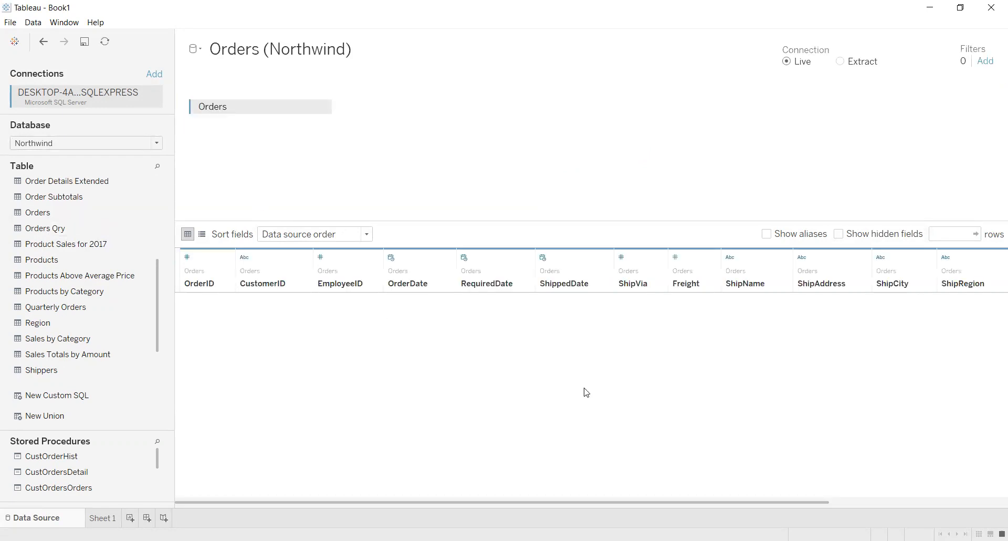
{"action": "left_click_drag", "start_coordinate": [684, 504], "coordinate": [551, 497]}
{"action": "left_click", "coordinate": [323, 107]}
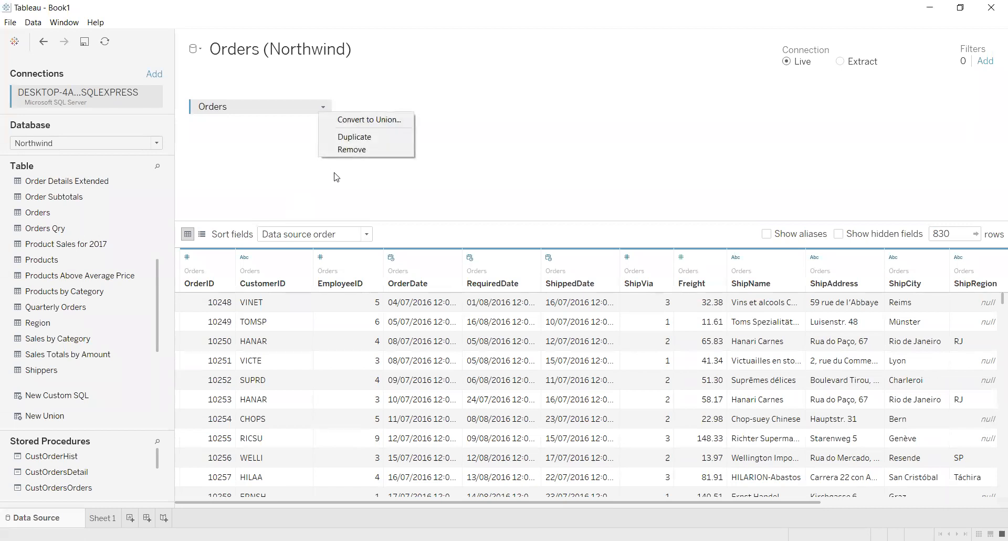
{"action": "left_click", "coordinate": [350, 151]}
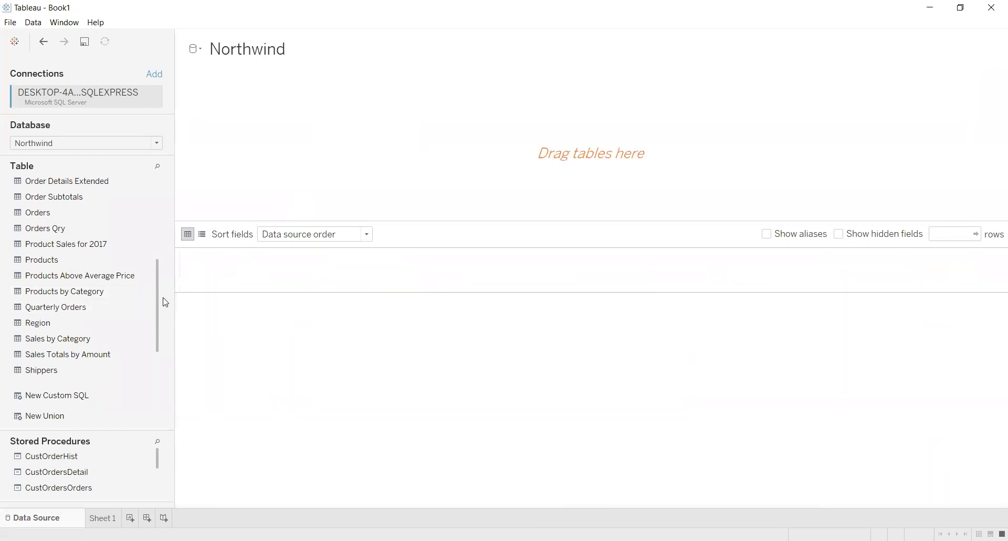
Add the Sales Totals by Amount table and preview its rows, and start joining the Region table to it.
{"action": "left_click_drag", "start_coordinate": [66, 354], "coordinate": [278, 124]}
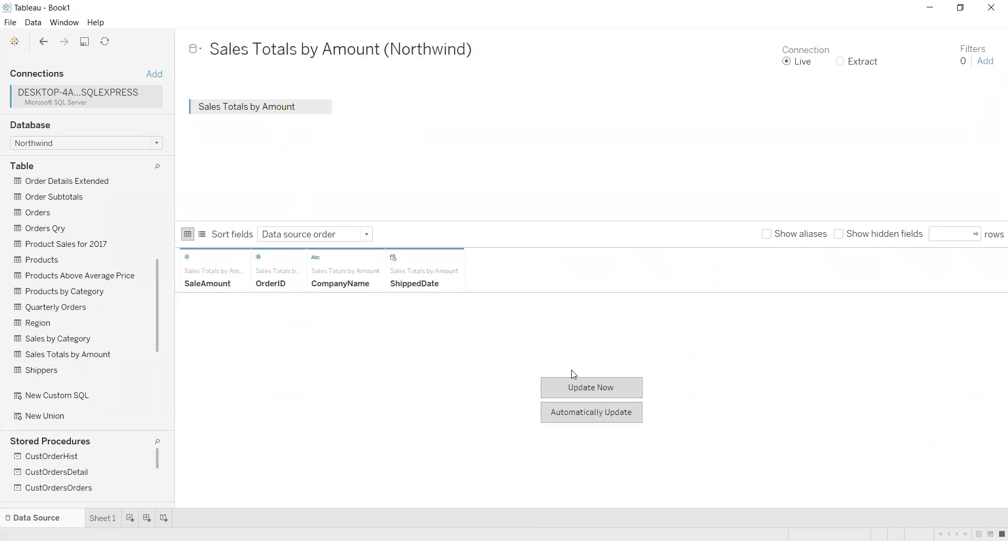
{"action": "left_click", "coordinate": [573, 383]}
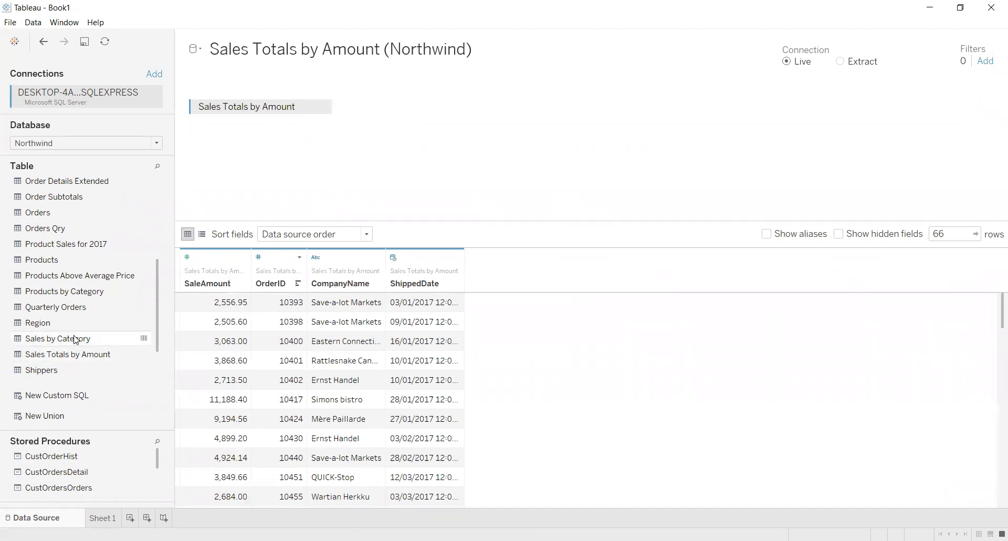
{"action": "left_click_drag", "start_coordinate": [141, 322], "coordinate": [430, 126]}
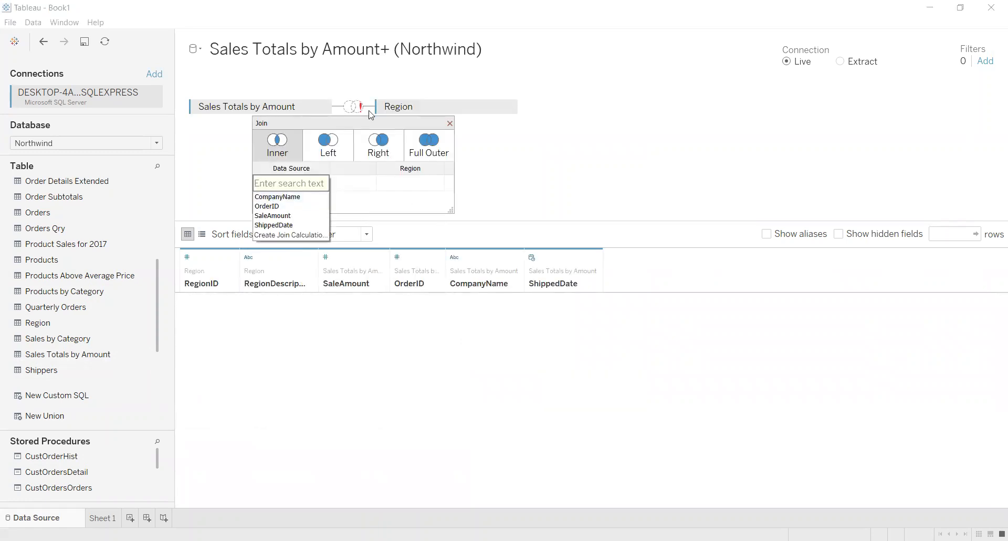
{"action": "left_click", "coordinate": [369, 111]}
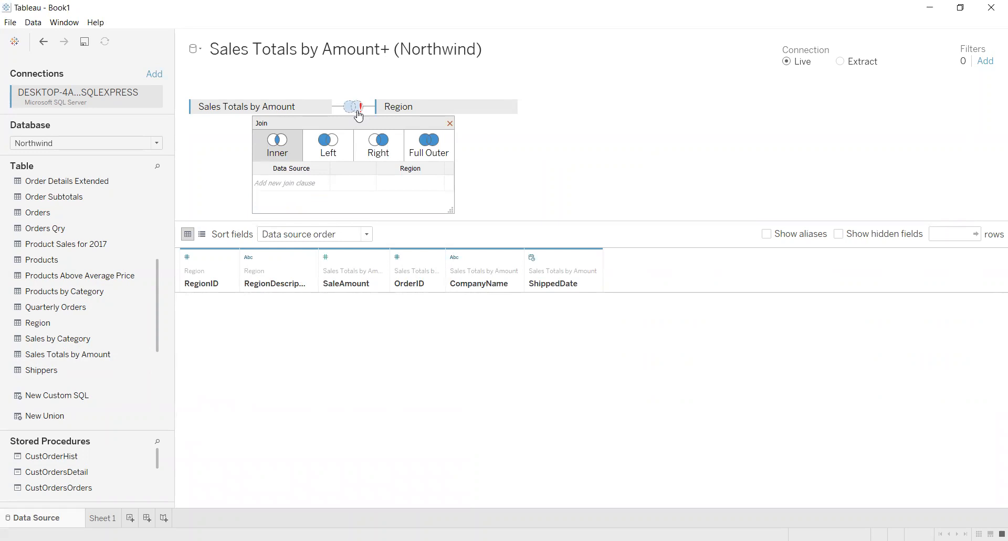
{"action": "mouse_move", "coordinate": [364, 115]}
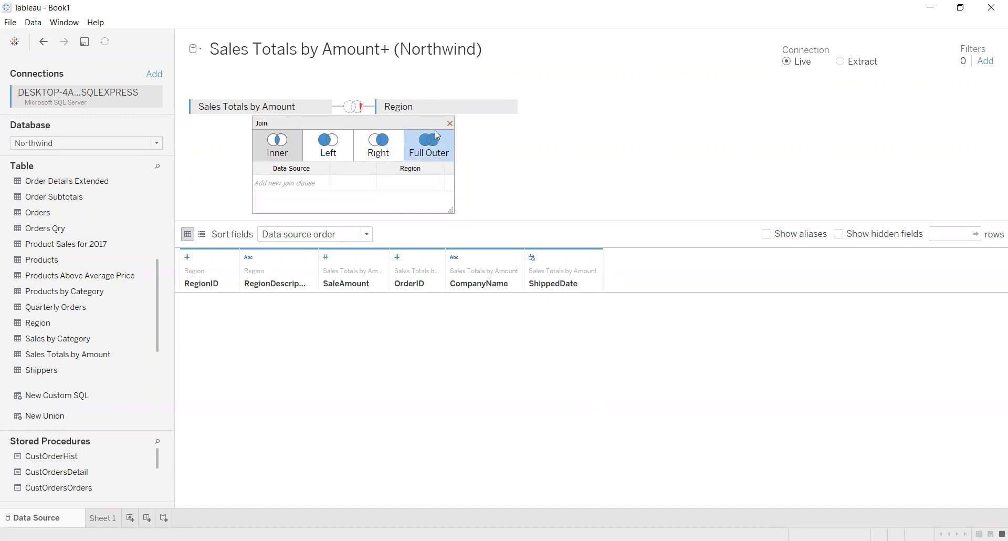
Remove the Region and Sales Totals by Amount tables from the data source canvas.
{"action": "left_click", "coordinate": [449, 123]}
{"action": "left_click", "coordinate": [509, 108]}
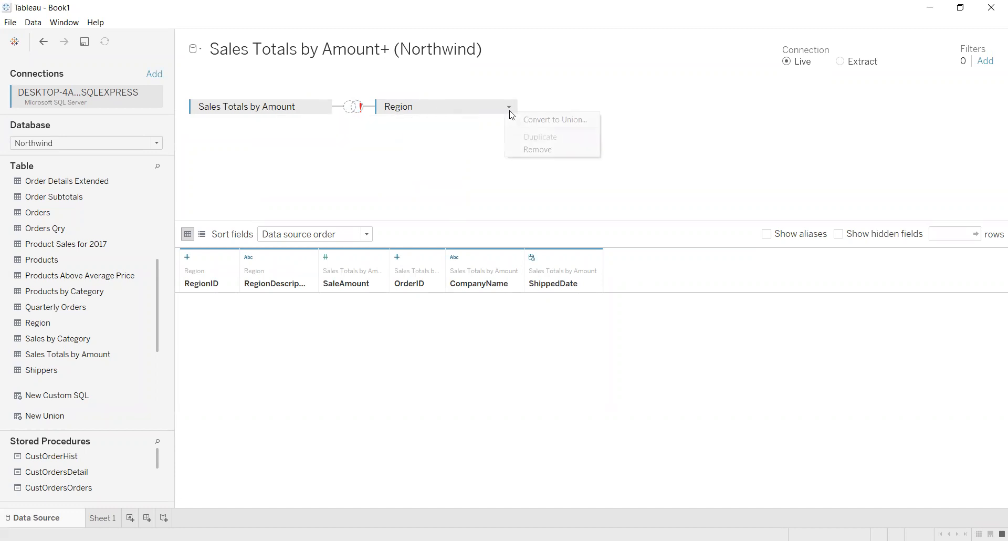
{"action": "left_click", "coordinate": [531, 151]}
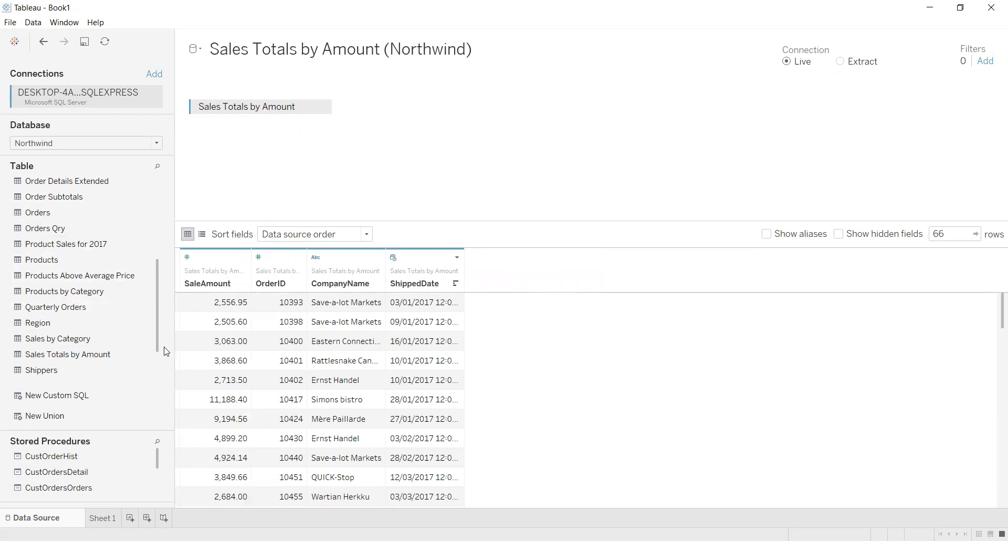
{"action": "left_click_drag", "start_coordinate": [162, 348], "coordinate": [161, 291]}
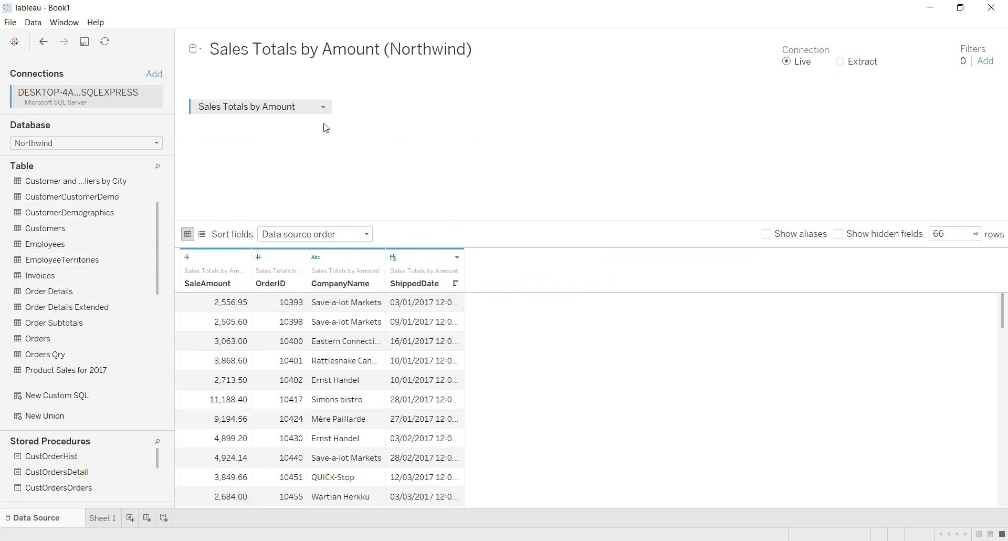
{"action": "left_click", "coordinate": [322, 107]}
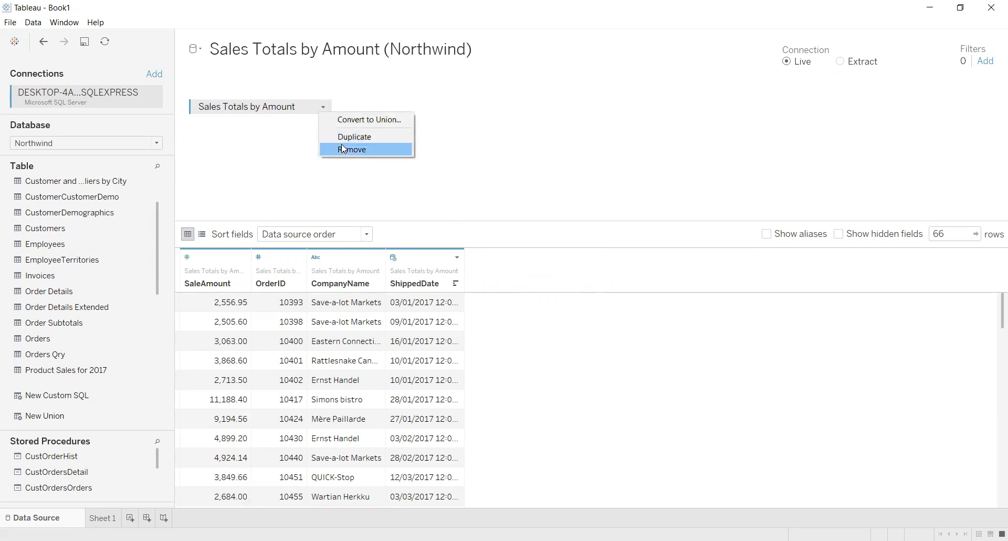
{"action": "left_click", "coordinate": [331, 148]}
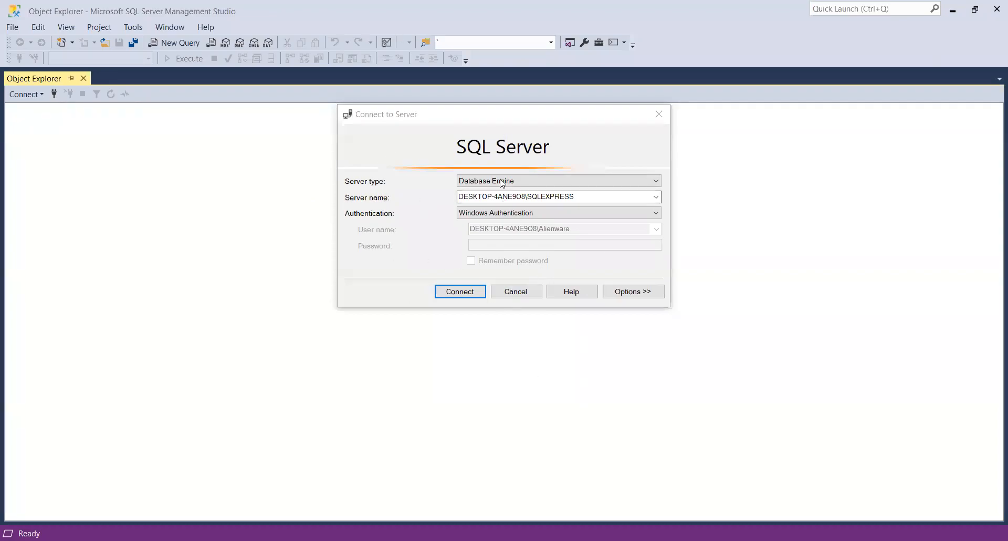
In SQL Server Management Studio, connect to the local SQLEXPRESS database engine with Windows Authentication and open a new query.
{"action": "left_click", "coordinate": [465, 196]}
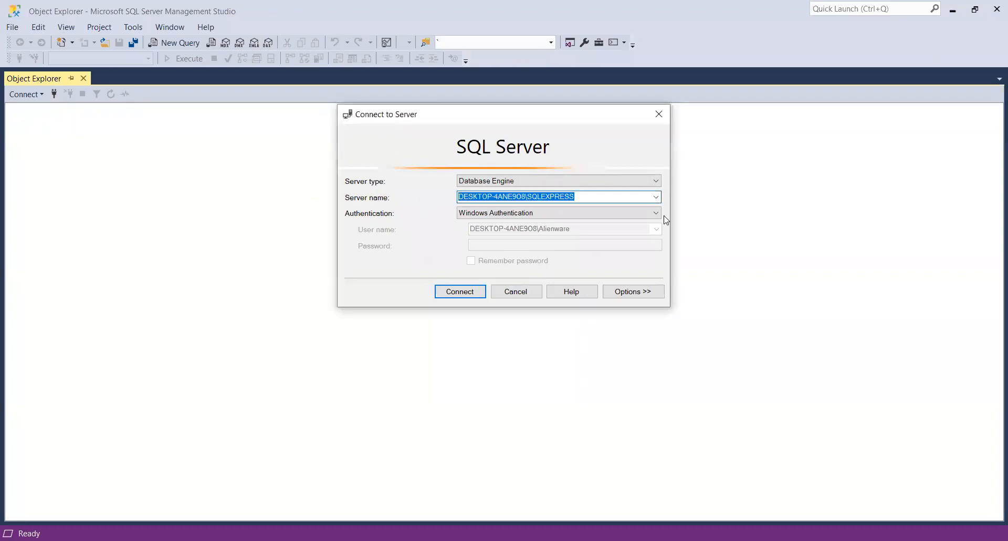
{"action": "left_click", "coordinate": [454, 297]}
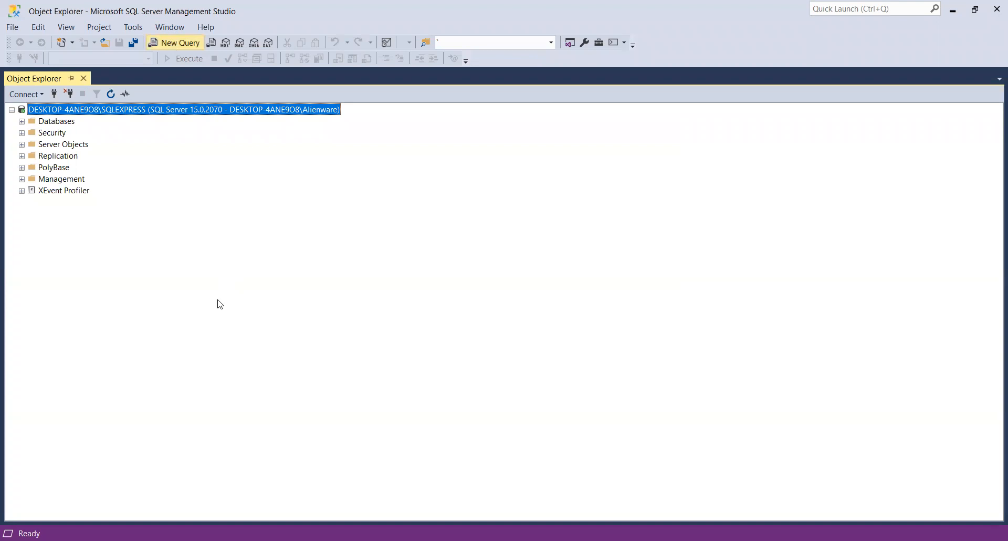
{"action": "left_click", "coordinate": [197, 42]}
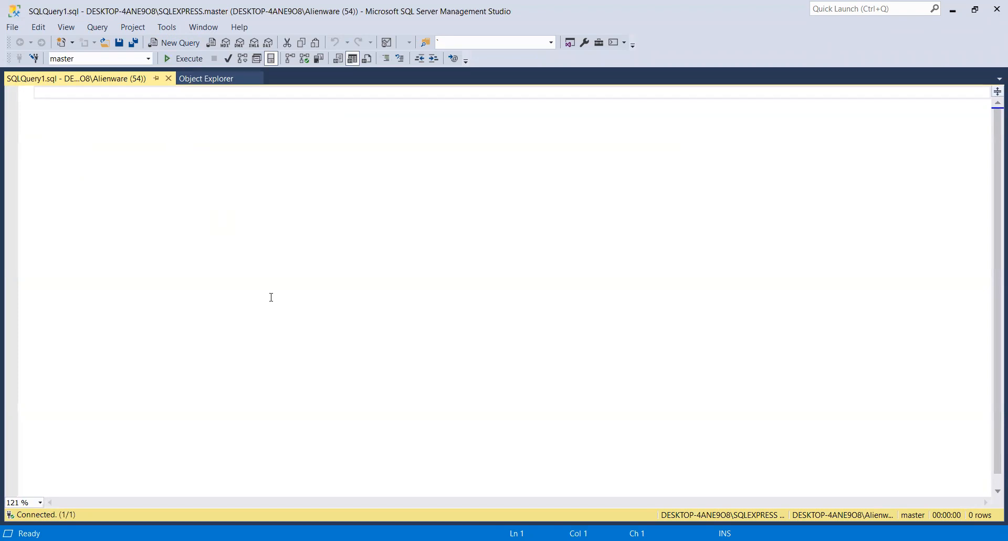
Write and execute the query SELECT * FROM INFORMATION_SCHEMA.TABLES; against the master database.
{"action": "type", "text": "SELECT "}
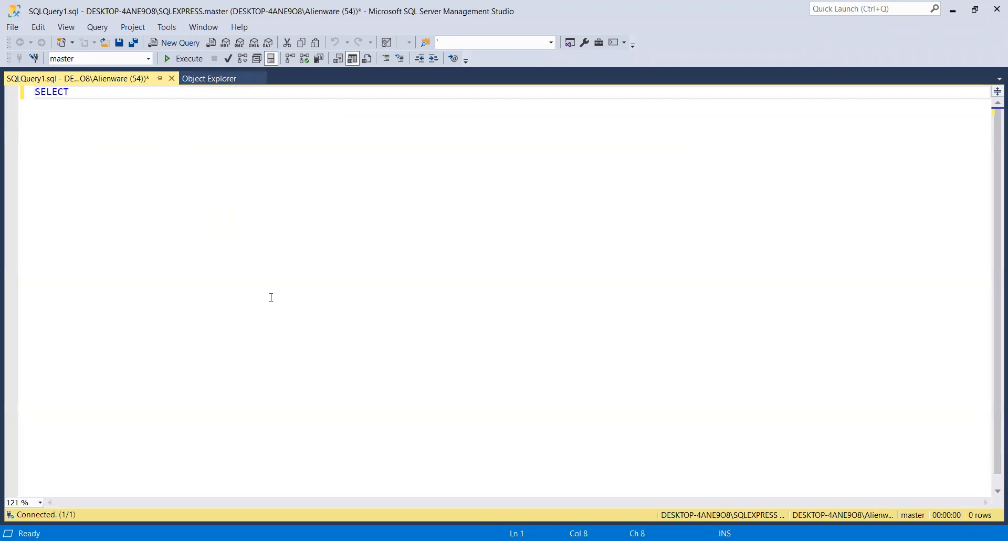
{"action": "type", "text": "* FROM INFORMATION_SCHEMA.TA"}
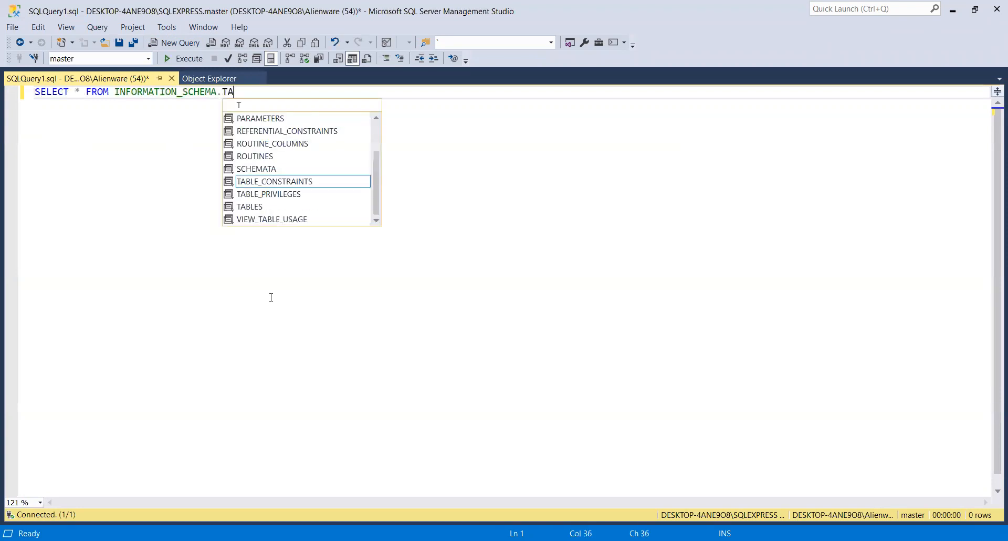
{"action": "type", "text": "BLES;"}
{"action": "key", "text": "shift+Home"}
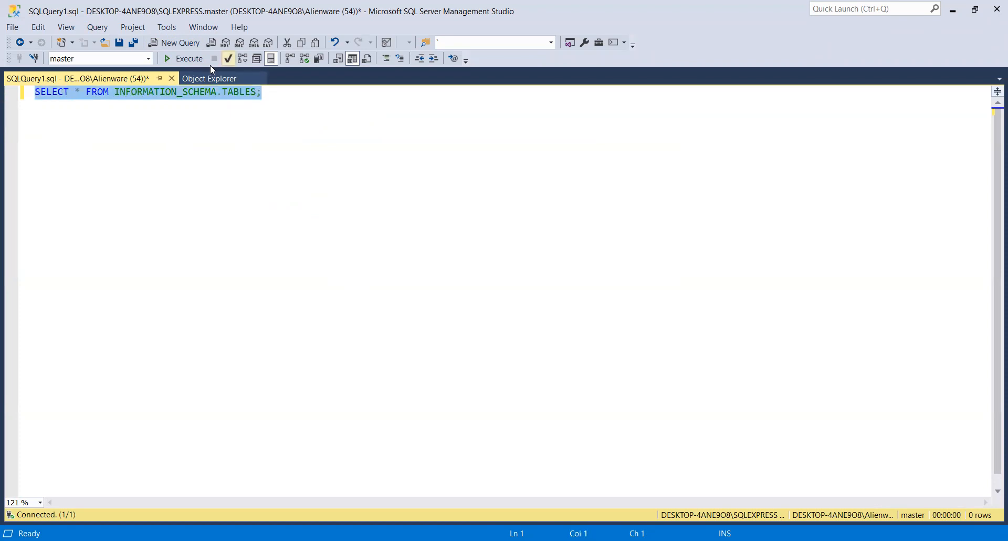
{"action": "left_click", "coordinate": [181, 58]}
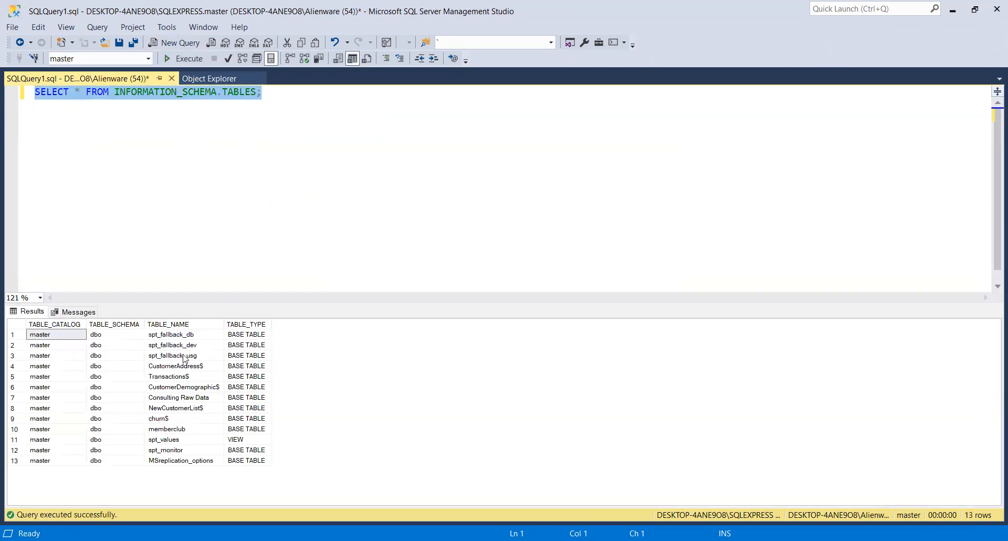
Duplicate the INFORMATION_SCHEMA.TABLES query two lines below the original.
{"action": "left_click", "coordinate": [290, 110]}
{"action": "key", "text": "shift+Home"}
{"action": "key", "text": "ctrl+c"}
{"action": "key", "text": "End"}
{"action": "key", "text": "Return"}
{"action": "key", "text": "Return"}
{"action": "key", "text": "ctrl+v"}
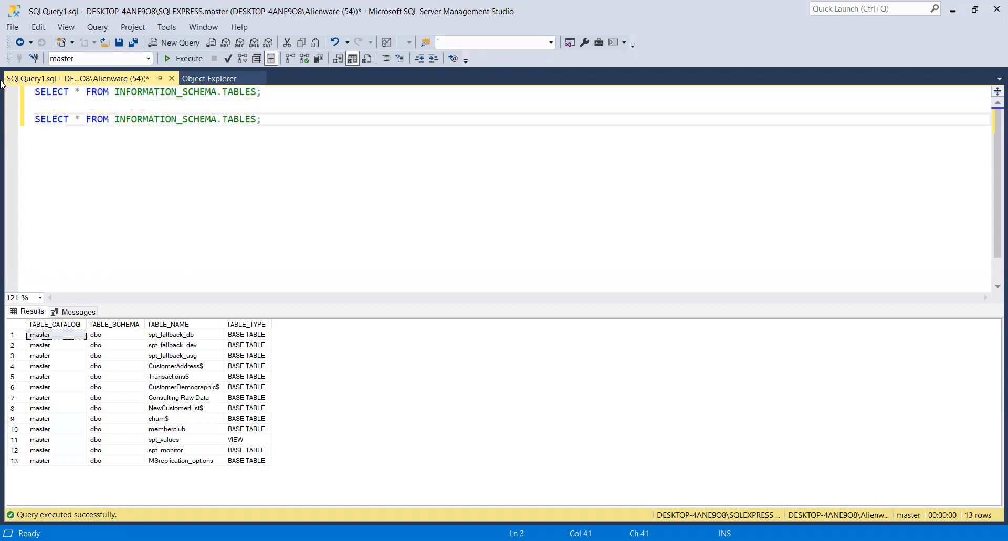
Rewrite the duplicated query as SELECT * FROM SYS.DATABASES;.
{"action": "key", "text": "BackSpace"}
{"action": "key", "text": "BackSpace"}
{"action": "key", "text": "BackSpace"}
{"action": "key", "text": "BackSpace"}
{"action": "key", "text": "BackSpace"}
{"action": "key", "text": "BackSpace"}
{"action": "key", "text": "BackSpace"}
{"action": "key", "text": "BackSpace"}
{"action": "key", "text": "BackSpace"}
{"action": "key", "text": "BackSpace"}
{"action": "key", "text": "BackSpace"}
{"action": "key", "text": "BackSpace"}
{"action": "key", "text": "BackSpace"}
{"action": "key", "text": "BackSpace"}
{"action": "key", "text": "BackSpace"}
{"action": "key", "text": "BackSpace"}
{"action": "key", "text": "BackSpace"}
{"action": "key", "text": "BackSpace"}
{"action": "key", "text": "BackSpace"}
{"action": "key", "text": "BackSpace"}
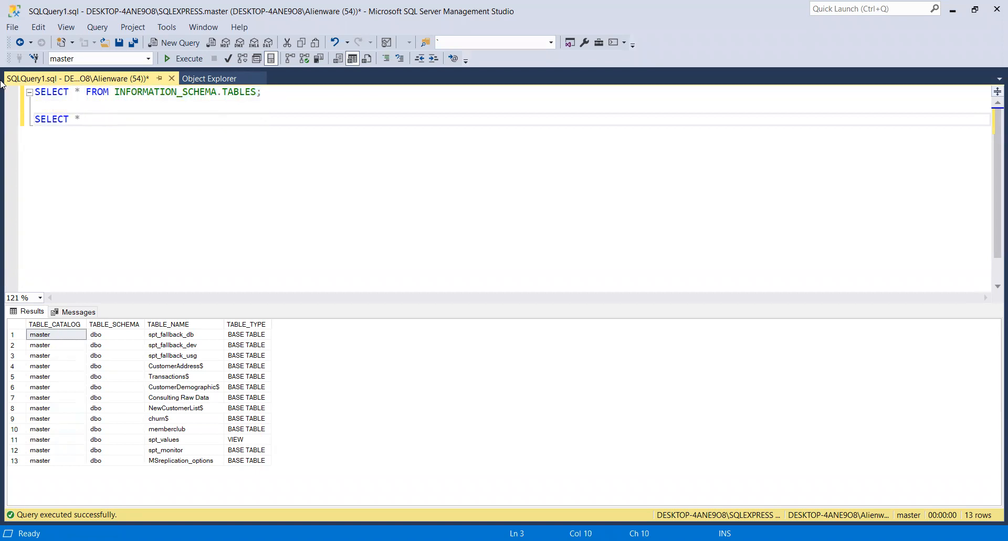
{"action": "type", "text": "FROM SYS.DATABASES;"}
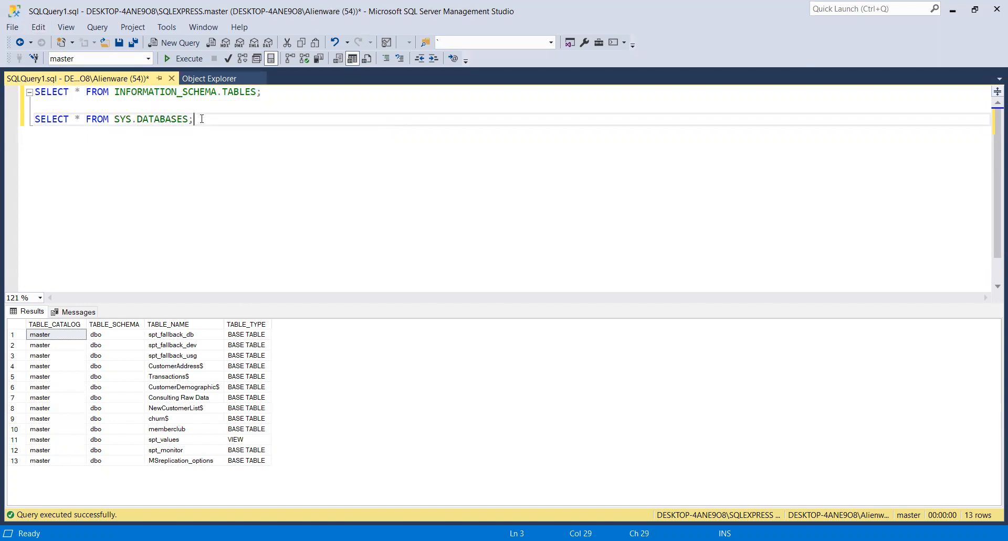
Execute only the SYS.DATABASES query and look through the database names in the results.
{"action": "left_click_drag", "start_coordinate": [202, 119], "coordinate": [202, 105]}
{"action": "left_click", "coordinate": [184, 59]}
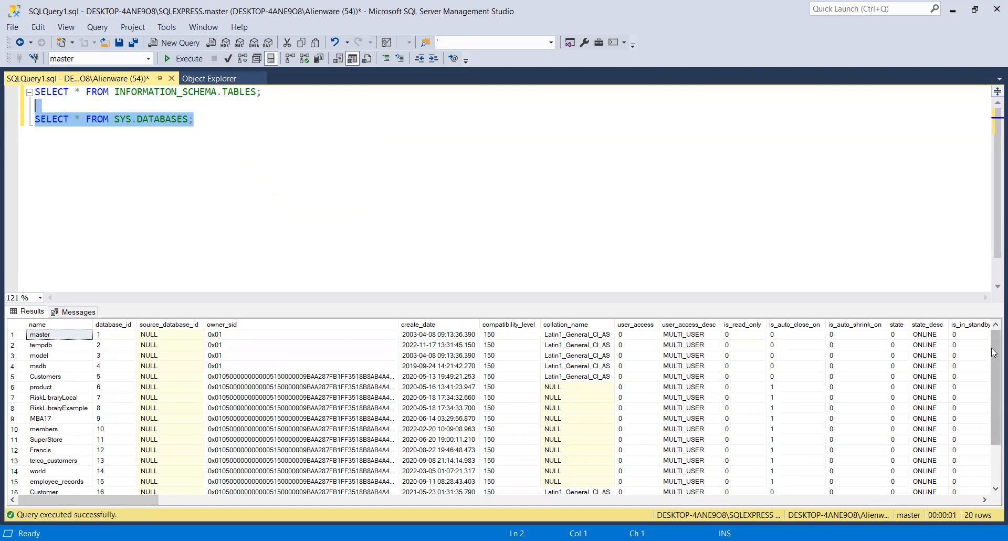
{"action": "scroll", "coordinate": [994, 352], "scroll_direction": "down", "scroll_amount": 2}
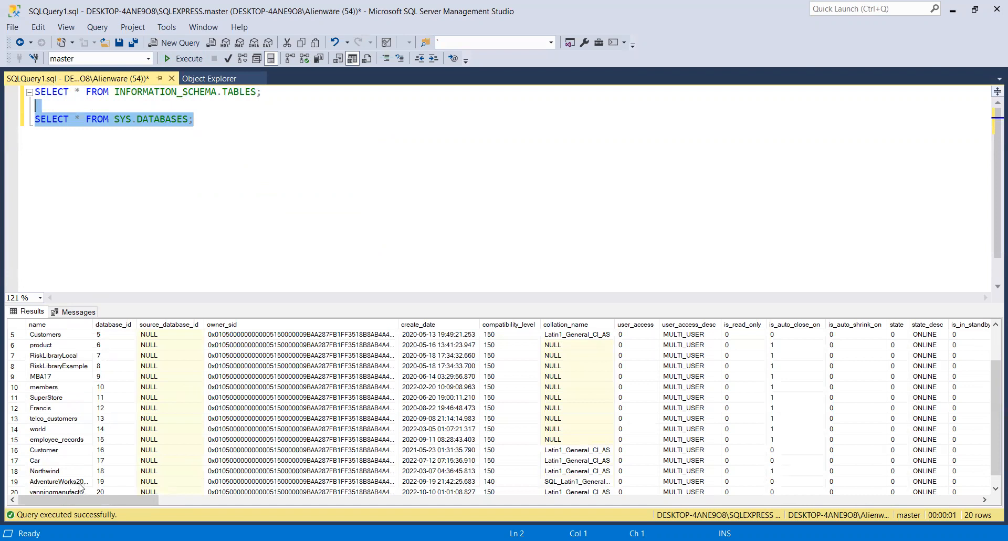
Add the statement USE Northwind; below the SYS.DATABASES query and execute it on its own.
{"action": "left_click", "coordinate": [263, 172]}
{"action": "key", "text": "Return"}
{"action": "type", "text": "USE n"}
{"action": "key", "text": "Tab"}
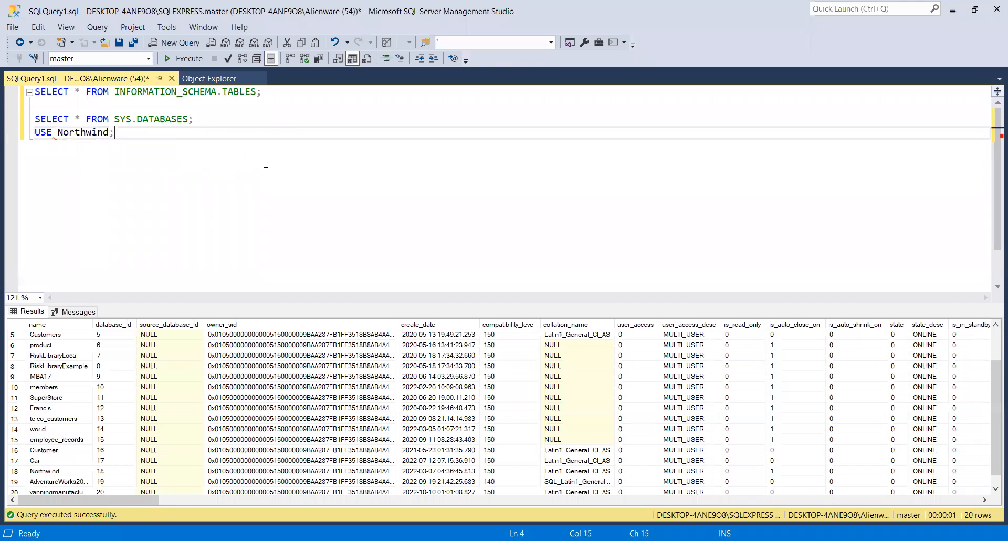
{"action": "key", "text": "shift+Home"}
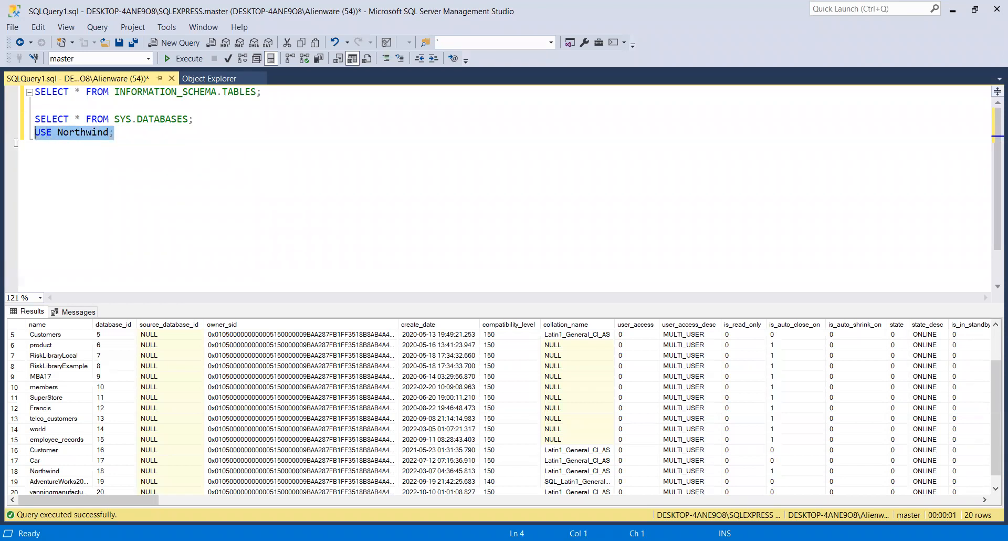
{"action": "left_click", "coordinate": [199, 58]}
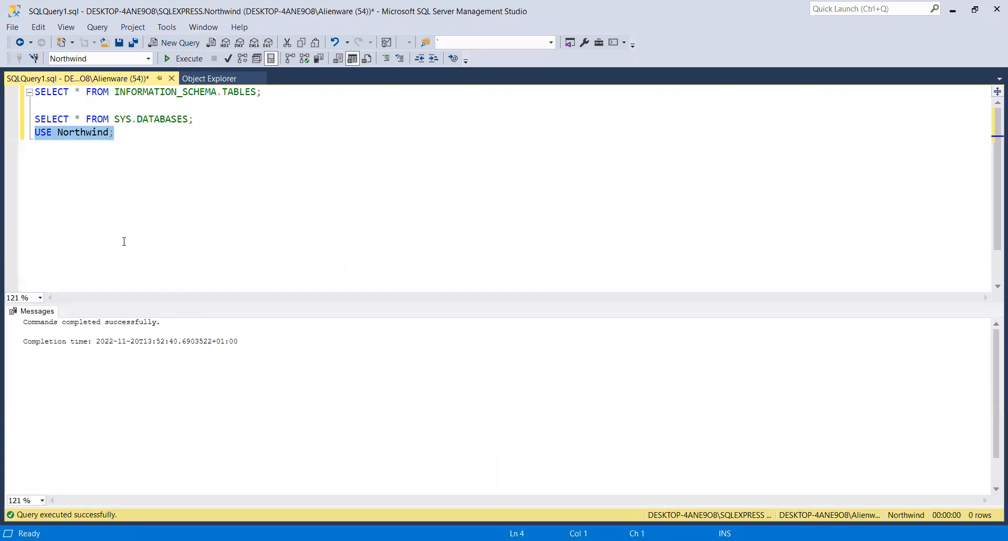
Write the query SELECT * FROM INFORMATION_SCHEMA.tables; below the USE Northwind statement.
{"action": "left_click", "coordinate": [191, 165]}
{"action": "key", "text": "Return"}
{"action": "key", "text": "Return"}
{"action": "type", "text": "SELEC"}
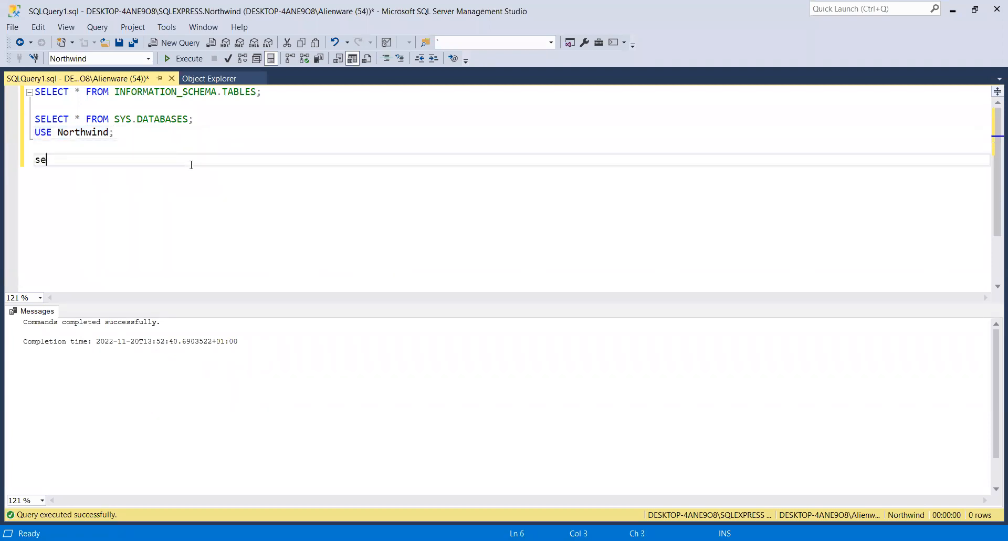
{"action": "type", "text": "T * FROM i"}
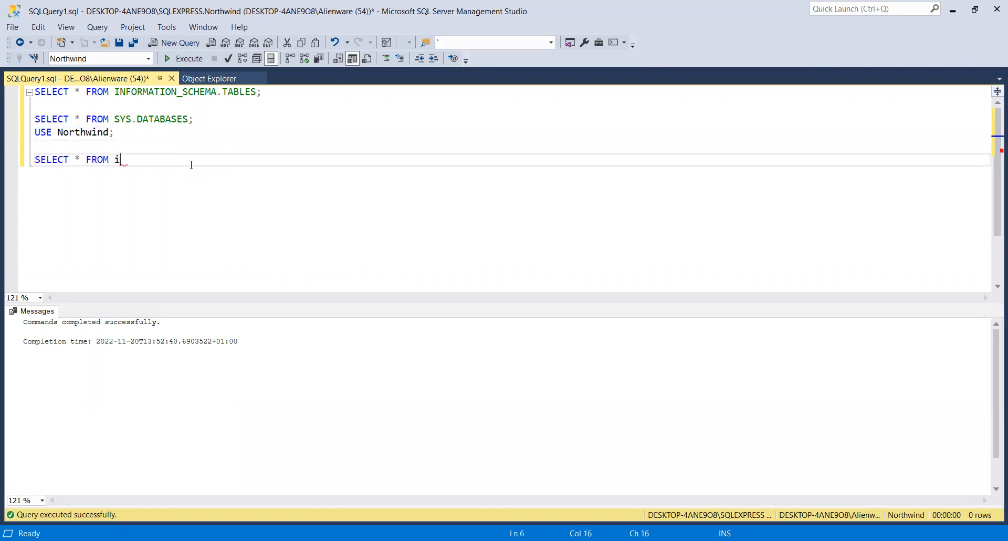
{"action": "key", "text": "Tab"}
{"action": "type", "text": ",t"}
{"action": "key", "text": "BackSpace"}
{"action": "key", "text": "BackSpace"}
{"action": "key", "text": "BackSpace"}
{"action": "type", "text": "a"}
{"action": "key", "text": "BackSpace"}
{"action": "key", "text": "BackSpace"}
{"action": "key", "text": "BackSpace"}
{"action": "type", "text": "m"}
{"action": "key", "text": "Tab"}
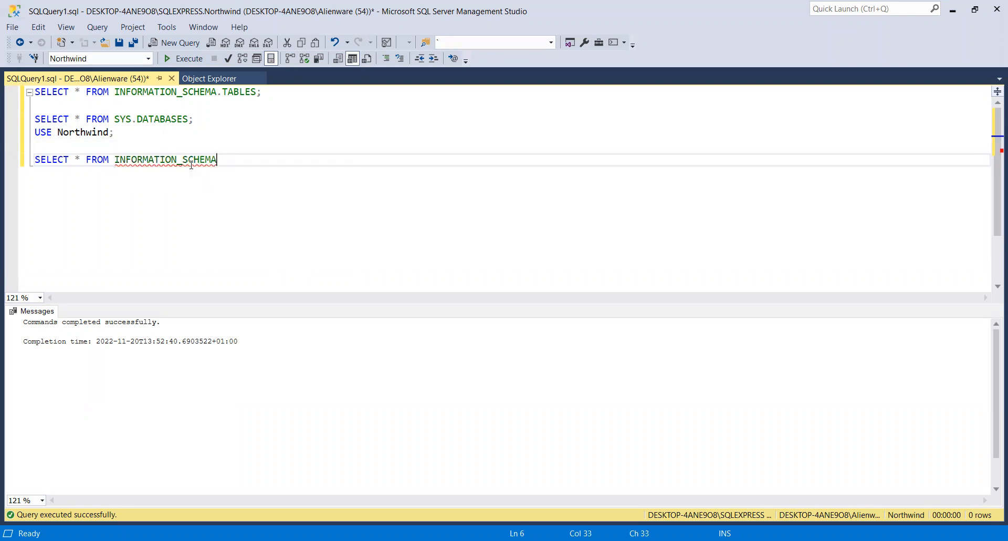
{"action": "type", "text": ".tables;"}
Execute only the new INFORMATION_SCHEMA.tables query and look through Northwind's table list.
{"action": "left_click_drag", "start_coordinate": [278, 159], "coordinate": [5, 164]}
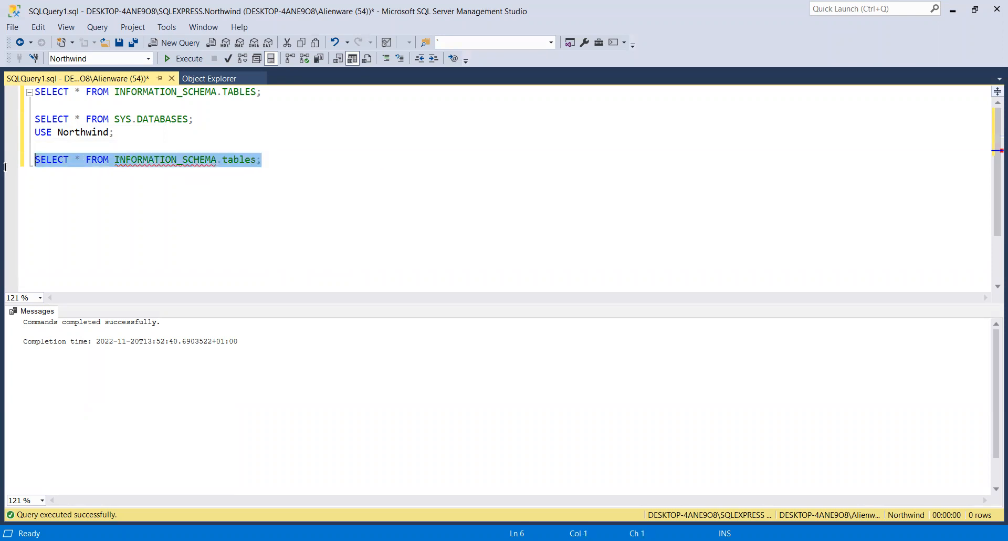
{"action": "left_click", "coordinate": [184, 58]}
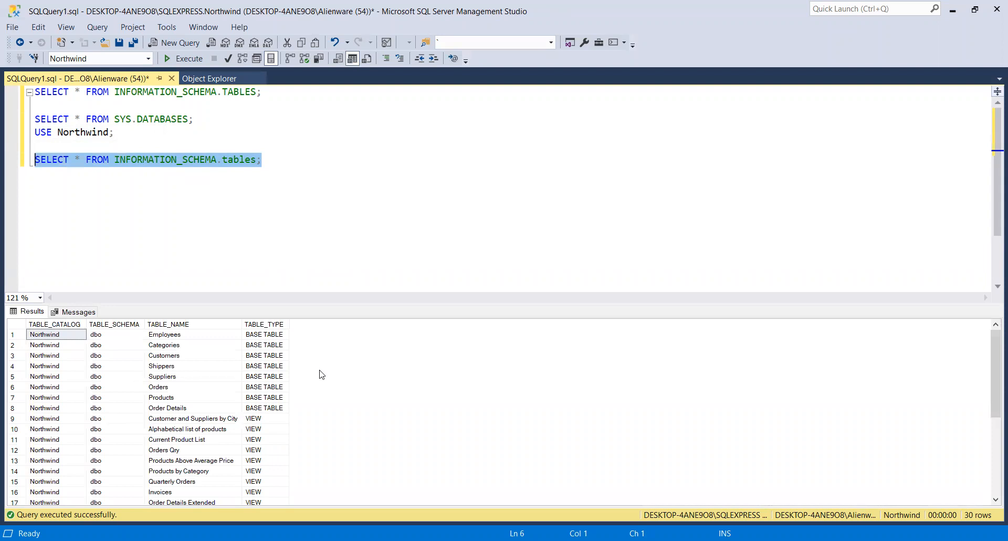
{"action": "left_click_drag", "start_coordinate": [994, 348], "coordinate": [974, 338]}
{"action": "left_click", "coordinate": [166, 159]}
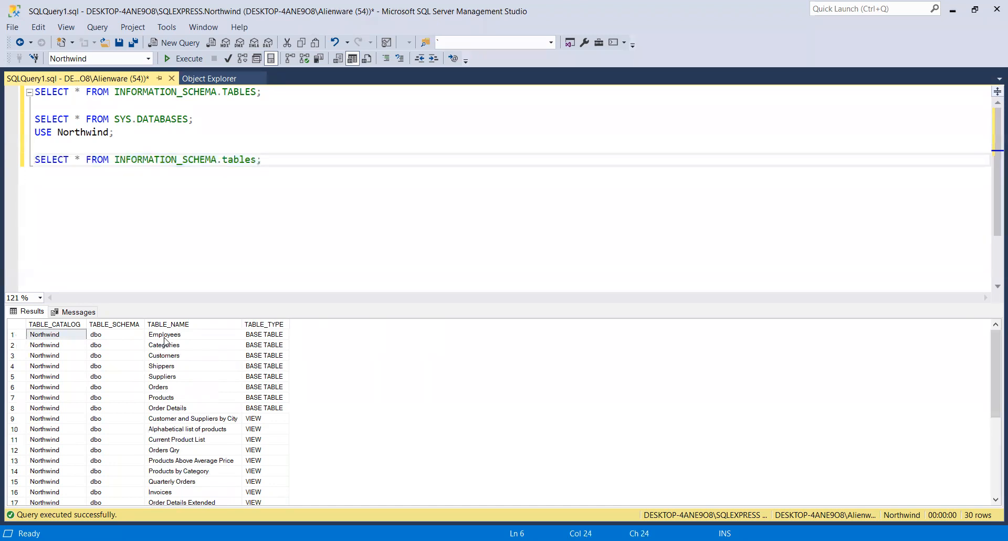
Start a new query two lines below the last one, reading SELECT * FROM dbo.Employees.
{"action": "left_click", "coordinate": [279, 161]}
{"action": "key", "text": "Return"}
{"action": "key", "text": "Return"}
{"action": "type", "text": "S4"}
{"action": "key", "text": "BackSpace"}
{"action": "type", "text": "L"}
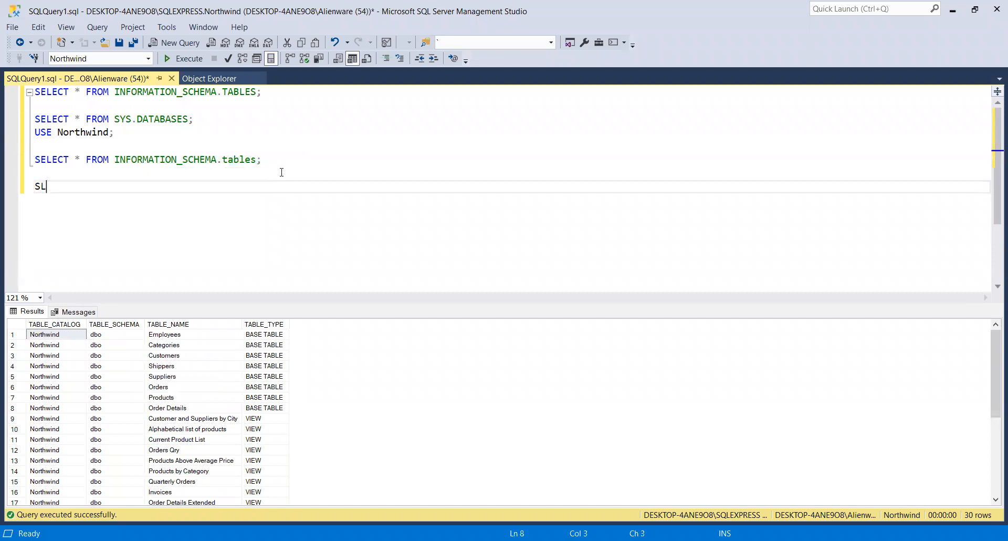
{"action": "type", "text": "LECT "}
{"action": "type", "text": "* FRO M"}
{"action": "type", "text": "M"}
{"action": "type", "text": "d"}
{"action": "type", "text": "bo.em"}
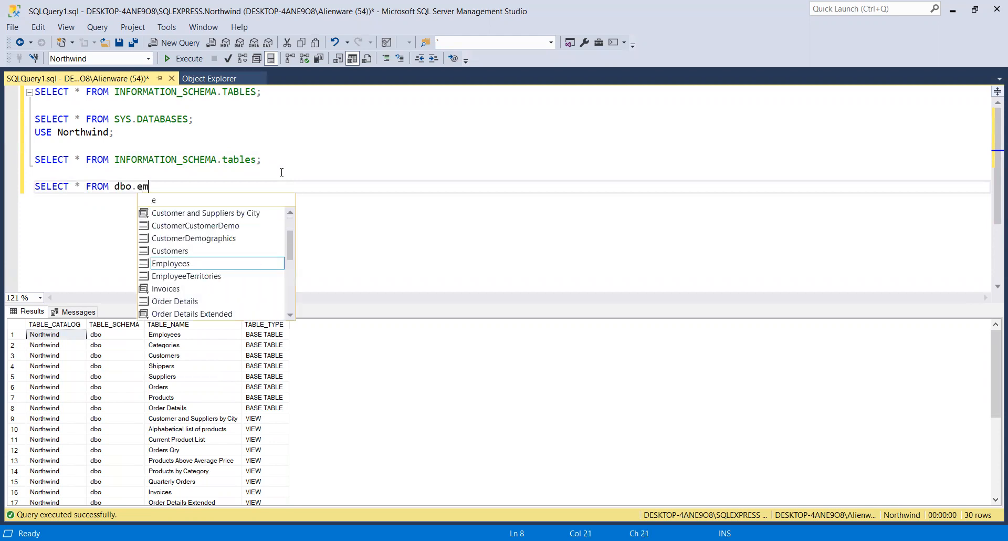
{"action": "key", "text": "Tab"}
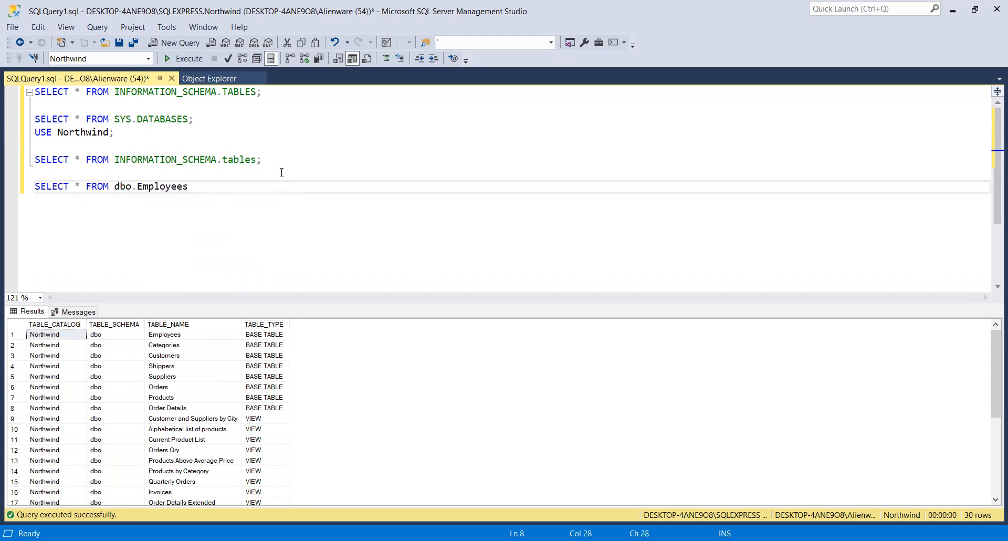
Qualify the Employees table with its database so the query reads SELECT * FROM Northwind.dbo.Employees; and execute only that query.
{"action": "left_click", "coordinate": [114, 187]}
{"action": "type", "text": "N"}
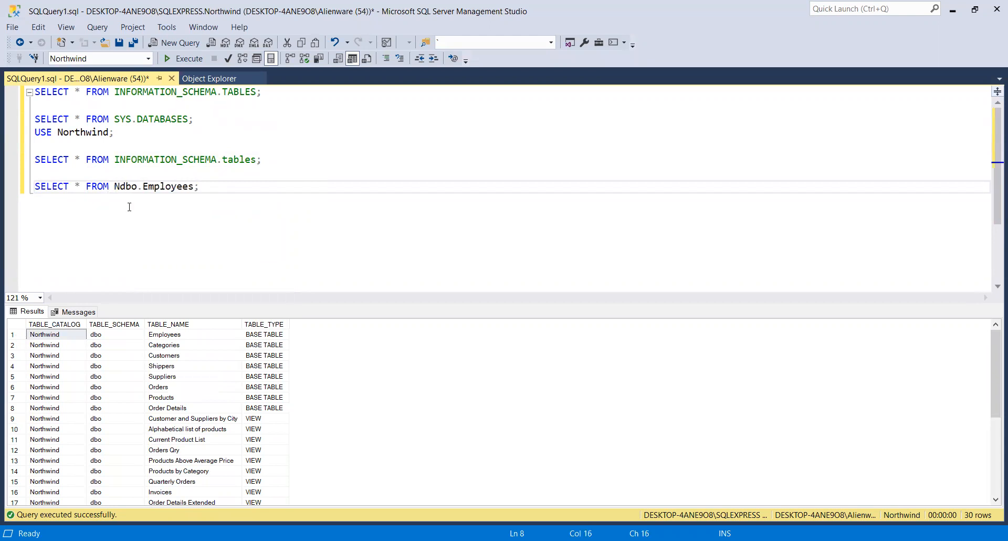
{"action": "type", "text": "orth"}
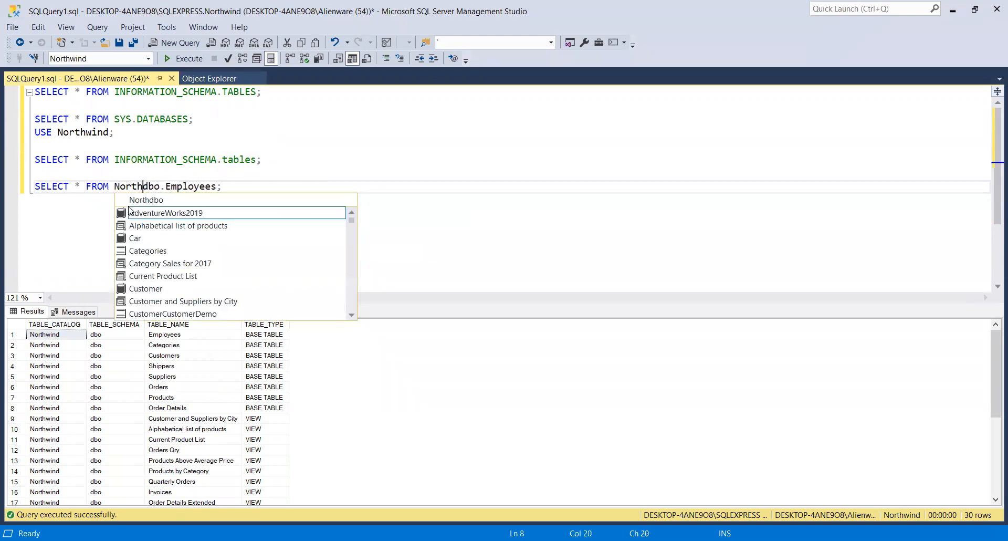
{"action": "type", "text": "wind."}
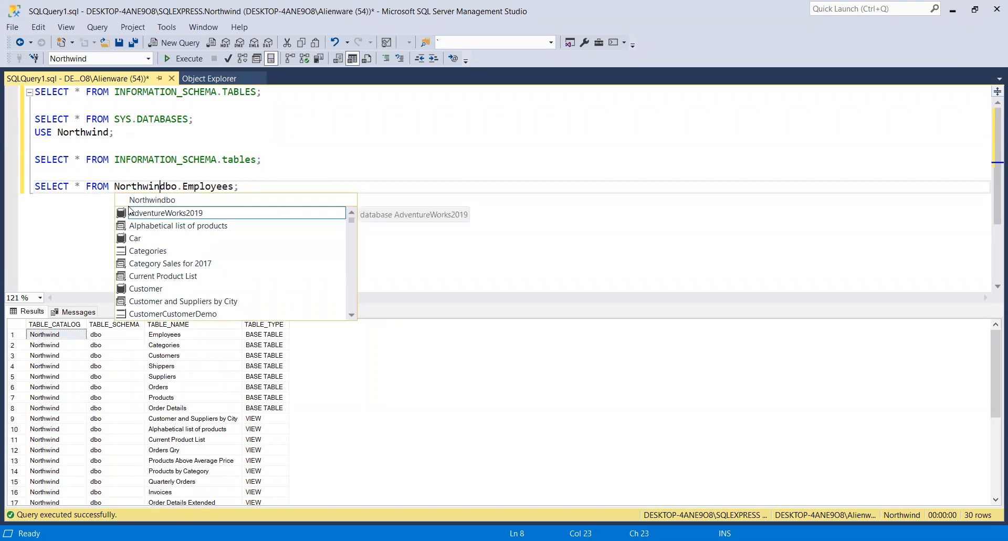
{"action": "left_click_drag", "start_coordinate": [268, 193], "coordinate": [34, 172]}
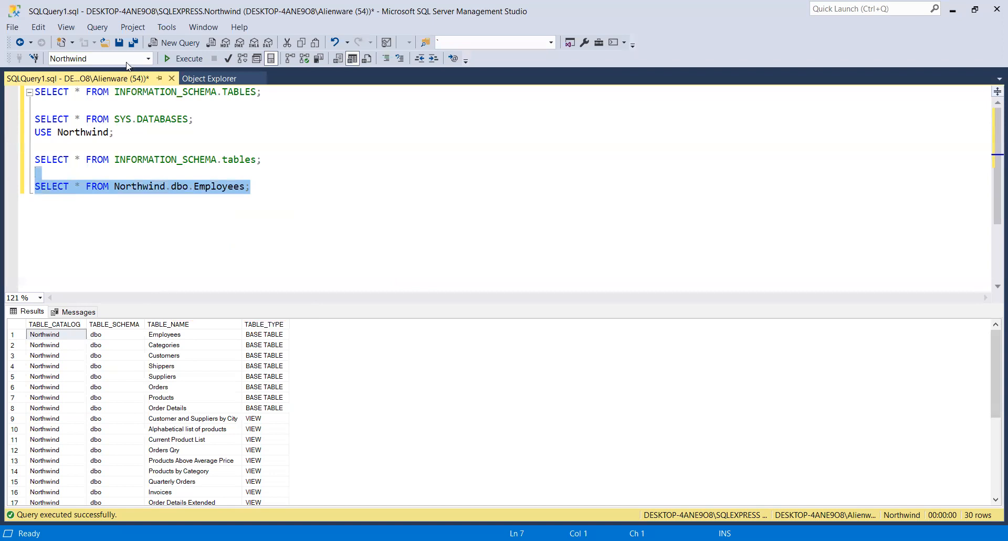
{"action": "left_click", "coordinate": [199, 59]}
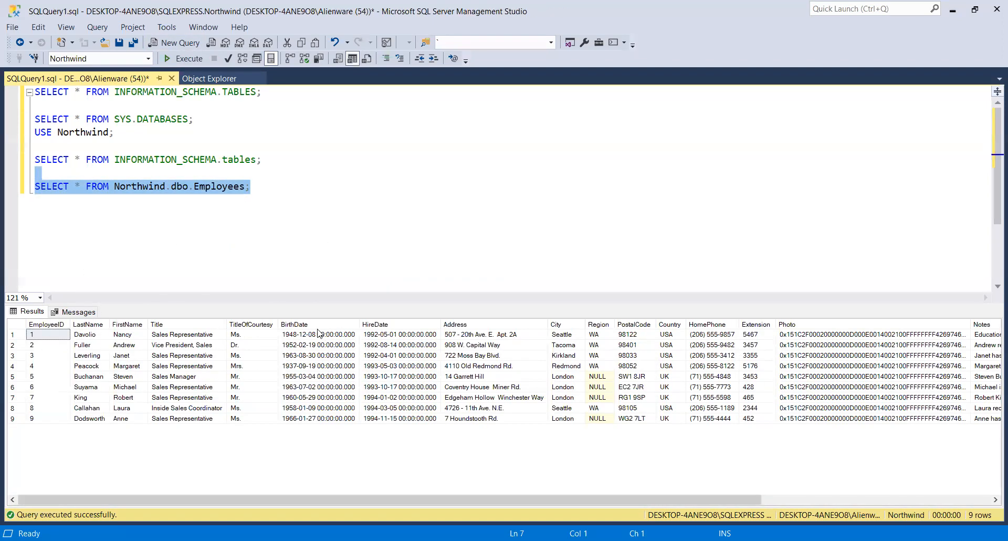
Rerun only the INFORMATION_SCHEMA.tables query and add SELECT * FROM Northwind.dbo.Categories; directly below the Employees query.
{"action": "left_click_drag", "start_coordinate": [262, 160], "coordinate": [12, 159]}
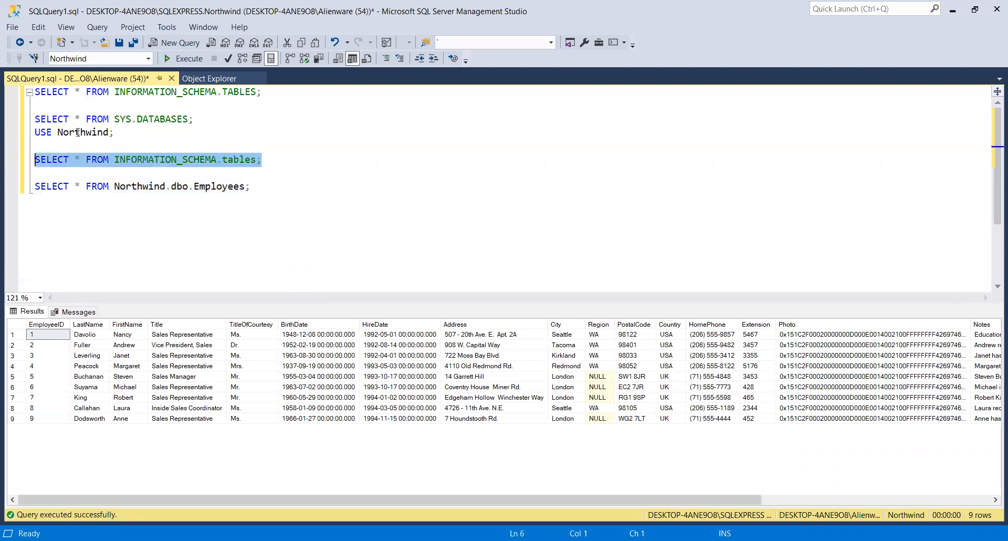
{"action": "left_click", "coordinate": [184, 58]}
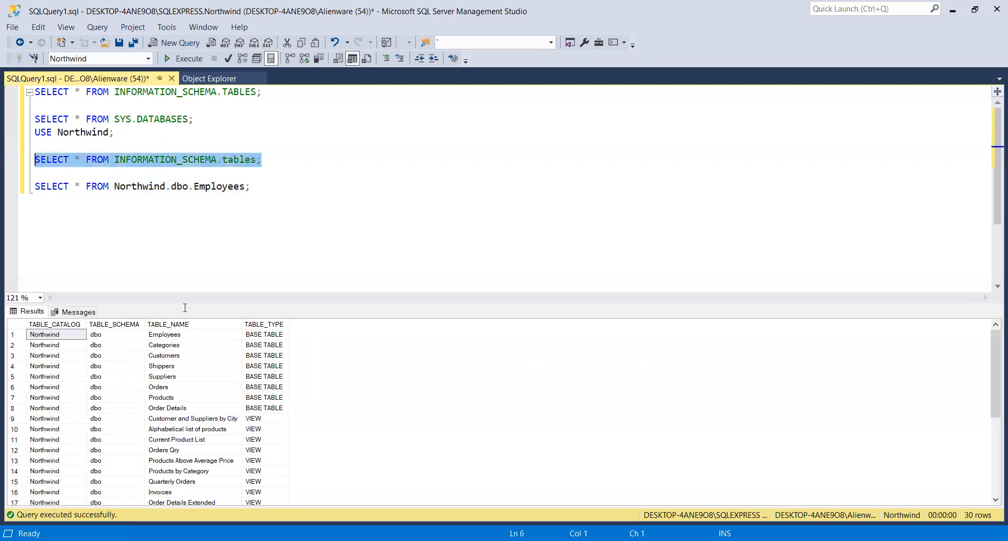
{"action": "left_click_drag", "start_coordinate": [257, 187], "coordinate": [1, 192]}
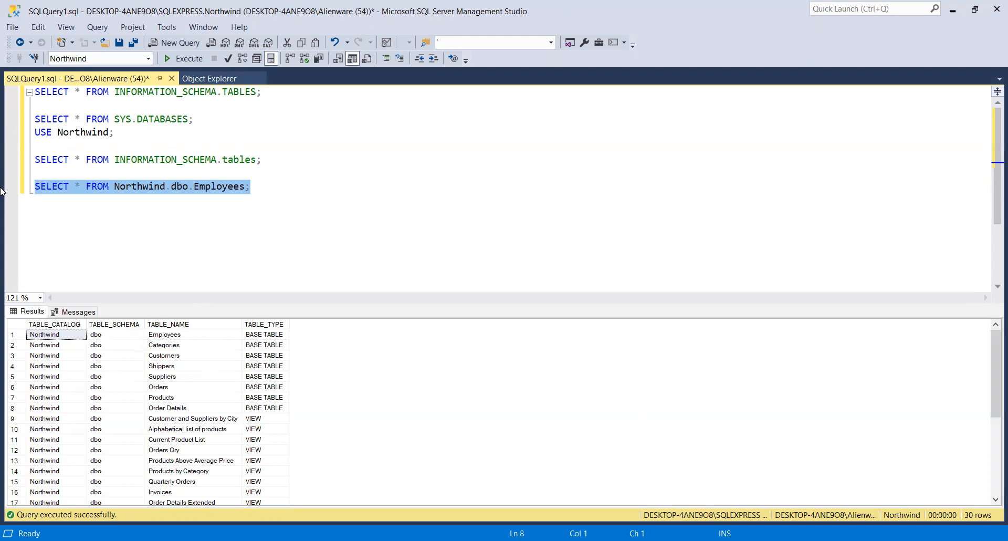
{"action": "key", "text": "ctrl+c"}
{"action": "key", "text": "End"}
{"action": "key", "text": "Return"}
{"action": "key", "text": "ctrl+v"}
{"action": "key", "text": "Left"}
{"action": "key", "text": "Left"}
{"action": "key", "text": "Right"}
{"action": "key", "text": "ctrl+shift+Left"}
{"action": "type", "text": "Categories"}
{"action": "key", "text": "Right"}
{"action": "key", "text": "ctrl+Left"}
{"action": "key", "text": "ctrl+Left"}
{"action": "key", "text": "ctrl+Left"}
{"action": "key", "text": "ctrl+Left"}
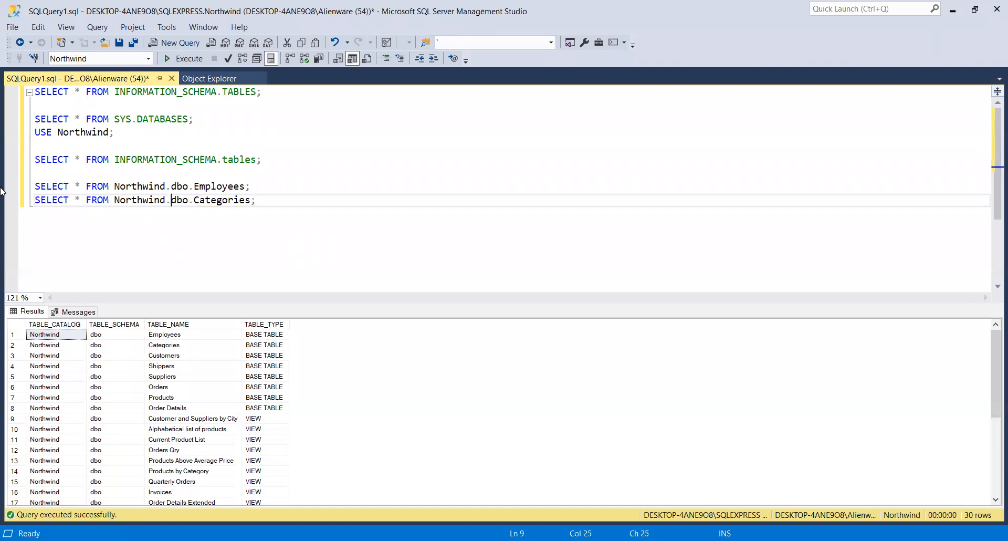
{"action": "key", "text": "ctrl+Left"}
Execute the whole script, and rerun only the INFORMATION_SCHEMA.tables query to view the table list.
{"action": "left_click", "coordinate": [183, 58]}
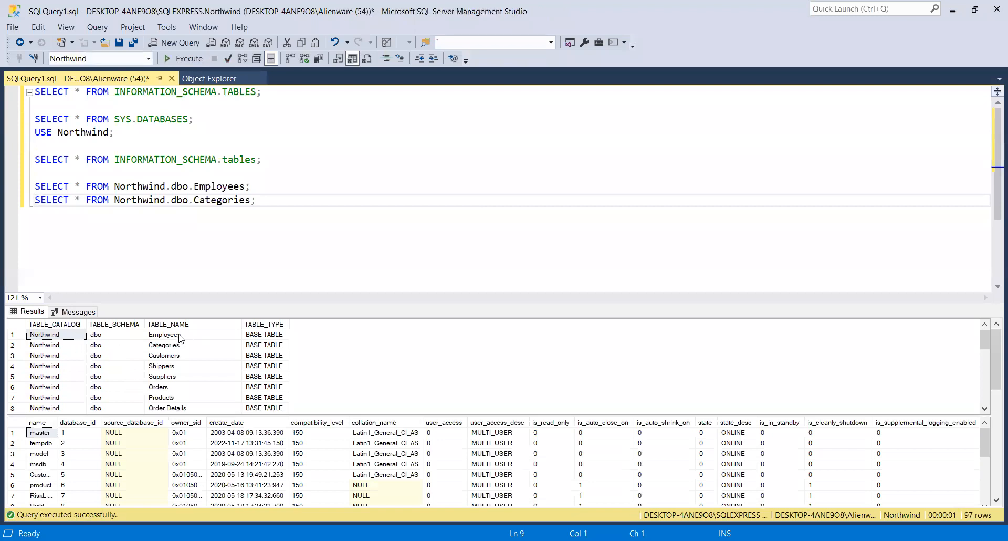
{"action": "left_click", "coordinate": [276, 207]}
{"action": "left_click_drag", "start_coordinate": [269, 162], "coordinate": [5, 155]}
{"action": "left_click", "coordinate": [194, 59]}
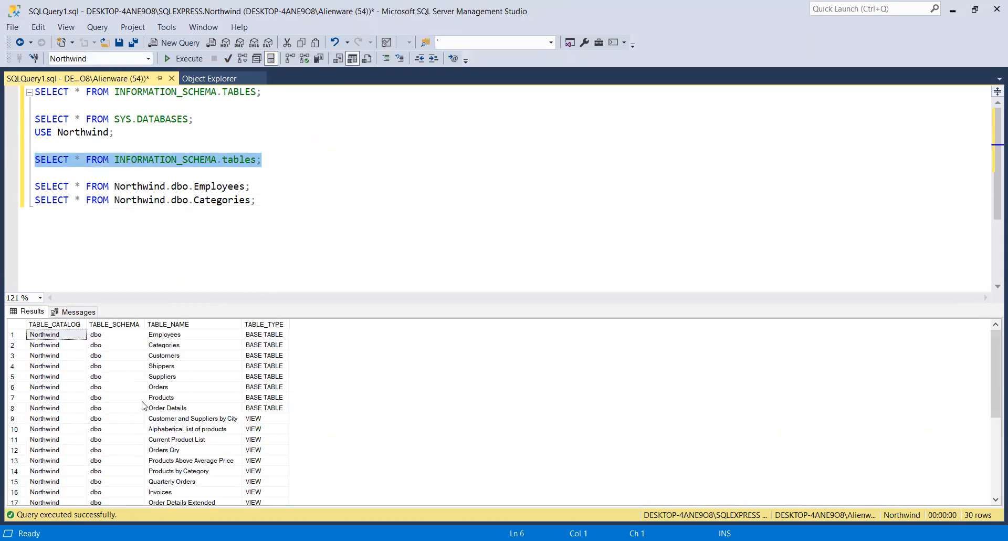
Start another query two lines below the Categories query with SELECT * FROM.
{"action": "left_click", "coordinate": [263, 201]}
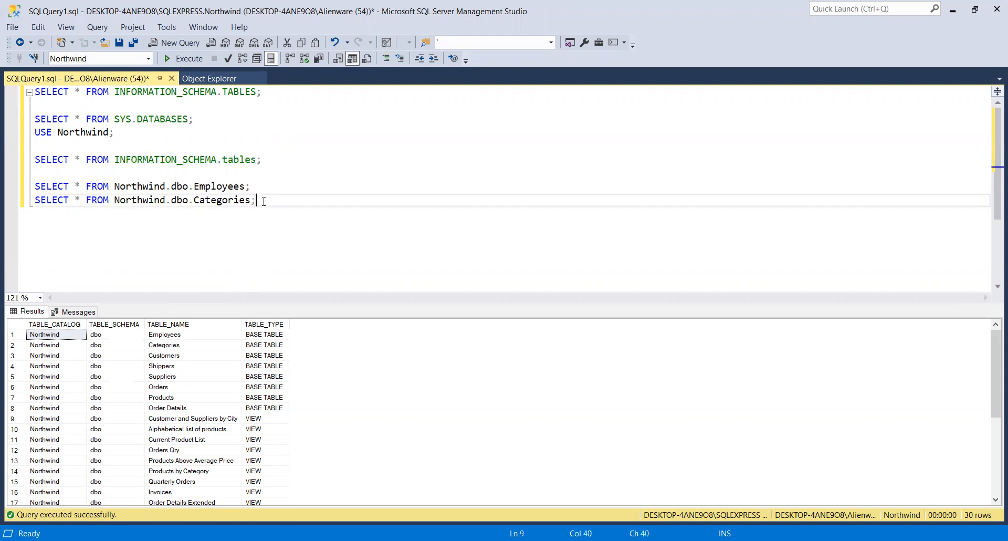
{"action": "key", "text": "ctrl+Left"}
{"action": "key", "text": "ctrl+Left"}
{"action": "key", "text": "ctrl+Left"}
{"action": "key", "text": "Right"}
{"action": "key", "text": "End"}
{"action": "key", "text": "Return"}
{"action": "key", "text": "Return"}
{"action": "type", "text": "s"}
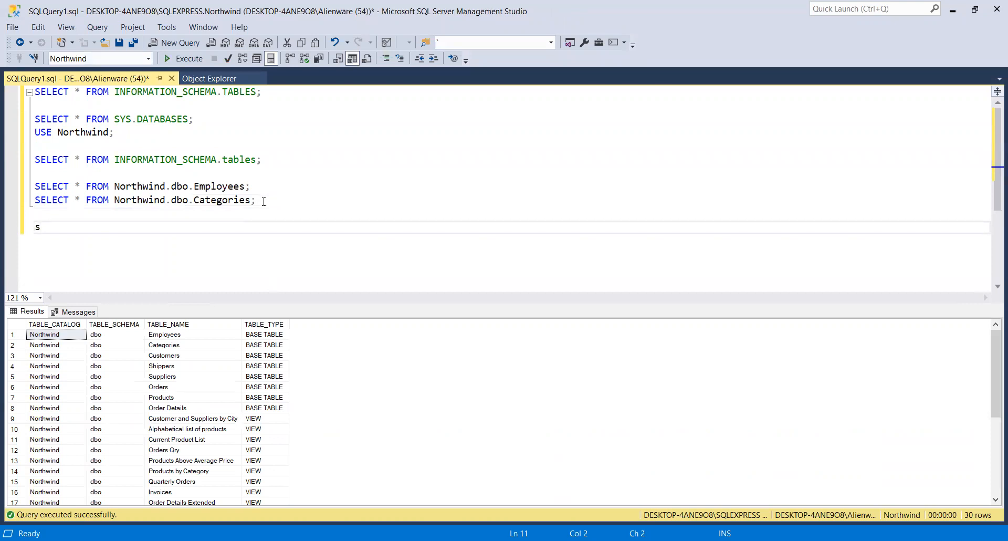
{"action": "type", "text": "elec"}
{"action": "key", "text": "BackSpace"}
{"action": "key", "text": "BackSpace"}
{"action": "key", "text": "BackSpace"}
{"action": "key", "text": "BackSpace"}
{"action": "key", "text": "BackSpace"}
{"action": "type", "text": "SELECT * FROM"}
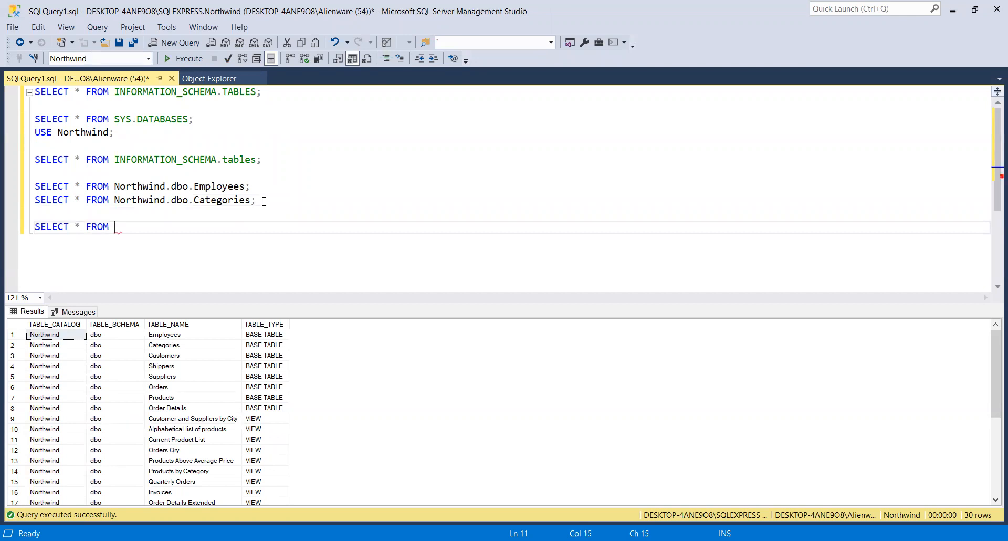
Complete the new query with the table reference Northwind.dbo.[Order Details].
{"action": "type", "text": "Northwind.dob."}
{"action": "key", "text": "BackSpace"}
{"action": "key", "text": "BackSpace"}
{"action": "key", "text": "BackSpace"}
{"action": "type", "text": "bo."}
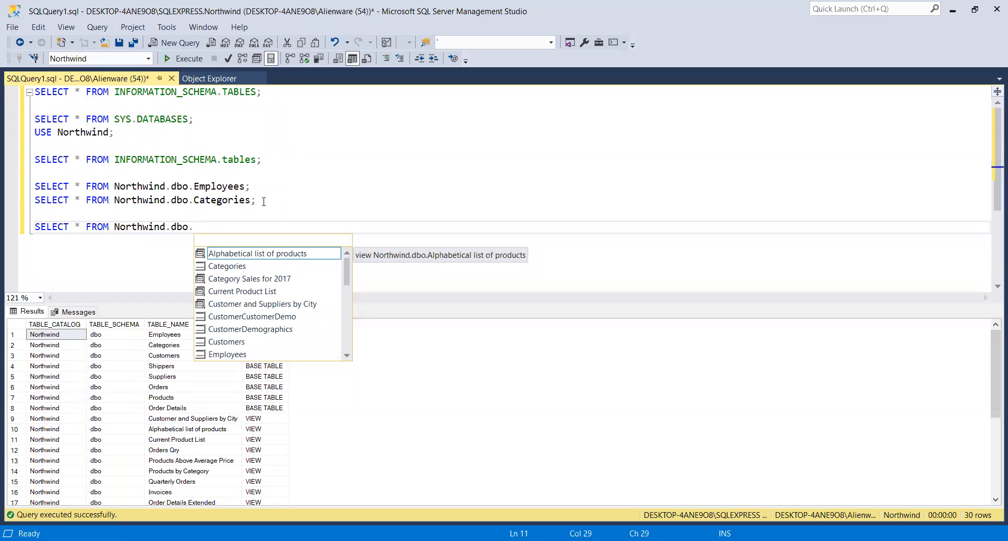
{"action": "type", "text": "OR"}
{"action": "key", "text": "Tab"}
{"action": "key", "text": "Return"}
Execute only the Order Details query and highlight its bracketed table name.
{"action": "key", "text": "Up"}
{"action": "key", "text": "shift+Down"}
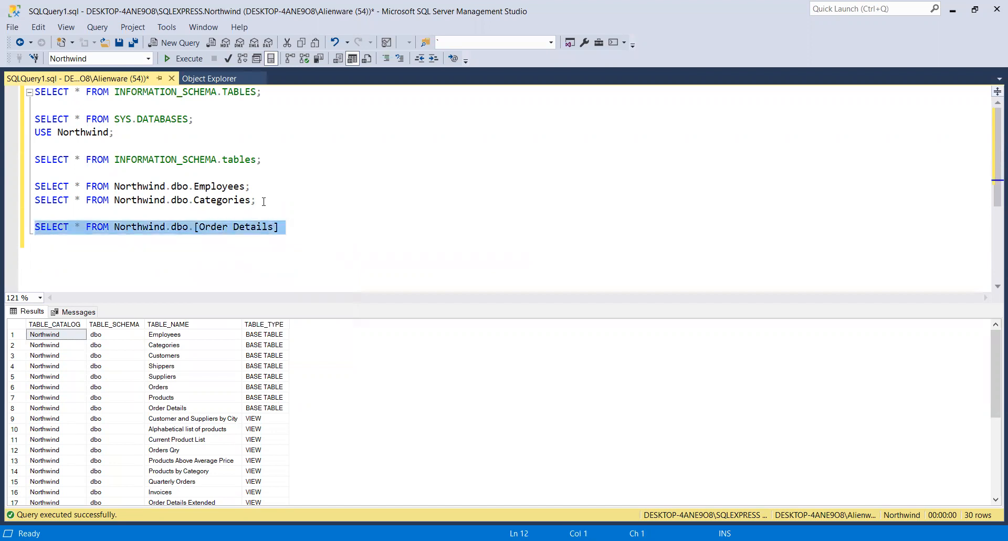
{"action": "left_click", "coordinate": [189, 62]}
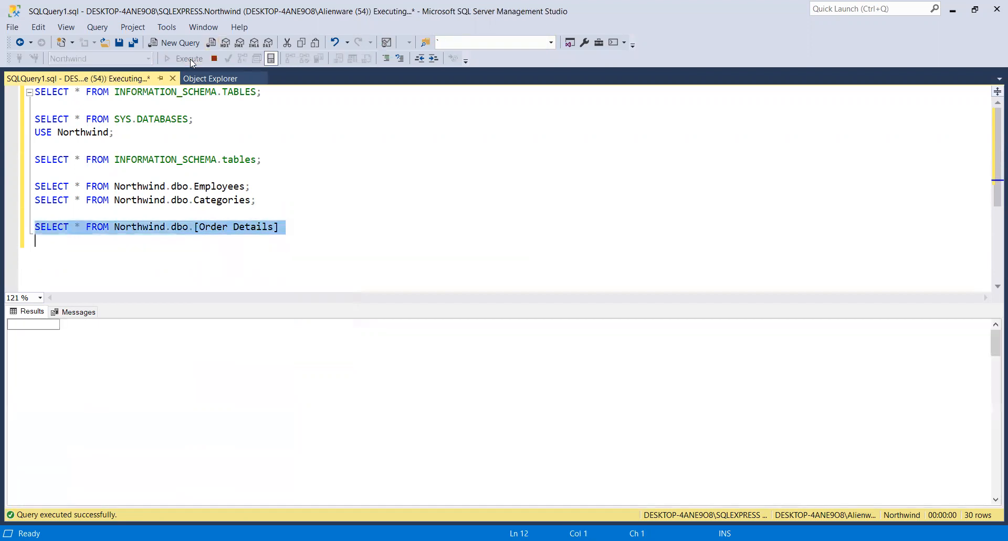
{"action": "left_click", "coordinate": [345, 260]}
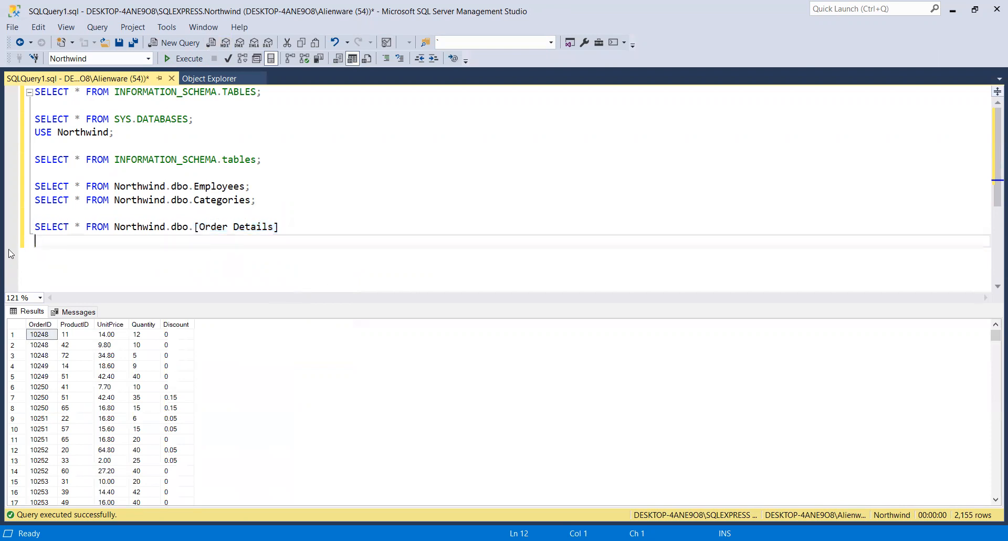
{"action": "left_click_drag", "start_coordinate": [197, 226], "coordinate": [279, 223]}
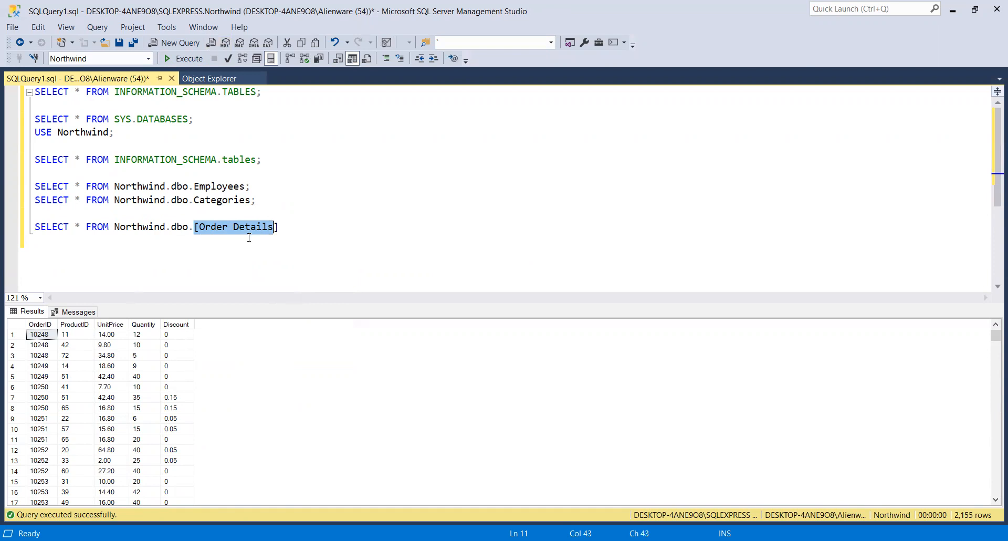
Execute the Categories query and the Employees query one at a time to view each table's records.
{"action": "left_click_drag", "start_coordinate": [35, 200], "coordinate": [35, 214]}
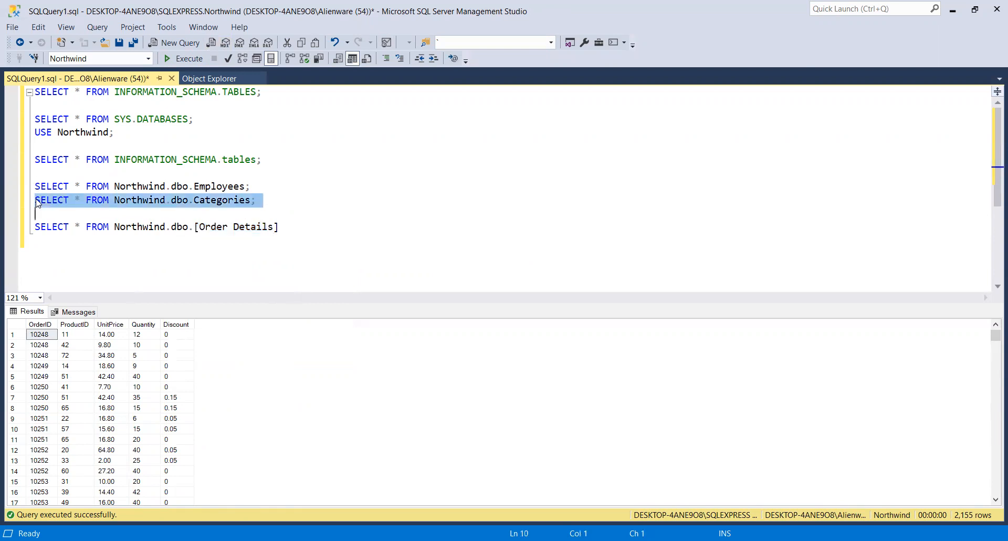
{"action": "left_click", "coordinate": [190, 58]}
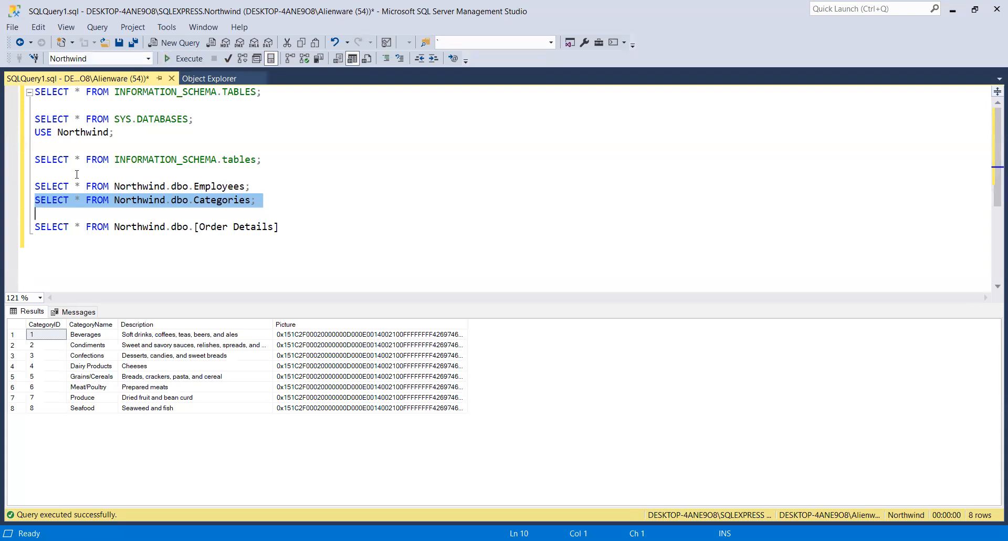
{"action": "left_click", "coordinate": [31, 189]}
{"action": "key", "text": "Up"}
{"action": "key", "text": "Down"}
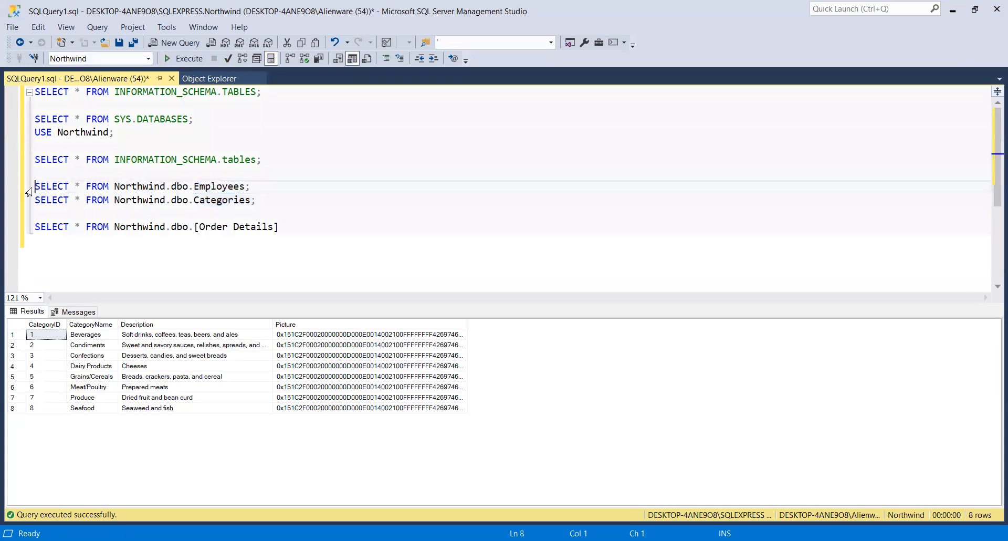
{"action": "left_click", "coordinate": [29, 191]}
{"action": "left_click", "coordinate": [182, 59]}
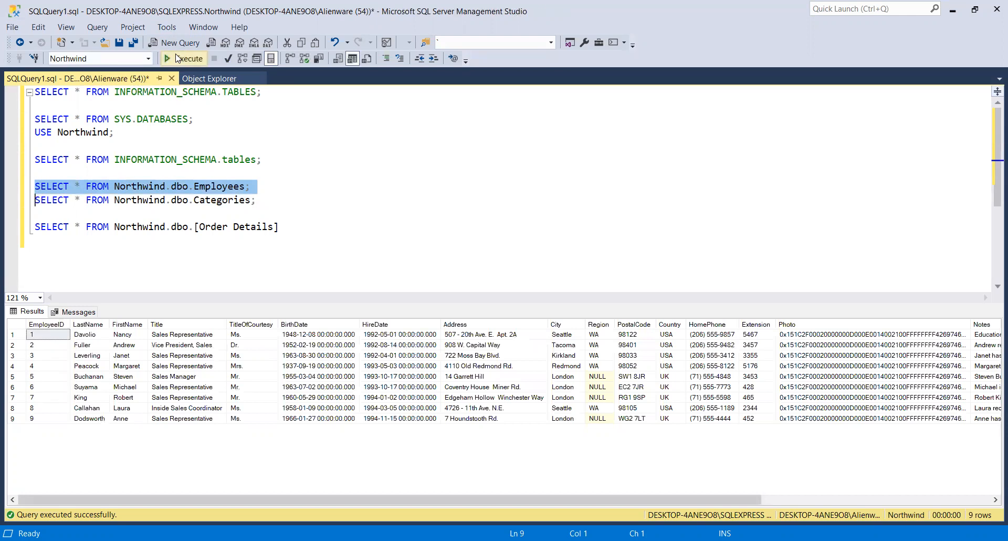
{"action": "left_click", "coordinate": [287, 223]}
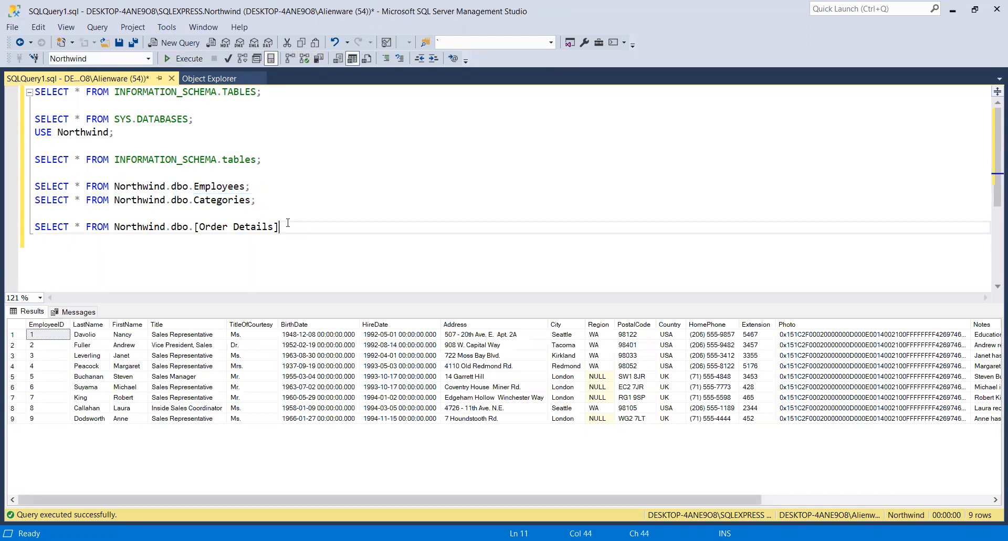
{"action": "key", "text": "Return"}
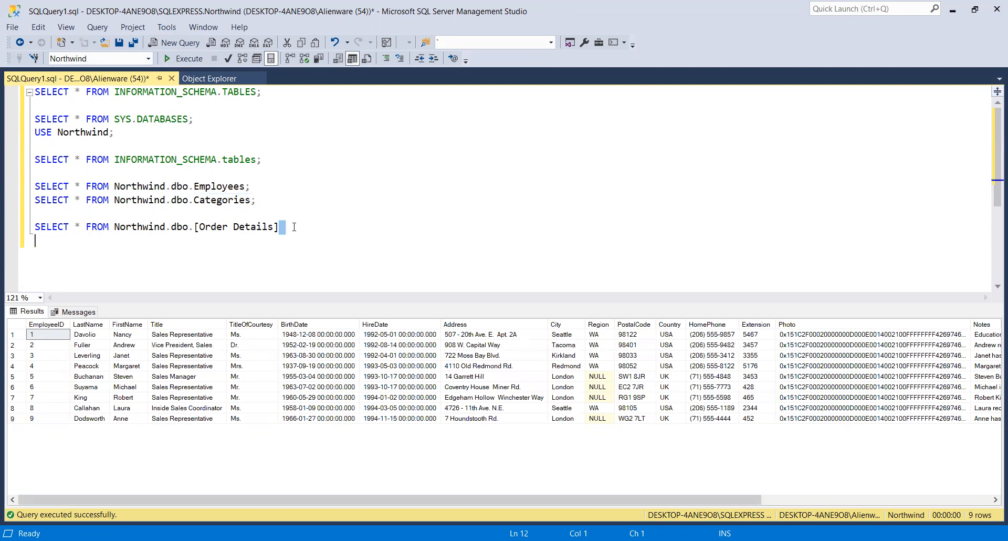
{"action": "left_click_drag", "start_coordinate": [349, 217], "coordinate": [81, 188]}
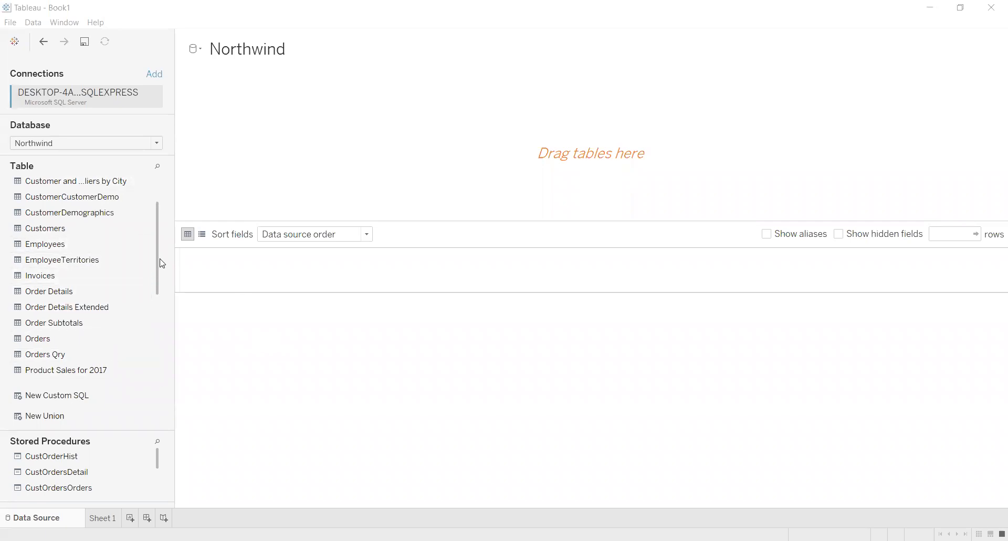
Switch to Tableau, add Northwind's Order Details table to the data source and let the data preview update automatically.
{"action": "scroll", "coordinate": [158, 224], "scroll_direction": "up", "scroll_amount": 2}
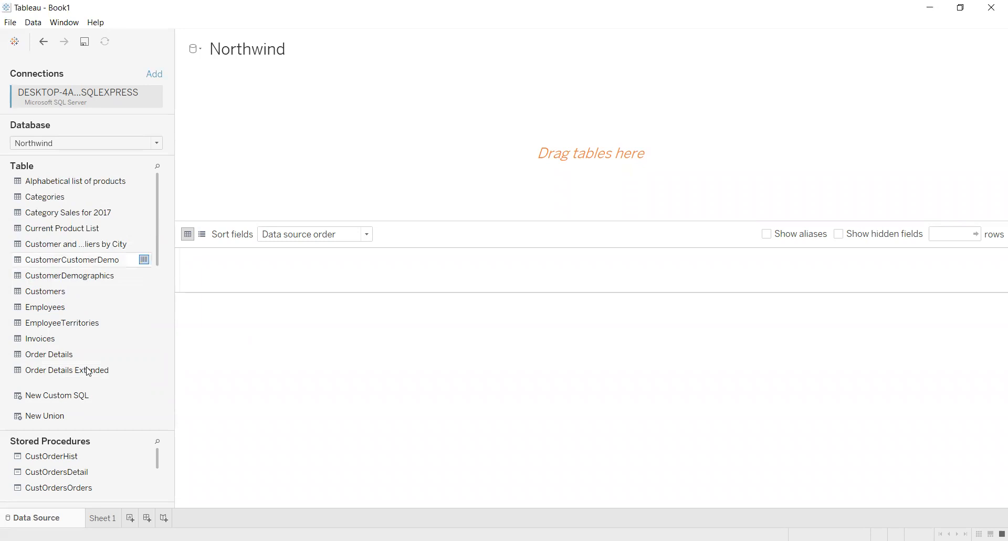
{"action": "left_click_drag", "start_coordinate": [61, 354], "coordinate": [166, 340]}
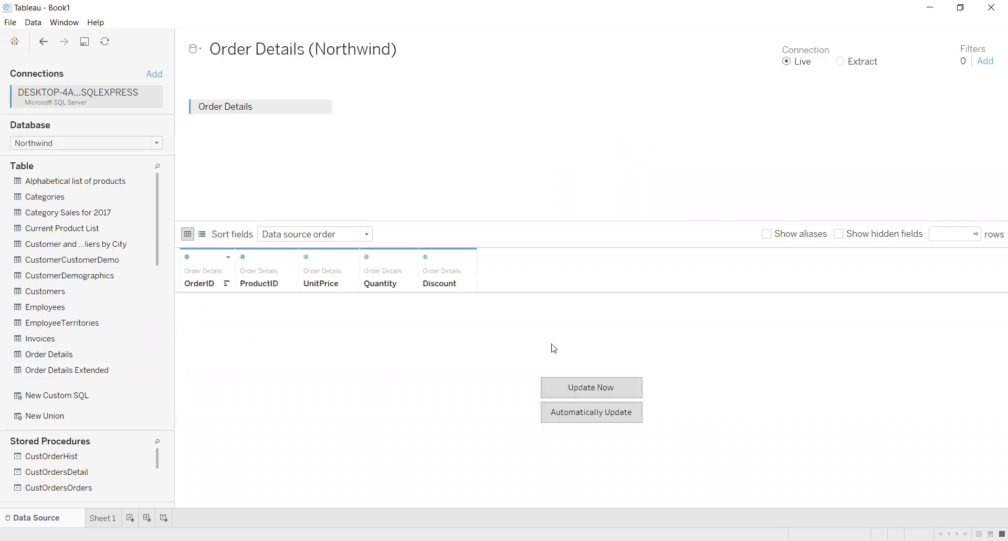
{"action": "left_click", "coordinate": [545, 414]}
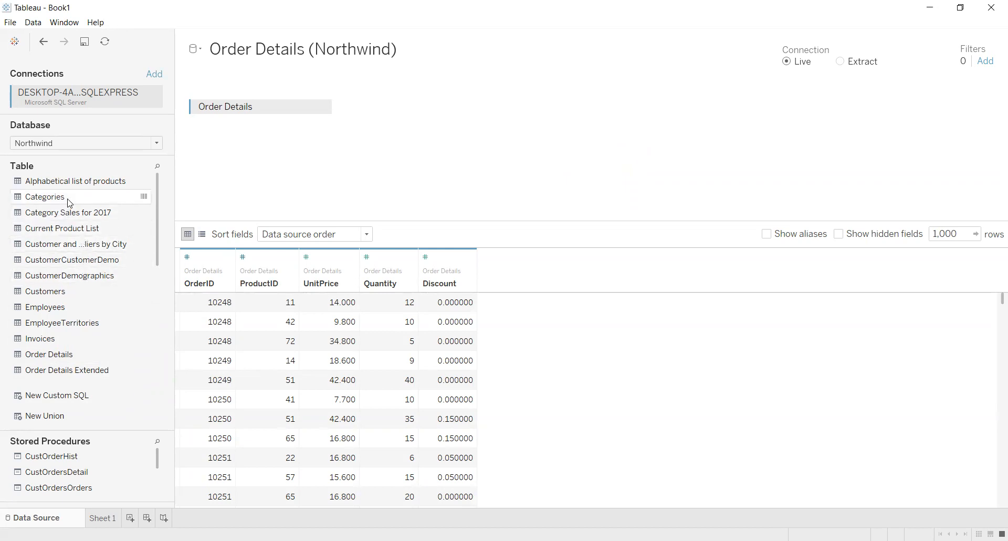
Try to join the Suppliers table to Order Details, and remove Suppliers from the data source.
{"action": "left_click_drag", "start_coordinate": [61, 196], "coordinate": [5, 212]}
{"action": "left_click_drag", "start_coordinate": [157, 209], "coordinate": [156, 324]}
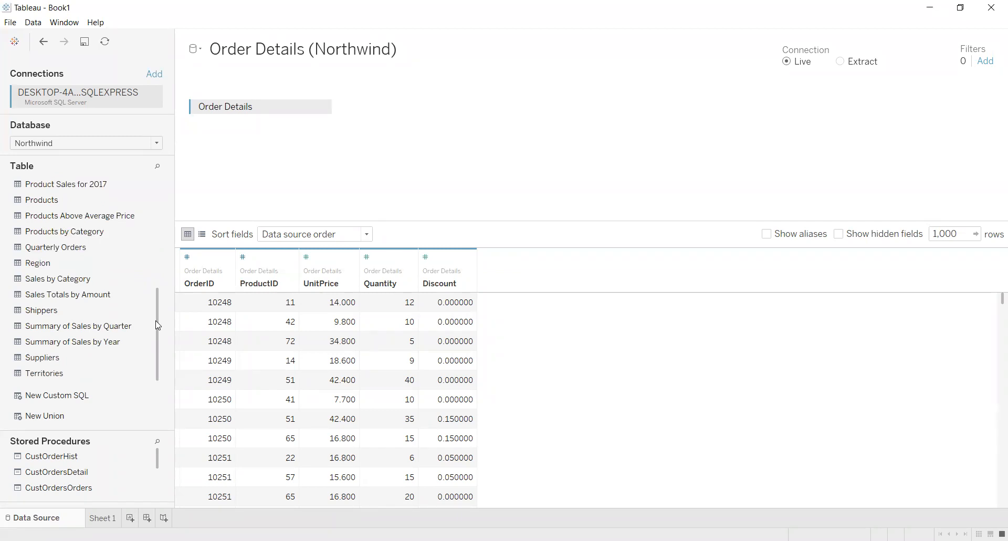
{"action": "left_click_drag", "start_coordinate": [58, 357], "coordinate": [391, 124]}
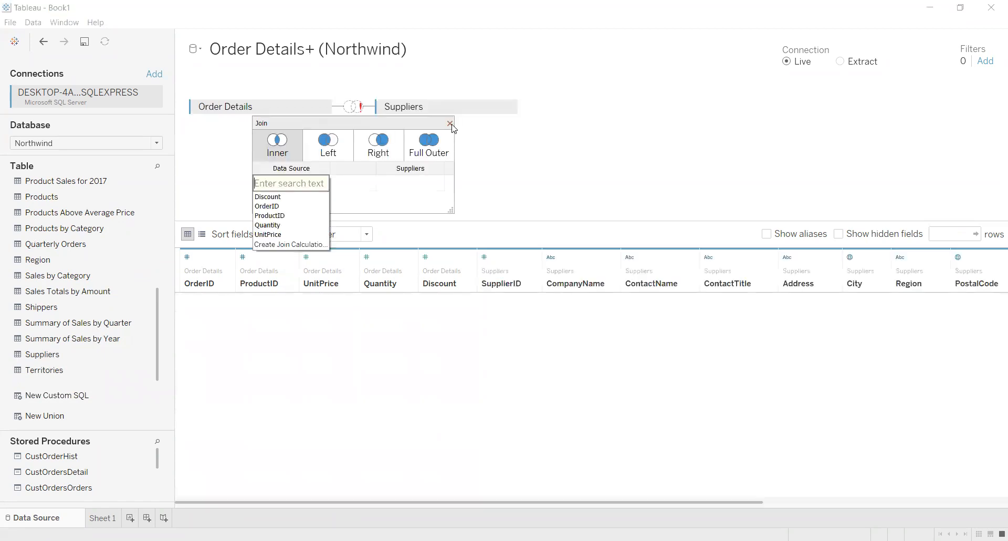
{"action": "left_click", "coordinate": [449, 124]}
{"action": "left_click", "coordinate": [508, 107]}
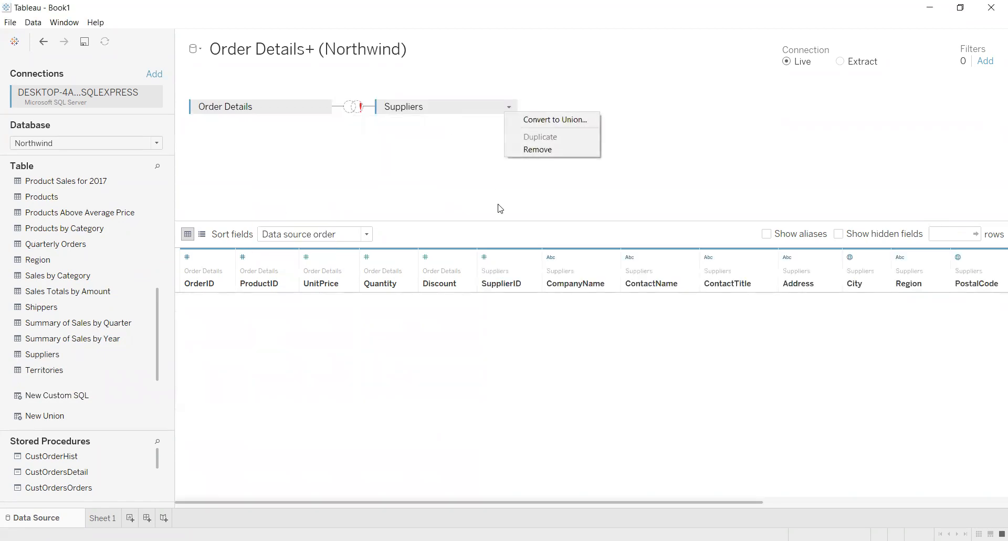
{"action": "left_click", "coordinate": [534, 150]}
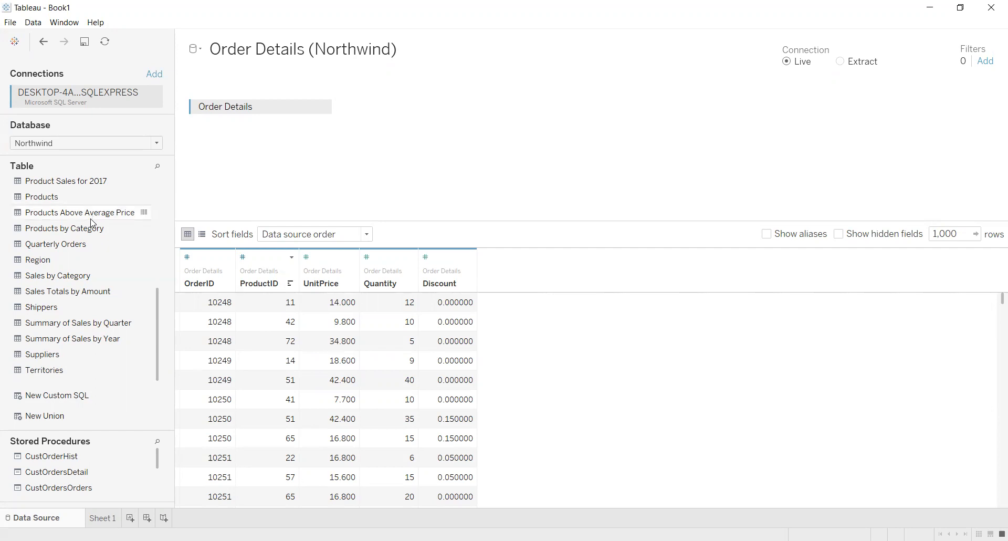
Try to join Products by Category to Order Details, and remove it from the data source.
{"action": "left_click_drag", "start_coordinate": [244, 219], "coordinate": [440, 122]}
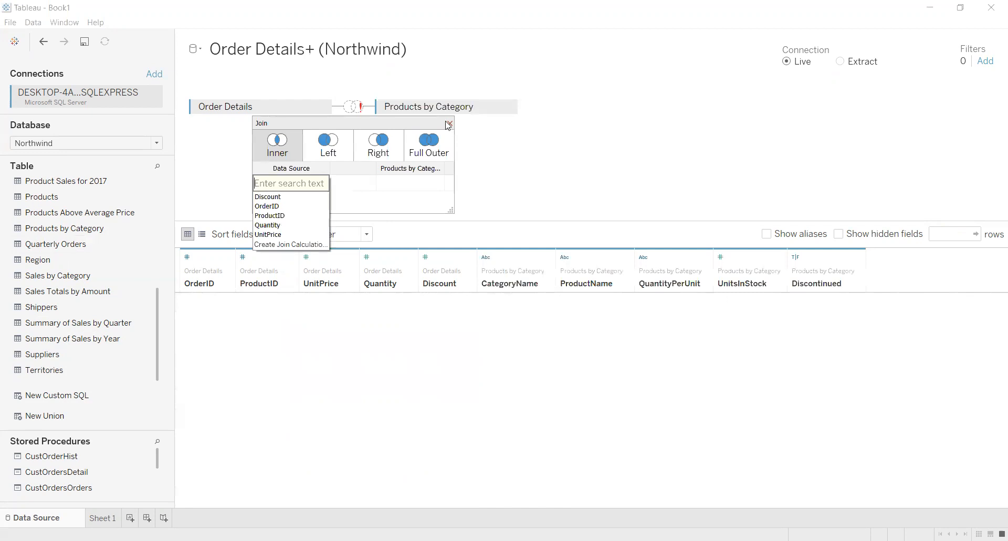
{"action": "left_click", "coordinate": [450, 124]}
{"action": "left_click", "coordinate": [509, 106]}
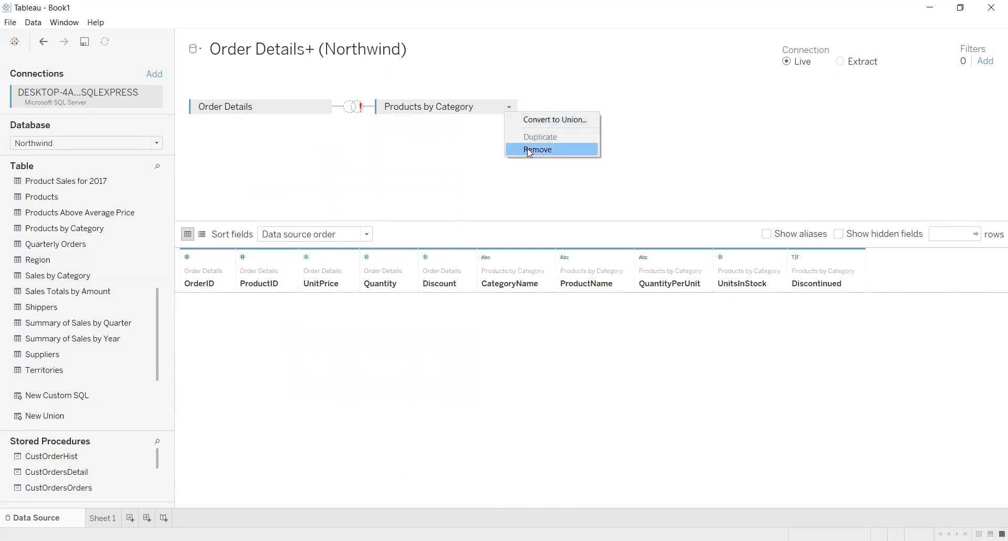
Join the Orders table to Order Details, update the data preview and look through the joined columns.
{"action": "left_click_drag", "start_coordinate": [156, 351], "coordinate": [159, 314]}
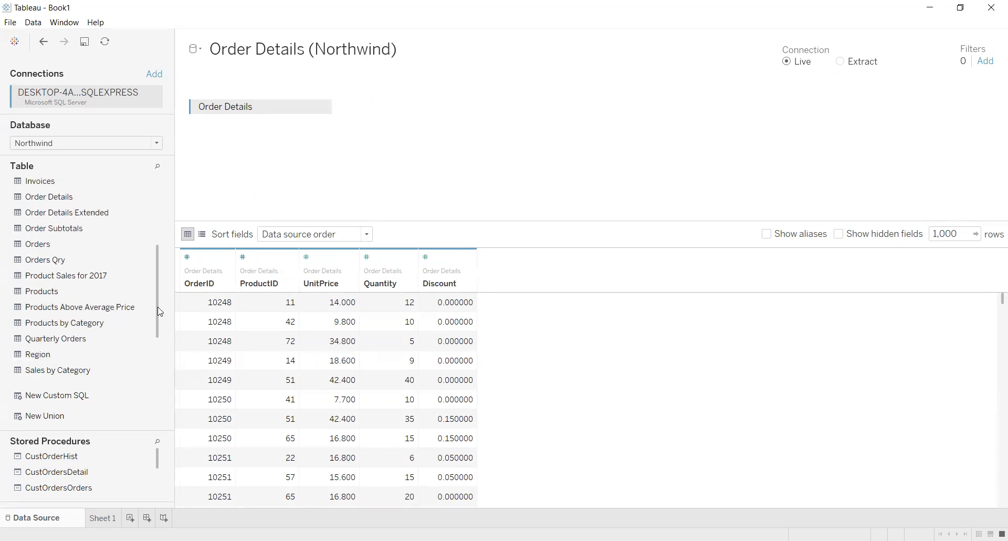
{"action": "left_click_drag", "start_coordinate": [79, 244], "coordinate": [431, 120]}
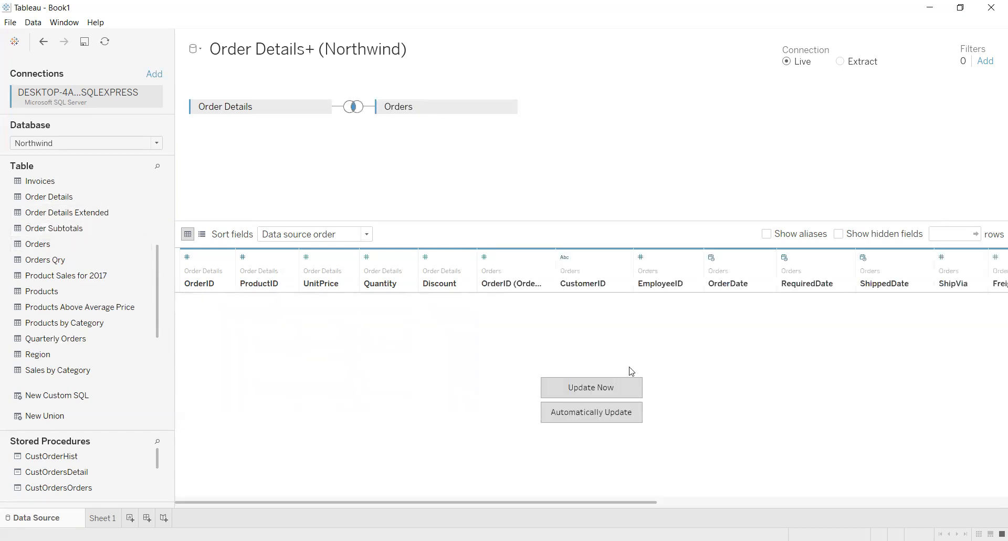
{"action": "left_click", "coordinate": [619, 390]}
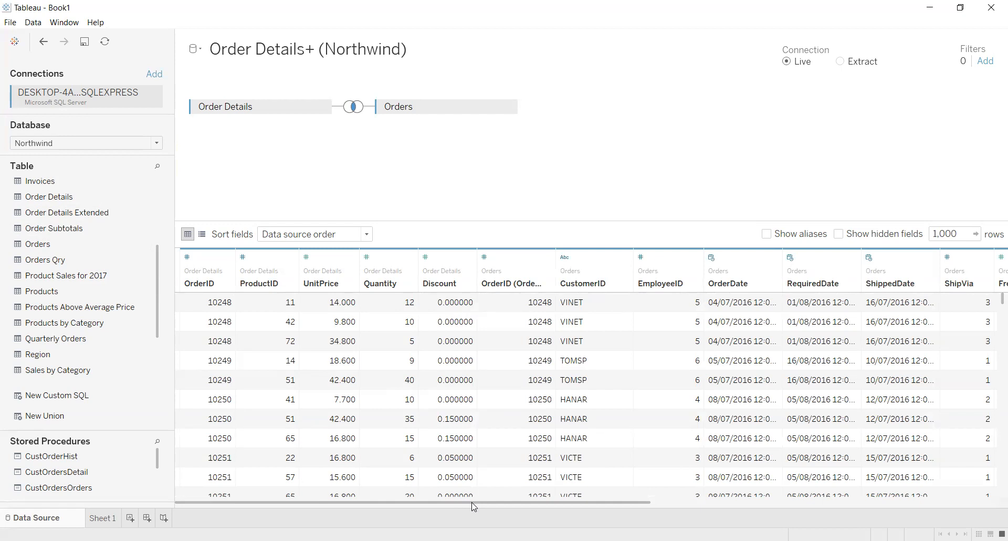
{"action": "left_click_drag", "start_coordinate": [473, 505], "coordinate": [735, 483]}
{"action": "left_click_drag", "start_coordinate": [842, 478], "coordinate": [180, 421]}
Join the Employees table to Orders and update the data preview.
{"action": "scroll", "coordinate": [158, 287], "scroll_direction": "down", "scroll_amount": 1}
{"action": "scroll", "coordinate": [158, 283], "scroll_direction": "up", "scroll_amount": 4}
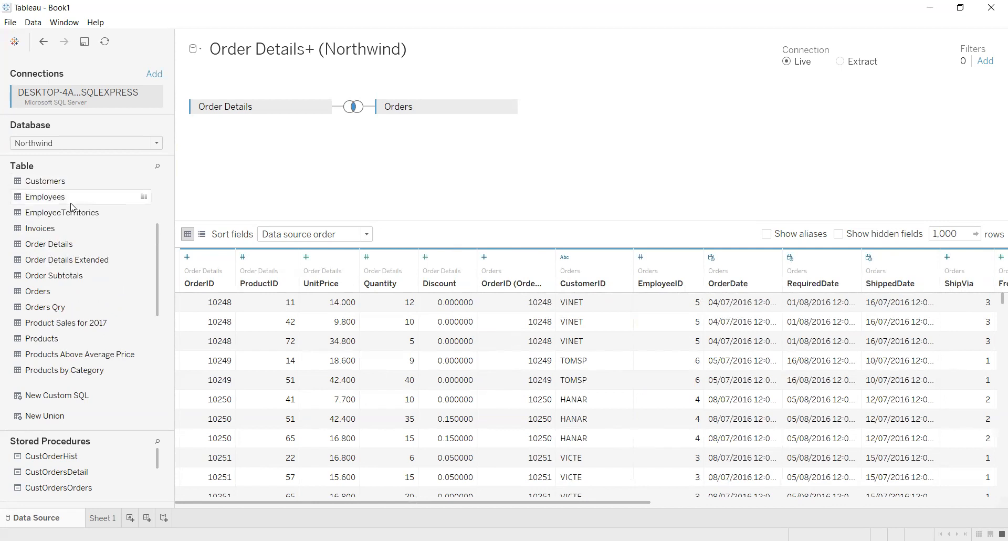
{"action": "left_click_drag", "start_coordinate": [77, 198], "coordinate": [601, 118]}
{"action": "left_click", "coordinate": [565, 386]}
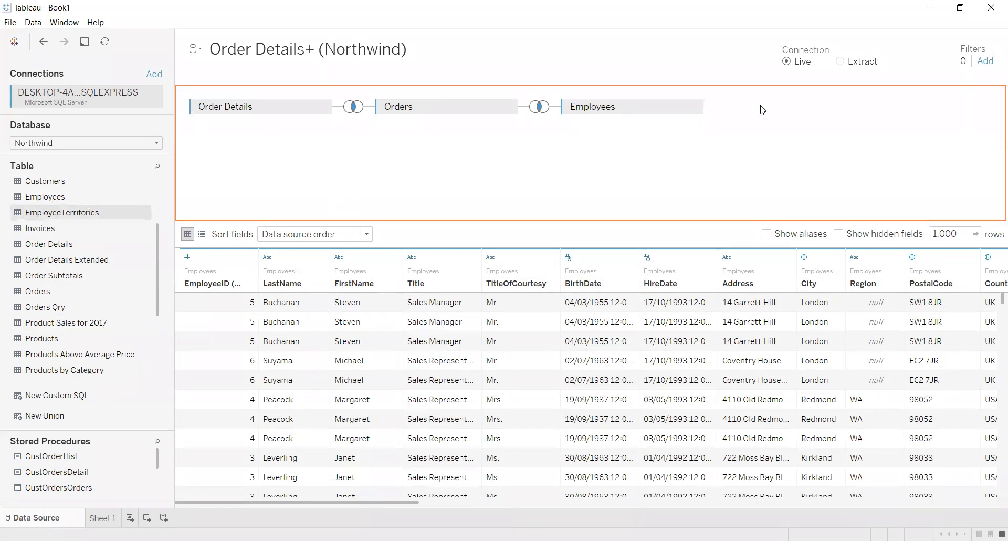
Join the EmployeeTerritories table to Employees and set the data preview to update automatically.
{"action": "left_click_drag", "start_coordinate": [750, 107], "coordinate": [747, 123]}
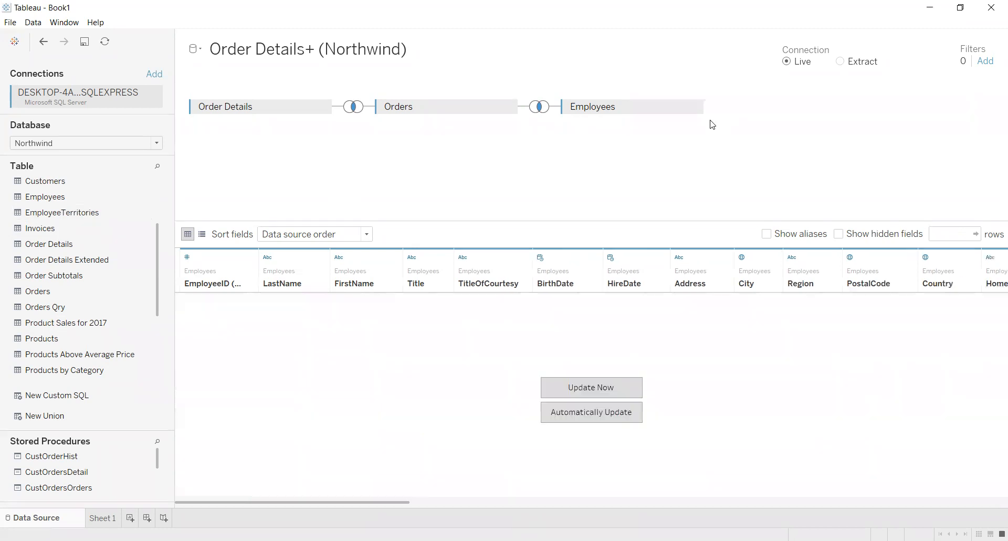
{"action": "left_click", "coordinate": [616, 412]}
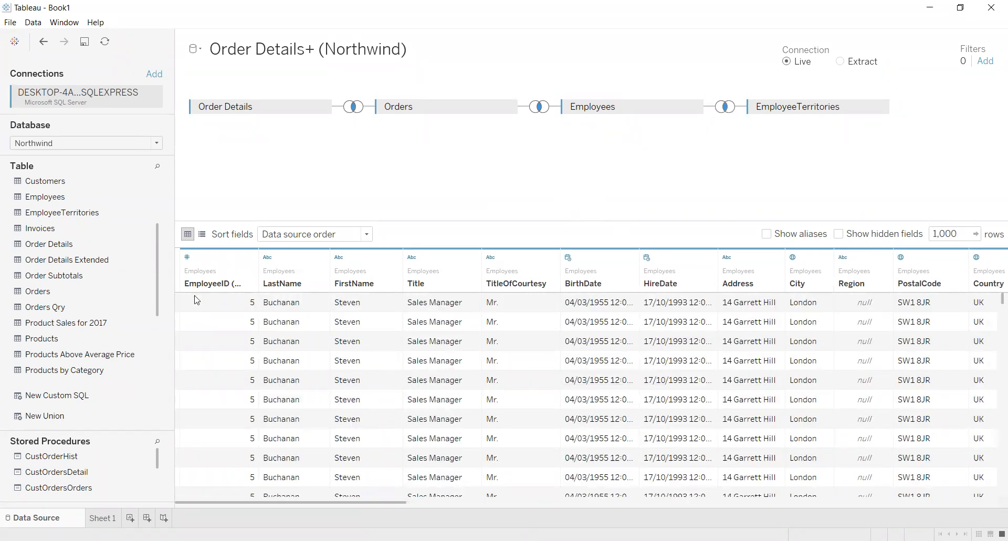
Clear the old Region, Amount and Geo fields from Sheet 1.
{"action": "left_click", "coordinate": [101, 517]}
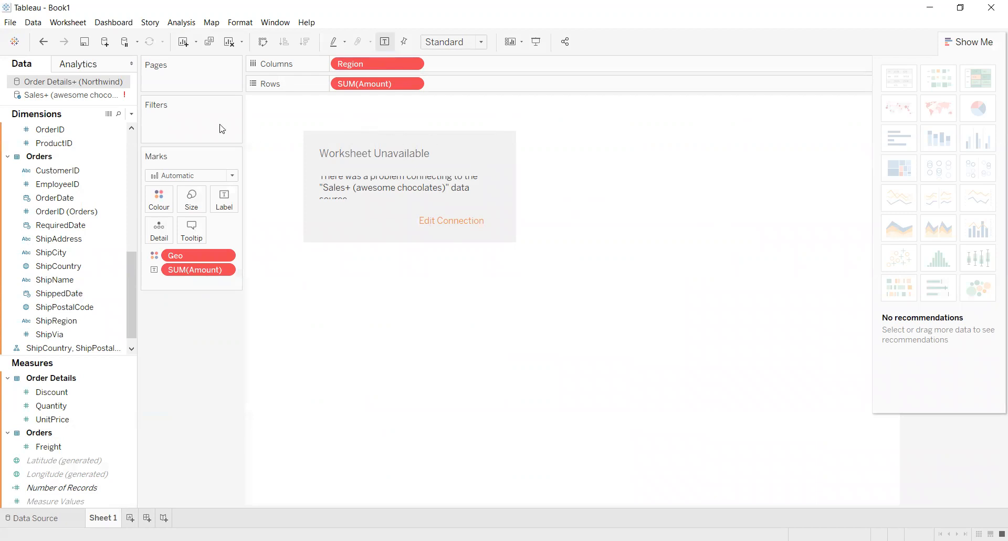
{"action": "mouse_move", "coordinate": [344, 89]}
{"action": "left_click_drag", "start_coordinate": [330, 105], "coordinate": [146, 147]}
{"action": "left_click_drag", "start_coordinate": [202, 257], "coordinate": [391, 262]}
Look through the Northwind dimensions and the geographic role options of the Employees Region field.
{"action": "left_click_drag", "start_coordinate": [128, 269], "coordinate": [128, 141]}
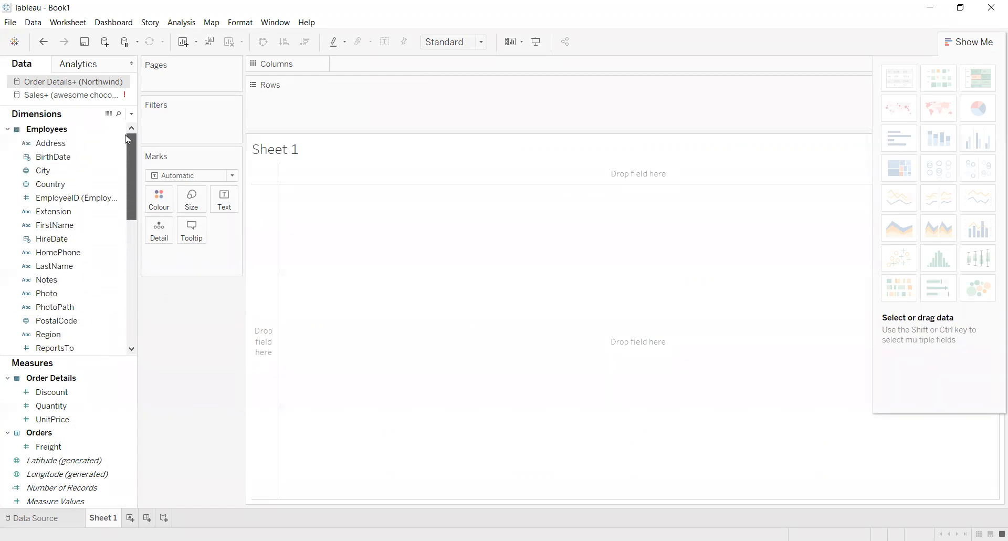
{"action": "scroll", "coordinate": [124, 198], "scroll_direction": "down", "scroll_amount": 8}
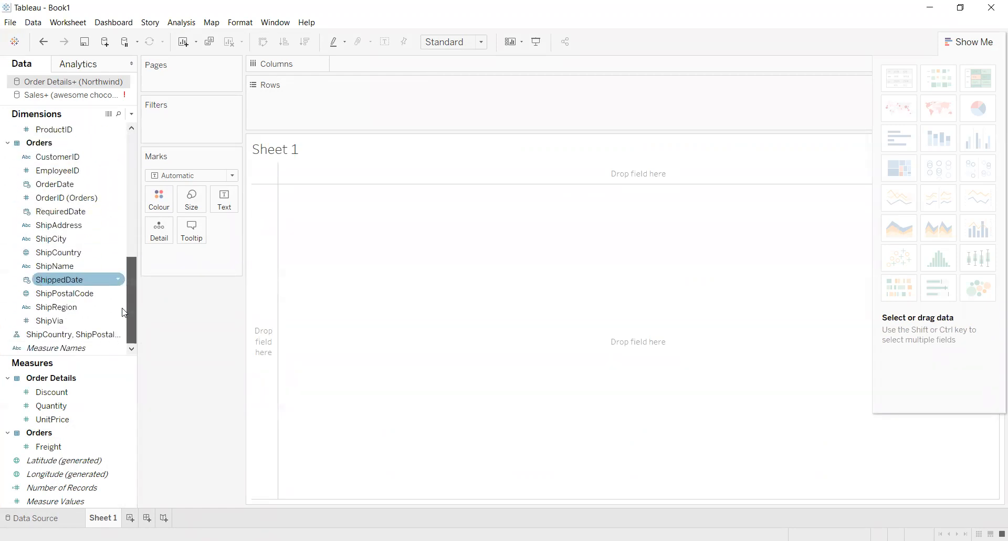
{"action": "left_click_drag", "start_coordinate": [133, 315], "coordinate": [146, 182]}
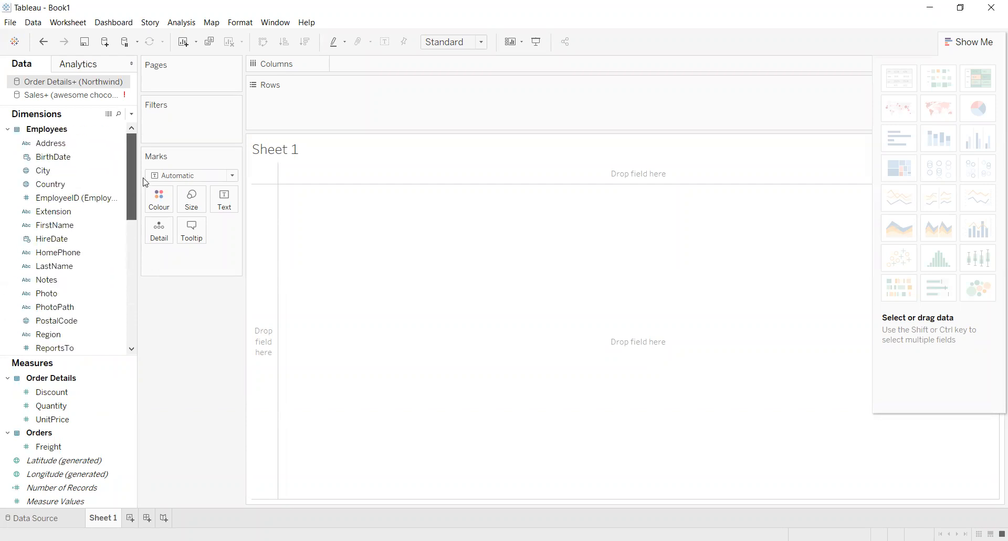
{"action": "mouse_move", "coordinate": [60, 184]}
{"action": "left_mouse_down"}
{"action": "mouse_move", "coordinate": [237, 174]}
{"action": "mouse_move", "coordinate": [176, 161]}
{"action": "mouse_move", "coordinate": [59, 186]}
{"action": "left_mouse_up"}
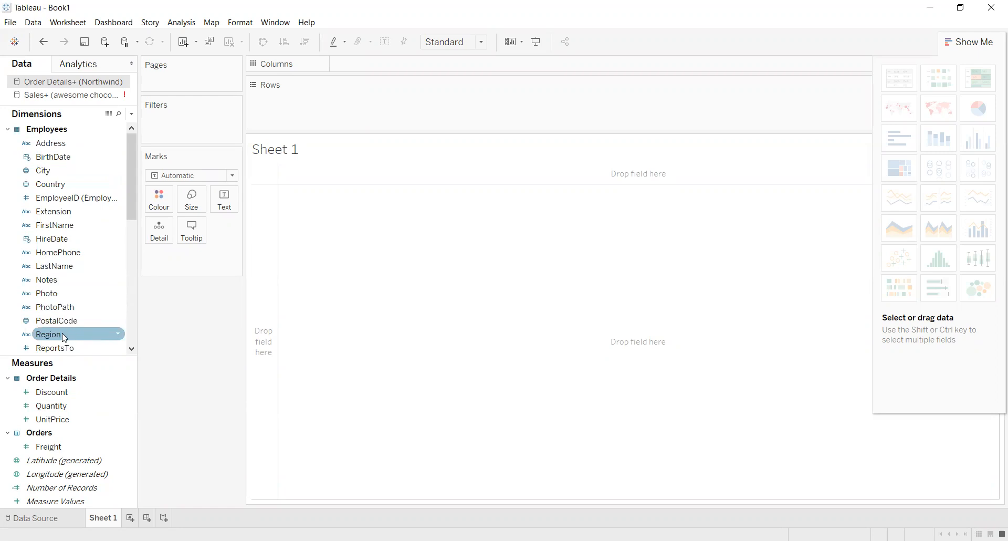
{"action": "left_click", "coordinate": [118, 334]}
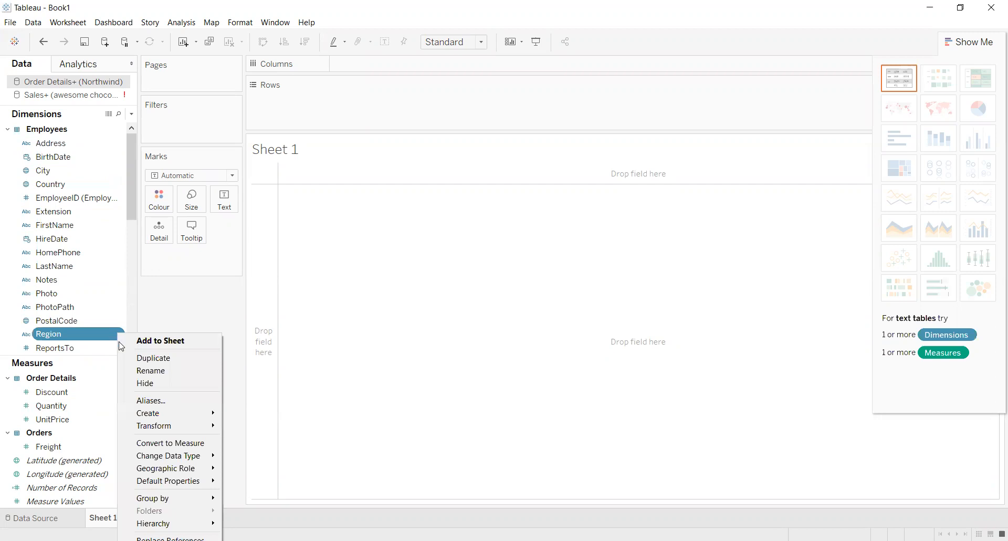
{"action": "mouse_move", "coordinate": [162, 469]}
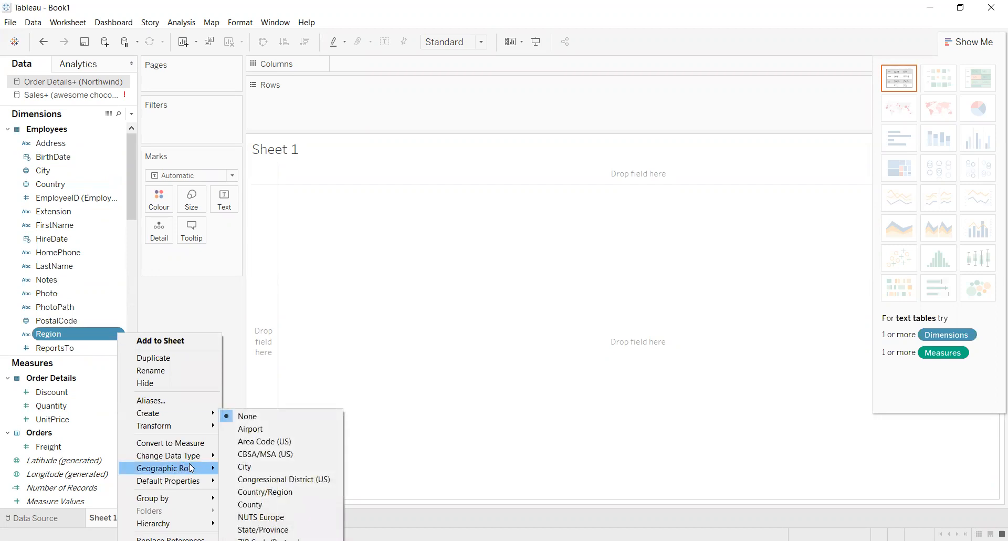
{"action": "left_click", "coordinate": [357, 354]}
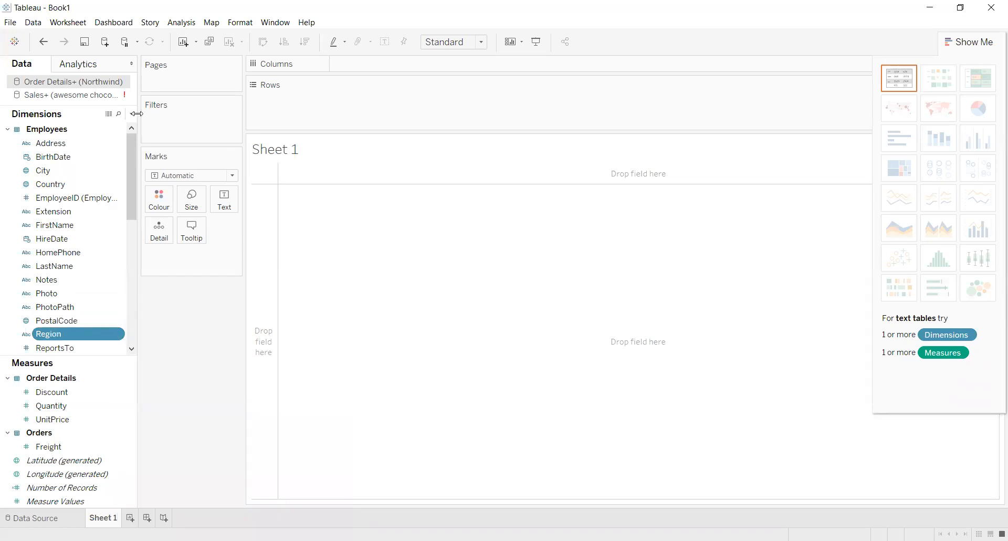
Create a Country, City hierarchy from the Employees location fields.
{"action": "left_click", "coordinate": [63, 173]}
{"action": "left_click_drag", "start_coordinate": [63, 173], "coordinate": [62, 185]}
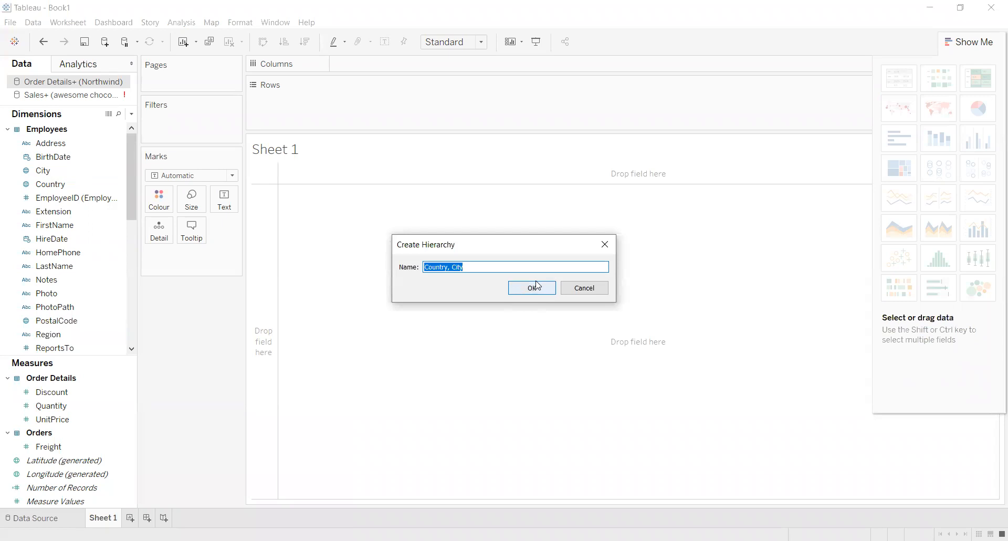
{"action": "left_click", "coordinate": [537, 285]}
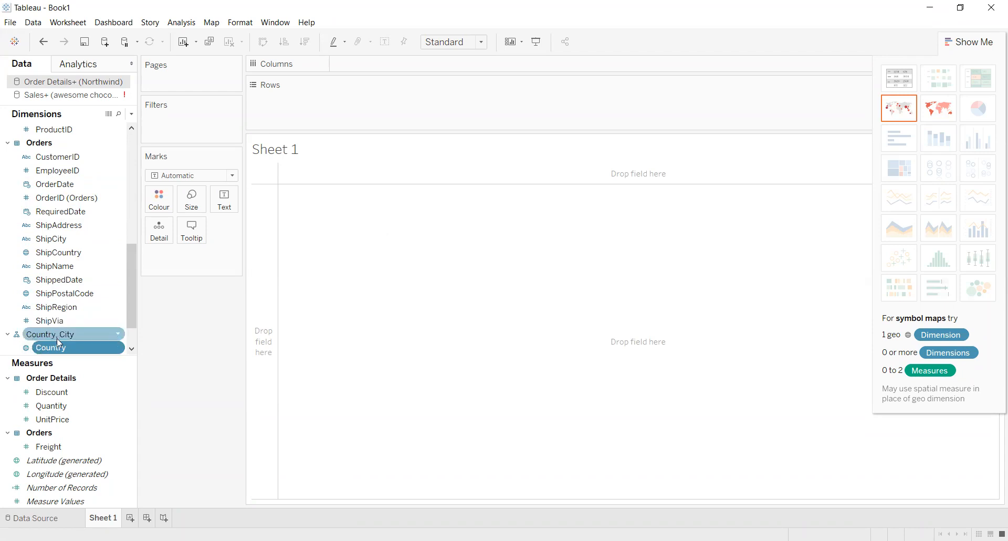
Place the Country, City hierarchy on the sheet and plot Quantity by location as a symbol map.
{"action": "left_click_drag", "start_coordinate": [58, 346], "coordinate": [339, 206]}
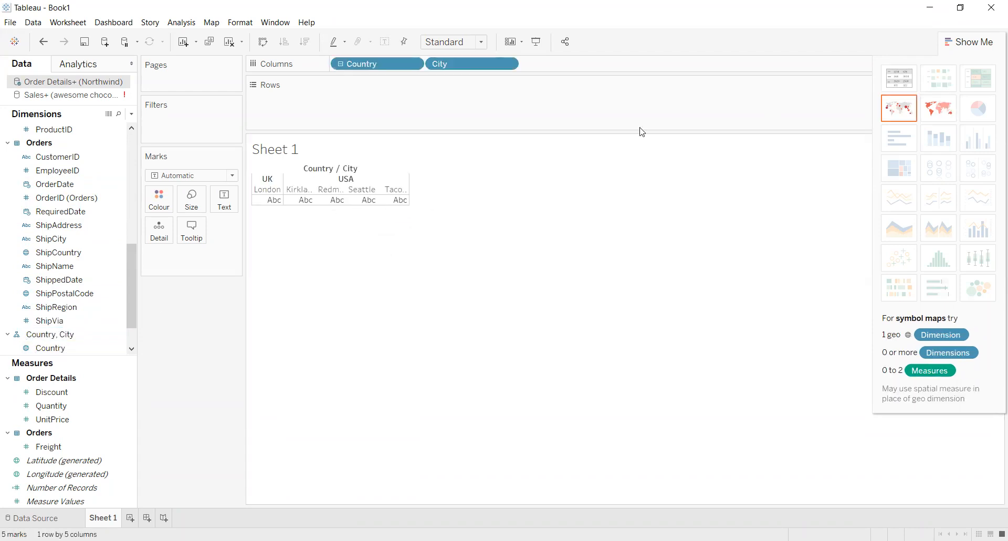
{"action": "left_click_drag", "start_coordinate": [130, 310], "coordinate": [130, 317]}
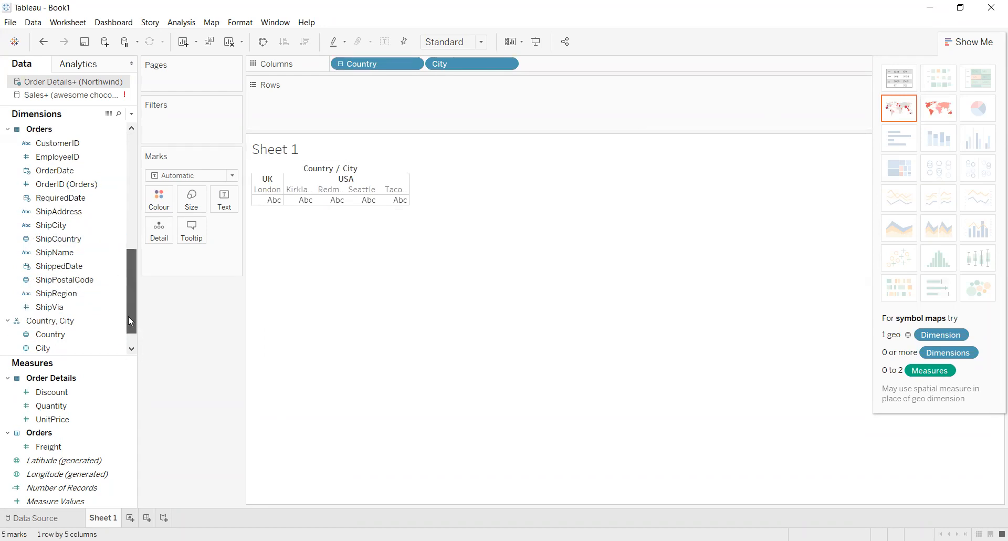
{"action": "left_click_drag", "start_coordinate": [56, 406], "coordinate": [439, 120]}
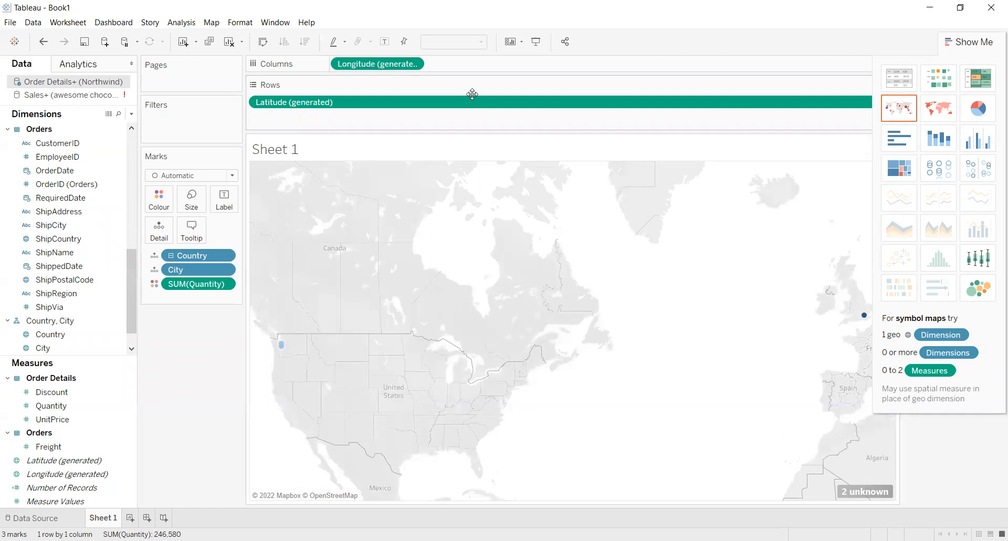
Remove the longitude, latitude, location and Quantity fields so that Sheet 1 is empty.
{"action": "left_click_drag", "start_coordinate": [389, 66], "coordinate": [161, 236]}
{"action": "left_click_drag", "start_coordinate": [210, 269], "coordinate": [53, 436]}
{"action": "left_click_drag", "start_coordinate": [493, 101], "coordinate": [134, 237]}
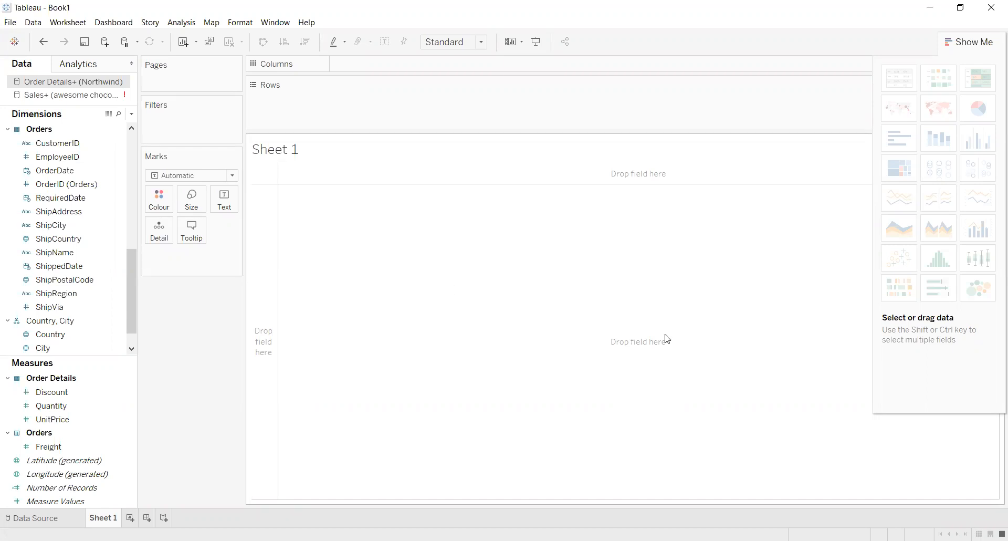
Close the broken Sales+ (awesome chocolates) data source.
{"action": "left_click", "coordinate": [125, 96]}
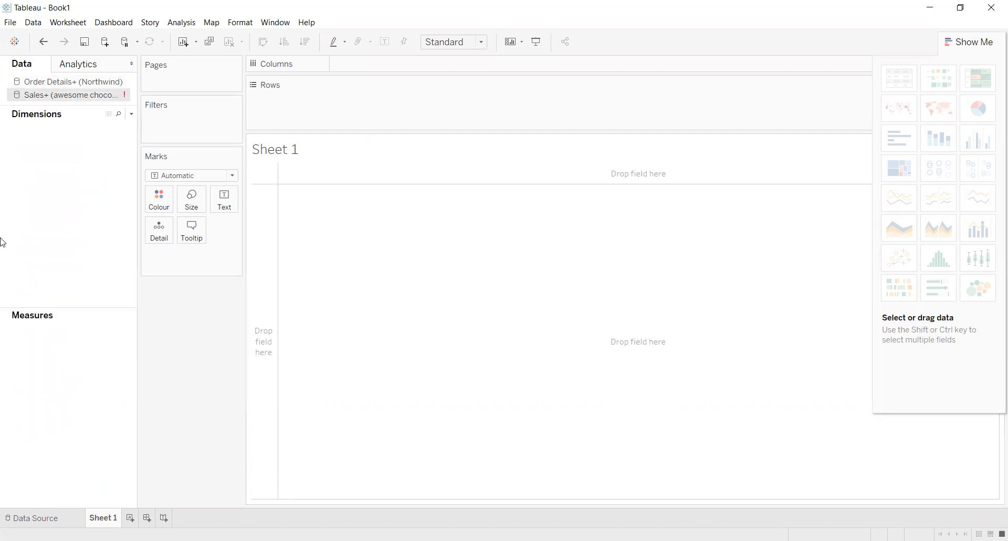
{"action": "left_click", "coordinate": [105, 67]}
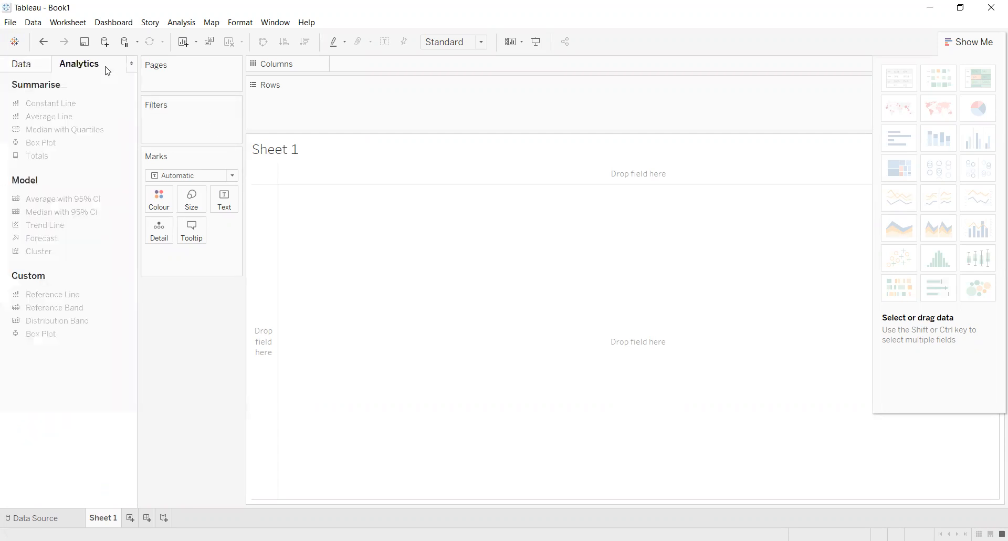
{"action": "left_click", "coordinate": [15, 67]}
{"action": "right_click", "coordinate": [98, 97]}
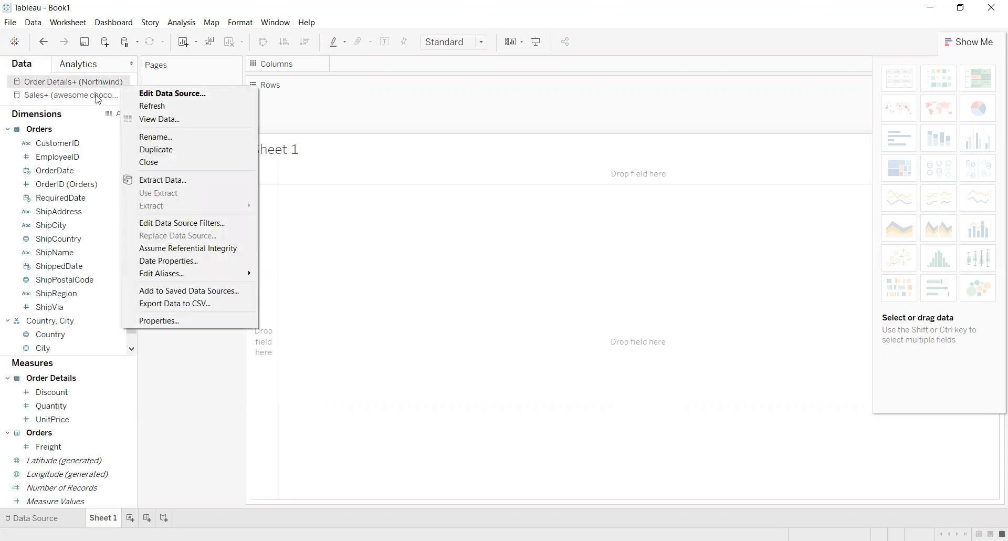
{"action": "right_click", "coordinate": [100, 97]}
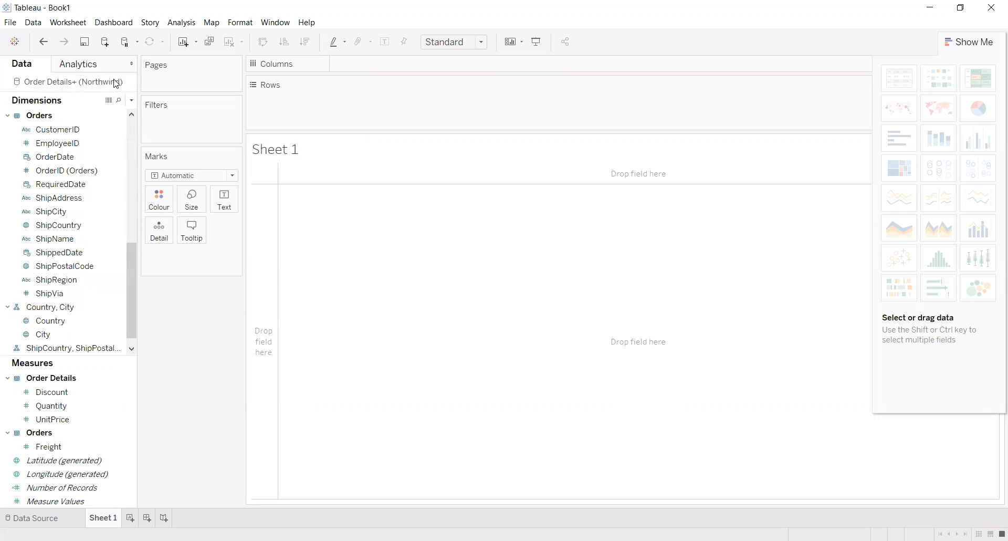
Widen the data pane and close the Order Details+ (Northwind) data source.
{"action": "left_click_drag", "start_coordinate": [138, 284], "coordinate": [170, 101]}
{"action": "right_click", "coordinate": [140, 83]}
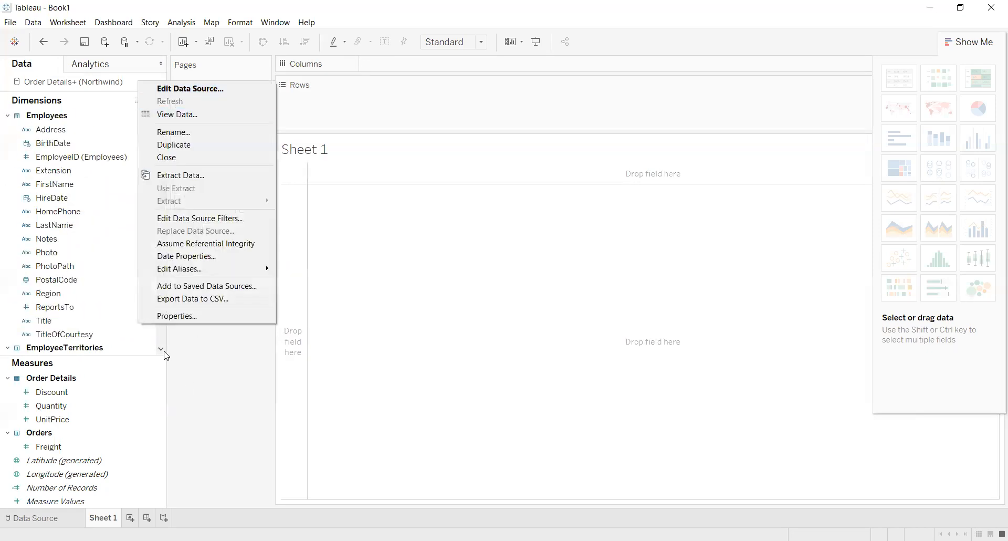
{"action": "left_click", "coordinate": [190, 156]}
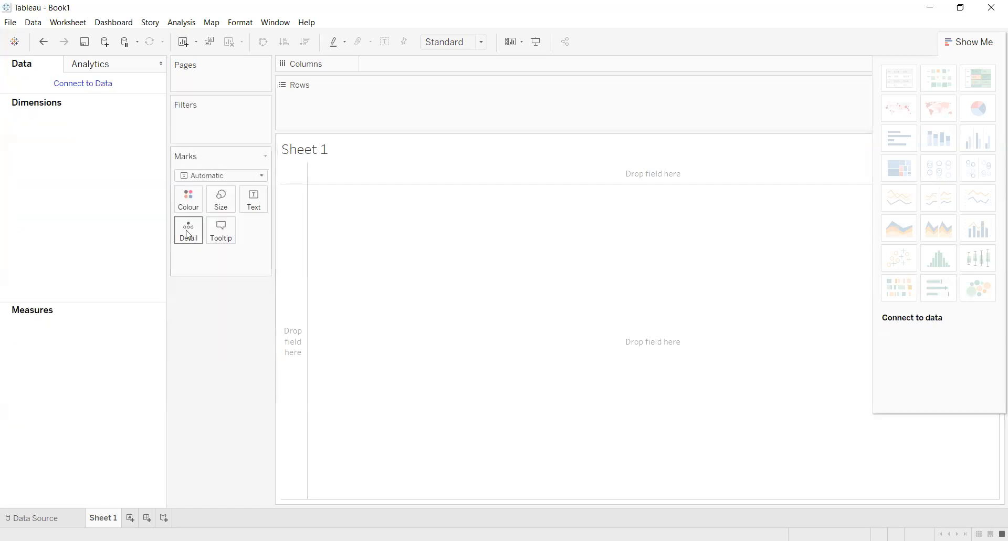
Connect to the superstore_orders Excel workbook on the Desktop and clean it with Data Interpreter.
{"action": "left_click", "coordinate": [86, 84]}
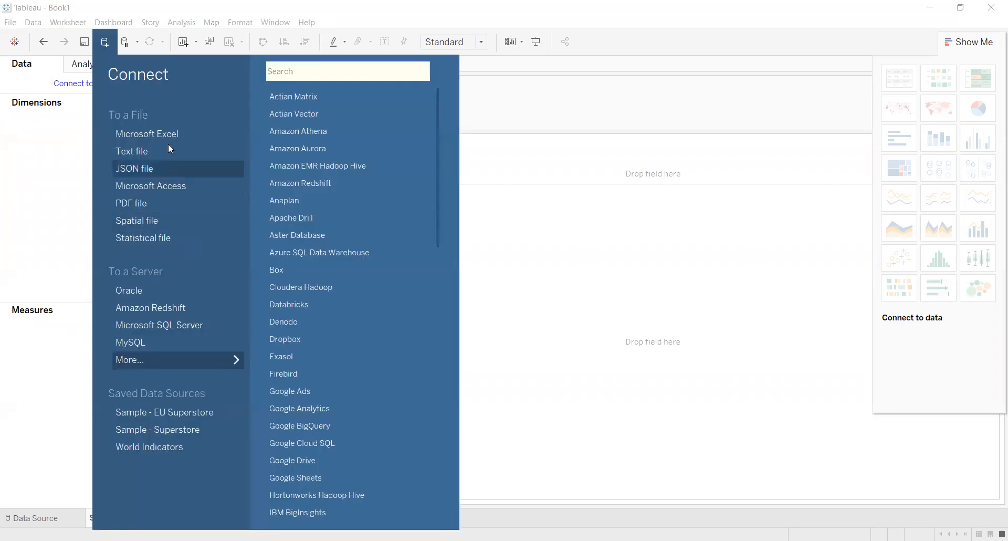
{"action": "left_click", "coordinate": [168, 136]}
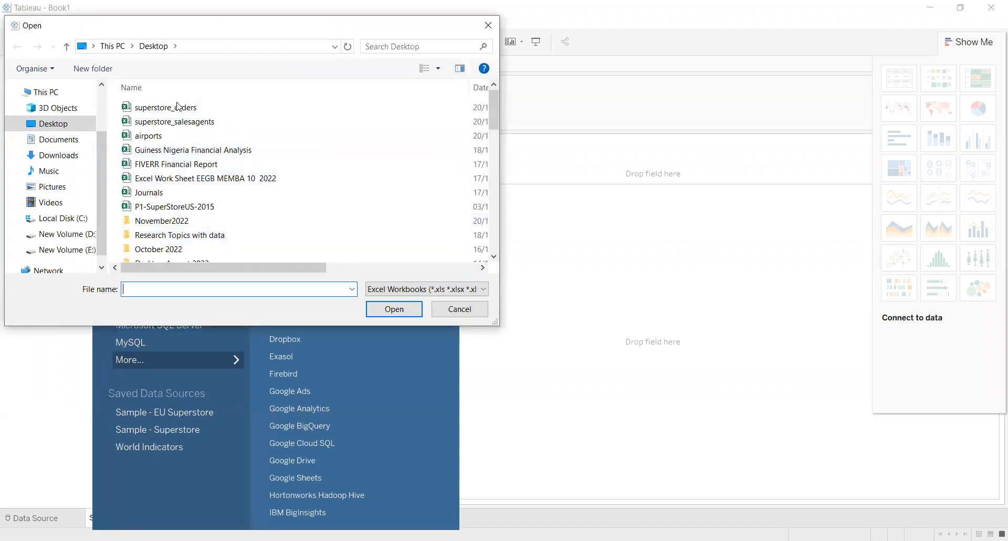
{"action": "left_click", "coordinate": [183, 107]}
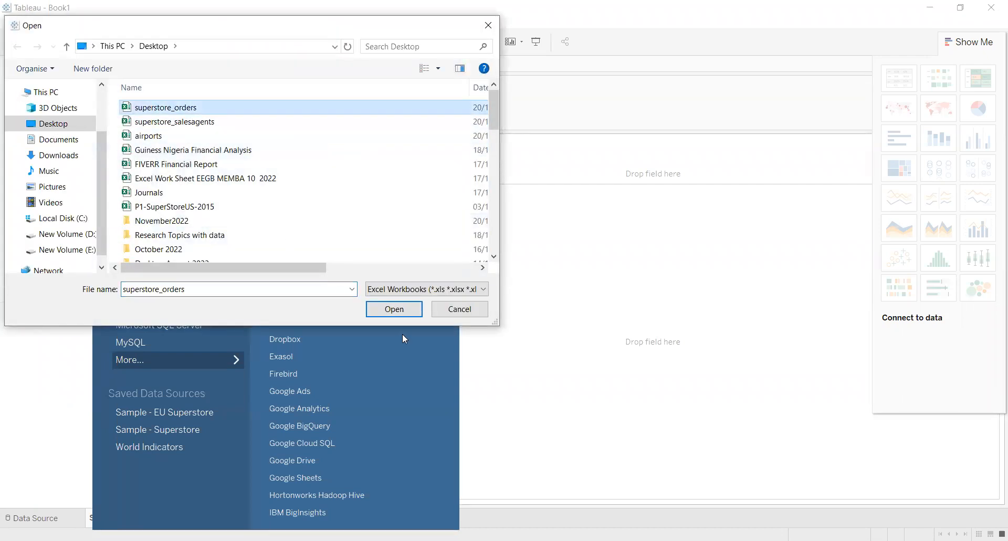
{"action": "left_click", "coordinate": [410, 309]}
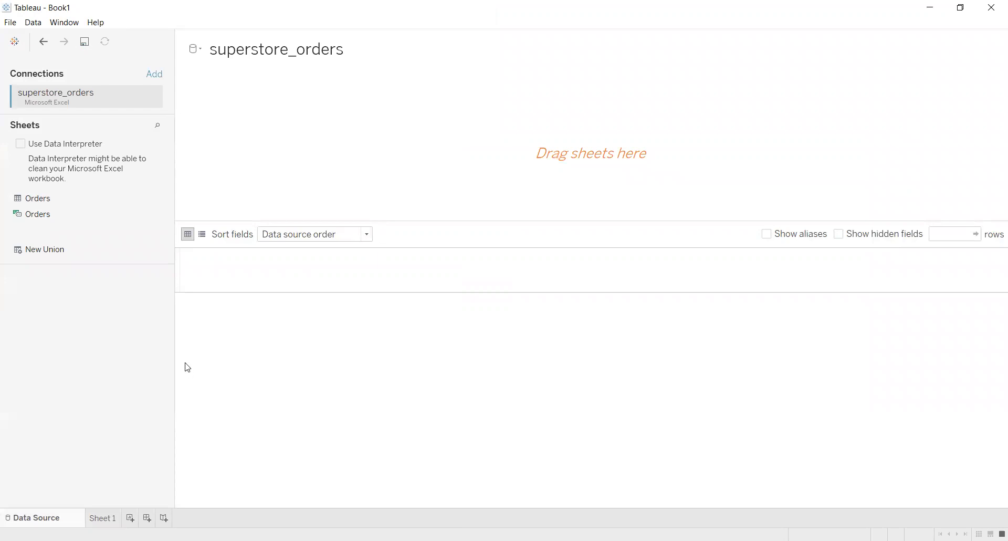
{"action": "left_click", "coordinate": [21, 144]}
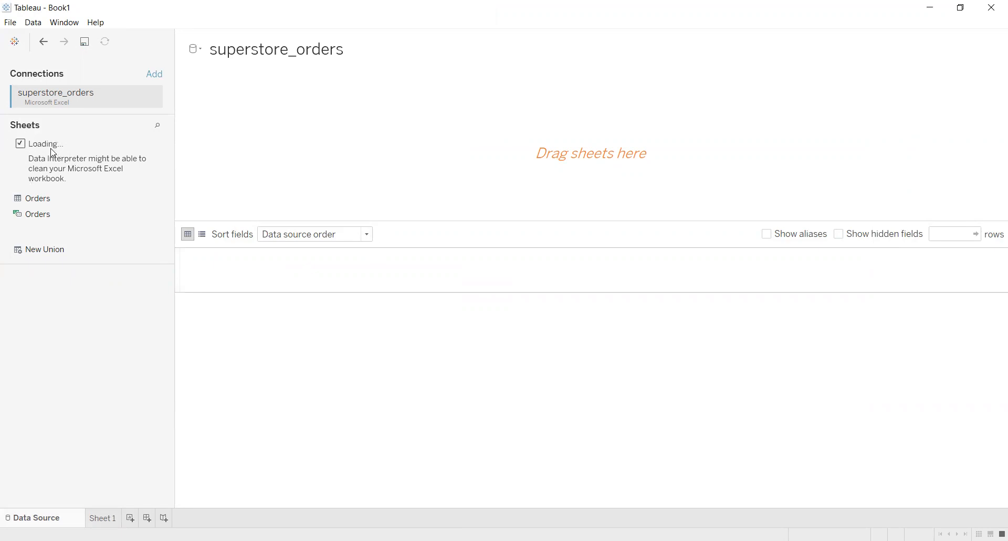
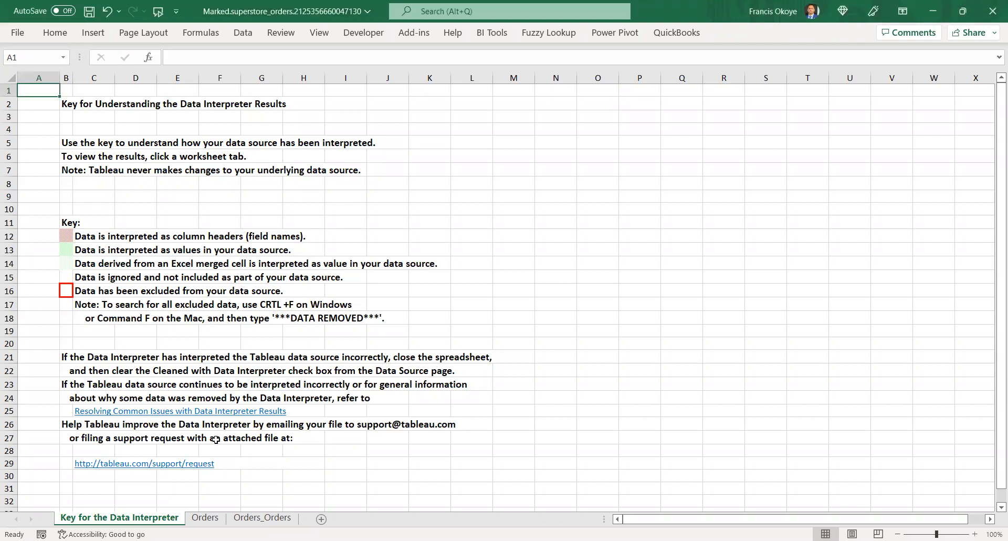
Review the Data Interpreter results in Excel, checking the Orders and Orders_Orders sheets and the key, and return to Tableau.
{"action": "left_click", "coordinate": [205, 517]}
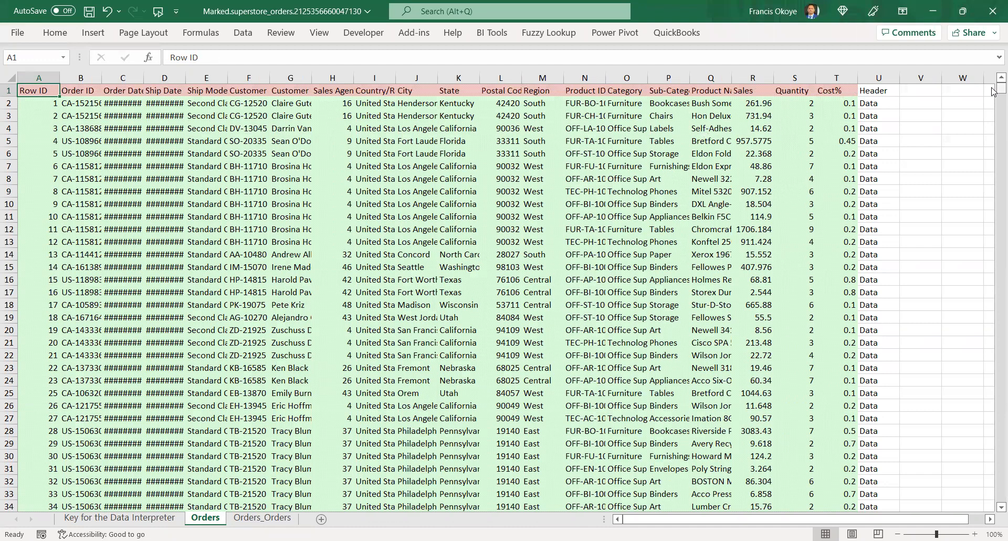
{"action": "left_click_drag", "start_coordinate": [992, 91], "coordinate": [1000, 461]}
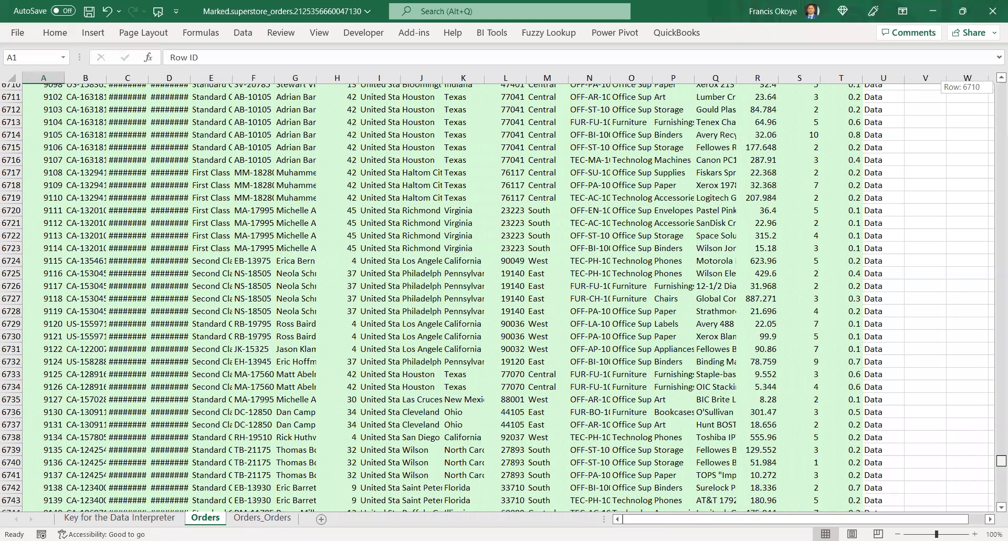
{"action": "left_click_drag", "start_coordinate": [964, 95], "coordinate": [960, 105]}
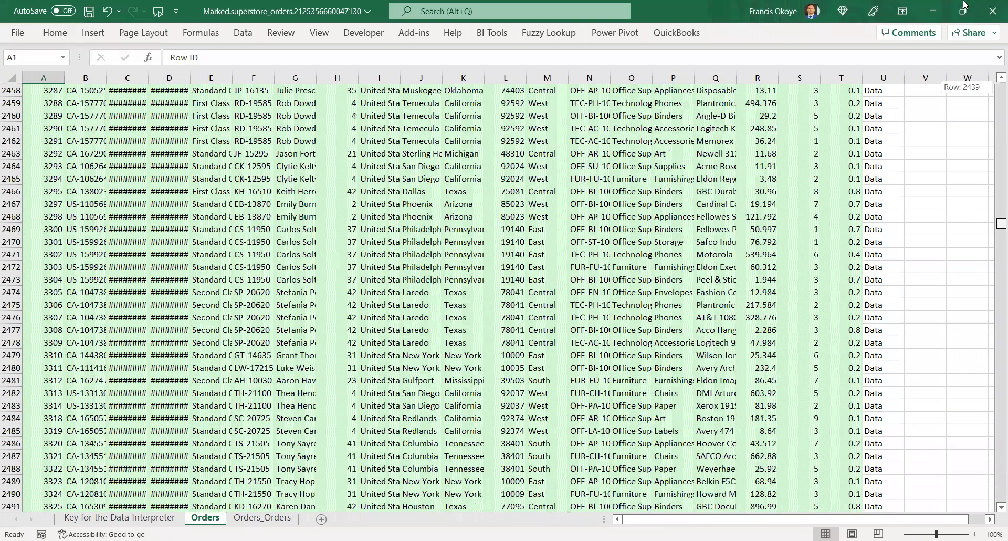
{"action": "left_click", "coordinate": [264, 519]}
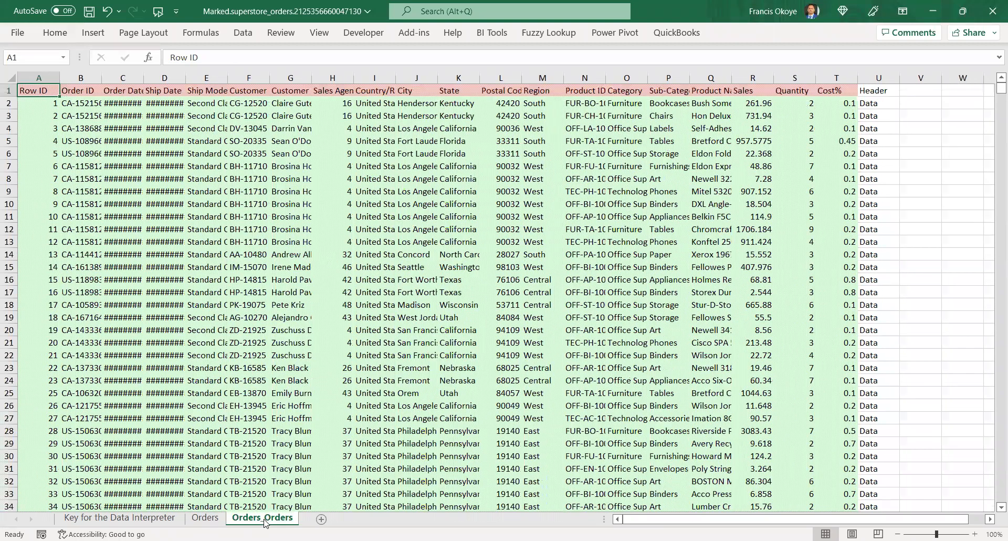
{"action": "left_click", "coordinate": [171, 518]}
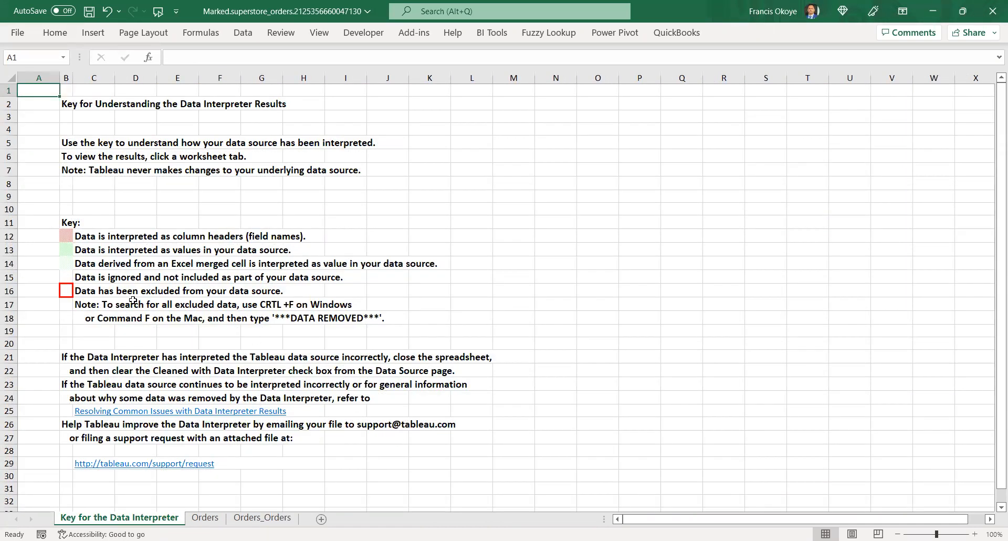
{"action": "left_click", "coordinate": [206, 411]}
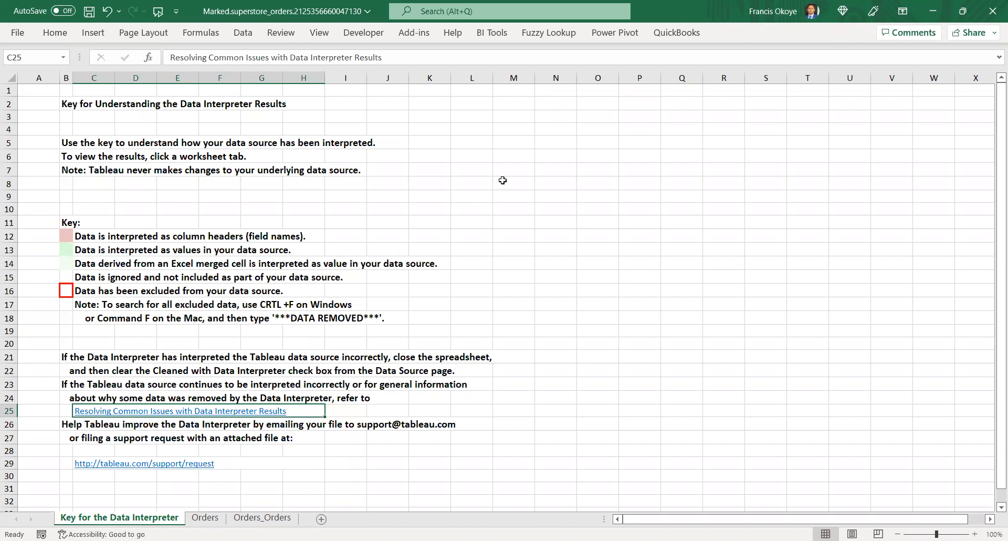
{"action": "left_click", "coordinate": [435, 146]}
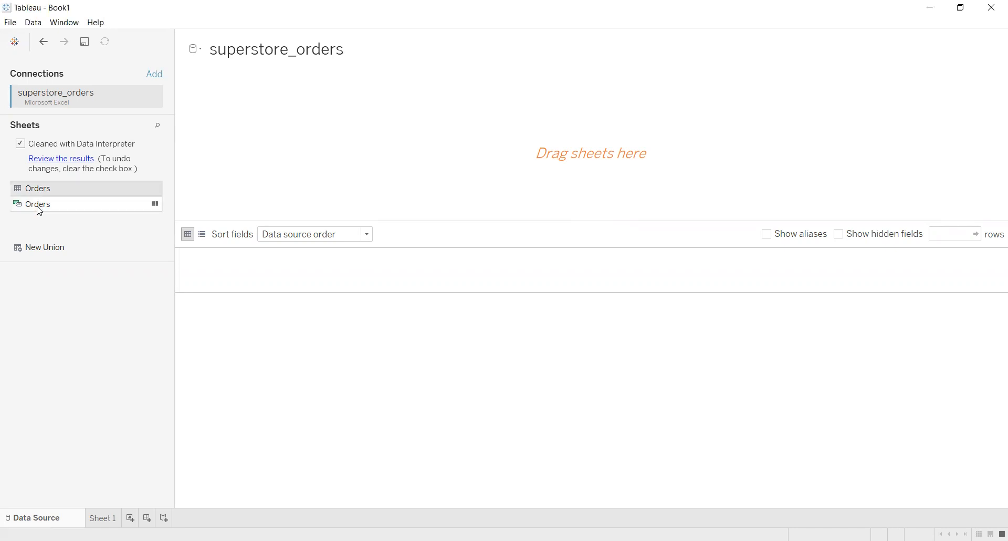
Add the Orders sheet to the data source canvas and view the options available for the State column.
{"action": "left_click_drag", "start_coordinate": [41, 189], "coordinate": [284, 187]}
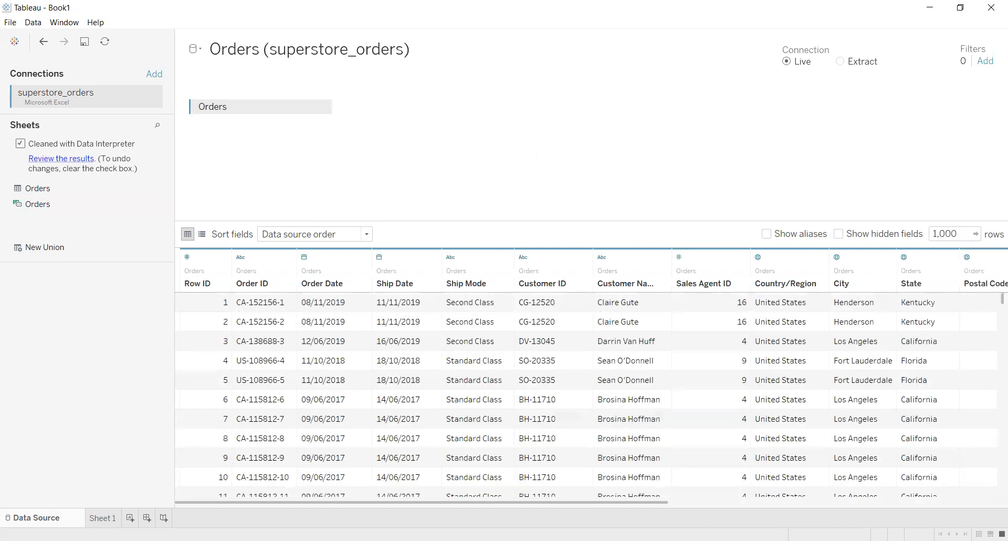
{"action": "mouse_move", "coordinate": [429, 503]}
{"action": "left_mouse_down"}
{"action": "mouse_move", "coordinate": [741, 502]}
{"action": "mouse_move", "coordinate": [430, 503]}
{"action": "left_mouse_up"}
{"action": "left_click_drag", "start_coordinate": [651, 504], "coordinate": [720, 501]}
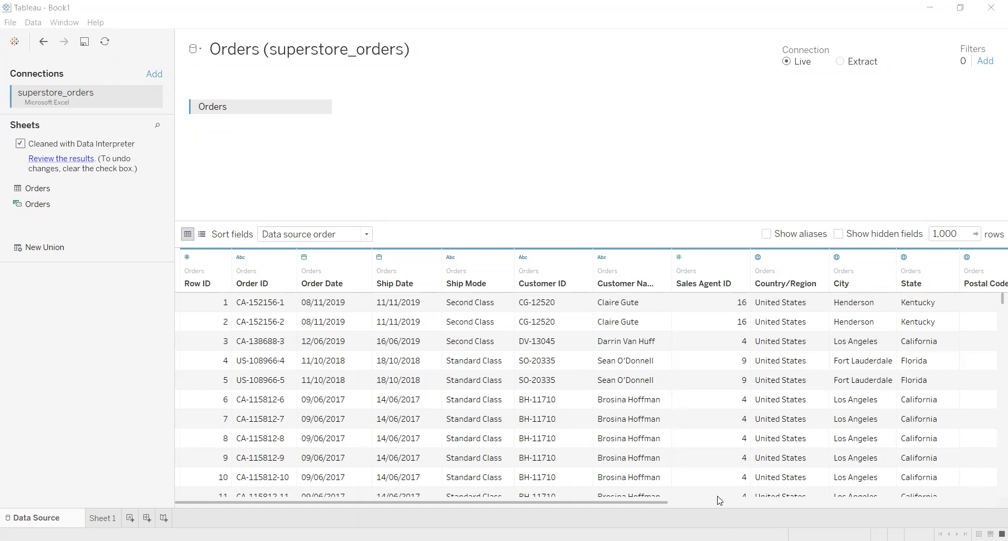
{"action": "left_click", "coordinate": [802, 270]}
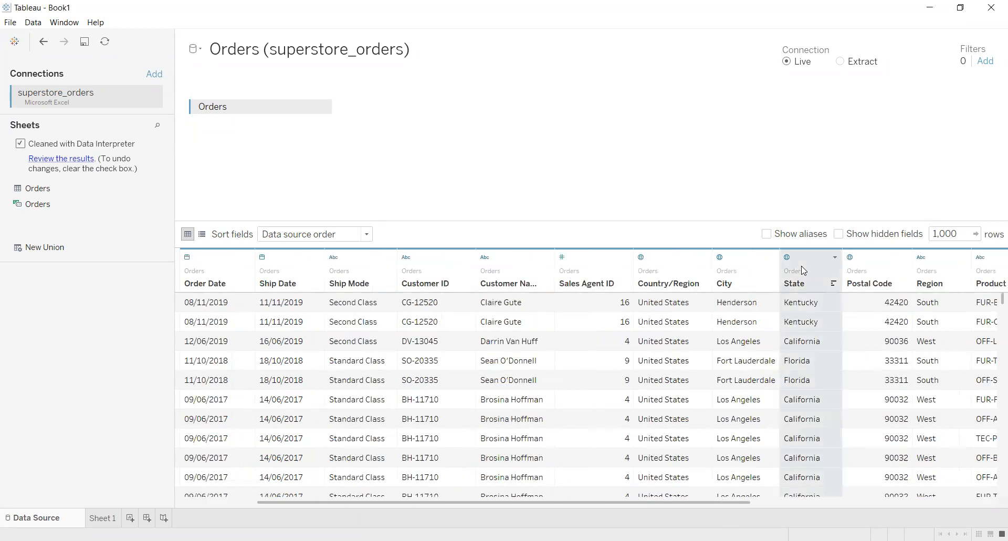
{"action": "right_click", "coordinate": [802, 269]}
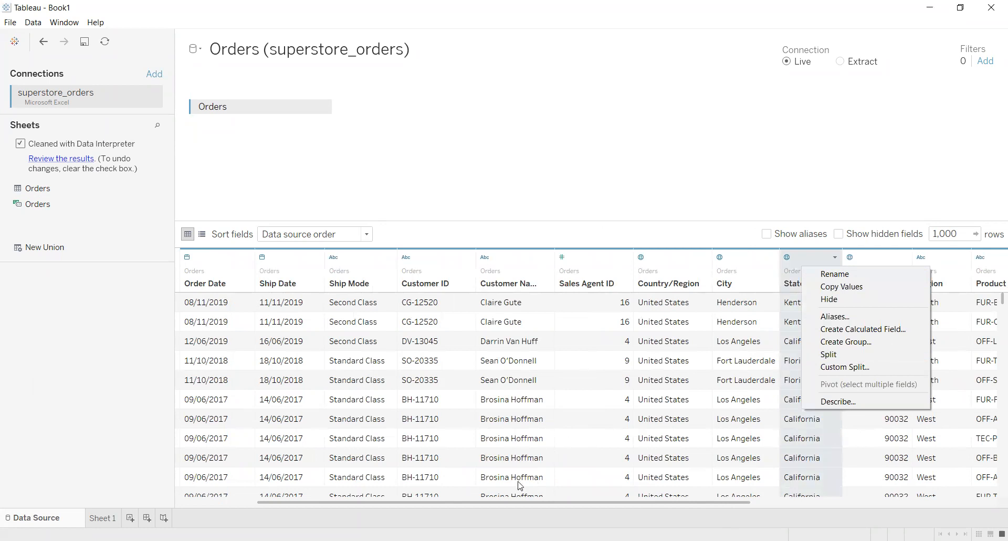
Split the Customer ID column automatically.
{"action": "left_click", "coordinate": [442, 271]}
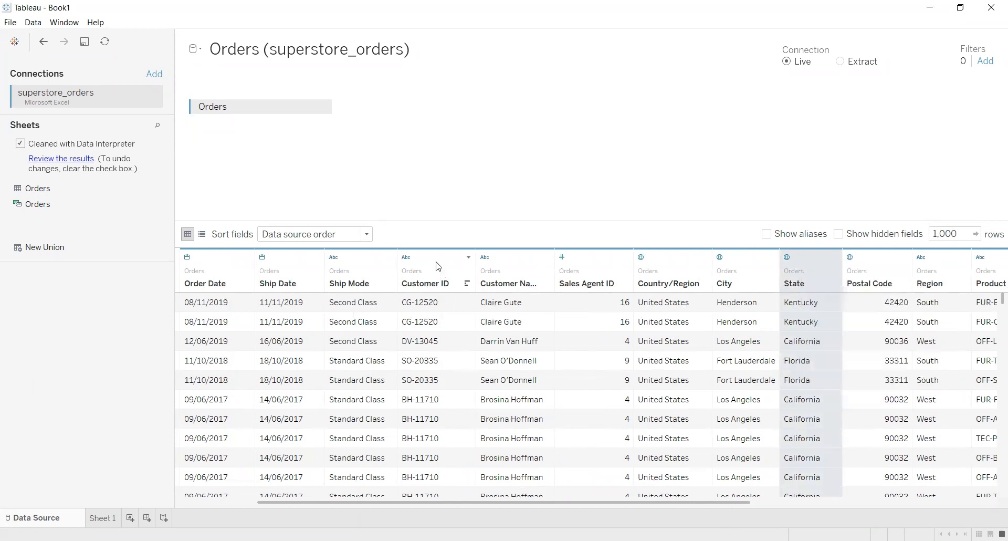
{"action": "right_click", "coordinate": [438, 266]}
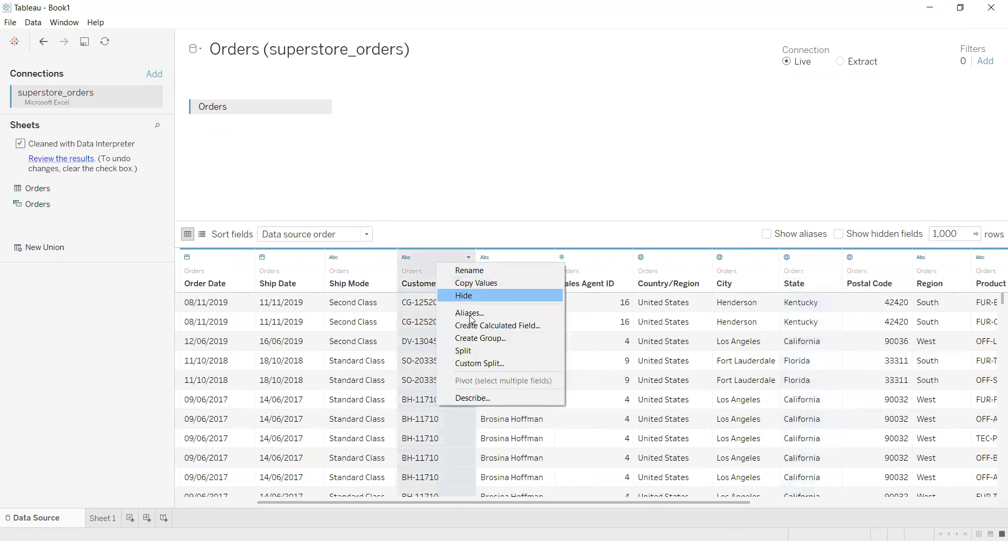
{"action": "left_click", "coordinate": [478, 350]}
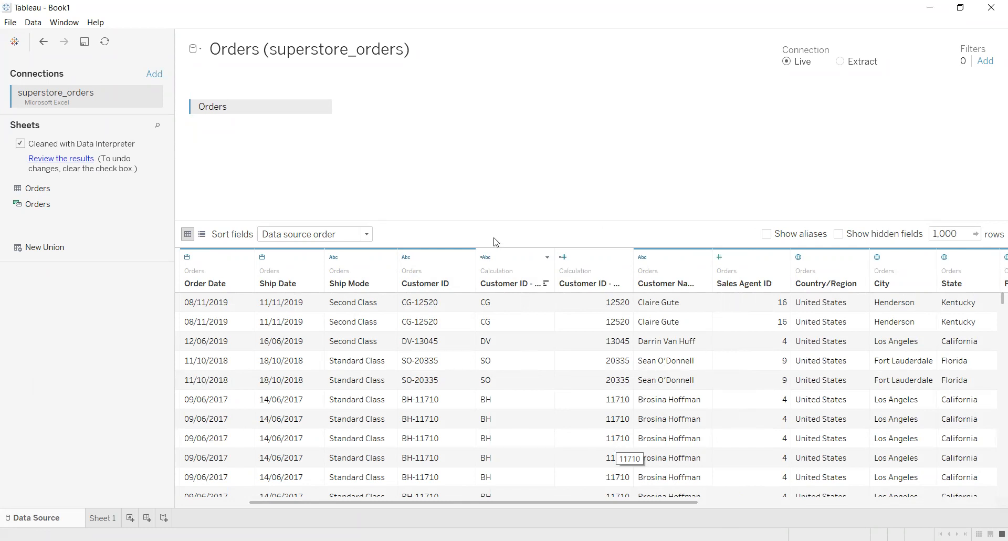
Delete both calculated columns produced by the automatic split of Customer ID.
{"action": "right_click", "coordinate": [509, 260]}
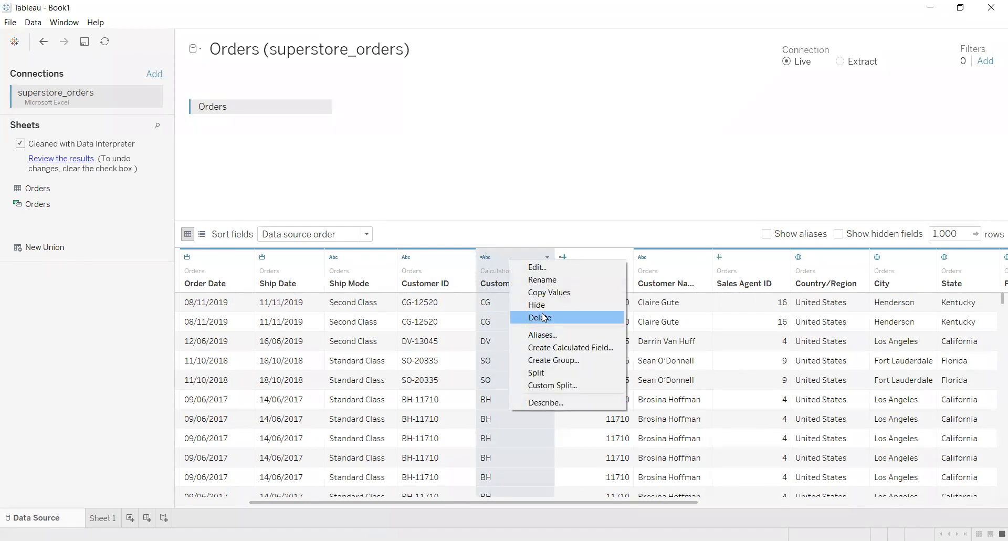
{"action": "left_click", "coordinate": [596, 256]}
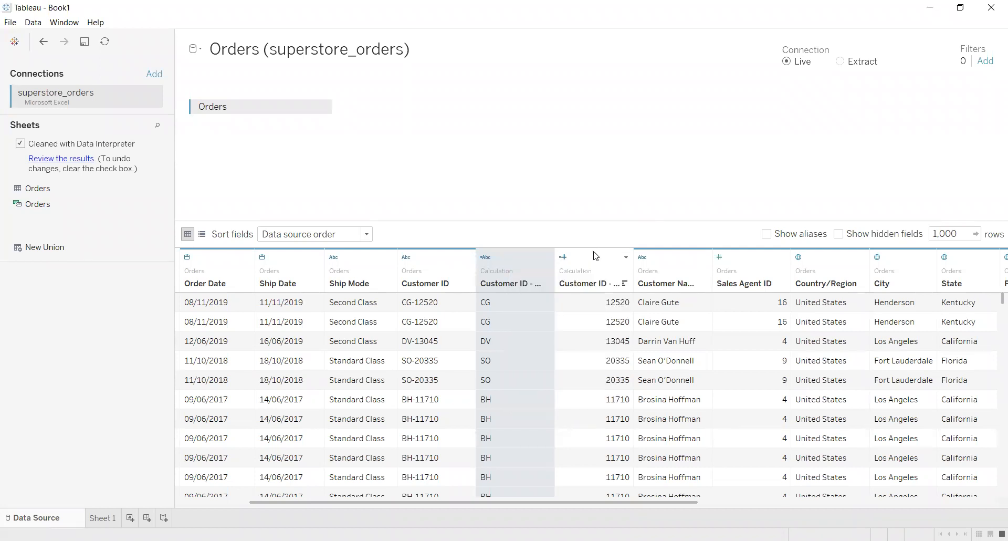
{"action": "right_click", "coordinate": [595, 255]}
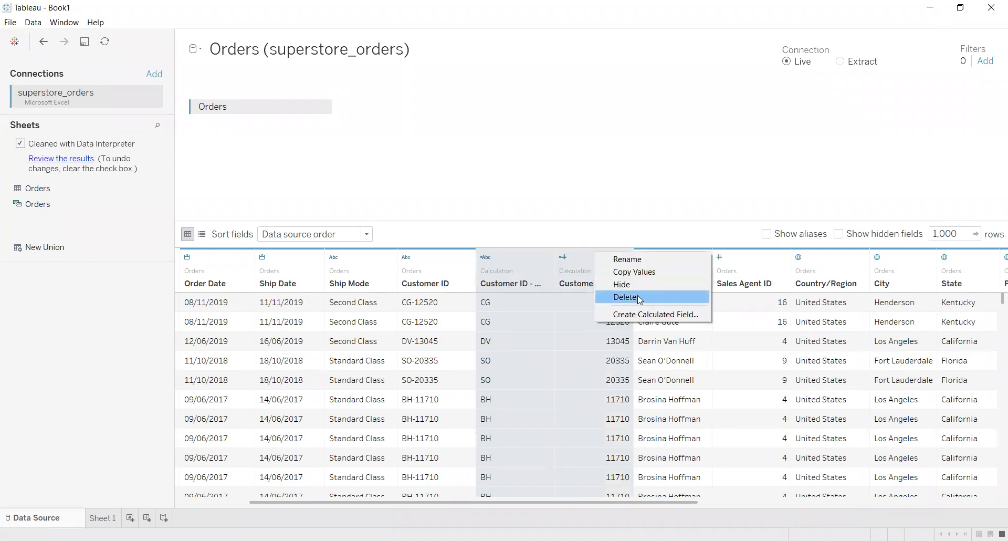
{"action": "left_click", "coordinate": [632, 296]}
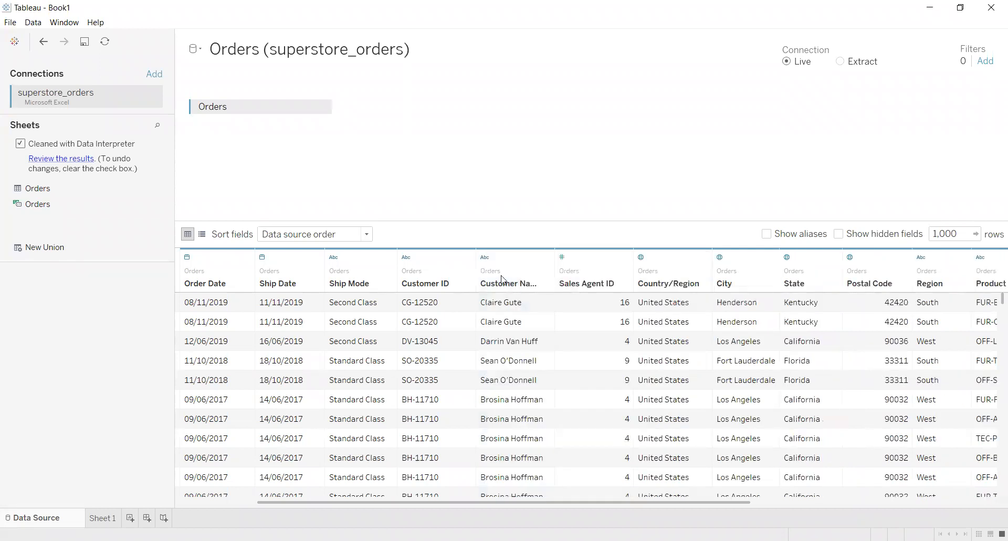
Apply a custom split to Customer ID with the separator "-", splitting off the first 2 columns.
{"action": "left_click", "coordinate": [436, 281]}
{"action": "right_click", "coordinate": [437, 280]}
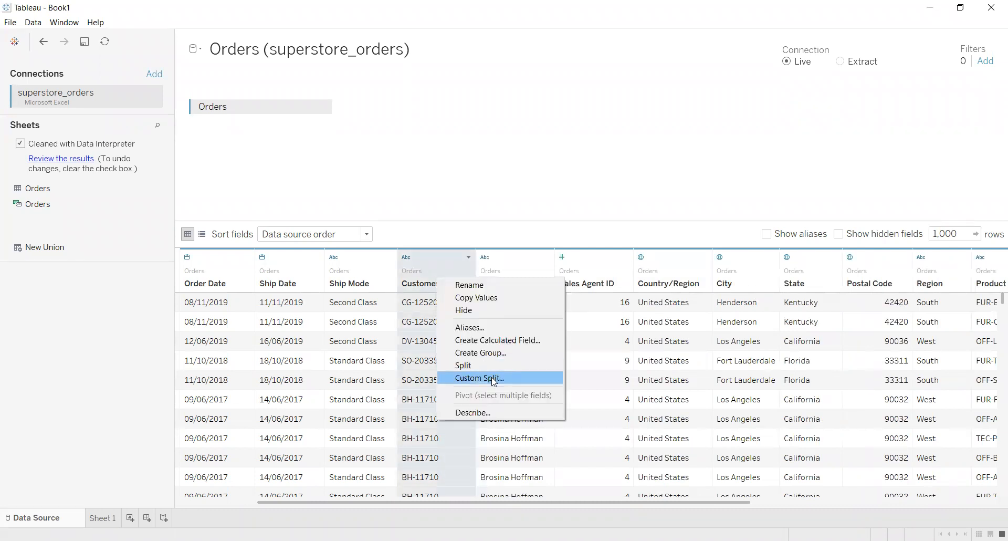
{"action": "left_click", "coordinate": [494, 379]}
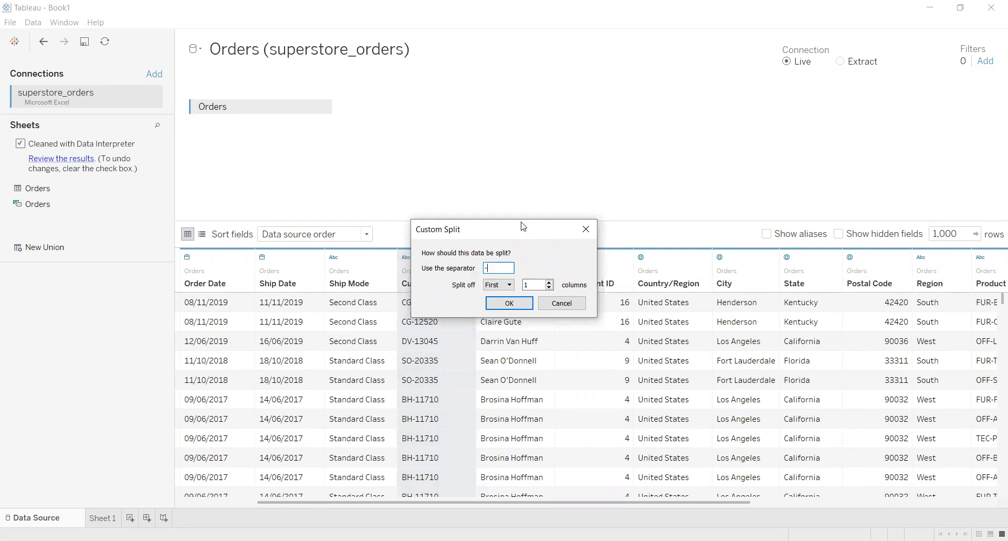
{"action": "left_click_drag", "start_coordinate": [543, 221], "coordinate": [679, 141]}
{"action": "left_click", "coordinate": [686, 203]}
{"action": "left_click", "coordinate": [646, 224]}
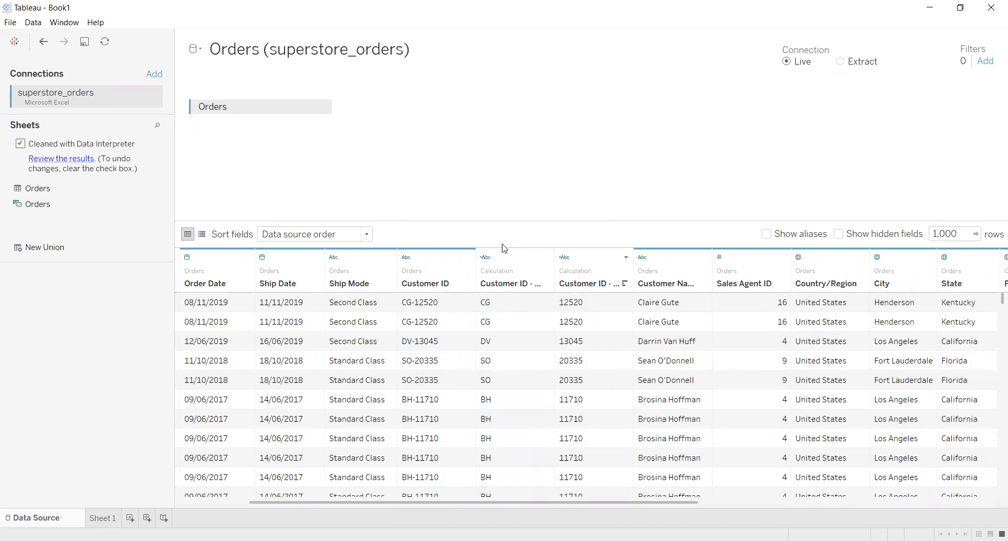
Delete both calculated columns produced by the custom split of Customer ID.
{"action": "left_click", "coordinate": [509, 256]}
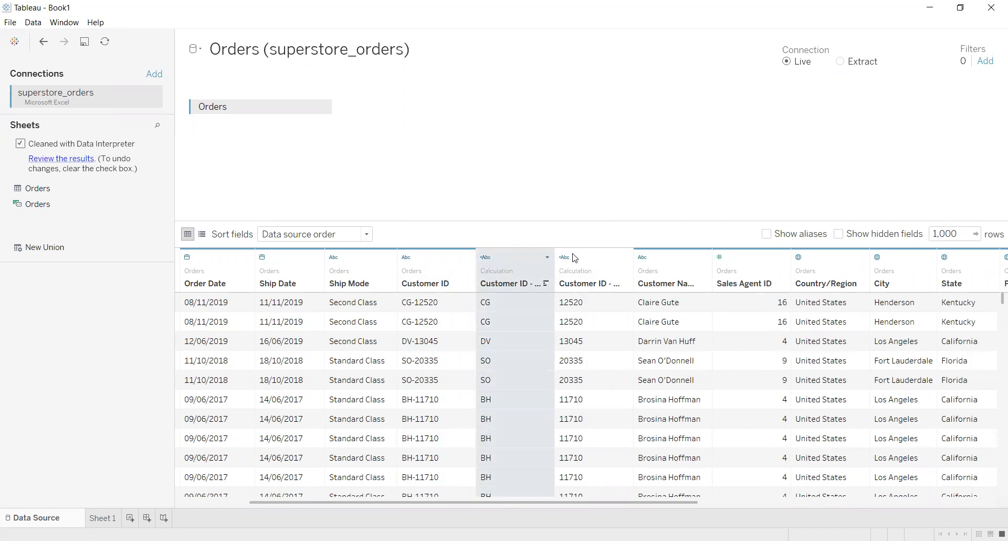
{"action": "left_click", "coordinate": [478, 268]}
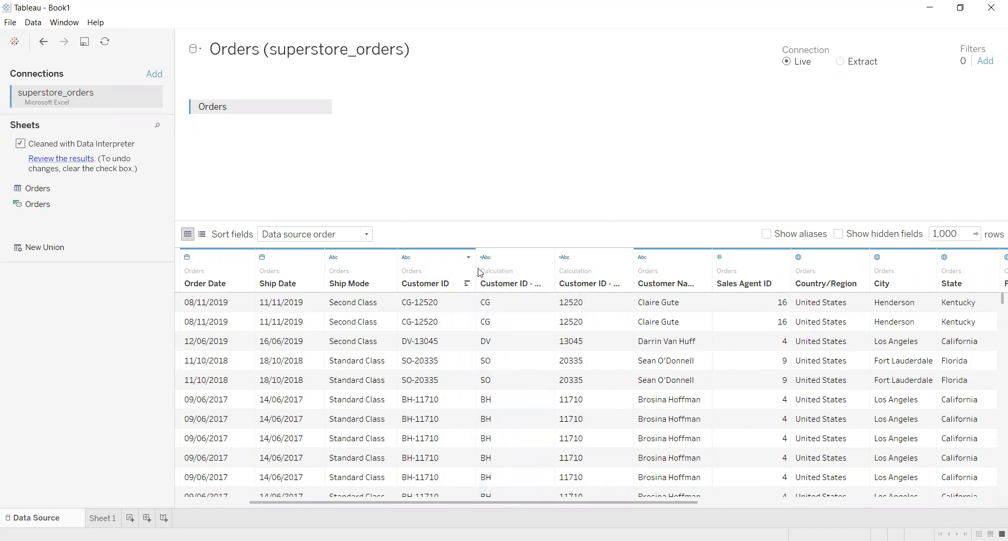
{"action": "left_click", "coordinate": [542, 258]}
{"action": "right_click", "coordinate": [586, 260]}
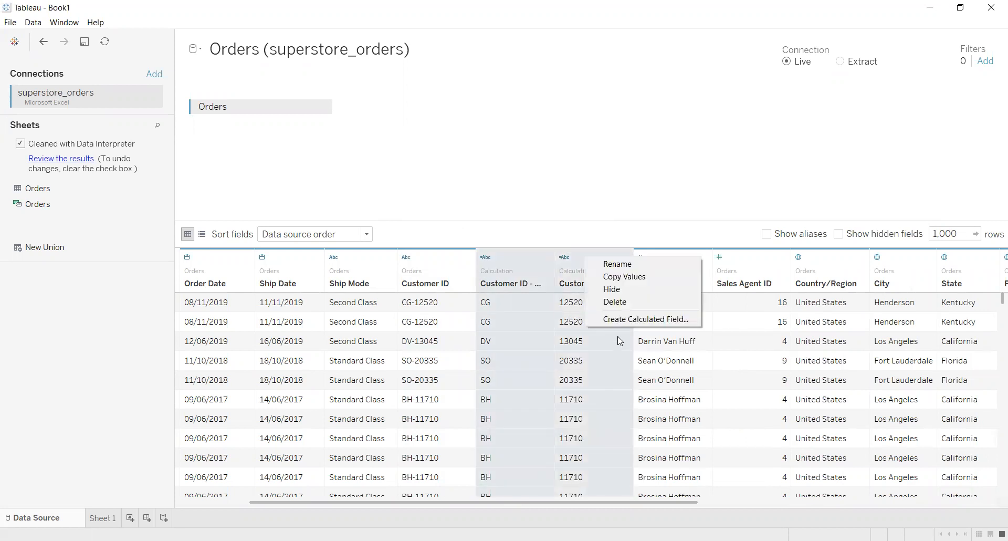
{"action": "left_click", "coordinate": [622, 305]}
Describe the Region field to review its role, type and domain members, and close the description.
{"action": "left_click_drag", "start_coordinate": [625, 502], "coordinate": [715, 498]}
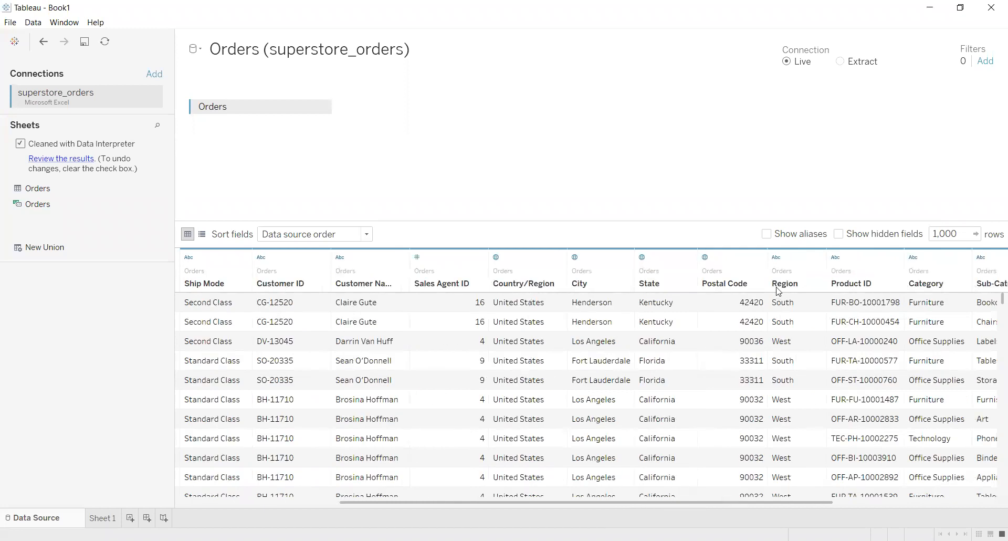
{"action": "left_click", "coordinate": [790, 270]}
{"action": "right_click", "coordinate": [791, 271]}
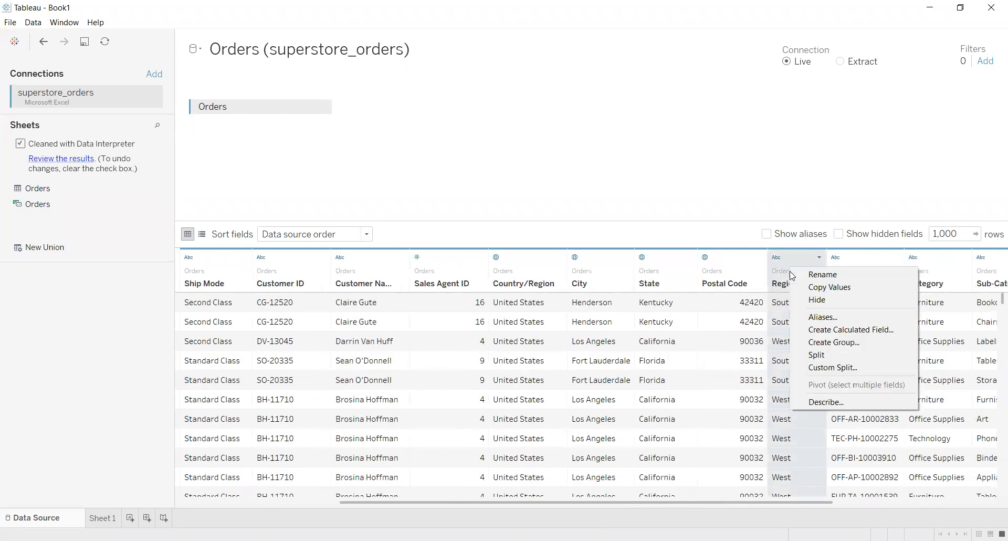
{"action": "left_click", "coordinate": [840, 403]}
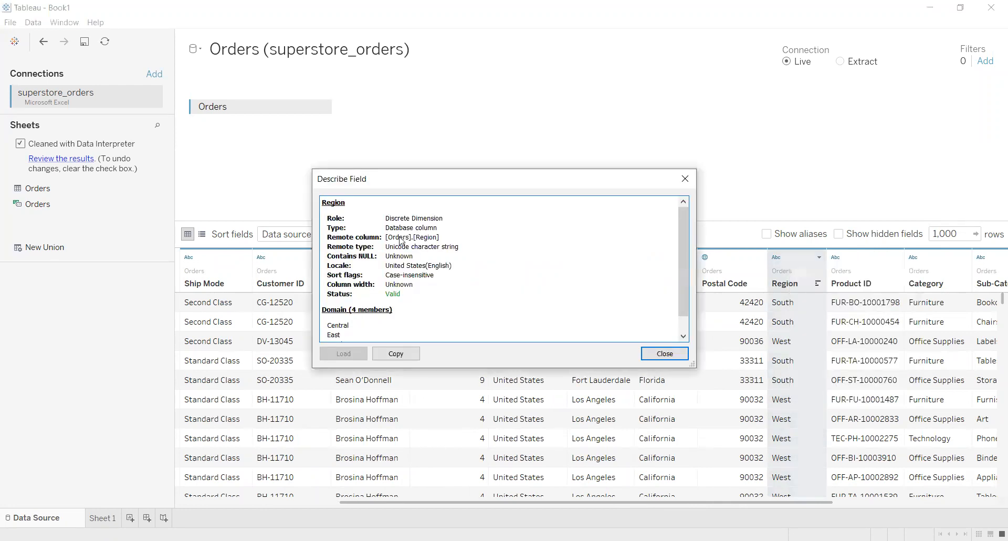
{"action": "left_click_drag", "start_coordinate": [680, 209], "coordinate": [688, 169]}
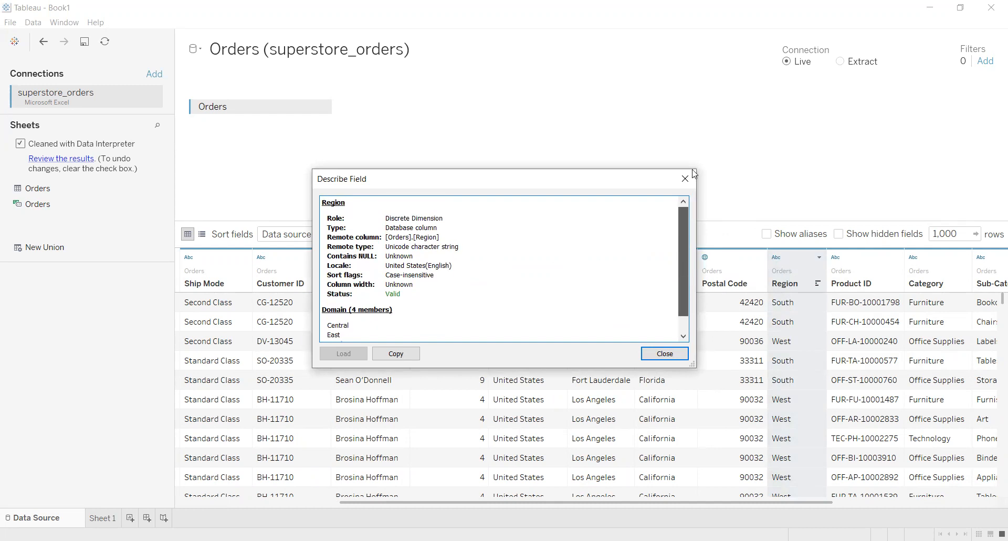
{"action": "left_click", "coordinate": [665, 353]}
Describe the City field to review its role, type and domain members, and close the description.
{"action": "left_click", "coordinate": [607, 293]}
{"action": "right_click", "coordinate": [606, 293]}
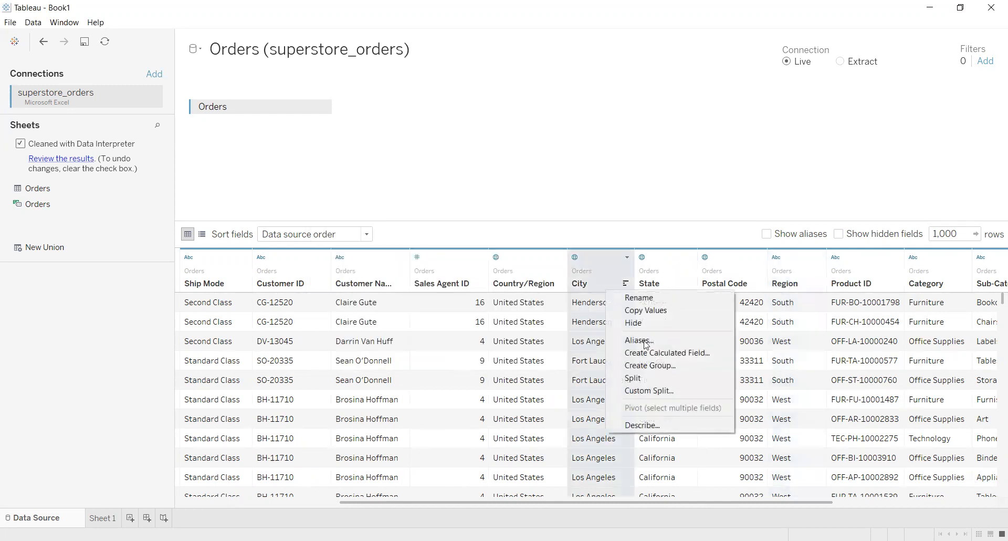
{"action": "left_click", "coordinate": [643, 424]}
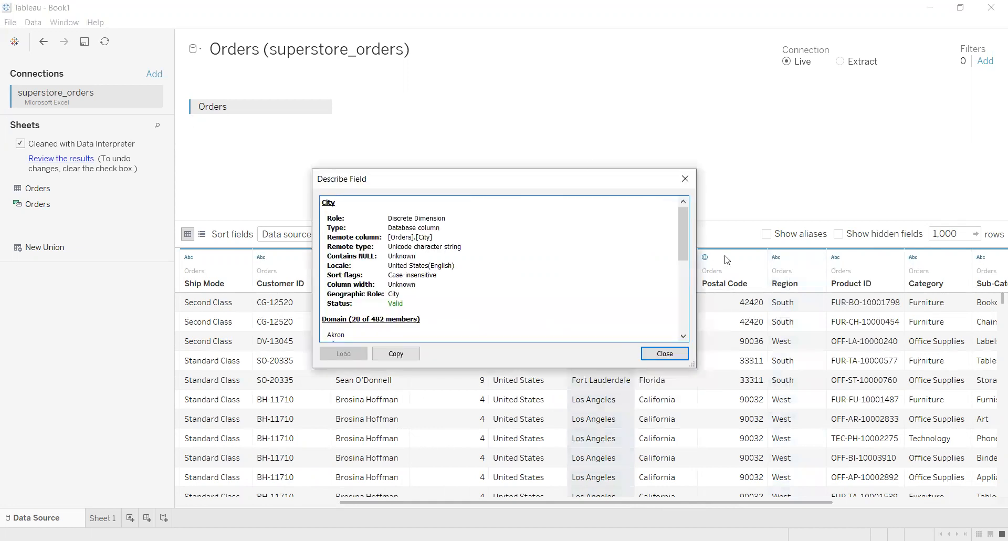
{"action": "mouse_move", "coordinate": [682, 219]}
{"action": "left_mouse_down"}
{"action": "mouse_move", "coordinate": [688, 291]}
{"action": "mouse_move", "coordinate": [683, 220]}
{"action": "left_mouse_up"}
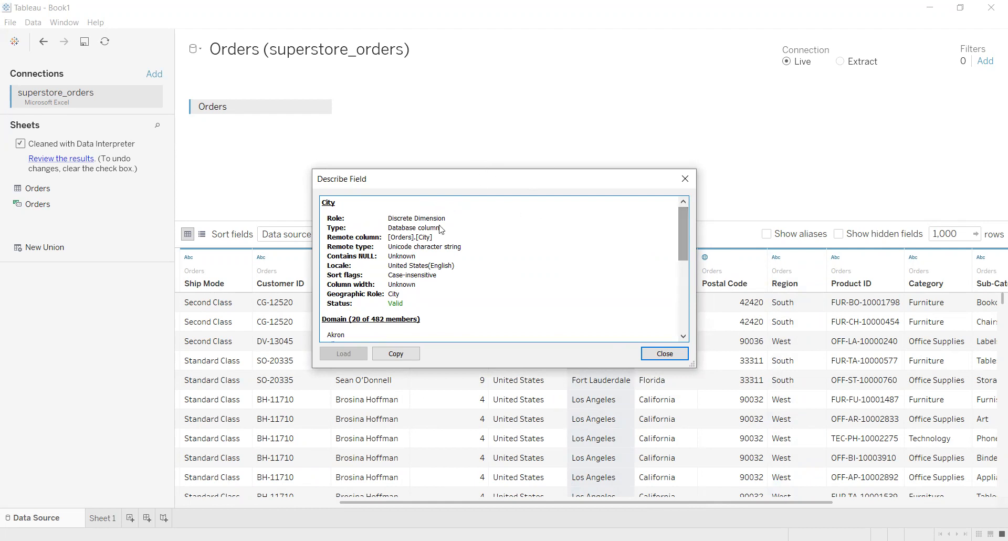
{"action": "left_click", "coordinate": [675, 351]}
Compare the options offered for Sales Agent ID alone, for Sales Agent ID with Country/Region selected together, and for Region.
{"action": "left_click", "coordinate": [447, 279]}
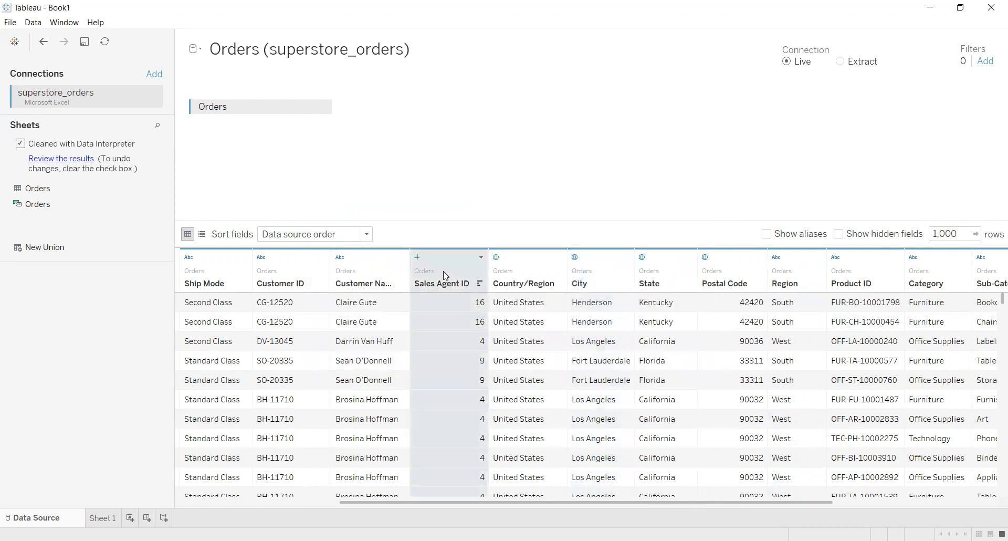
{"action": "right_click", "coordinate": [442, 254]}
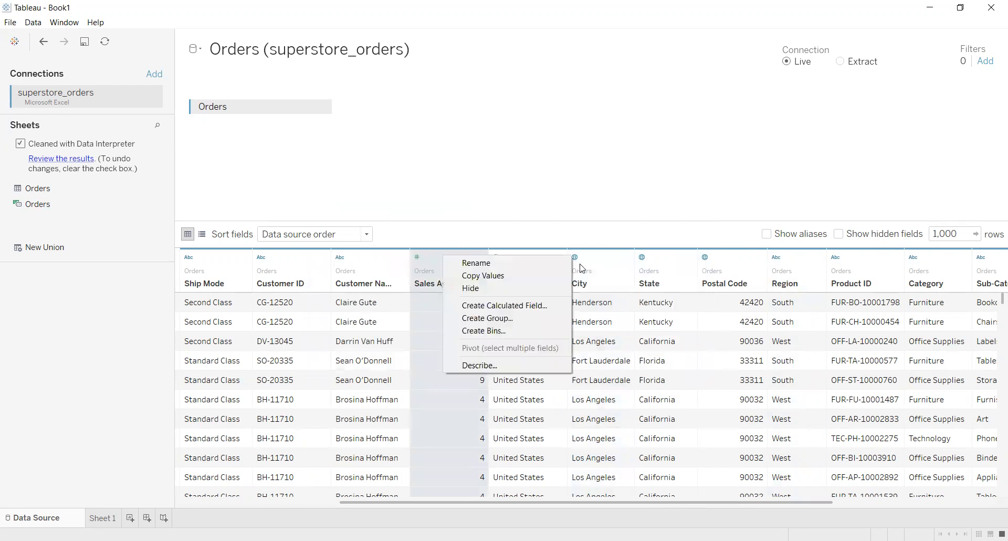
{"action": "left_click", "coordinate": [614, 267]}
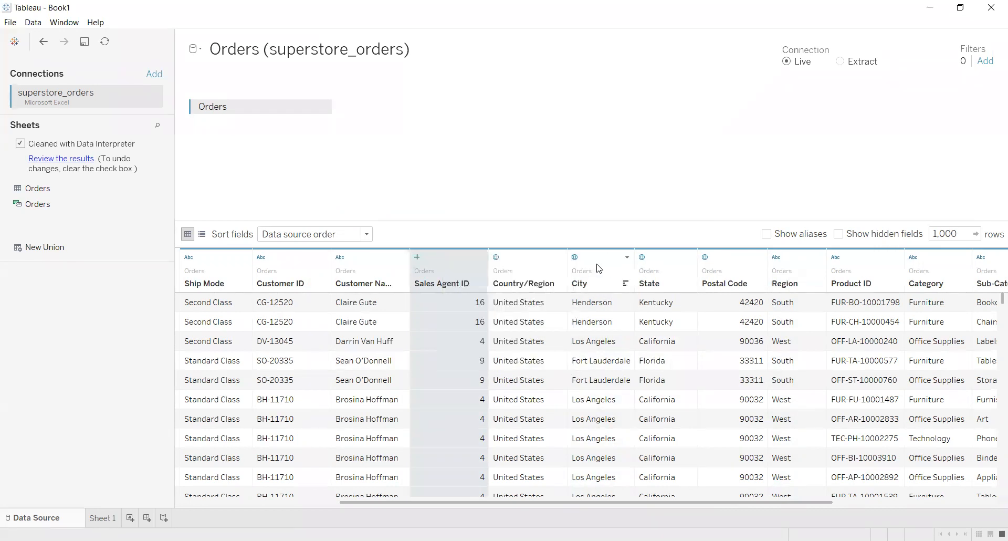
{"action": "right_click", "coordinate": [516, 259], "text": "ctrl"}
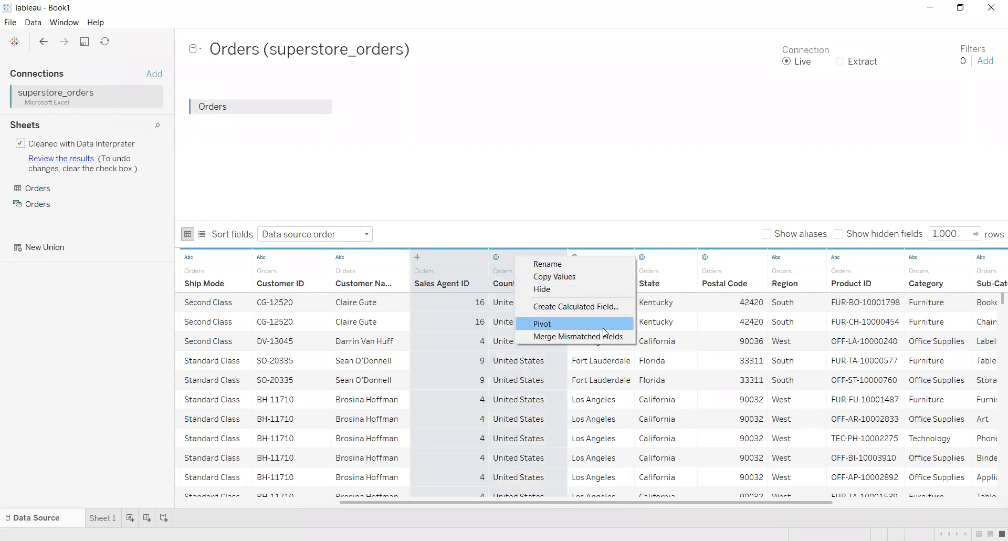
{"action": "left_click", "coordinate": [801, 262]}
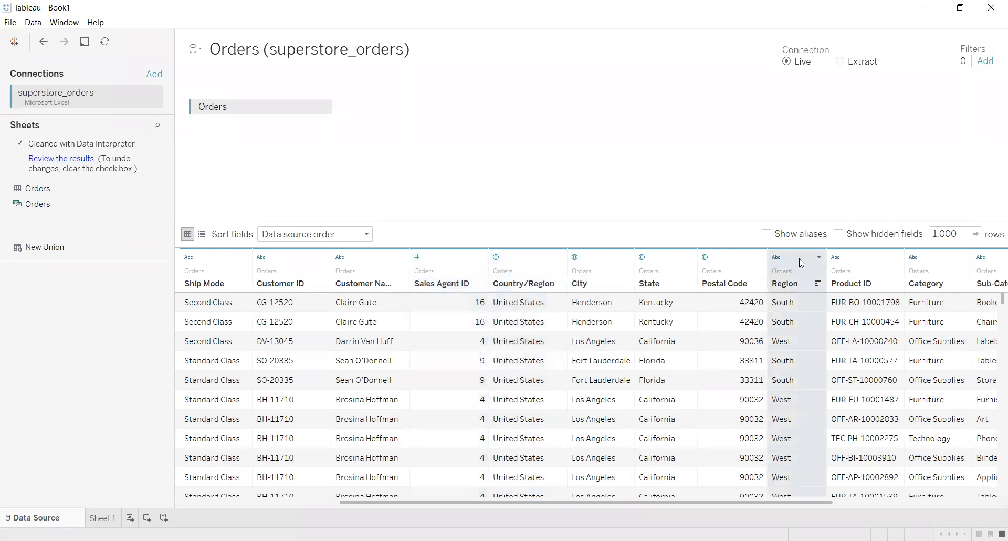
{"action": "right_click", "coordinate": [802, 262]}
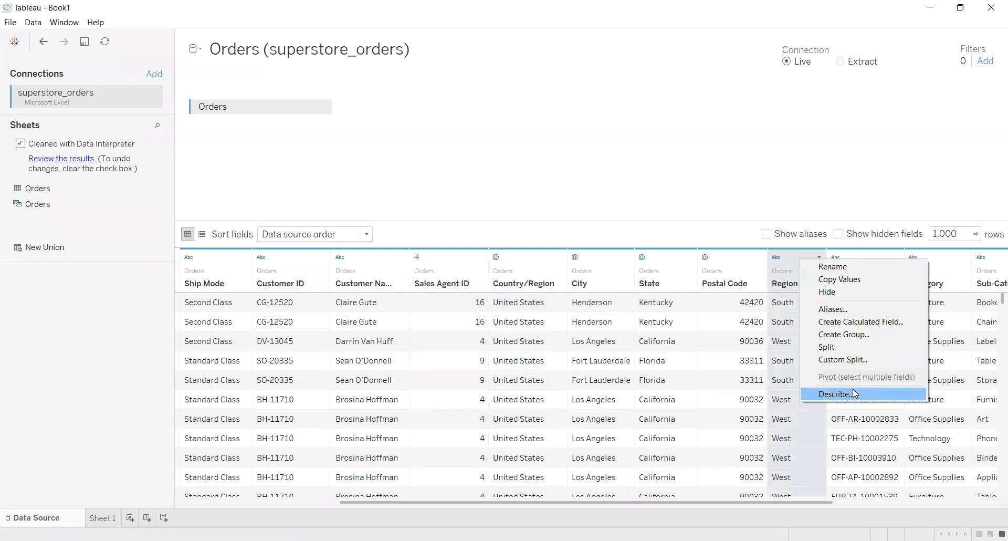
{"action": "left_click", "coordinate": [586, 164]}
Open the Sheet 1 worksheet for the Orders data source.
{"action": "left_click_drag", "start_coordinate": [393, 501], "coordinate": [580, 502]}
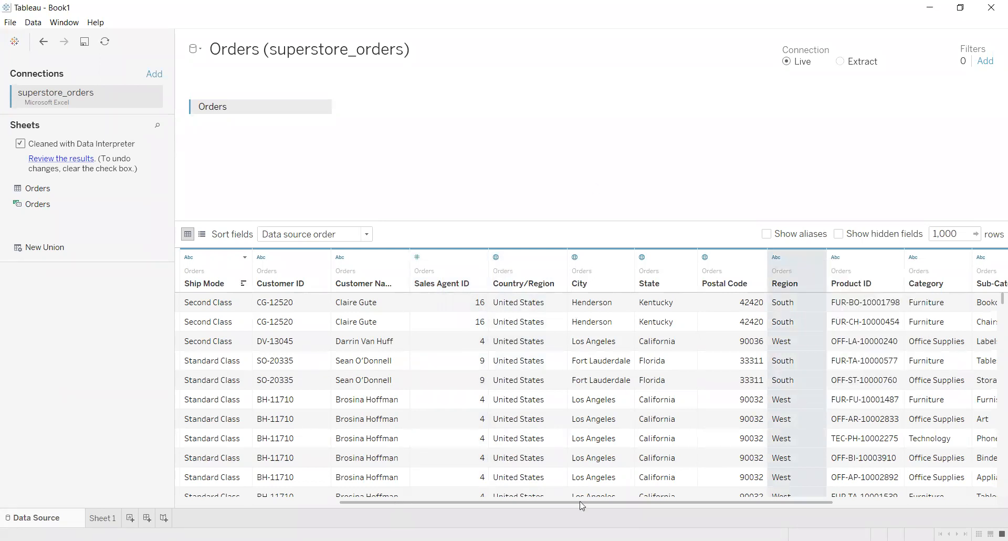
{"action": "left_click_drag", "start_coordinate": [877, 511], "coordinate": [43, 266]}
{"action": "left_click", "coordinate": [103, 518]}
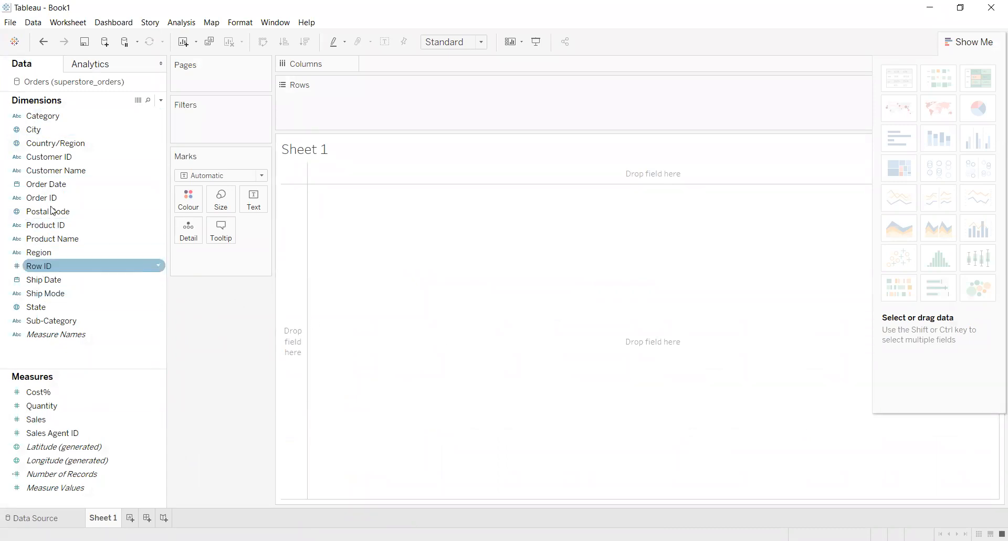
Place Category on Columns with Quantity in the view, and clear both fields from the sheet again.
{"action": "left_click_drag", "start_coordinate": [53, 118], "coordinate": [389, 70]}
{"action": "left_click", "coordinate": [63, 405]}
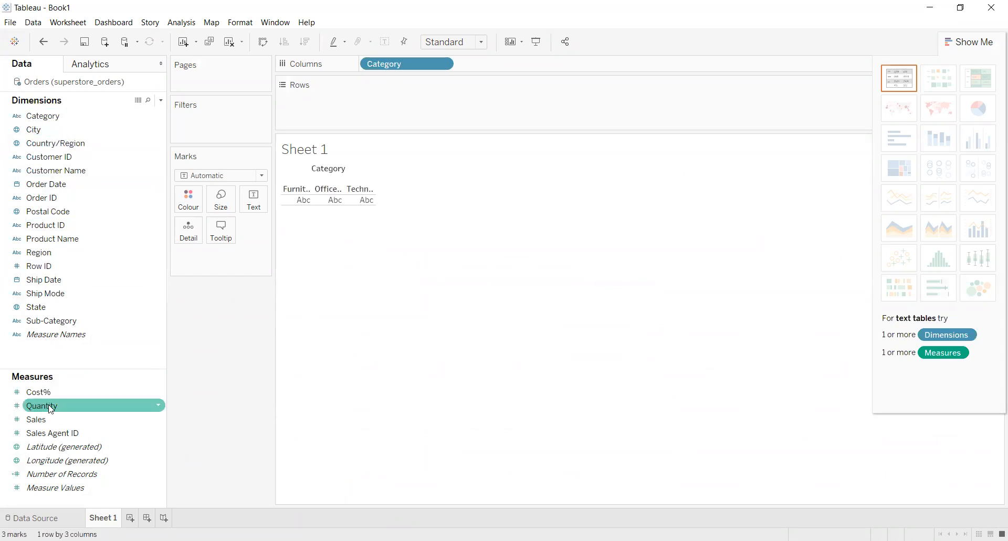
{"action": "mouse_move", "coordinate": [63, 404]}
{"action": "left_mouse_down"}
{"action": "mouse_move", "coordinate": [371, 120]}
{"action": "mouse_move", "coordinate": [399, 298]}
{"action": "left_mouse_up"}
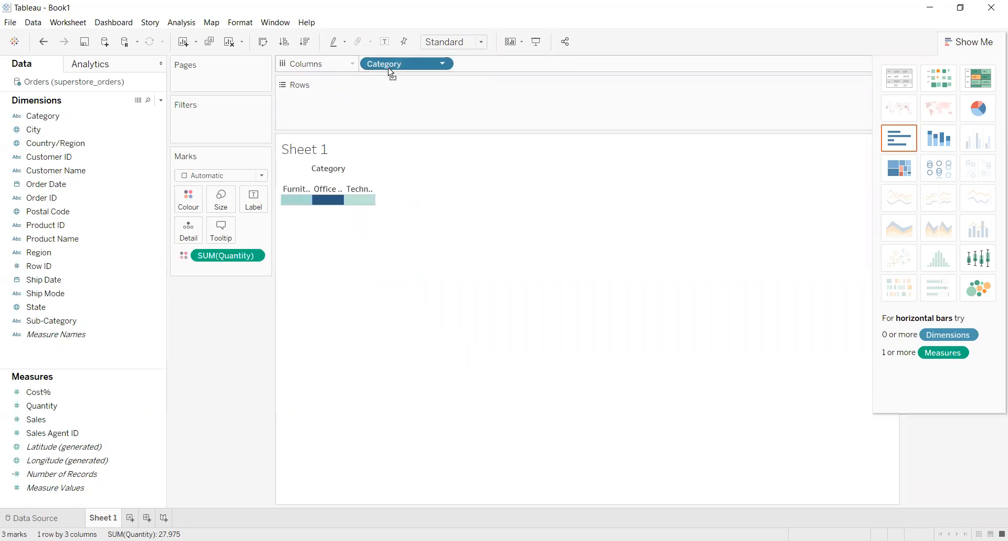
{"action": "left_click_drag", "start_coordinate": [392, 73], "coordinate": [255, 357]}
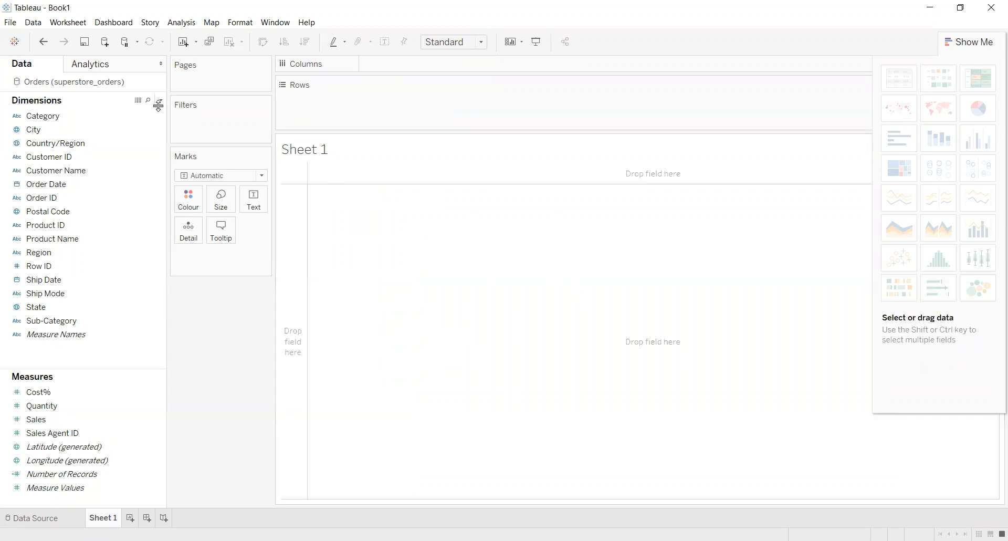
Widen the Data pane slightly and check the options offered for the Dimensions list.
{"action": "left_click_drag", "start_coordinate": [167, 112], "coordinate": [169, 111]}
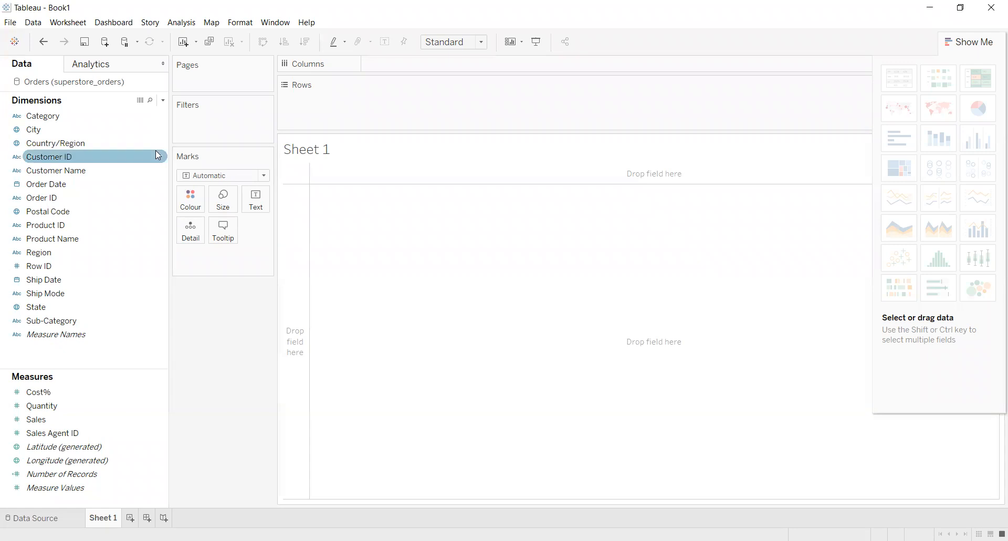
{"action": "left_click", "coordinate": [163, 100]}
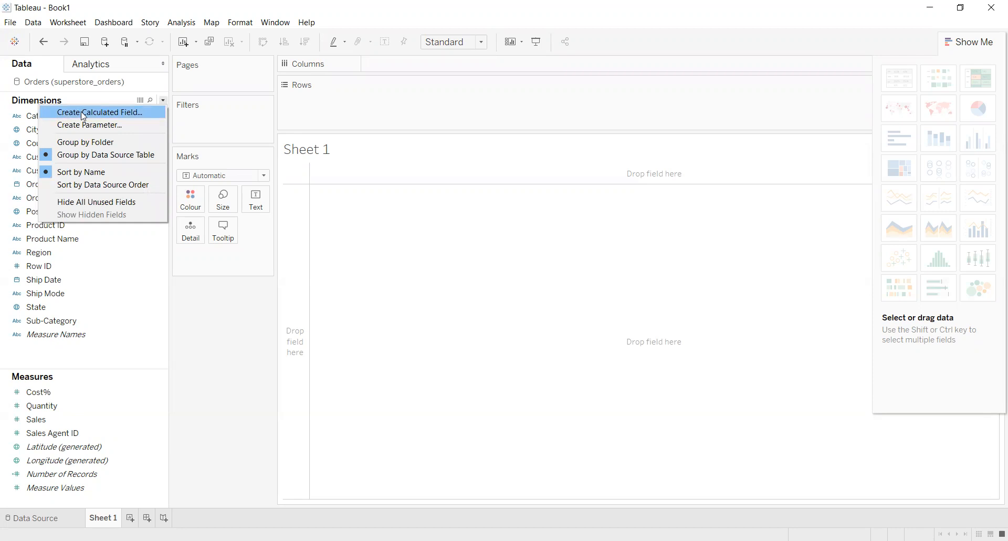
{"action": "left_click", "coordinate": [162, 378]}
{"action": "left_click", "coordinate": [151, 377]}
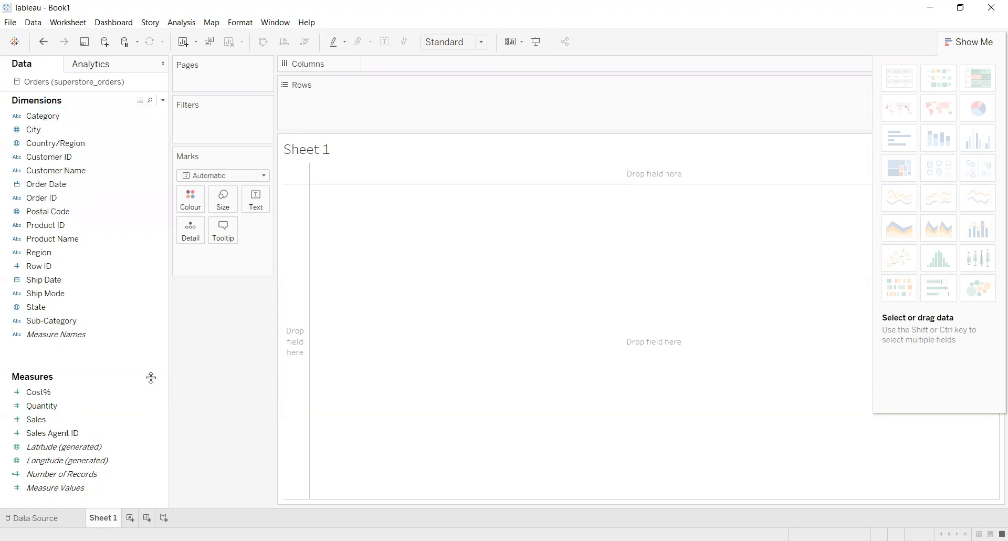
Review the options offered for the Cost% measure, including its grouping and field creation choices.
{"action": "right_click", "coordinate": [125, 385]}
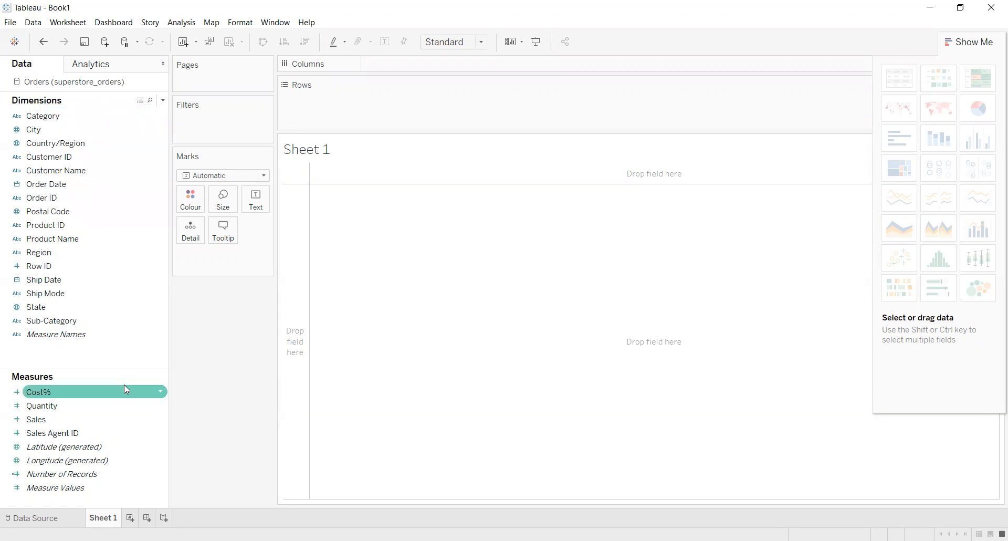
{"action": "left_click", "coordinate": [157, 389]}
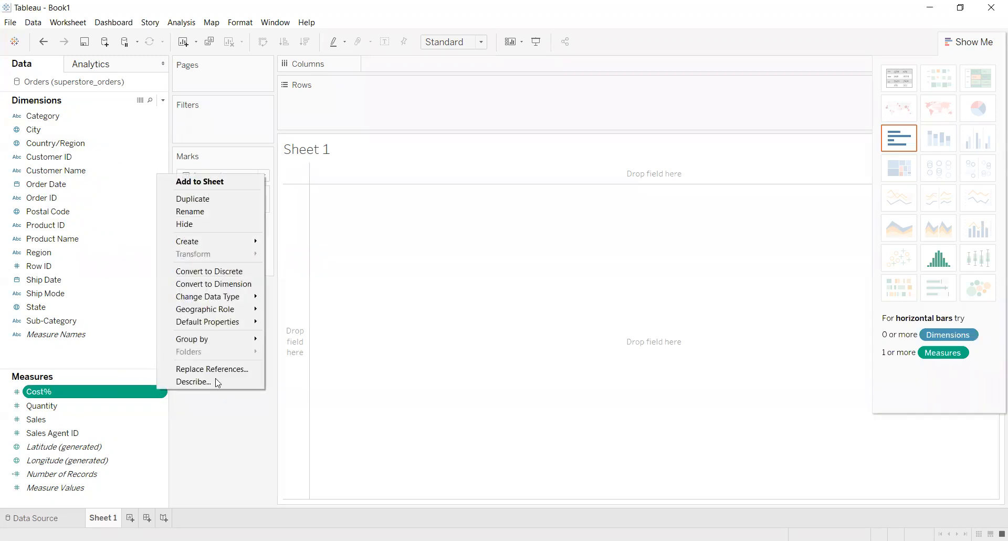
{"action": "mouse_move", "coordinate": [234, 329]}
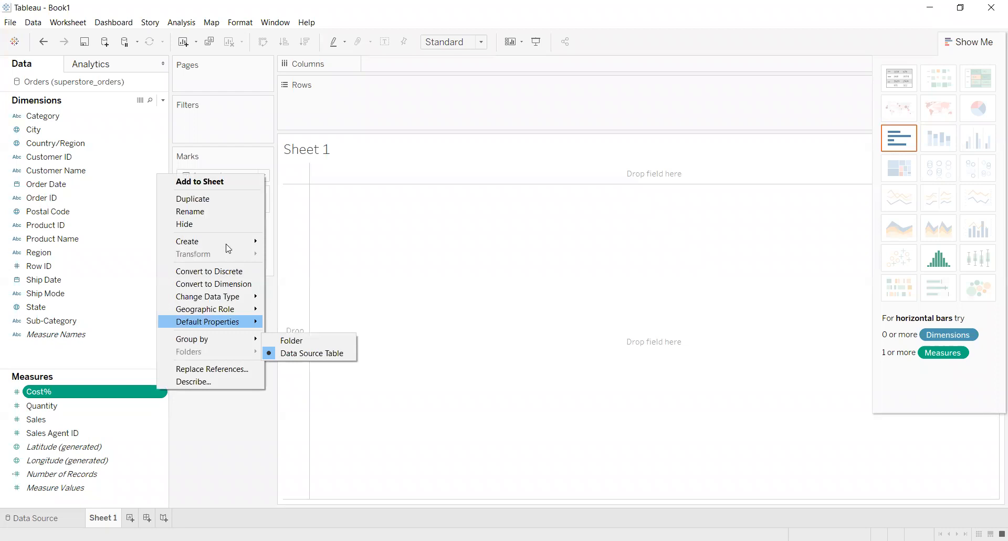
{"action": "mouse_move", "coordinate": [227, 242]}
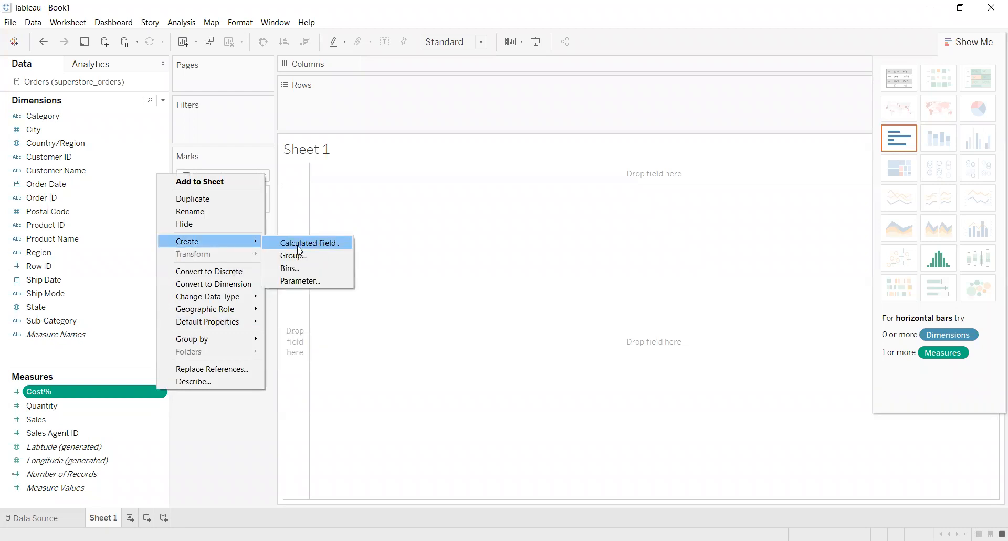
{"action": "left_click", "coordinate": [163, 100]}
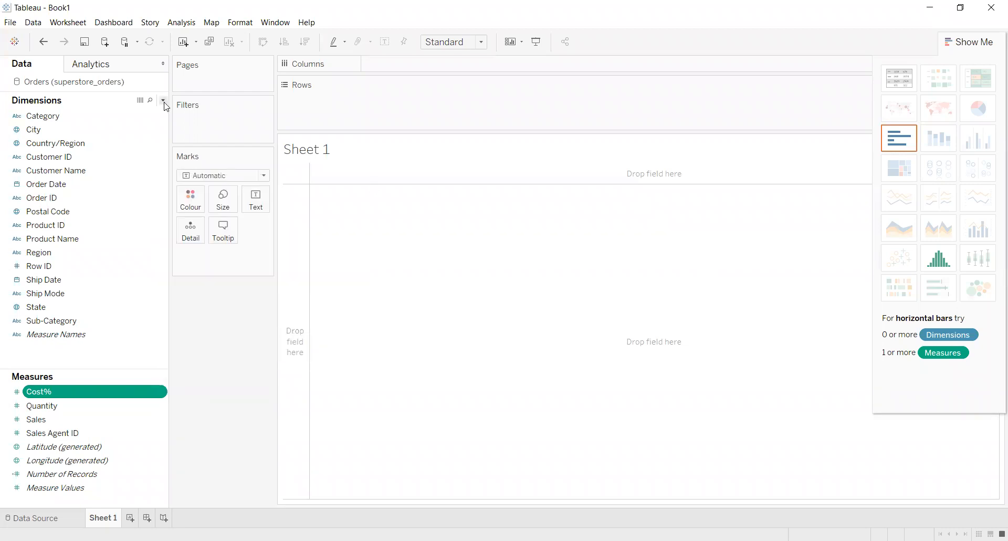
{"action": "left_click", "coordinate": [163, 100]}
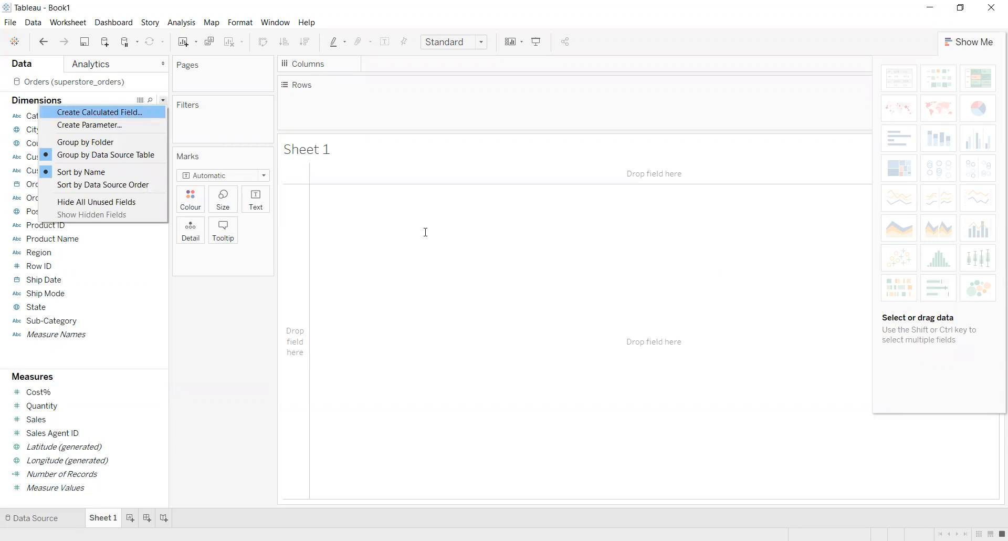
{"action": "key", "text": "Return"}
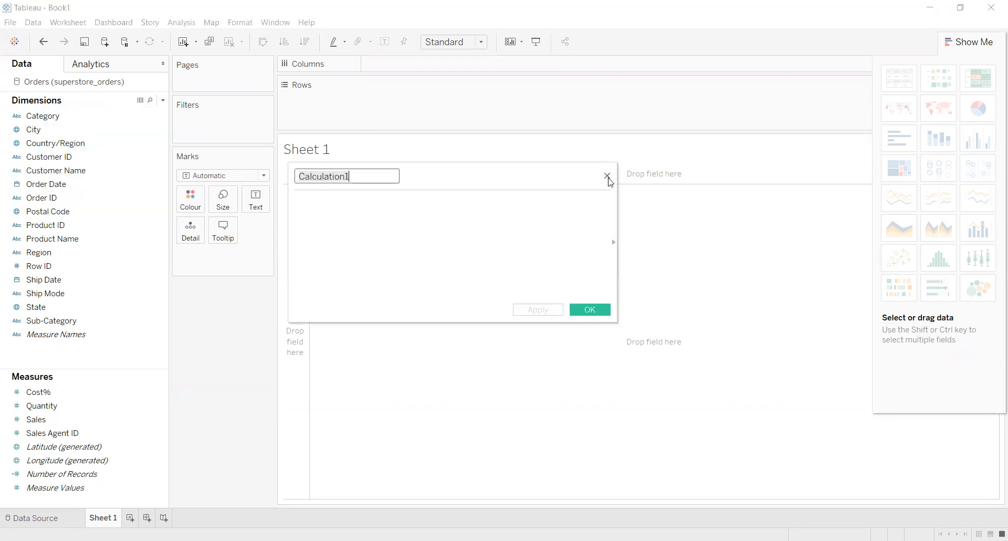
{"action": "left_click", "coordinate": [607, 177]}
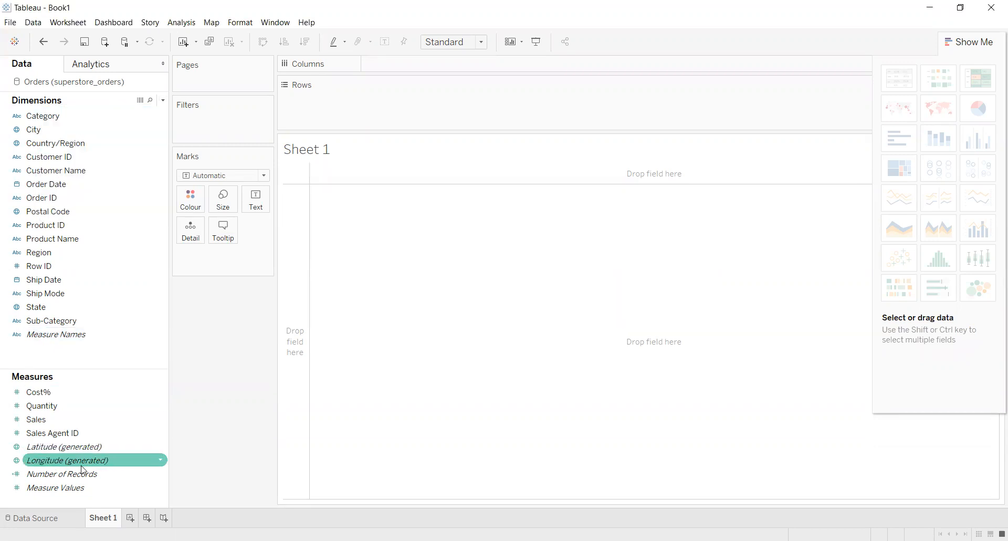
View the underlying rows of the Orders data, examine the Cost% and Sales columns, and close the data view.
{"action": "right_click", "coordinate": [73, 387]}
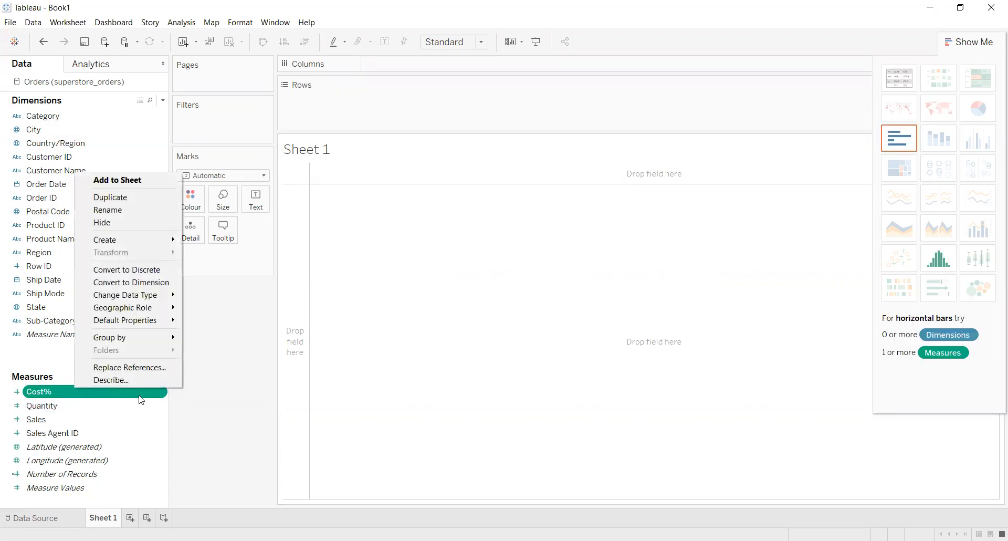
{"action": "left_click", "coordinate": [140, 101]}
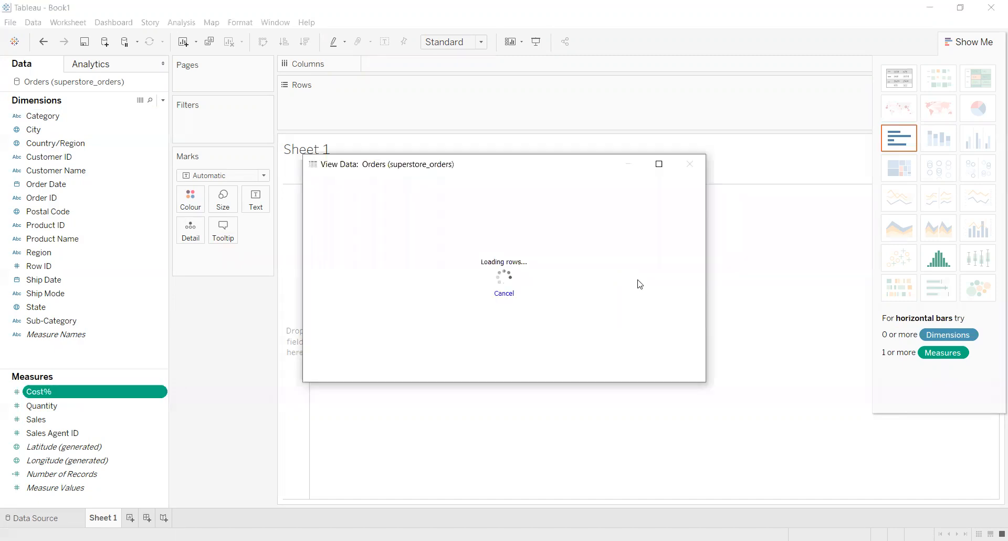
{"action": "left_click_drag", "start_coordinate": [401, 376], "coordinate": [614, 383]}
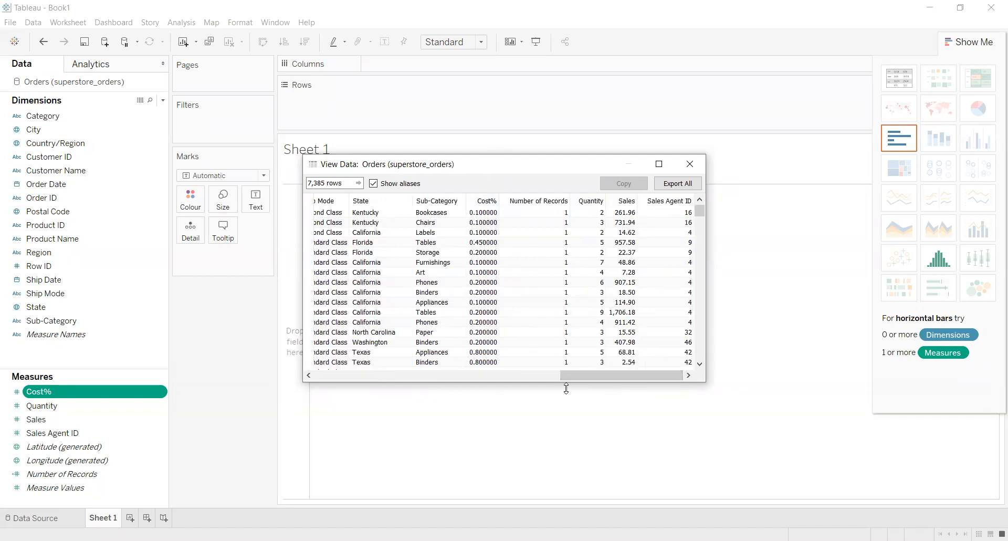
{"action": "mouse_move", "coordinate": [587, 381]}
{"action": "left_mouse_down"}
{"action": "mouse_move", "coordinate": [561, 384]}
{"action": "mouse_move", "coordinate": [606, 381]}
{"action": "left_mouse_up"}
{"action": "left_click_drag", "start_coordinate": [583, 371], "coordinate": [624, 375]}
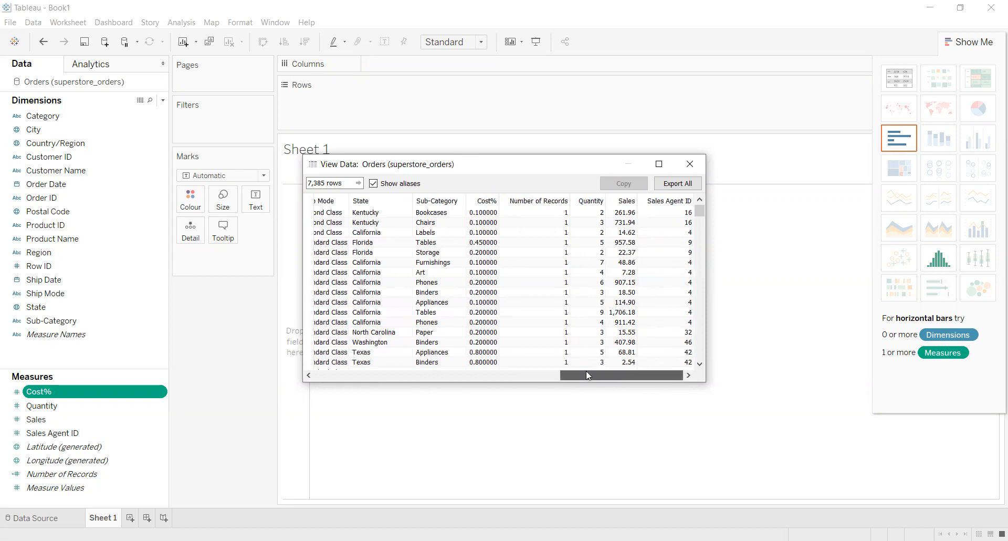
{"action": "left_click", "coordinate": [687, 166]}
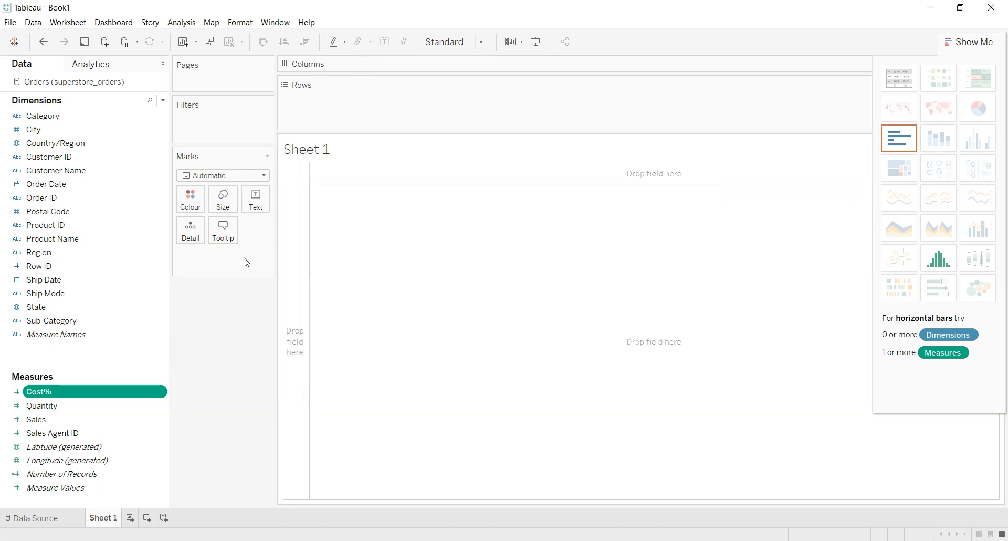
Create a calculated field named Cost with the formula [Cost%]*[Sales].
{"action": "left_click", "coordinate": [162, 99]}
{"action": "left_click", "coordinate": [137, 115]}
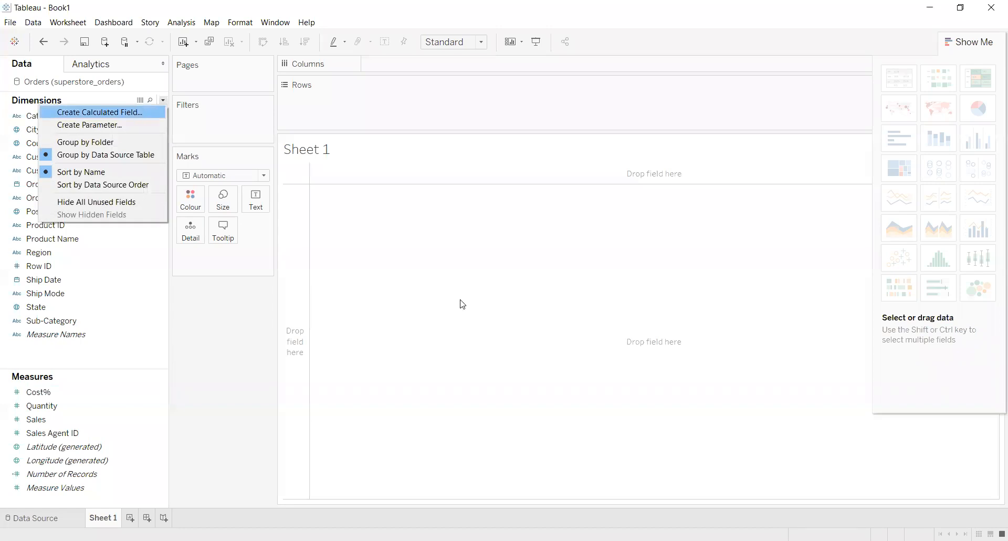
{"action": "type", "text": "Cost"}
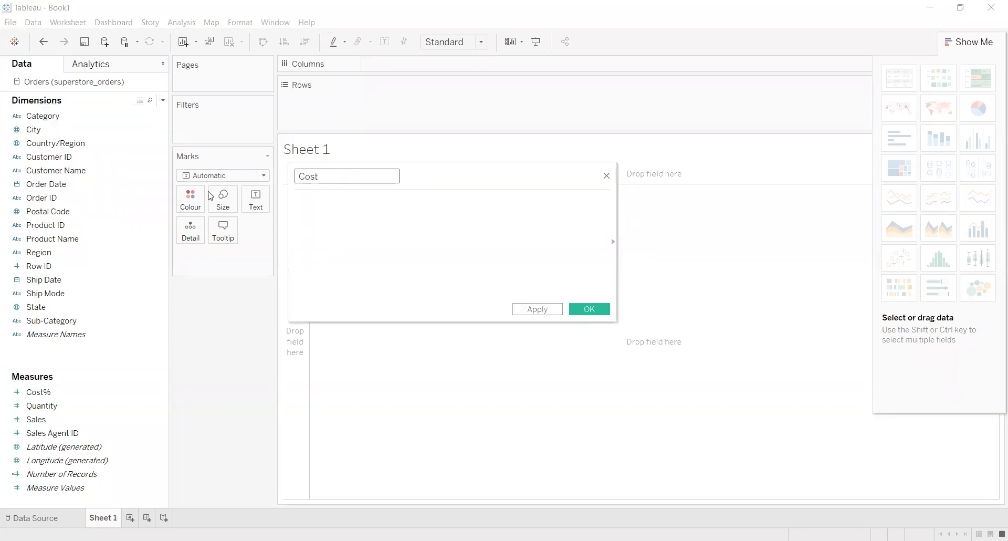
{"action": "left_click", "coordinate": [373, 218]}
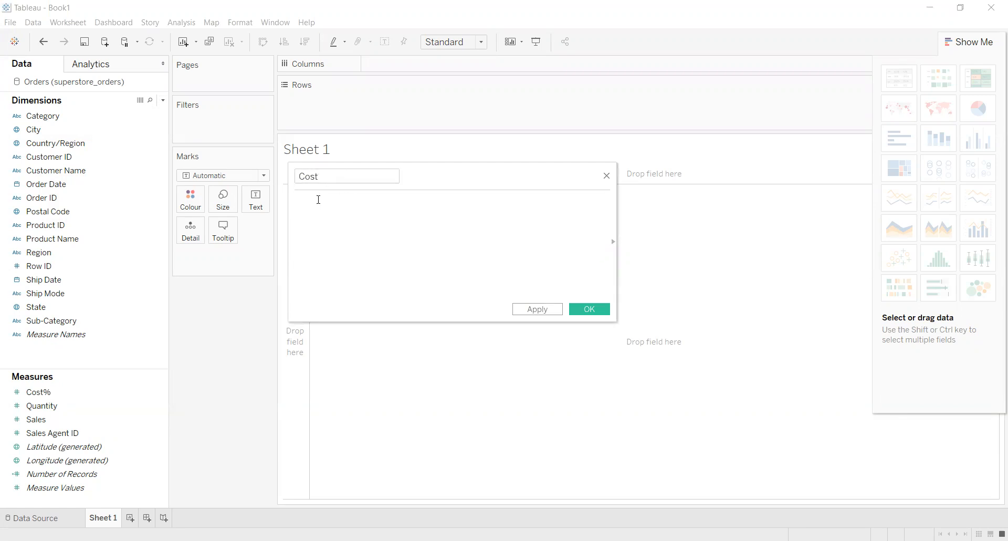
{"action": "type", "text": "Co"}
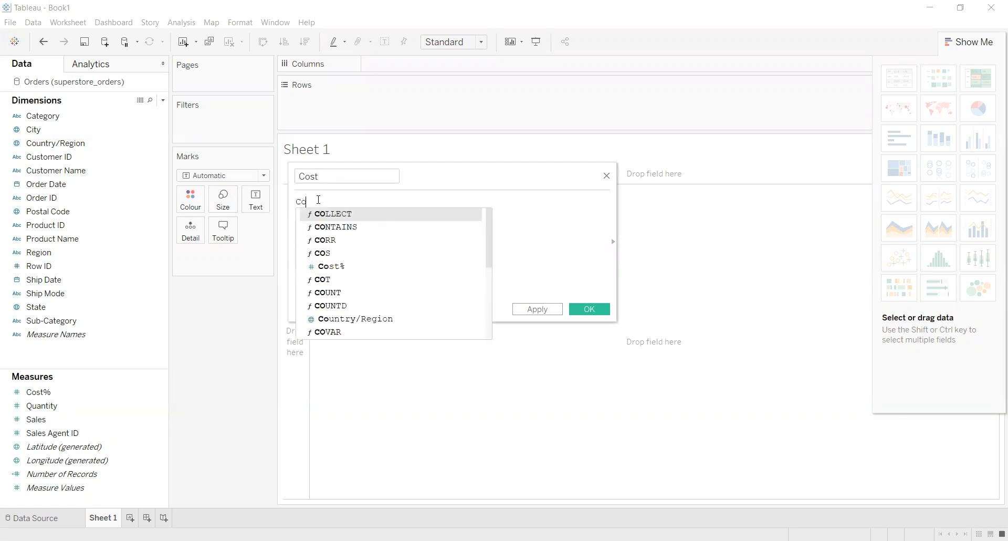
{"action": "type", "text": "st"}
{"action": "key", "text": "Return"}
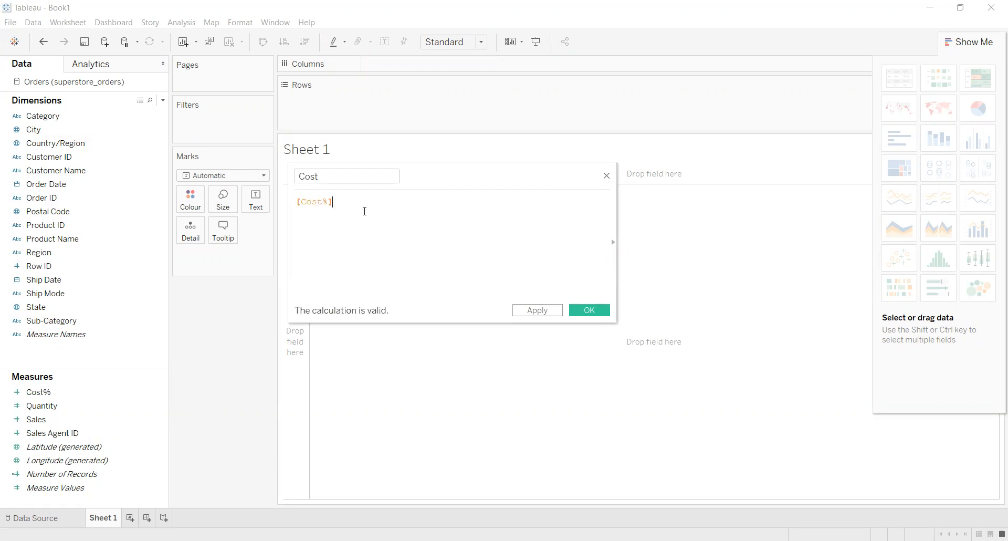
{"action": "type", "text": "*s"}
{"action": "key", "text": "Return"}
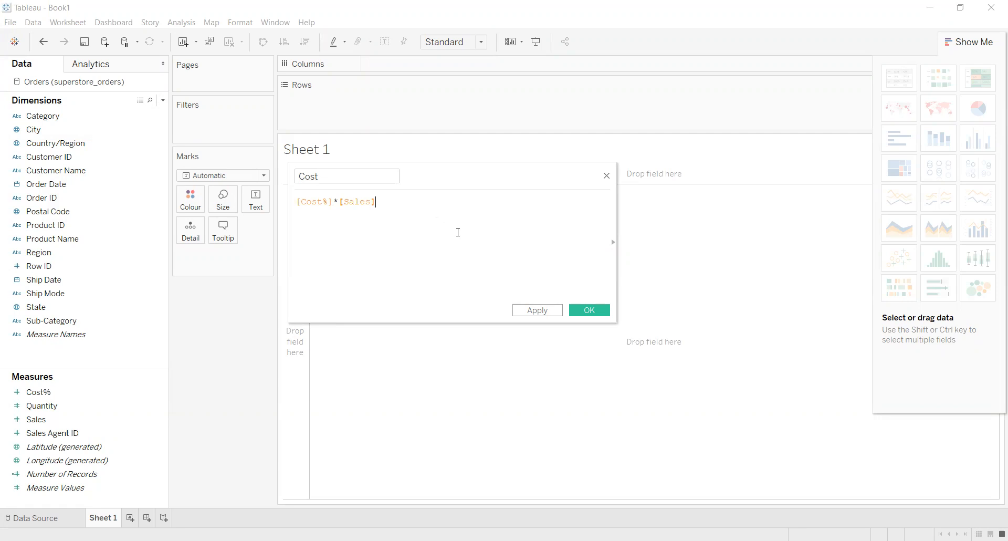
{"action": "left_click", "coordinate": [590, 311]}
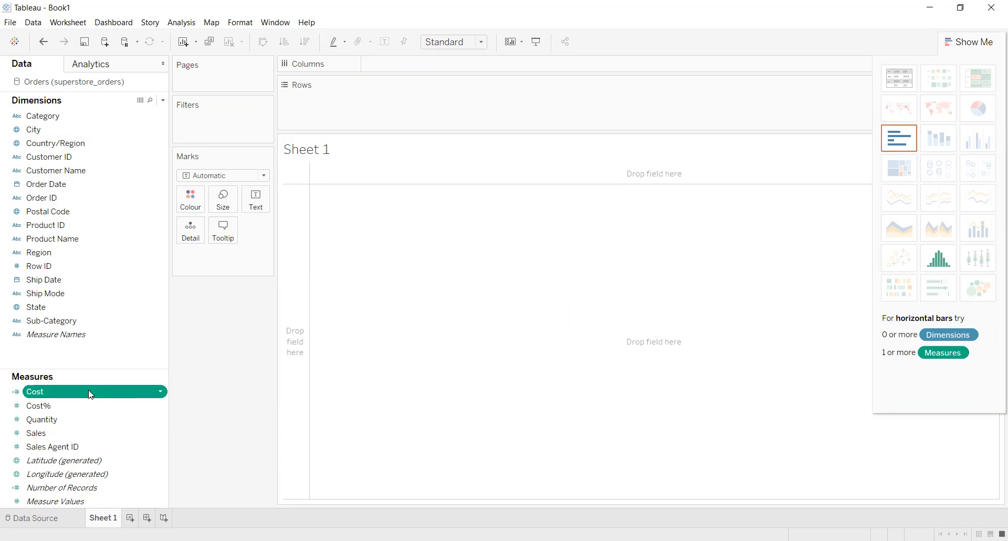
View the Orders data rows to check the calculated Cost values against Cost% and Sales, and close the data view.
{"action": "left_click", "coordinate": [140, 101]}
{"action": "left_click_drag", "start_coordinate": [363, 370], "coordinate": [613, 387]}
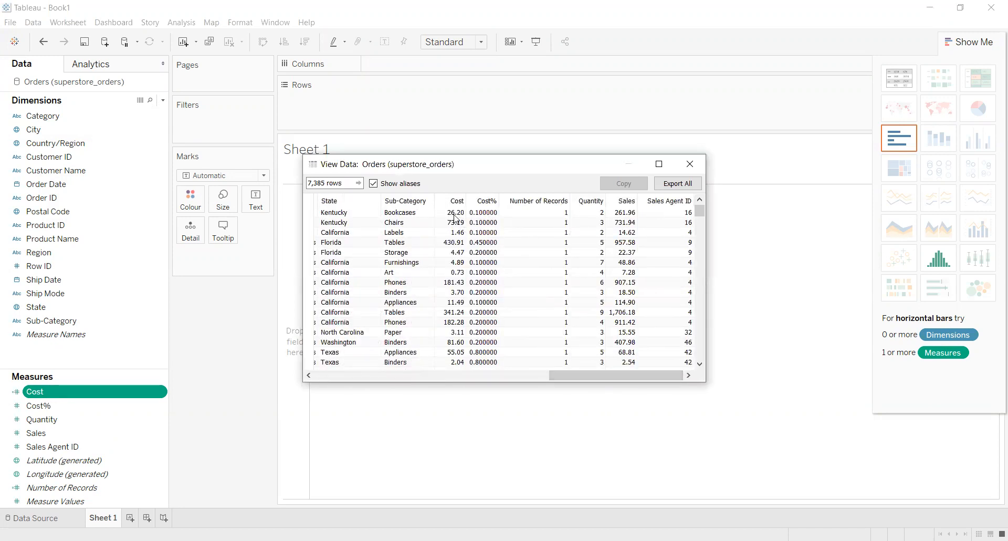
{"action": "left_click_drag", "start_coordinate": [571, 373], "coordinate": [566, 374]}
{"action": "left_click", "coordinate": [689, 169]}
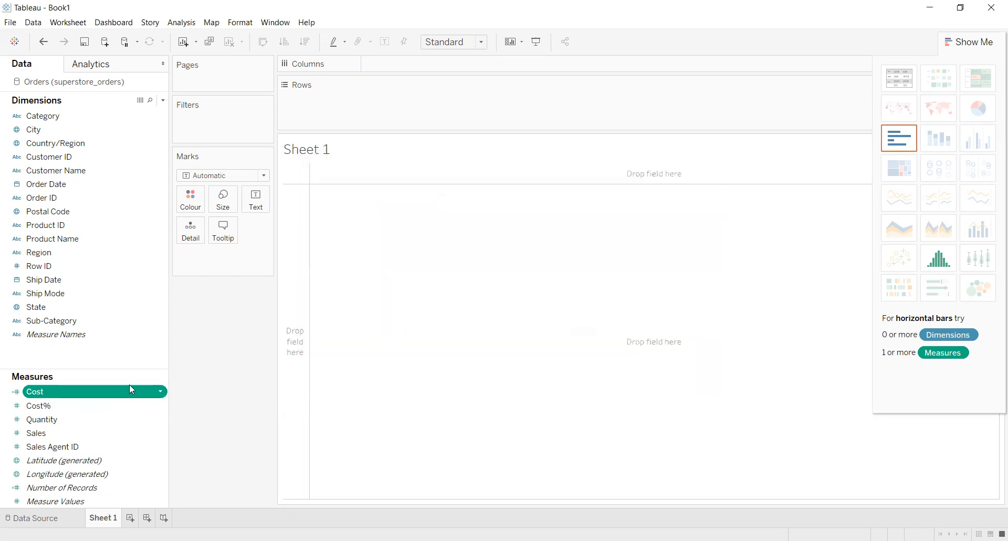
Create a calculated field named Profit with the formula [Sales] - [Cost].
{"action": "left_click", "coordinate": [162, 99]}
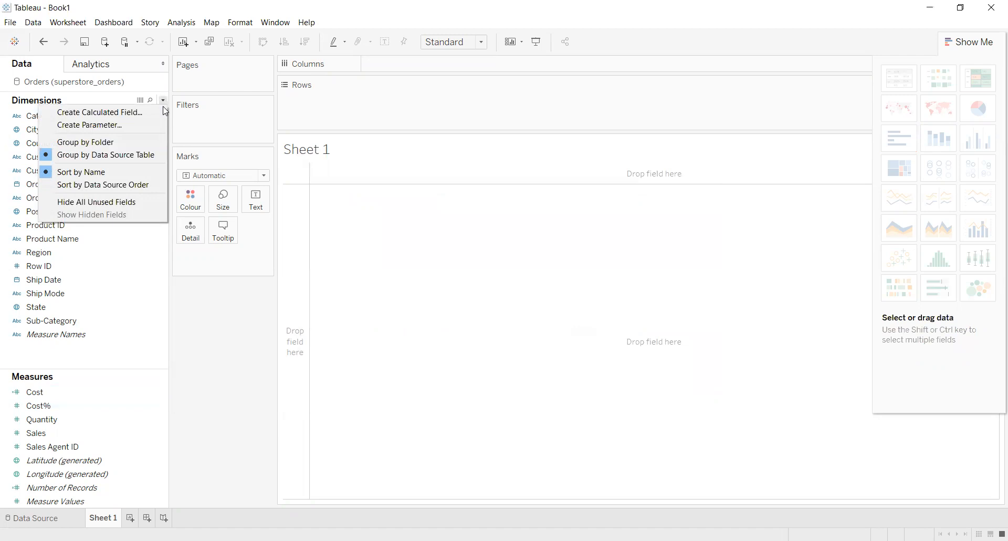
{"action": "left_click", "coordinate": [132, 113]}
{"action": "type", "text": "Profit"}
{"action": "left_click", "coordinate": [331, 208]}
{"action": "type", "text": "Sasles"}
{"action": "key", "text": "BackSpace"}
{"action": "key", "text": "BackSpace"}
{"action": "key", "text": "BackSpace"}
{"action": "key", "text": "BackSpace"}
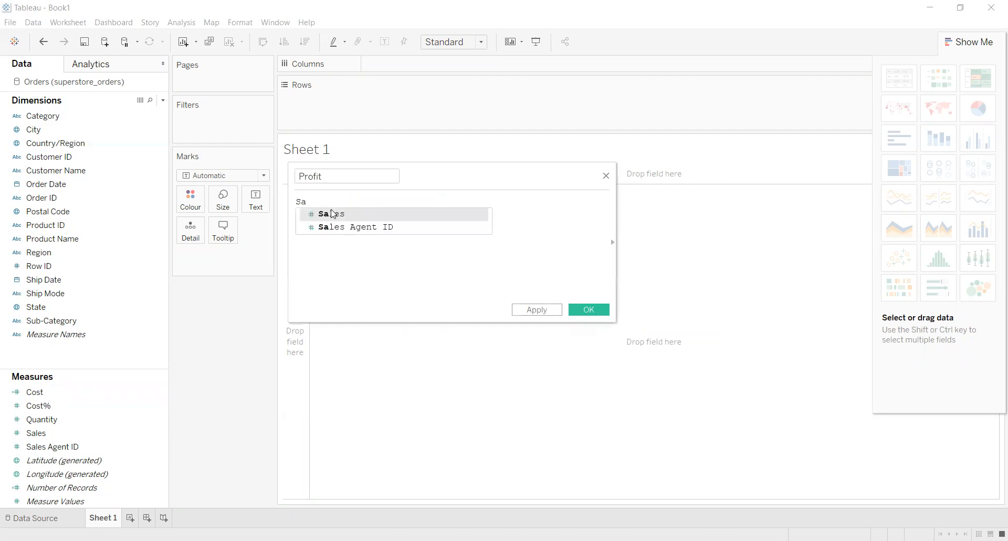
{"action": "left_click", "coordinate": [332, 213]}
{"action": "type", "text": "- Cos"}
{"action": "left_click", "coordinate": [382, 227]}
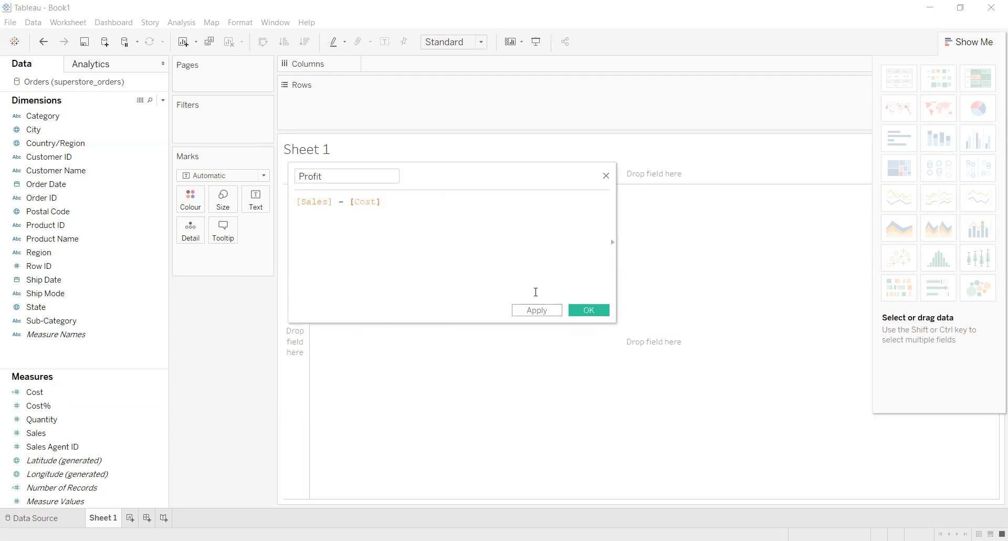
{"action": "left_click", "coordinate": [578, 307]}
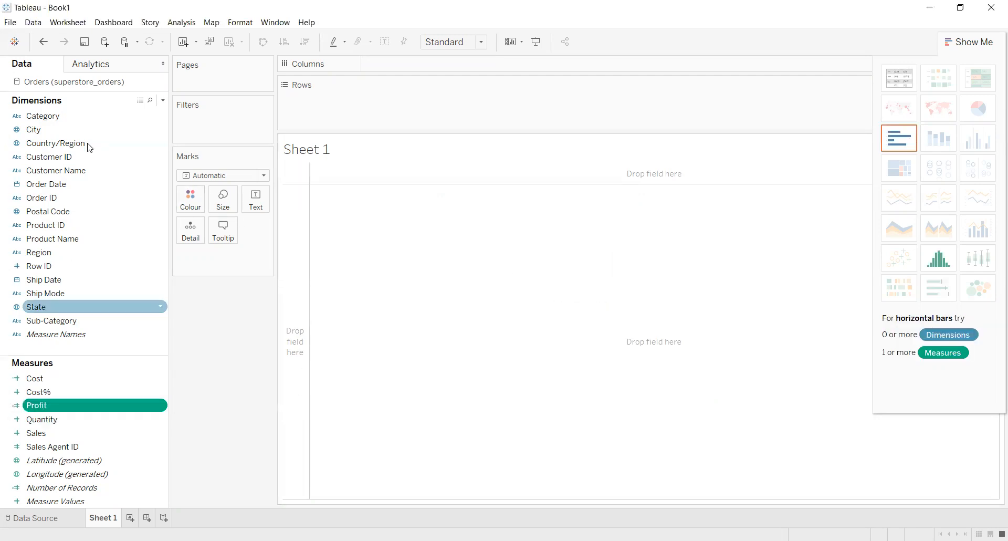
View the Orders data rows to check the calculated Profit values against Sales and Cost, and close the data view.
{"action": "left_click", "coordinate": [139, 102]}
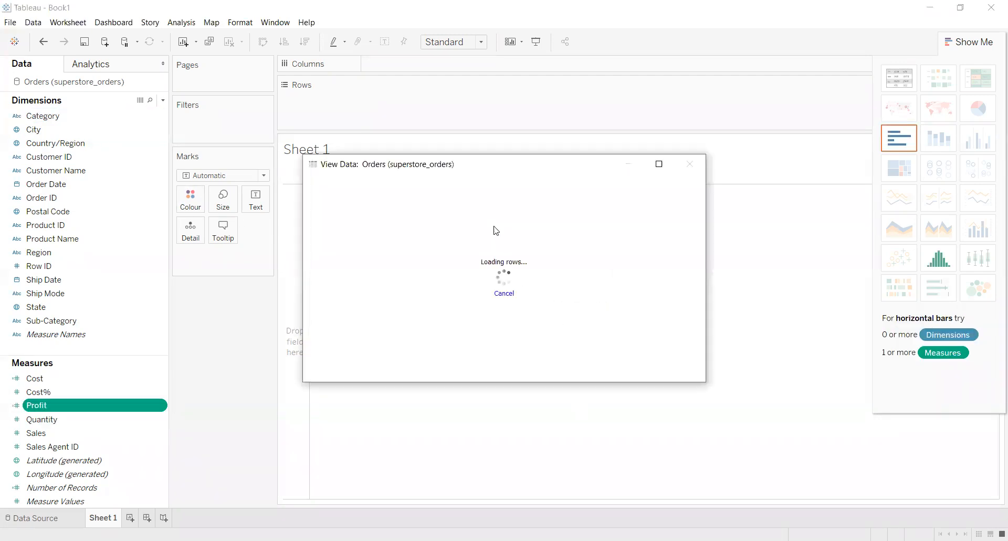
{"action": "left_click_drag", "start_coordinate": [422, 373], "coordinate": [633, 379]}
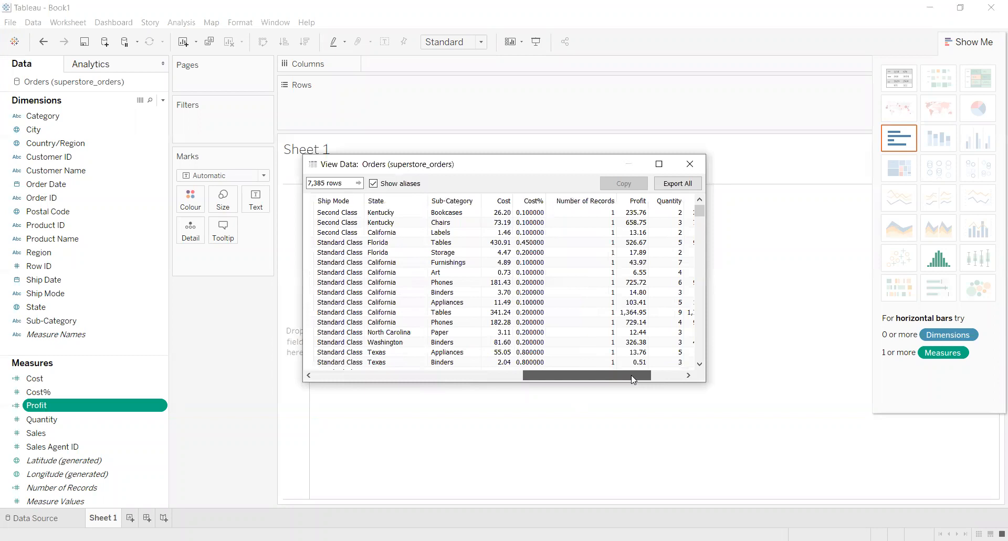
{"action": "mouse_move", "coordinate": [633, 379]}
{"action": "left_mouse_down"}
{"action": "mouse_move", "coordinate": [678, 382]}
{"action": "mouse_move", "coordinate": [651, 379]}
{"action": "left_mouse_up"}
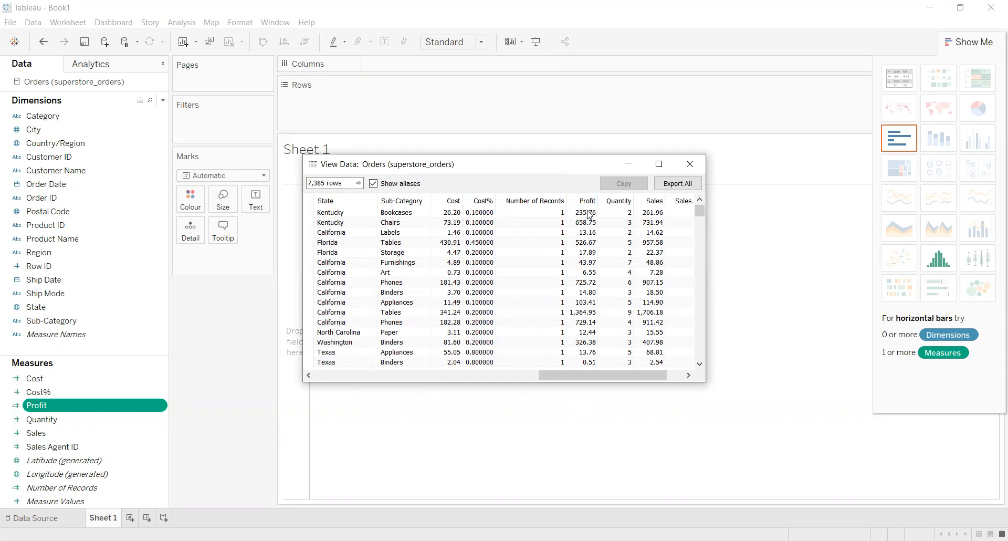
{"action": "left_click", "coordinate": [694, 163]}
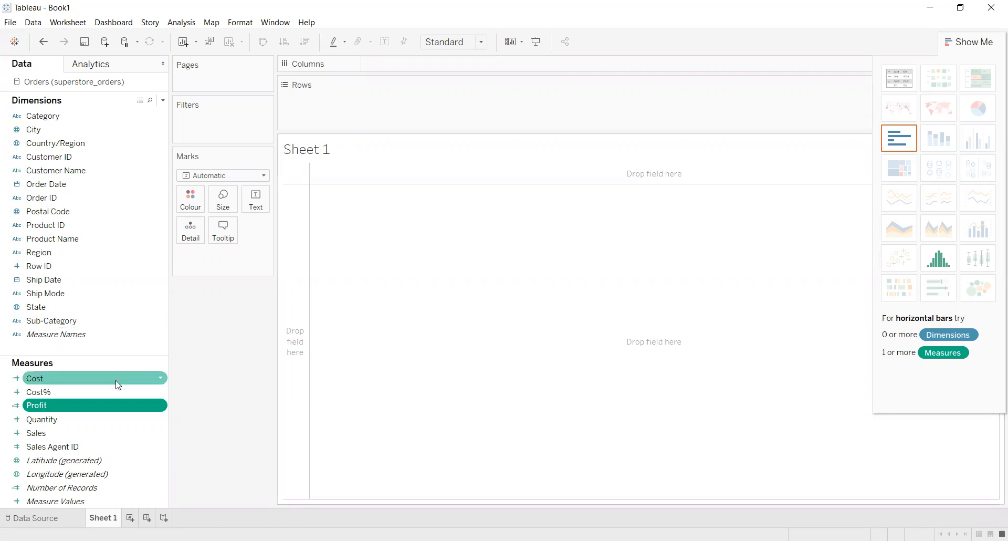
Create a calculated field named Profit Margin with the formula Profit/[Sales].
{"action": "left_click", "coordinate": [162, 100]}
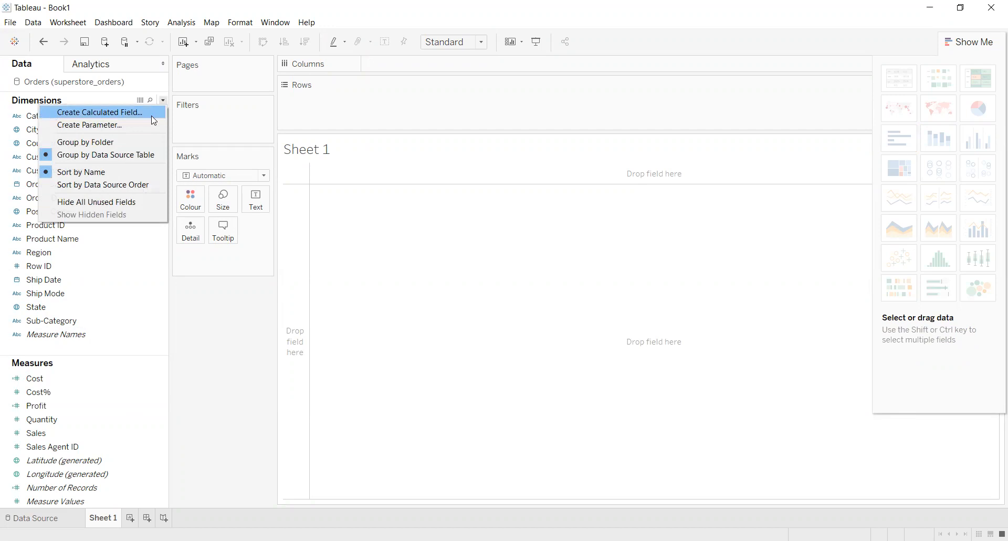
{"action": "left_click", "coordinate": [150, 112]}
{"action": "type", "text": "Prof"}
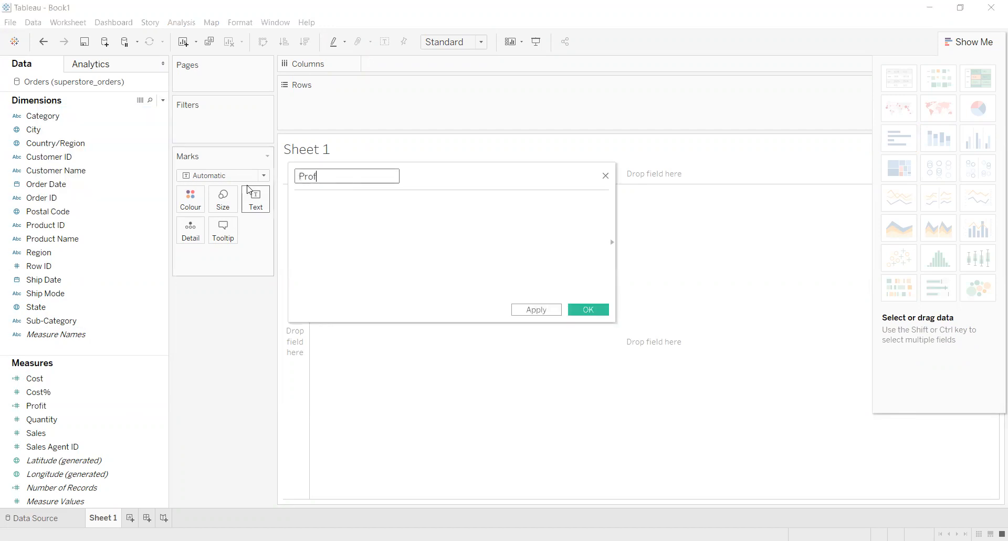
{"action": "type", "text": "it Margin"}
{"action": "left_click", "coordinate": [325, 200]}
{"action": "type", "text": "P"}
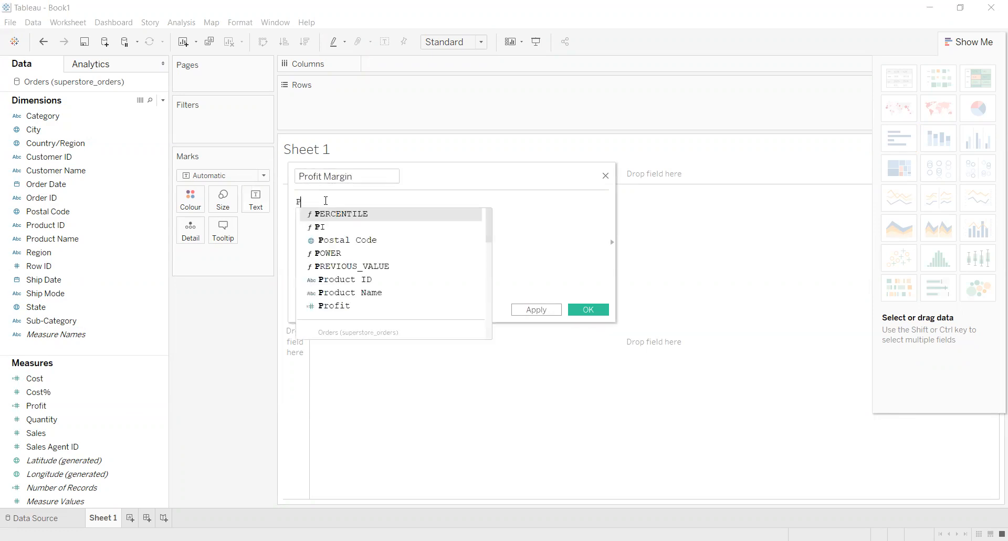
{"action": "type", "text": "rofit/S"}
{"action": "key", "text": "Return"}
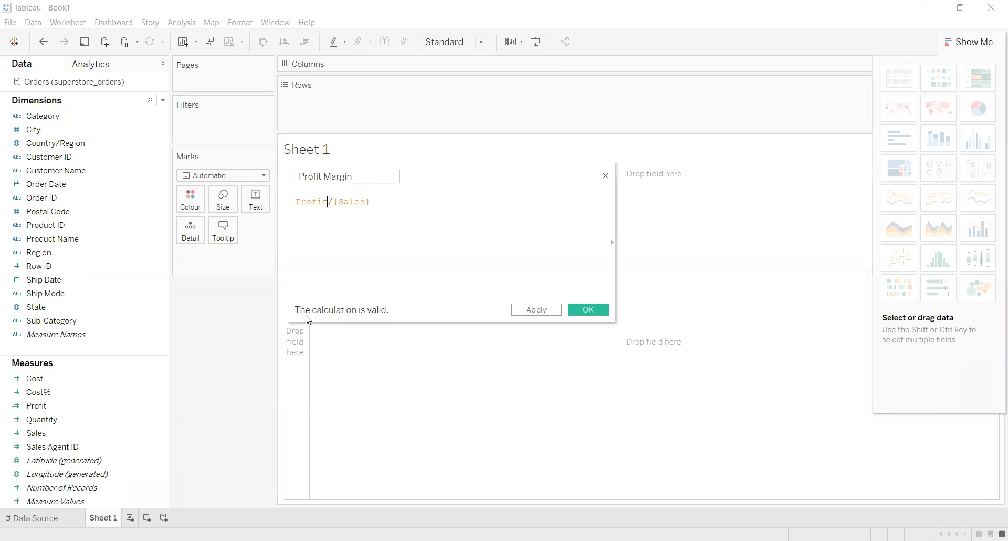
{"action": "left_click", "coordinate": [592, 307]}
View the Orders data rows to check the calculated Profit Margin values against Profit and Sales, and close the data view.
{"action": "left_click", "coordinate": [150, 407]}
{"action": "left_click", "coordinate": [140, 100]}
{"action": "left_click_drag", "start_coordinate": [442, 374], "coordinate": [720, 352]}
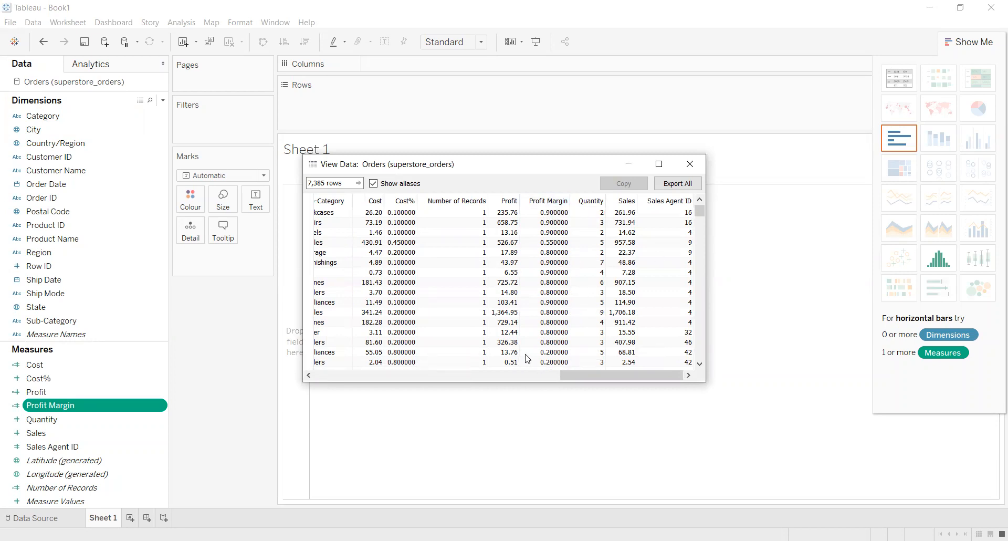
{"action": "left_click_drag", "start_coordinate": [697, 214], "coordinate": [701, 362]}
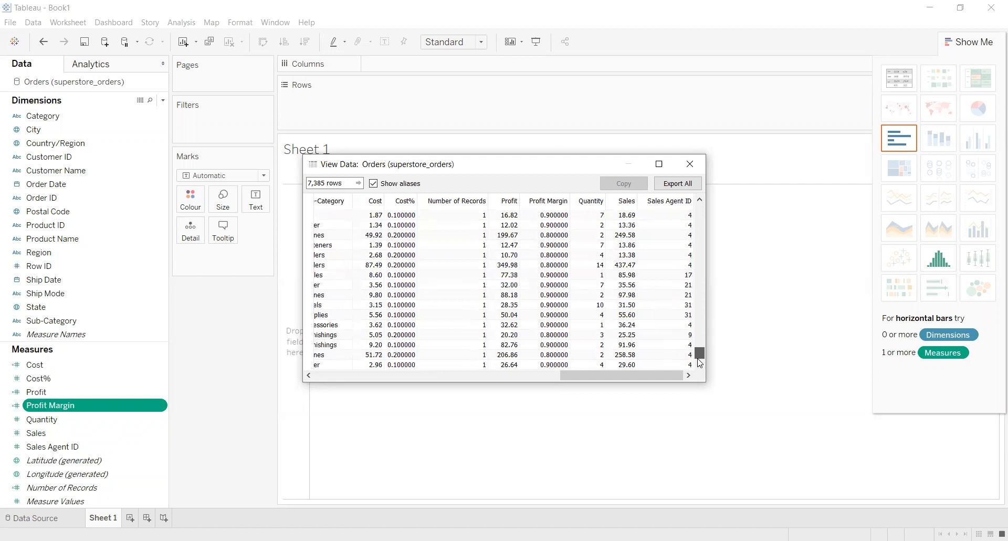
{"action": "left_click_drag", "start_coordinate": [699, 360], "coordinate": [698, 360]}
{"action": "left_click_drag", "start_coordinate": [699, 355], "coordinate": [693, 139]}
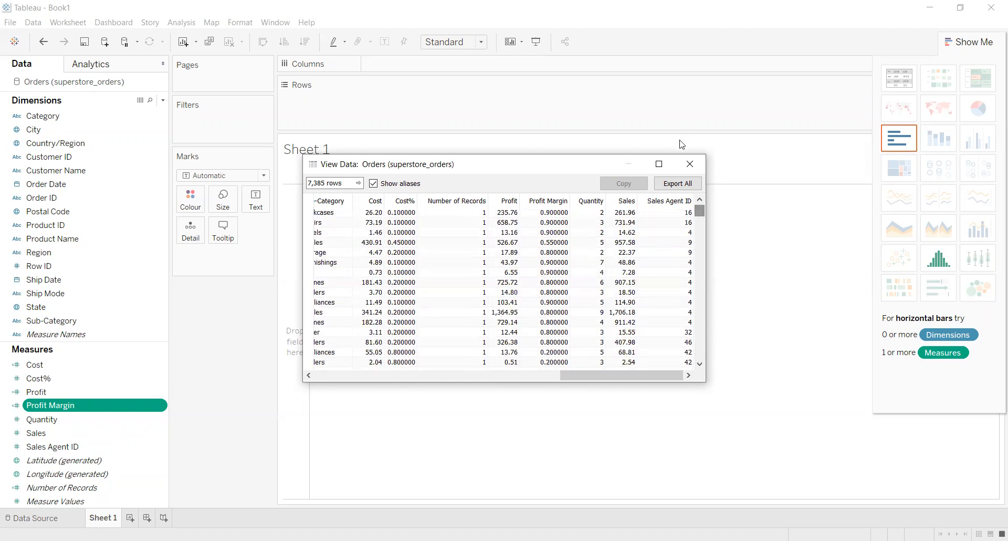
{"action": "left_click", "coordinate": [690, 164]}
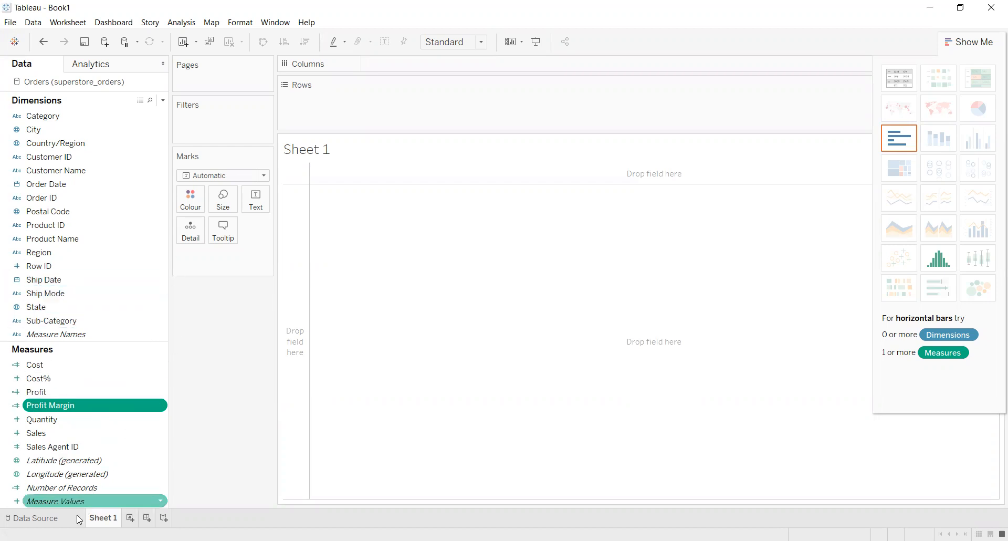
Plot the sum of Quantity on Rows and swap the axes so it sits on Columns.
{"action": "left_click", "coordinate": [111, 420]}
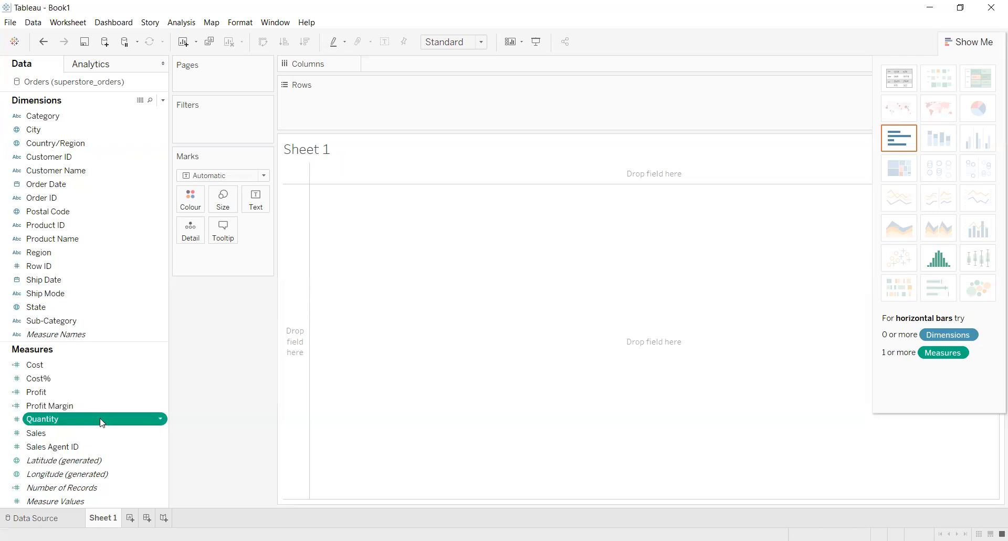
{"action": "left_click_drag", "start_coordinate": [100, 422], "coordinate": [400, 117]}
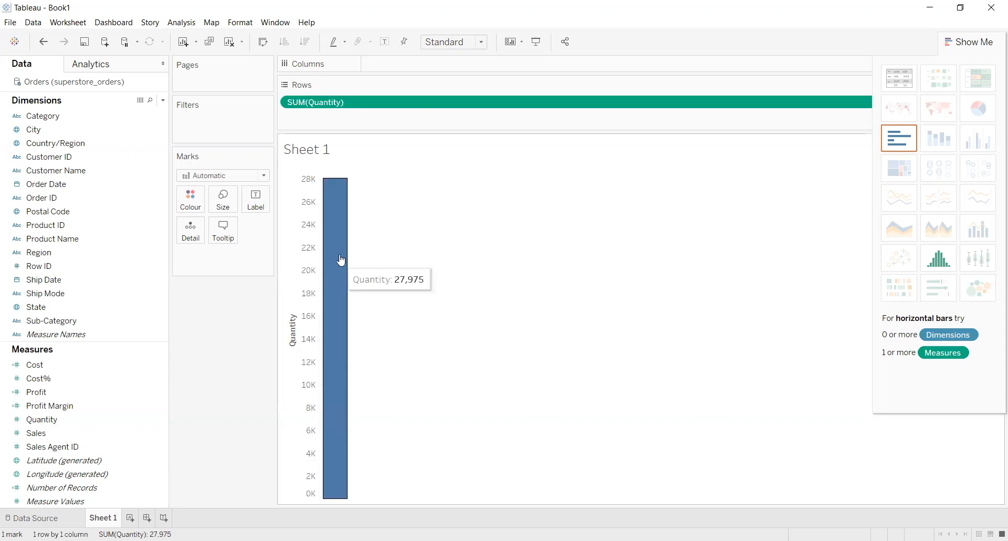
{"action": "key", "text": "ctrl+w"}
Review the aggregation options of SUM(Quantity) on Columns and remove the field from the sheet.
{"action": "left_click", "coordinate": [445, 64]}
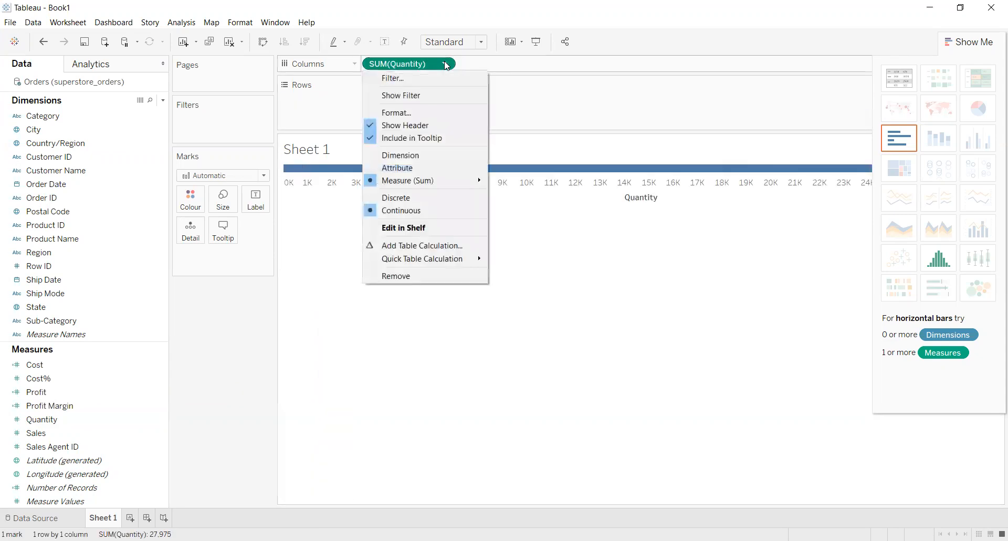
{"action": "left_click", "coordinate": [445, 64]}
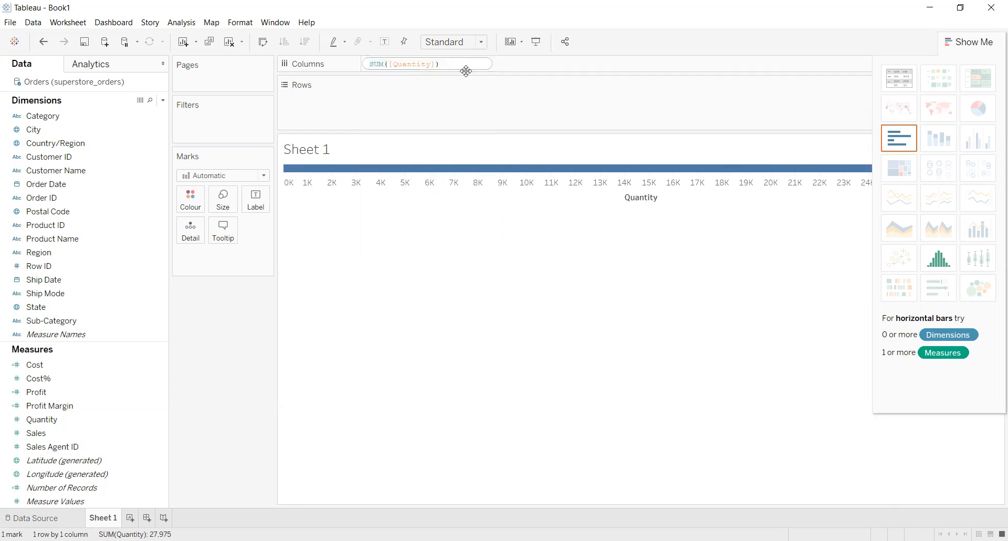
{"action": "left_click", "coordinate": [447, 64]}
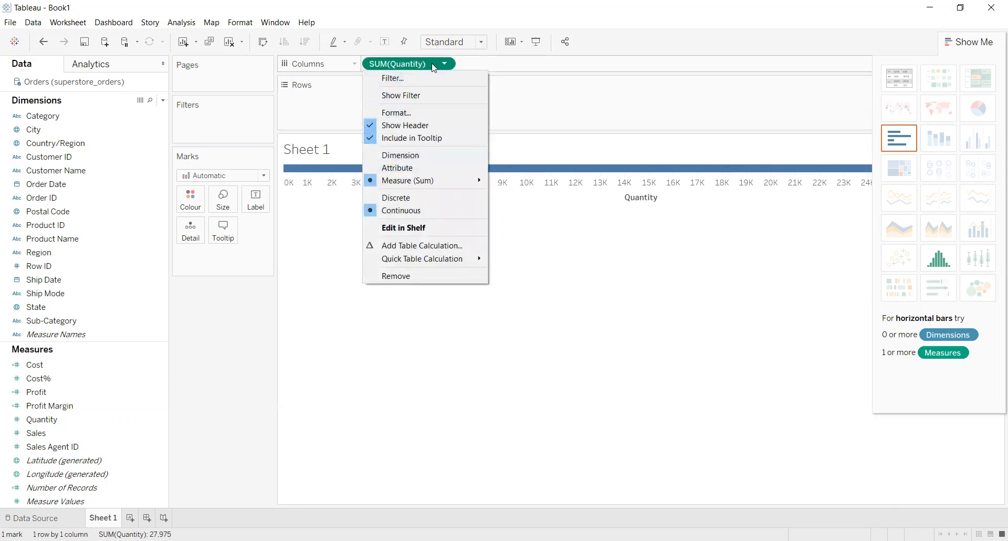
{"action": "left_click", "coordinate": [364, 131]}
{"action": "left_click_drag", "start_coordinate": [412, 65], "coordinate": [220, 332]}
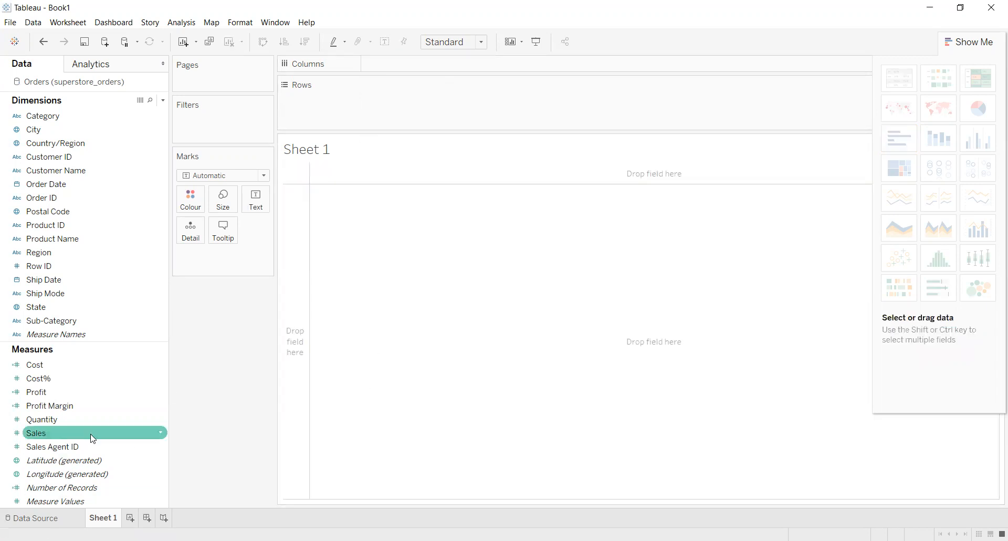
Convert Quantity to a dimension and place it on Rows to list its individual values.
{"action": "left_click_drag", "start_coordinate": [78, 425], "coordinate": [72, 268]}
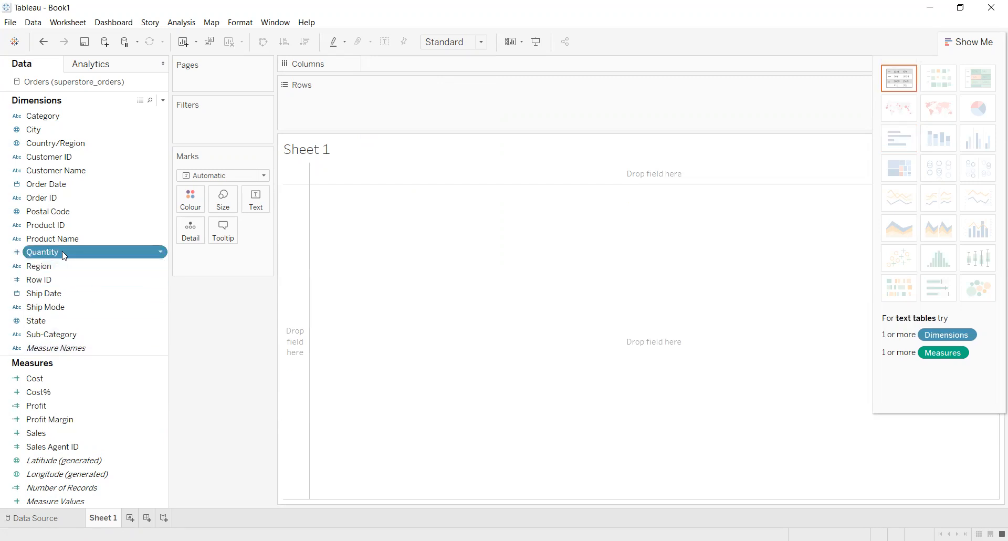
{"action": "left_click_drag", "start_coordinate": [371, 138], "coordinate": [302, 205]}
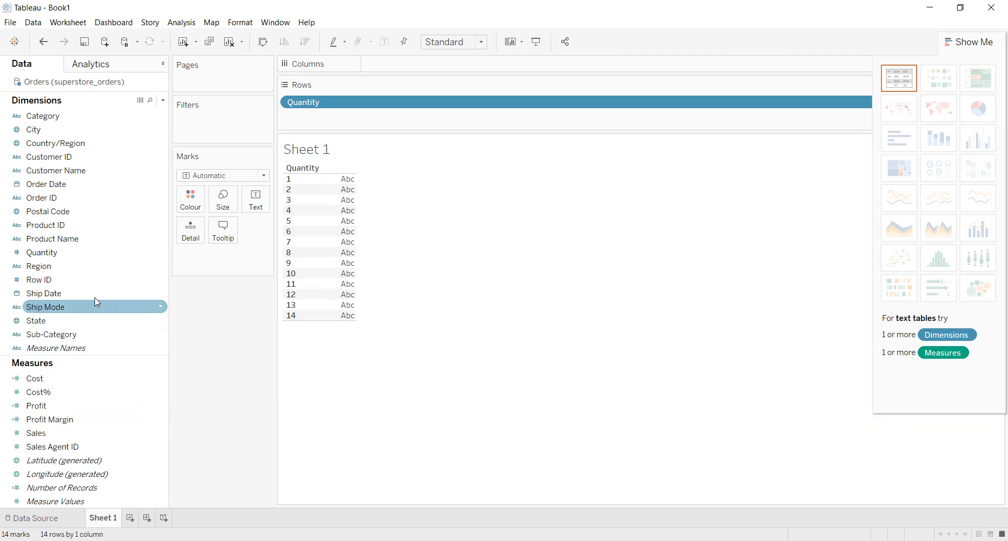
Add Quantity to Columns and remove it from Rows.
{"action": "right_click", "coordinate": [56, 254]}
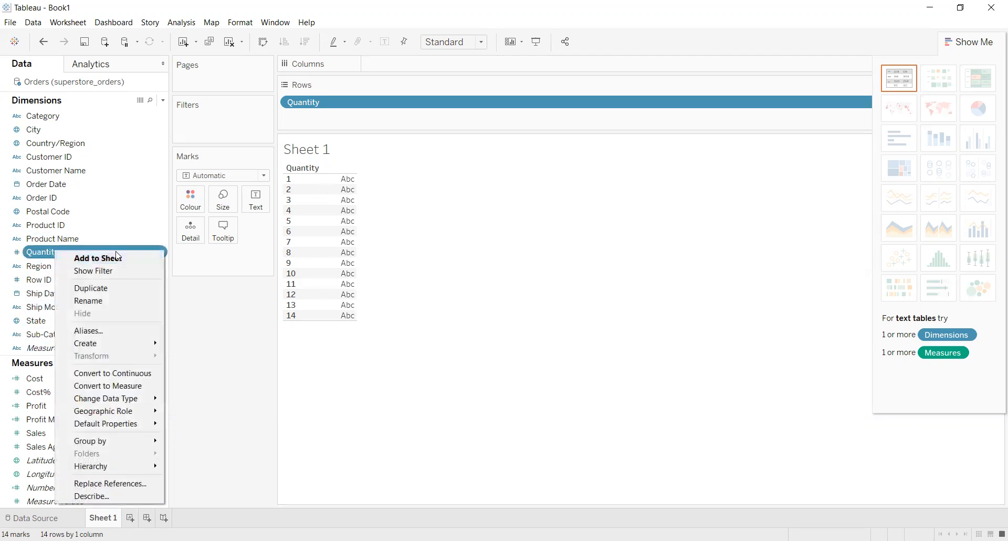
{"action": "left_click", "coordinate": [156, 254]}
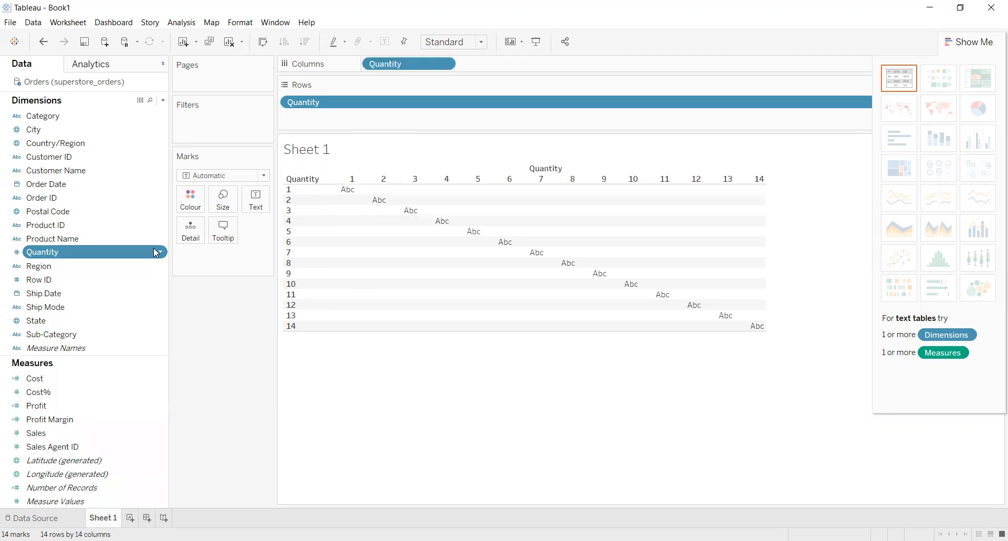
{"action": "left_click", "coordinate": [424, 105]}
{"action": "key", "text": "Delete"}
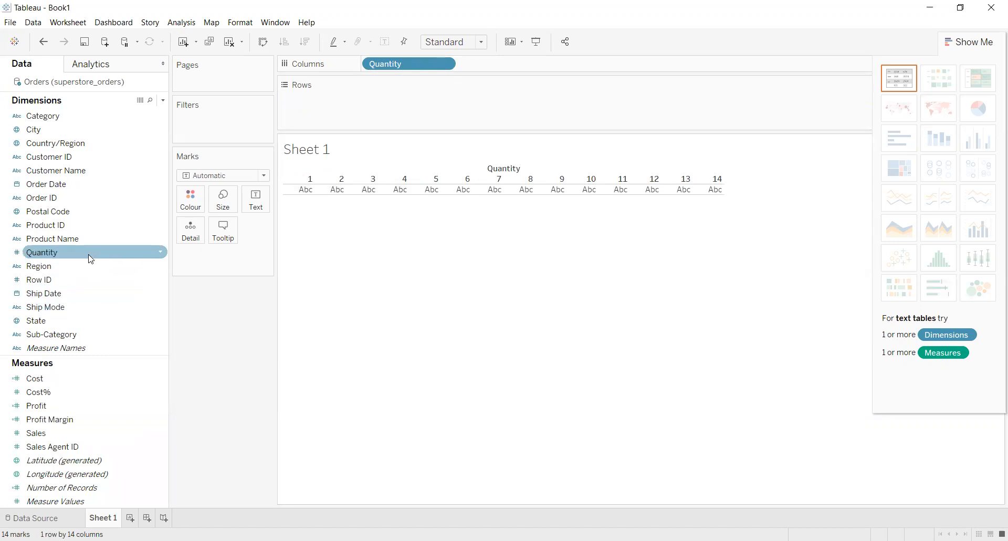
Create bins of size 5 from the Quantity field, named Quantity (bin).
{"action": "left_click", "coordinate": [162, 252]}
{"action": "mouse_move", "coordinate": [220, 340]}
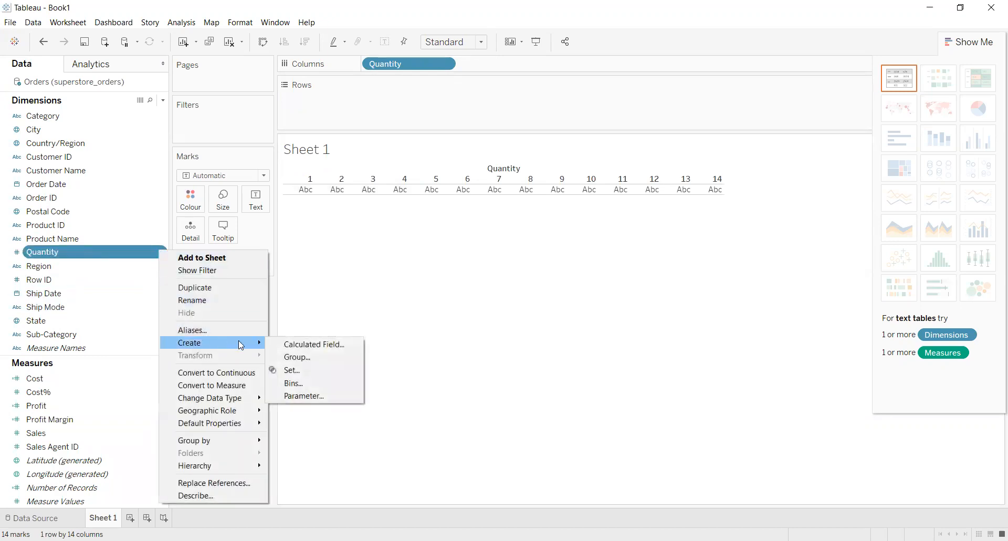
{"action": "left_click", "coordinate": [337, 381]}
{"action": "key", "text": "Tab"}
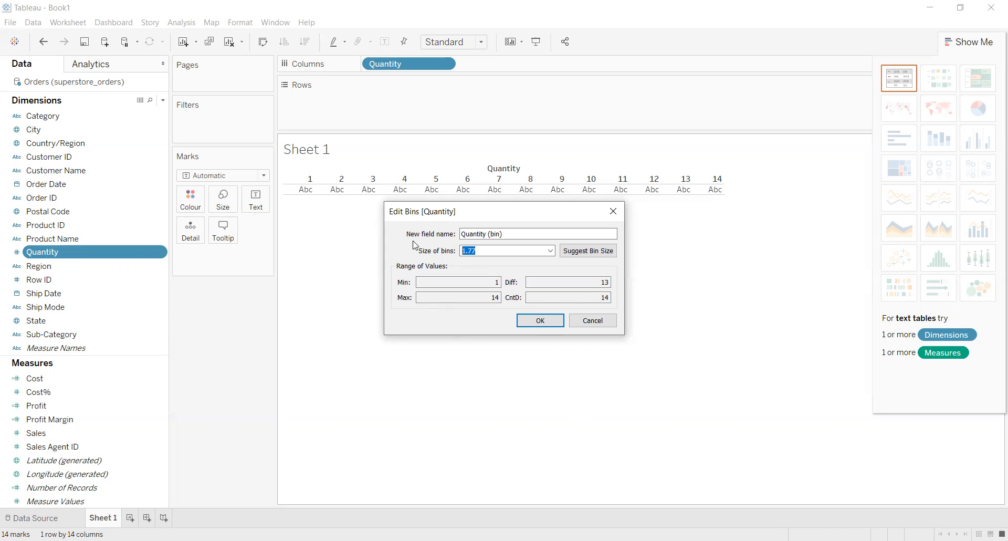
{"action": "left_click", "coordinate": [558, 322]}
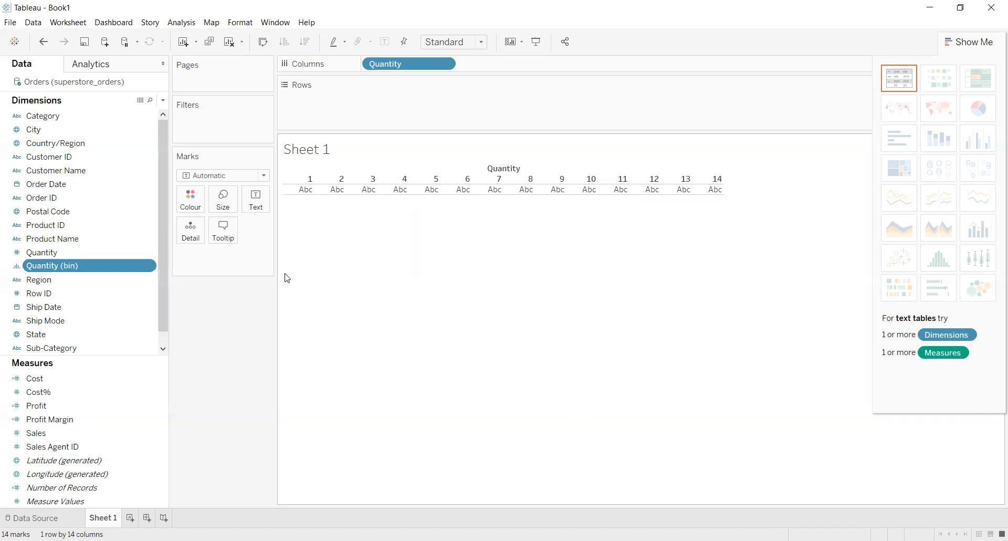
Place Quantity (bin) on Rows and remove the unbinned Quantity from Columns.
{"action": "left_click_drag", "start_coordinate": [149, 261], "coordinate": [498, 104]}
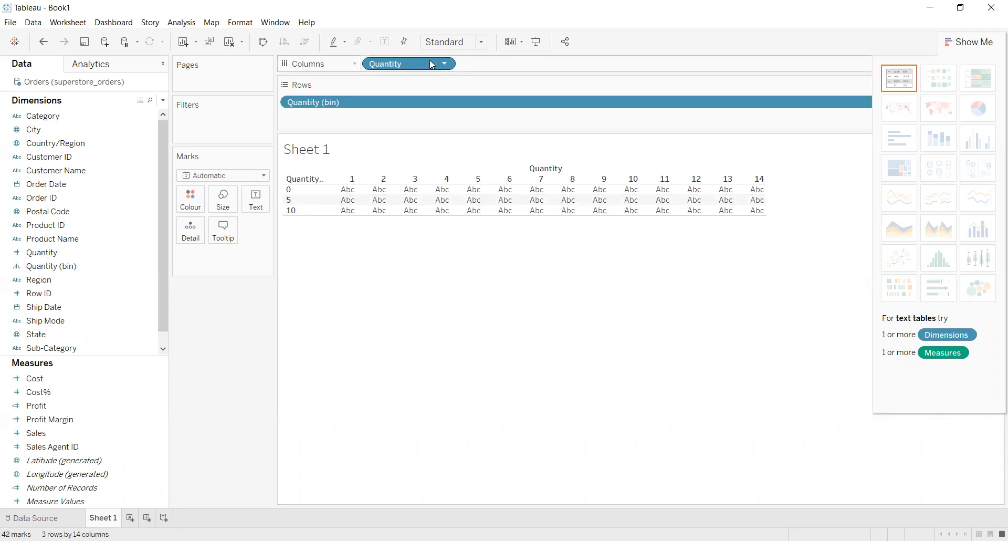
{"action": "left_click_drag", "start_coordinate": [430, 62], "coordinate": [338, 420]}
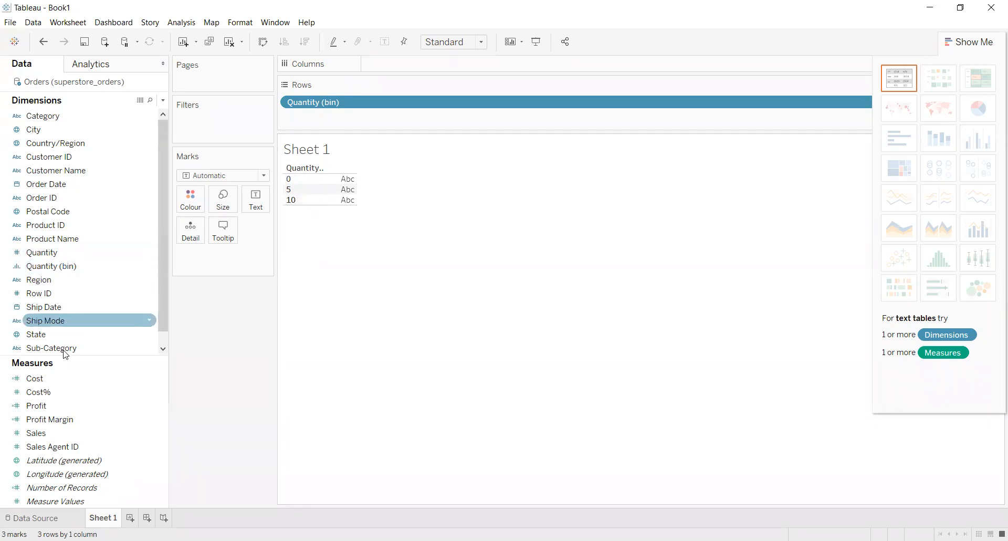
Chart total Profit per quantity bin as vertical bars, with Quantity (bin) on Columns and SUM(Profit) on Rows.
{"action": "left_click_drag", "start_coordinate": [62, 409], "coordinate": [407, 66]}
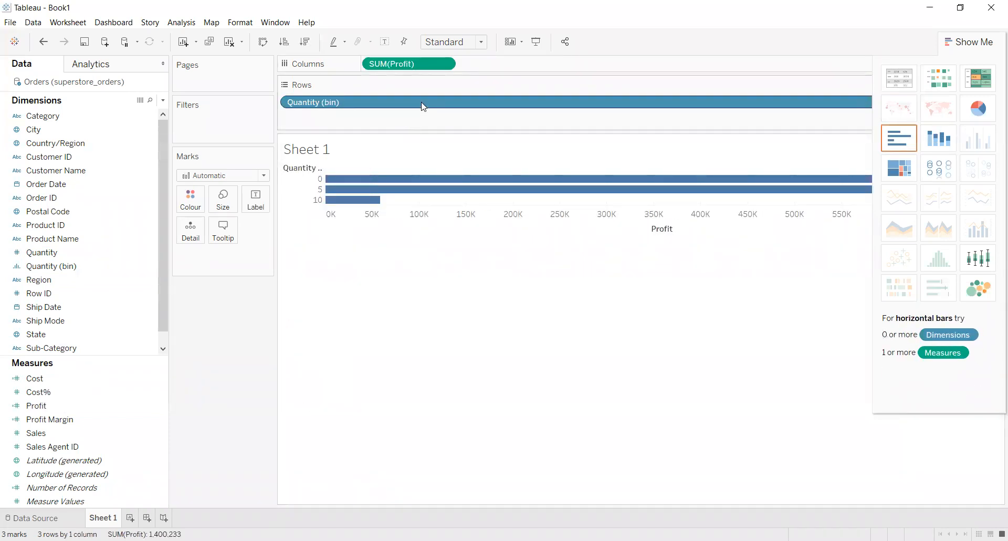
{"action": "left_click_drag", "start_coordinate": [423, 100], "coordinate": [461, 65]}
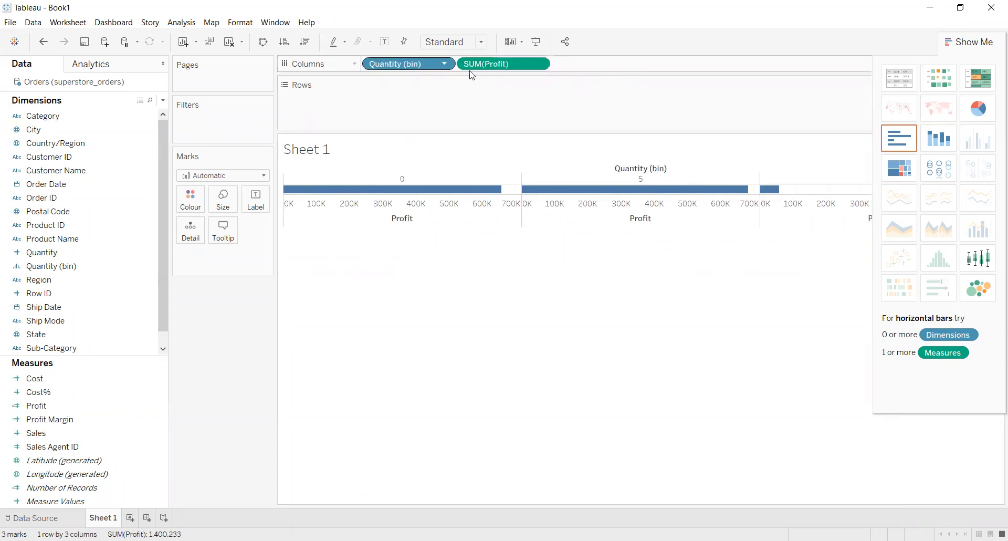
{"action": "left_click_drag", "start_coordinate": [344, 127], "coordinate": [346, 126]}
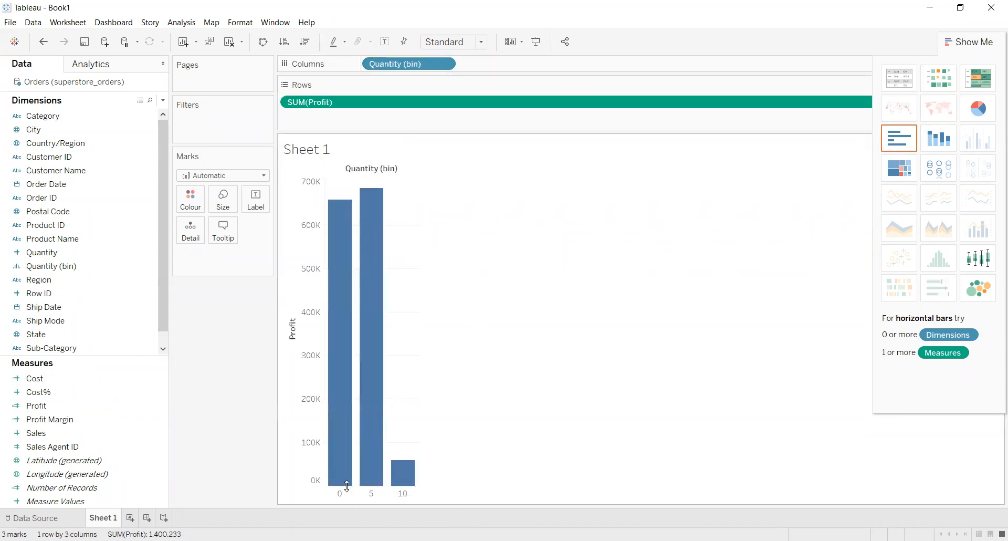
{"action": "mouse_move", "coordinate": [332, 471]}
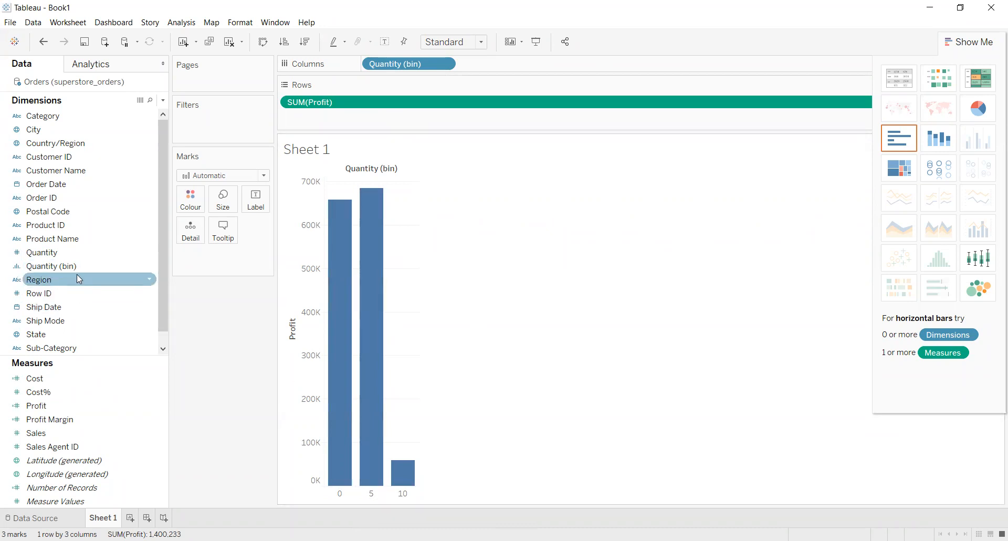
Try deleting the Quantity (bin) field and adding a new worksheet, and undo both changes.
{"action": "right_click", "coordinate": [145, 265]}
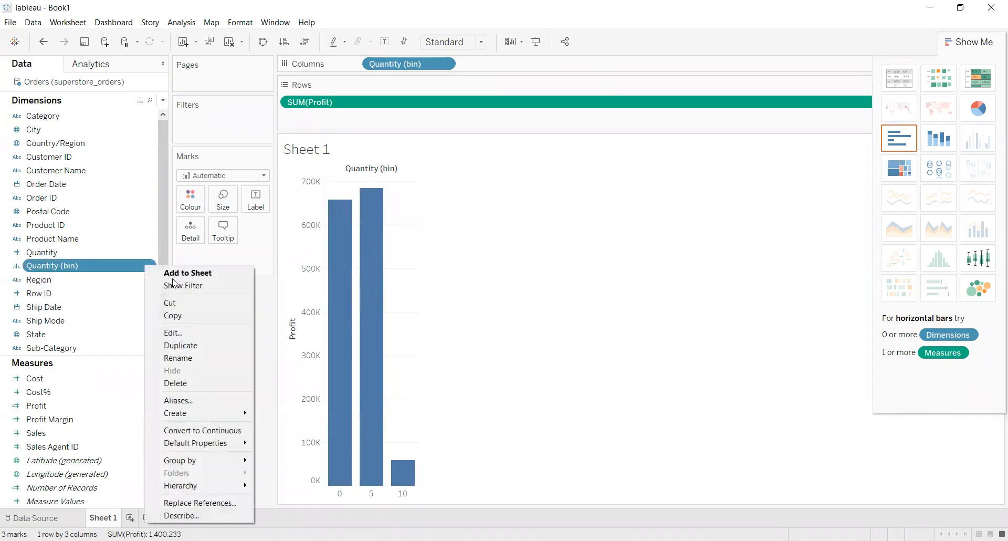
{"action": "key", "text": "Return"}
{"action": "left_click", "coordinate": [552, 326]}
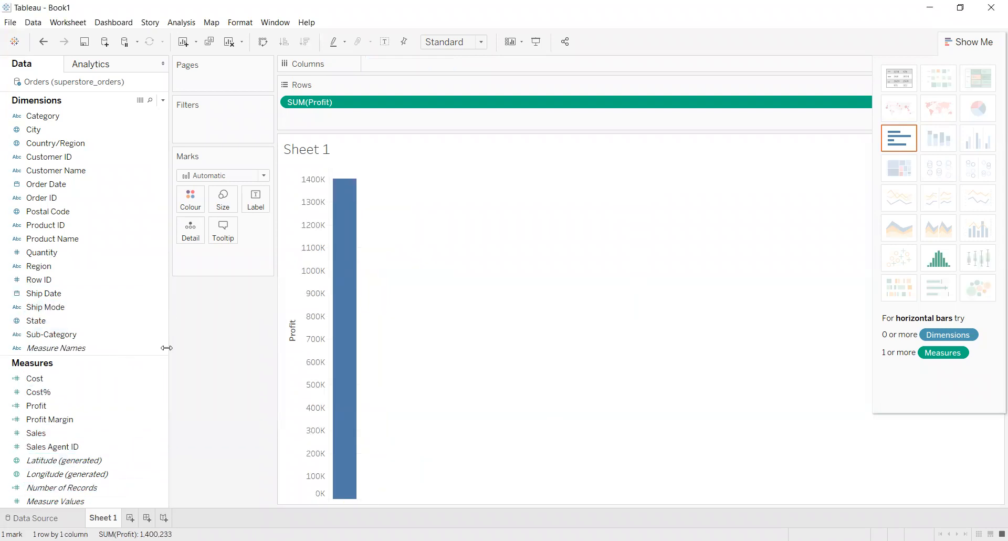
{"action": "left_click", "coordinate": [130, 518]}
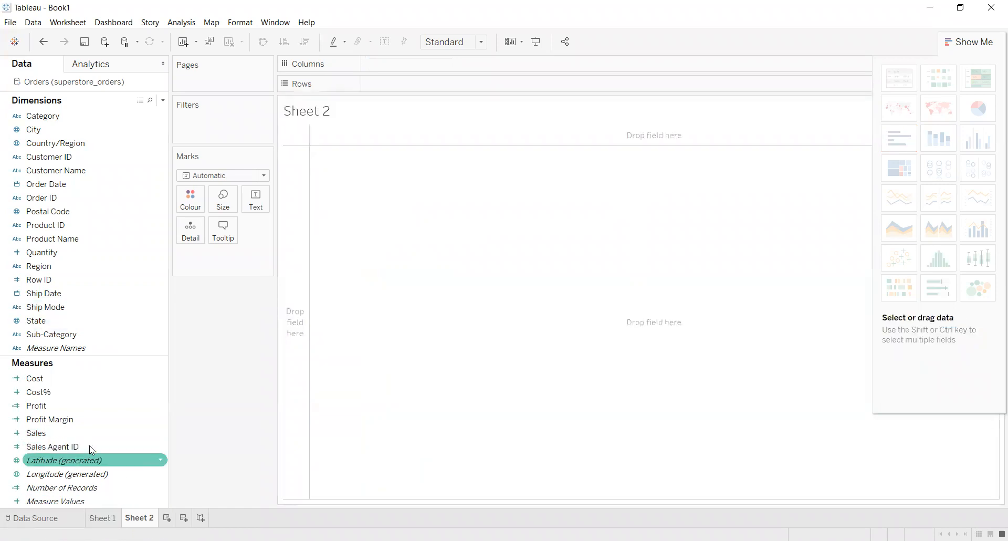
{"action": "key", "text": "ctrl+z"}
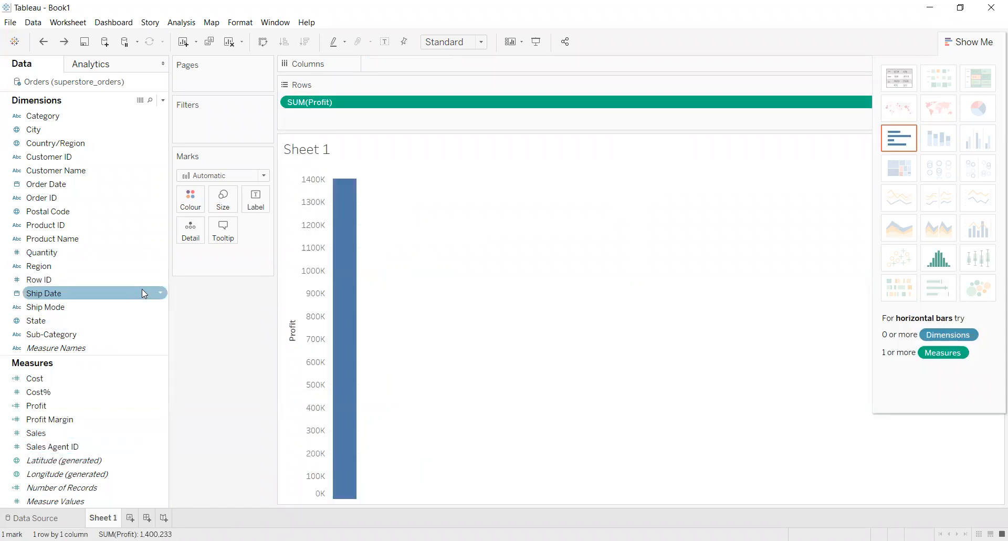
{"action": "key", "text": "ctrl+z"}
Return Quantity to Measures and create bins of size 2 from it, named Quantity (bin) 2.
{"action": "left_click", "coordinate": [108, 257]}
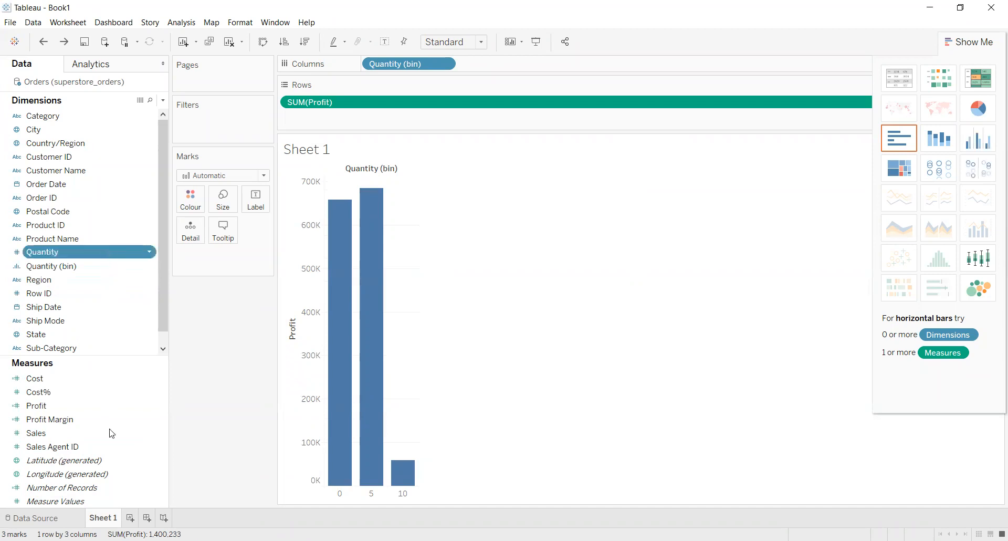
{"action": "left_click_drag", "start_coordinate": [107, 402], "coordinate": [102, 433]}
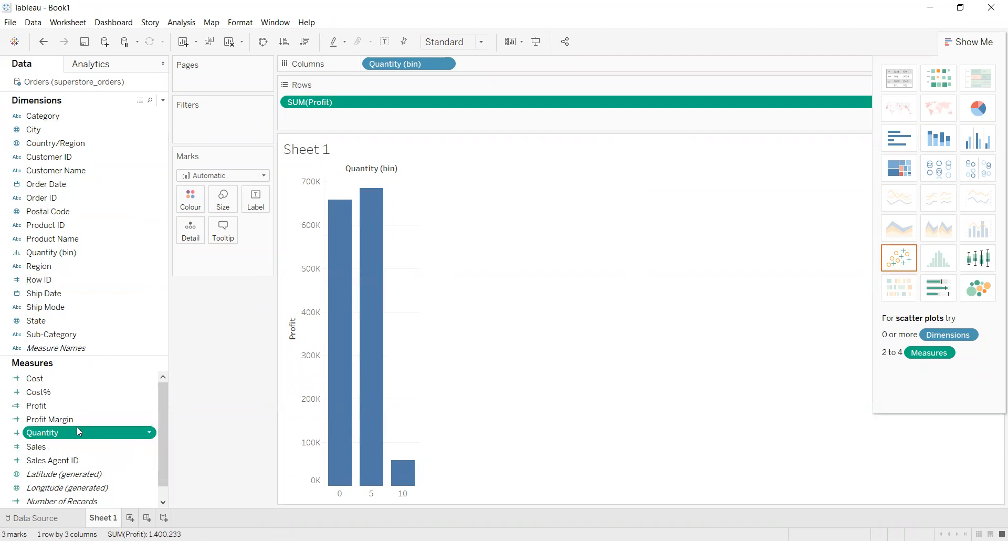
{"action": "right_click", "coordinate": [111, 436]}
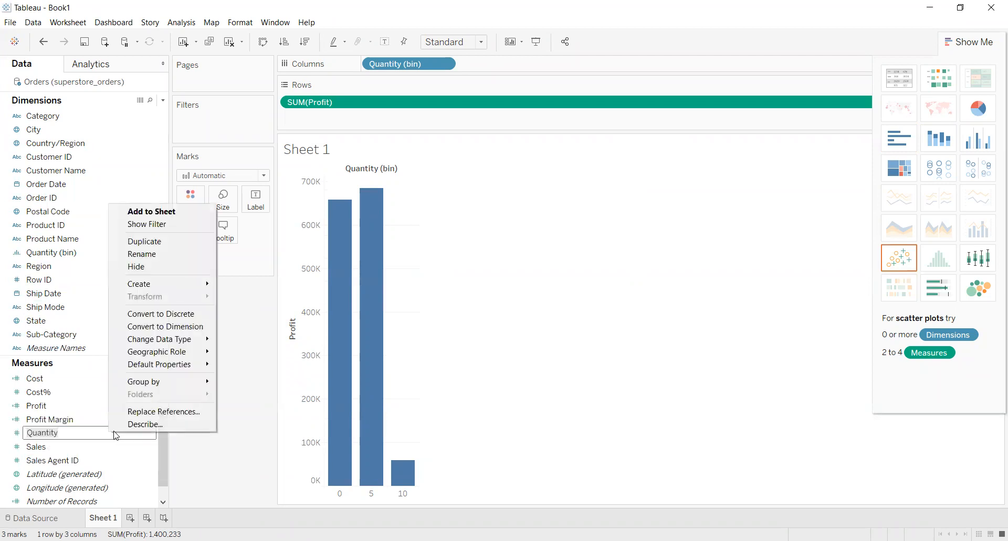
{"action": "mouse_move", "coordinate": [187, 284]}
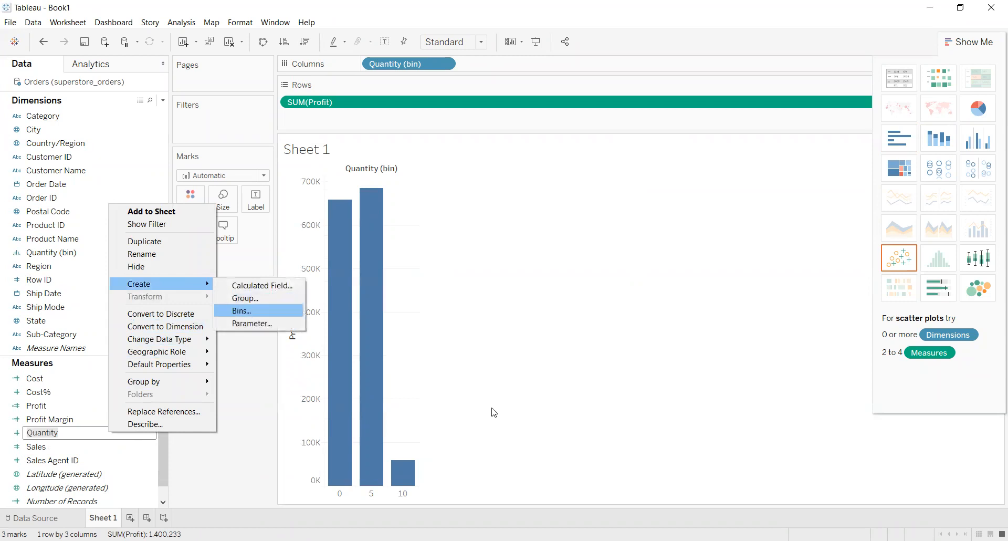
{"action": "key", "text": "Tab"}
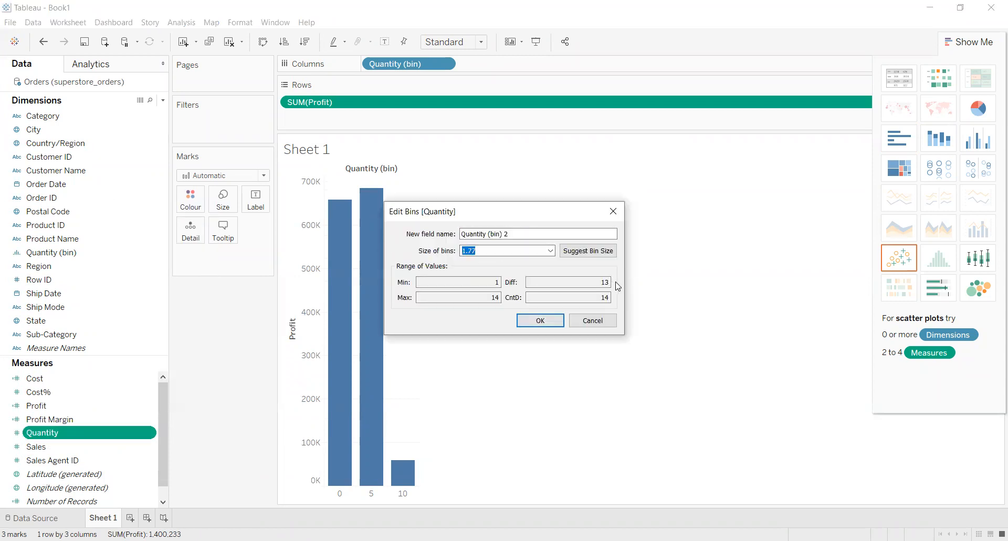
{"action": "left_click", "coordinate": [599, 252]}
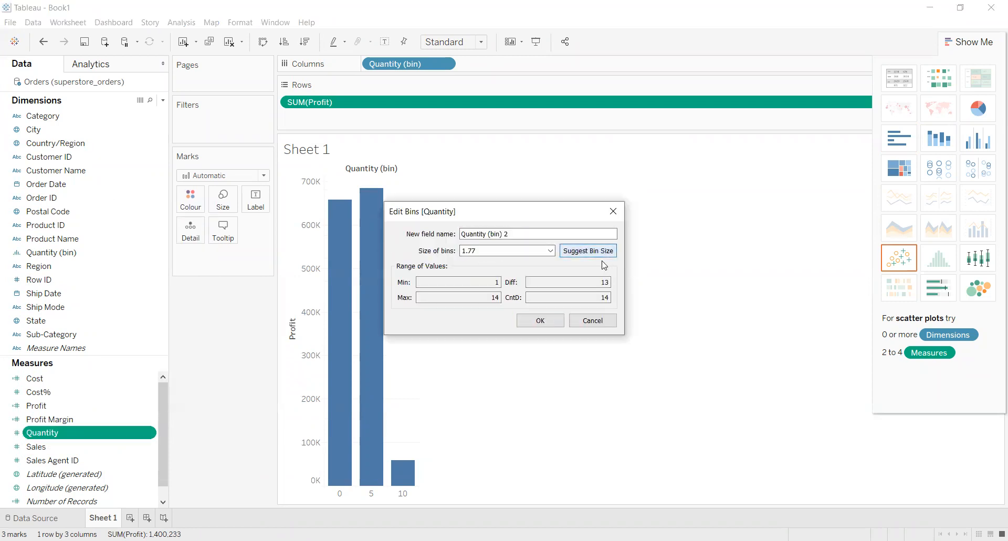
{"action": "double_click", "coordinate": [536, 251]}
{"action": "type", "text": "2"}
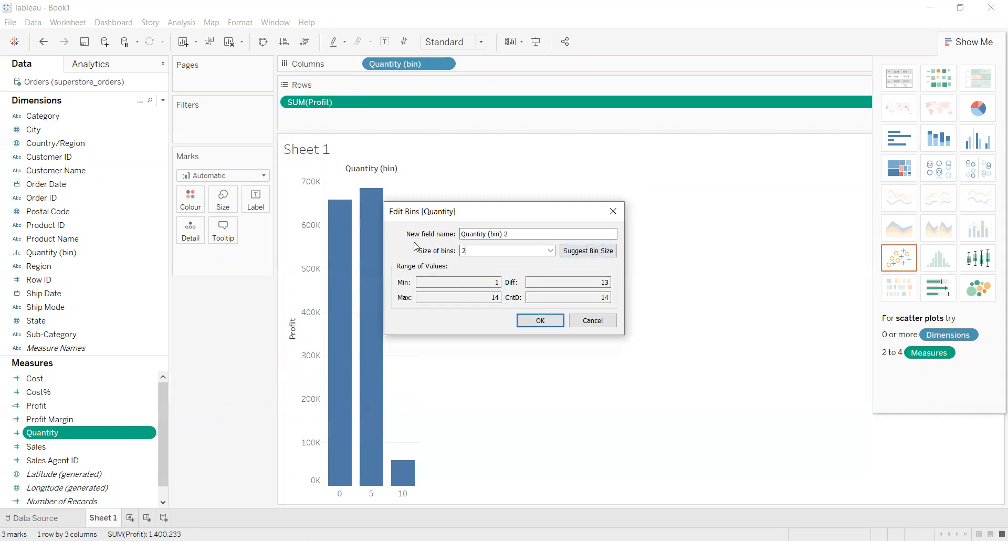
{"action": "left_click", "coordinate": [540, 320]}
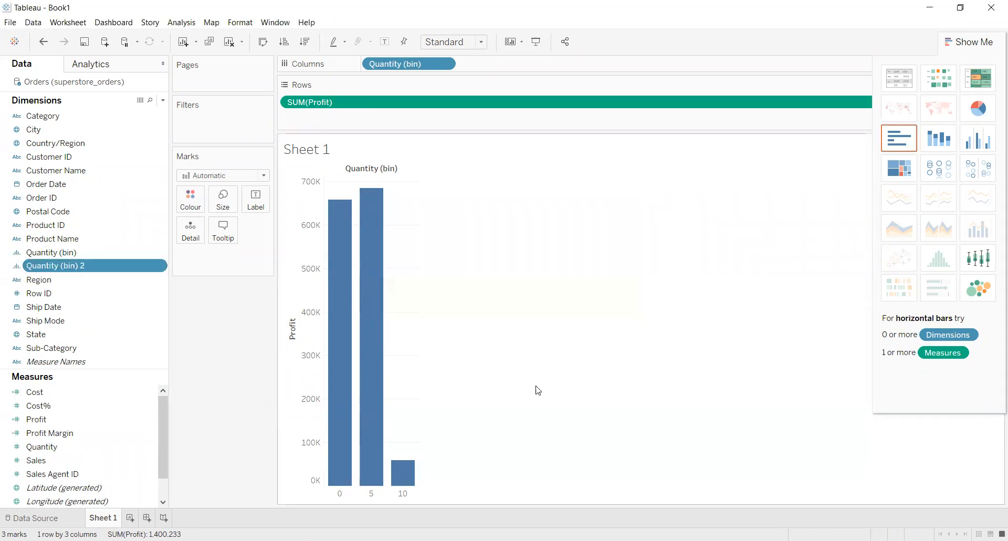
Replace Quantity (bin) with Quantity (bin) 2 on Columns and inspect the profit of the first bin.
{"action": "left_click_drag", "start_coordinate": [399, 78], "coordinate": [415, 65]}
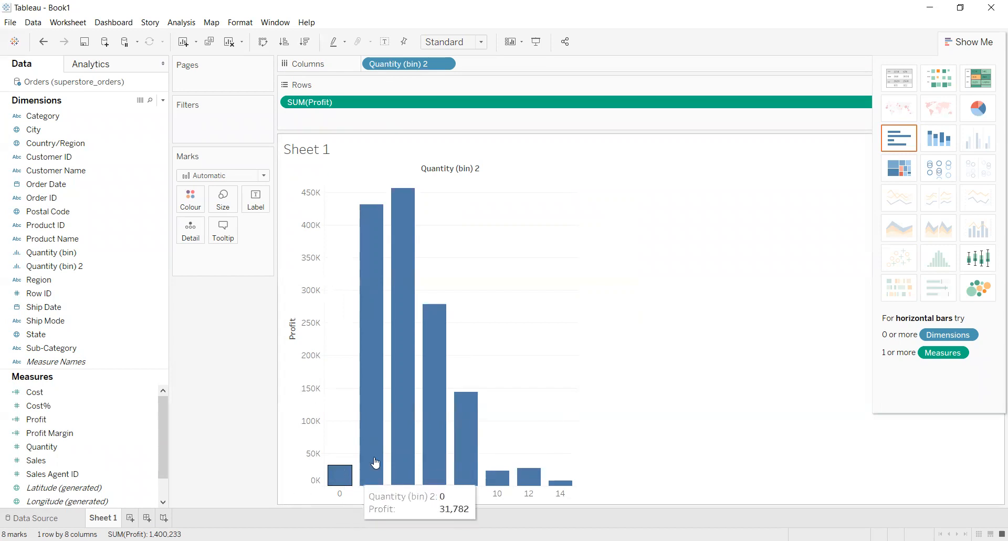
{"action": "mouse_move", "coordinate": [531, 479]}
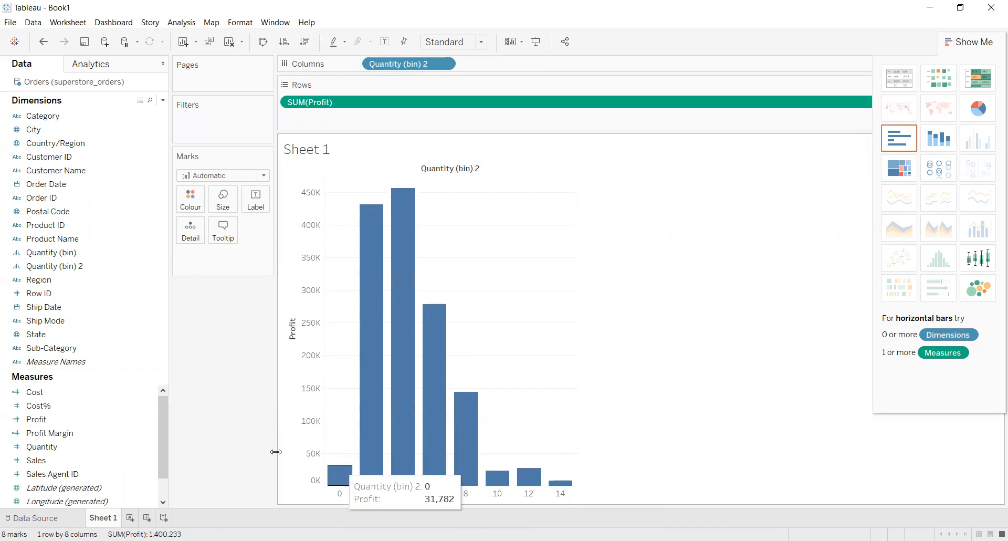
{"action": "left_click", "coordinate": [332, 476]}
{"action": "left_click", "coordinate": [329, 472]}
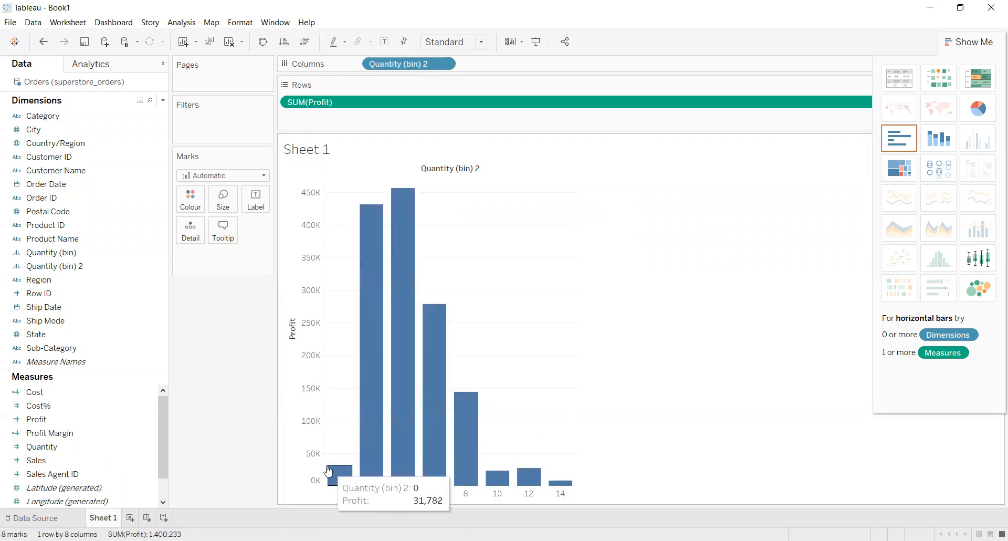
Try labelling the profit bars with SUM(Quantity).
{"action": "left_click", "coordinate": [89, 447]}
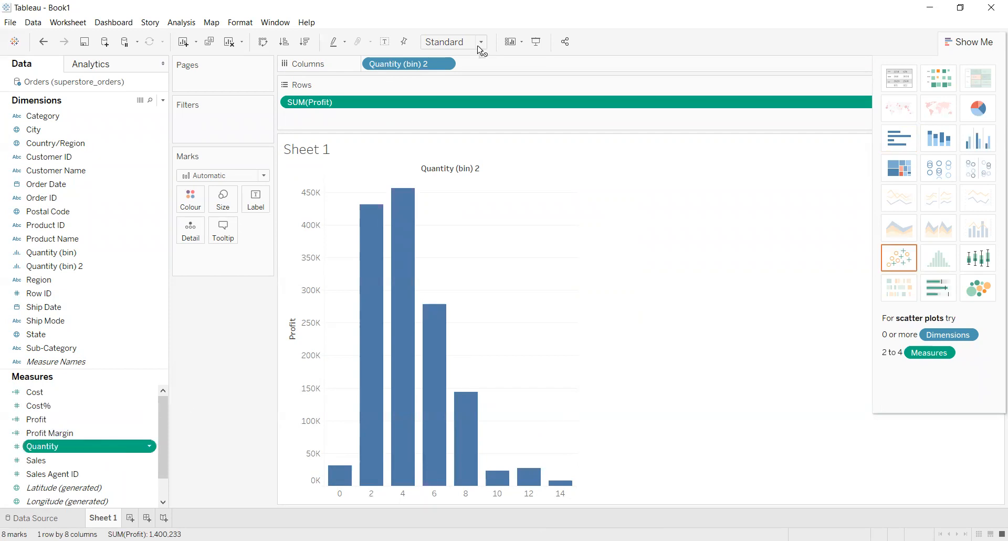
{"action": "left_click_drag", "start_coordinate": [479, 50], "coordinate": [268, 207]}
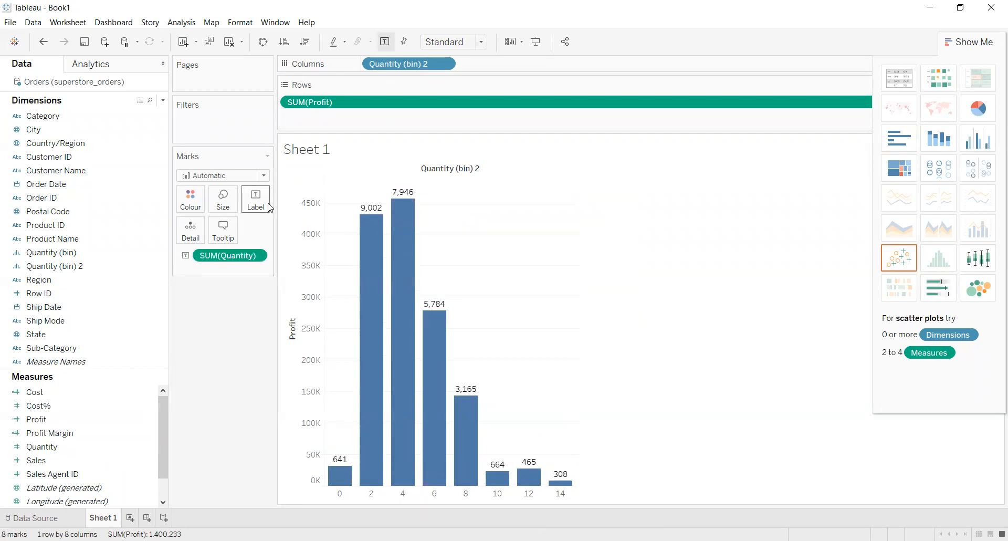
{"action": "left_click", "coordinate": [255, 255]}
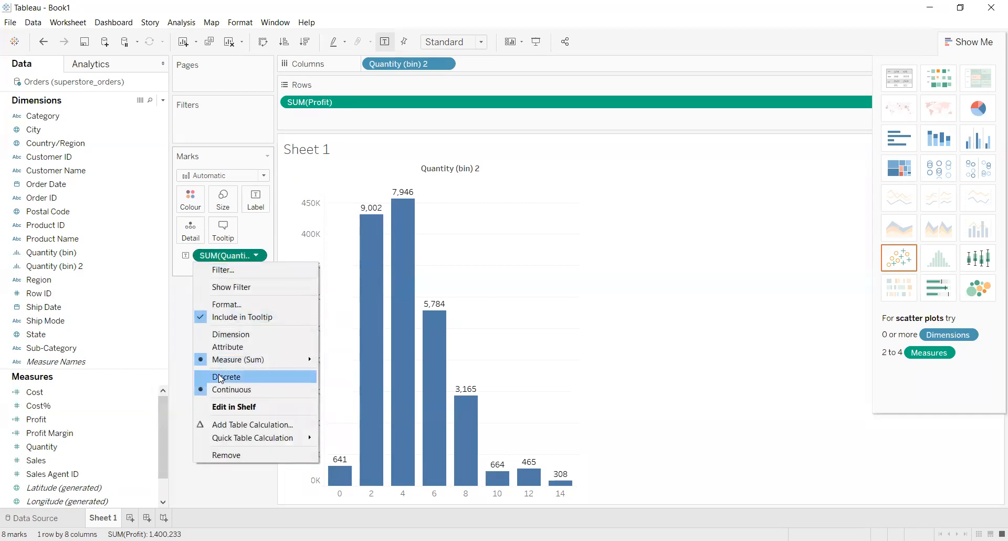
{"action": "left_click", "coordinate": [251, 240]}
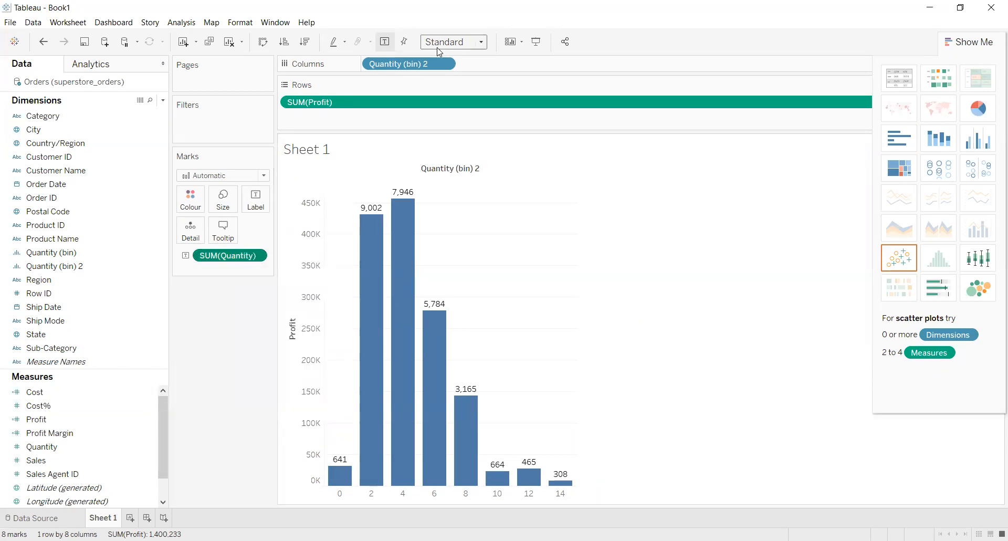
{"action": "left_click_drag", "start_coordinate": [76, 445], "coordinate": [57, 461]}
Label the profit bars with the Quantity (bin) field.
{"action": "left_click", "coordinate": [67, 279]}
{"action": "left_click", "coordinate": [53, 252]}
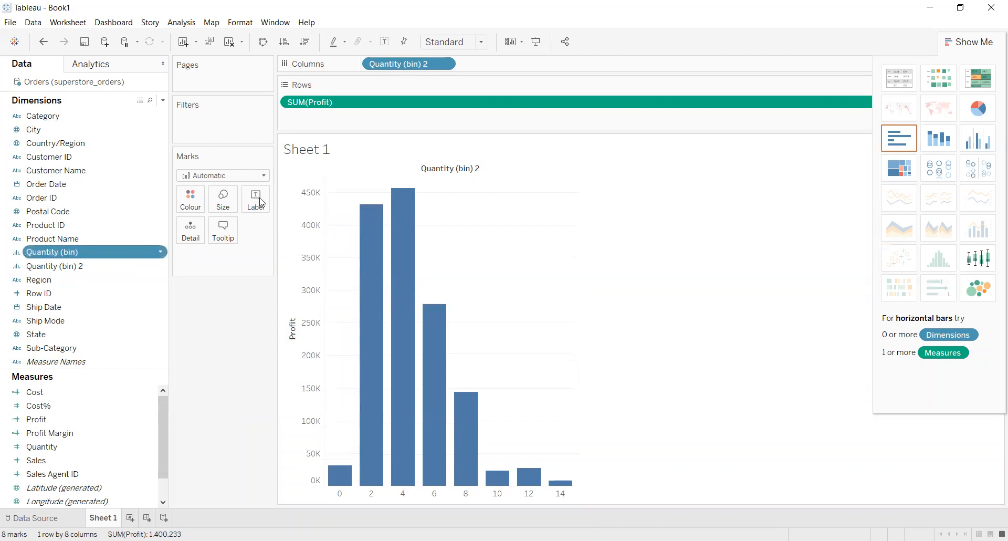
{"action": "left_click_drag", "start_coordinate": [261, 203], "coordinate": [257, 204]}
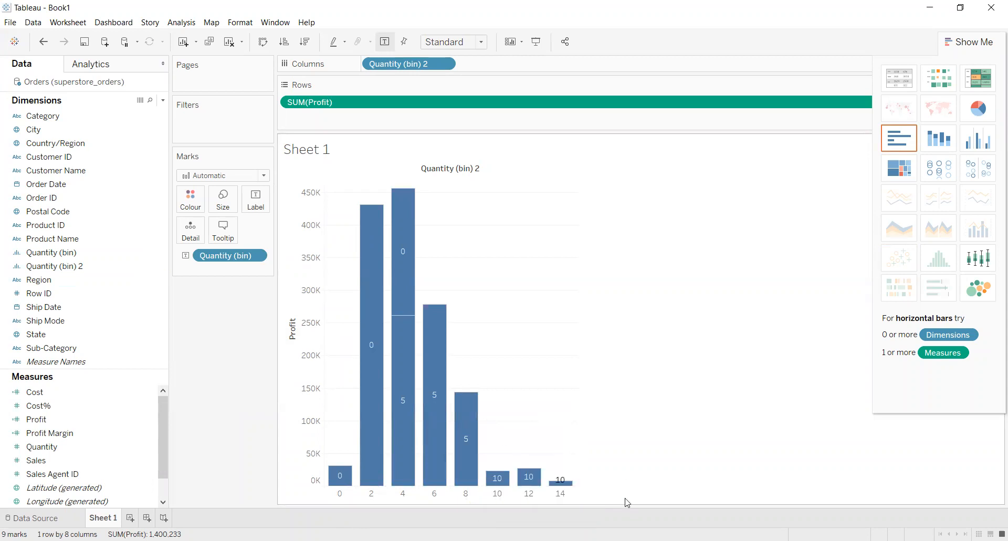
{"action": "mouse_move", "coordinate": [570, 487]}
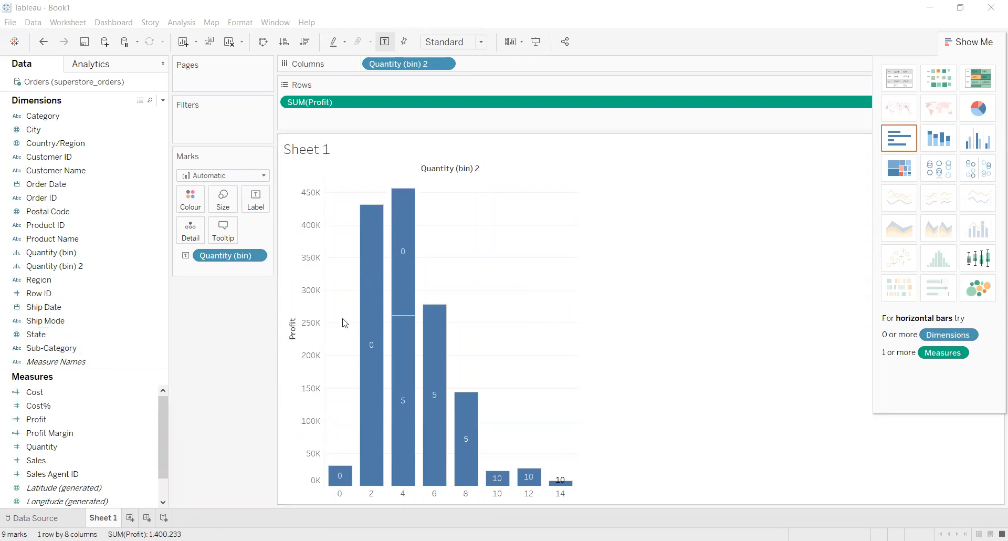
{"action": "mouse_move", "coordinate": [387, 387]}
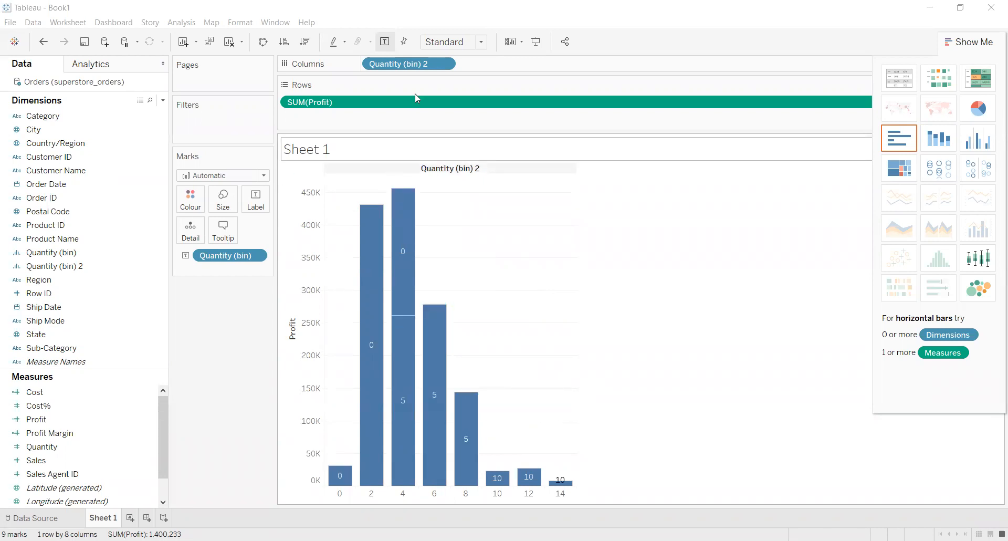
Clear the sheet by removing SUM(Profit), Quantity (bin) 2 and the Quantity (bin) label.
{"action": "key", "text": "ctrl+z"}
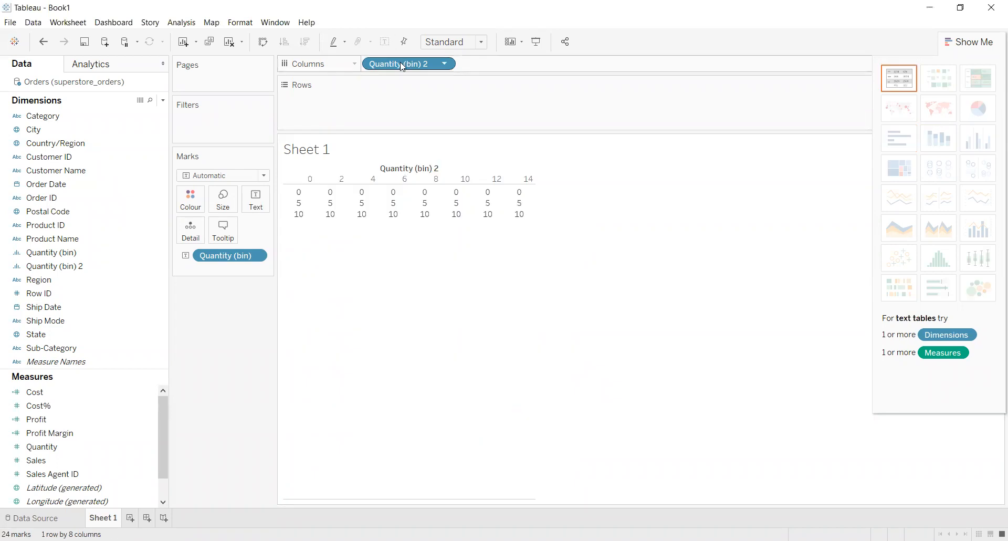
{"action": "key", "text": "ctrl+z"}
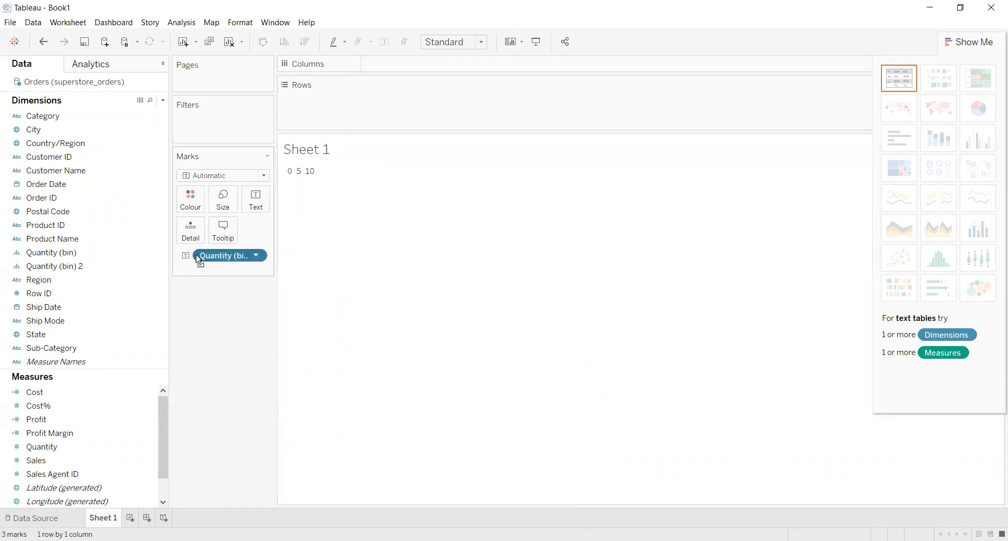
{"action": "key", "text": "ctrl+z"}
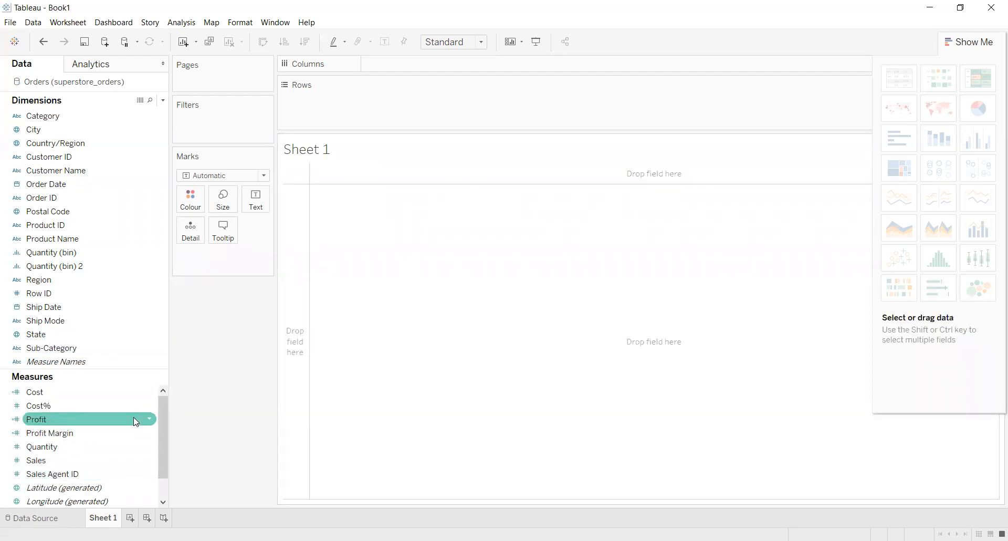
{"action": "left_click", "coordinate": [75, 251]}
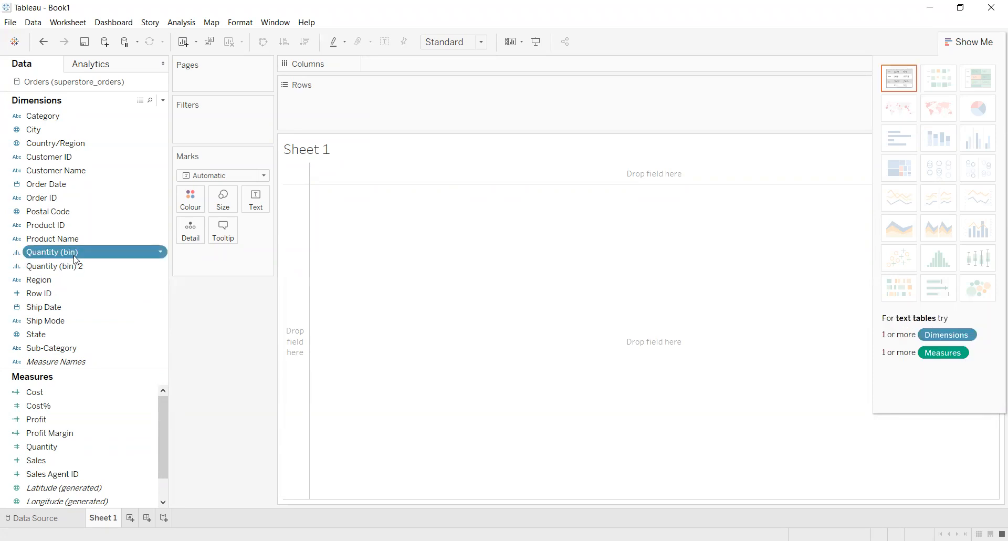
{"action": "left_click_drag", "start_coordinate": [58, 397], "coordinate": [78, 405]}
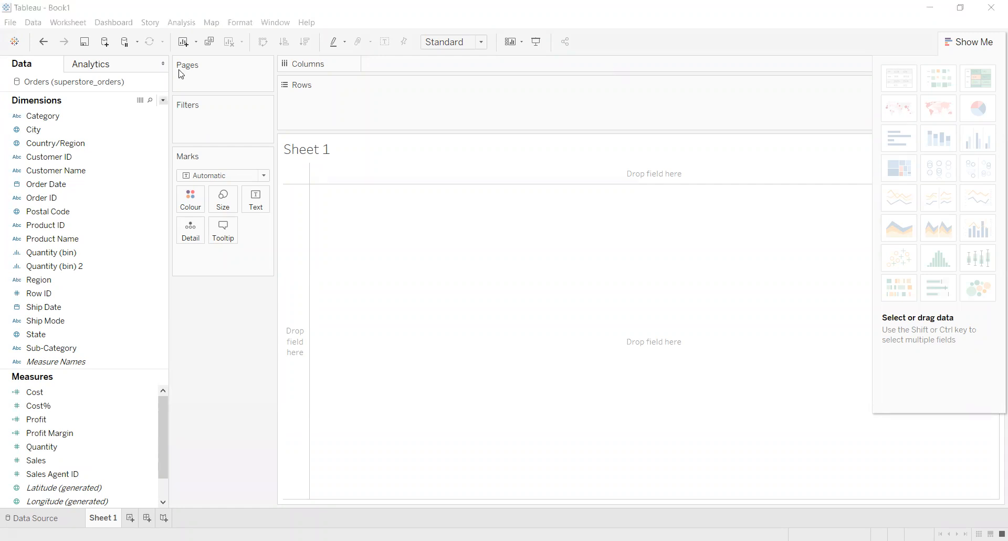
Start a new calculated field named Purchase_Type, ready for its formula.
{"action": "left_click", "coordinate": [163, 100]}
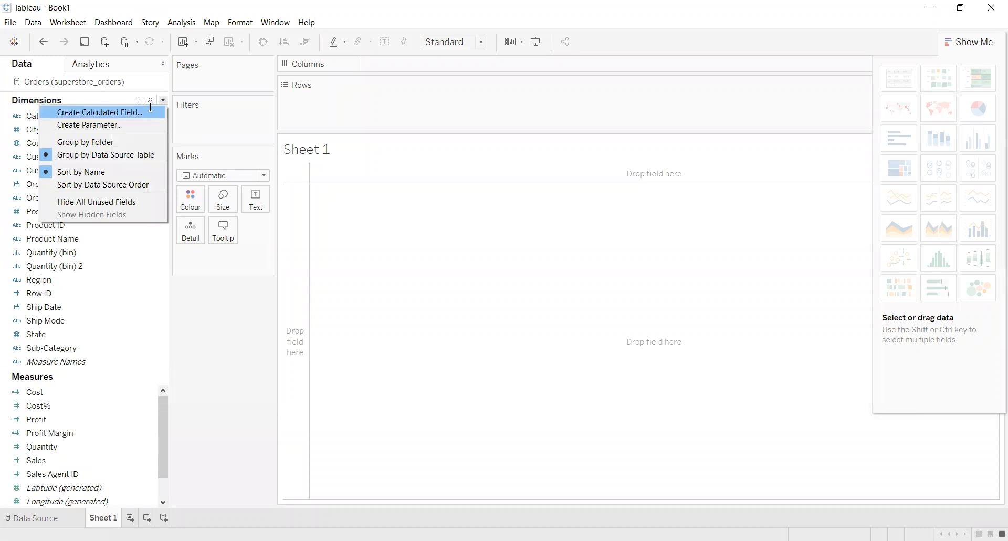
{"action": "left_click", "coordinate": [150, 108]}
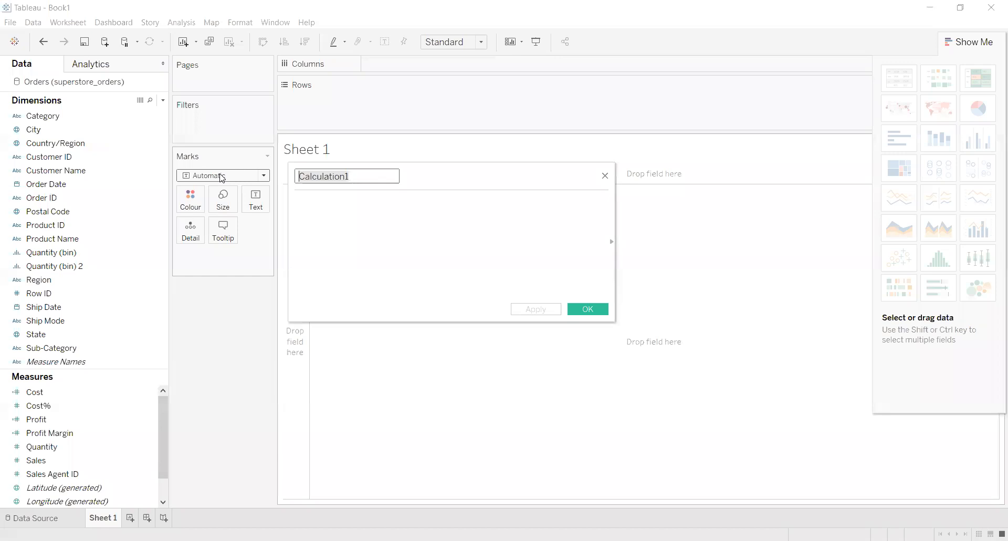
{"action": "type", "text": "P"}
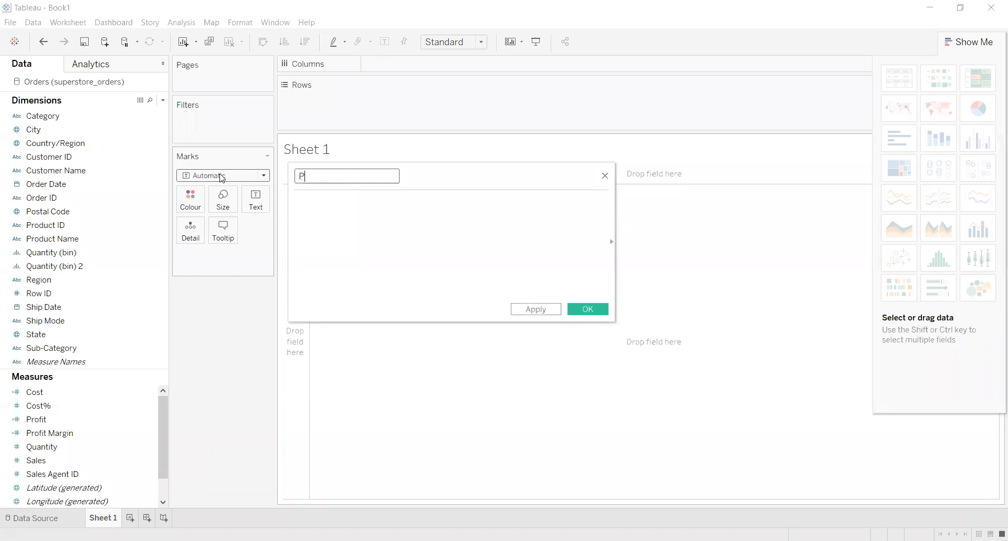
{"action": "type", "text": "urchpe"}
{"action": "left_click", "coordinate": [327, 204]}
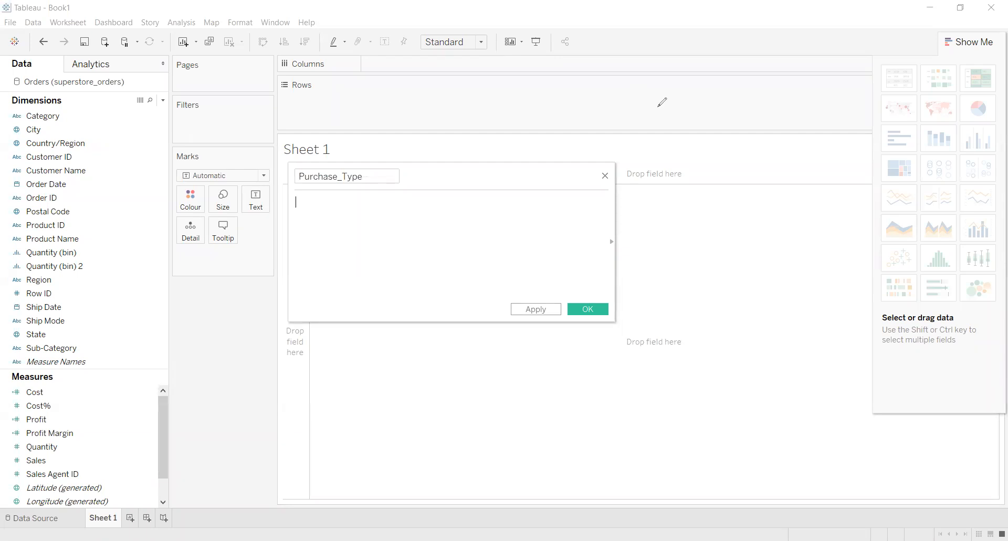
{"action": "left_click_drag", "start_coordinate": [656, 106], "coordinate": [660, 127]}
{"action": "left_click_drag", "start_coordinate": [670, 111], "coordinate": [674, 148]}
{"action": "left_click_drag", "start_coordinate": [665, 137], "coordinate": [679, 131]}
{"action": "mouse_move", "coordinate": [690, 123]}
{"action": "left_mouse_down"}
{"action": "mouse_move", "coordinate": [702, 120]}
{"action": "mouse_move", "coordinate": [715, 141]}
{"action": "left_mouse_up"}
{"action": "mouse_move", "coordinate": [707, 134]}
{"action": "left_mouse_down"}
{"action": "mouse_move", "coordinate": [718, 133]}
{"action": "mouse_move", "coordinate": [713, 153]}
{"action": "mouse_move", "coordinate": [739, 123]}
{"action": "mouse_move", "coordinate": [734, 131]}
{"action": "mouse_move", "coordinate": [743, 132]}
{"action": "left_mouse_up"}
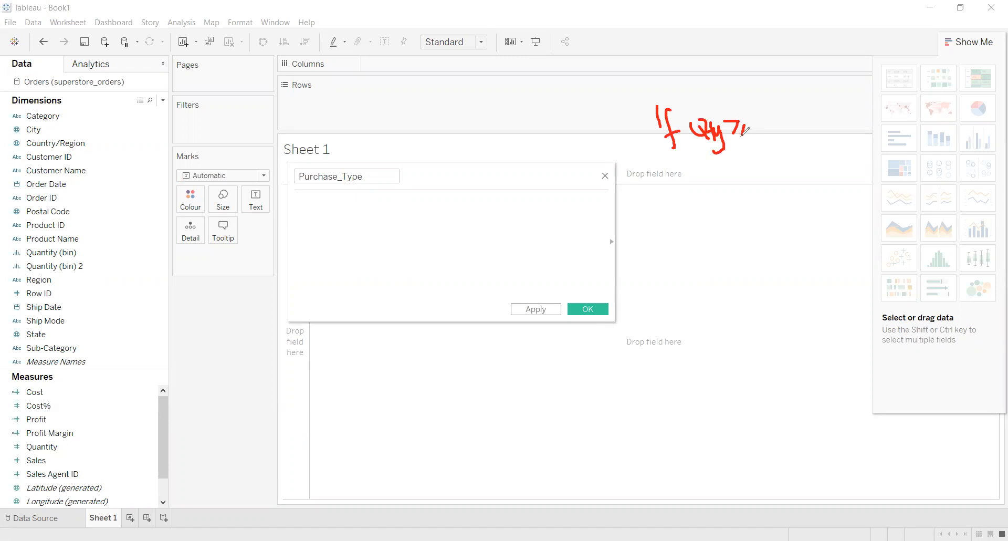
{"action": "mouse_move", "coordinate": [740, 101]}
{"action": "left_mouse_down"}
{"action": "mouse_move", "coordinate": [731, 122]}
{"action": "mouse_move", "coordinate": [750, 124]}
{"action": "mouse_move", "coordinate": [748, 132]}
{"action": "left_mouse_up"}
{"action": "mouse_move", "coordinate": [756, 97]}
{"action": "left_mouse_down"}
{"action": "mouse_move", "coordinate": [775, 113]}
{"action": "mouse_move", "coordinate": [764, 129]}
{"action": "mouse_move", "coordinate": [785, 122]}
{"action": "left_mouse_up"}
{"action": "left_click", "coordinate": [783, 82]}
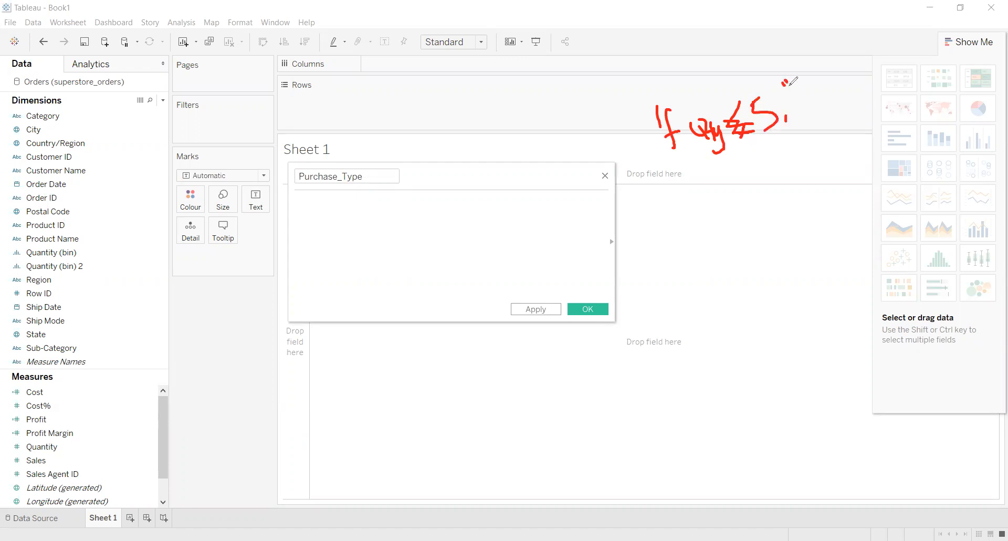
{"action": "mouse_move", "coordinate": [796, 85]}
{"action": "left_mouse_down"}
{"action": "mouse_move", "coordinate": [820, 89]}
{"action": "mouse_move", "coordinate": [832, 72]}
{"action": "mouse_move", "coordinate": [845, 83]}
{"action": "mouse_move", "coordinate": [846, 54]}
{"action": "mouse_move", "coordinate": [899, 11]}
{"action": "mouse_move", "coordinate": [895, 18]}
{"action": "left_mouse_up"}
{"action": "left_click", "coordinate": [818, 69]}
{"action": "left_click", "coordinate": [832, 63]}
{"action": "left_click", "coordinate": [861, 52]}
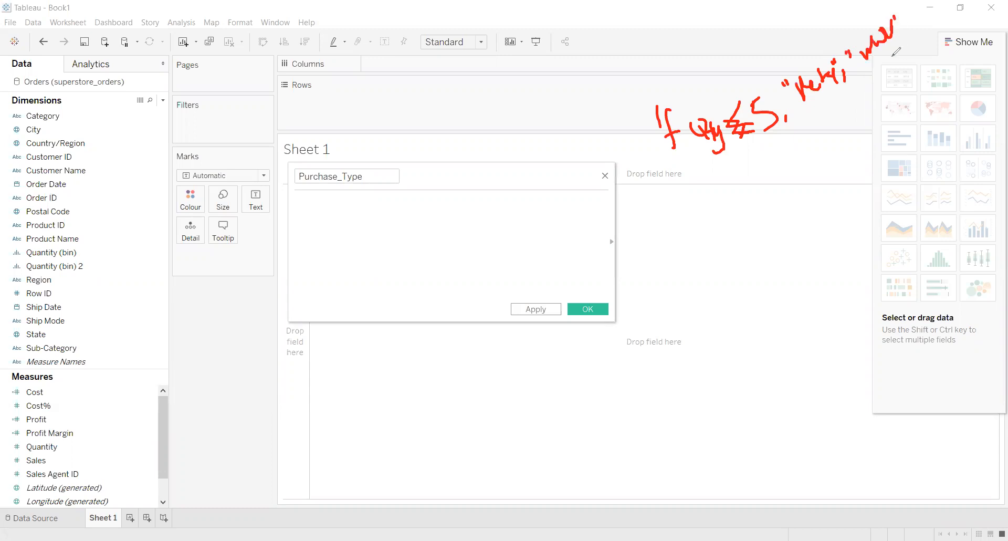
{"action": "left_click_drag", "start_coordinate": [861, 95], "coordinate": [778, 133]}
{"action": "left_click_drag", "start_coordinate": [684, 107], "coordinate": [717, 165]}
{"action": "left_click_drag", "start_coordinate": [896, 8], "coordinate": [933, 93]}
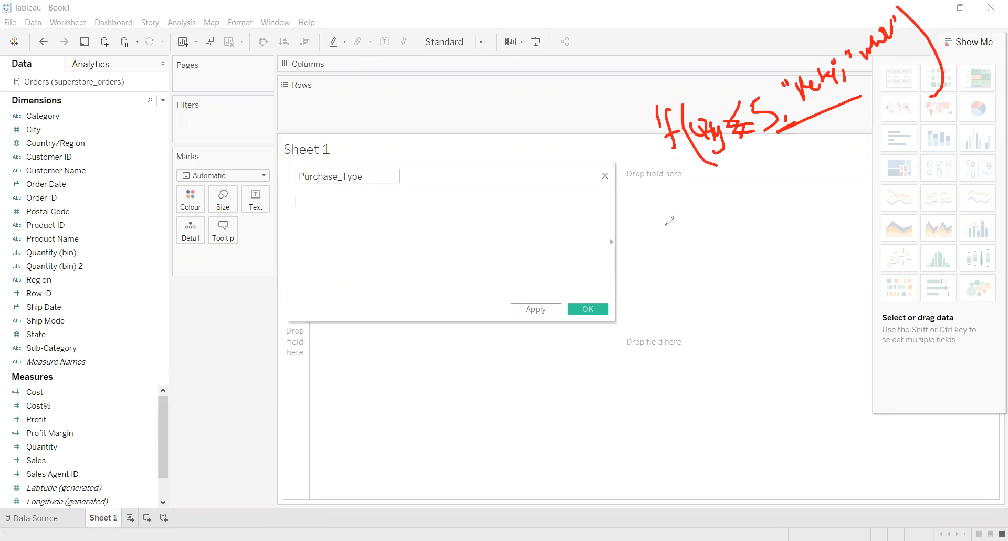
{"action": "mouse_move", "coordinate": [651, 213]}
{"action": "left_mouse_down"}
{"action": "mouse_move", "coordinate": [715, 222]}
{"action": "mouse_move", "coordinate": [775, 207]}
{"action": "mouse_move", "coordinate": [771, 220]}
{"action": "left_mouse_up"}
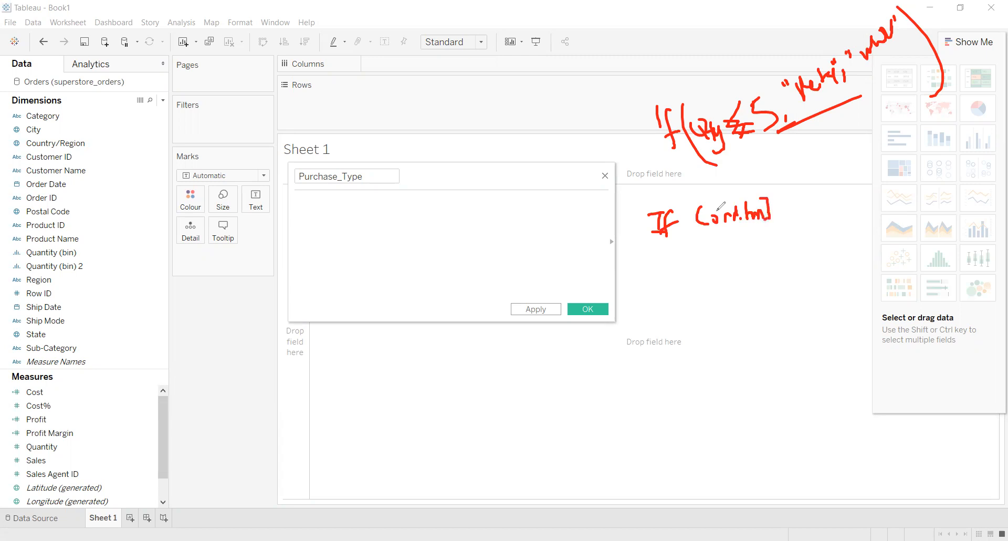
{"action": "mouse_move", "coordinate": [699, 193]}
{"action": "left_mouse_down"}
{"action": "mouse_move", "coordinate": [689, 219]}
{"action": "mouse_move", "coordinate": [695, 241]}
{"action": "left_mouse_up"}
{"action": "left_click_drag", "start_coordinate": [799, 111], "coordinate": [847, 93]}
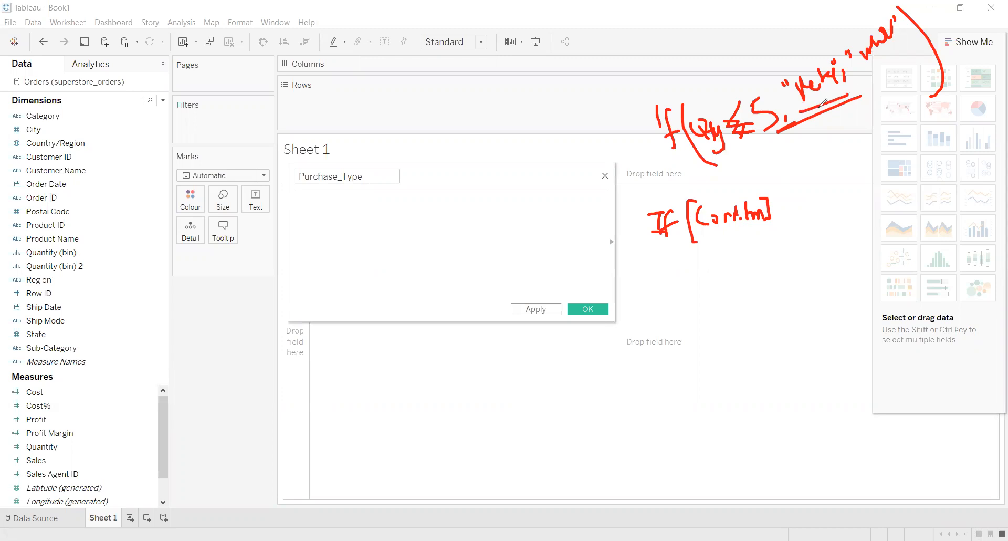
{"action": "left_click_drag", "start_coordinate": [736, 148], "coordinate": [767, 133]}
{"action": "left_click_drag", "start_coordinate": [811, 107], "coordinate": [848, 93]}
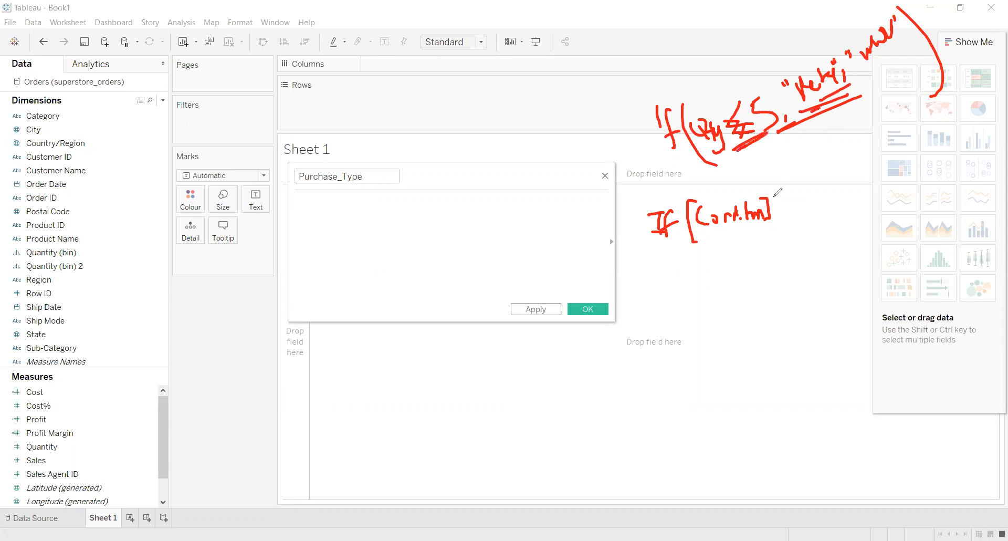
{"action": "mouse_move", "coordinate": [786, 195]}
{"action": "left_mouse_down"}
{"action": "mouse_move", "coordinate": [787, 216]}
{"action": "mouse_move", "coordinate": [797, 192]}
{"action": "left_mouse_up"}
{"action": "mouse_move", "coordinate": [798, 205]}
{"action": "left_mouse_down"}
{"action": "mouse_move", "coordinate": [824, 219]}
{"action": "mouse_move", "coordinate": [823, 201]}
{"action": "mouse_move", "coordinate": [851, 192]}
{"action": "left_mouse_up"}
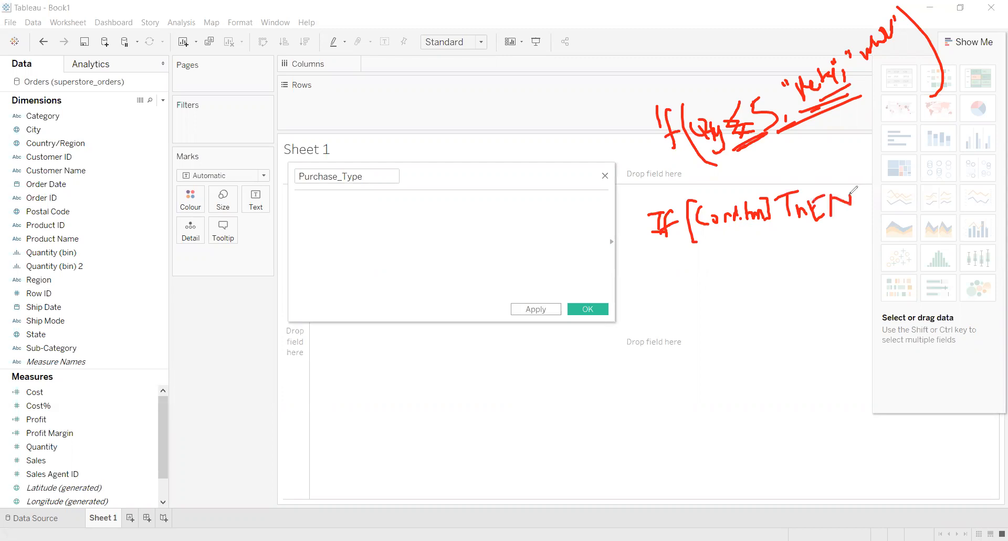
{"action": "mouse_move", "coordinate": [875, 182]}
{"action": "left_mouse_down"}
{"action": "mouse_move", "coordinate": [875, 197]}
{"action": "mouse_move", "coordinate": [899, 170]}
{"action": "mouse_move", "coordinate": [893, 184]}
{"action": "left_mouse_up"}
{"action": "left_click_drag", "start_coordinate": [910, 168], "coordinate": [923, 162]}
{"action": "mouse_move", "coordinate": [927, 158]}
{"action": "left_mouse_down"}
{"action": "mouse_move", "coordinate": [931, 171]}
{"action": "mouse_move", "coordinate": [936, 162]}
{"action": "left_mouse_up"}
{"action": "left_click_drag", "start_coordinate": [931, 171], "coordinate": [938, 168]}
{"action": "mouse_move", "coordinate": [927, 157]}
{"action": "left_mouse_down"}
{"action": "mouse_move", "coordinate": [968, 167]}
{"action": "mouse_move", "coordinate": [944, 169]}
{"action": "left_mouse_up"}
{"action": "left_click_drag", "start_coordinate": [880, 165], "coordinate": [881, 196]}
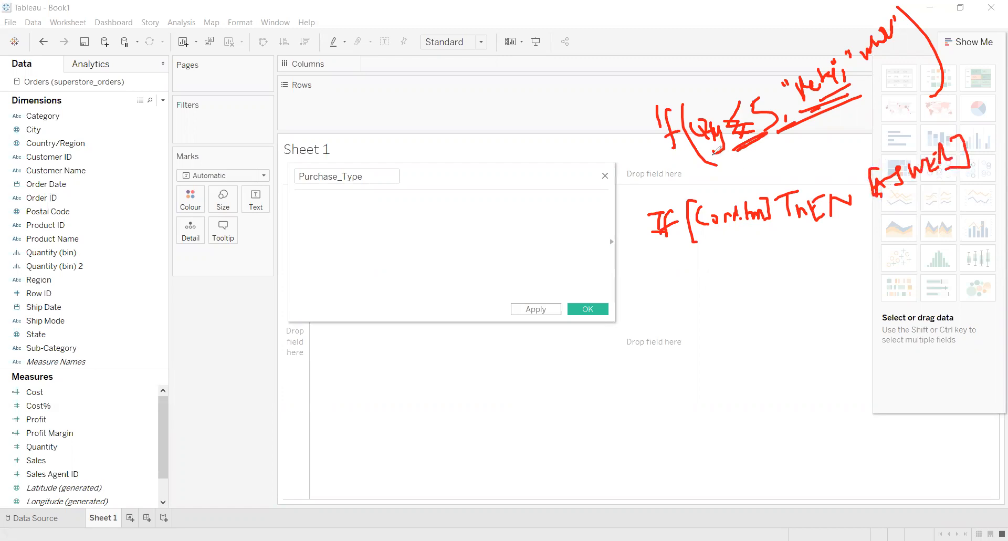
{"action": "left_click_drag", "start_coordinate": [720, 150], "coordinate": [765, 130]}
{"action": "left_click_drag", "start_coordinate": [721, 227], "coordinate": [738, 221]}
{"action": "left_click_drag", "start_coordinate": [789, 118], "coordinate": [789, 125]}
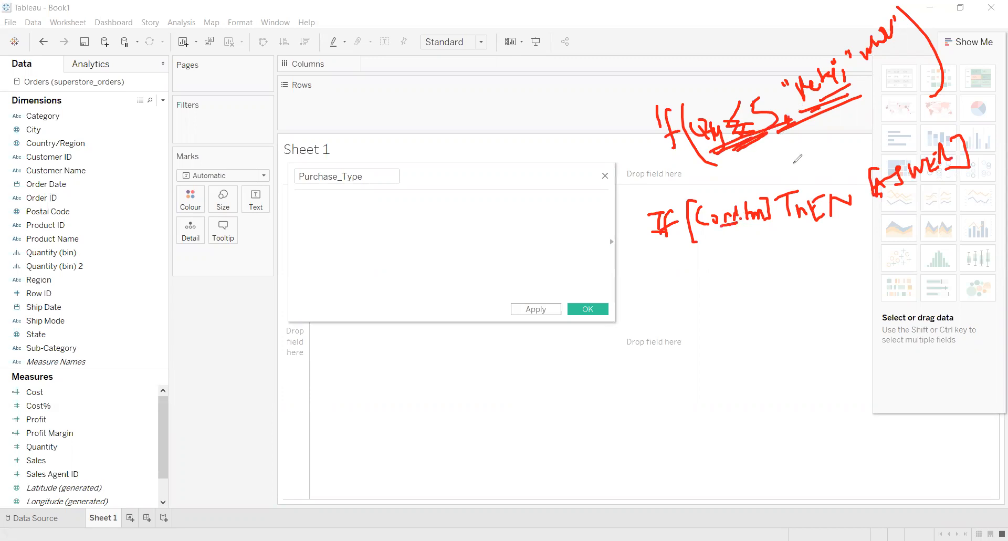
{"action": "left_click_drag", "start_coordinate": [799, 164], "coordinate": [803, 178]}
{"action": "left_click_drag", "start_coordinate": [843, 93], "coordinate": [882, 134]}
{"action": "mouse_move", "coordinate": [666, 273]}
{"action": "left_mouse_down"}
{"action": "mouse_move", "coordinate": [665, 294]}
{"action": "mouse_move", "coordinate": [688, 283]}
{"action": "left_mouse_up"}
{"action": "left_click_drag", "start_coordinate": [669, 282], "coordinate": [730, 283]}
{"action": "mouse_move", "coordinate": [718, 269]}
{"action": "left_mouse_down"}
{"action": "mouse_move", "coordinate": [725, 256]}
{"action": "mouse_move", "coordinate": [756, 275]}
{"action": "mouse_move", "coordinate": [788, 270]}
{"action": "mouse_move", "coordinate": [815, 250]}
{"action": "mouse_move", "coordinate": [814, 278]}
{"action": "left_mouse_up"}
{"action": "mouse_move", "coordinate": [707, 316]}
{"action": "left_mouse_down"}
{"action": "mouse_move", "coordinate": [698, 329]}
{"action": "mouse_move", "coordinate": [727, 323]}
{"action": "left_mouse_up"}
{"action": "left_click", "coordinate": [705, 303]}
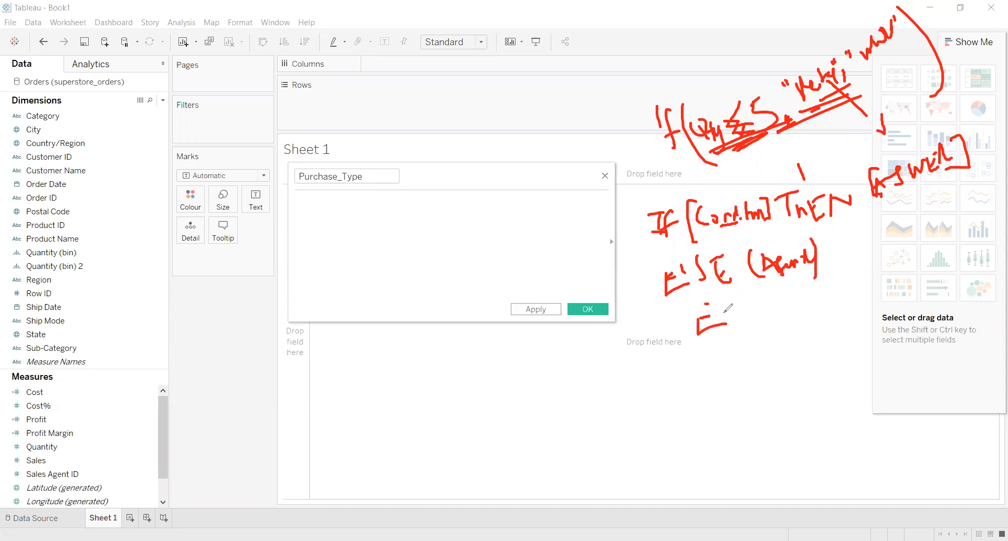
{"action": "left_click_drag", "start_coordinate": [733, 277], "coordinate": [739, 315]}
{"action": "mouse_move", "coordinate": [740, 294]}
{"action": "left_mouse_down"}
{"action": "mouse_move", "coordinate": [752, 290]}
{"action": "mouse_move", "coordinate": [748, 324]}
{"action": "left_mouse_up"}
{"action": "mouse_move", "coordinate": [690, 261]}
{"action": "left_mouse_down"}
{"action": "mouse_move", "coordinate": [675, 272]}
{"action": "mouse_move", "coordinate": [703, 277]}
{"action": "left_mouse_up"}
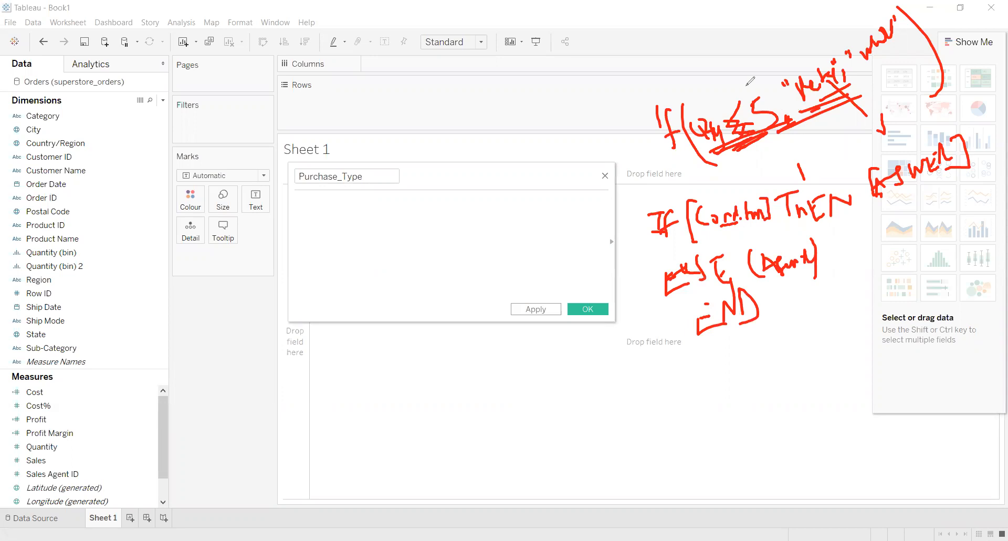
Begin the Purchase_Type formula with the condition IF [Quantity]< 5 THEN.
{"action": "left_click", "coordinate": [379, 198]}
{"action": "type", "text": "if"}
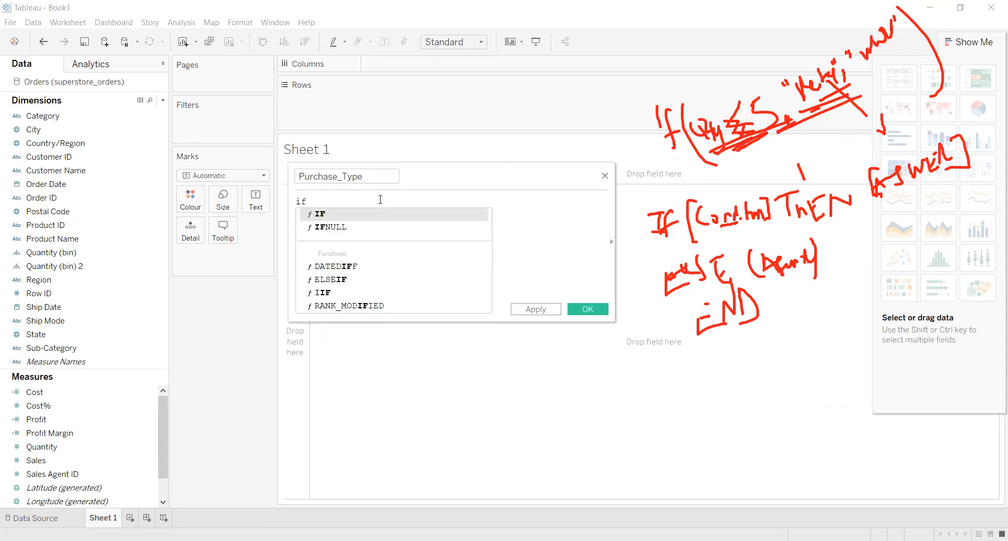
{"action": "key", "text": "Return"}
{"action": "type", "text": "[q"}
{"action": "key", "text": "Return"}
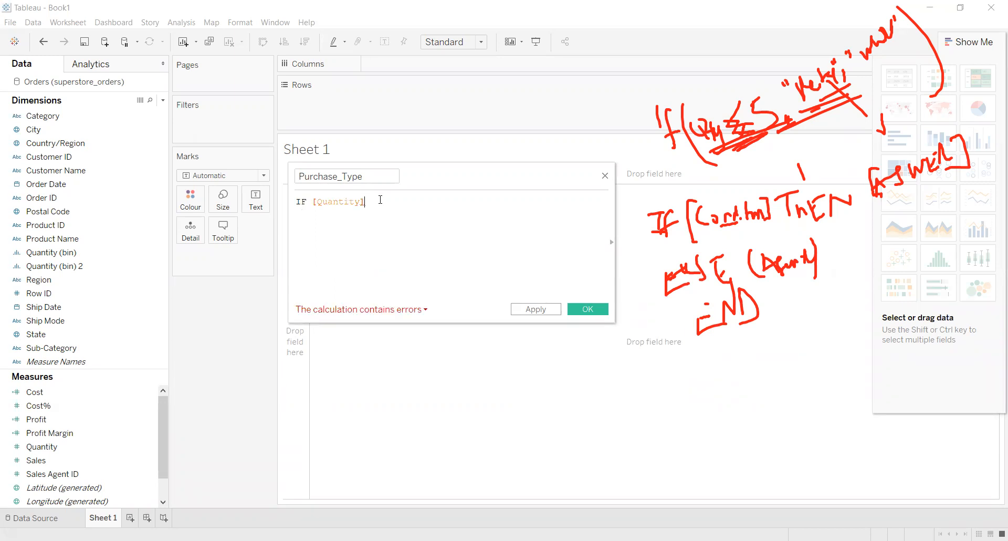
{"action": "type", "text": "<5"}
{"action": "key", "text": "Left"}
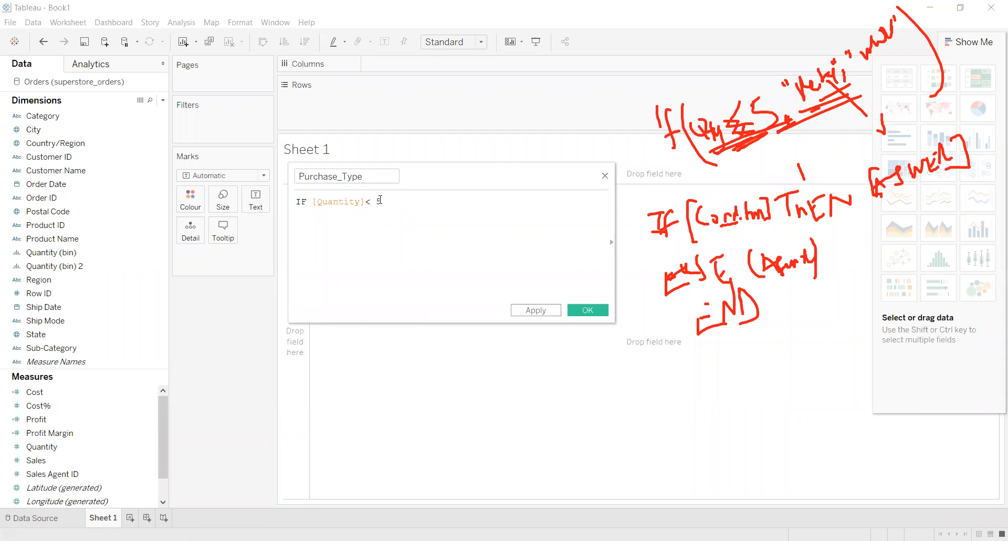
{"action": "key", "text": "Right"}
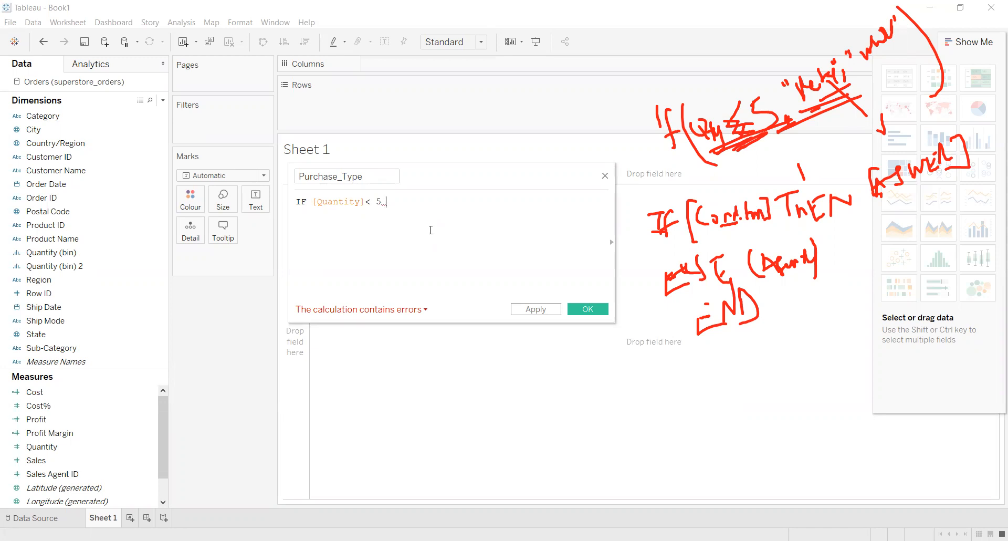
{"action": "type", "text": "T"}
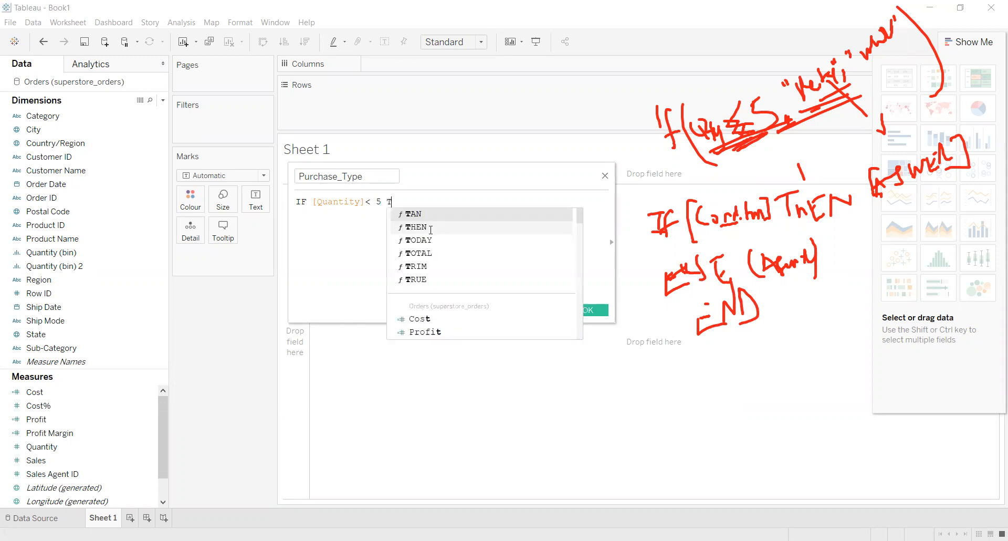
{"action": "left_click", "coordinate": [430, 230]}
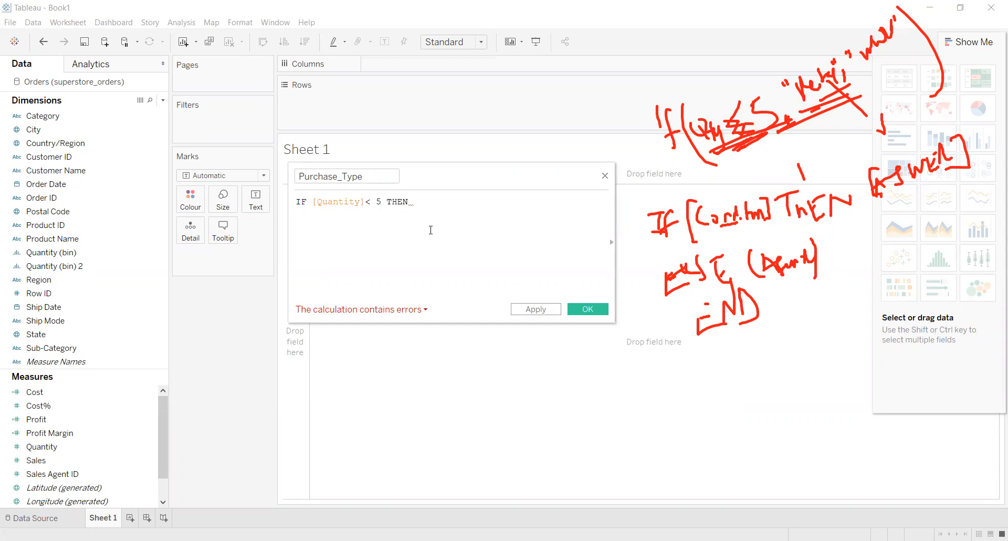
Give the Purchase_Type condition the result "Retail" and start a new formula line.
{"action": "type", "text": "\"rE"}
{"action": "key", "text": "BackSpace"}
{"action": "key", "text": "BackSpace"}
{"action": "key", "text": "BackSpace"}
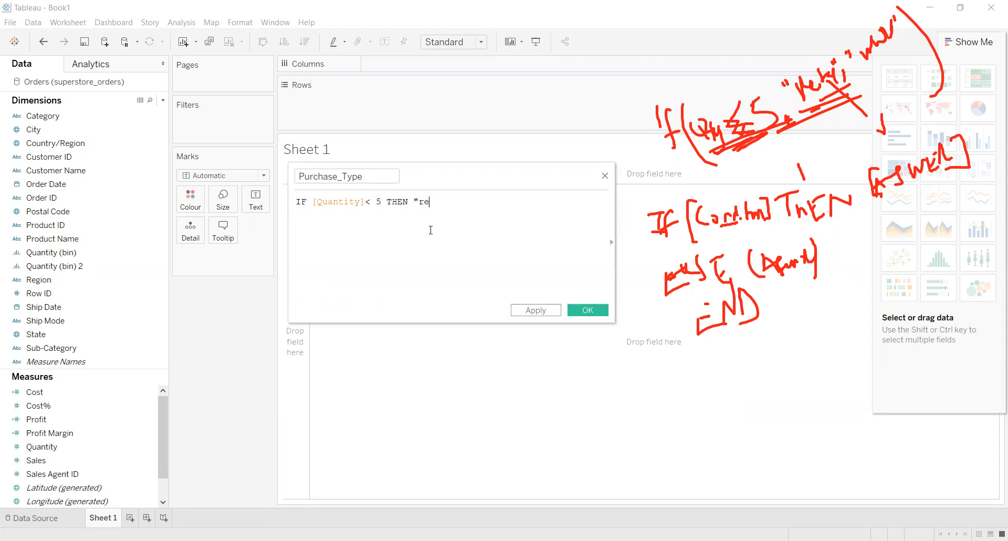
{"action": "type", "text": "rETA"}
{"action": "key", "text": "BackSpace"}
{"action": "key", "text": "BackSpace"}
{"action": "key", "text": "BackSpace"}
{"action": "key", "text": "BackSpace"}
{"action": "type", "text": "Retail\""}
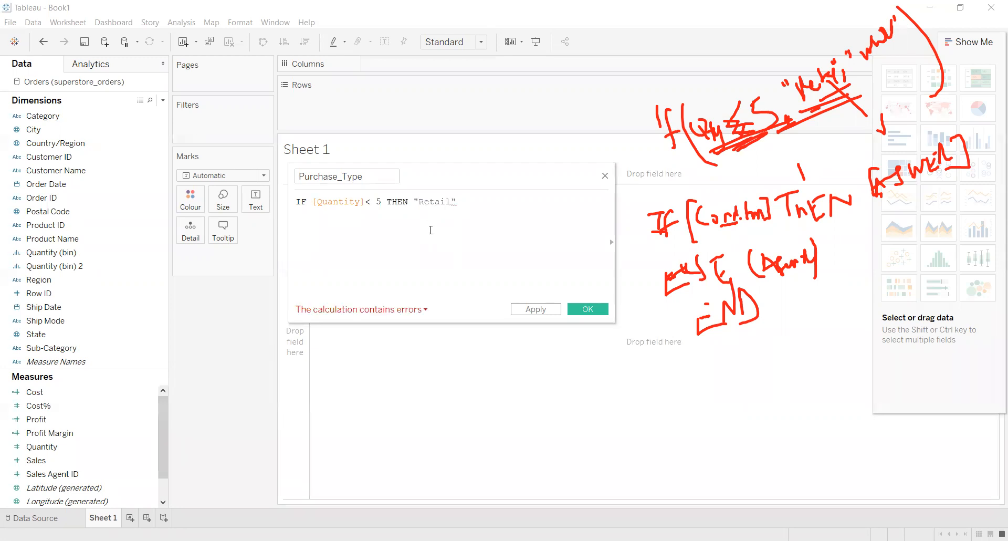
{"action": "key", "text": "Return"}
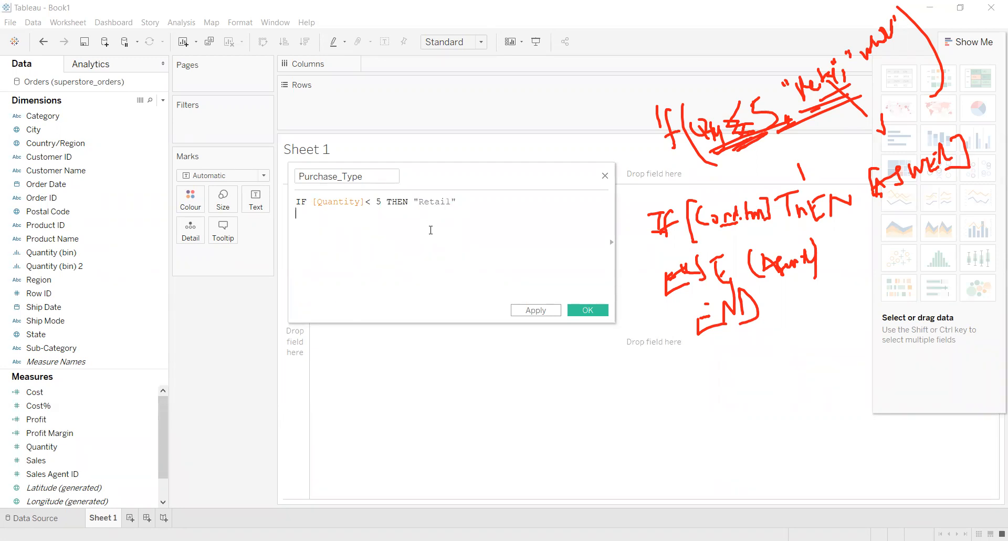
Complete the formula with ELSE "Whole Sale" and END on separate lines, and save the Purchase_Type field.
{"action": "type", "text": "ELSE \"w"}
{"action": "key", "text": "BackSpace"}
{"action": "type", "text": "Whole Sale\" E"}
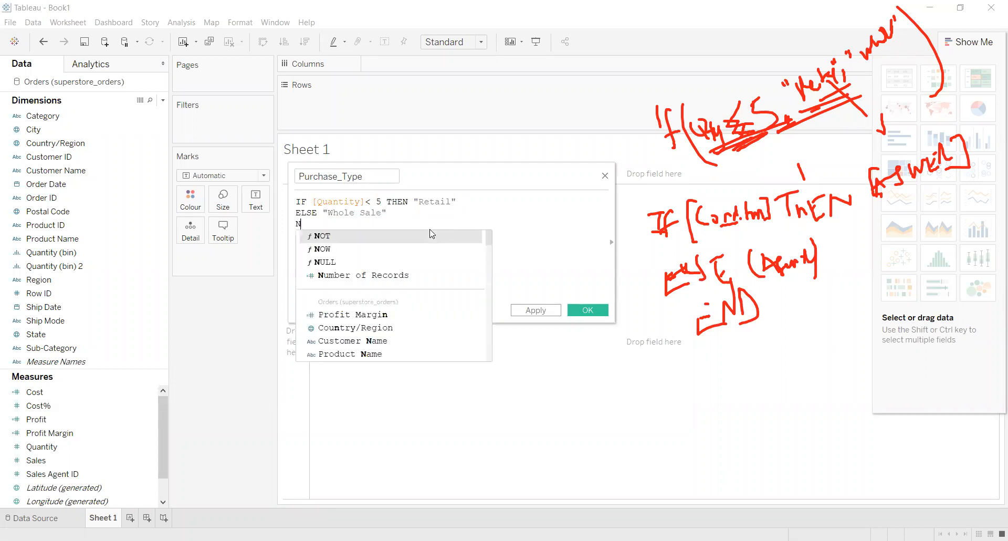
{"action": "type", "text": "N"}
{"action": "key", "text": "Return"}
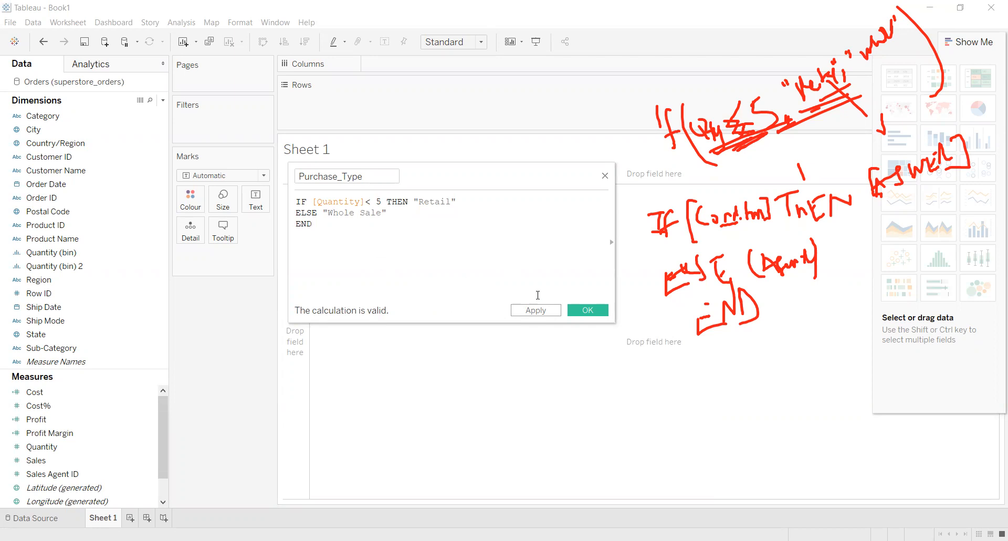
{"action": "left_click", "coordinate": [575, 310]}
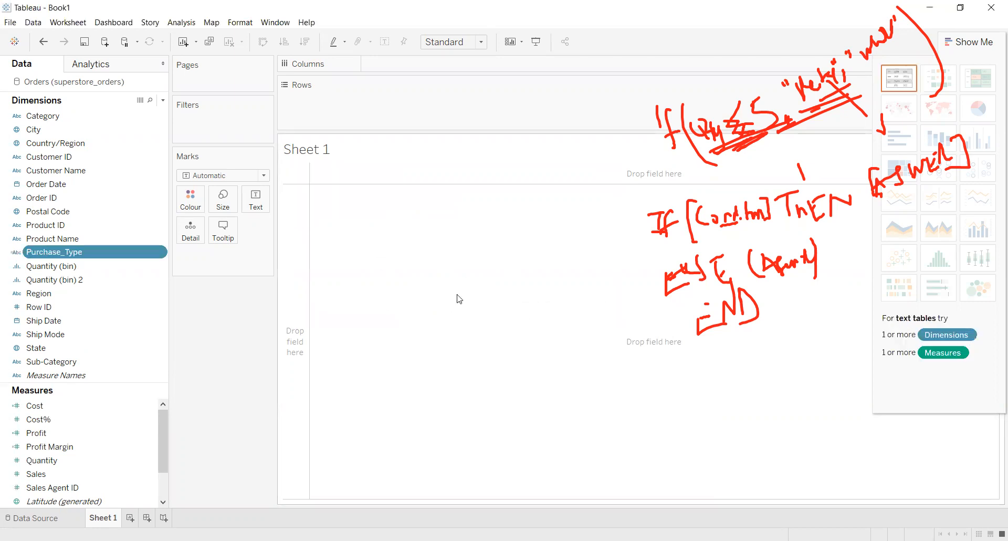
Build a vertical bar chart of SUM(Quantity) by Purchase_Type and colour the bars by Purchase_Type.
{"action": "left_click_drag", "start_coordinate": [131, 256], "coordinate": [443, 71]}
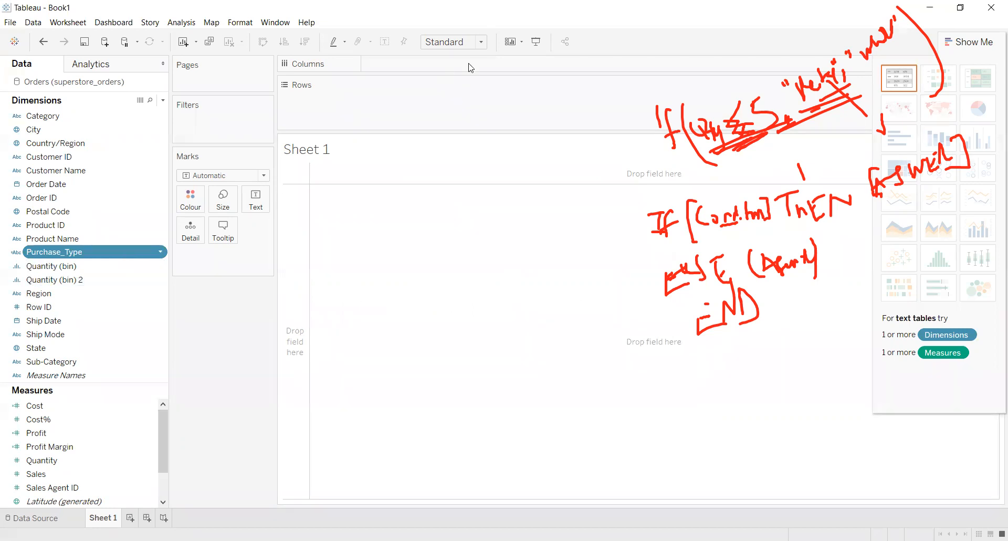
{"action": "left_click", "coordinate": [67, 469]}
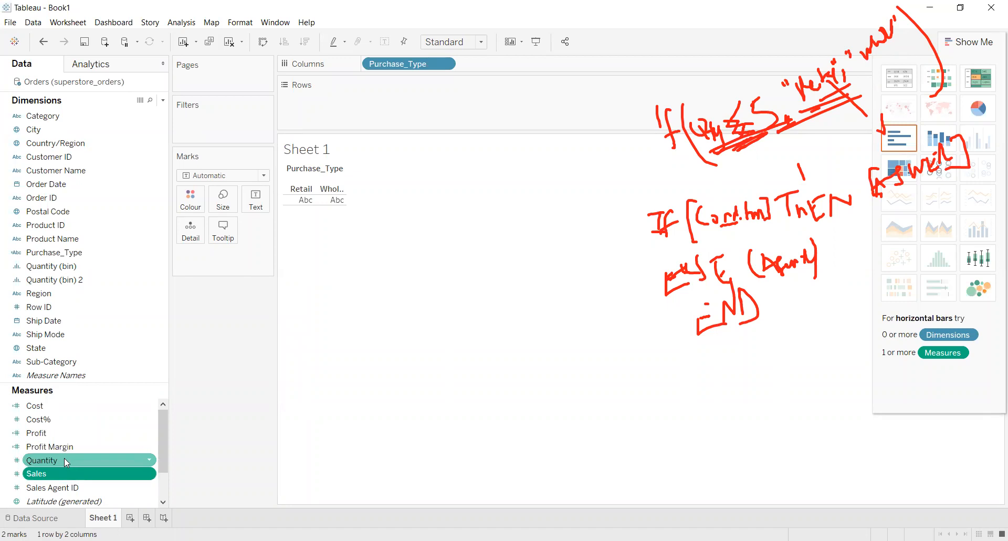
{"action": "left_click", "coordinate": [65, 459]}
{"action": "left_click_drag", "start_coordinate": [460, 120], "coordinate": [445, 202]}
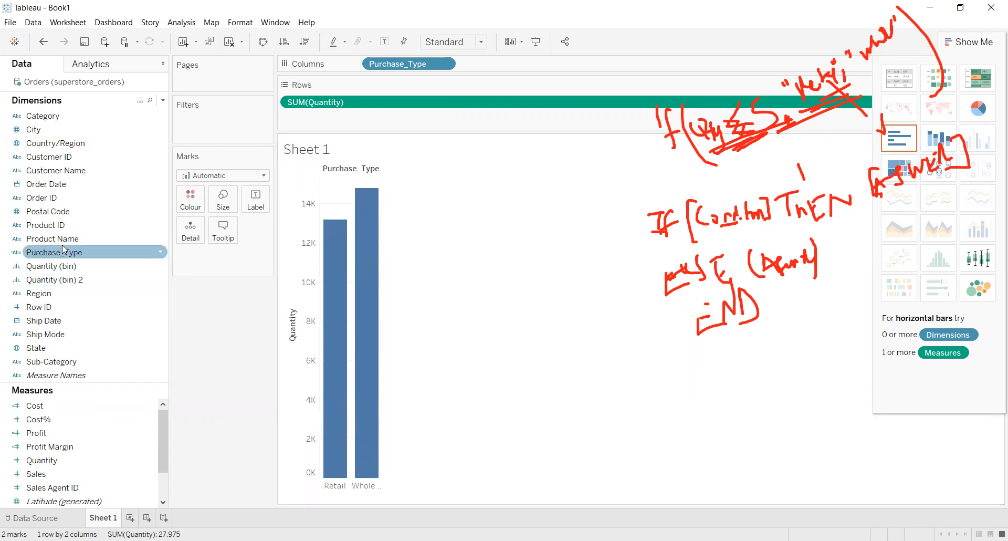
{"action": "left_click_drag", "start_coordinate": [81, 252], "coordinate": [192, 199]}
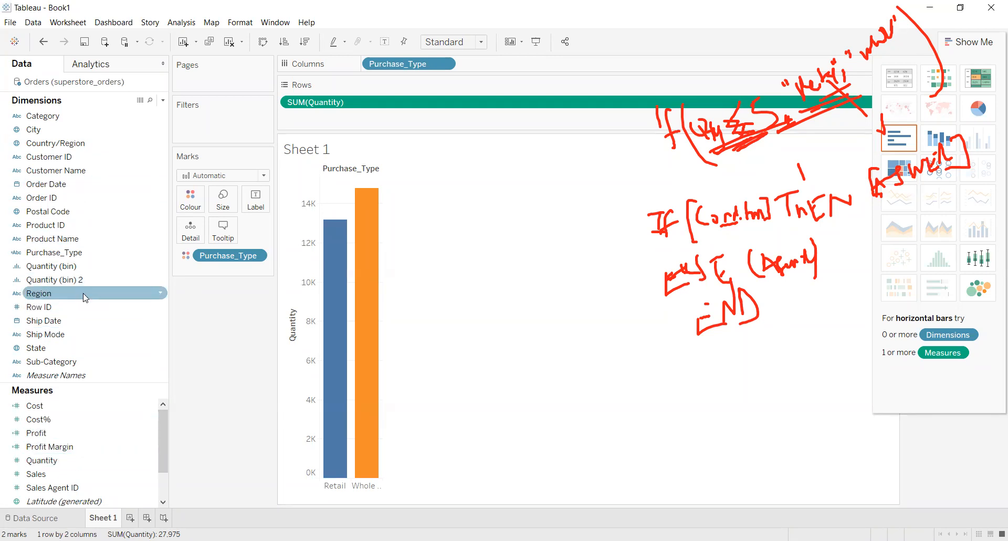
Create a new calculated field named Customer_Type.
{"action": "left_click", "coordinate": [163, 100]}
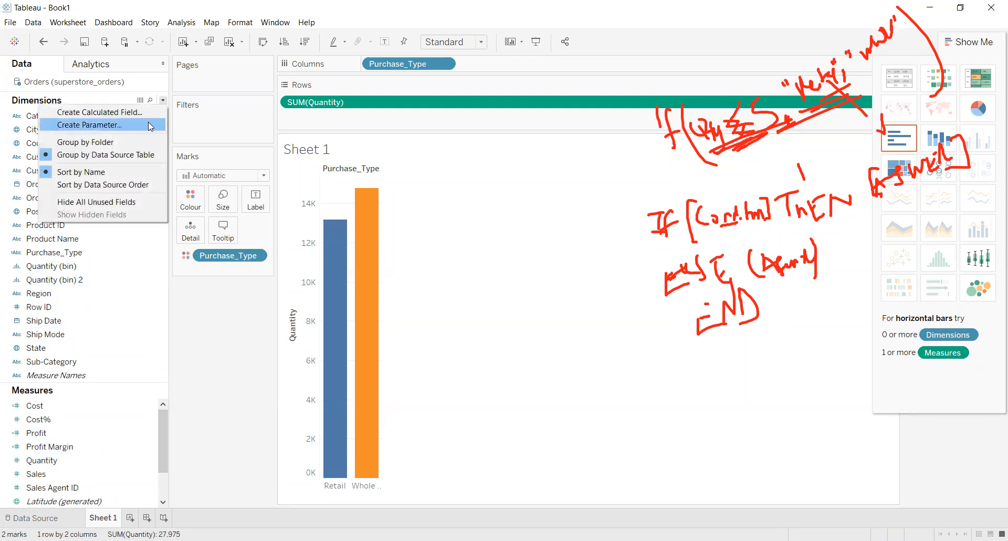
{"action": "left_click", "coordinate": [135, 112]}
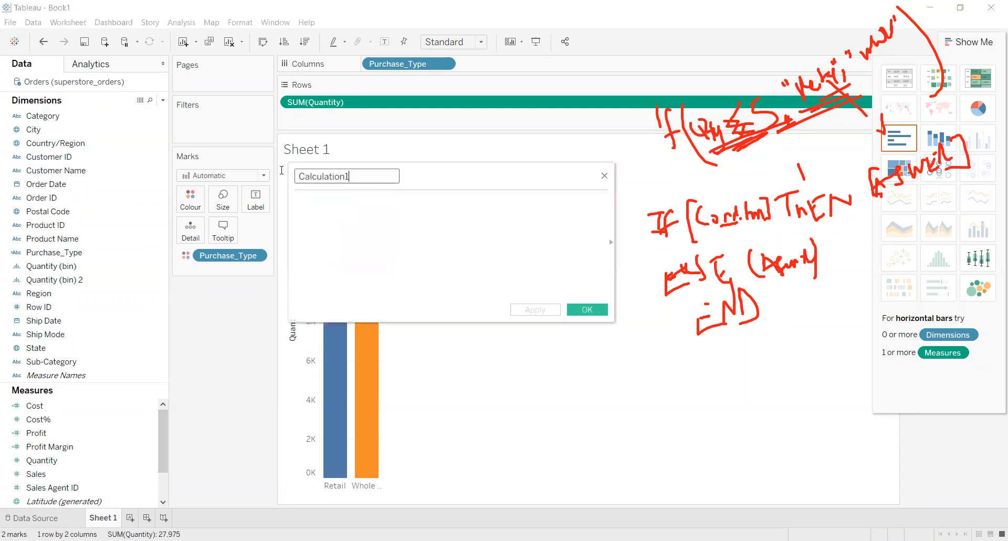
{"action": "type", "text": "pr"}
{"action": "key", "text": "BackSpace"}
{"action": "key", "text": "BackSpace"}
{"action": "type", "text": "Pr"}
{"action": "key", "text": "BackSpace"}
{"action": "type", "text": "urch"}
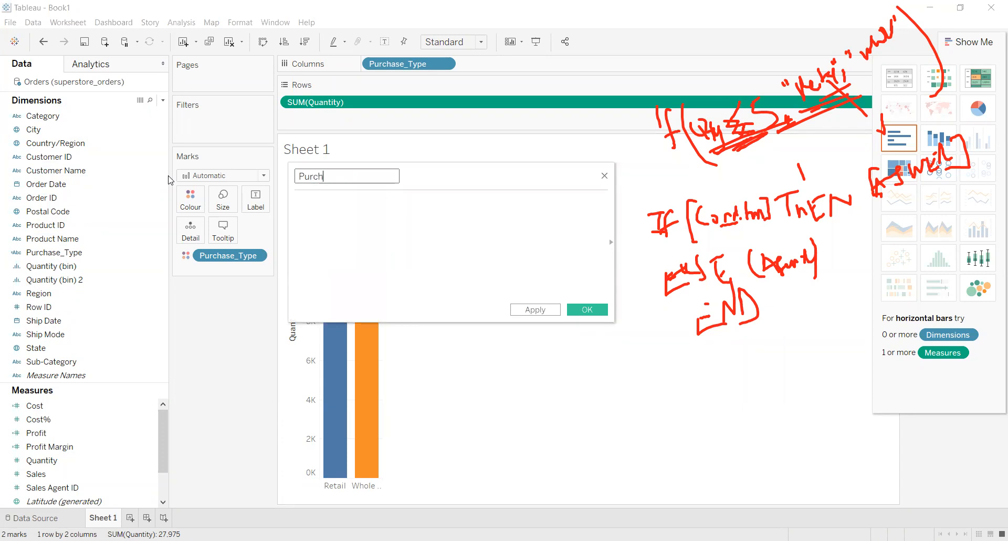
{"action": "key", "text": "BackSpace"}
{"action": "key", "text": "BackSpace"}
{"action": "key", "text": "BackSpace"}
{"action": "key", "text": "BackSpace"}
{"action": "key", "text": "BackSpace"}
{"action": "type", "text": "Customer_Type"}
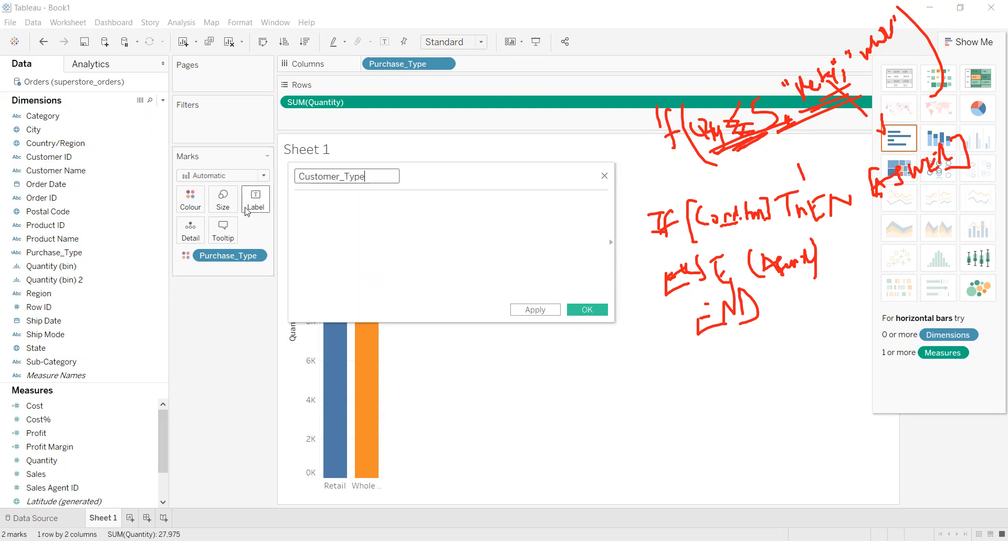
Begin the Customer_Type formula with the condition IF [Quantity] >=1.
{"action": "left_click", "coordinate": [330, 212]}
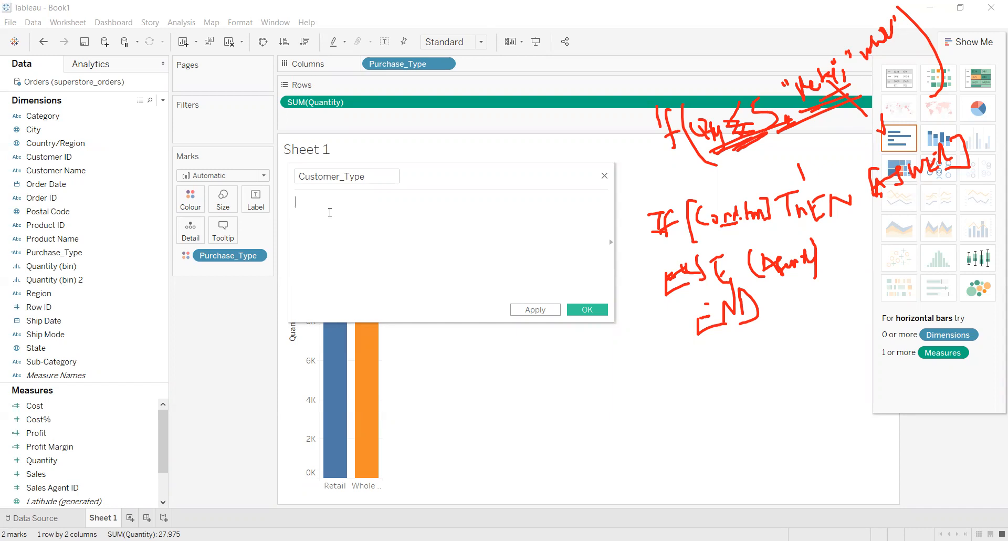
{"action": "type", "text": "IF QTY"}
{"action": "key", "text": "BackSpace"}
{"action": "key", "text": "BackSpace"}
{"action": "left_click", "coordinate": [329, 213]}
{"action": "type", "text": ">=1"}
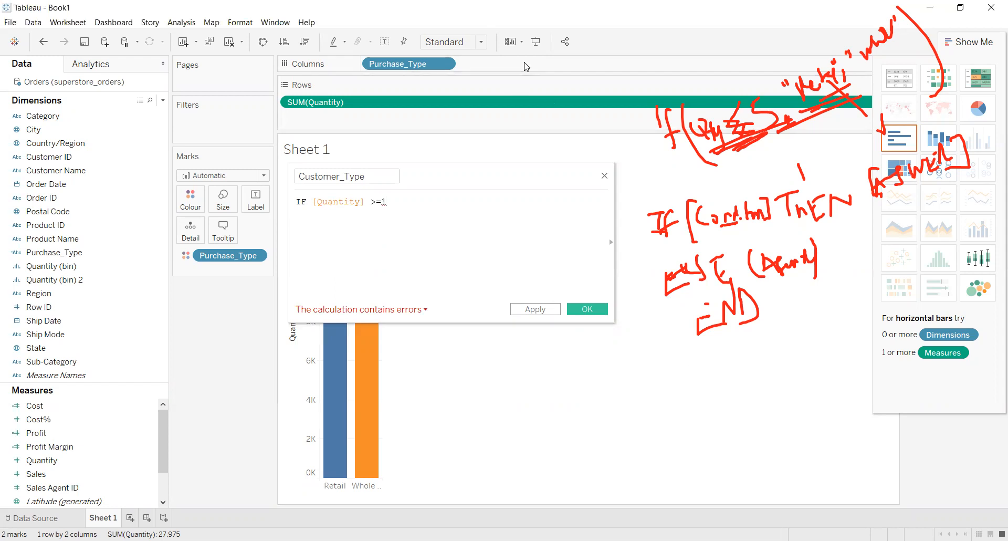
{"action": "mouse_move", "coordinate": [663, 385]}
{"action": "left_mouse_down"}
{"action": "mouse_move", "coordinate": [667, 415]}
{"action": "mouse_move", "coordinate": [717, 391]}
{"action": "mouse_move", "coordinate": [711, 418]}
{"action": "left_mouse_up"}
{"action": "left_click", "coordinate": [676, 399]}
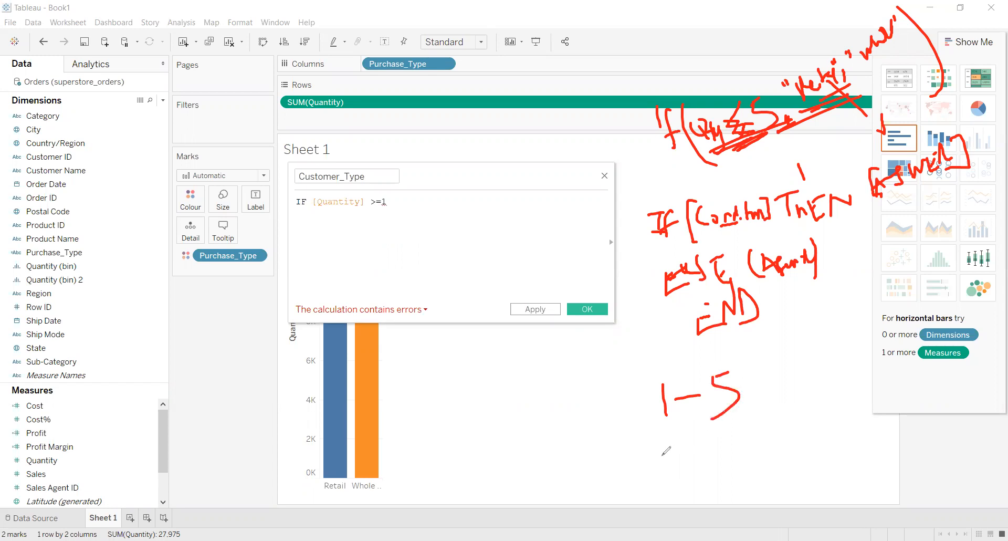
{"action": "left_click_drag", "start_coordinate": [662, 447], "coordinate": [660, 457]}
{"action": "mouse_move", "coordinate": [689, 450]}
{"action": "left_mouse_down"}
{"action": "mouse_move", "coordinate": [711, 446]}
{"action": "mouse_move", "coordinate": [727, 463]}
{"action": "mouse_move", "coordinate": [732, 448]}
{"action": "left_mouse_up"}
{"action": "mouse_move", "coordinate": [665, 480]}
{"action": "left_mouse_down"}
{"action": "mouse_move", "coordinate": [667, 503]}
{"action": "mouse_move", "coordinate": [678, 483]}
{"action": "mouse_move", "coordinate": [732, 482]}
{"action": "mouse_move", "coordinate": [738, 495]}
{"action": "left_mouse_up"}
{"action": "left_click", "coordinate": [713, 487]}
{"action": "mouse_move", "coordinate": [748, 476]}
{"action": "left_mouse_down"}
{"action": "mouse_move", "coordinate": [744, 484]}
{"action": "mouse_move", "coordinate": [749, 476]}
{"action": "left_mouse_up"}
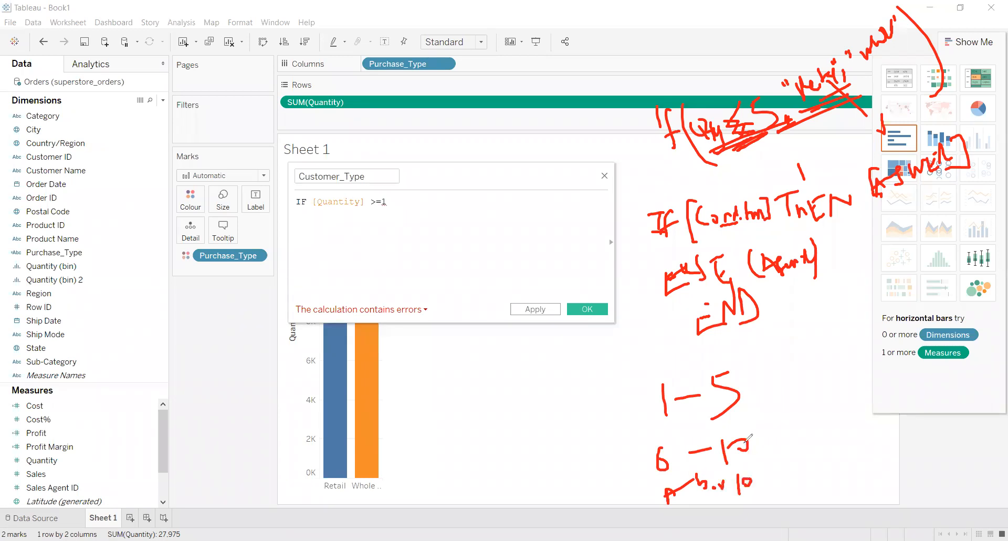
{"action": "mouse_move", "coordinate": [746, 388]}
{"action": "left_mouse_down"}
{"action": "mouse_move", "coordinate": [778, 379]}
{"action": "mouse_move", "coordinate": [770, 399]}
{"action": "left_mouse_up"}
{"action": "mouse_move", "coordinate": [801, 359]}
{"action": "left_mouse_down"}
{"action": "mouse_move", "coordinate": [803, 371]}
{"action": "mouse_move", "coordinate": [826, 359]}
{"action": "left_mouse_up"}
{"action": "mouse_move", "coordinate": [829, 344]}
{"action": "left_mouse_down"}
{"action": "mouse_move", "coordinate": [829, 377]}
{"action": "mouse_move", "coordinate": [845, 361]}
{"action": "left_mouse_up"}
{"action": "mouse_move", "coordinate": [763, 440]}
{"action": "left_mouse_down"}
{"action": "mouse_move", "coordinate": [781, 431]}
{"action": "mouse_move", "coordinate": [783, 446]}
{"action": "left_mouse_up"}
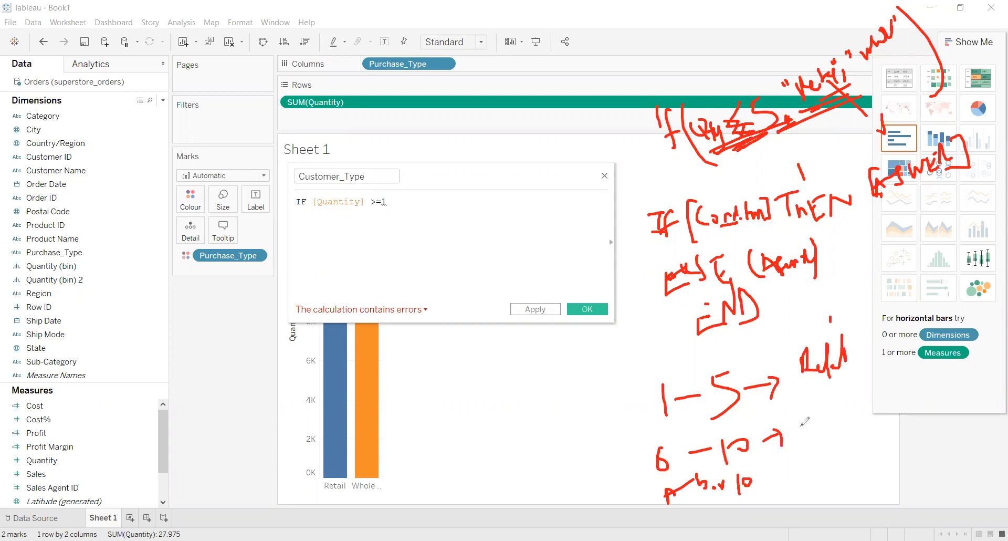
{"action": "mouse_move", "coordinate": [801, 427]}
{"action": "left_mouse_down"}
{"action": "mouse_move", "coordinate": [843, 399]}
{"action": "mouse_move", "coordinate": [856, 420]}
{"action": "left_mouse_up"}
{"action": "mouse_move", "coordinate": [772, 481]}
{"action": "left_mouse_down"}
{"action": "mouse_move", "coordinate": [801, 466]}
{"action": "mouse_move", "coordinate": [797, 479]}
{"action": "left_mouse_up"}
{"action": "left_click_drag", "start_coordinate": [823, 449], "coordinate": [817, 451]}
{"action": "mouse_move", "coordinate": [817, 451]}
{"action": "left_mouse_down"}
{"action": "mouse_move", "coordinate": [817, 474]}
{"action": "mouse_move", "coordinate": [866, 441]}
{"action": "mouse_move", "coordinate": [911, 451]}
{"action": "mouse_move", "coordinate": [919, 438]}
{"action": "mouse_move", "coordinate": [930, 455]}
{"action": "left_mouse_up"}
{"action": "left_click_drag", "start_coordinate": [790, 532], "coordinate": [870, 494]}
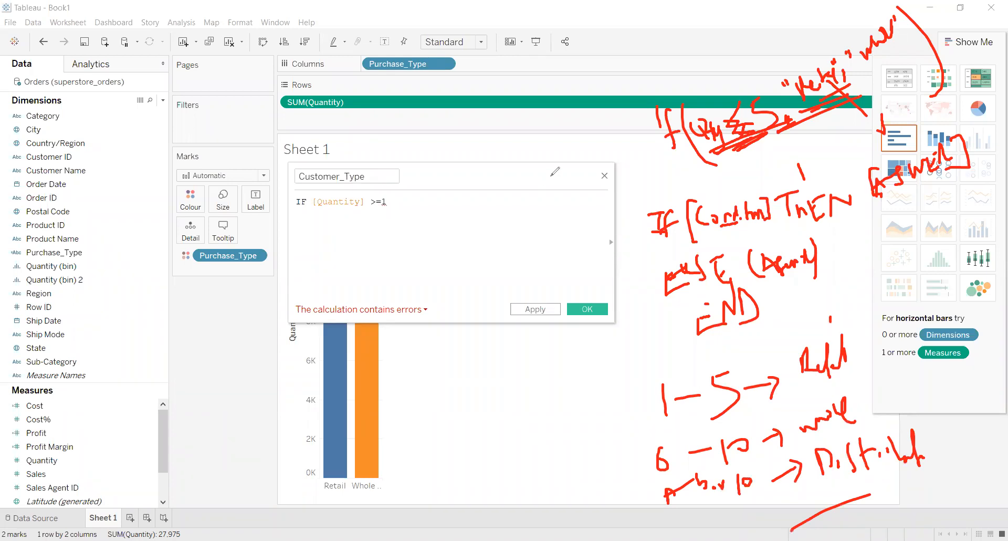
Extend the Customer_Type condition with and [Quantity] < 5 THEN "Retail", and start a new formula line.
{"action": "type", "text": "and"}
{"action": "type", "text": " [Qu"}
{"action": "key", "text": "Return"}
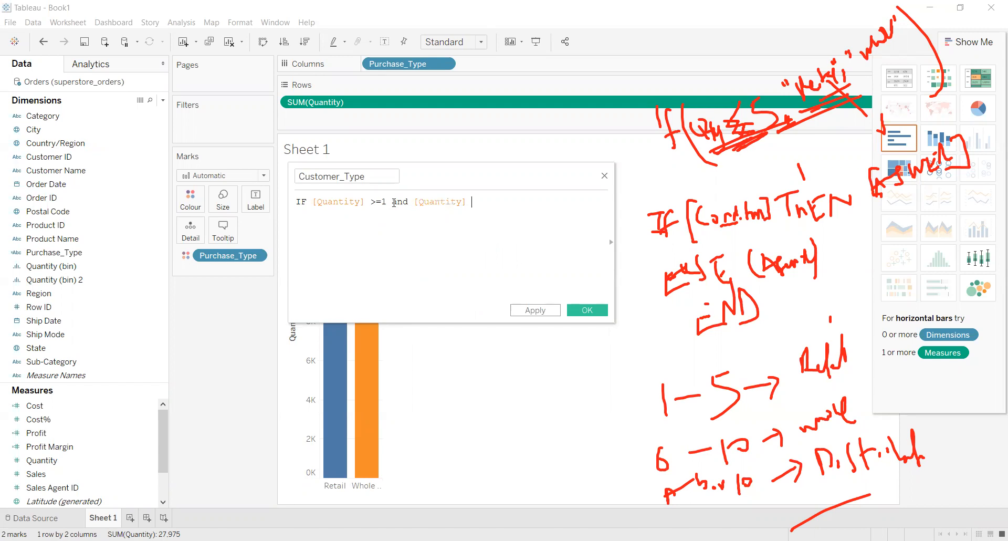
{"action": "type", "text": "<5"}
{"action": "key", "text": "BackSpace"}
{"action": "type", "text": "5 THEN \"Retail\""}
{"action": "key", "text": "Return"}
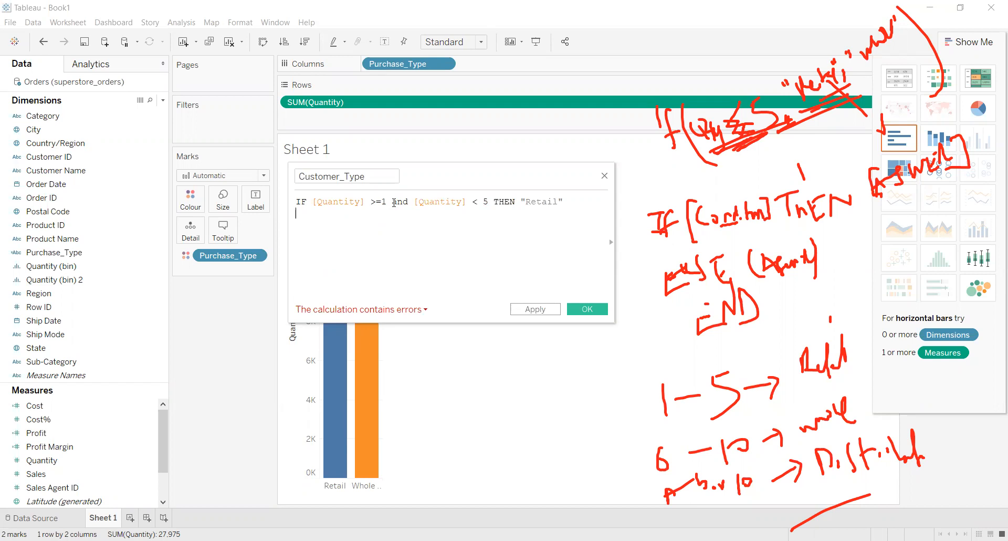
Add an ELSEIF branch to the Customer_Type formula, beginning its condition with [Quantity] >=5 AND.
{"action": "type", "text": "el"}
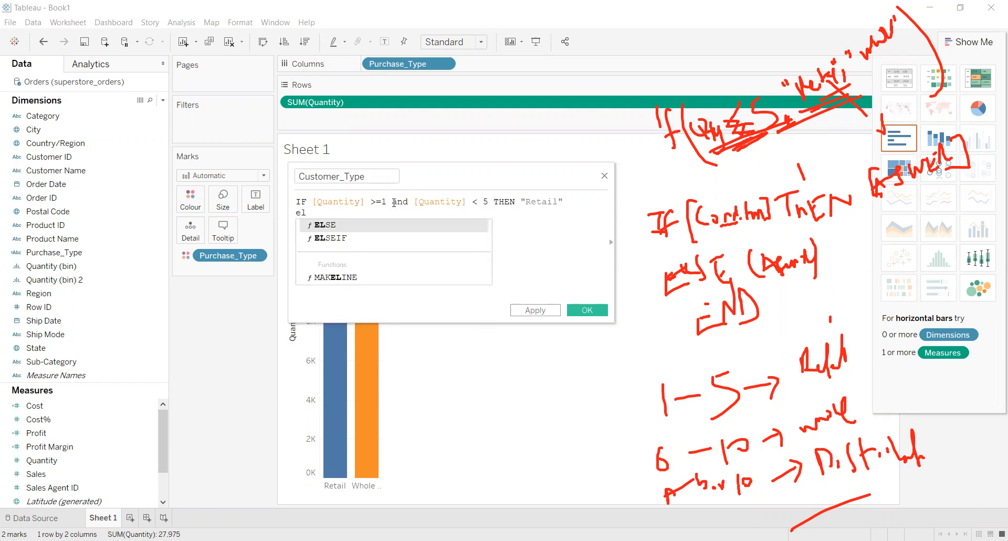
{"action": "key", "text": "Down"}
{"action": "key", "text": "Return"}
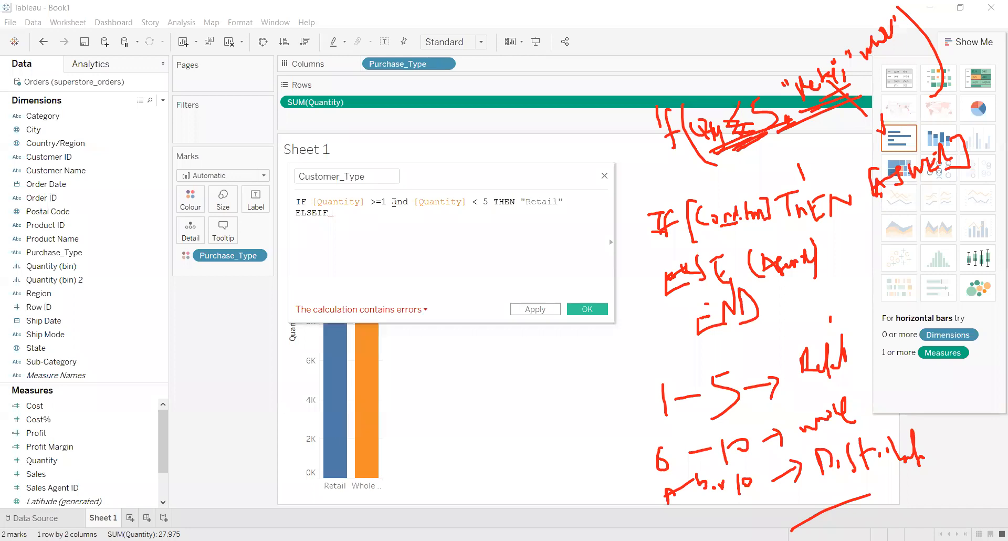
{"action": "type", "text": "q"}
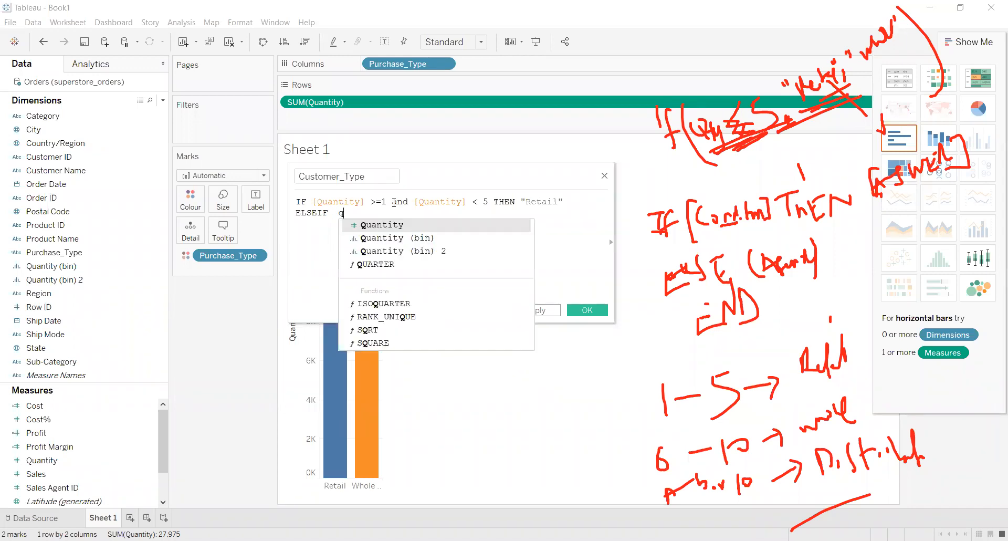
{"action": "key", "text": "Return"}
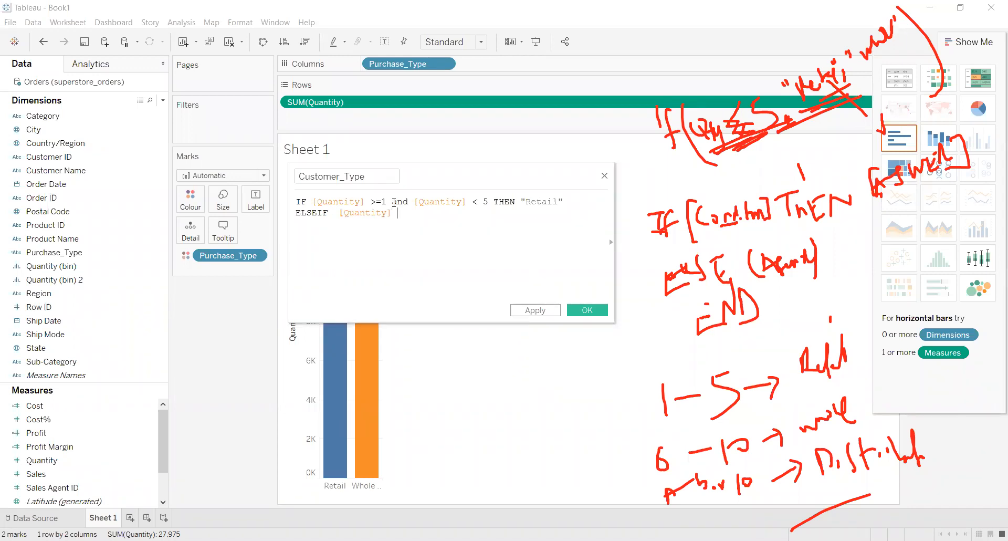
{"action": "type", "text": ">=5 AM"}
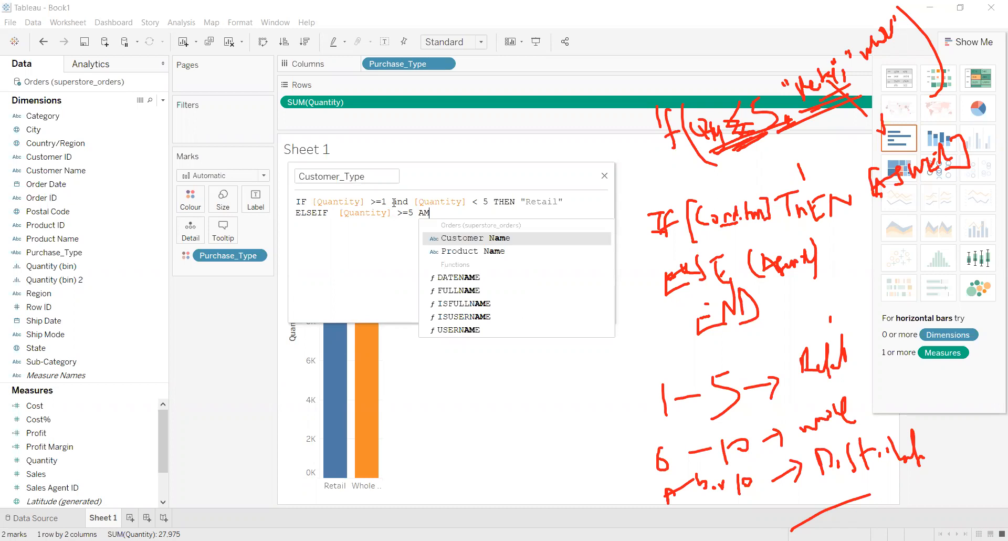
{"action": "key", "text": "BackSpace"}
{"action": "type", "text": "ND "}
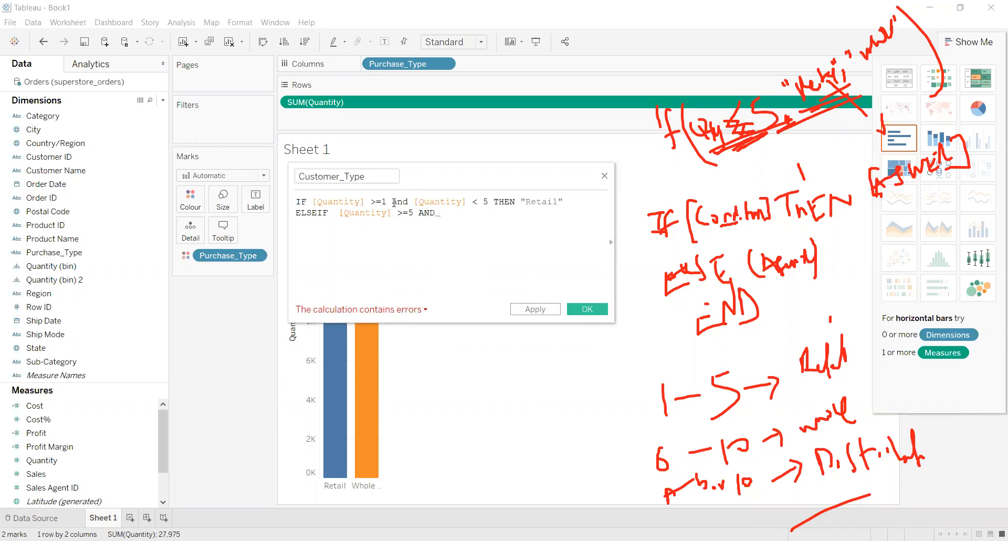
Complete the ELSEIF branch with [Quantity] < 10 THEN "Whole Sale" and start a new formula line.
{"action": "type", "text": "QU"}
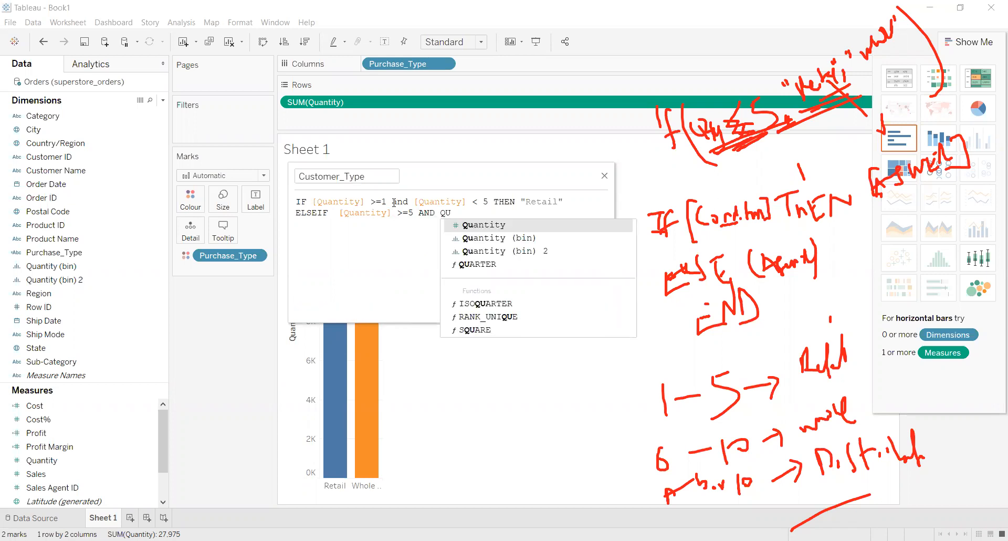
{"action": "key", "text": "Return"}
{"action": "type", "text": "<"}
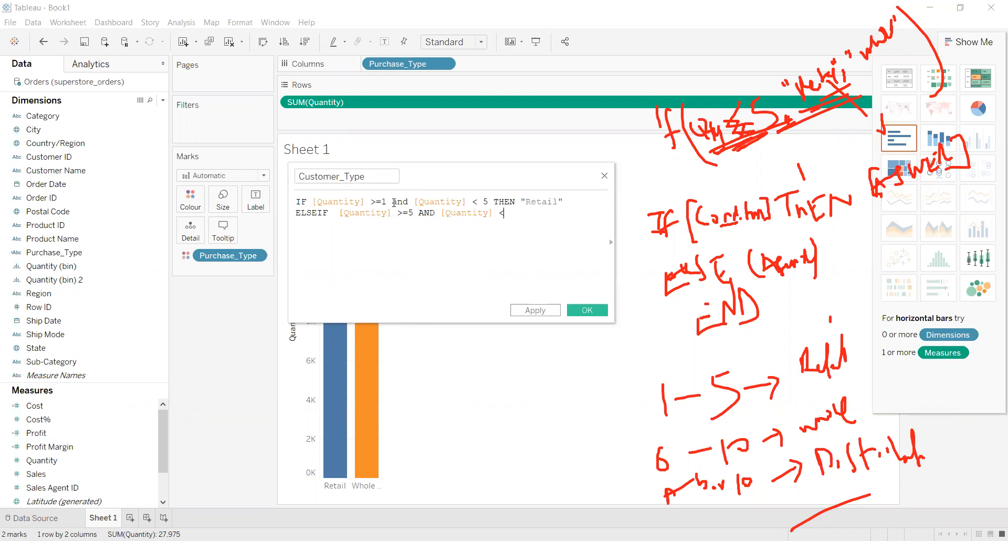
{"action": "type", "text": " 10 t"}
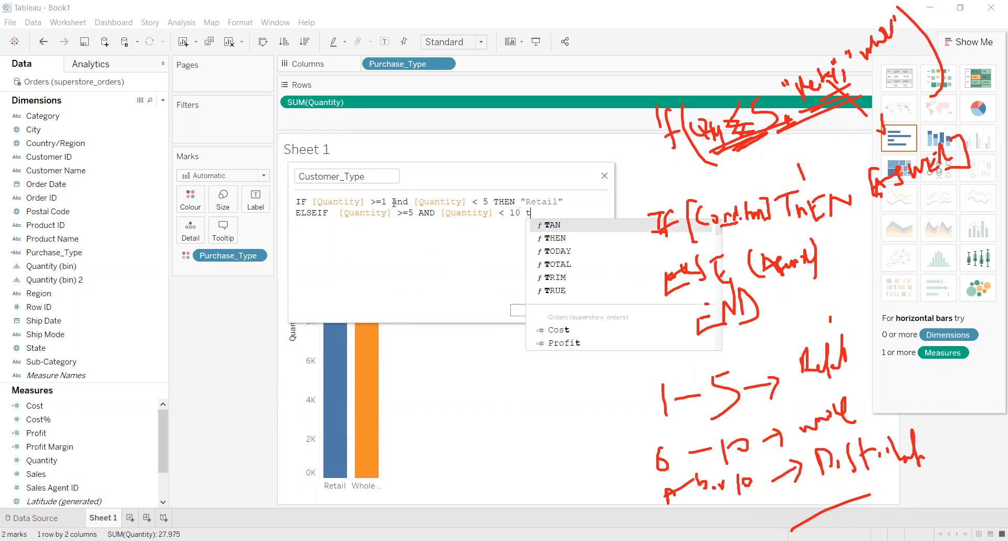
{"action": "key", "text": "Down"}
{"action": "key", "text": "Return"}
{"action": "type", "text": "\"Wh"}
{"action": "key", "text": "BackSpace"}
{"action": "key", "text": "BackSpace"}
{"action": "type", "text": "Whole Sale\""}
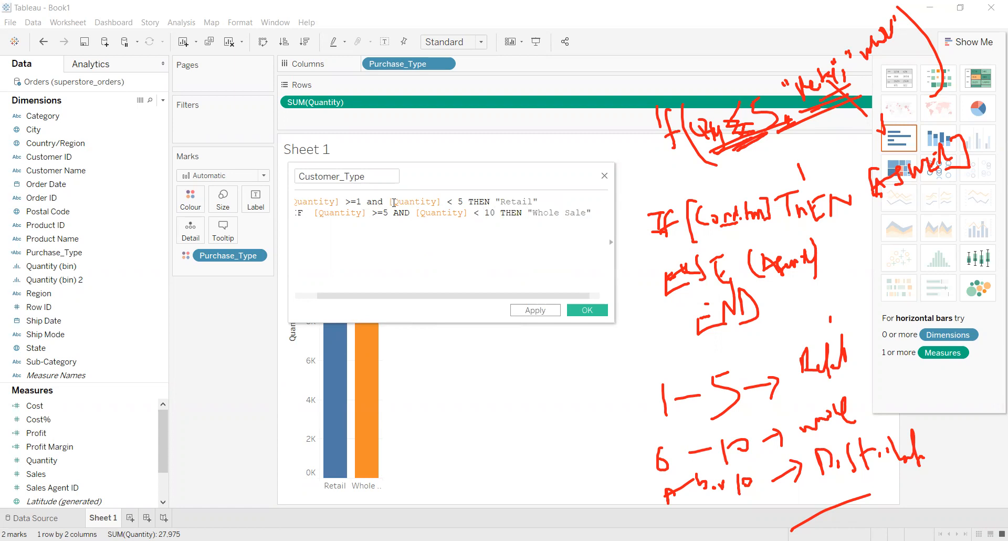
{"action": "key", "text": "Return"}
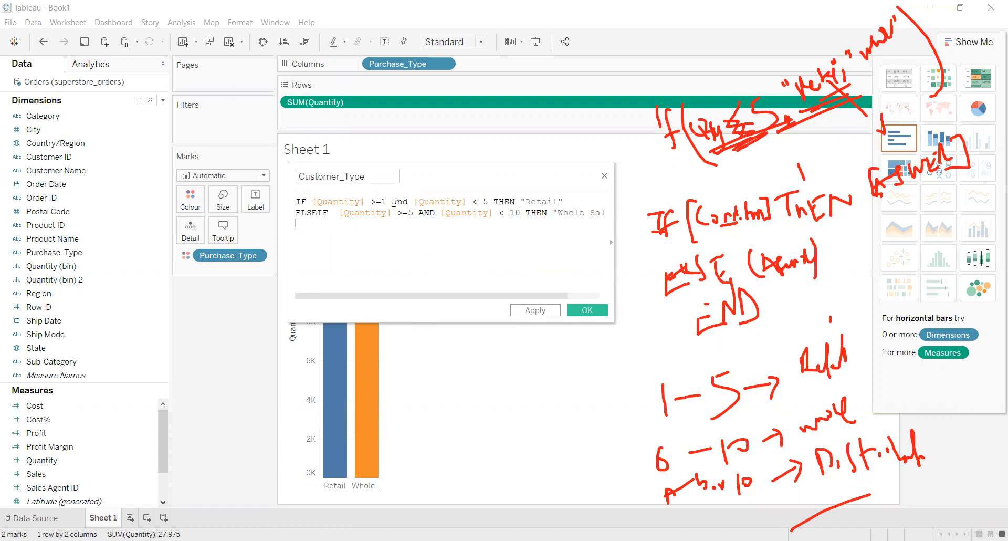
Finish the Customer_Type formula with ELSE "Distributor" and END, and save the calculated field.
{"action": "type", "text": "e"}
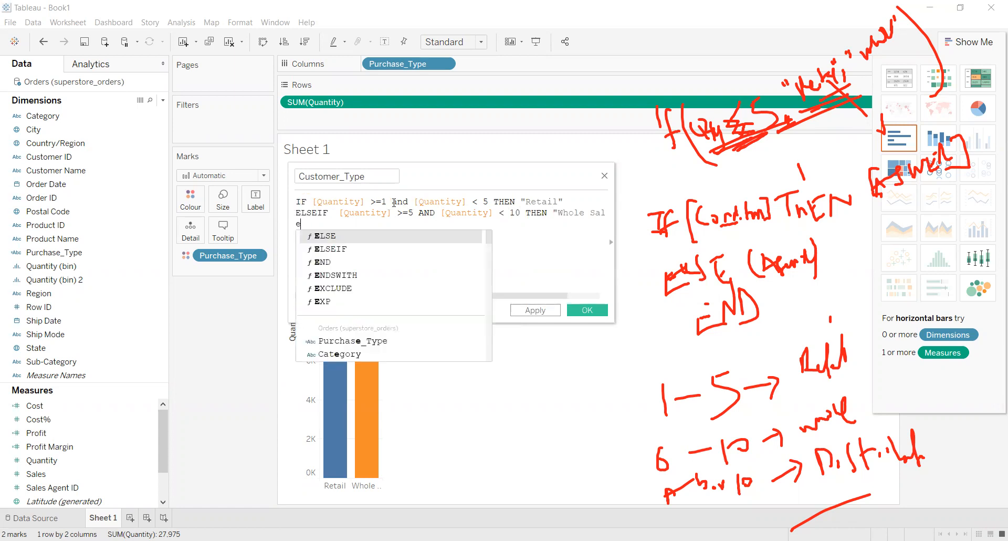
{"action": "key", "text": "Return"}
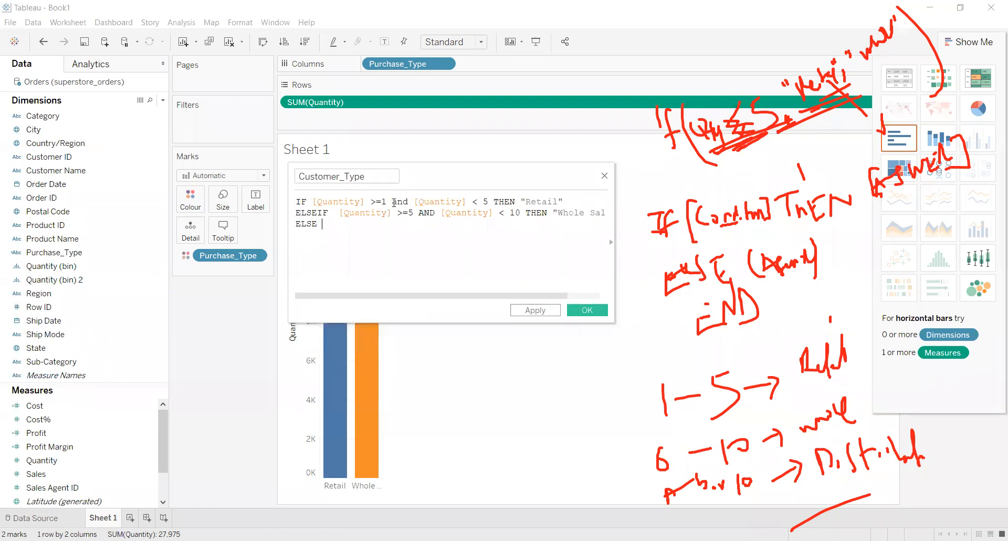
{"action": "type", "text": "\"Dis"}
{"action": "key", "text": "BackSpace"}
{"action": "key", "text": "BackSpace"}
{"action": "type", "text": "istr"}
{"action": "type", "text": "ibutor\" "}
{"action": "type", "text": "EN"}
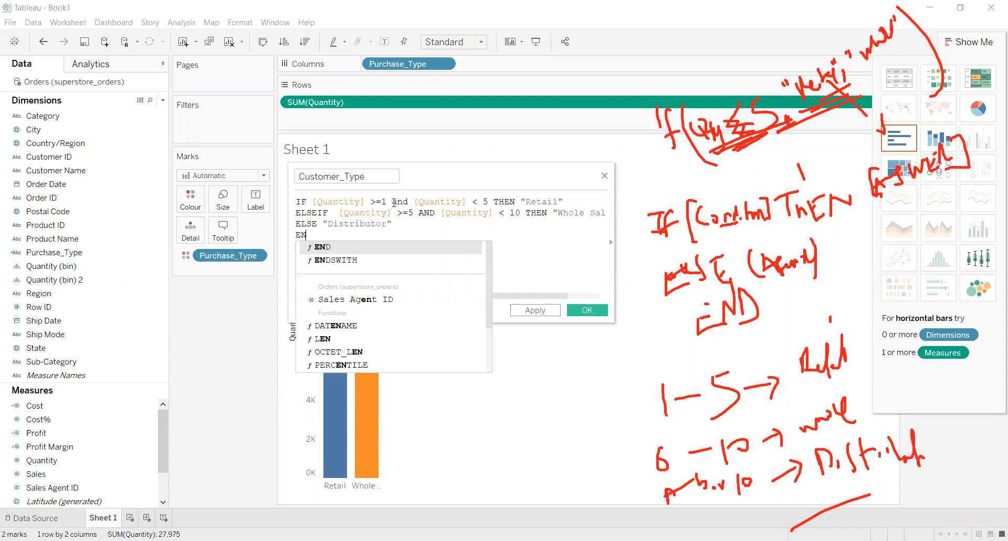
{"action": "type", "text": "D"}
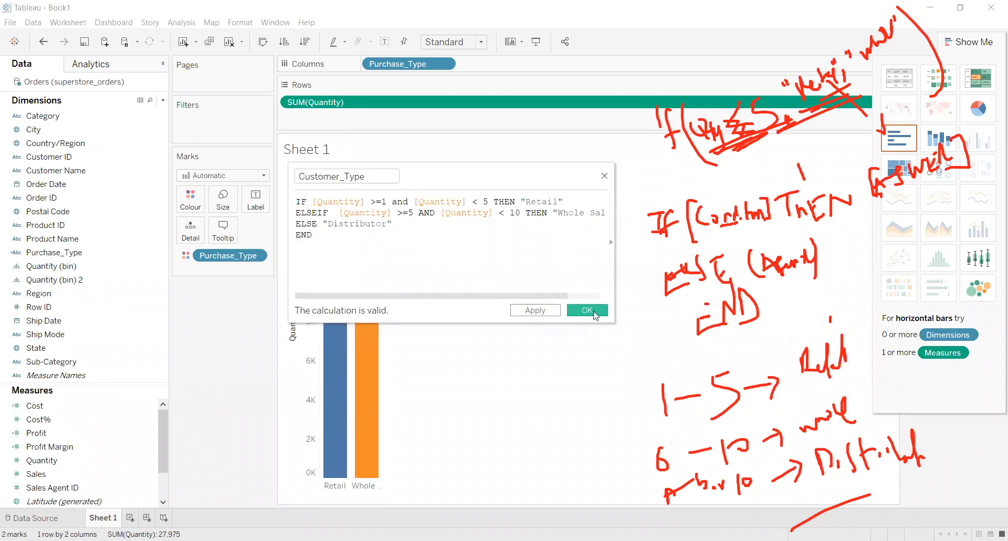
{"action": "left_click", "coordinate": [594, 312]}
Add a new worksheet and plot SUM(Profit) by Customer_Type as vertical bars.
{"action": "mouse_move", "coordinate": [361, 264]}
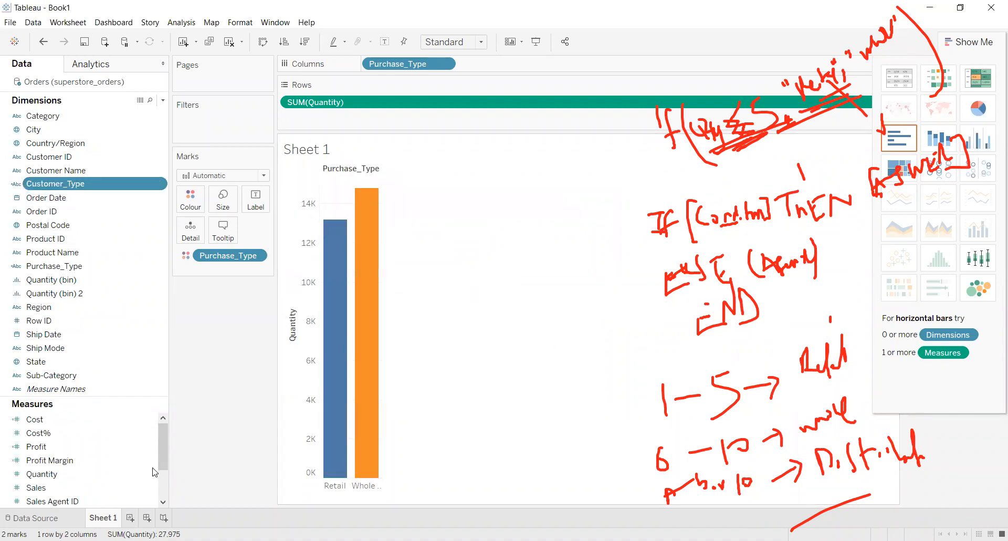
{"action": "left_click", "coordinate": [131, 517]}
{"action": "left_click", "coordinate": [93, 185]}
{"action": "left_click_drag", "start_coordinate": [101, 189], "coordinate": [414, 70]}
{"action": "left_click", "coordinate": [74, 446]}
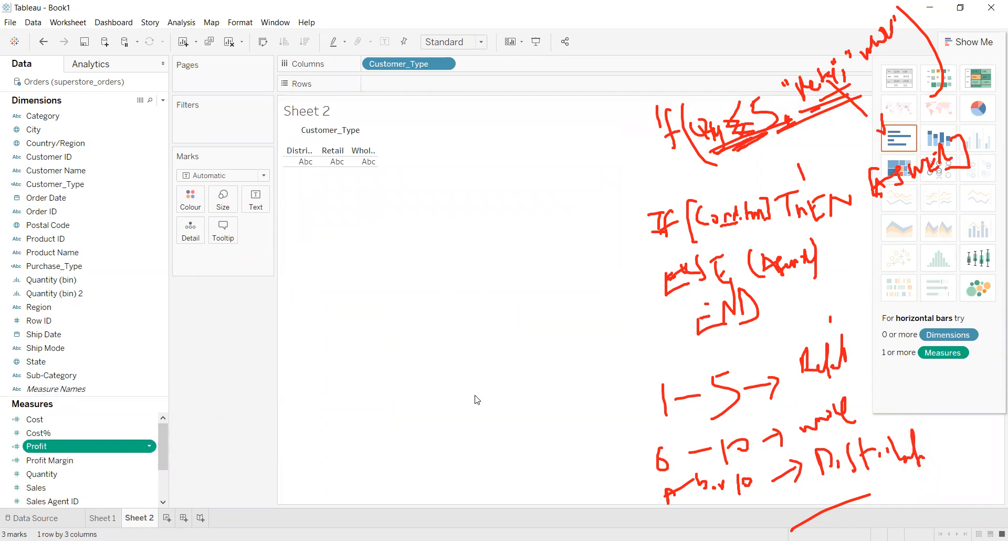
{"action": "mouse_move", "coordinate": [405, 187]}
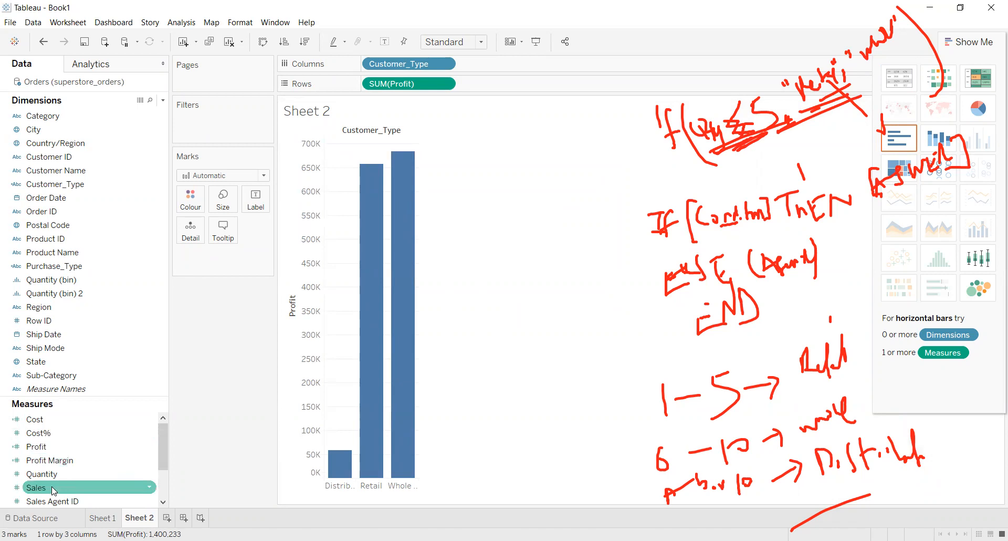
Label the bars with SUM(Profit) and colour them by Customer_Type.
{"action": "left_click_drag", "start_coordinate": [50, 447], "coordinate": [262, 209]}
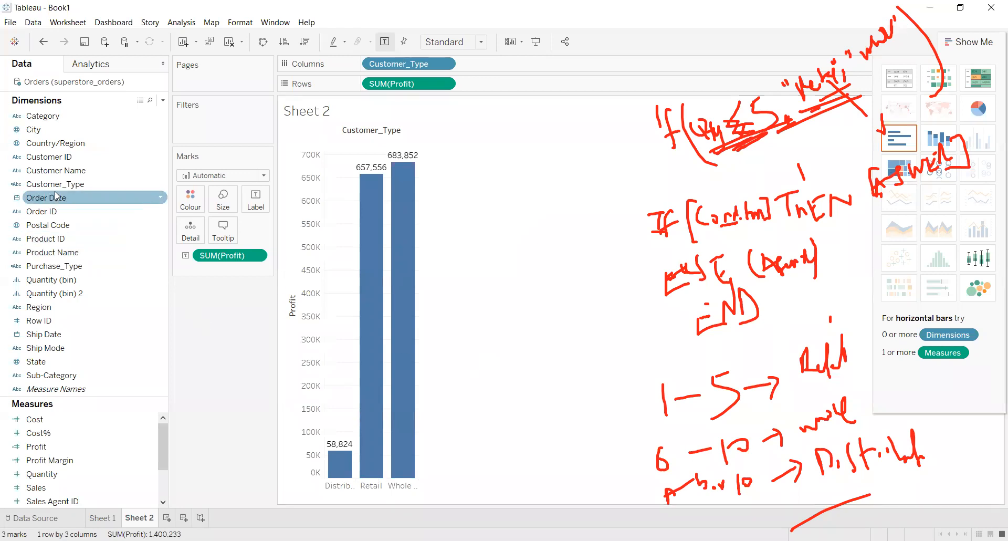
{"action": "left_click", "coordinate": [95, 184]}
{"action": "left_click_drag", "start_coordinate": [96, 185], "coordinate": [193, 201]}
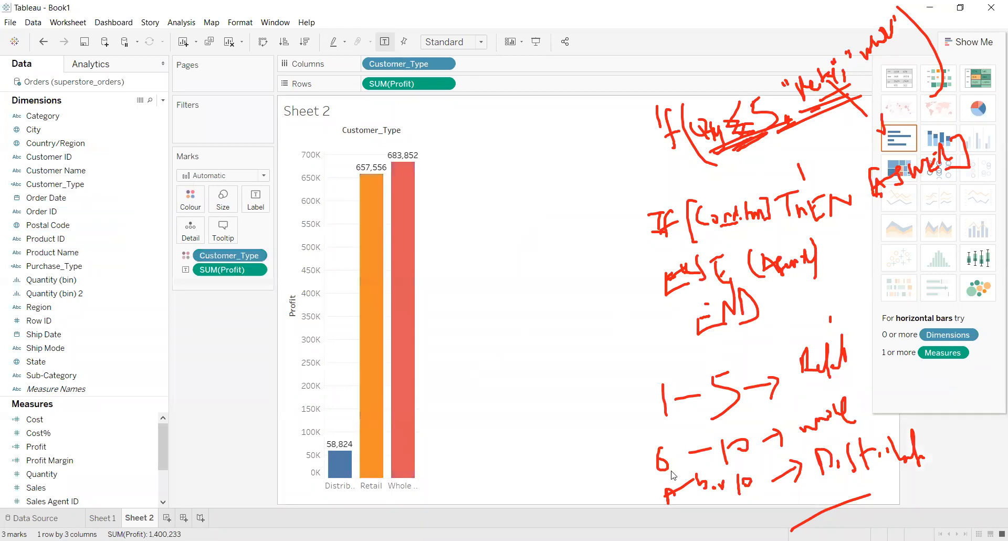
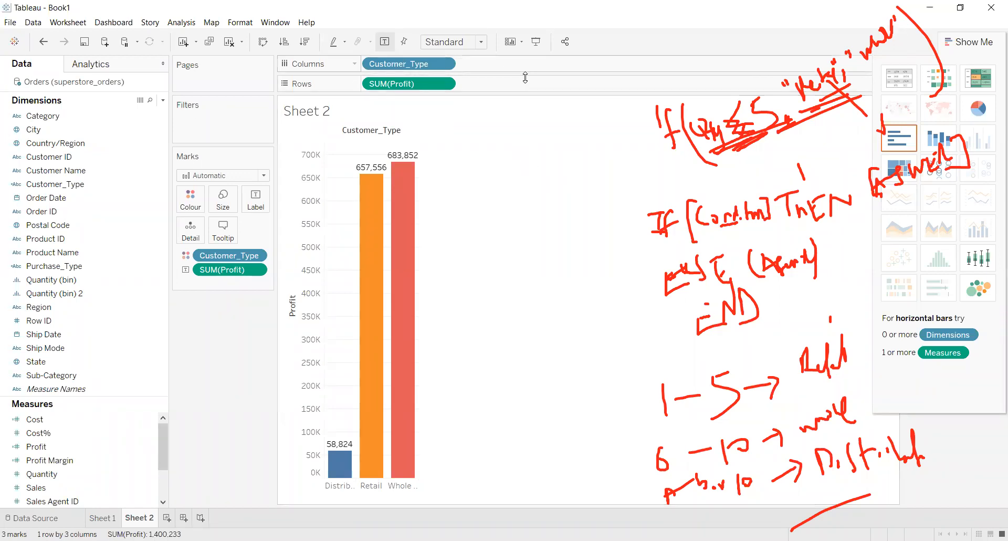
{"action": "left_click", "coordinate": [494, 110]}
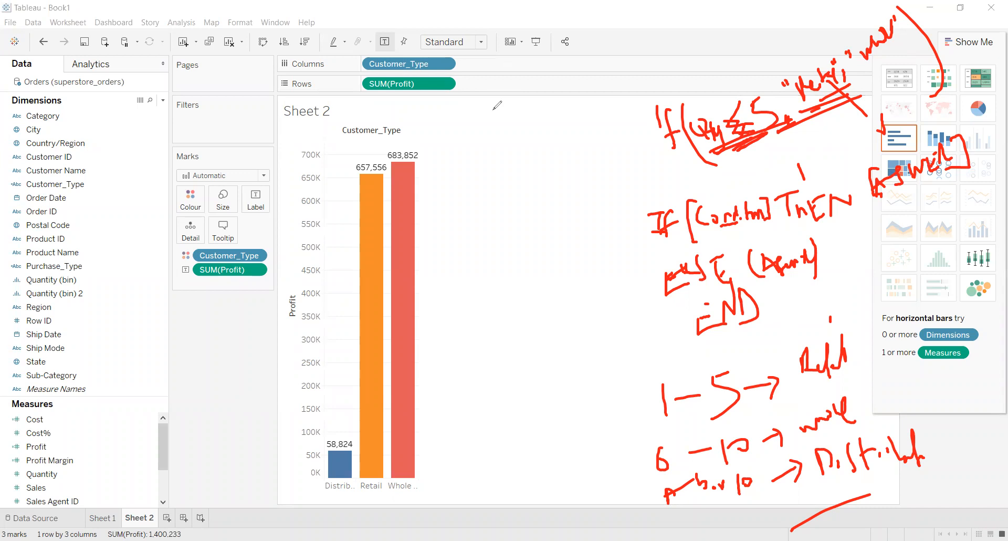
{"action": "mouse_move", "coordinate": [688, 109]}
{"action": "left_mouse_down"}
{"action": "mouse_move", "coordinate": [659, 137]}
{"action": "mouse_move", "coordinate": [673, 254]}
{"action": "mouse_move", "coordinate": [693, 111]}
{"action": "mouse_move", "coordinate": [664, 116]}
{"action": "mouse_move", "coordinate": [776, 105]}
{"action": "mouse_move", "coordinate": [864, 28]}
{"action": "mouse_move", "coordinate": [790, 72]}
{"action": "mouse_move", "coordinate": [830, 54]}
{"action": "mouse_move", "coordinate": [736, 213]}
{"action": "mouse_move", "coordinate": [604, 324]}
{"action": "left_mouse_up"}
{"action": "mouse_move", "coordinate": [658, 250]}
{"action": "left_mouse_down"}
{"action": "mouse_move", "coordinate": [643, 239]}
{"action": "mouse_move", "coordinate": [709, 322]}
{"action": "mouse_move", "coordinate": [768, 451]}
{"action": "mouse_move", "coordinate": [759, 415]}
{"action": "mouse_move", "coordinate": [682, 486]}
{"action": "mouse_move", "coordinate": [777, 436]}
{"action": "mouse_move", "coordinate": [819, 462]}
{"action": "mouse_move", "coordinate": [914, 440]}
{"action": "mouse_move", "coordinate": [846, 439]}
{"action": "mouse_move", "coordinate": [865, 496]}
{"action": "mouse_move", "coordinate": [840, 366]}
{"action": "mouse_move", "coordinate": [781, 221]}
{"action": "mouse_move", "coordinate": [818, 166]}
{"action": "mouse_move", "coordinate": [729, 216]}
{"action": "mouse_move", "coordinate": [730, 295]}
{"action": "mouse_move", "coordinate": [641, 494]}
{"action": "mouse_move", "coordinate": [770, 443]}
{"action": "mouse_move", "coordinate": [945, 156]}
{"action": "mouse_move", "coordinate": [918, 168]}
{"action": "mouse_move", "coordinate": [938, 145]}
{"action": "mouse_move", "coordinate": [822, 135]}
{"action": "left_mouse_up"}
{"action": "left_click_drag", "start_coordinate": [809, 99], "coordinate": [815, 96]}
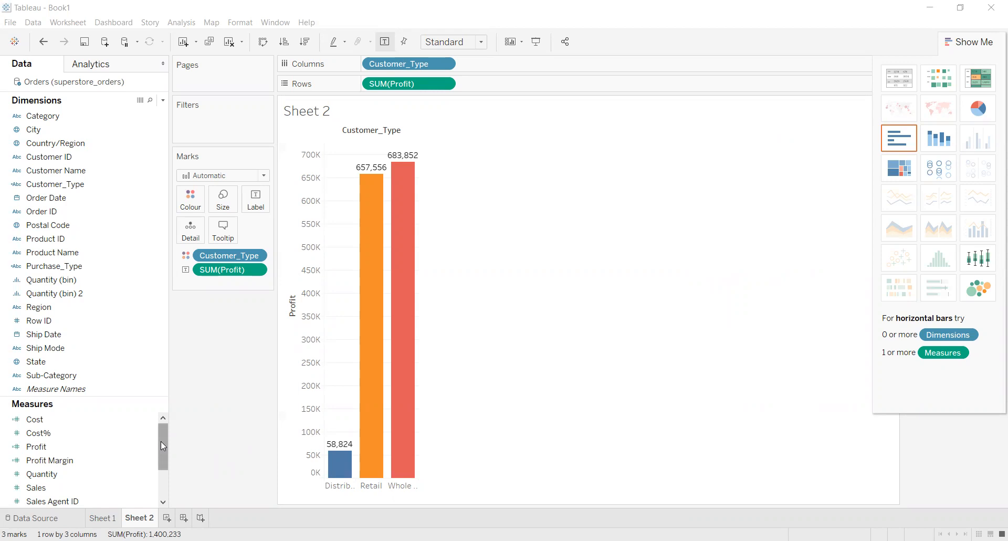
Set the sheet's grid lines to None in the line formatting of the profit chart.
{"action": "mouse_move", "coordinate": [376, 243]}
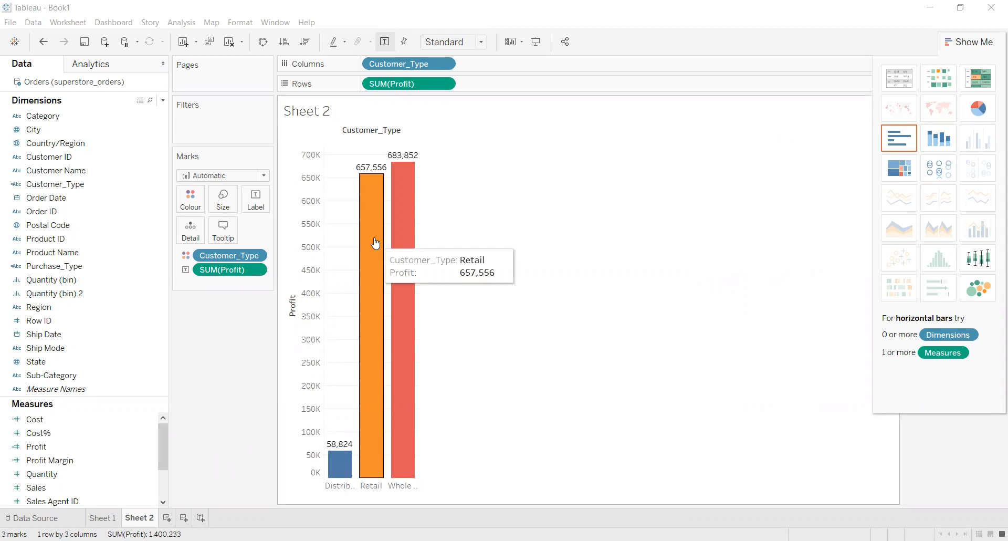
{"action": "right_click", "coordinate": [342, 214]}
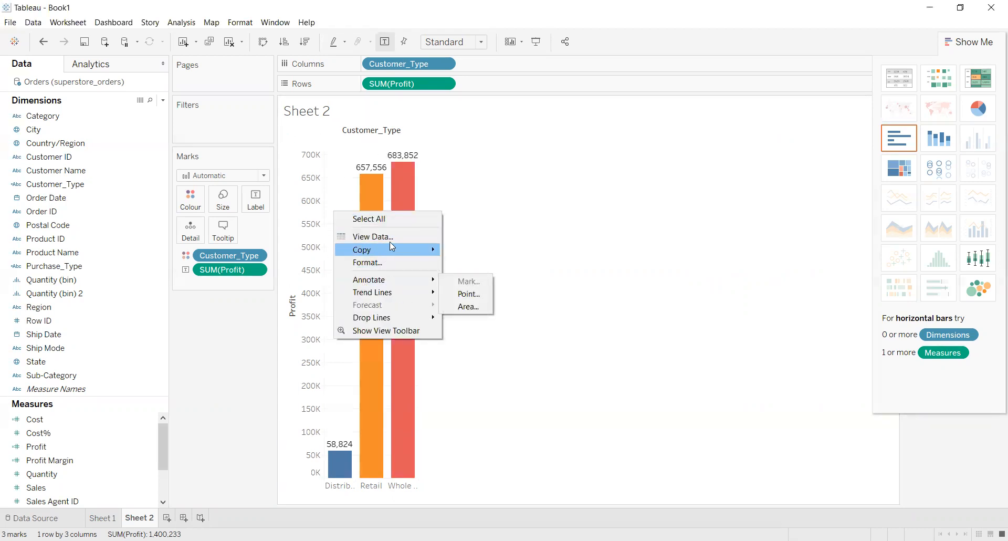
{"action": "left_click", "coordinate": [499, 162]}
{"action": "right_click", "coordinate": [342, 162]}
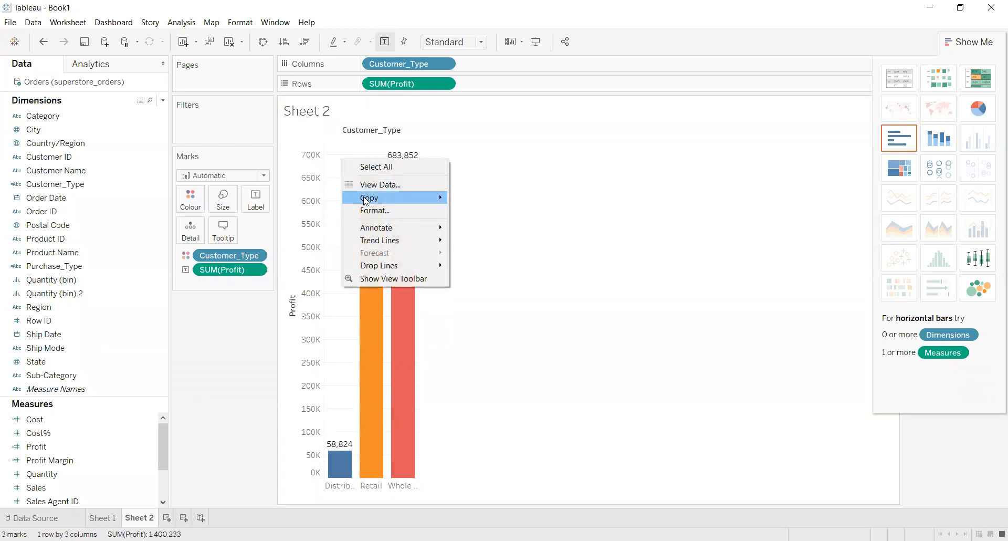
{"action": "left_click", "coordinate": [372, 210]}
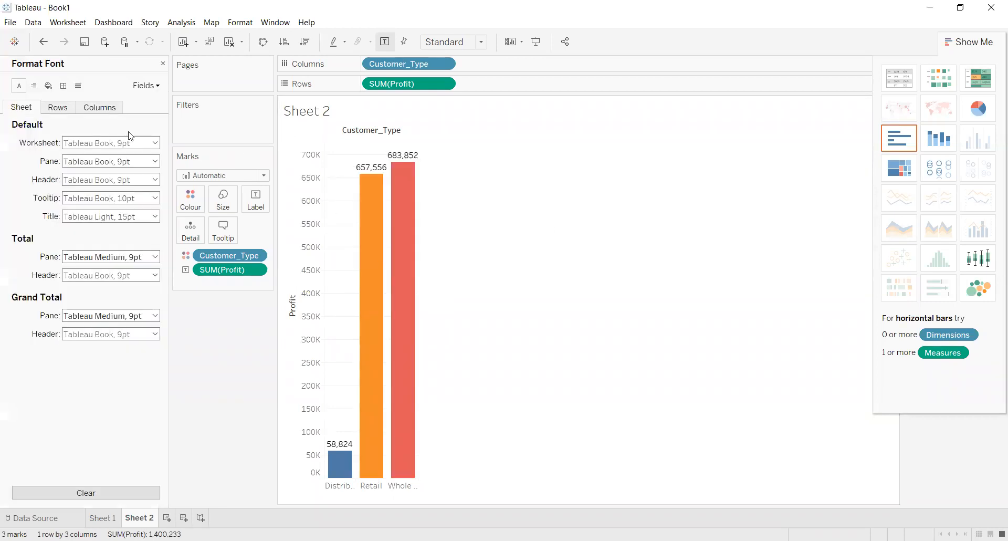
{"action": "left_click", "coordinate": [76, 85]}
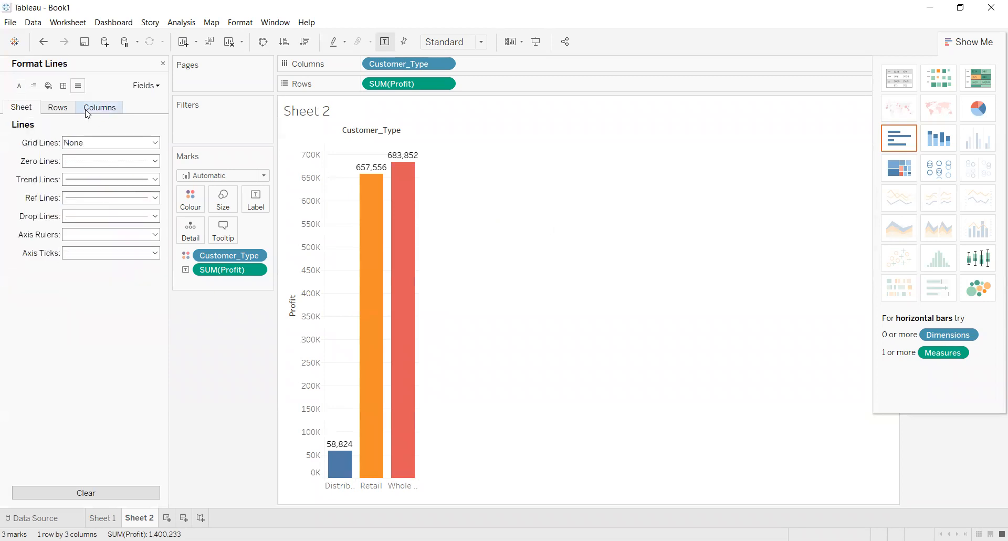
{"action": "left_click", "coordinate": [95, 143]}
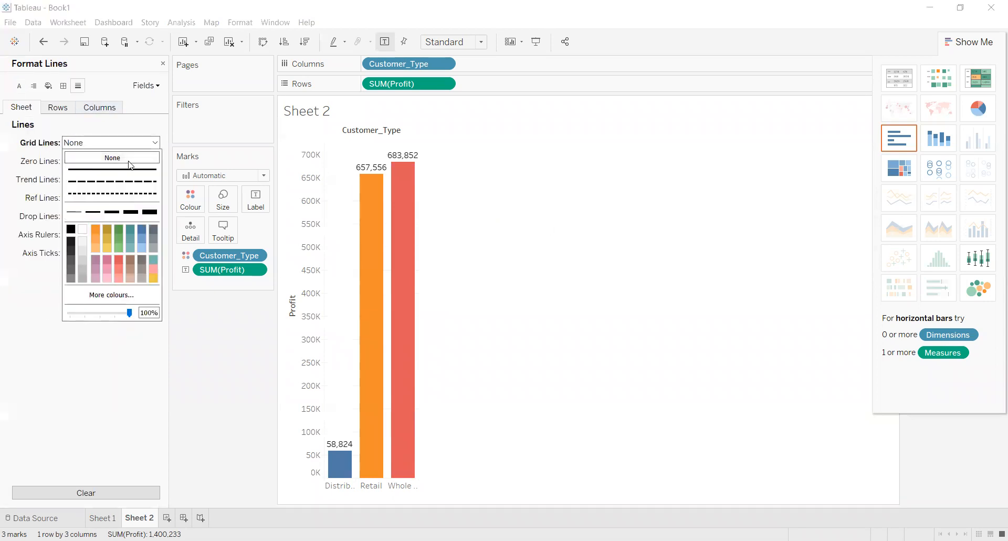
{"action": "left_click", "coordinate": [281, 188]}
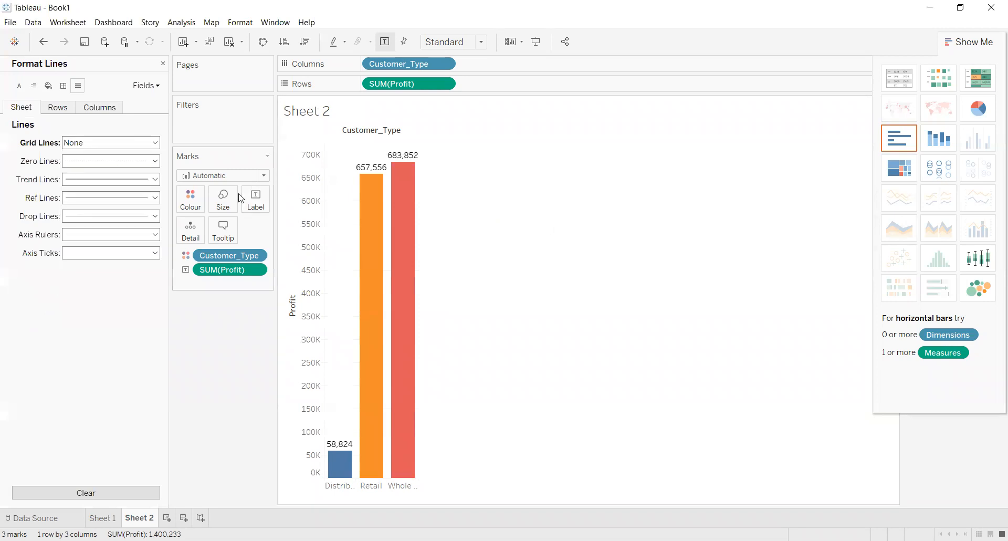
{"action": "left_click", "coordinate": [252, 198]}
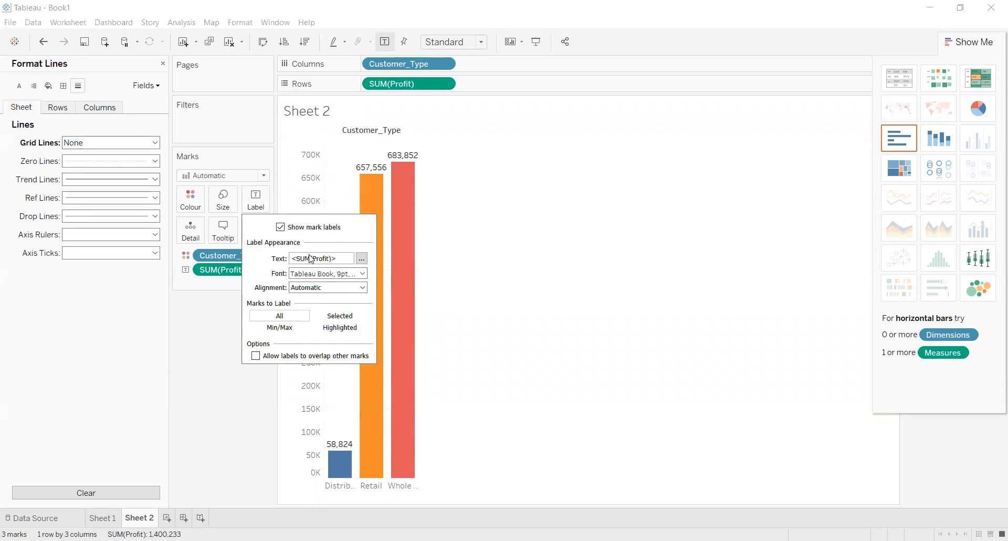
{"action": "left_click", "coordinate": [362, 258]}
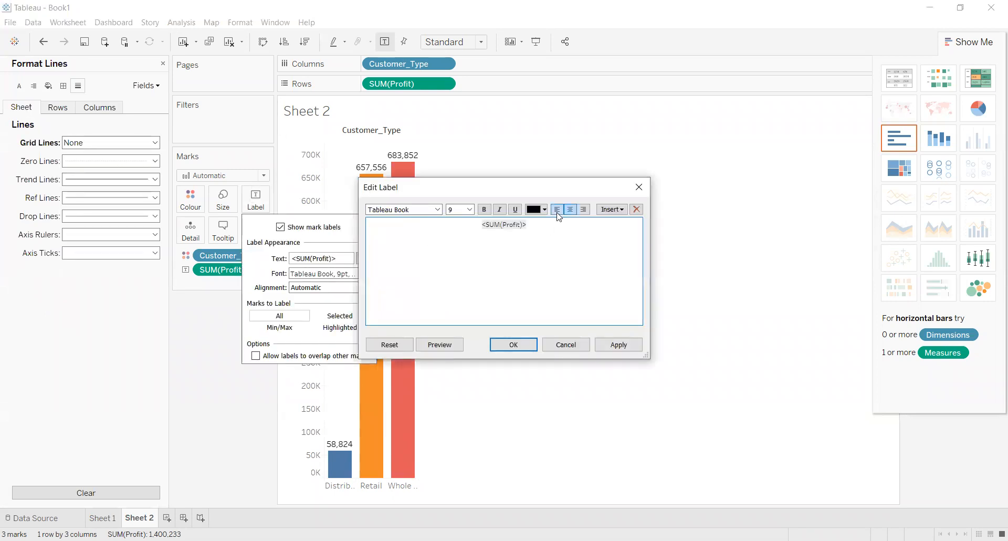
{"action": "left_click", "coordinate": [470, 213]}
{"action": "left_click", "coordinate": [458, 255]}
{"action": "left_click", "coordinate": [435, 210]}
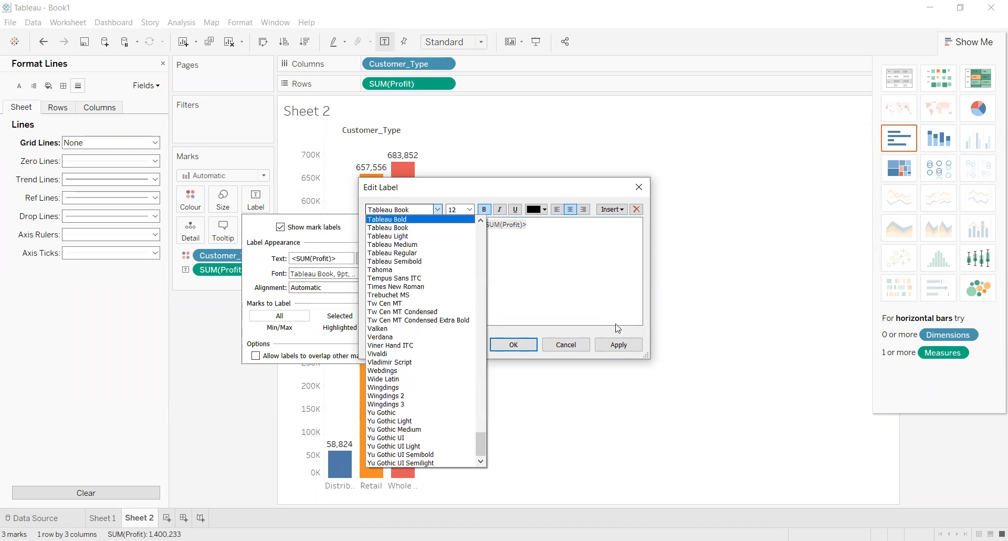
{"action": "left_click", "coordinate": [579, 345]}
Set the worksheet's default font size to 12 pt in the font formatting of the profit chart.
{"action": "right_click", "coordinate": [337, 160]}
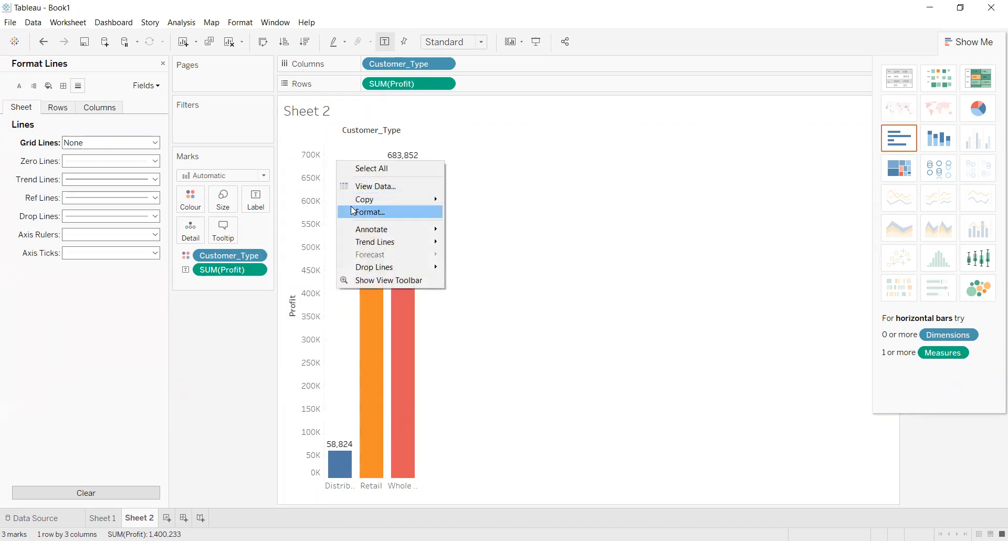
{"action": "left_click", "coordinate": [353, 211]}
{"action": "left_click", "coordinate": [99, 147]}
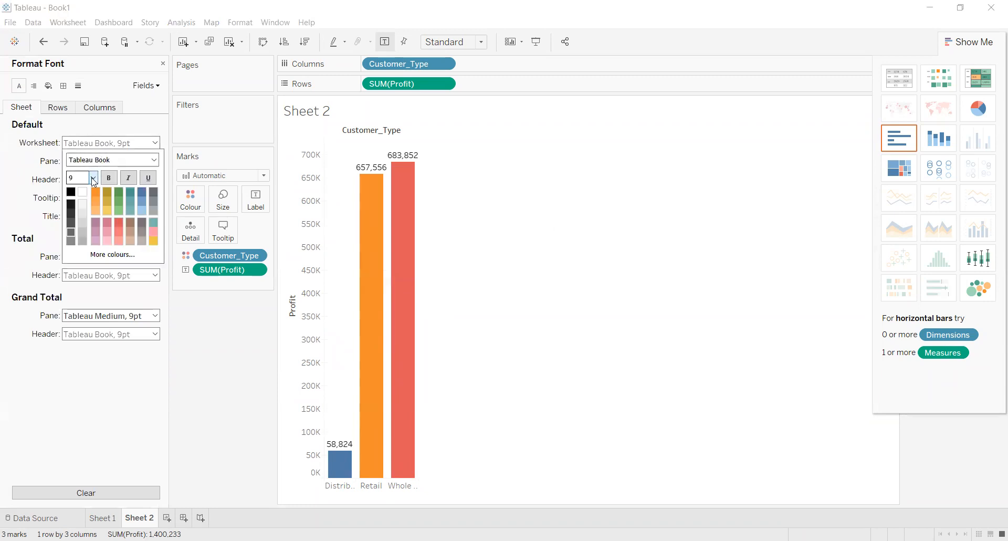
{"action": "left_click", "coordinate": [93, 179]}
{"action": "left_click", "coordinate": [84, 213]}
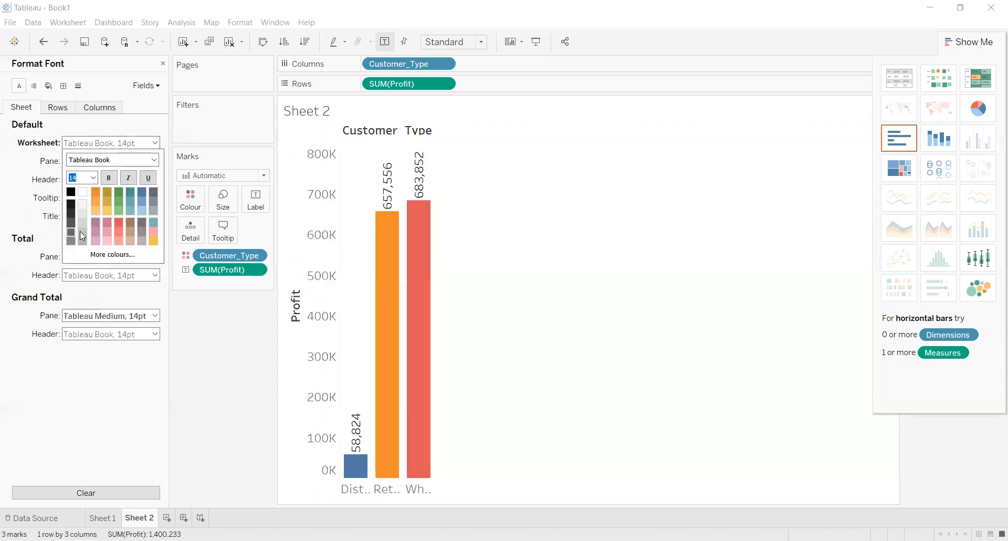
{"action": "left_click", "coordinate": [92, 181]}
{"action": "left_click", "coordinate": [93, 179]}
{"action": "left_click", "coordinate": [84, 206]}
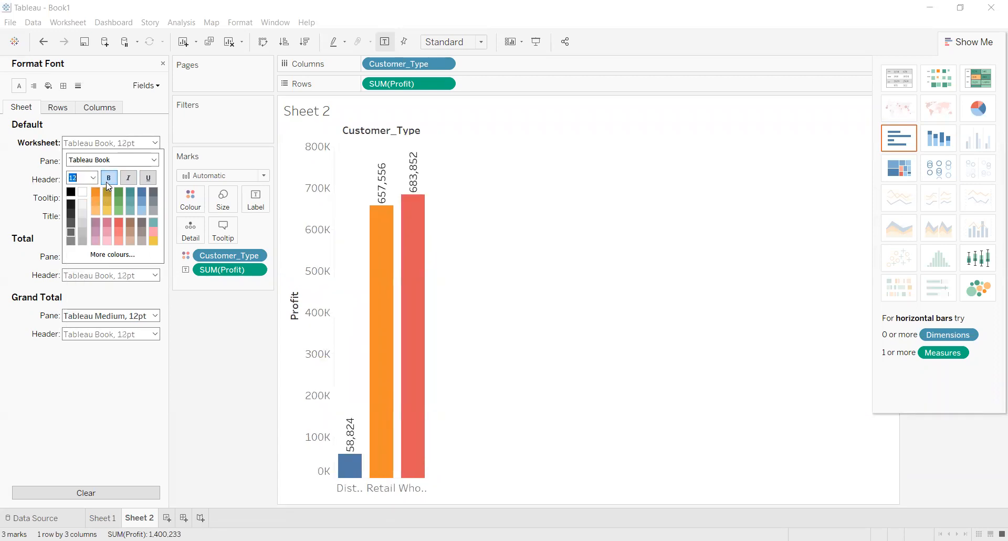
Make the worksheet's default font bold.
{"action": "left_click", "coordinate": [109, 179]}
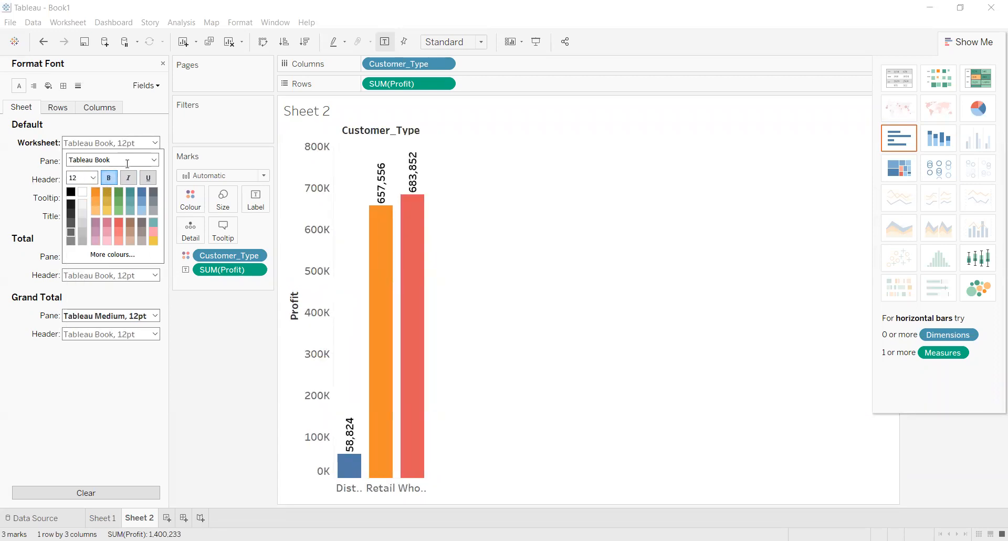
{"action": "left_click", "coordinate": [134, 155]}
{"action": "left_click", "coordinate": [133, 143]}
{"action": "left_click", "coordinate": [133, 143]}
{"action": "left_click", "coordinate": [113, 181]}
{"action": "left_click", "coordinate": [471, 248]}
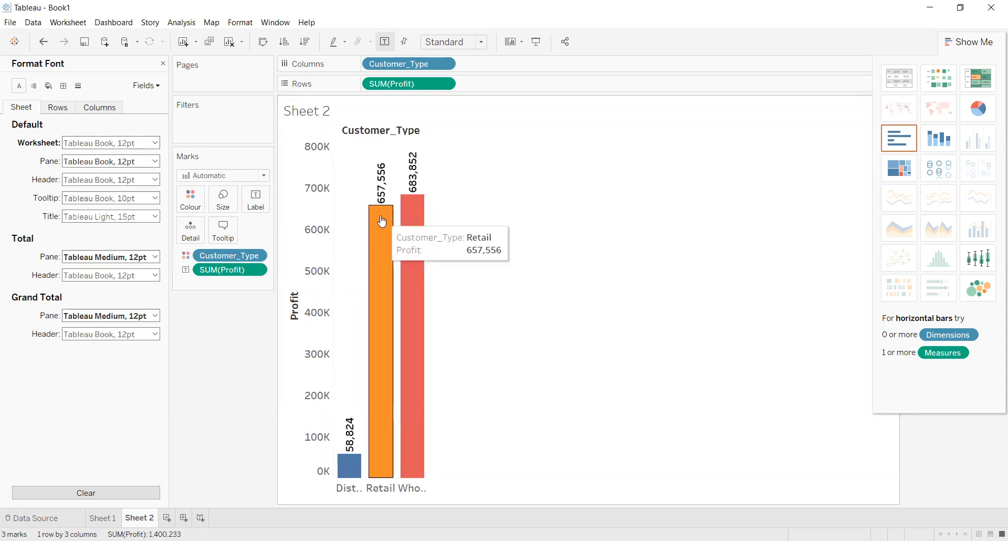
Assign the Tableau Classic 10 colour palette to the Customer_Type bars and apply it.
{"action": "right_click", "coordinate": [403, 212]}
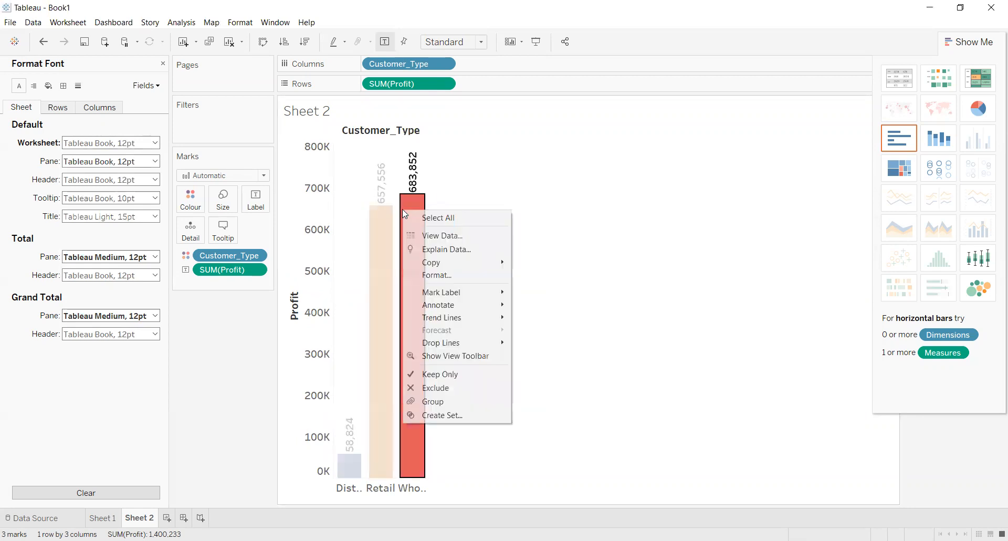
{"action": "left_click", "coordinate": [202, 207]}
{"action": "left_click", "coordinate": [203, 207]}
{"action": "left_click", "coordinate": [234, 241]}
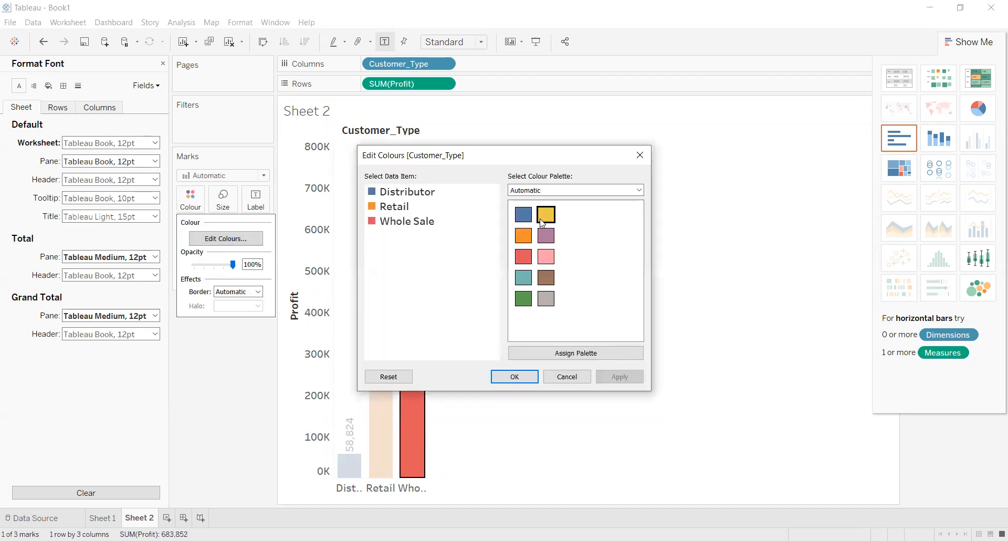
{"action": "left_click", "coordinate": [617, 190]}
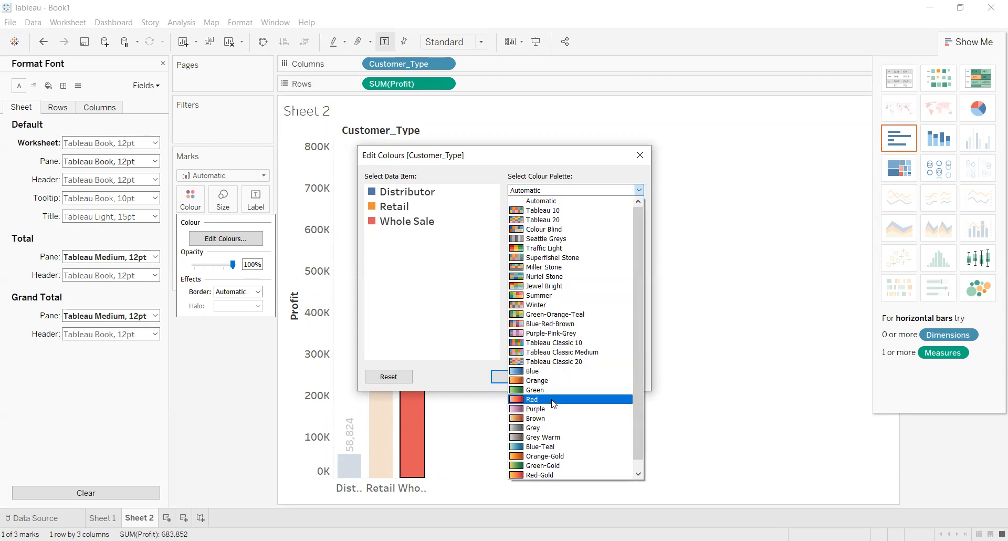
{"action": "left_click", "coordinate": [544, 459]}
{"action": "left_click", "coordinate": [597, 214]}
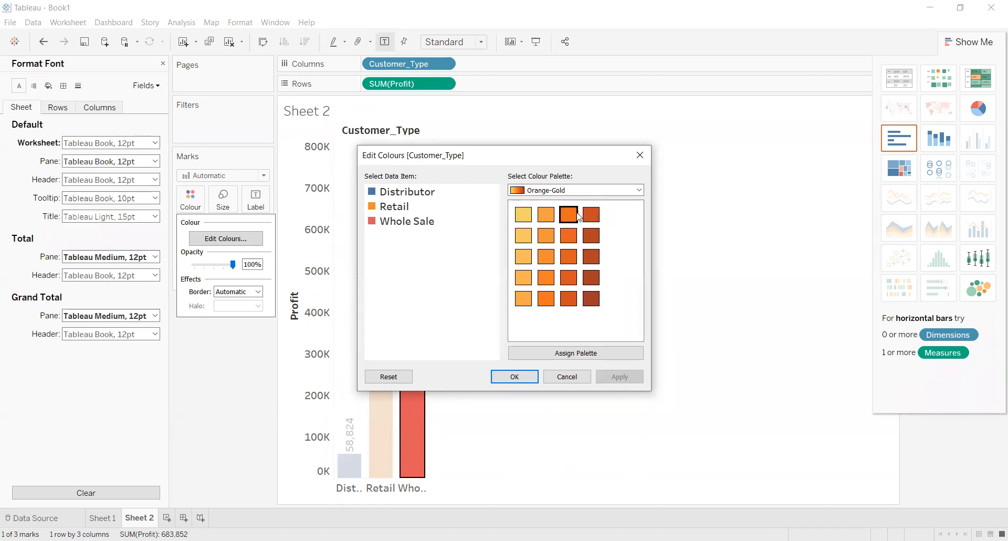
{"action": "left_click", "coordinate": [590, 194]}
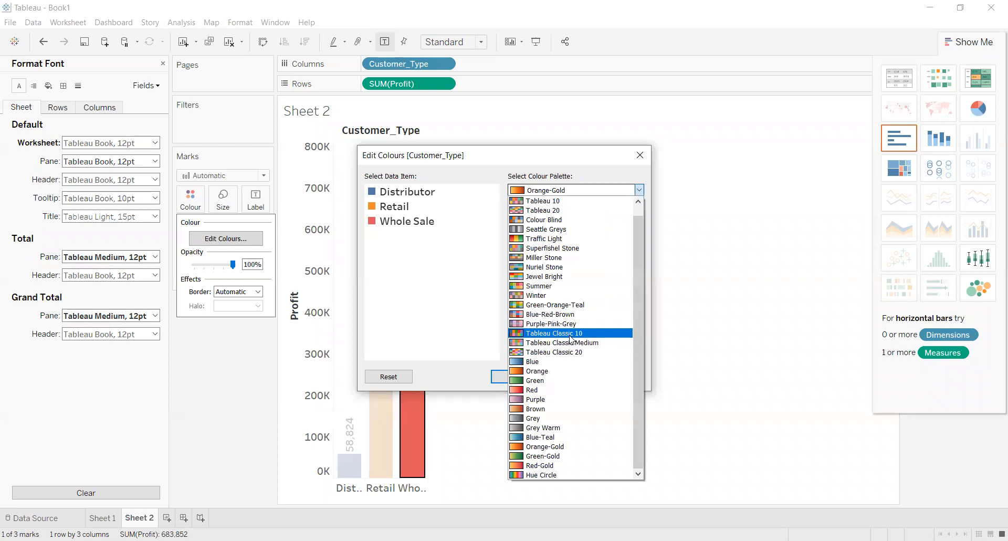
{"action": "left_click", "coordinate": [569, 334]}
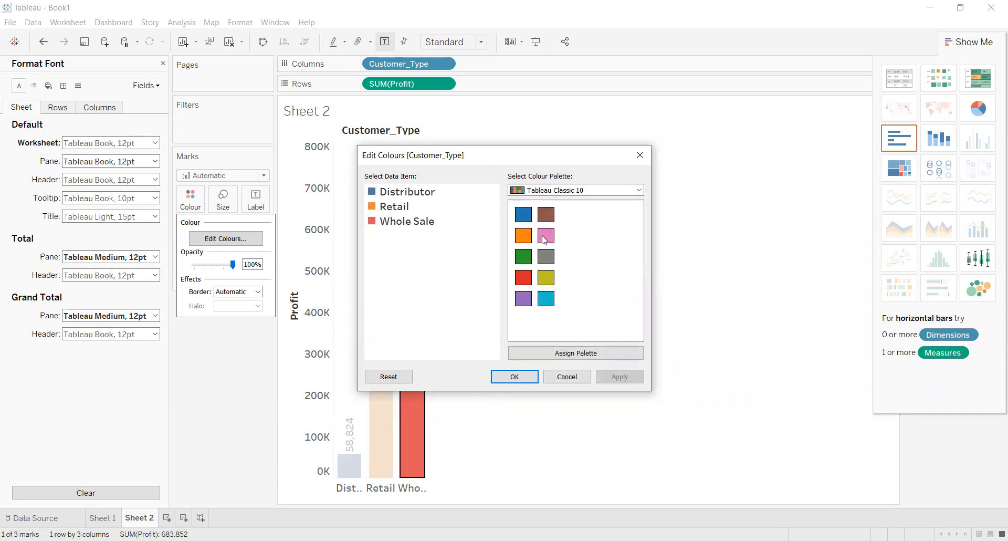
{"action": "left_click", "coordinate": [577, 355]}
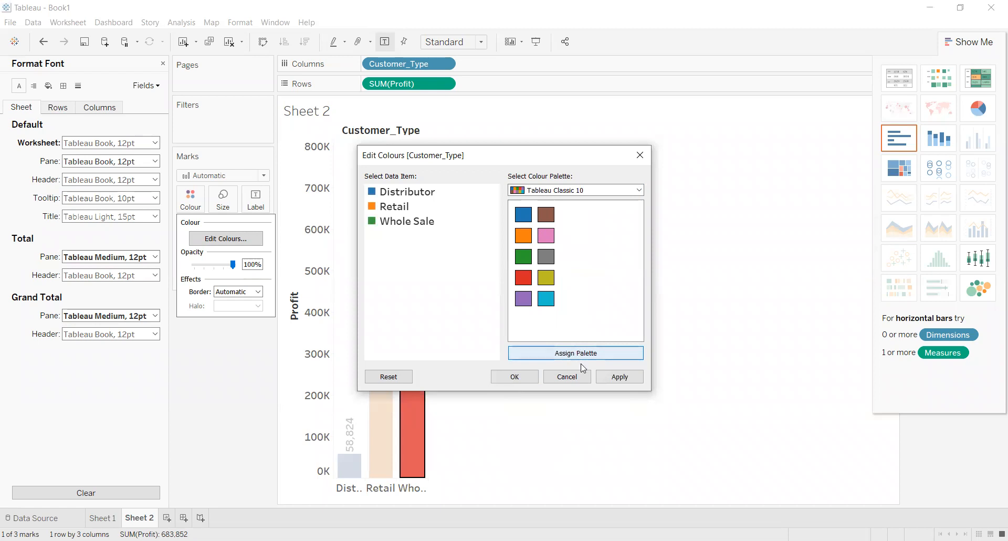
{"action": "left_click", "coordinate": [614, 377]}
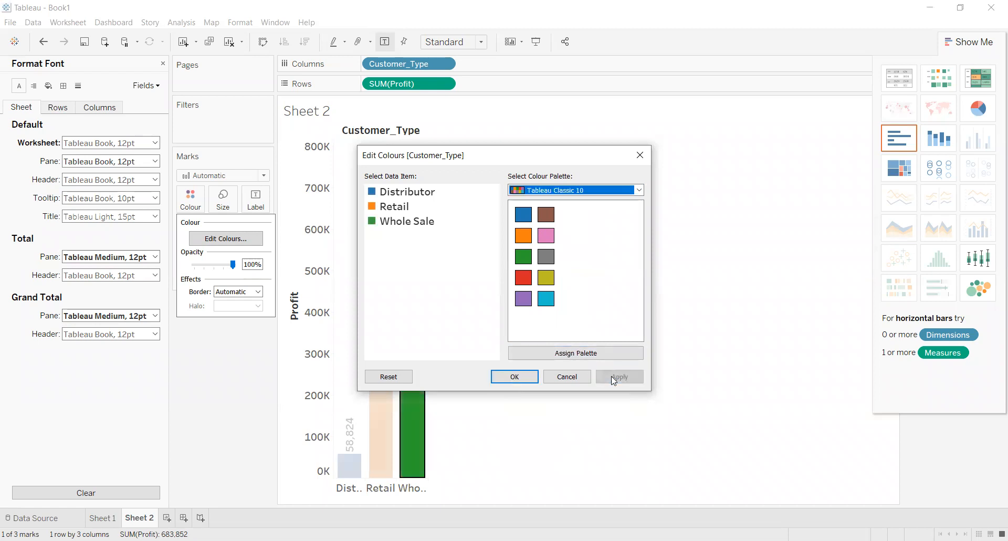
{"action": "left_click", "coordinate": [535, 377]}
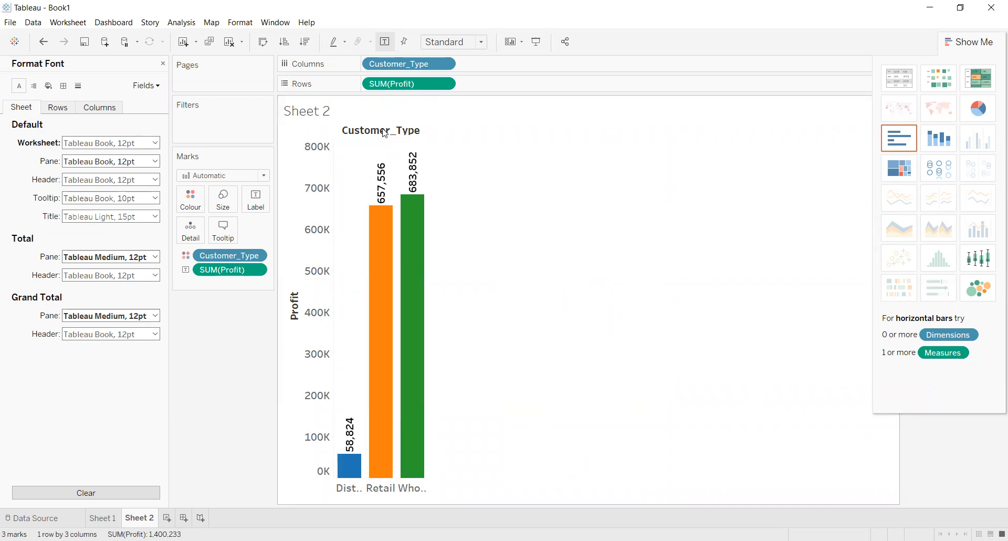
Hide the header of the Profit axis.
{"action": "right_click", "coordinate": [292, 300]}
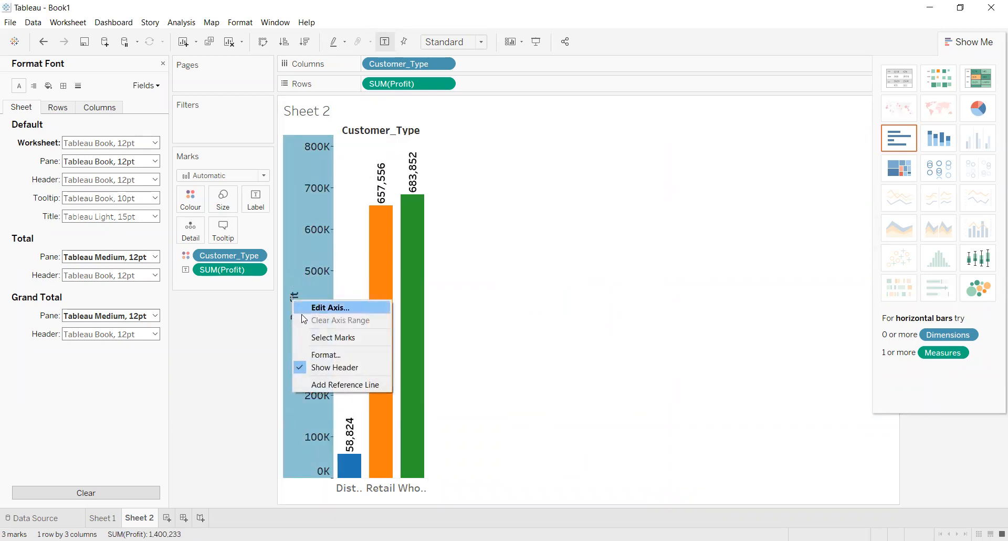
{"action": "left_click", "coordinate": [319, 368]}
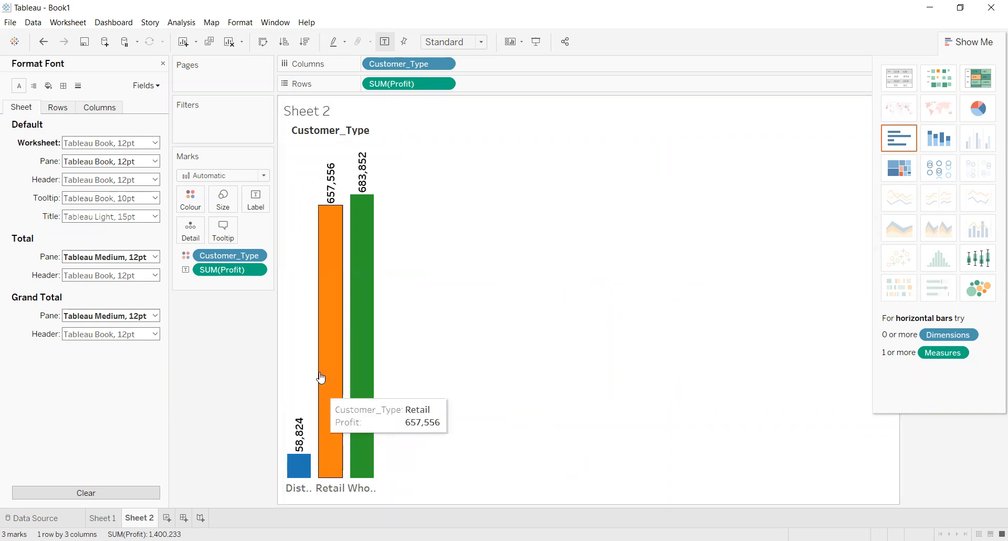
{"action": "right_click", "coordinate": [339, 119]}
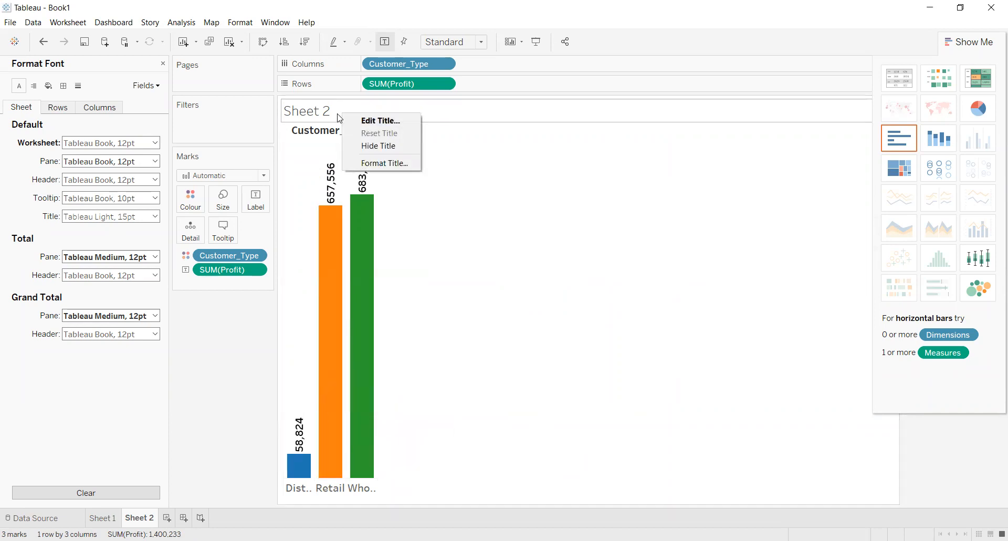
{"action": "left_click", "coordinate": [379, 120]}
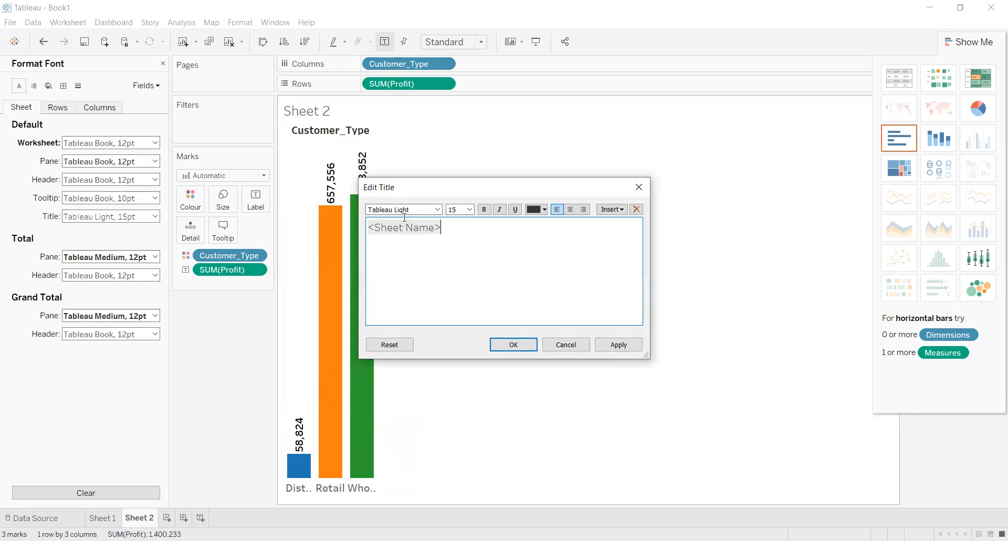
{"action": "double_click", "coordinate": [433, 227]}
{"action": "left_click", "coordinate": [587, 344]}
Hide the sheet's title and rename the worksheet "Customer by P".
{"action": "right_click", "coordinate": [309, 108]}
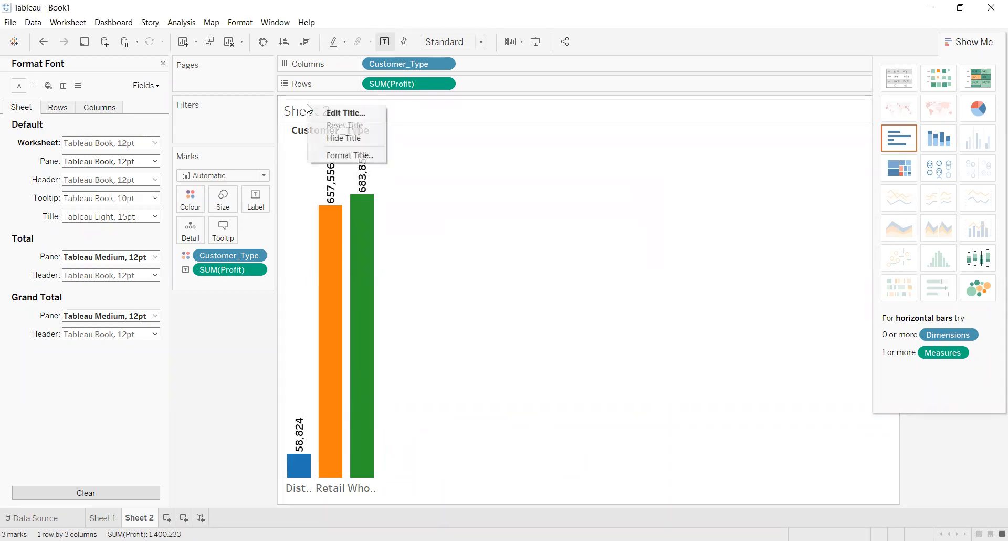
{"action": "left_click", "coordinate": [340, 138]}
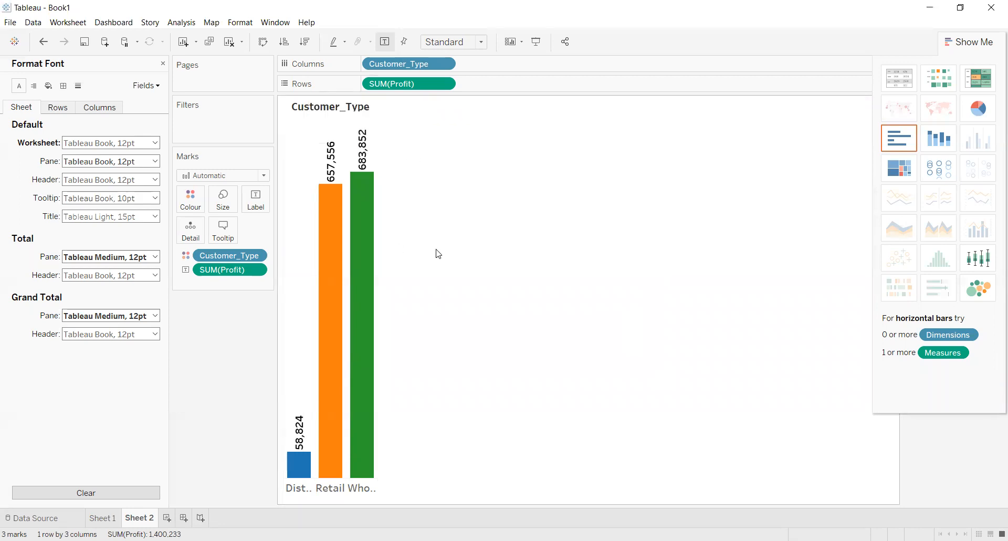
{"action": "double_click", "coordinate": [141, 518]}
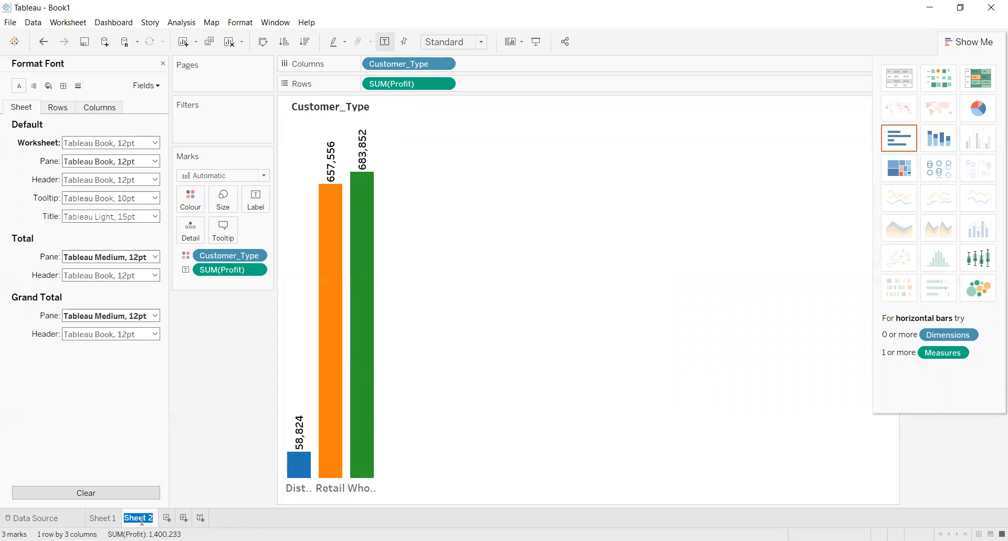
{"action": "type", "text": "customer by P"}
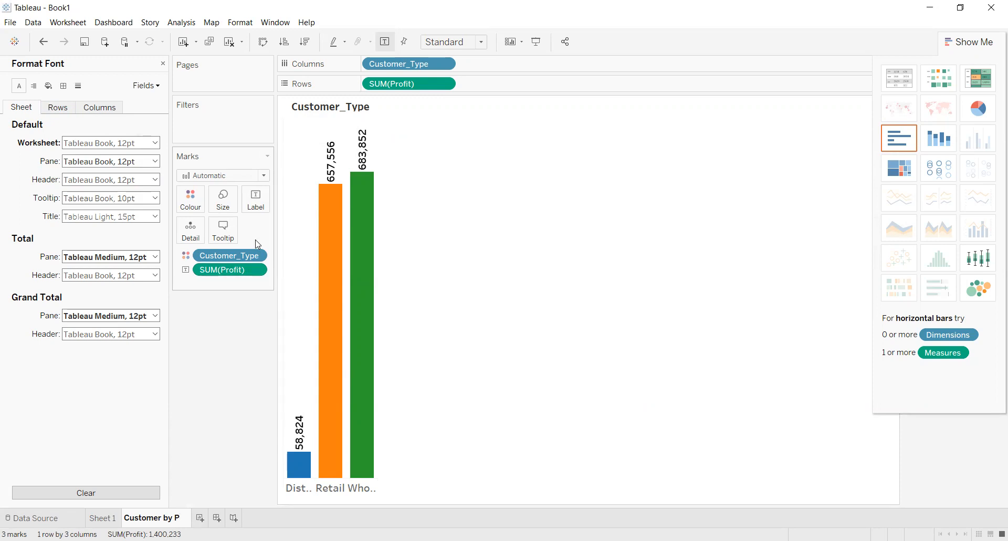
Open the options of the SUM(Profit) field used as the bar label.
{"action": "left_click", "coordinate": [257, 269]}
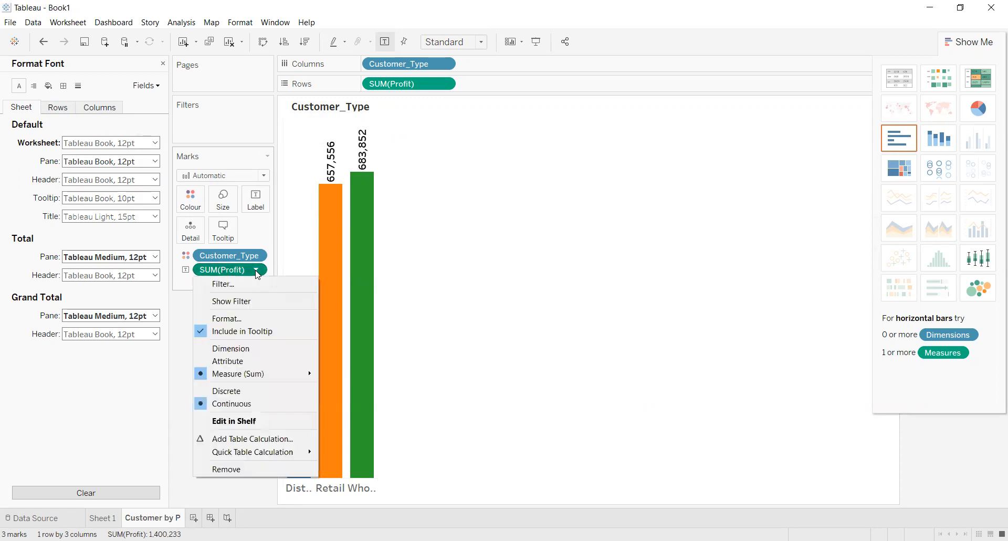
Open the formatting options for the SUM(Profit) field used as the bar label.
{"action": "left_click", "coordinate": [236, 318]}
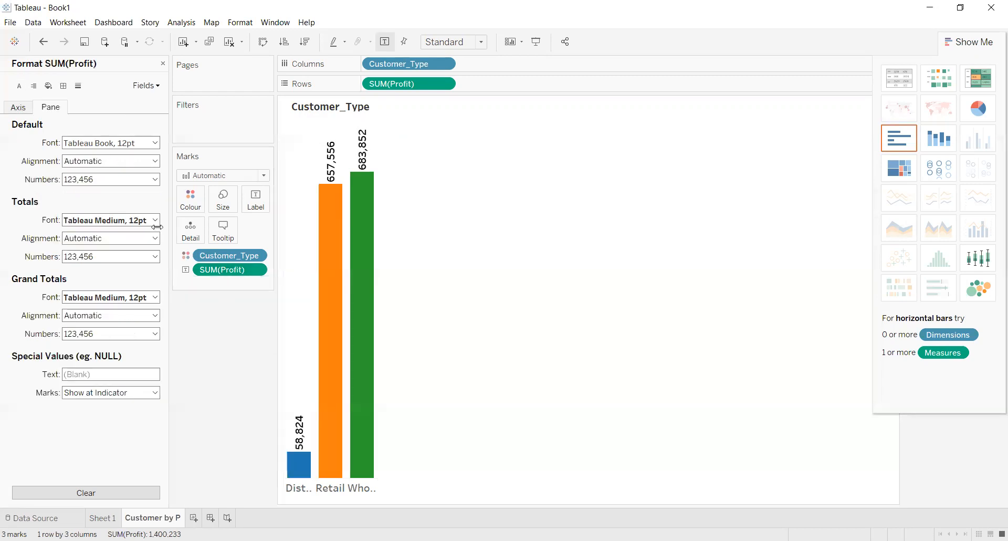
{"action": "left_click", "coordinate": [133, 180]}
{"action": "left_click", "coordinate": [133, 182]}
{"action": "left_click_drag", "start_coordinate": [565, 136], "coordinate": [566, 146]}
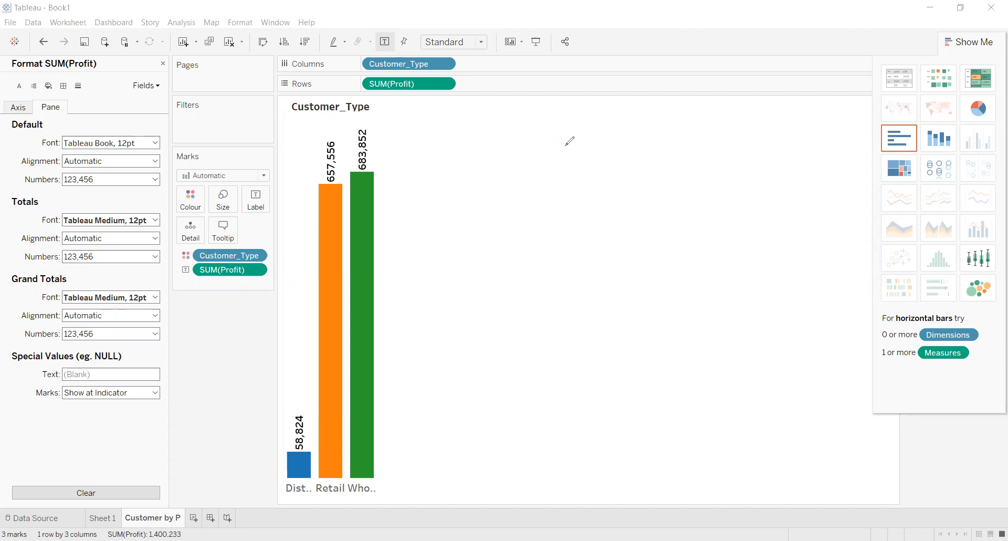
{"action": "mouse_move", "coordinate": [559, 139]}
{"action": "left_mouse_down"}
{"action": "mouse_move", "coordinate": [580, 152]}
{"action": "mouse_move", "coordinate": [593, 133]}
{"action": "mouse_move", "coordinate": [593, 150]}
{"action": "left_mouse_up"}
{"action": "left_click_drag", "start_coordinate": [609, 118], "coordinate": [614, 150]}
{"action": "mouse_move", "coordinate": [612, 136]}
{"action": "left_mouse_down"}
{"action": "mouse_move", "coordinate": [656, 140]}
{"action": "mouse_move", "coordinate": [665, 129]}
{"action": "left_mouse_up"}
{"action": "mouse_move", "coordinate": [692, 115]}
{"action": "left_mouse_down"}
{"action": "mouse_move", "coordinate": [693, 128]}
{"action": "mouse_move", "coordinate": [710, 121]}
{"action": "mouse_move", "coordinate": [700, 163]}
{"action": "left_mouse_up"}
{"action": "left_click_drag", "start_coordinate": [769, 108], "coordinate": [778, 154]}
{"action": "mouse_move", "coordinate": [773, 73]}
{"action": "left_mouse_down"}
{"action": "mouse_move", "coordinate": [785, 108]}
{"action": "mouse_move", "coordinate": [803, 89]}
{"action": "mouse_move", "coordinate": [802, 134]}
{"action": "left_mouse_up"}
{"action": "left_click", "coordinate": [809, 116]}
{"action": "left_click_drag", "start_coordinate": [825, 83], "coordinate": [820, 119]}
{"action": "left_click_drag", "start_coordinate": [814, 105], "coordinate": [835, 96]}
{"action": "mouse_move", "coordinate": [586, 218]}
{"action": "left_mouse_down"}
{"action": "mouse_move", "coordinate": [592, 274]}
{"action": "mouse_move", "coordinate": [600, 224]}
{"action": "mouse_move", "coordinate": [628, 209]}
{"action": "left_mouse_up"}
{"action": "left_click_drag", "start_coordinate": [637, 176], "coordinate": [641, 241]}
{"action": "mouse_move", "coordinate": [645, 218]}
{"action": "left_mouse_down"}
{"action": "mouse_move", "coordinate": [656, 207]}
{"action": "mouse_move", "coordinate": [661, 215]}
{"action": "left_mouse_up"}
{"action": "mouse_move", "coordinate": [651, 209]}
{"action": "left_mouse_down"}
{"action": "mouse_move", "coordinate": [677, 203]}
{"action": "mouse_move", "coordinate": [703, 213]}
{"action": "mouse_move", "coordinate": [717, 262]}
{"action": "mouse_move", "coordinate": [709, 247]}
{"action": "left_mouse_up"}
{"action": "mouse_move", "coordinate": [756, 153]}
{"action": "left_mouse_down"}
{"action": "mouse_move", "coordinate": [785, 194]}
{"action": "mouse_move", "coordinate": [840, 152]}
{"action": "left_mouse_up"}
{"action": "left_click", "coordinate": [784, 181]}
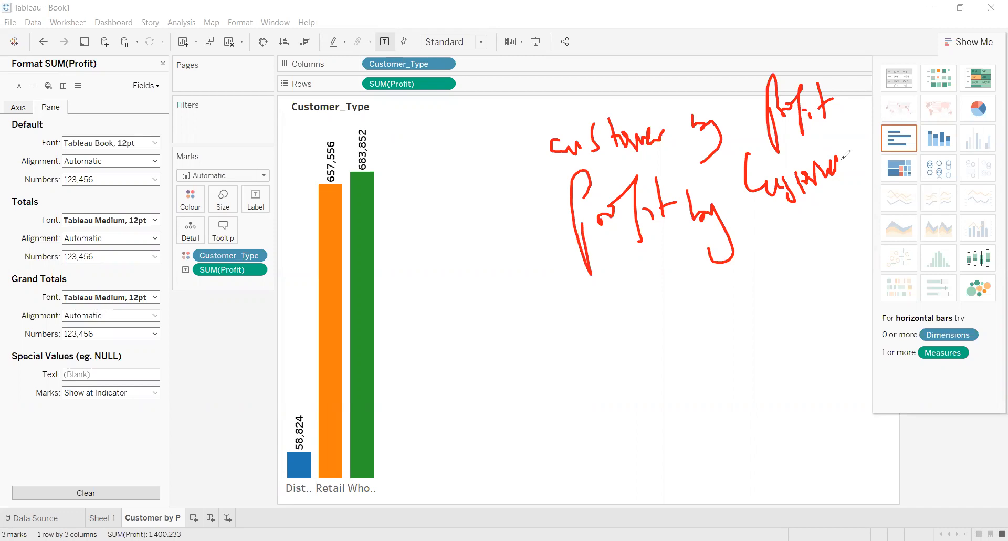
{"action": "mouse_move", "coordinate": [608, 282]}
{"action": "left_mouse_down"}
{"action": "mouse_move", "coordinate": [664, 250]}
{"action": "mouse_move", "coordinate": [630, 257]}
{"action": "left_mouse_up"}
{"action": "mouse_move", "coordinate": [627, 291]}
{"action": "left_mouse_down"}
{"action": "mouse_move", "coordinate": [639, 288]}
{"action": "mouse_move", "coordinate": [640, 319]}
{"action": "mouse_move", "coordinate": [646, 297]}
{"action": "mouse_move", "coordinate": [681, 279]}
{"action": "left_mouse_up"}
{"action": "mouse_move", "coordinate": [788, 220]}
{"action": "left_mouse_down"}
{"action": "mouse_move", "coordinate": [798, 238]}
{"action": "mouse_move", "coordinate": [833, 218]}
{"action": "left_mouse_up"}
{"action": "left_click", "coordinate": [822, 214]}
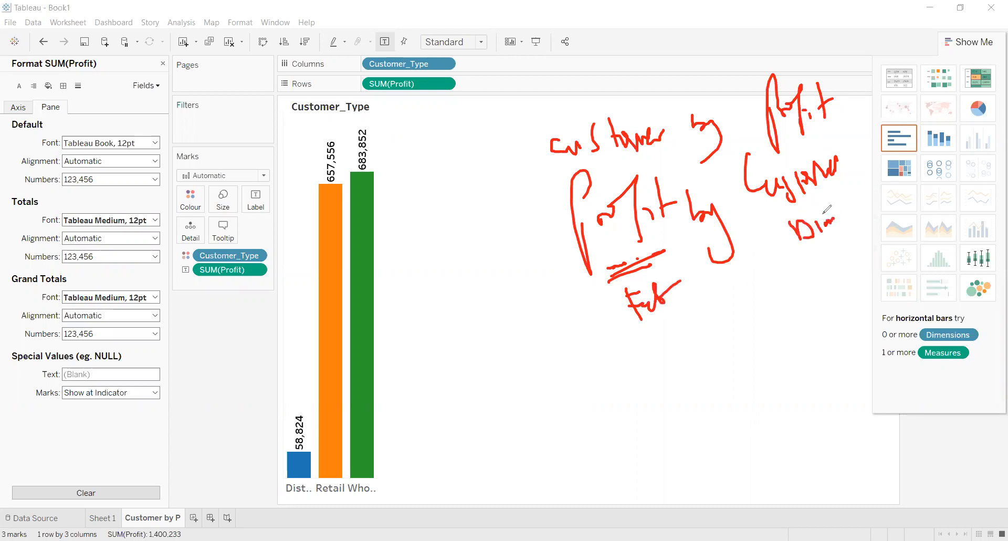
{"action": "mouse_move", "coordinate": [628, 387]}
{"action": "left_mouse_down"}
{"action": "mouse_move", "coordinate": [656, 386]}
{"action": "mouse_move", "coordinate": [670, 417]}
{"action": "mouse_move", "coordinate": [682, 382]}
{"action": "mouse_move", "coordinate": [712, 369]}
{"action": "mouse_move", "coordinate": [727, 394]}
{"action": "left_mouse_up"}
{"action": "mouse_move", "coordinate": [751, 304]}
{"action": "left_mouse_down"}
{"action": "mouse_move", "coordinate": [760, 337]}
{"action": "mouse_move", "coordinate": [804, 315]}
{"action": "mouse_move", "coordinate": [808, 329]}
{"action": "left_mouse_up"}
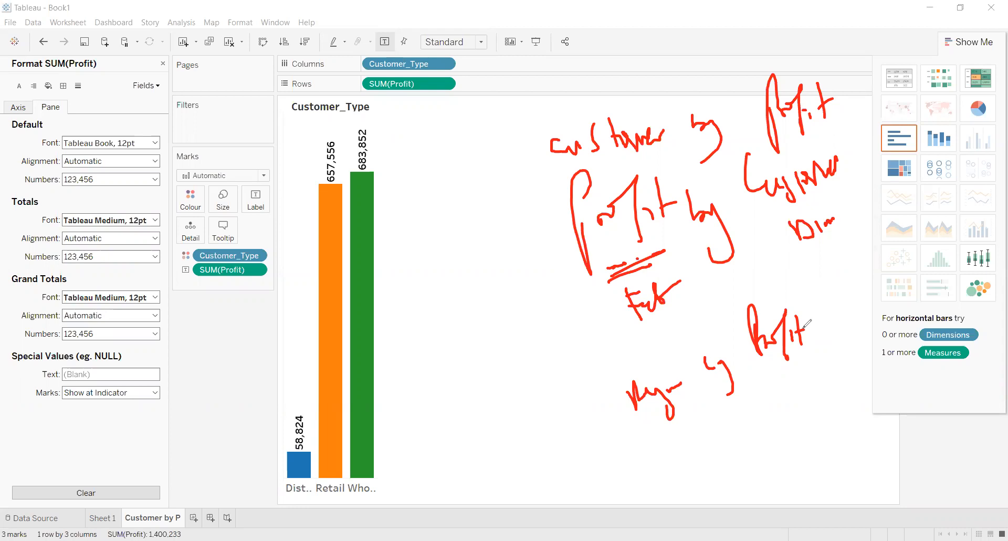
{"action": "left_click_drag", "start_coordinate": [553, 237], "coordinate": [553, 253]}
{"action": "mouse_move", "coordinate": [544, 241]}
{"action": "left_mouse_down"}
{"action": "mouse_move", "coordinate": [559, 252]}
{"action": "mouse_move", "coordinate": [547, 242]}
{"action": "left_mouse_up"}
{"action": "left_click_drag", "start_coordinate": [623, 248], "coordinate": [636, 240]}
{"action": "left_click_drag", "start_coordinate": [786, 195], "coordinate": [808, 203]}
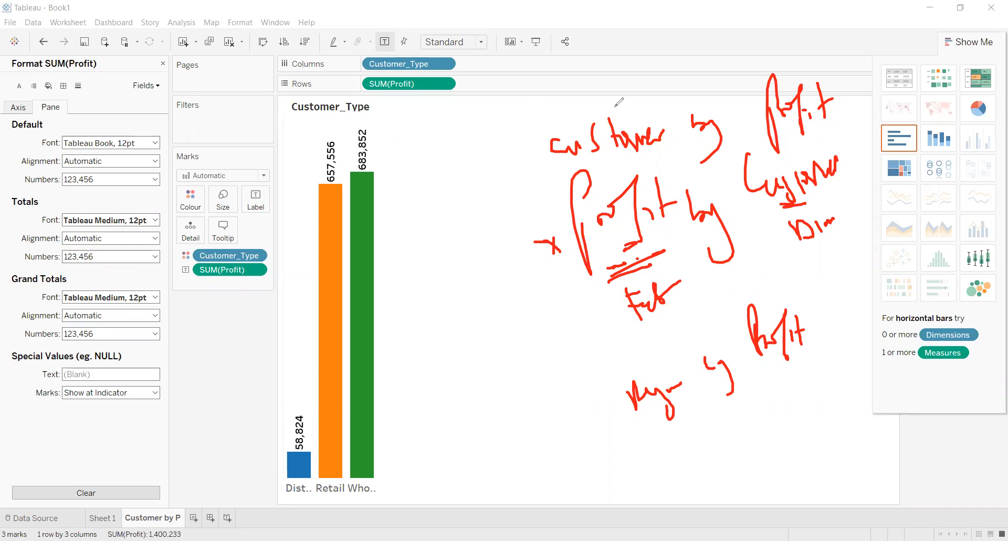
{"action": "mouse_move", "coordinate": [603, 226]}
{"action": "left_mouse_down"}
{"action": "mouse_move", "coordinate": [531, 259]}
{"action": "mouse_move", "coordinate": [739, 179]}
{"action": "mouse_move", "coordinate": [579, 255]}
{"action": "mouse_move", "coordinate": [546, 243]}
{"action": "mouse_move", "coordinate": [812, 166]}
{"action": "mouse_move", "coordinate": [790, 208]}
{"action": "mouse_move", "coordinate": [805, 231]}
{"action": "mouse_move", "coordinate": [716, 378]}
{"action": "mouse_move", "coordinate": [707, 361]}
{"action": "mouse_move", "coordinate": [839, 325]}
{"action": "mouse_move", "coordinate": [800, 332]}
{"action": "left_mouse_up"}
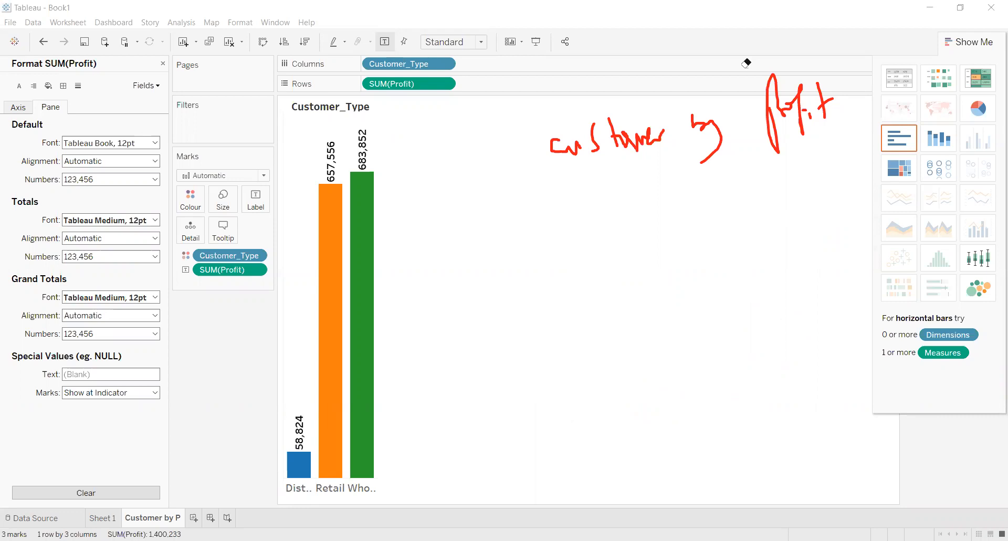
{"action": "mouse_move", "coordinate": [536, 214]}
{"action": "left_mouse_down"}
{"action": "mouse_move", "coordinate": [531, 257]}
{"action": "mouse_move", "coordinate": [562, 217]}
{"action": "mouse_move", "coordinate": [576, 235]}
{"action": "mouse_move", "coordinate": [621, 219]}
{"action": "mouse_move", "coordinate": [636, 191]}
{"action": "mouse_move", "coordinate": [656, 196]}
{"action": "mouse_move", "coordinate": [667, 183]}
{"action": "mouse_move", "coordinate": [706, 199]}
{"action": "mouse_move", "coordinate": [719, 197]}
{"action": "mouse_move", "coordinate": [698, 181]}
{"action": "mouse_move", "coordinate": [776, 187]}
{"action": "mouse_move", "coordinate": [795, 255]}
{"action": "mouse_move", "coordinate": [801, 173]}
{"action": "mouse_move", "coordinate": [817, 171]}
{"action": "left_mouse_up"}
{"action": "left_click_drag", "start_coordinate": [809, 124], "coordinate": [817, 181]}
{"action": "mouse_move", "coordinate": [821, 147]}
{"action": "left_mouse_down"}
{"action": "mouse_move", "coordinate": [837, 181]}
{"action": "mouse_move", "coordinate": [825, 161]}
{"action": "left_mouse_up"}
{"action": "mouse_move", "coordinate": [580, 303]}
{"action": "left_mouse_down"}
{"action": "mouse_move", "coordinate": [581, 286]}
{"action": "mouse_move", "coordinate": [595, 292]}
{"action": "mouse_move", "coordinate": [614, 257]}
{"action": "mouse_move", "coordinate": [639, 328]}
{"action": "left_mouse_up"}
{"action": "left_click_drag", "start_coordinate": [641, 275], "coordinate": [659, 320]}
{"action": "left_click_drag", "start_coordinate": [640, 294], "coordinate": [681, 274]}
{"action": "left_click", "coordinate": [701, 336]}
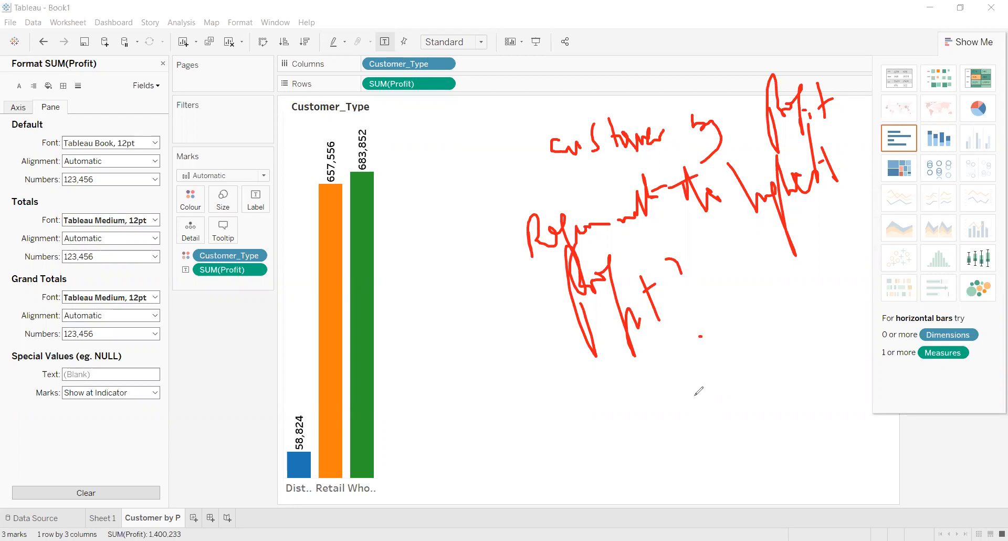
{"action": "left_click", "coordinate": [807, 9]}
{"action": "mouse_move", "coordinate": [552, 148]}
{"action": "left_mouse_down"}
{"action": "mouse_move", "coordinate": [490, 286]}
{"action": "mouse_move", "coordinate": [554, 342]}
{"action": "mouse_move", "coordinate": [747, 99]}
{"action": "mouse_move", "coordinate": [576, 196]}
{"action": "mouse_move", "coordinate": [654, 309]}
{"action": "mouse_move", "coordinate": [668, 128]}
{"action": "mouse_move", "coordinate": [827, 99]}
{"action": "mouse_move", "coordinate": [820, 175]}
{"action": "mouse_move", "coordinate": [684, 333]}
{"action": "mouse_move", "coordinate": [739, 116]}
{"action": "left_mouse_up"}
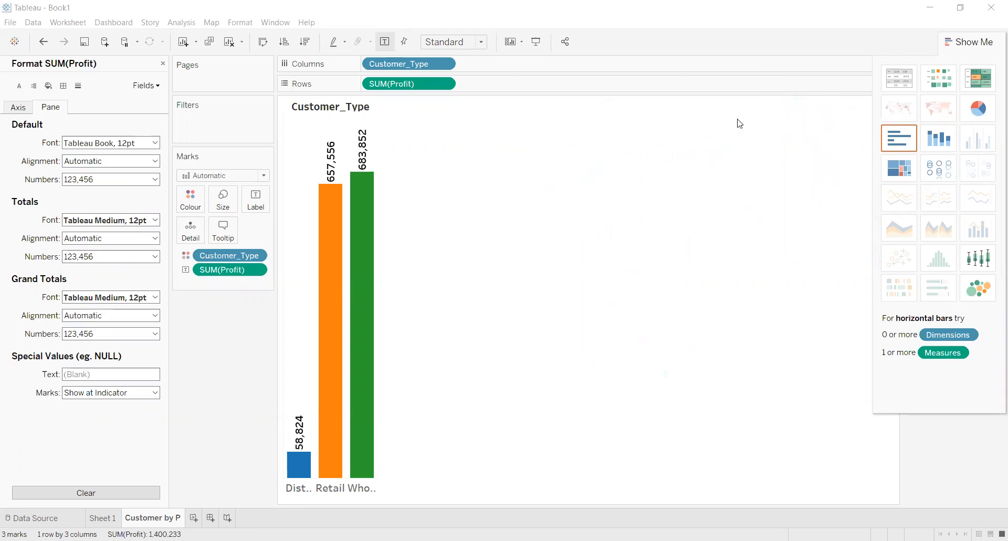
Rename the current worksheet as Profit by Customer.
{"action": "double_click", "coordinate": [150, 518]}
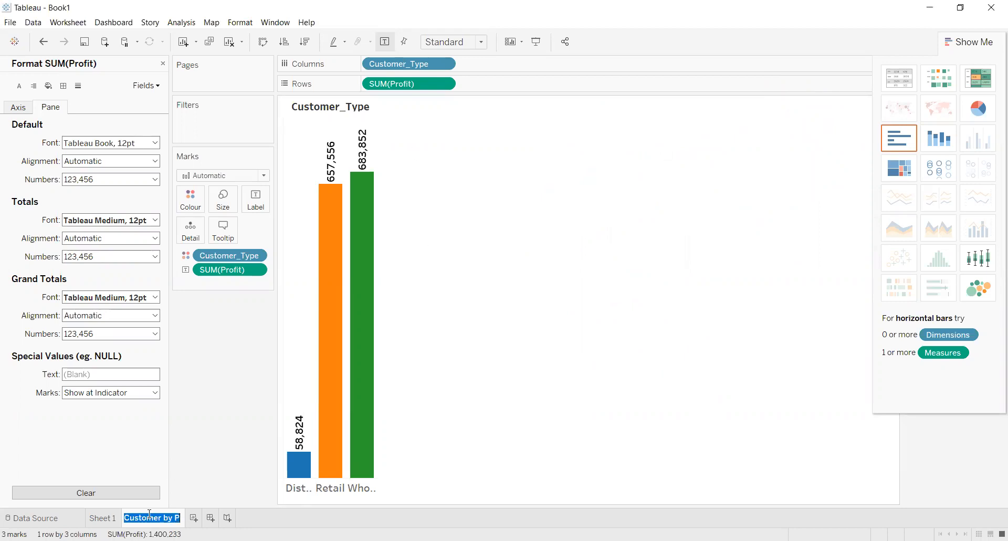
{"action": "left_click", "coordinate": [181, 520]}
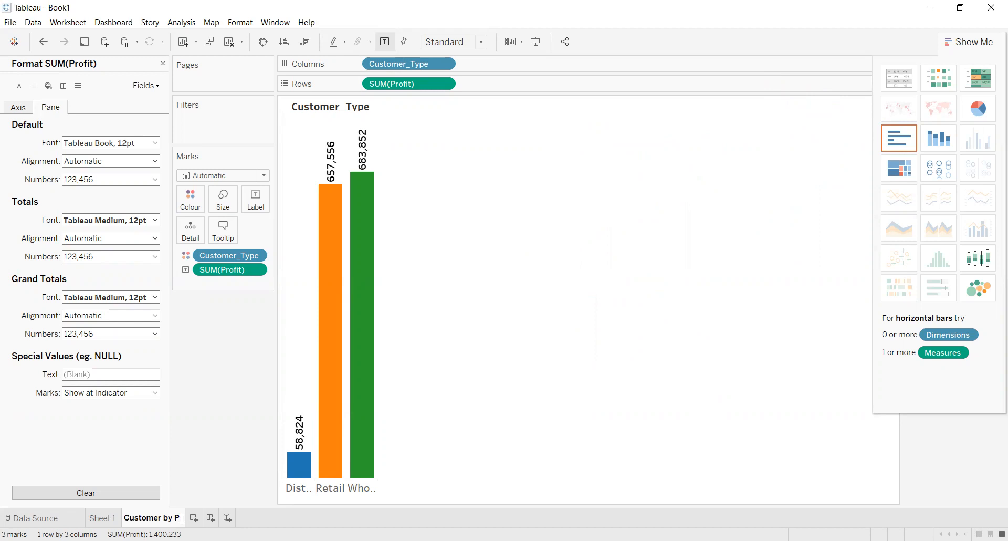
{"action": "key", "text": "ctrl+a"}
{"action": "type", "text": "Profu"}
{"action": "type", "text": "t by Customer"}
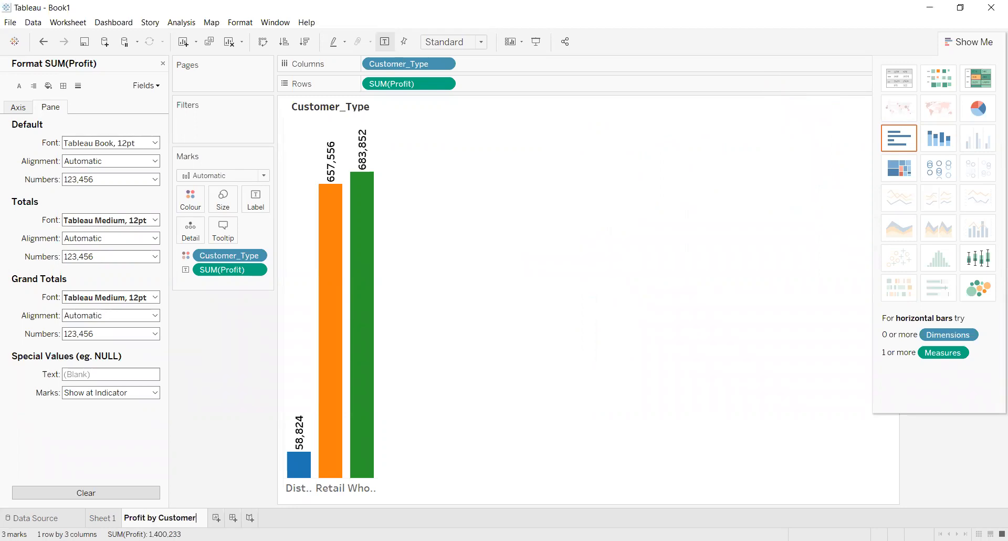
{"action": "key", "text": "Return"}
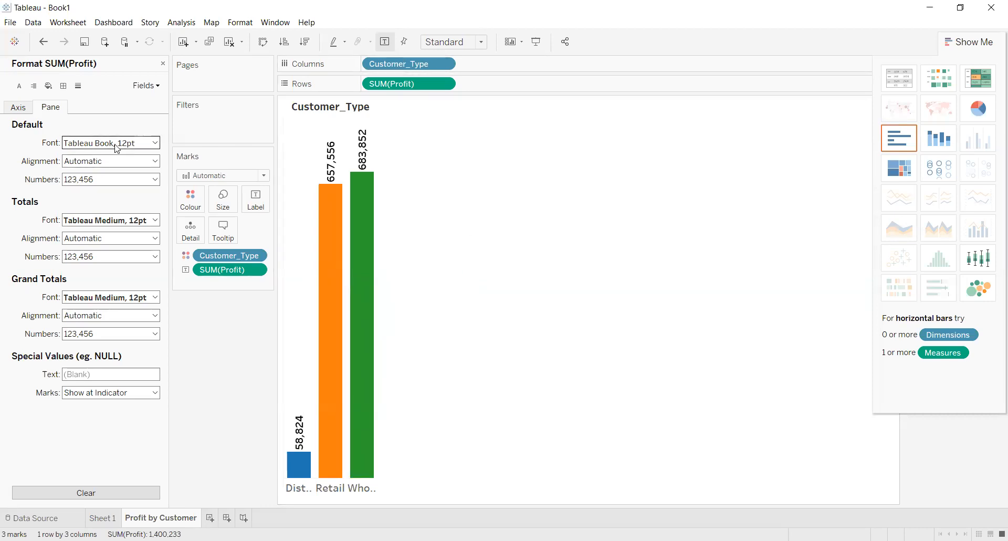
Try the Number (Custom) and Number (Standard) formats as the default number format of the profit labels.
{"action": "right_click", "coordinate": [332, 157]}
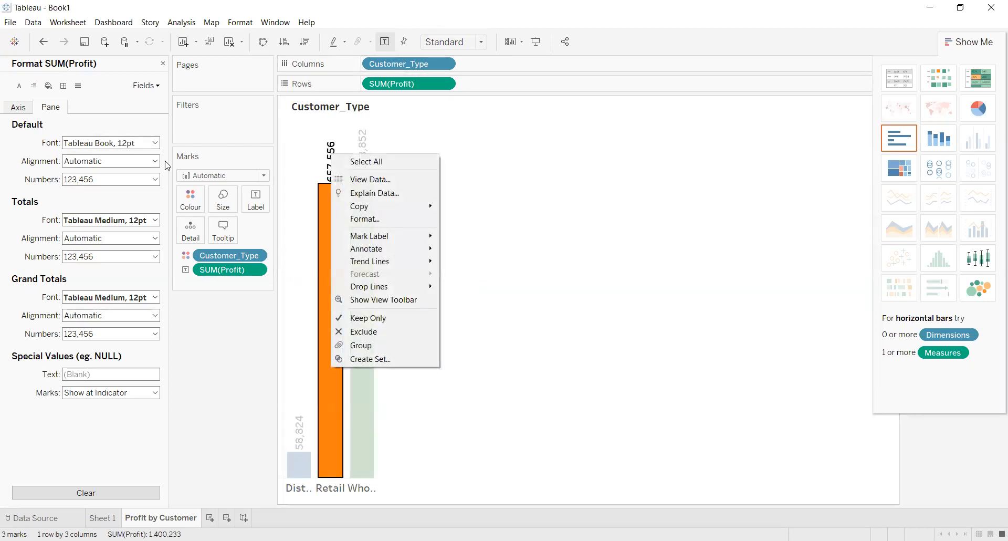
{"action": "left_click", "coordinate": [129, 180]}
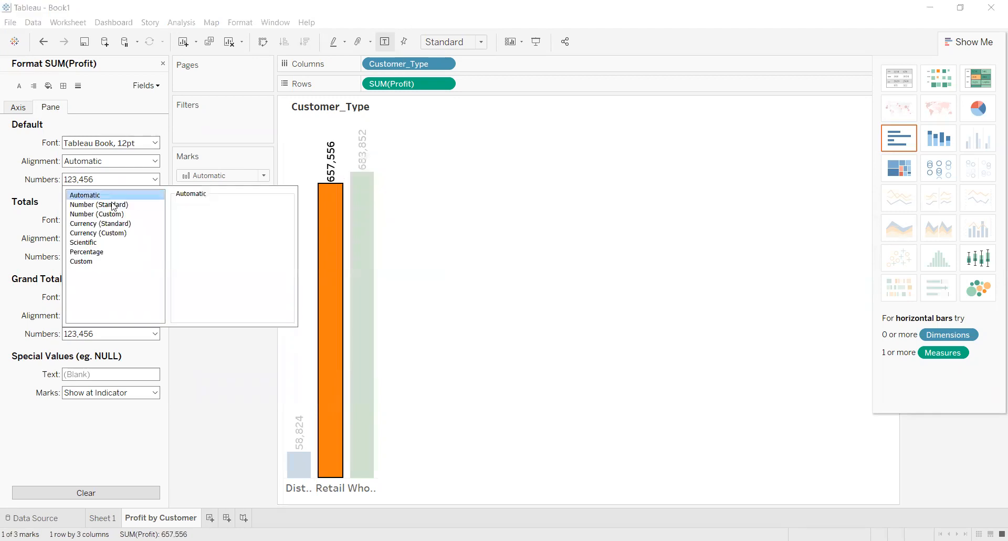
{"action": "left_click", "coordinate": [111, 214]}
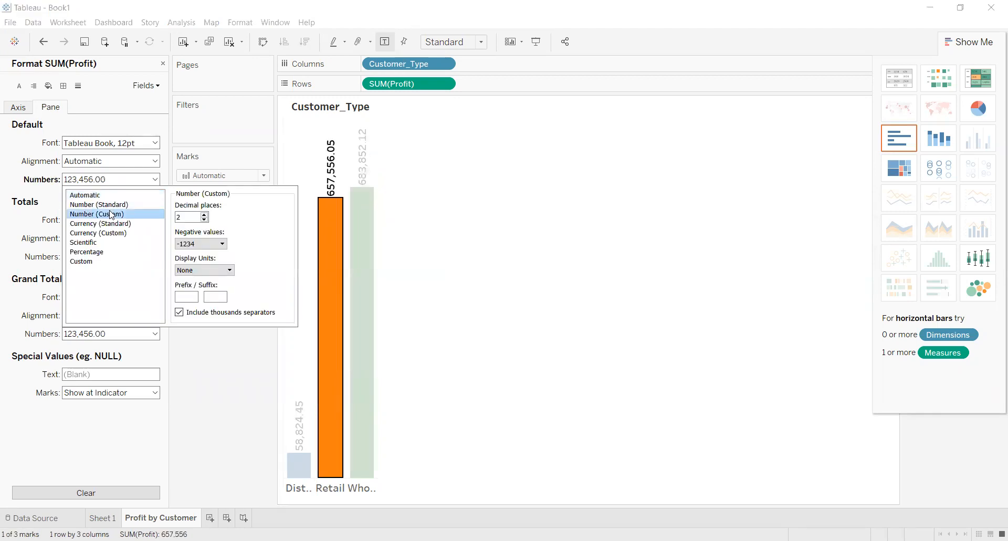
{"action": "left_click", "coordinate": [209, 246]}
{"action": "left_click", "coordinate": [147, 205]}
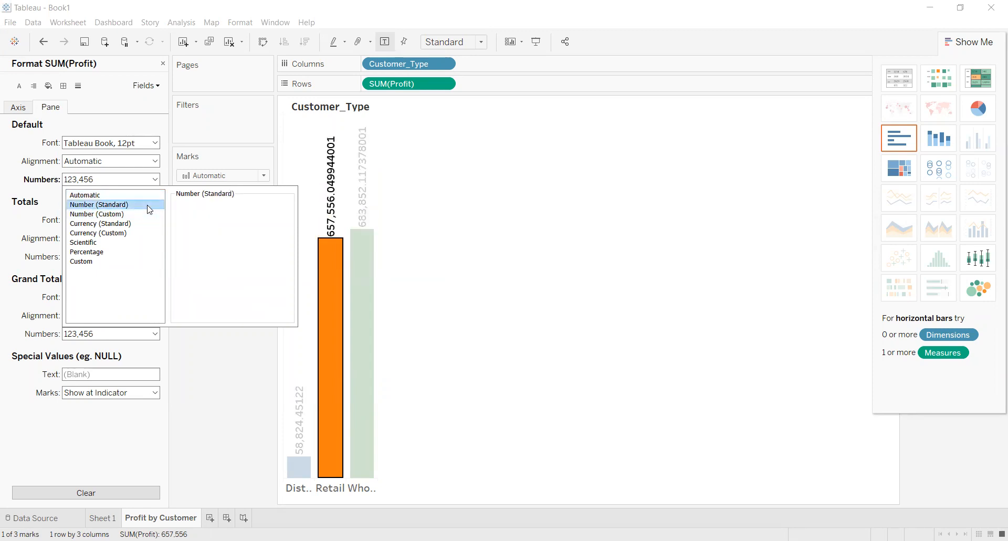
Format the profit labels as Currency (Standard) with the Hausa (Latin, Nigeria) locale.
{"action": "left_click", "coordinate": [135, 224]}
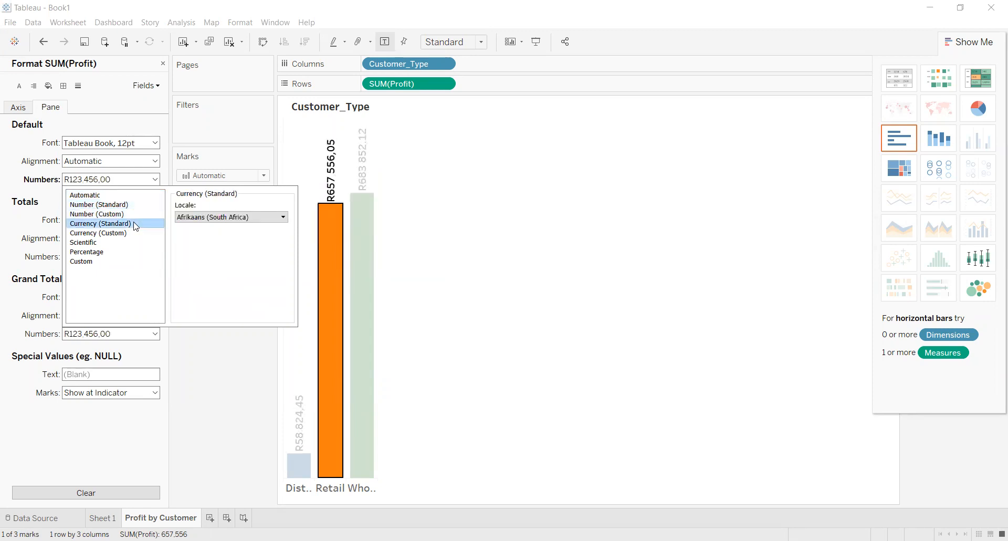
{"action": "left_click", "coordinate": [200, 218]}
{"action": "left_click_drag", "start_coordinate": [308, 256], "coordinate": [309, 357]}
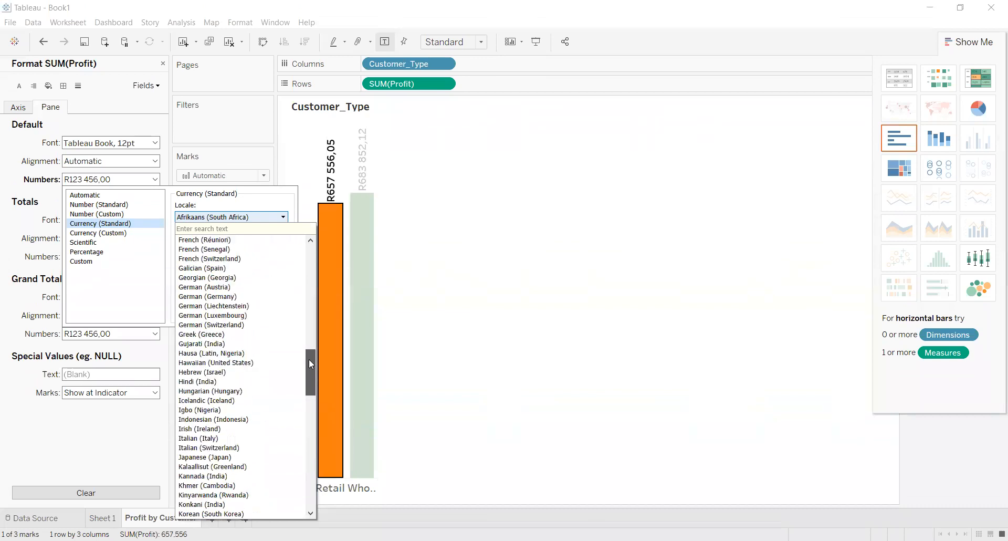
{"action": "left_click", "coordinate": [220, 353]}
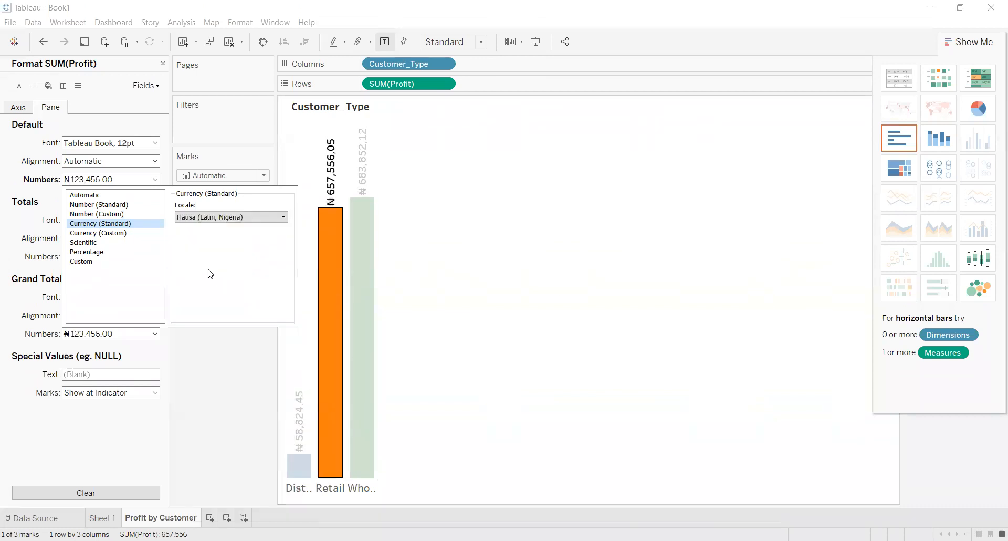
Switch the profit labels to Currency (Custom) with Thousands (K) display units and 0 decimal places.
{"action": "left_click", "coordinate": [122, 234]}
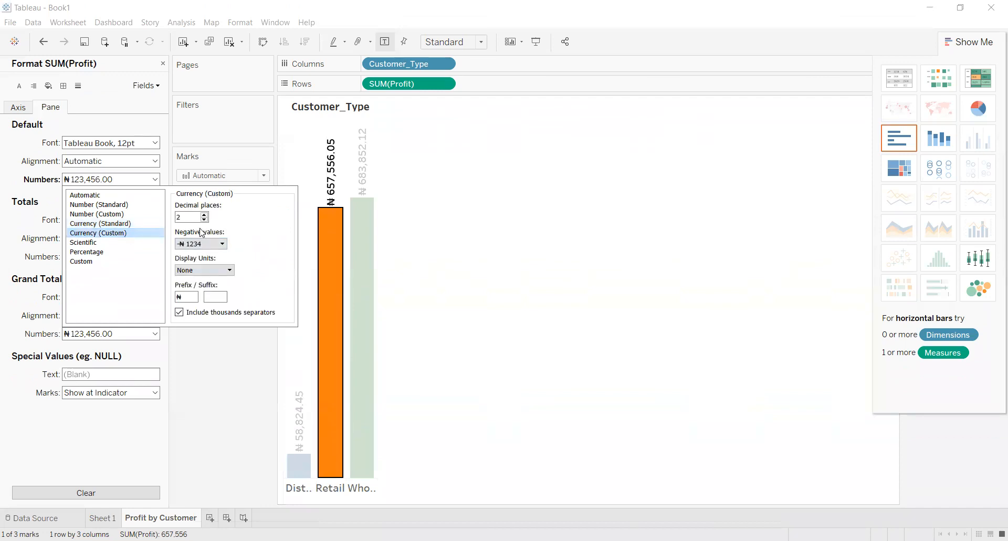
{"action": "left_click", "coordinate": [212, 269]}
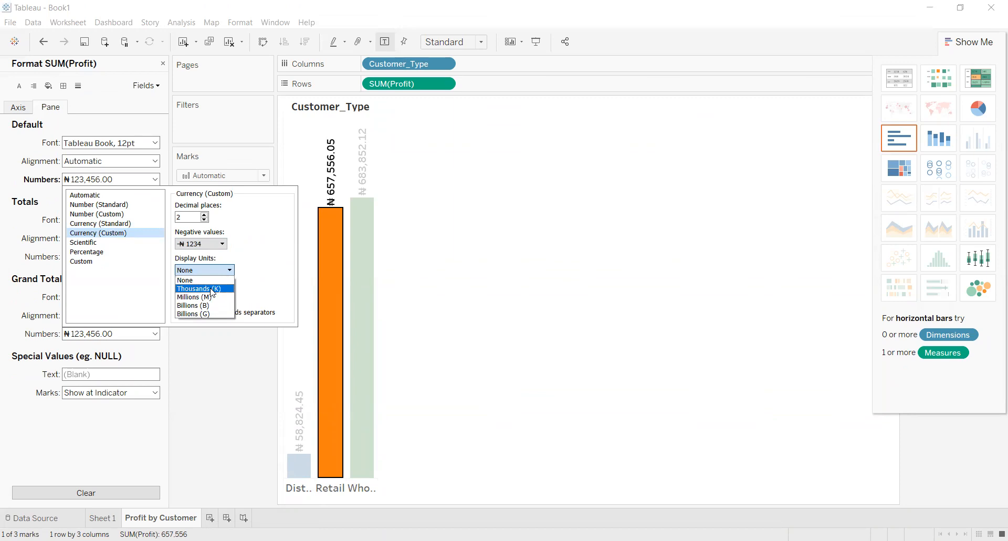
{"action": "left_click", "coordinate": [212, 288]}
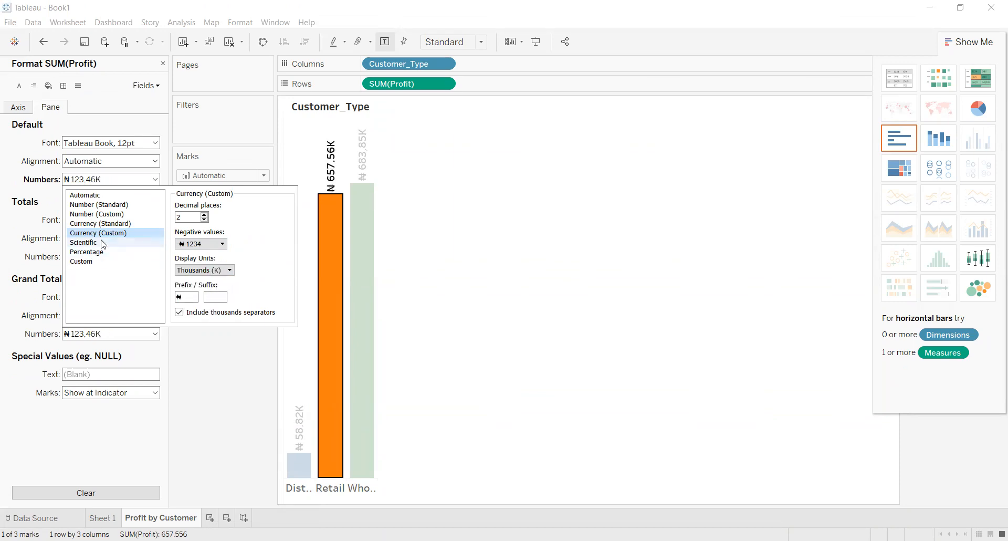
{"action": "left_click", "coordinate": [205, 219]}
{"action": "left_click", "coordinate": [205, 219]}
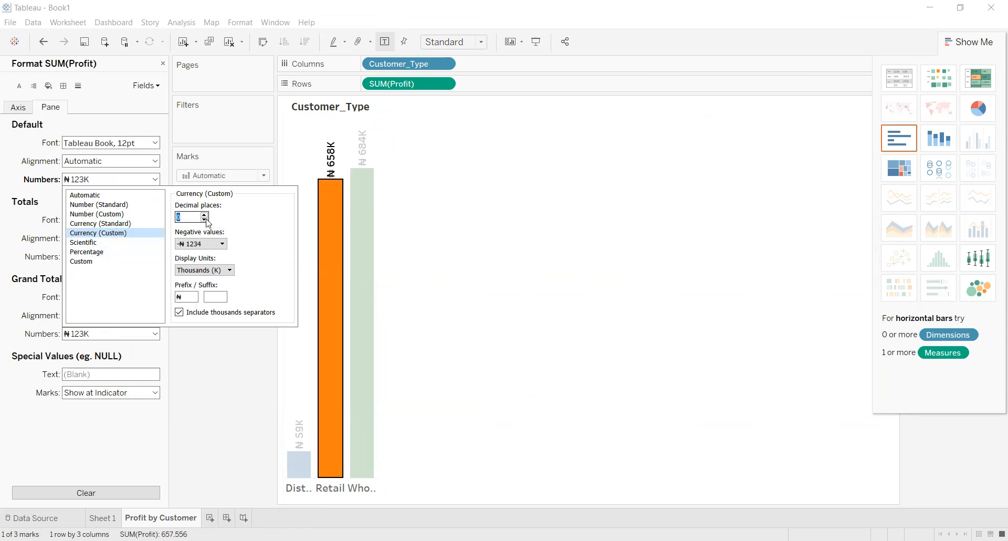
{"action": "left_click", "coordinate": [270, 253]}
{"action": "left_click", "coordinate": [495, 270]}
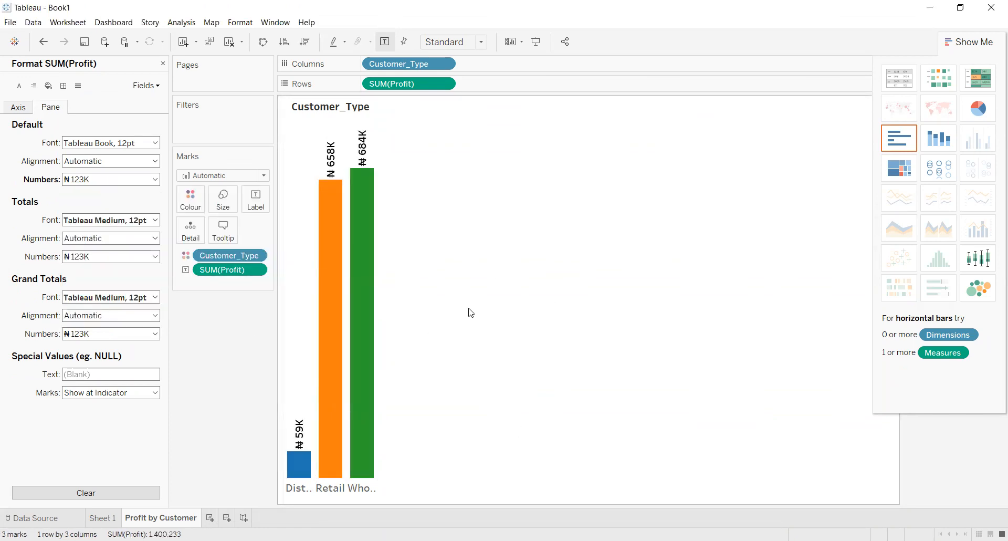
Restrict the mark labels to the Min/Max bars only.
{"action": "left_click", "coordinate": [256, 201]}
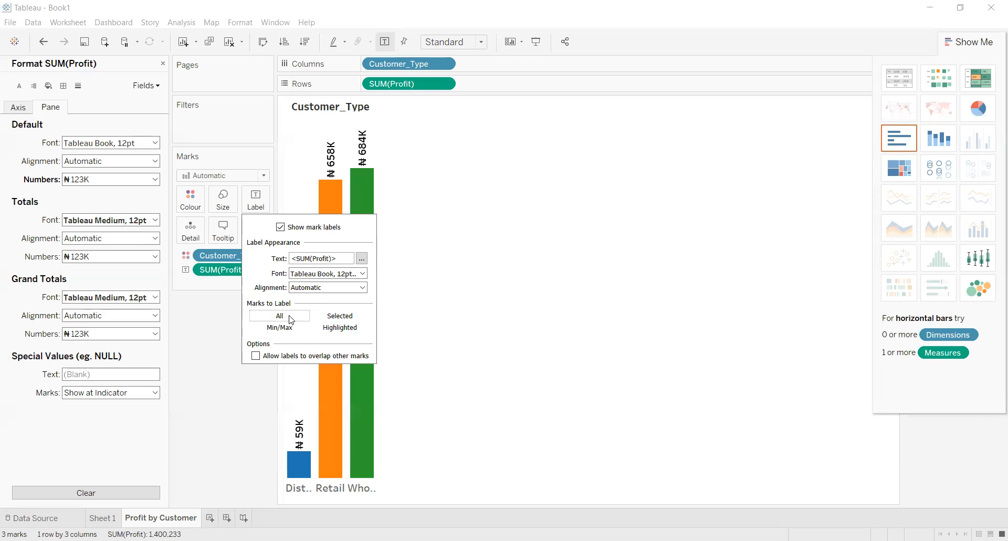
{"action": "left_click", "coordinate": [262, 327]}
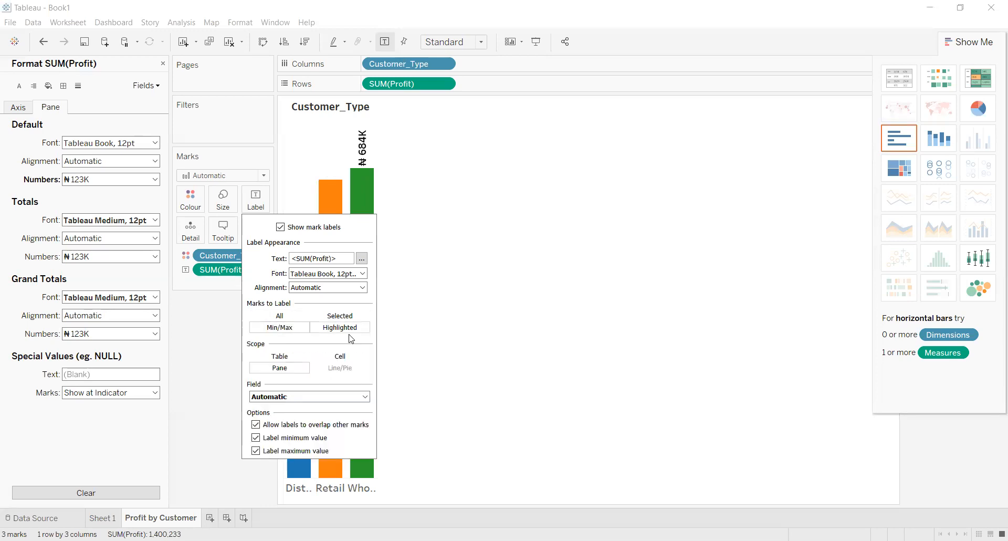
{"action": "left_click", "coordinate": [546, 387]}
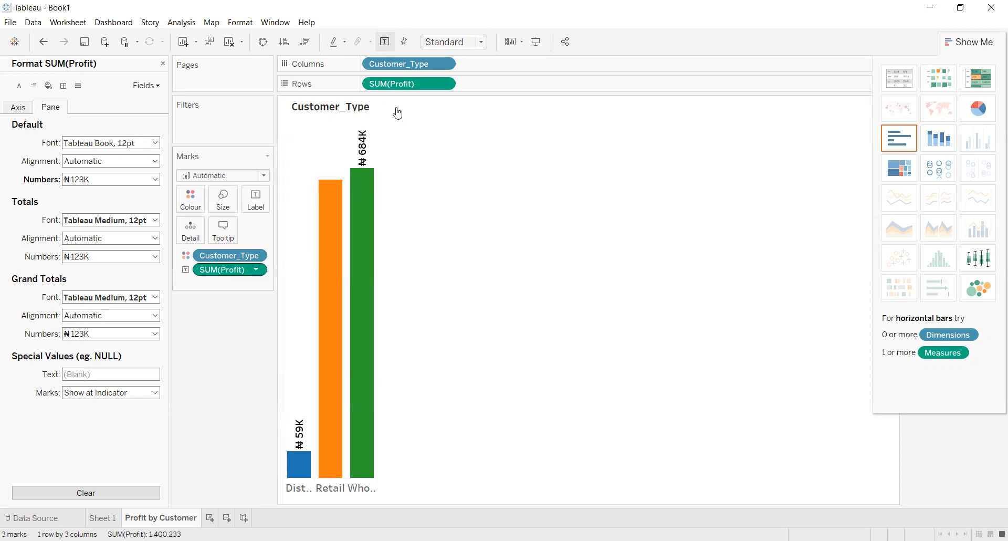
Set the default pane font size of the profit labels to 10 pt.
{"action": "left_click", "coordinate": [351, 144]}
{"action": "left_click", "coordinate": [333, 153]}
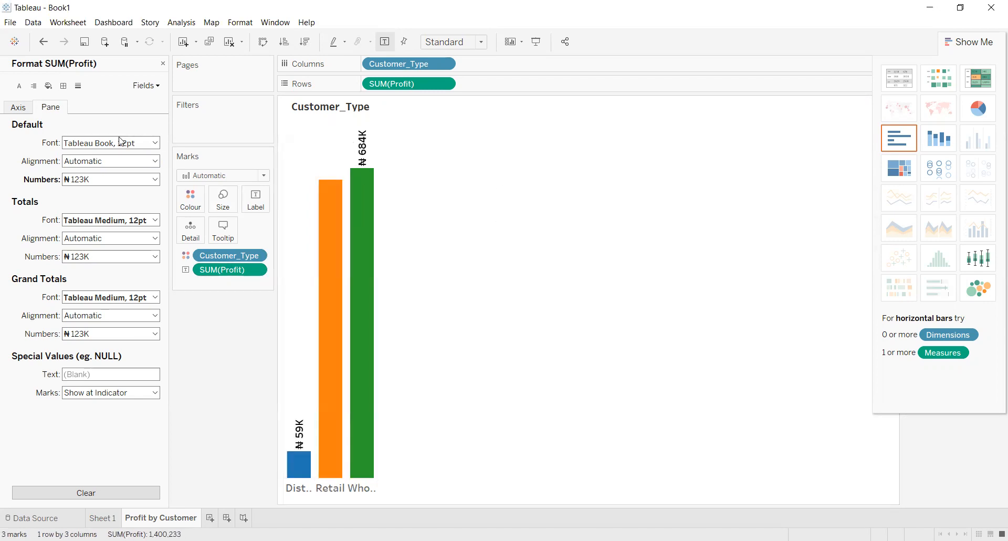
{"action": "left_click", "coordinate": [139, 144]}
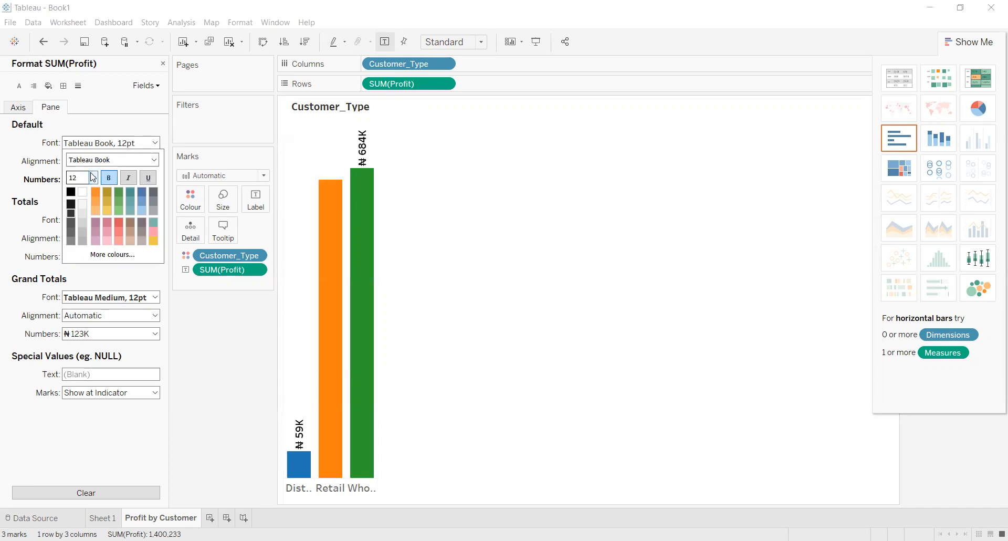
{"action": "left_click", "coordinate": [92, 178]}
{"action": "left_click", "coordinate": [77, 206]}
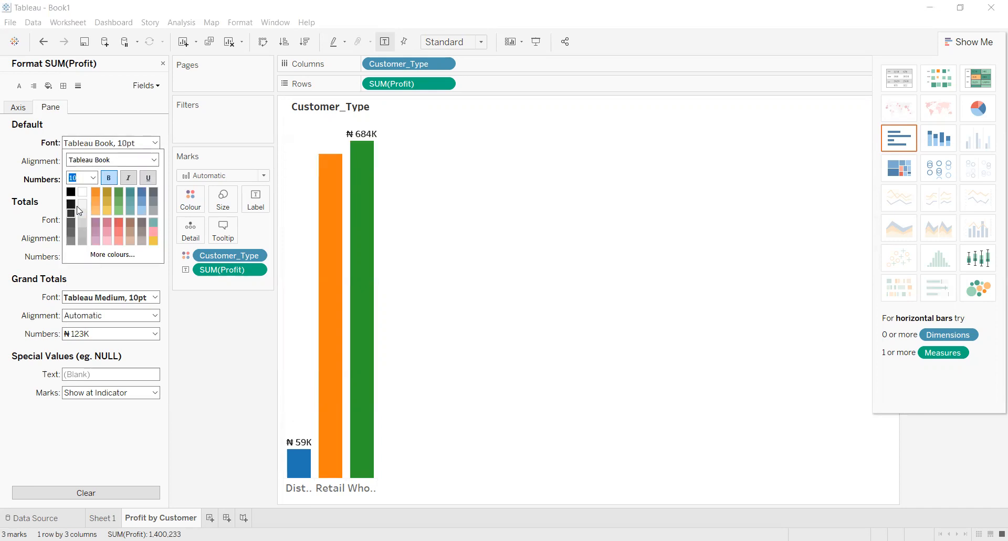
{"action": "left_click", "coordinate": [550, 261]}
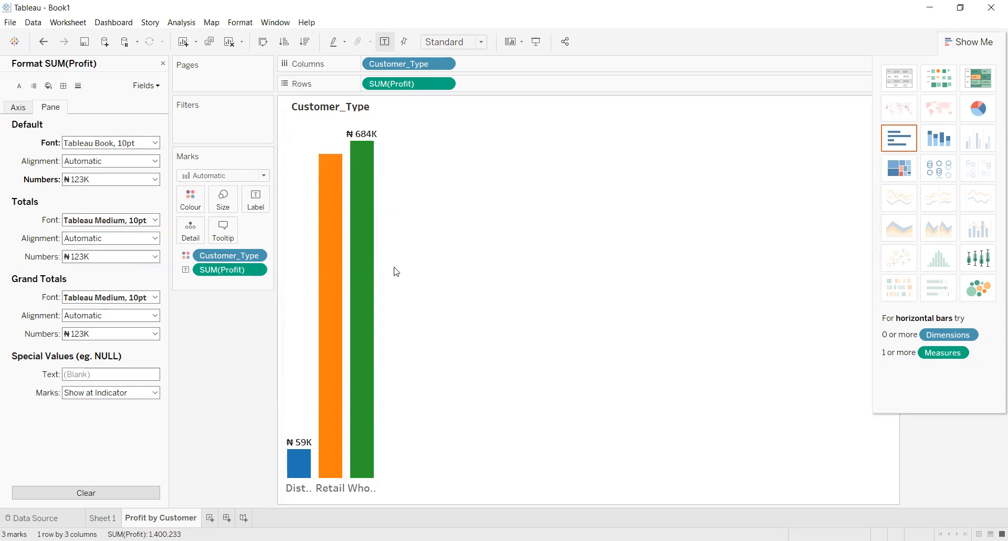
Select the Distributor bar and open its formatting options.
{"action": "left_click", "coordinate": [296, 460]}
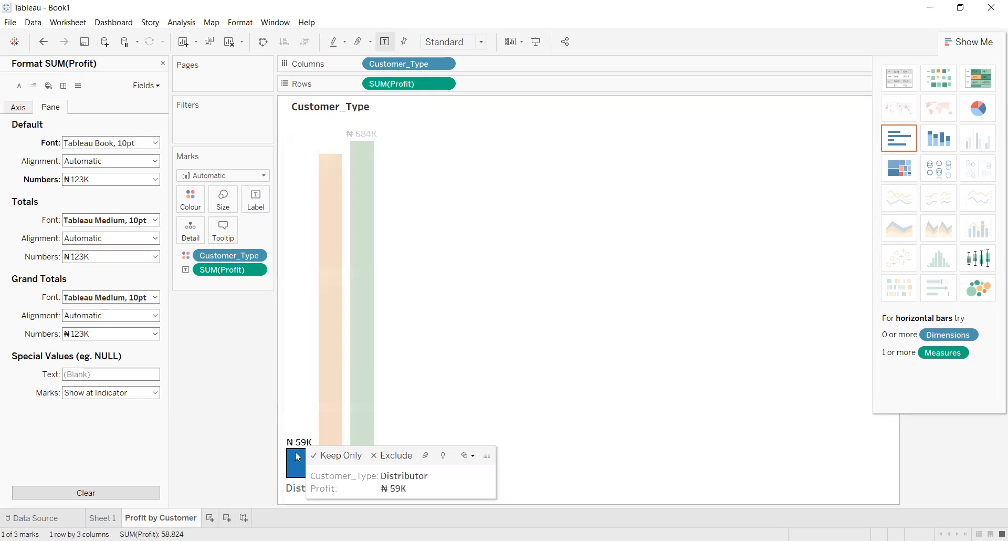
{"action": "right_click", "coordinate": [297, 458]}
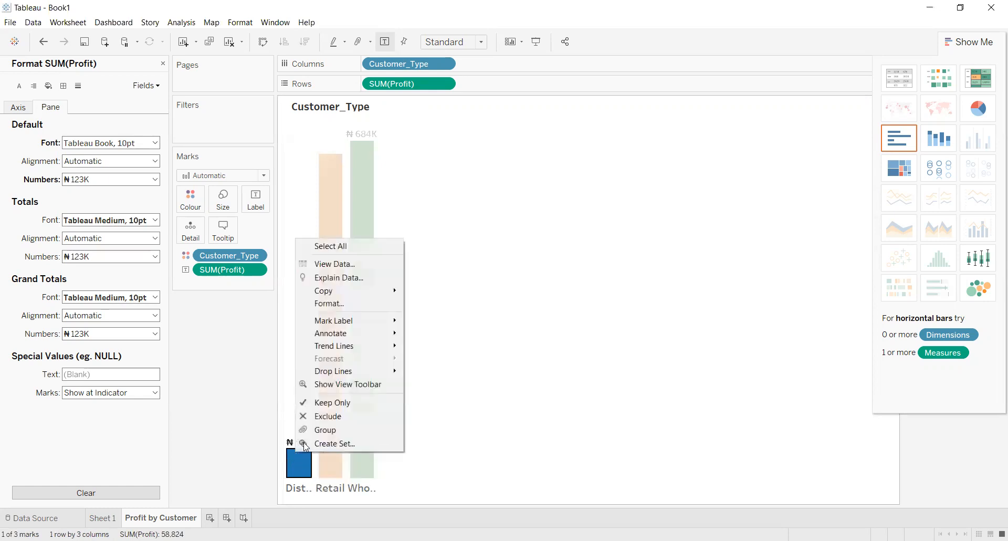
{"action": "left_click", "coordinate": [343, 303]}
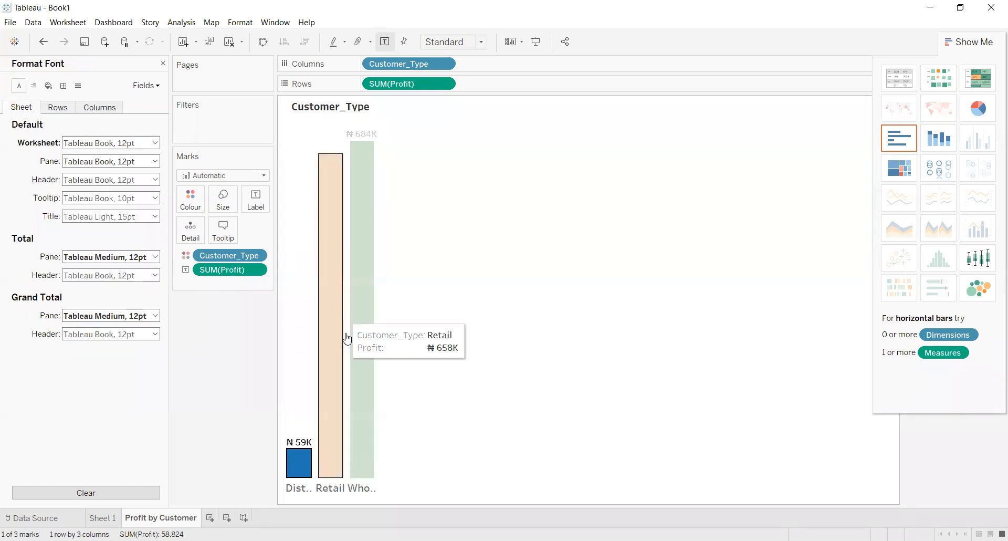
Assign the Tableau Classic 10 colour palette to the customer types and apply it.
{"action": "left_click", "coordinate": [191, 202]}
{"action": "left_click", "coordinate": [226, 238]}
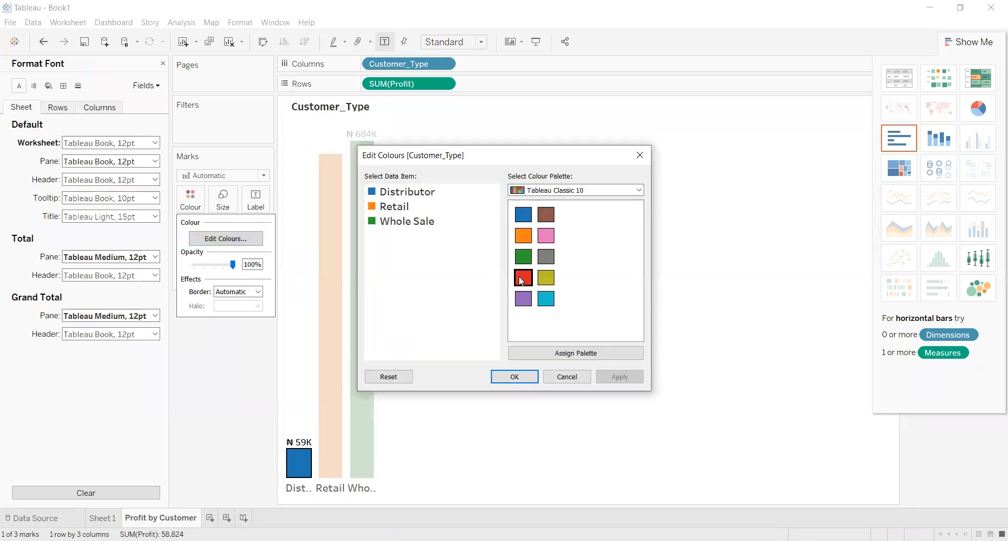
{"action": "left_click", "coordinate": [595, 351]}
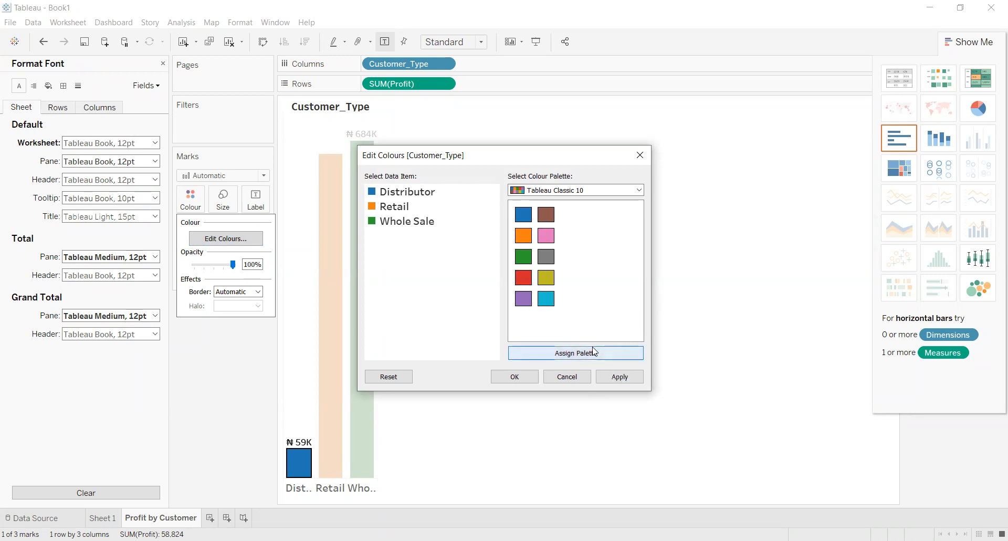
{"action": "left_click", "coordinate": [619, 377]}
{"action": "left_click", "coordinate": [513, 377]}
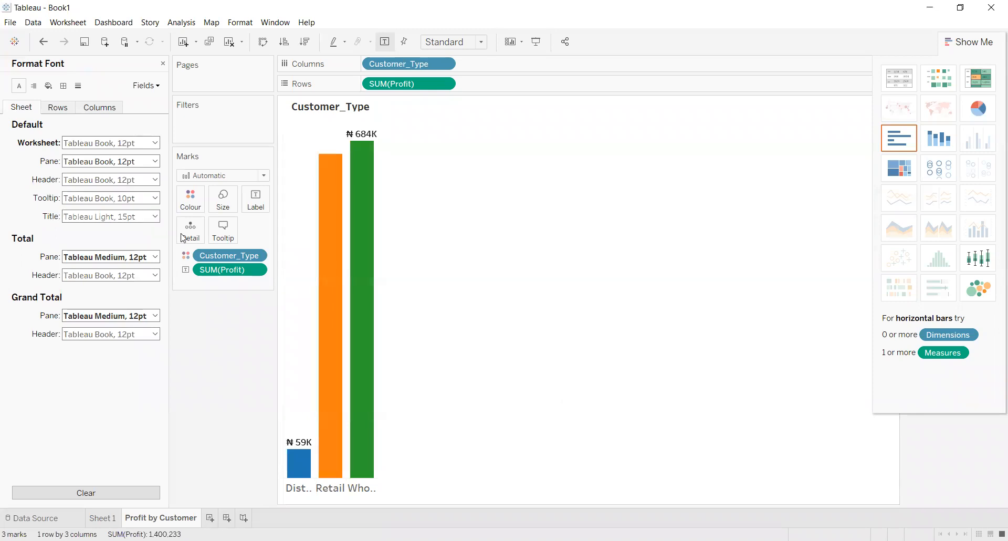
{"action": "left_click", "coordinate": [256, 256]}
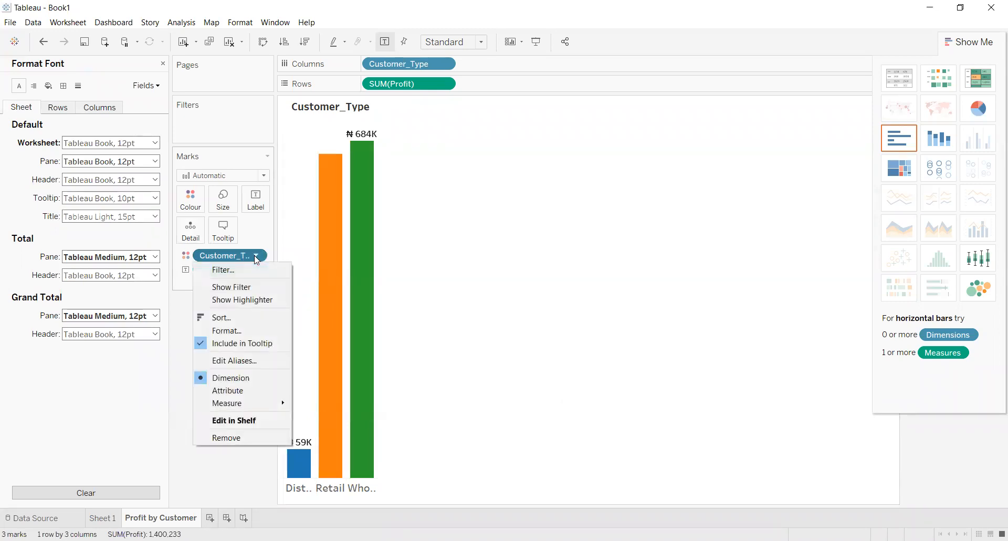
{"action": "left_click", "coordinate": [499, 255]}
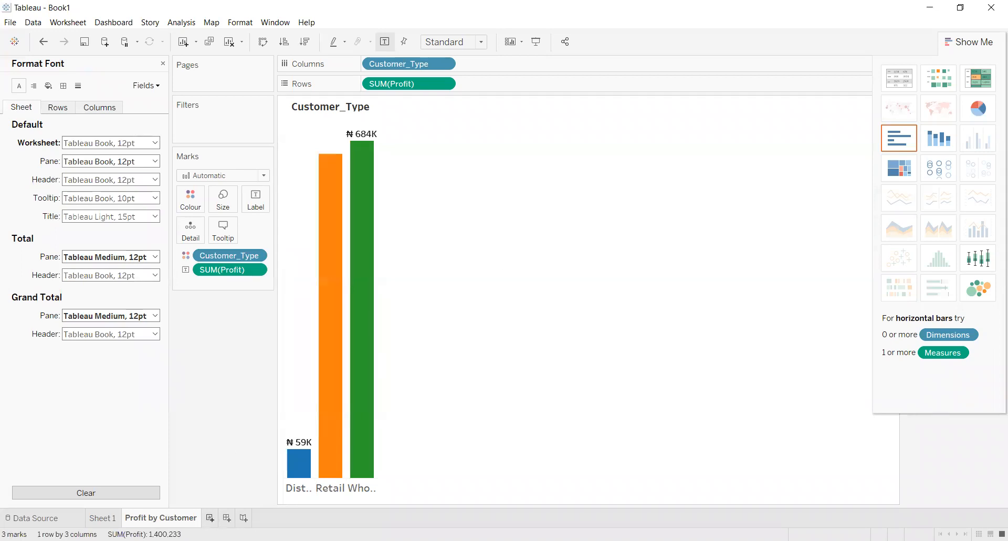
Add a new worksheet and build a bar chart with Region on Columns and Cost on Rows.
{"action": "left_click", "coordinate": [214, 517]}
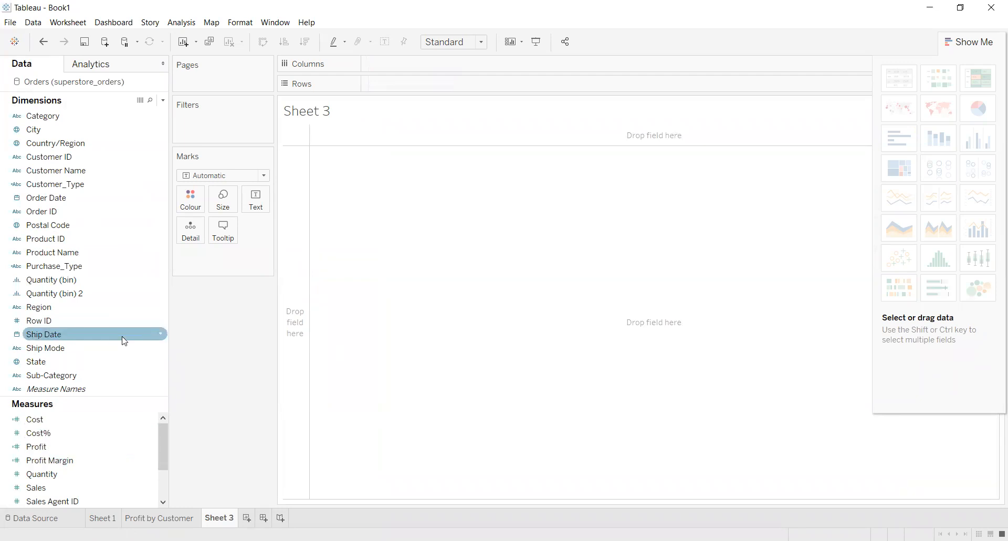
{"action": "left_click", "coordinate": [69, 307]}
{"action": "left_click_drag", "start_coordinate": [254, 261], "coordinate": [398, 71]}
{"action": "left_click", "coordinate": [89, 449]}
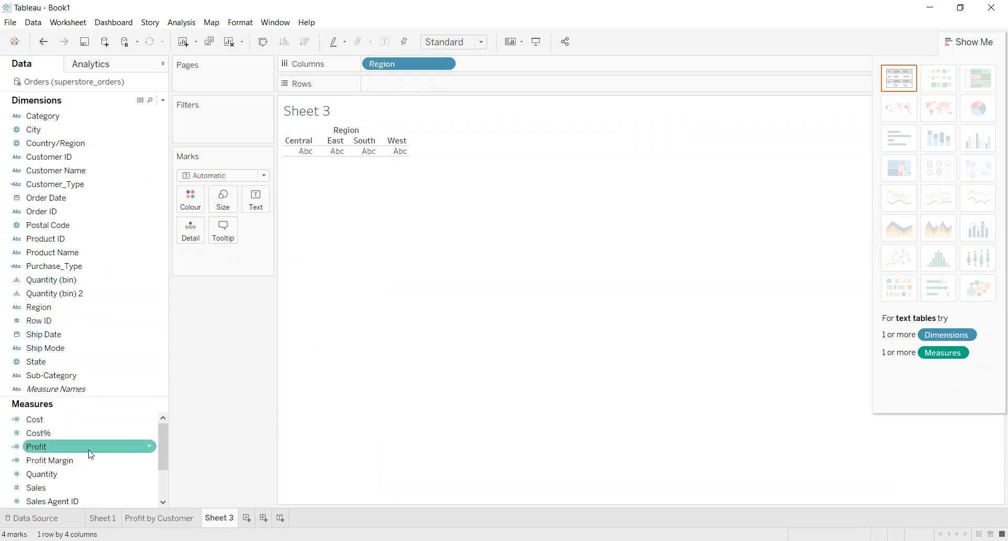
{"action": "left_click", "coordinate": [79, 424]}
{"action": "left_click_drag", "start_coordinate": [109, 407], "coordinate": [418, 85]}
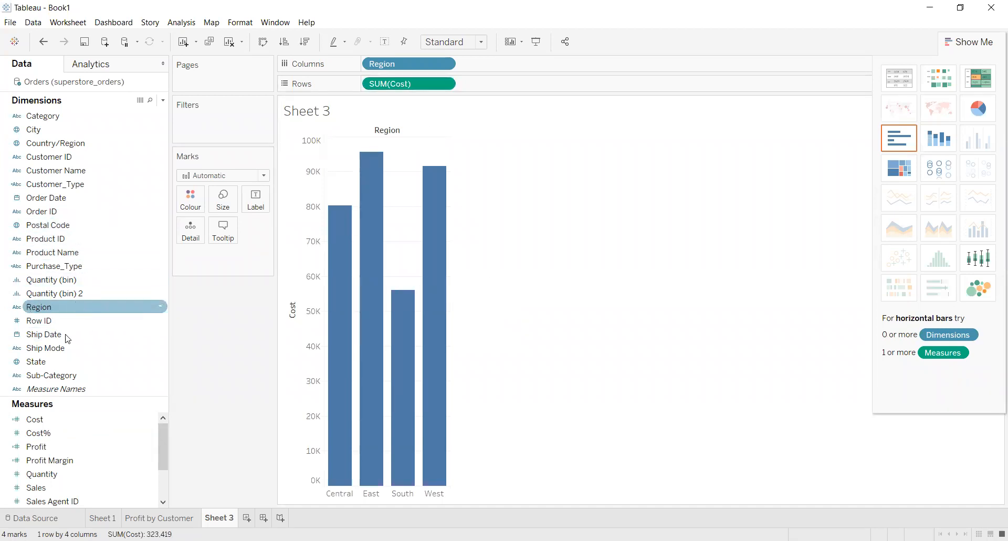
Colour the bars by Region and sort them by cost in descending order.
{"action": "left_click_drag", "start_coordinate": [56, 308], "coordinate": [188, 202]}
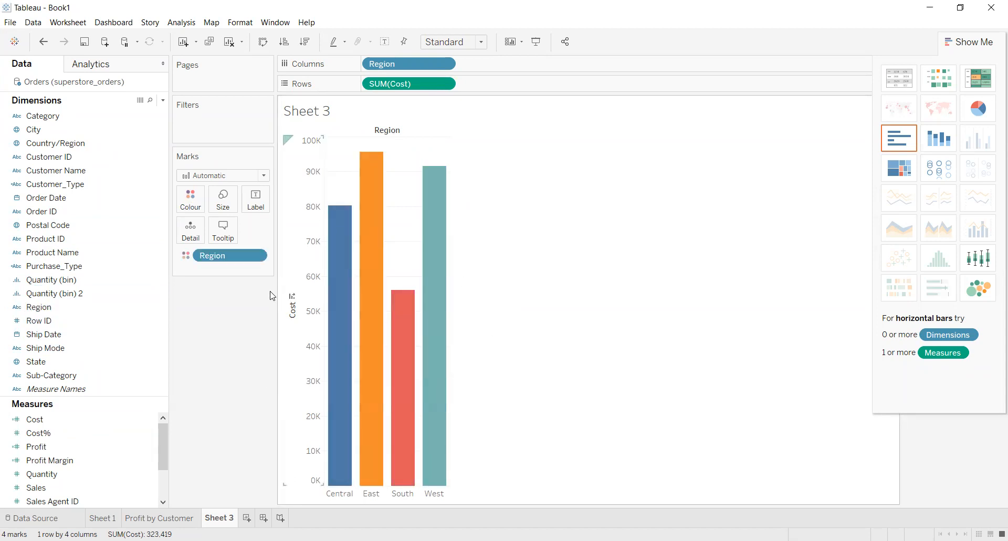
{"action": "left_click", "coordinate": [292, 297]}
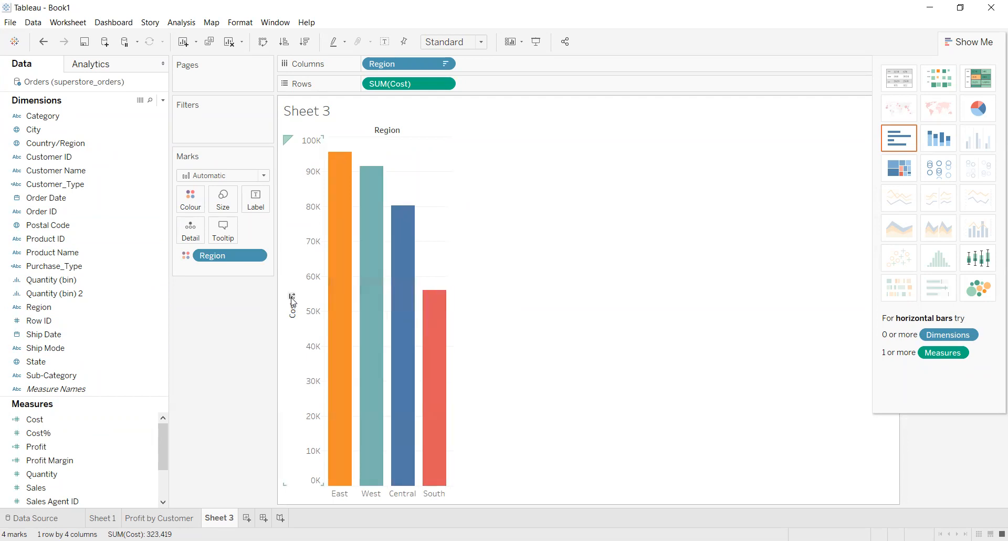
Hide the Cost axis header and the sheet title in the region chart.
{"action": "right_click", "coordinate": [294, 315]}
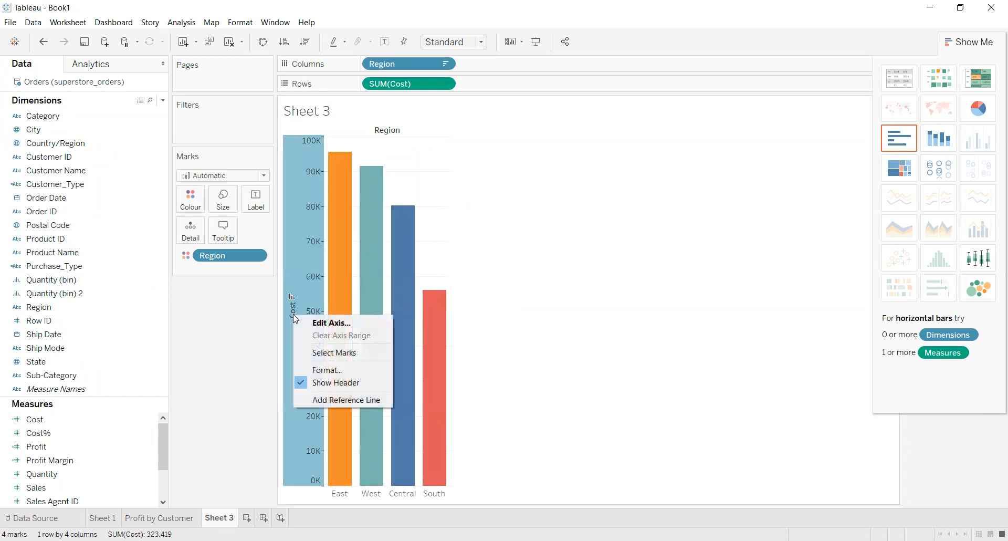
{"action": "left_click", "coordinate": [318, 383]}
{"action": "right_click", "coordinate": [320, 114]}
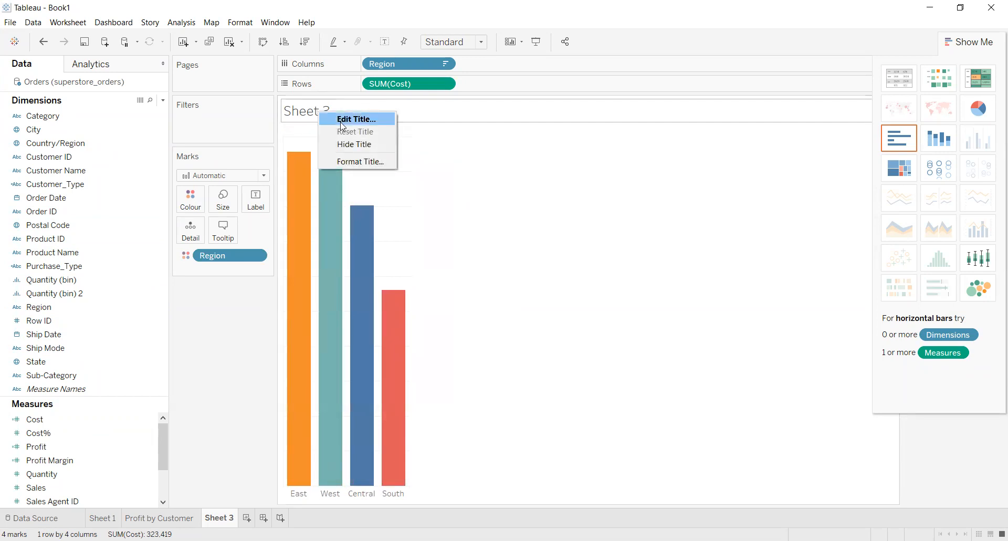
{"action": "left_click", "coordinate": [350, 145]}
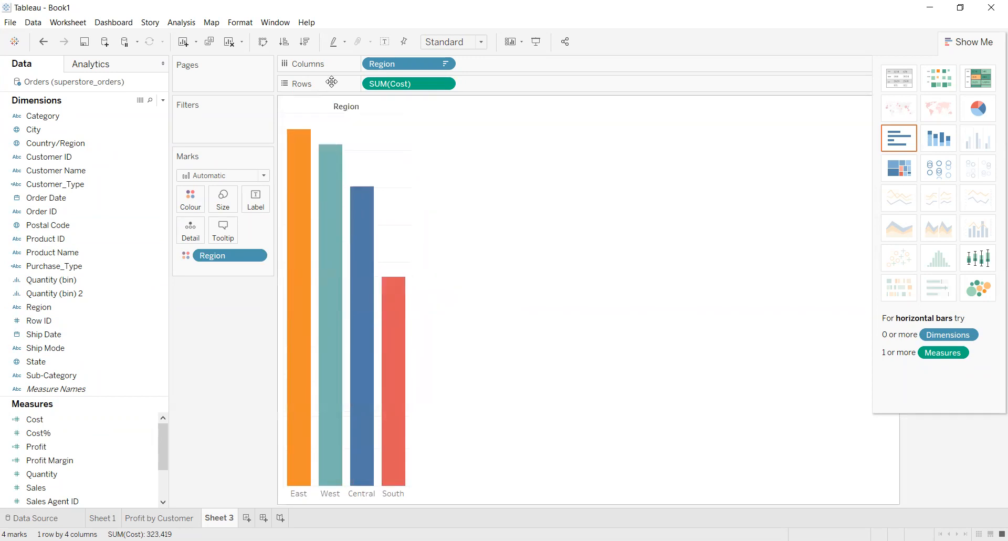
{"action": "right_click", "coordinate": [360, 109]}
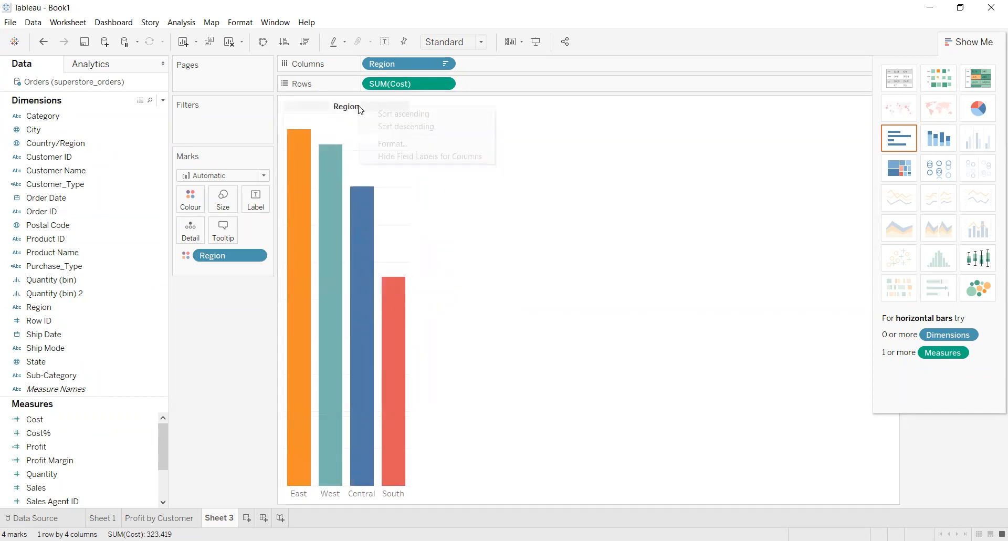
{"action": "left_click", "coordinate": [512, 224]}
Set the grid lines of the region chart to None in the line formatting.
{"action": "right_click", "coordinate": [372, 138]}
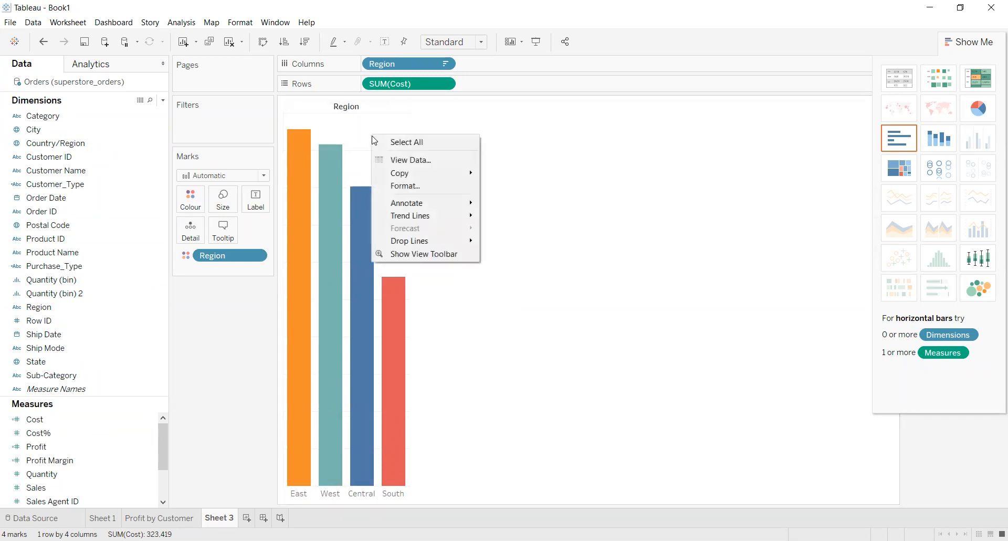
{"action": "left_click", "coordinate": [395, 186]}
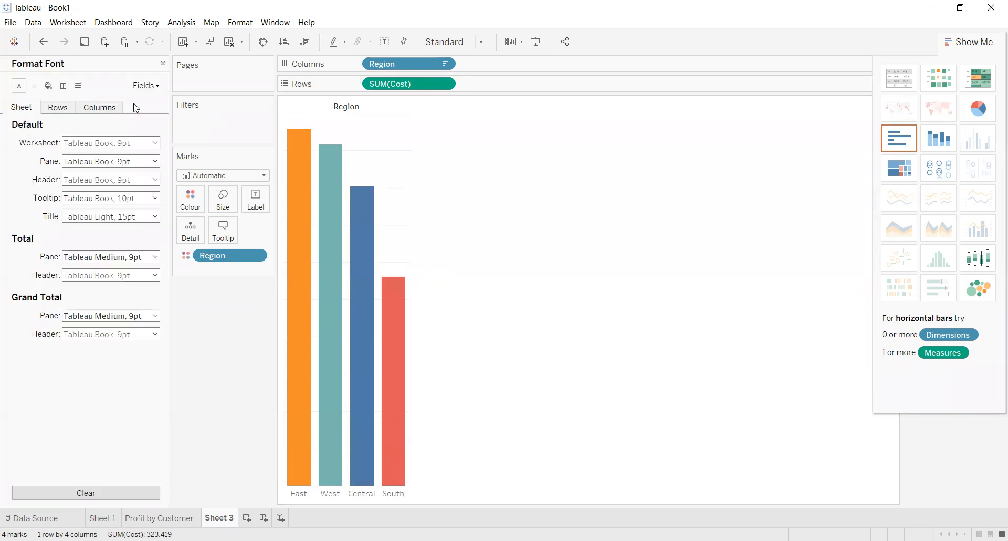
{"action": "left_click", "coordinate": [78, 85]}
{"action": "left_click", "coordinate": [79, 143]}
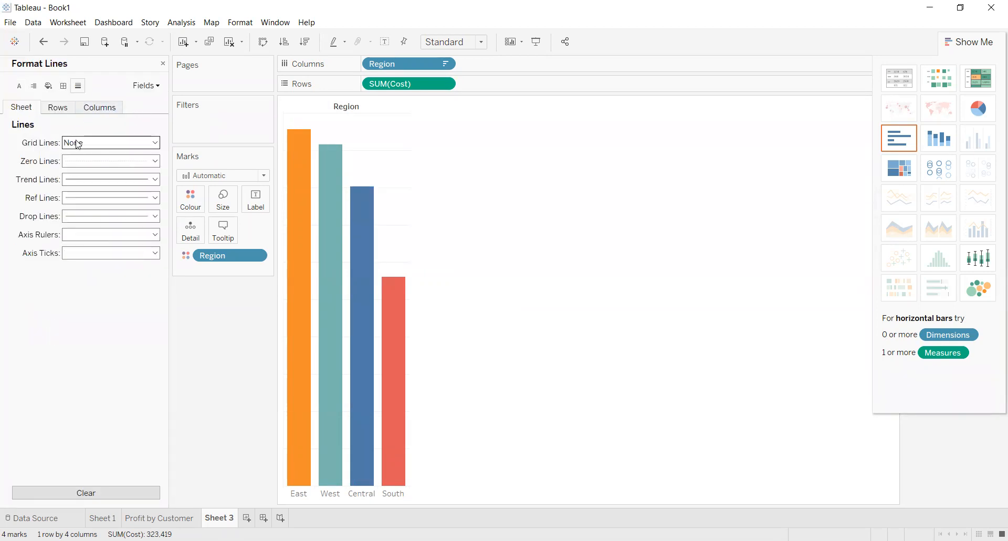
{"action": "left_click", "coordinate": [647, 243]}
Rename the worksheet as Cost by Region.
{"action": "double_click", "coordinate": [215, 517]}
{"action": "type", "text": "R"}
{"action": "type", "text": "ost by Region"}
{"action": "key", "text": "Return"}
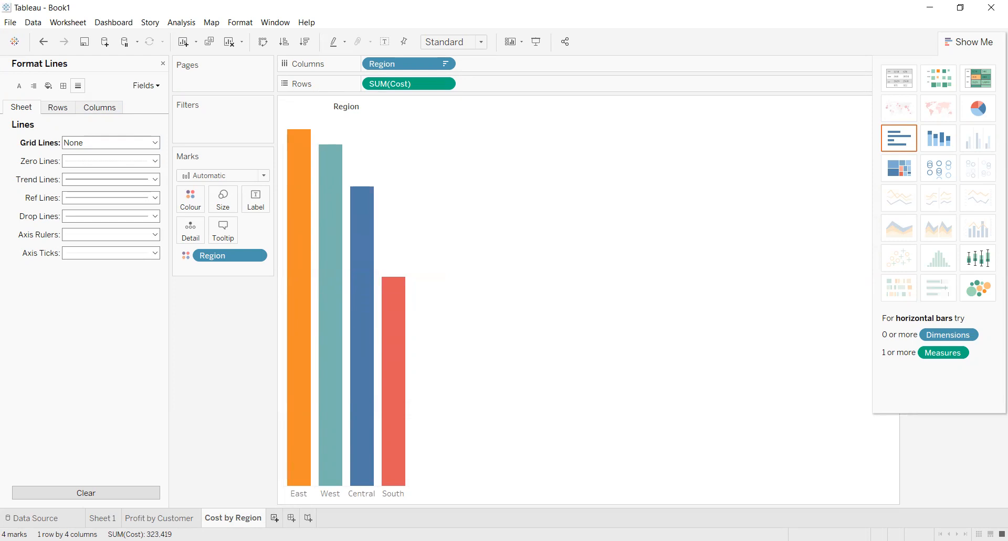
Add another new worksheet and place Order Date on Rows.
{"action": "left_click", "coordinate": [274, 518]}
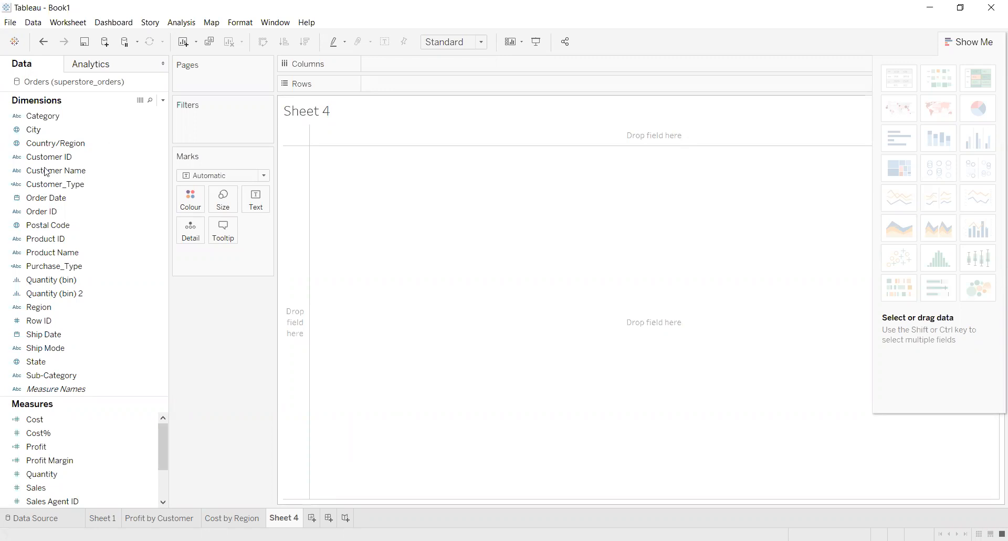
{"action": "left_click", "coordinate": [150, 26]}
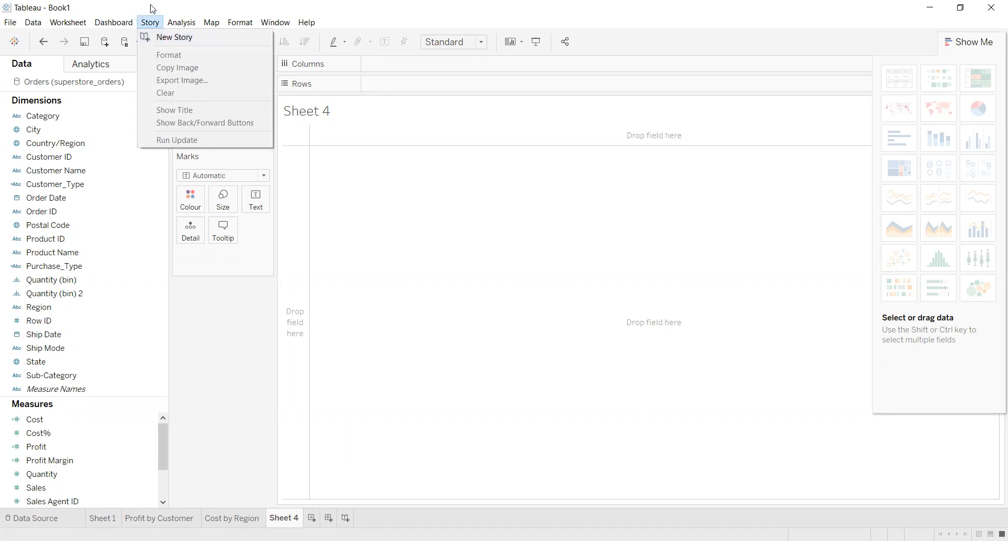
{"action": "left_click", "coordinate": [155, 26]}
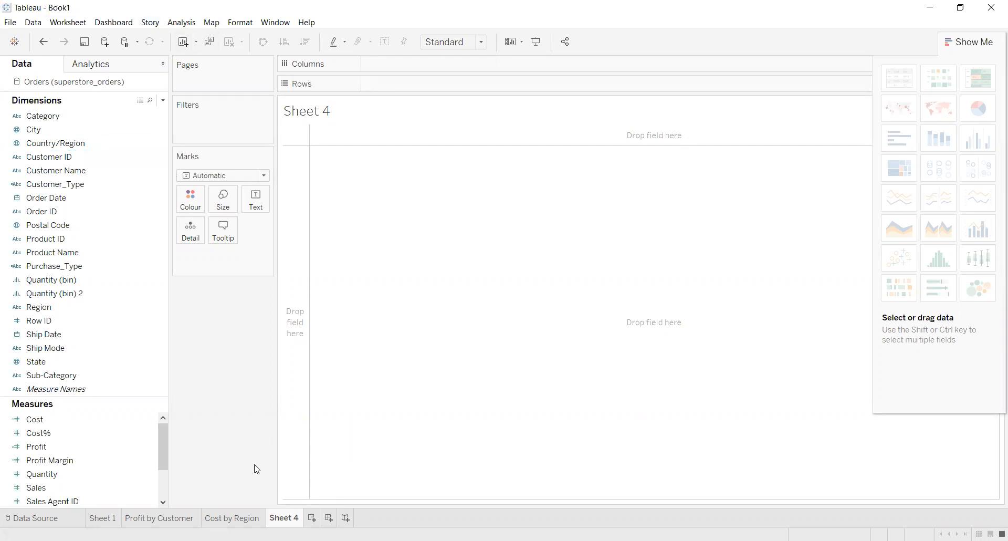
{"action": "left_click", "coordinate": [51, 198]}
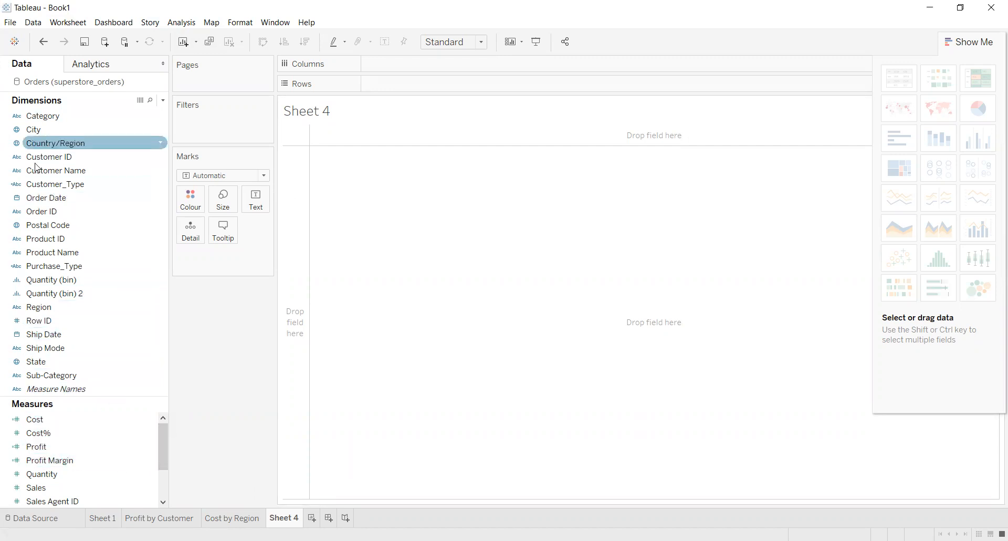
{"action": "left_click", "coordinate": [67, 196]}
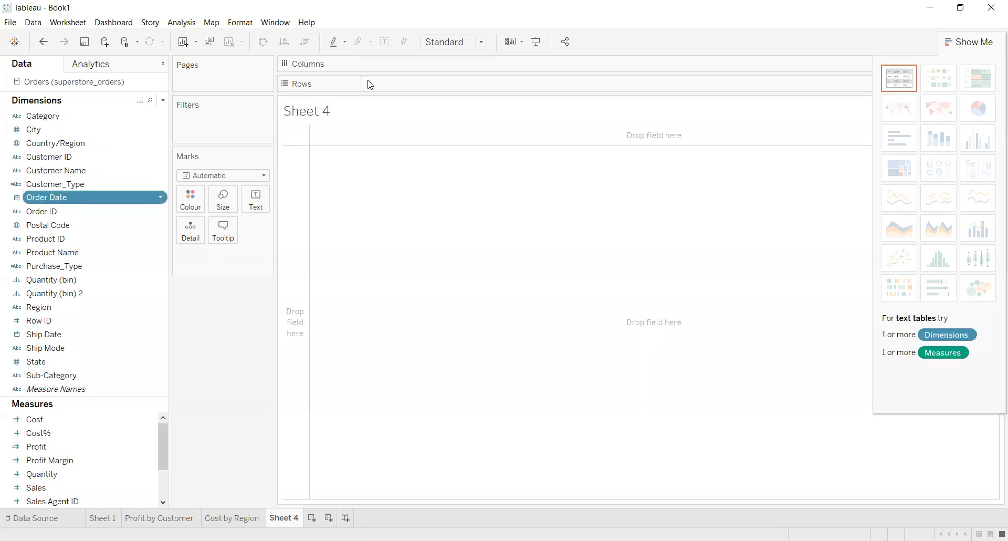
{"action": "left_click_drag", "start_coordinate": [371, 84], "coordinate": [391, 84]}
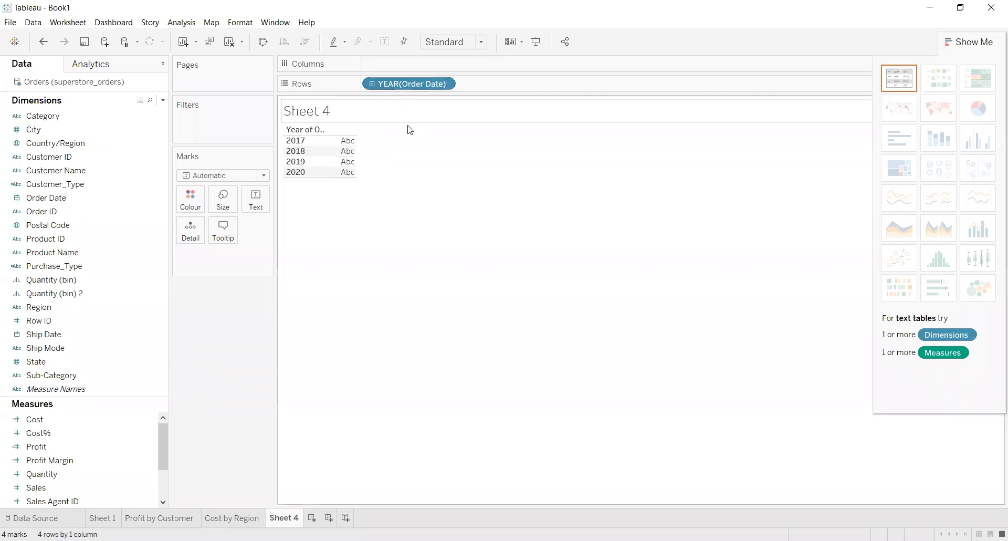
Turn off Aggregate Measures for the new worksheet.
{"action": "left_click", "coordinate": [179, 24]}
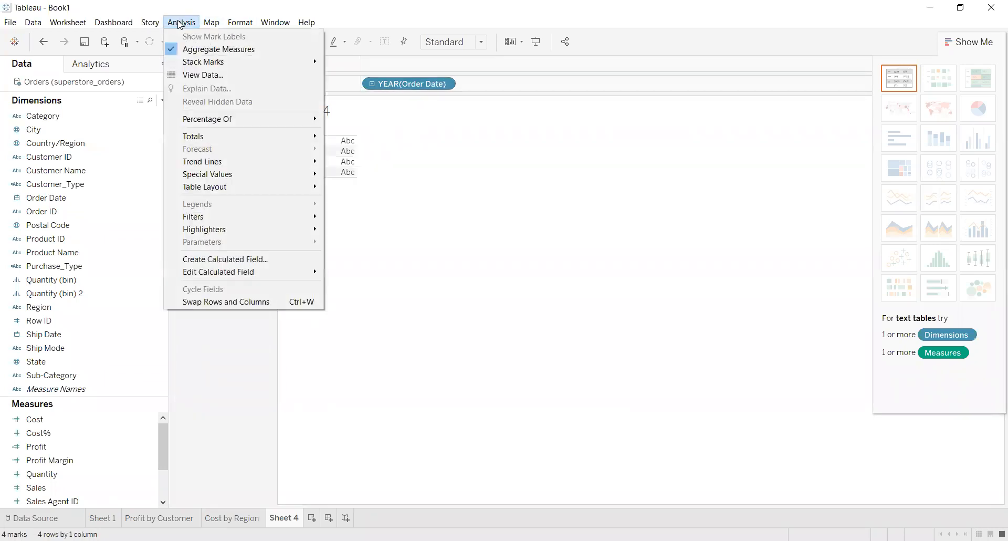
{"action": "left_click", "coordinate": [171, 50]}
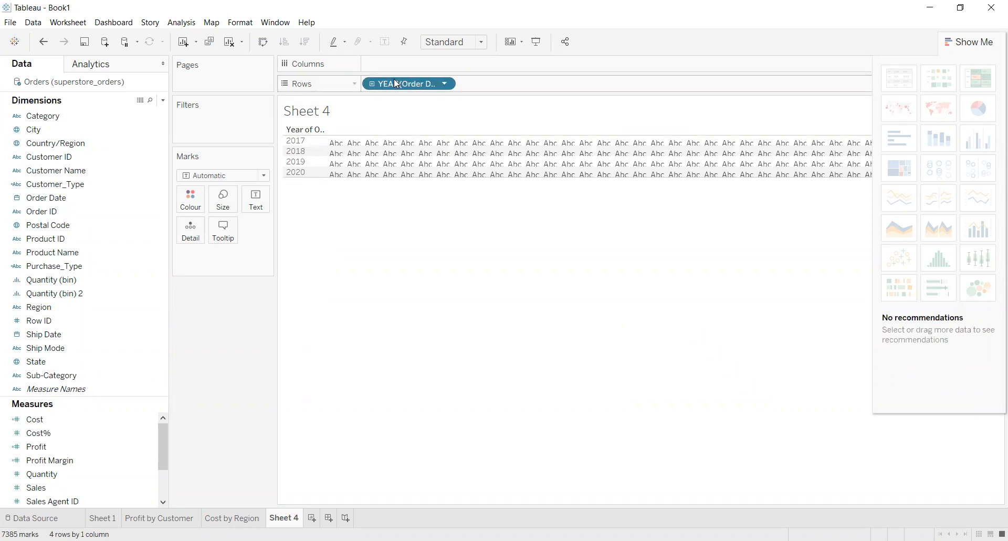
Move Order Date to Columns and set it to continuous Month.
{"action": "key", "text": "ctrl+w"}
{"action": "left_click", "coordinate": [444, 64]}
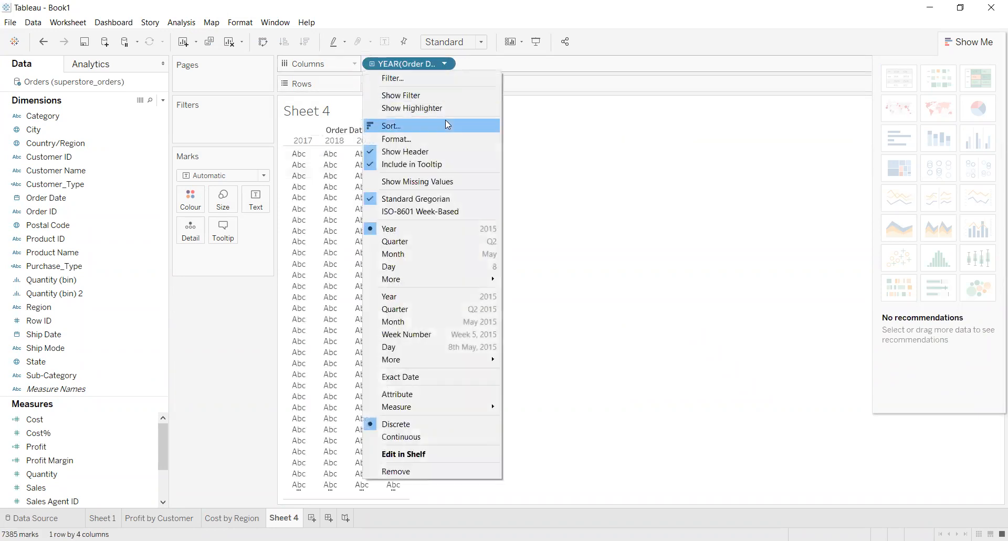
{"action": "left_click", "coordinate": [430, 323]}
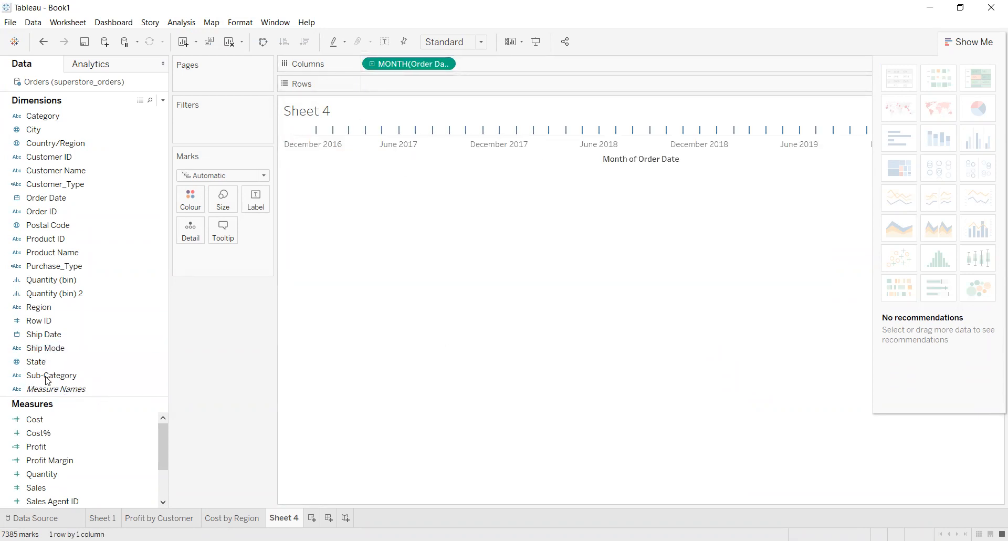
Add Profit to the view, arranging it on Rows with the monthly Order Date on Columns.
{"action": "left_click", "coordinate": [447, 64]}
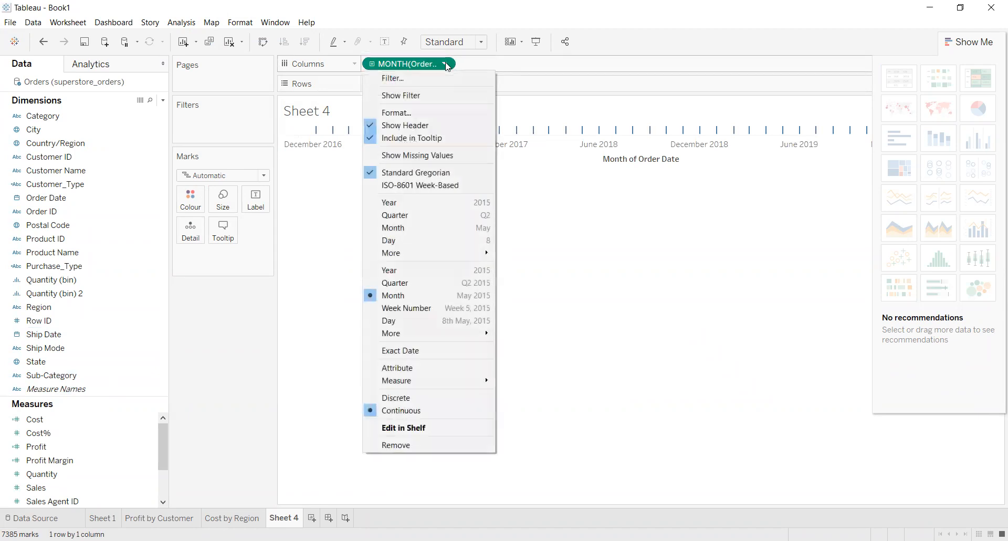
{"action": "left_click", "coordinate": [446, 64]}
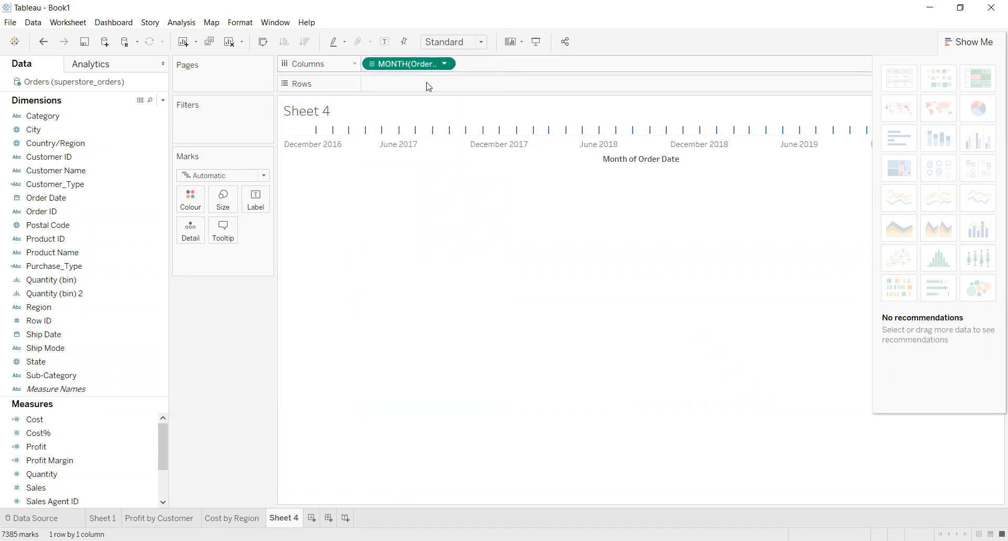
{"action": "key", "text": "ctrl+w"}
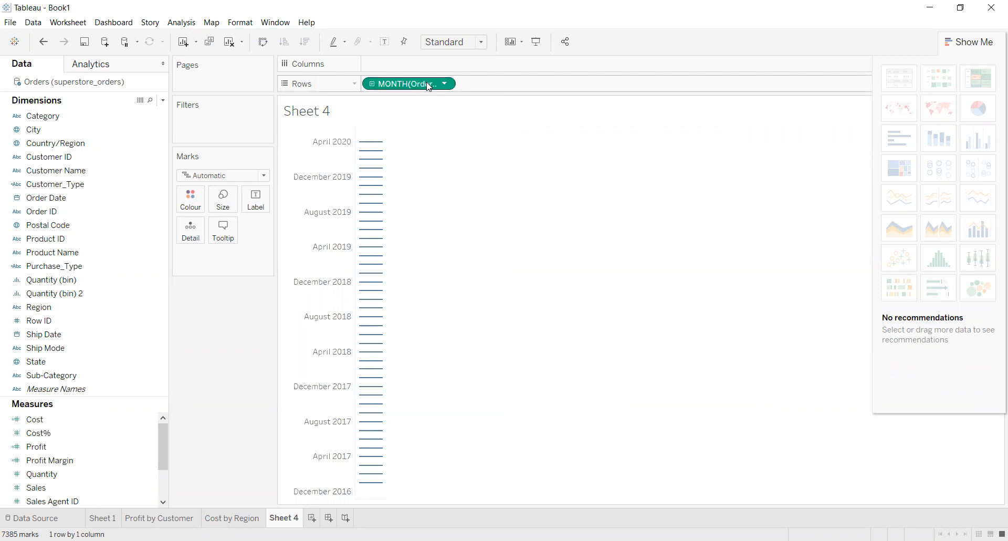
{"action": "left_click_drag", "start_coordinate": [36, 446], "coordinate": [284, 185]}
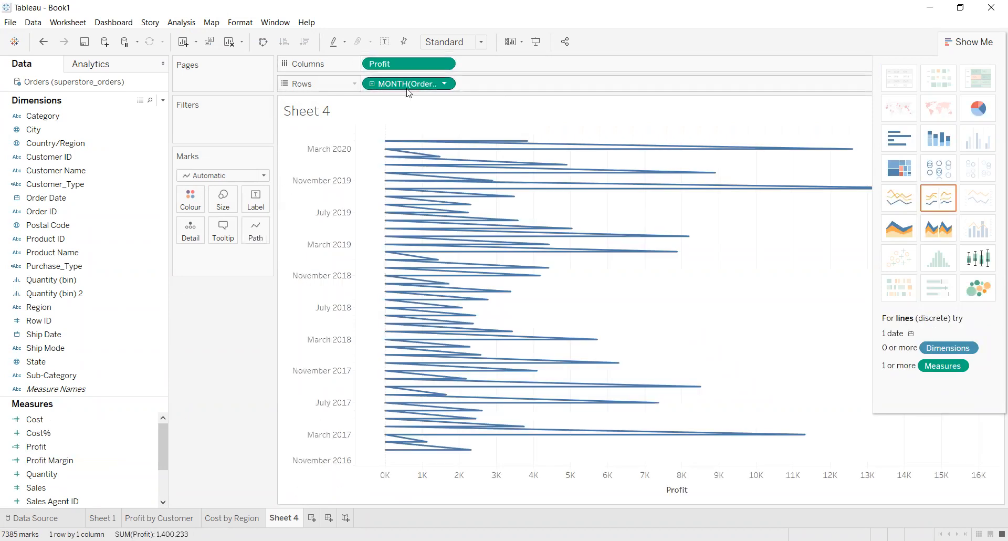
{"action": "left_click_drag", "start_coordinate": [440, 89], "coordinate": [546, 69]}
{"action": "left_click_drag", "start_coordinate": [433, 85], "coordinate": [433, 85]}
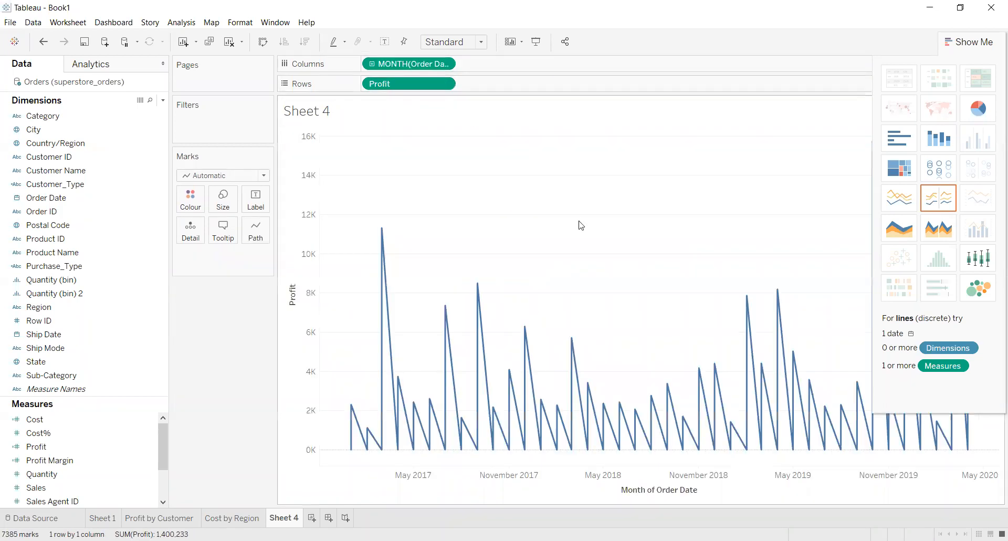
Drill Order Date down from months to weeks and turn Aggregate Measures back on.
{"action": "left_click", "coordinate": [372, 63]}
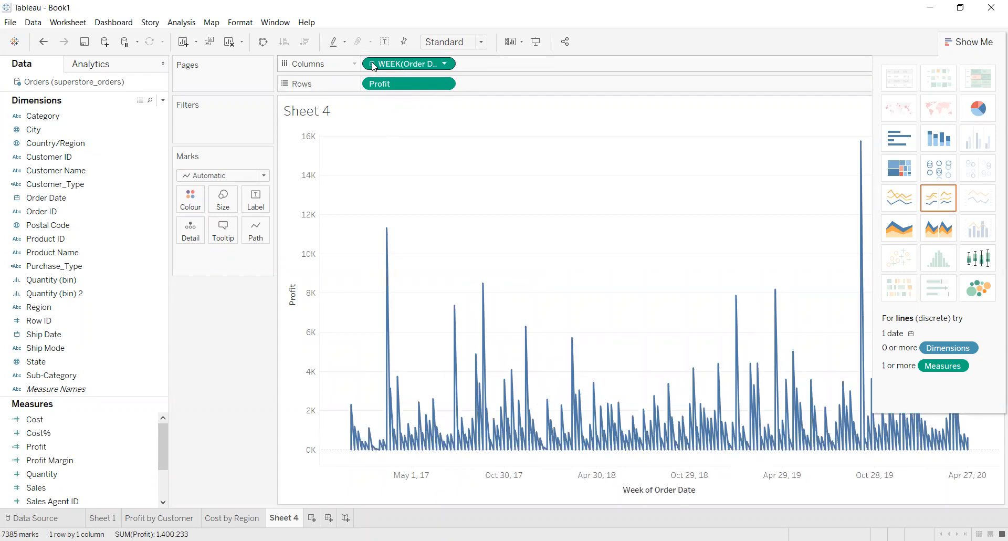
{"action": "left_click", "coordinate": [181, 22]}
{"action": "left_click", "coordinate": [184, 49]}
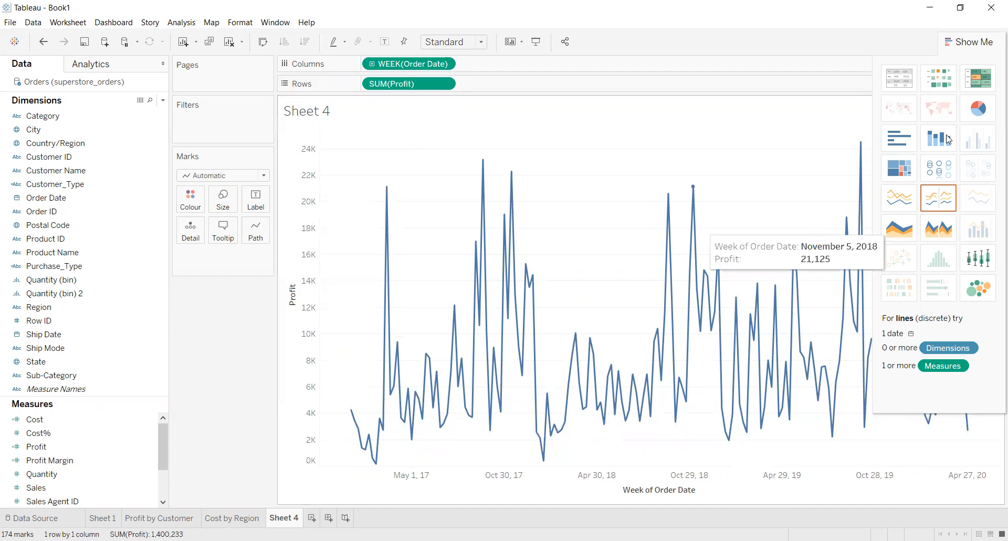
Turn the weekly profit chart into a continuous area chart and colour it by Region.
{"action": "left_click", "coordinate": [905, 225]}
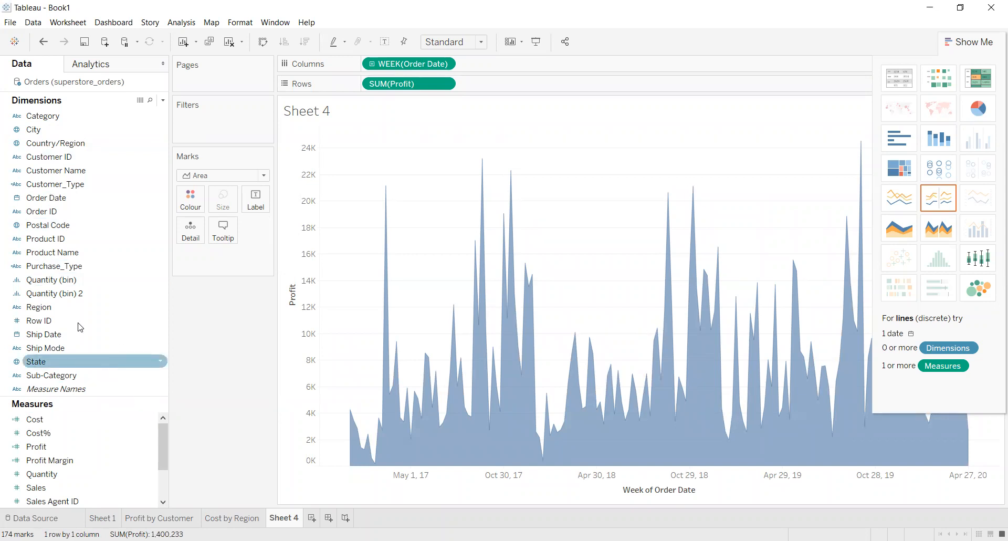
{"action": "left_click", "coordinate": [82, 308]}
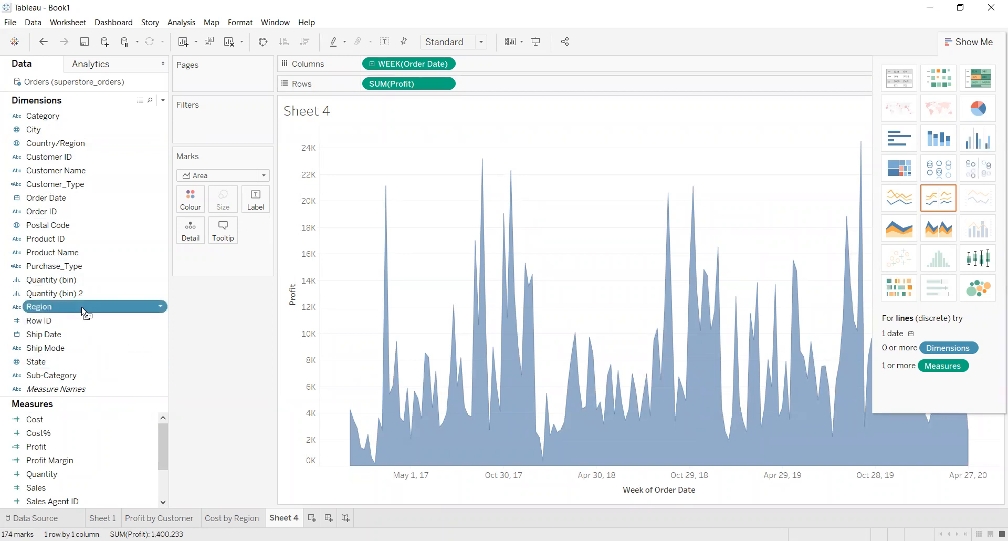
{"action": "left_click_drag", "start_coordinate": [206, 206], "coordinate": [205, 204]}
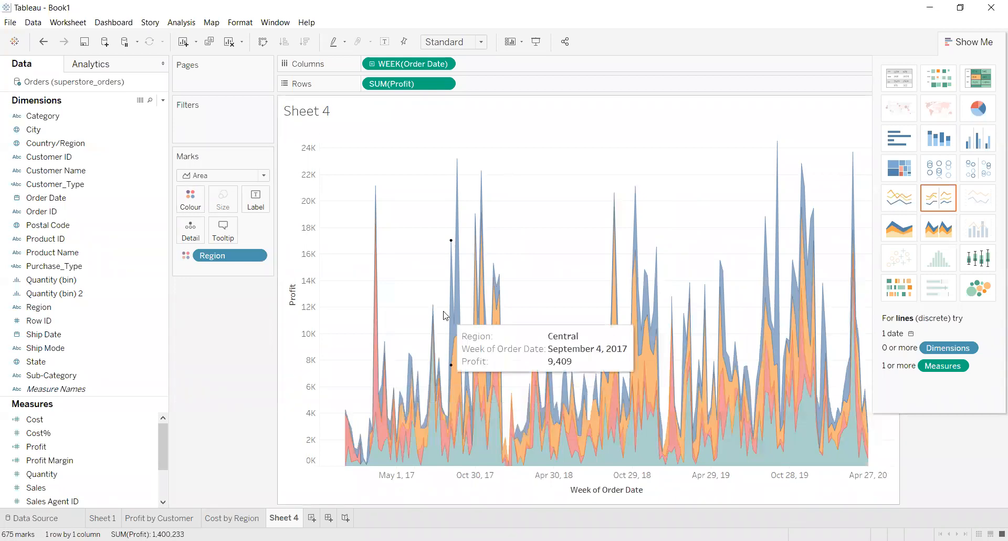
Set Order Date on Columns to discrete Year.
{"action": "left_click", "coordinate": [374, 65]}
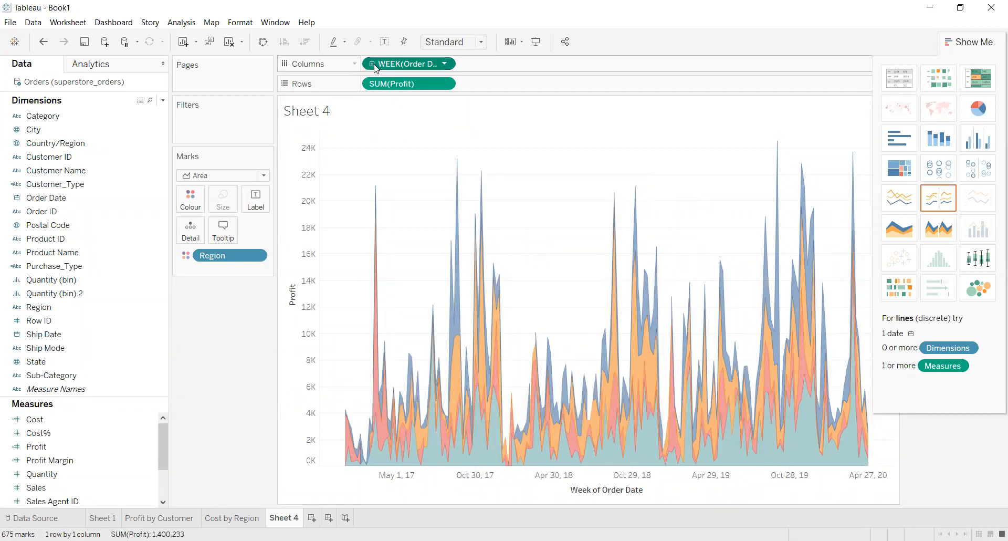
{"action": "left_click", "coordinate": [444, 64]}
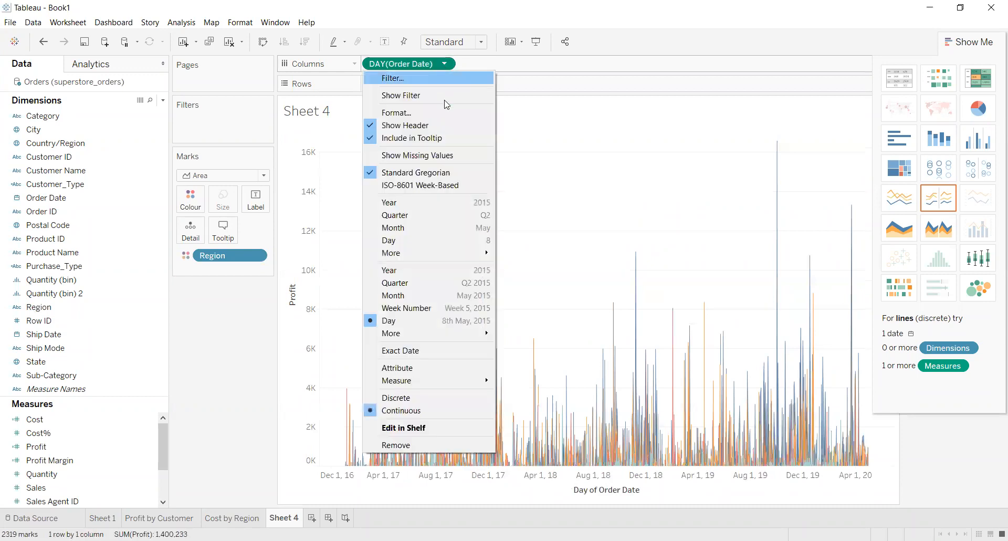
{"action": "left_click", "coordinate": [421, 204]}
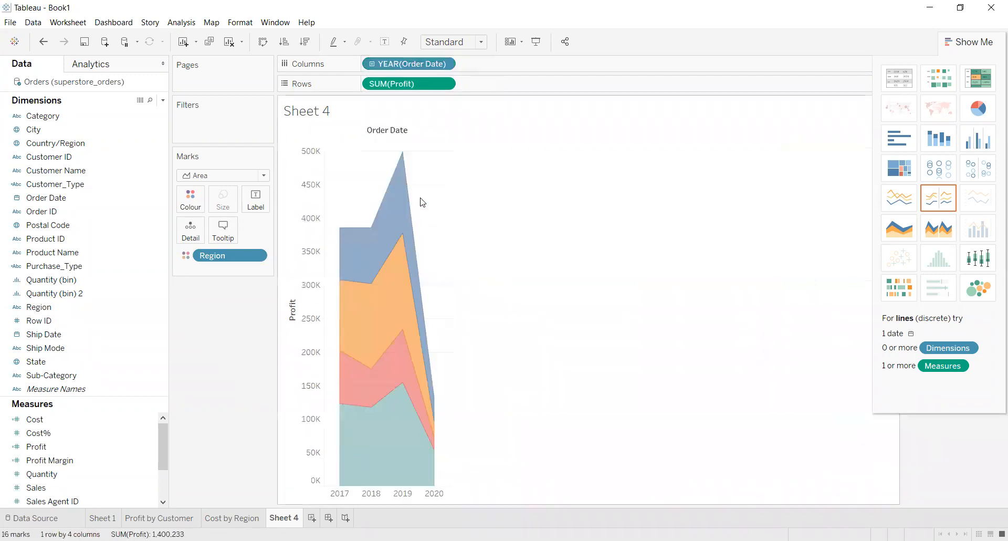
Convert the yearly profit view to a continuous area chart and drill Order Date down to quarters.
{"action": "left_click", "coordinate": [894, 201]}
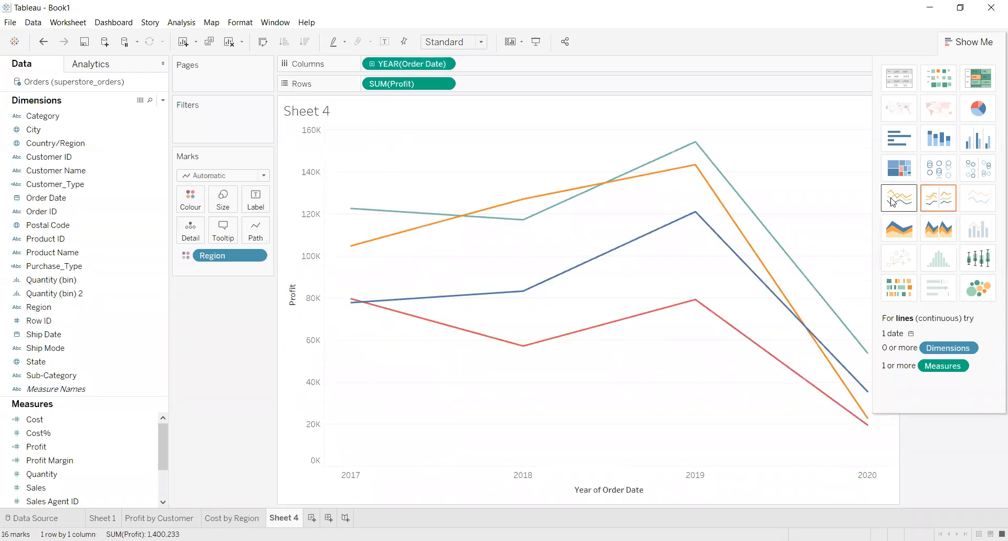
{"action": "left_click", "coordinate": [900, 238]}
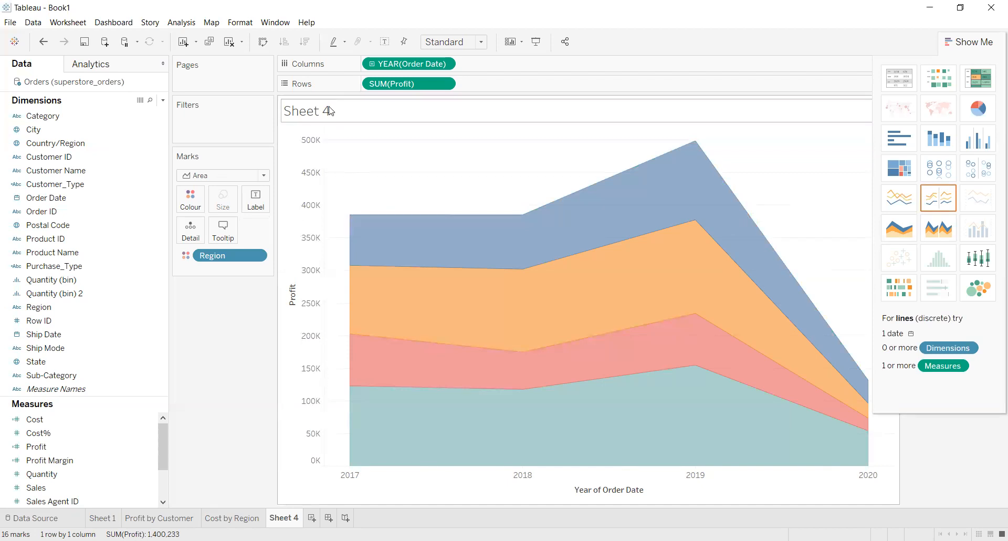
{"action": "left_click", "coordinate": [371, 64]}
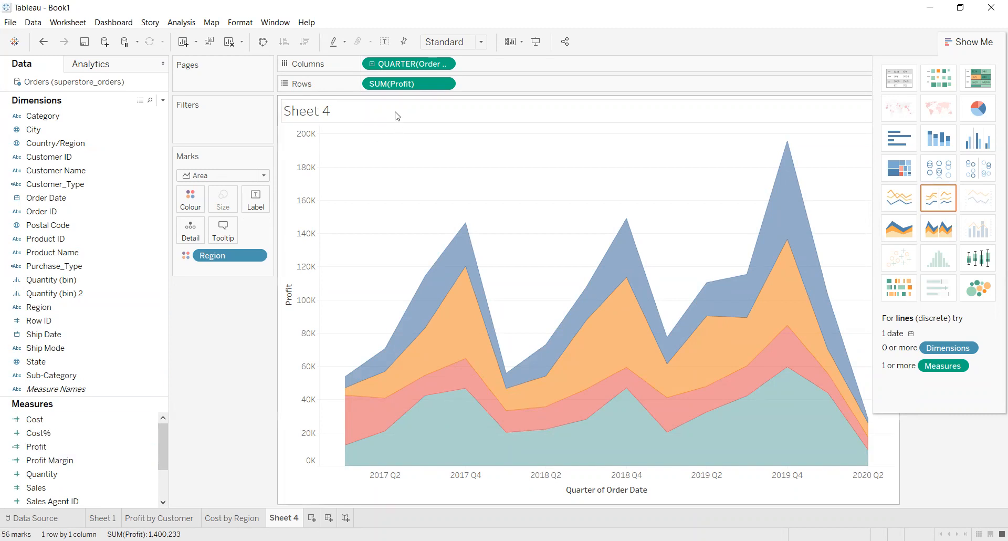
Replace Profit on Rows with Profit Margin and aggregate it as Average.
{"action": "left_click_drag", "start_coordinate": [407, 87], "coordinate": [383, 82]}
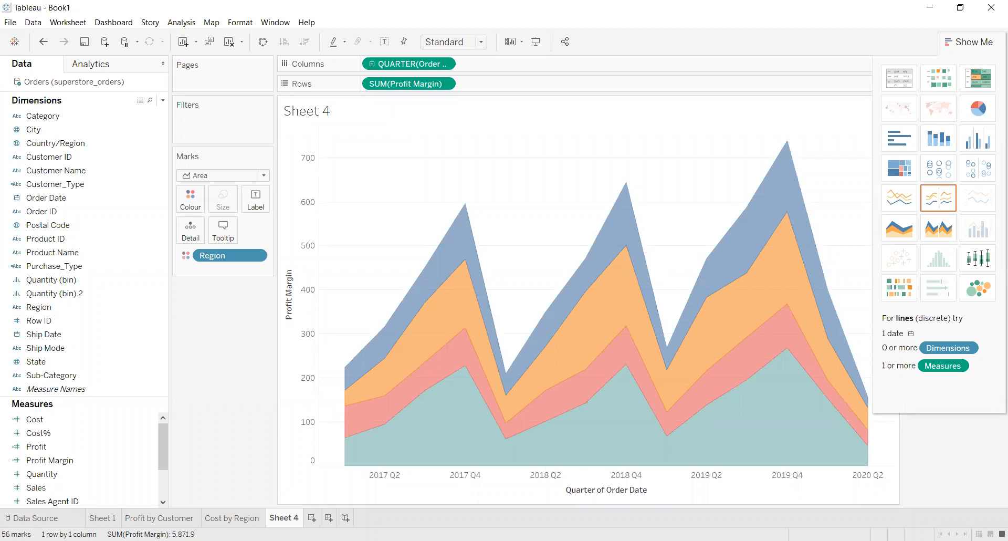
{"action": "left_click", "coordinate": [445, 84]}
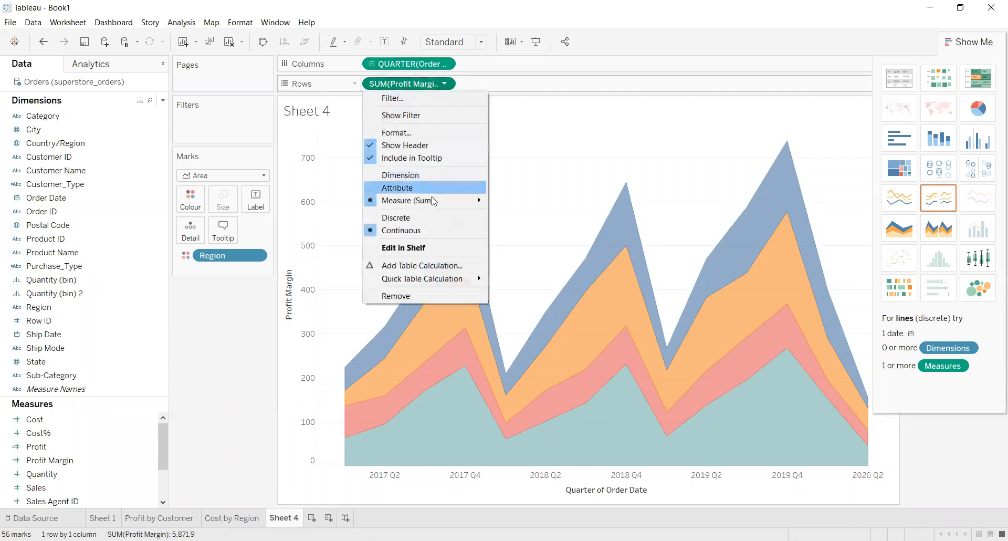
{"action": "mouse_move", "coordinate": [433, 201]}
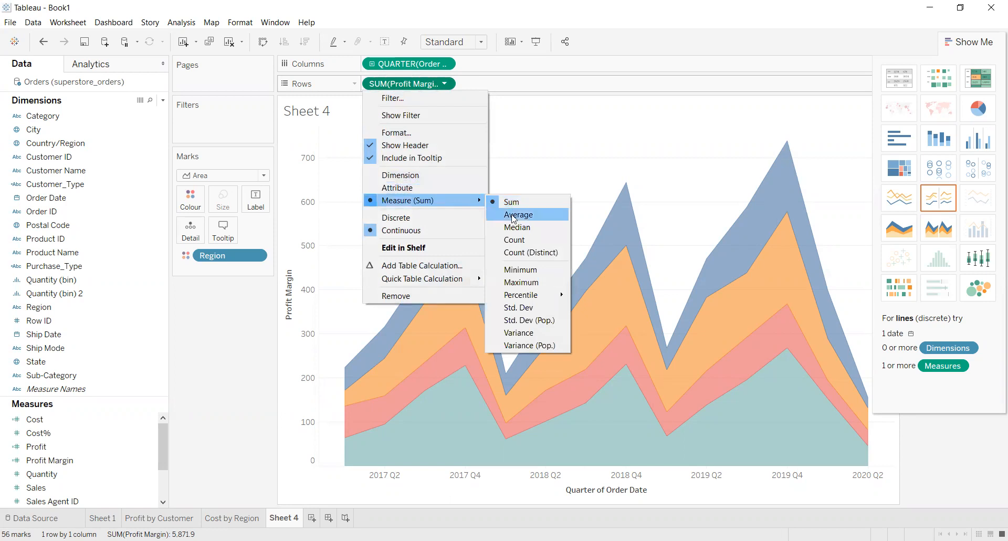
{"action": "left_click", "coordinate": [513, 216]}
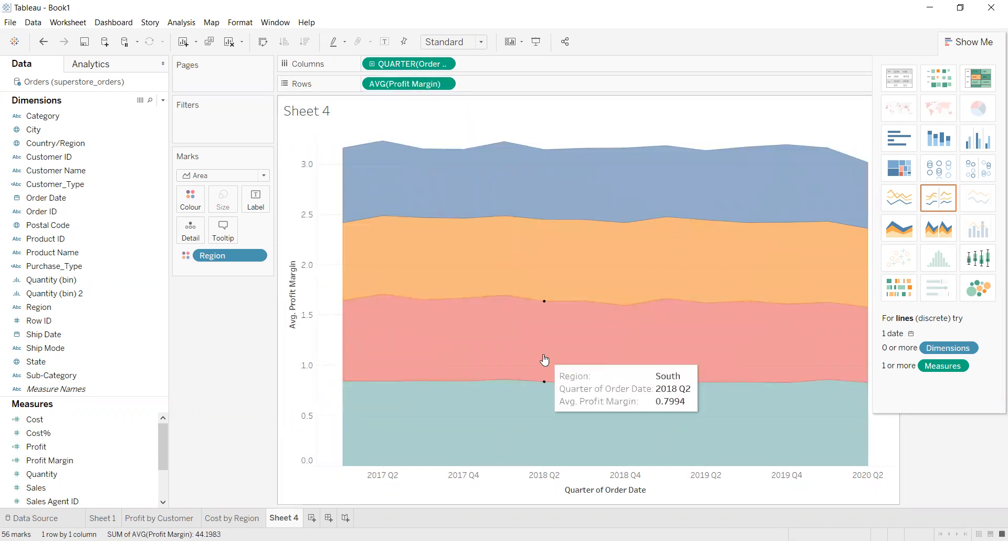
{"action": "left_click", "coordinate": [445, 84]}
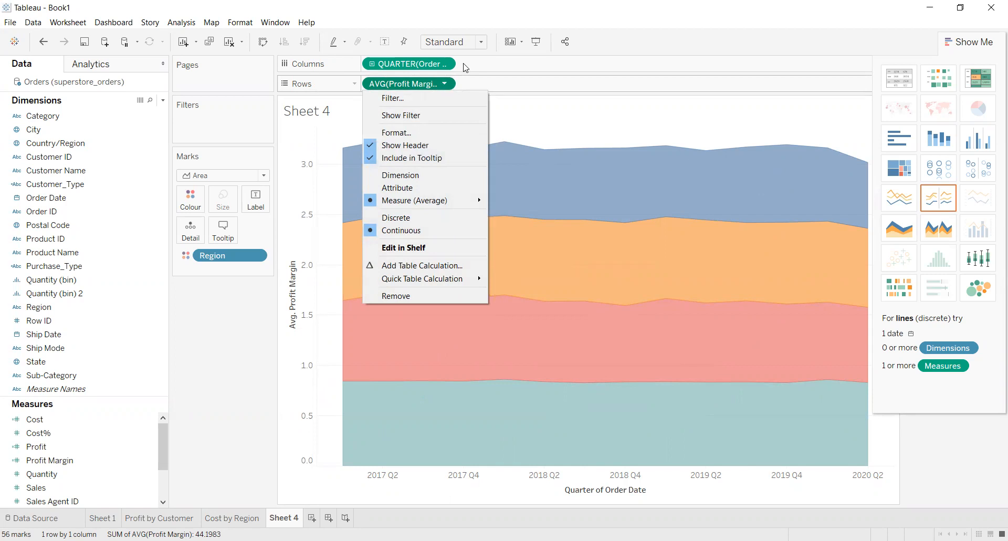
{"action": "left_click", "coordinate": [693, 126]}
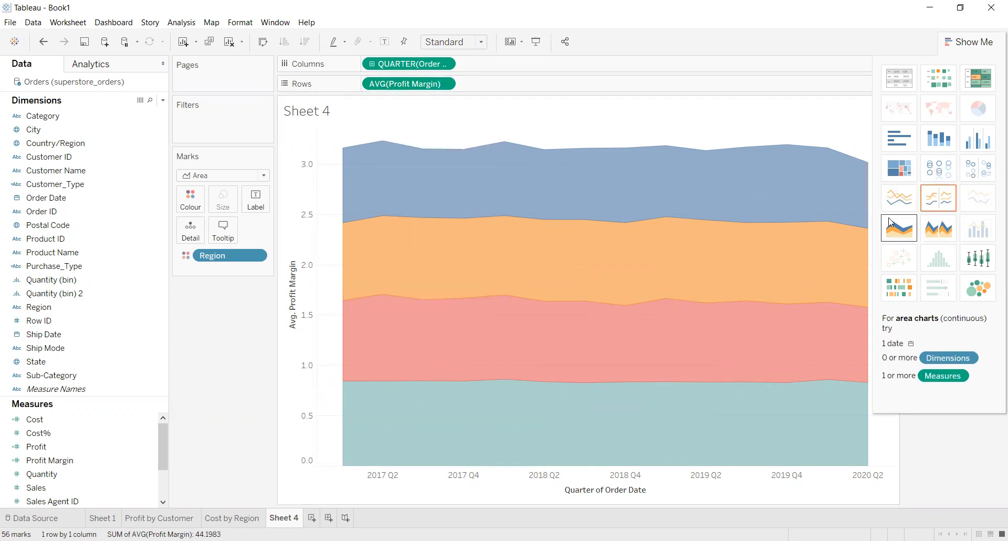
Compare the area, discrete line and continuous line charts for average profit margin, and settle on continuous lines.
{"action": "left_click", "coordinate": [892, 206]}
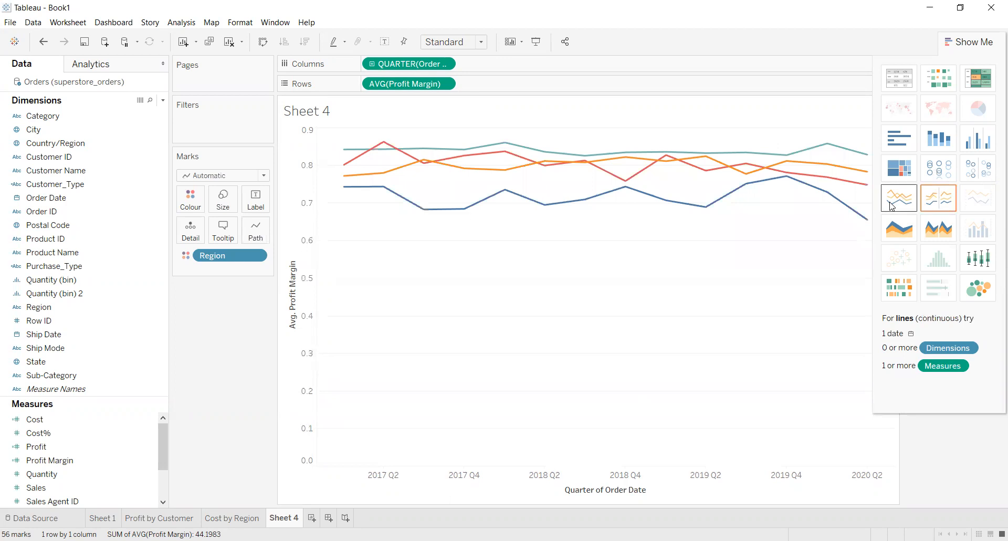
{"action": "left_click", "coordinate": [893, 223]}
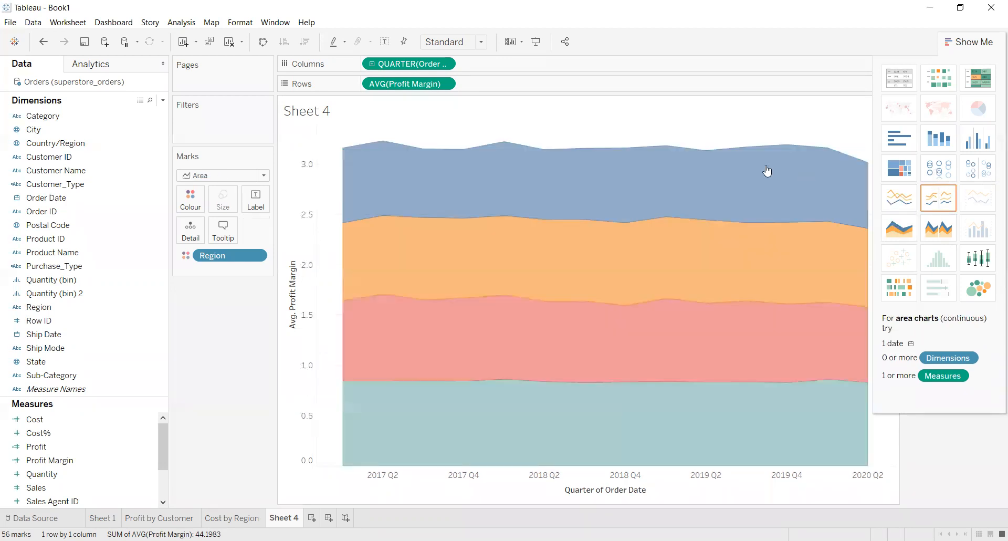
{"action": "left_click", "coordinate": [912, 202]}
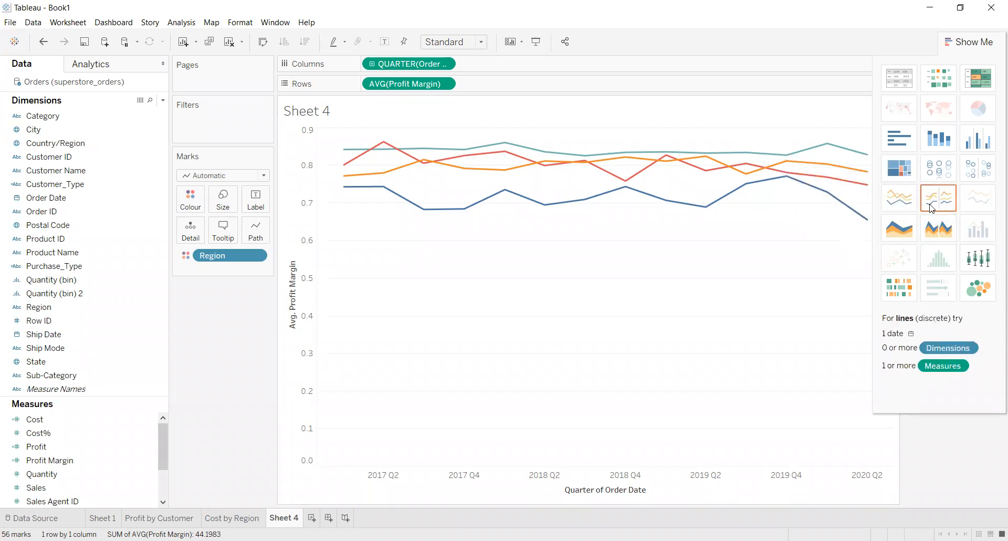
{"action": "left_click", "coordinate": [931, 208]}
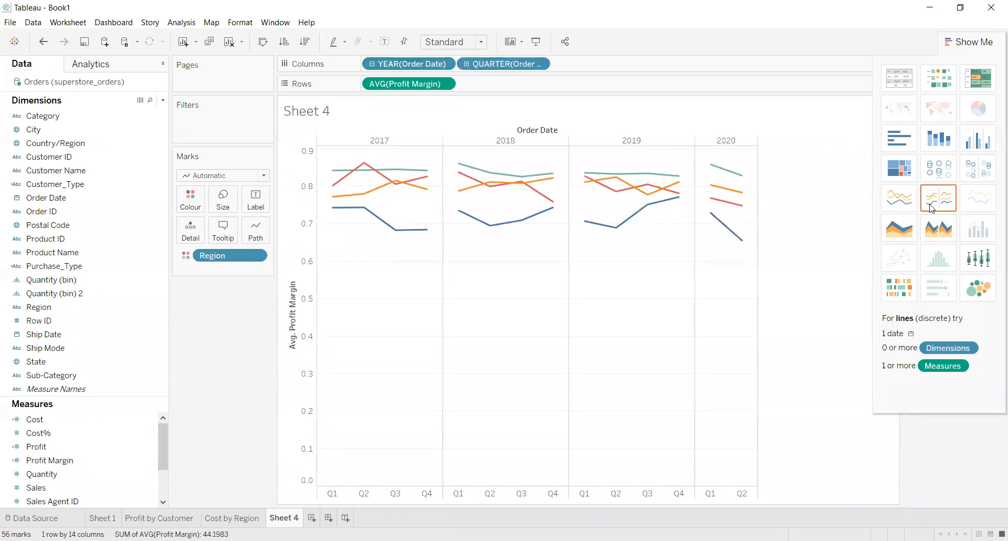
{"action": "left_click", "coordinate": [897, 200]}
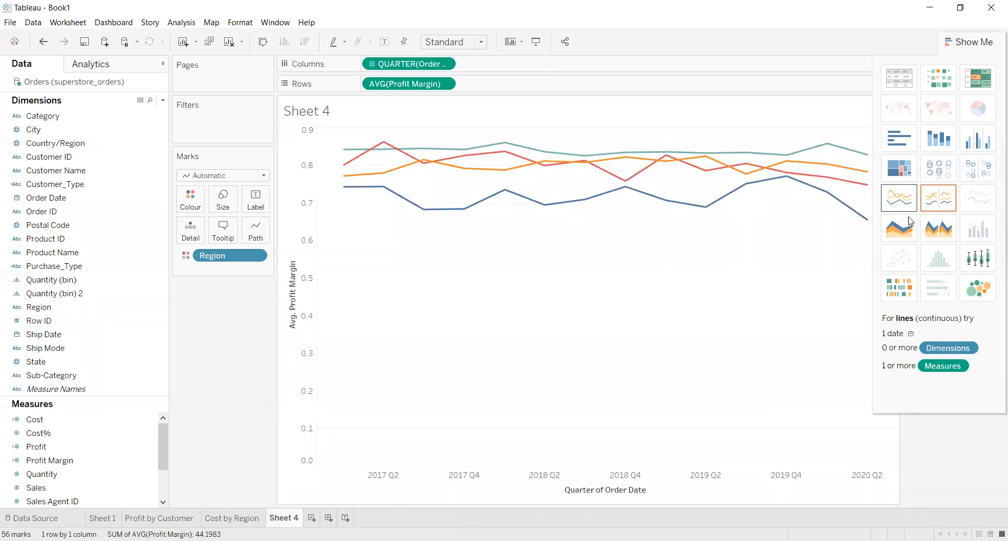
Set the sheet's grid lines to None and hide the Avg. Profit Margin axis header.
{"action": "right_click", "coordinate": [435, 233]}
{"action": "left_click", "coordinate": [468, 281]}
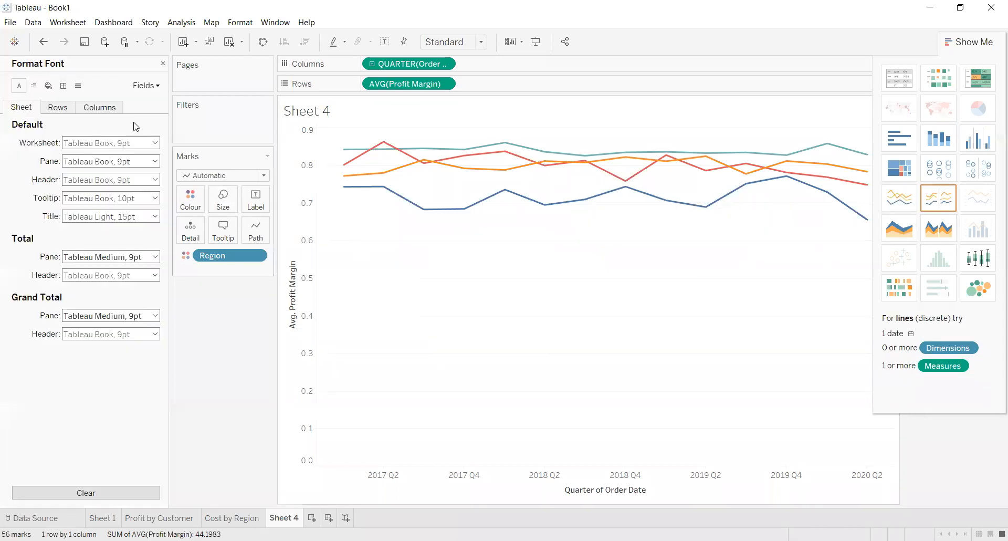
{"action": "left_click", "coordinate": [63, 86]}
{"action": "left_click", "coordinate": [78, 86]}
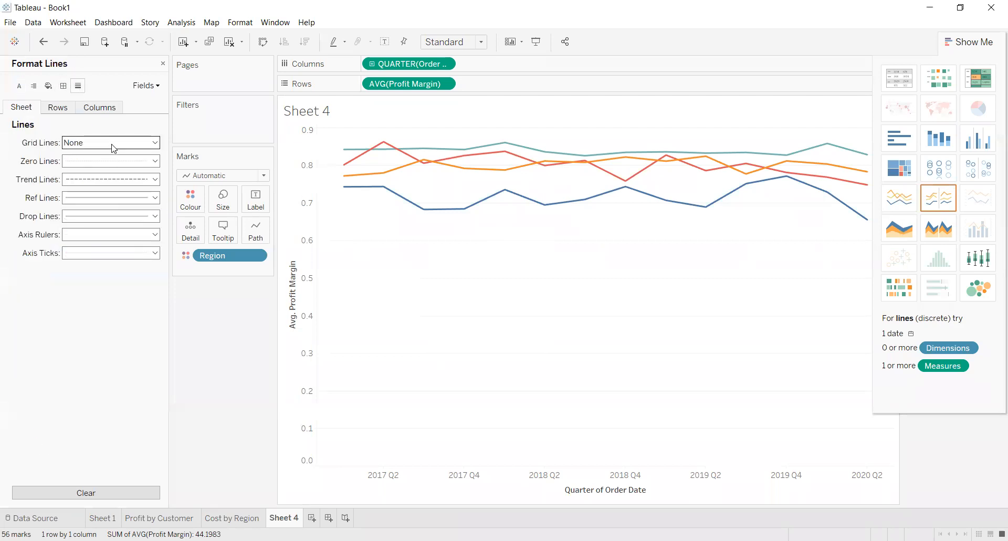
{"action": "left_click", "coordinate": [113, 148]}
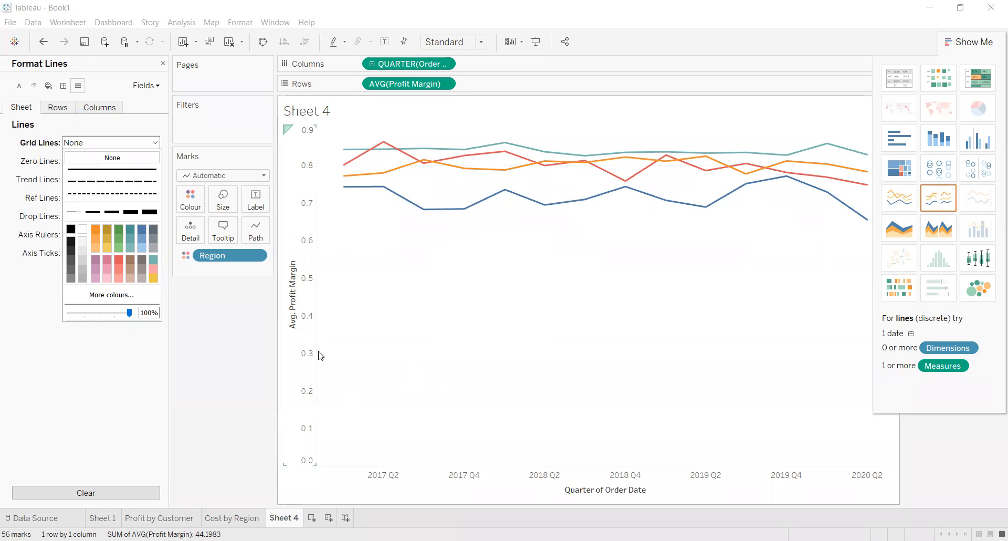
{"action": "right_click", "coordinate": [292, 288]}
{"action": "left_click", "coordinate": [319, 351]}
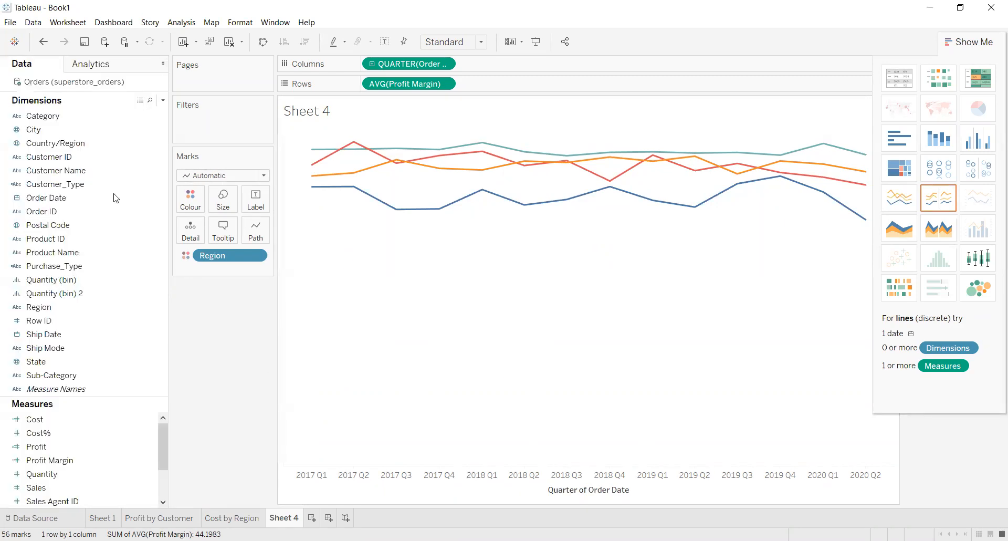
Add Profit Margin as the mark label on the regional lines.
{"action": "left_click", "coordinate": [32, 348]}
{"action": "left_click", "coordinate": [53, 293]}
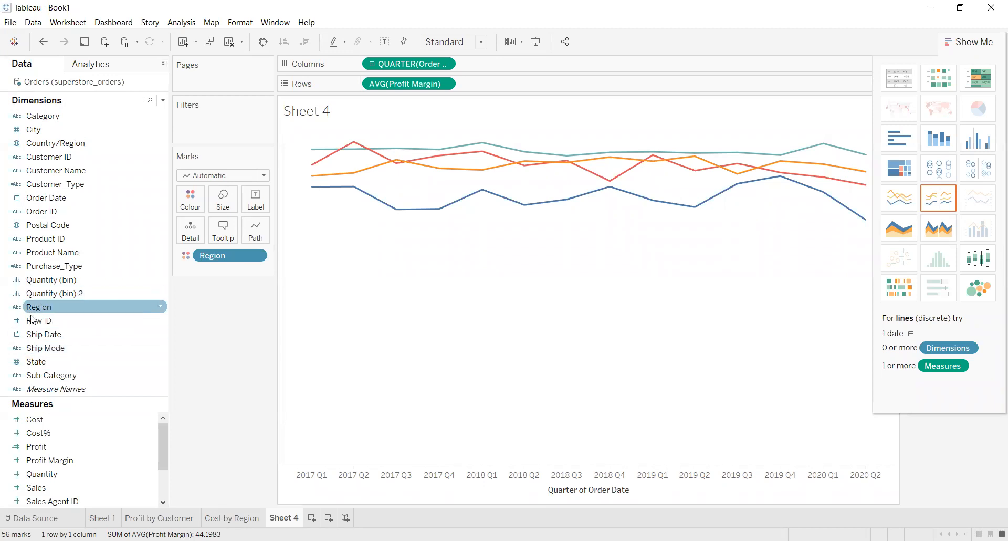
{"action": "left_click", "coordinate": [52, 377]}
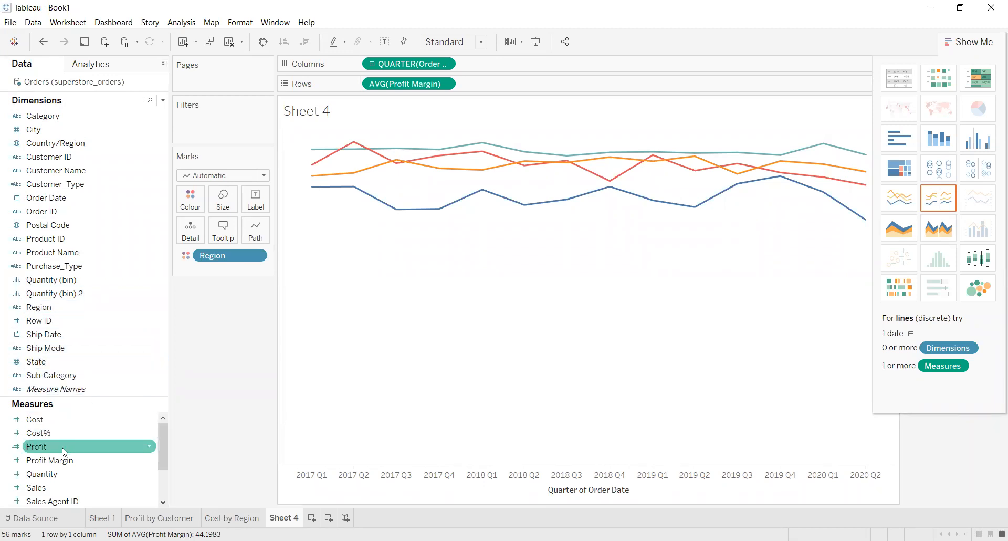
{"action": "left_click", "coordinate": [58, 462]}
{"action": "left_click_drag", "start_coordinate": [58, 466], "coordinate": [257, 205]}
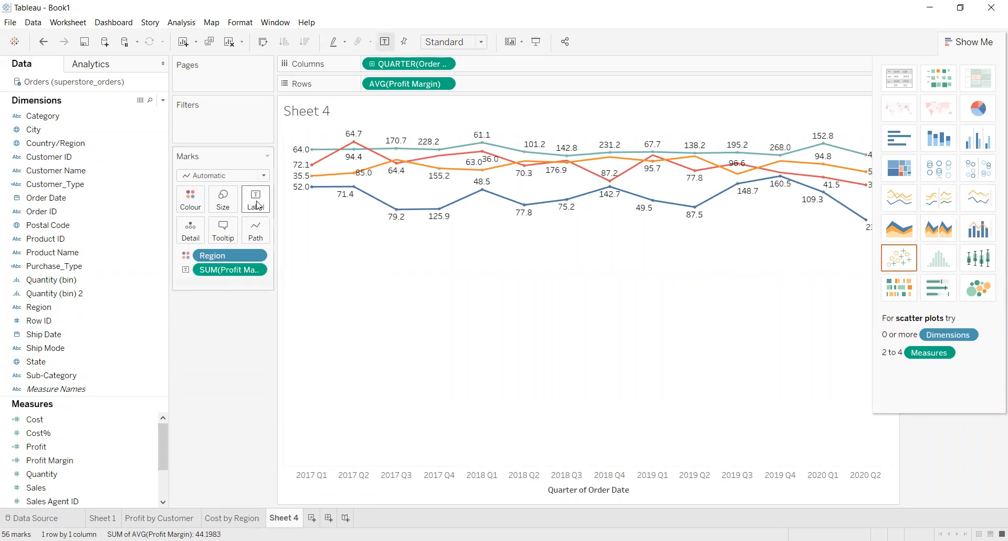
Limit the mark labels to Min/Max and close the chart type suggestions to reveal the Region legend.
{"action": "left_click", "coordinate": [258, 208]}
{"action": "left_click", "coordinate": [281, 331]}
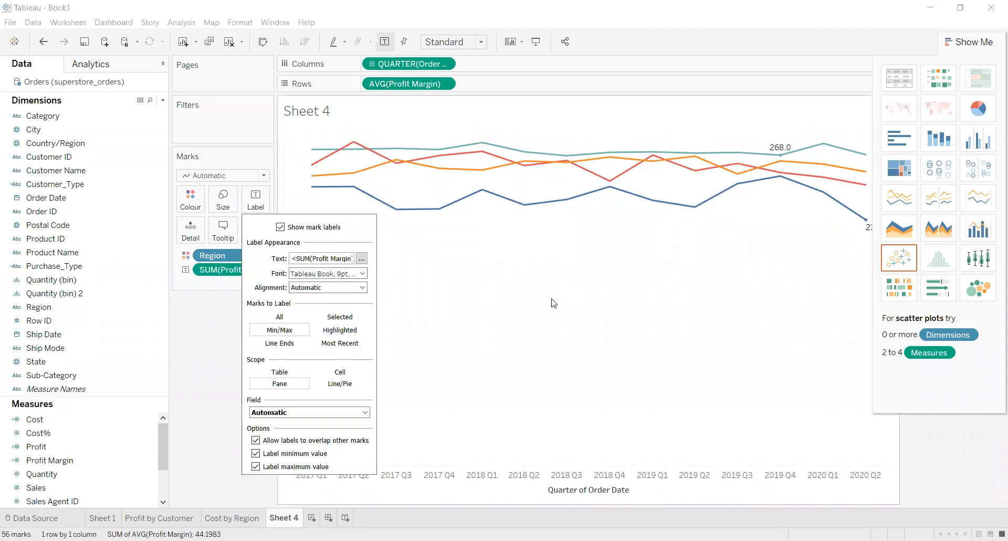
{"action": "left_click", "coordinate": [767, 292]}
{"action": "left_click", "coordinate": [978, 42]}
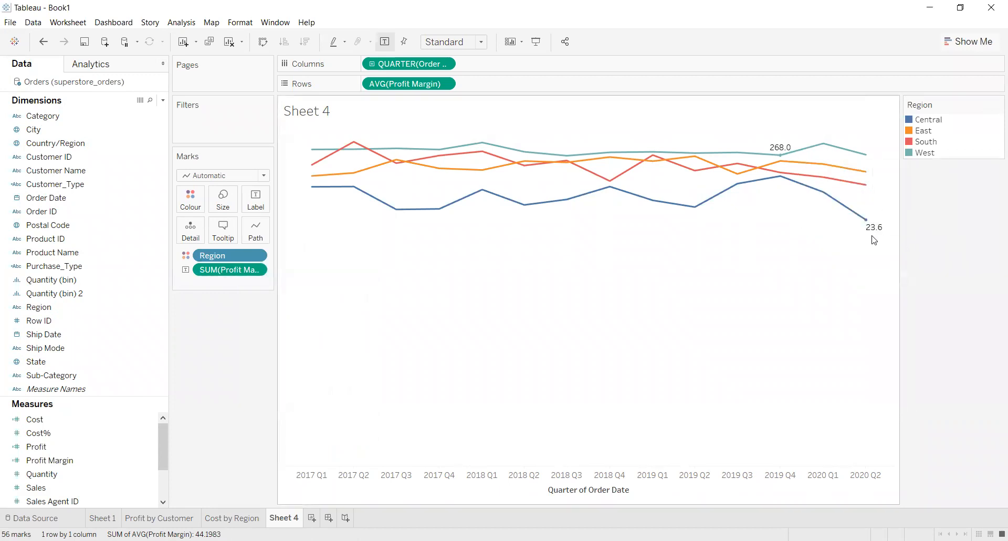
{"action": "mouse_move", "coordinate": [871, 236]}
{"action": "mouse_move", "coordinate": [780, 149]}
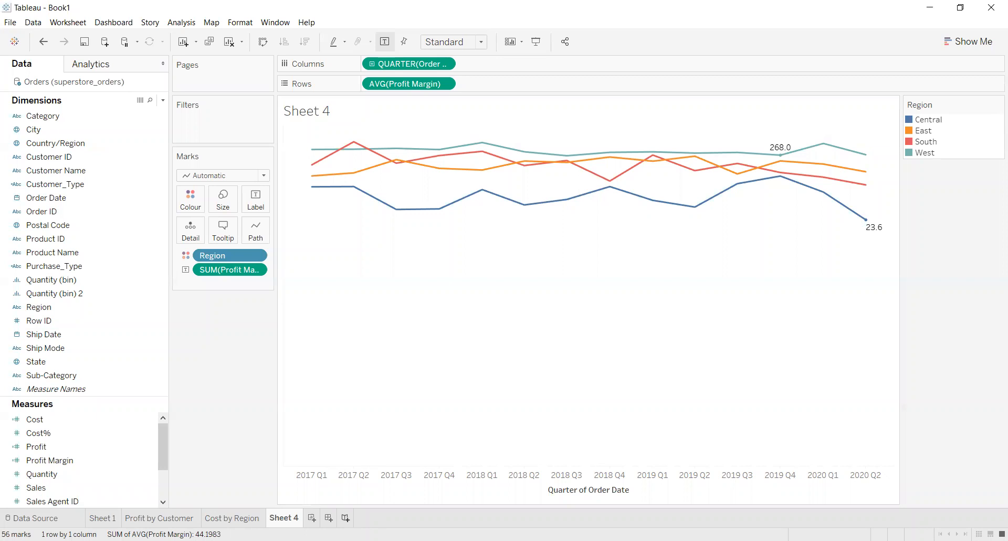
Rename the worksheet to Margin by Region and briefly compare it with the Profit by Customer sheet.
{"action": "double_click", "coordinate": [290, 518]}
{"action": "type", "text": "Rargin by "}
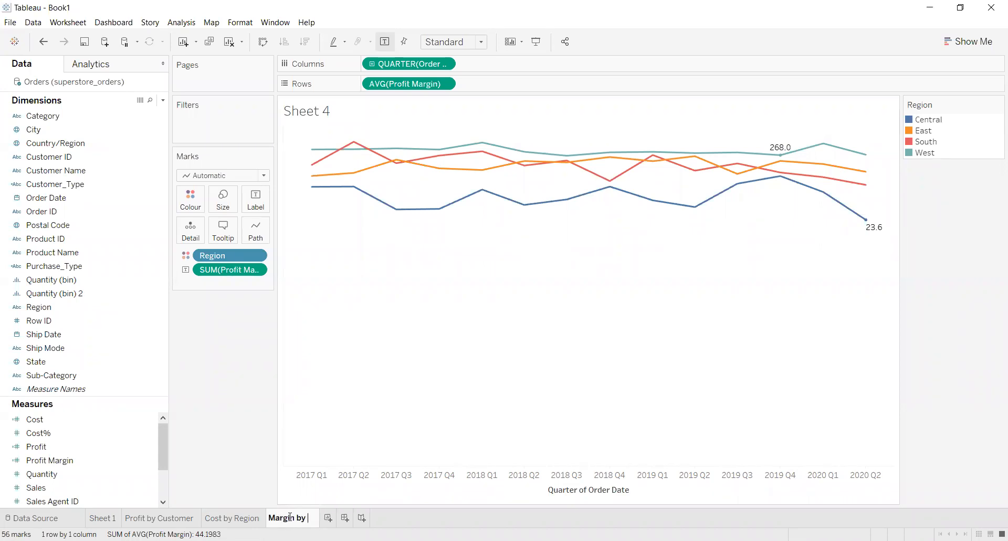
{"action": "type", "text": "Region"}
{"action": "key", "text": "Return"}
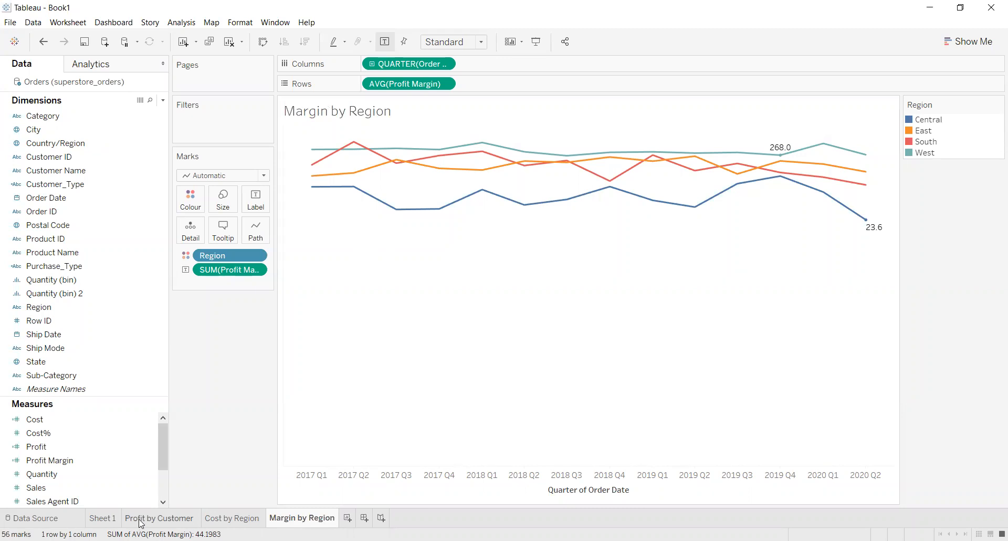
{"action": "left_click", "coordinate": [173, 519]}
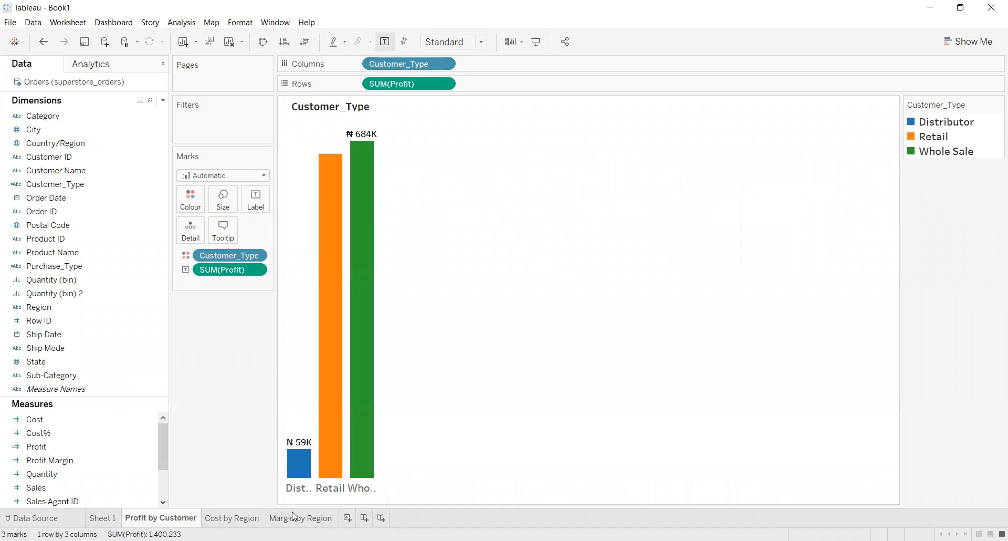
{"action": "left_click", "coordinate": [326, 517]}
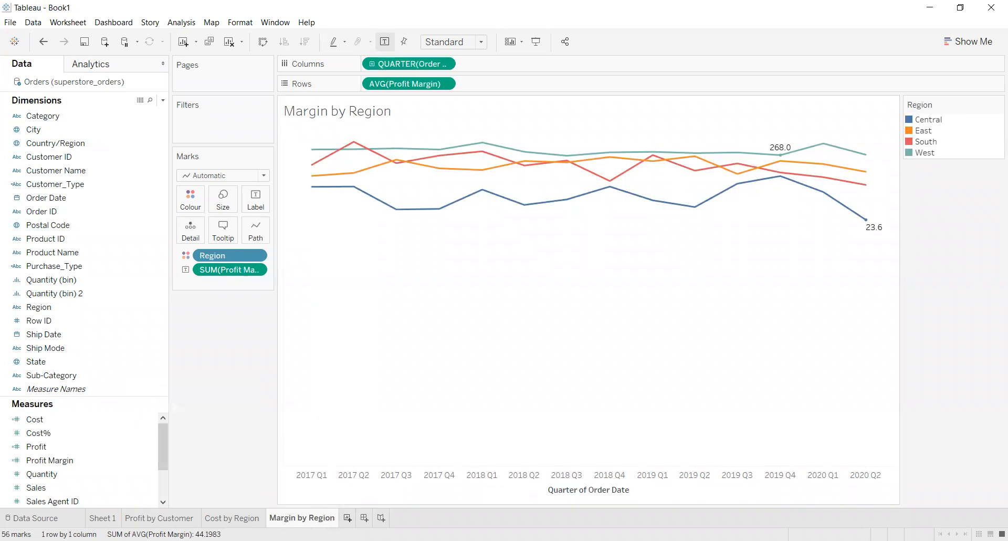
Add a new worksheet after Margin by Region and widen the data pane slightly.
{"action": "left_click", "coordinate": [347, 518]}
{"action": "left_click_drag", "start_coordinate": [169, 457], "coordinate": [179, 454]}
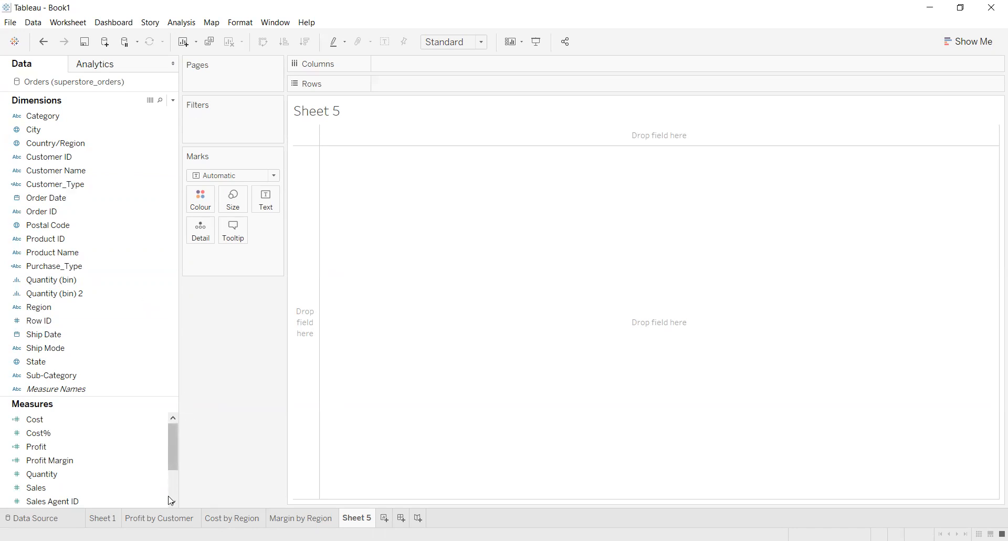
Review the Profit by Customer, Cost by Region and Margin by Region sheets, then return to the empty Sheet 5.
{"action": "left_click", "coordinate": [169, 519]}
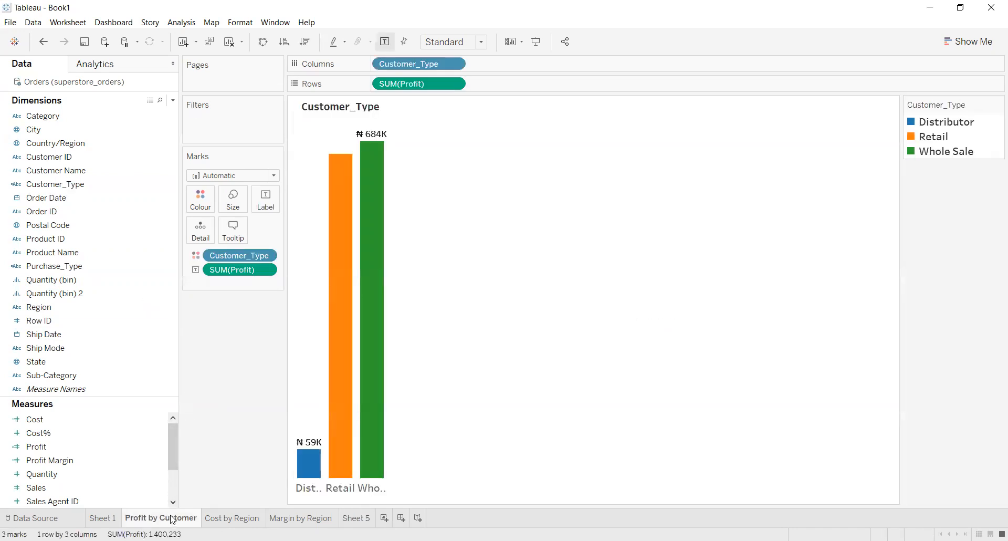
{"action": "left_click", "coordinate": [210, 519]}
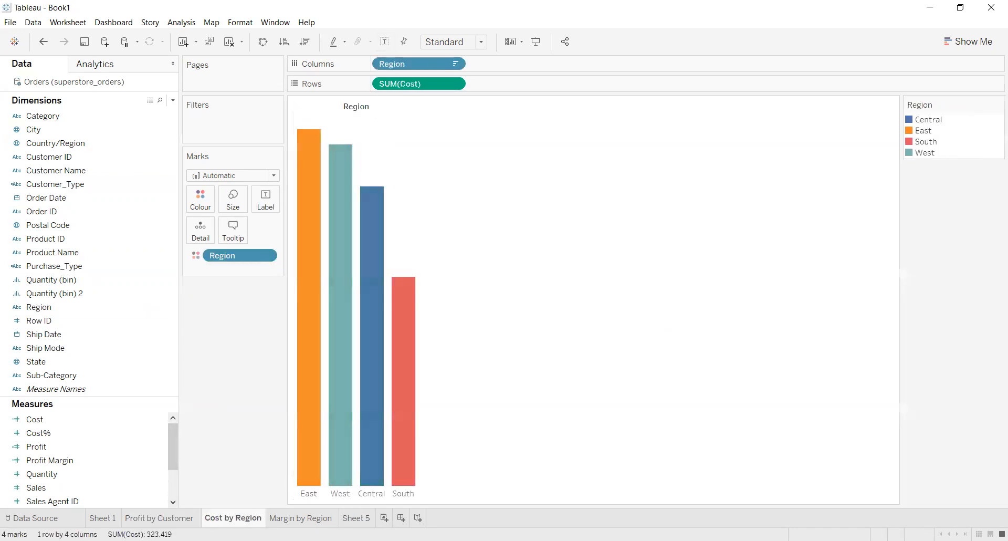
{"action": "left_click", "coordinate": [310, 519]}
{"action": "left_click", "coordinate": [352, 519]}
{"action": "left_click", "coordinate": [326, 521]}
{"action": "left_click", "coordinate": [353, 519]}
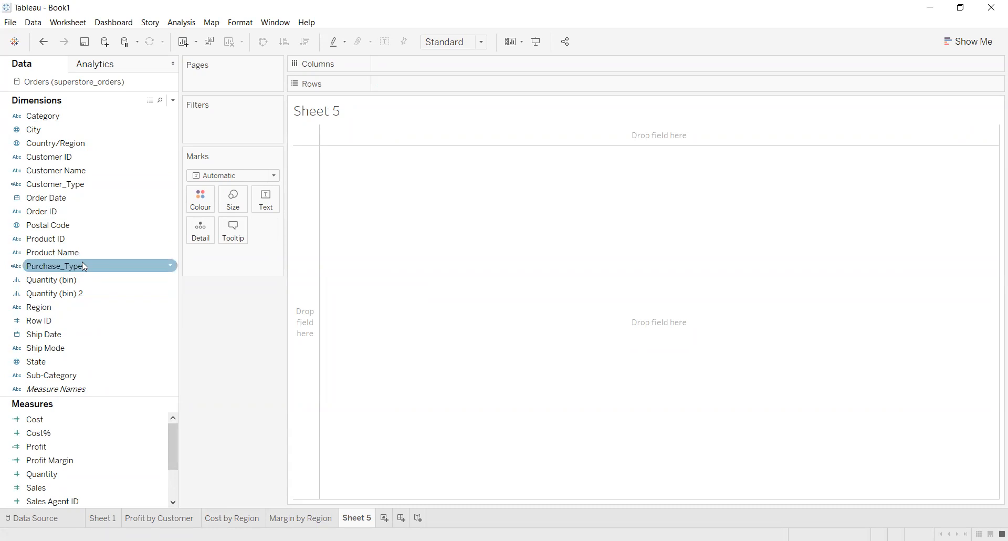
{"action": "left_click_drag", "start_coordinate": [83, 278], "coordinate": [419, 88]}
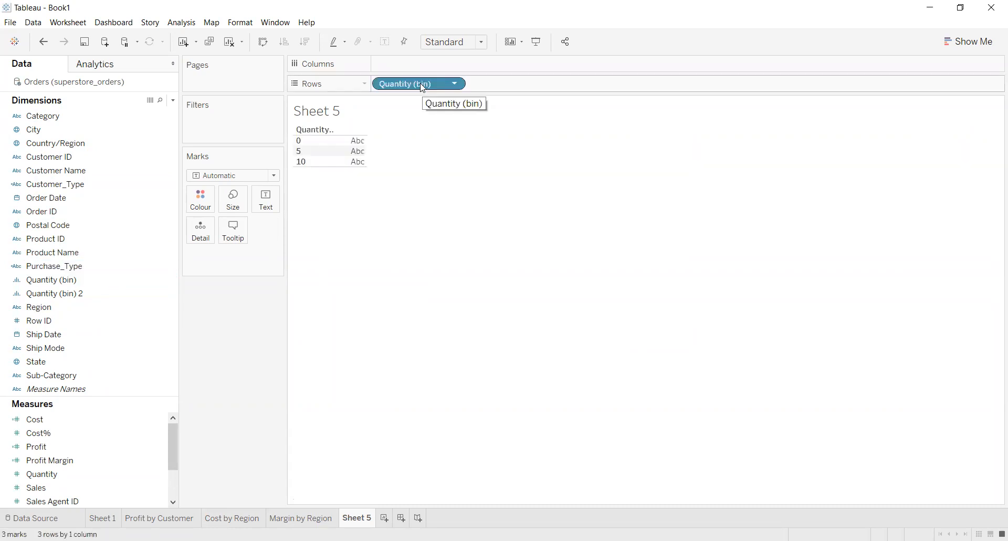
{"action": "left_click", "coordinate": [72, 476]}
{"action": "left_click_drag", "start_coordinate": [72, 474], "coordinate": [420, 141]}
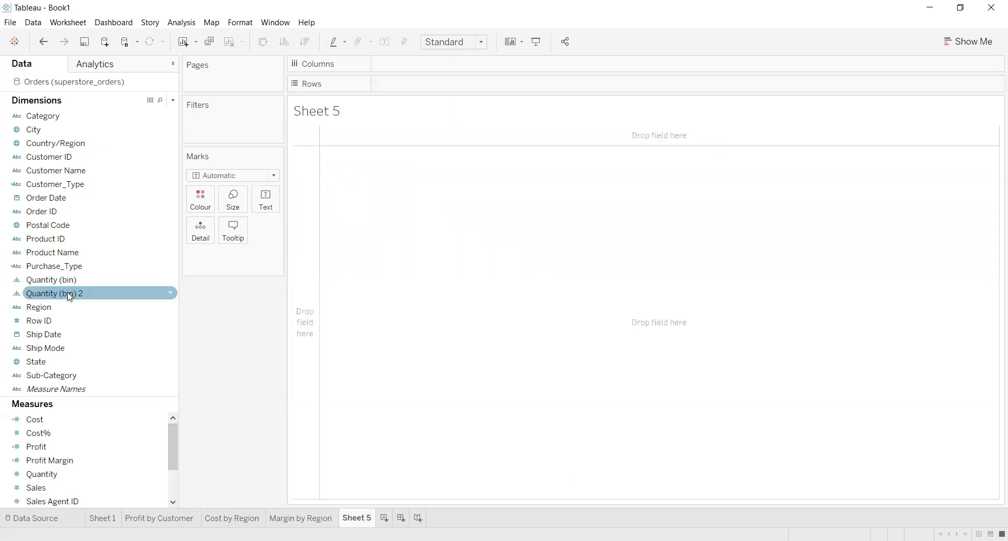
Build a bar chart with Ship Mode as columns and Cost as rows.
{"action": "left_click", "coordinate": [106, 344]}
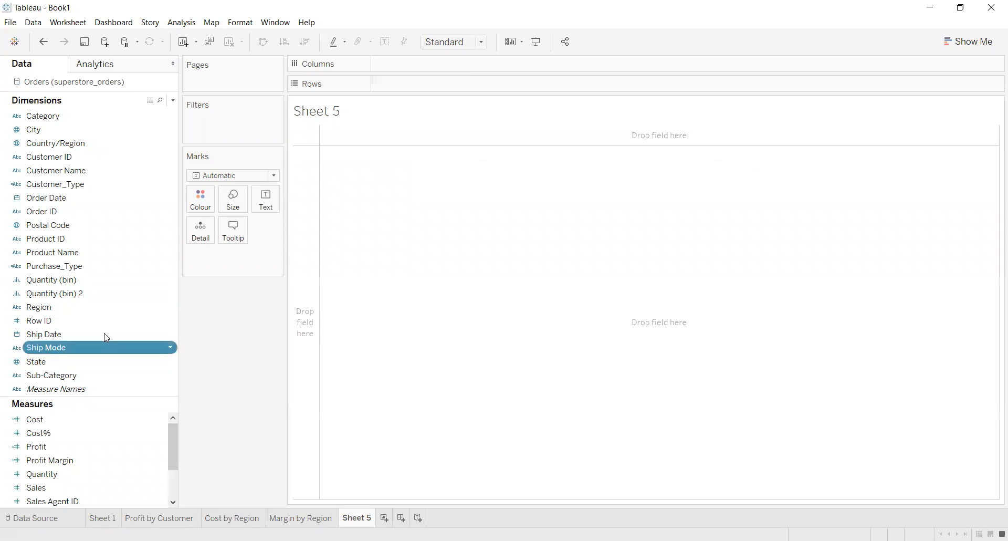
{"action": "left_click_drag", "start_coordinate": [414, 66], "coordinate": [417, 65]}
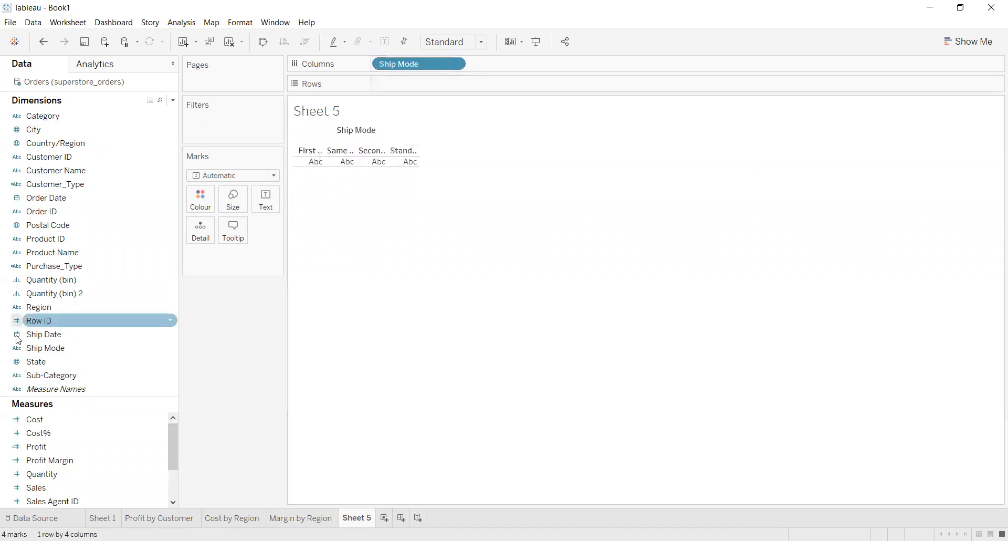
{"action": "left_click", "coordinate": [59, 426]}
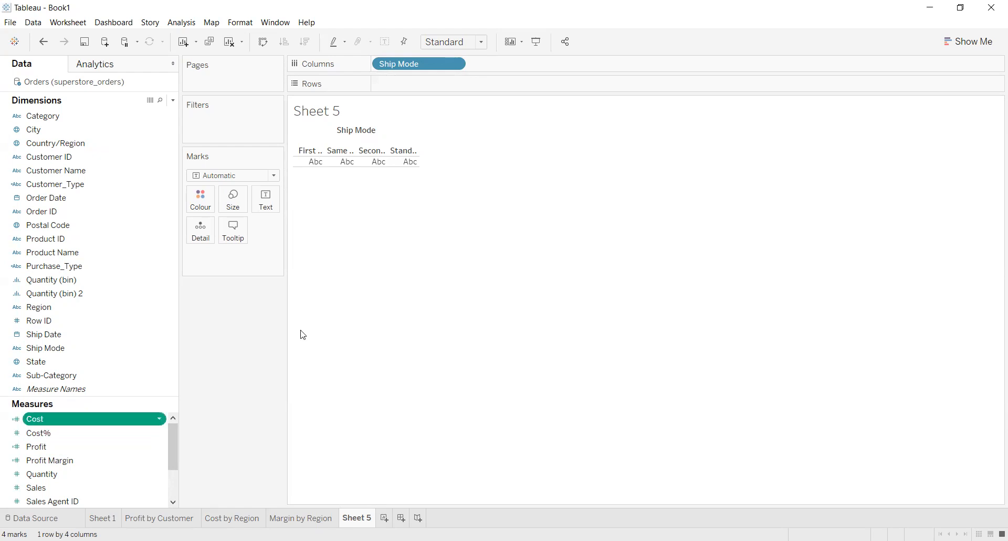
{"action": "left_click_drag", "start_coordinate": [417, 89], "coordinate": [418, 85]}
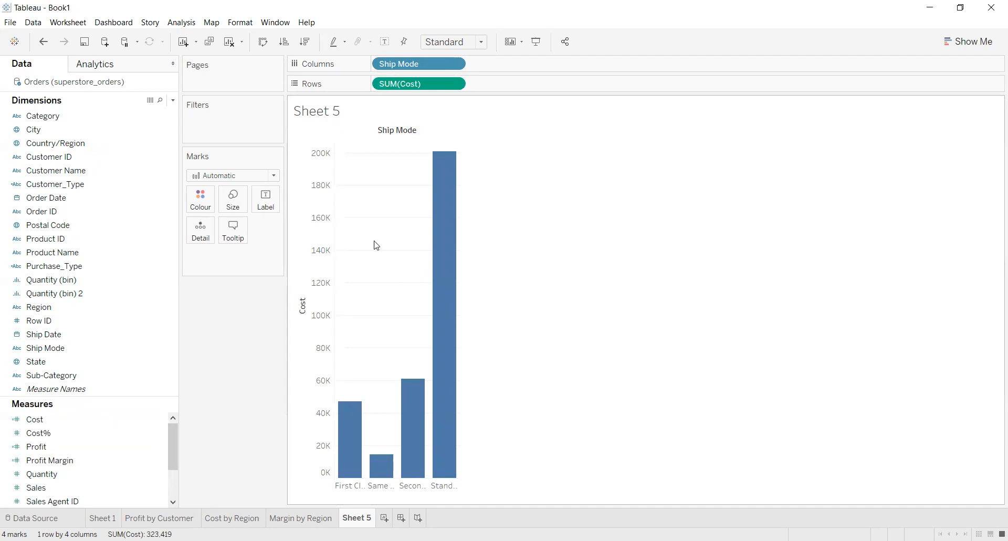
Change the Cost aggregation to Average and sort the ship modes by average cost in descending order.
{"action": "left_click", "coordinate": [451, 82]}
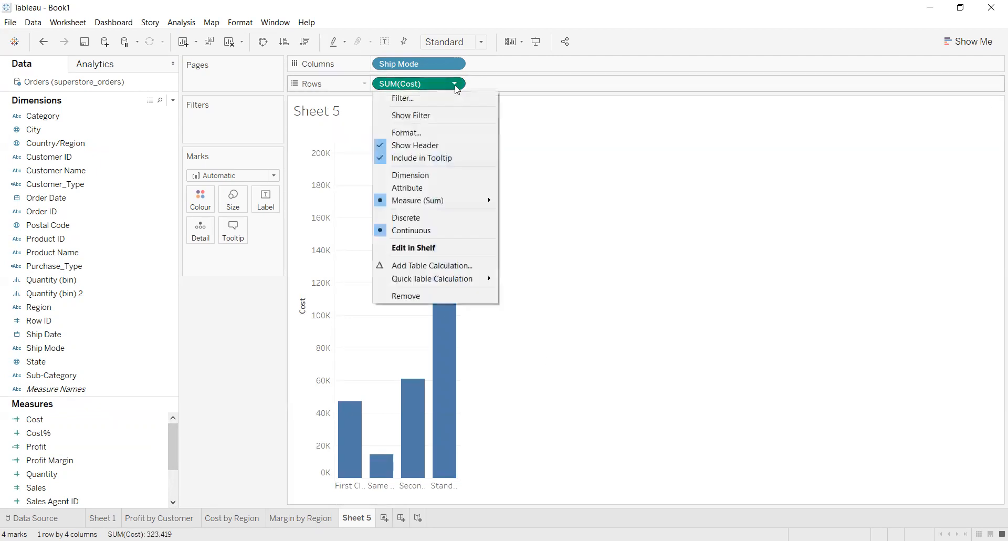
{"action": "mouse_move", "coordinate": [461, 201]}
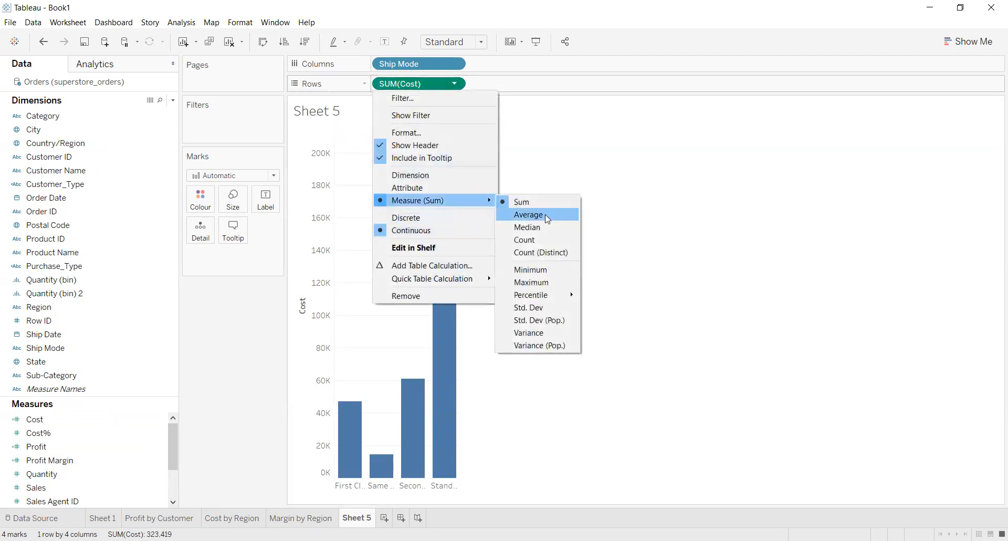
{"action": "left_click", "coordinate": [546, 214]}
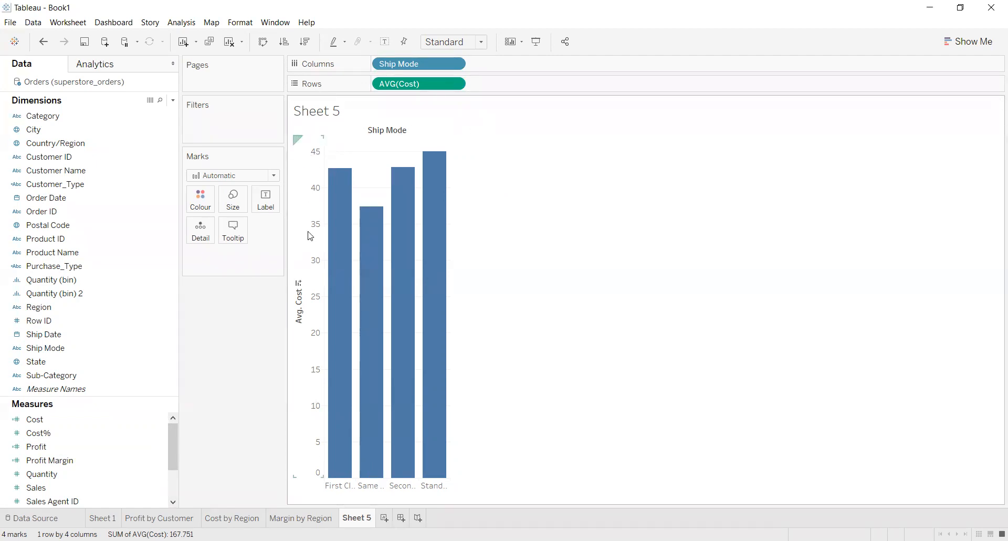
{"action": "left_click", "coordinate": [298, 285]}
{"action": "mouse_move", "coordinate": [336, 153]}
{"action": "right_click", "coordinate": [337, 184]}
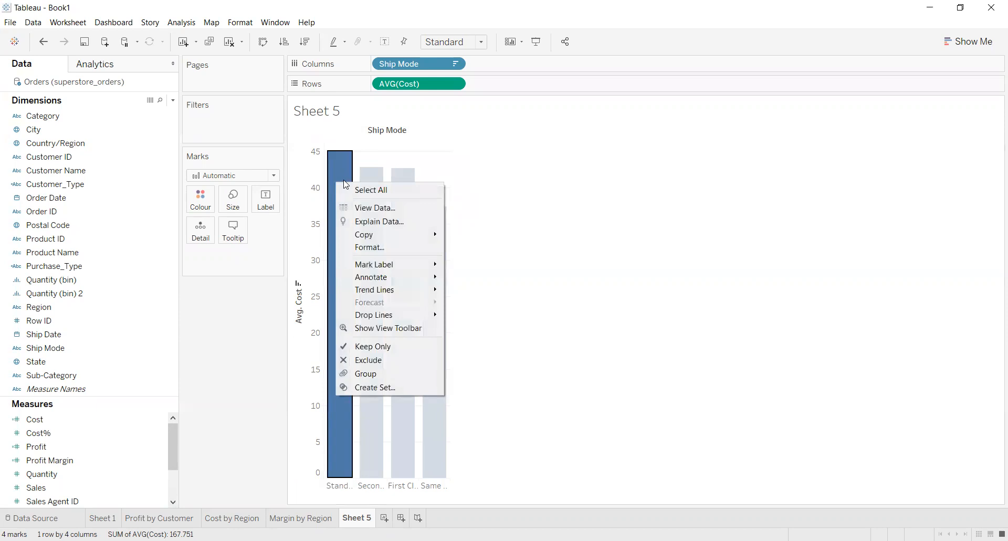
{"action": "right_click", "coordinate": [344, 136]}
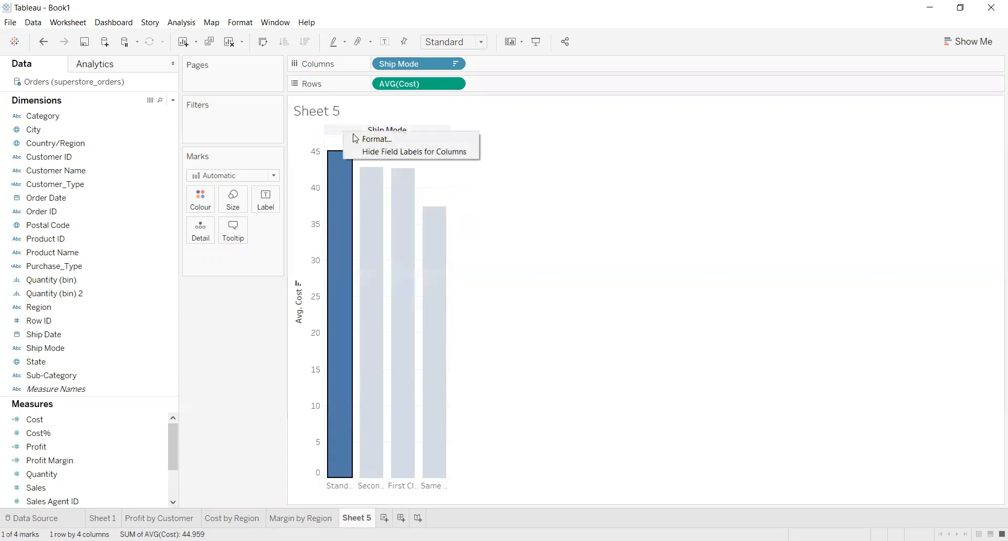
{"action": "left_click", "coordinate": [376, 140]}
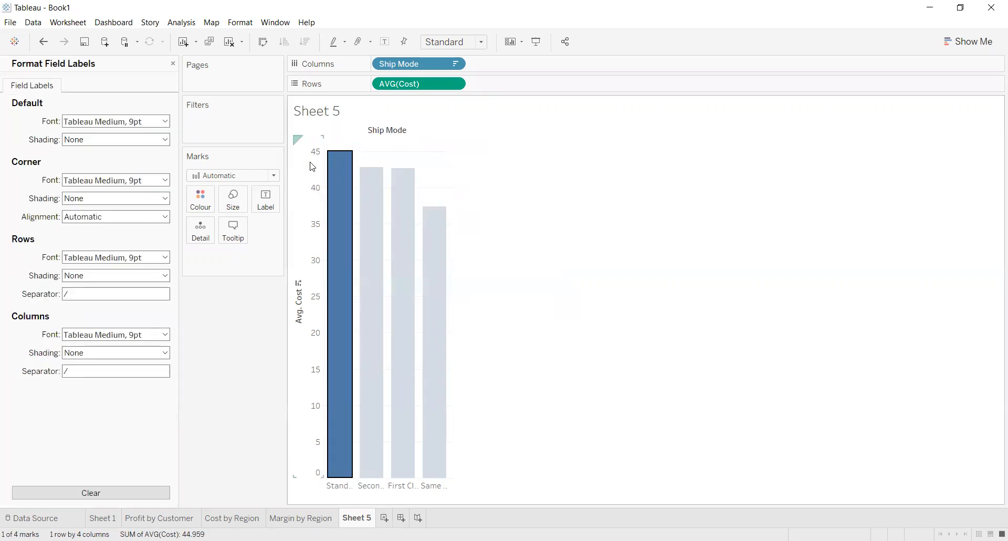
{"action": "right_click", "coordinate": [441, 166]}
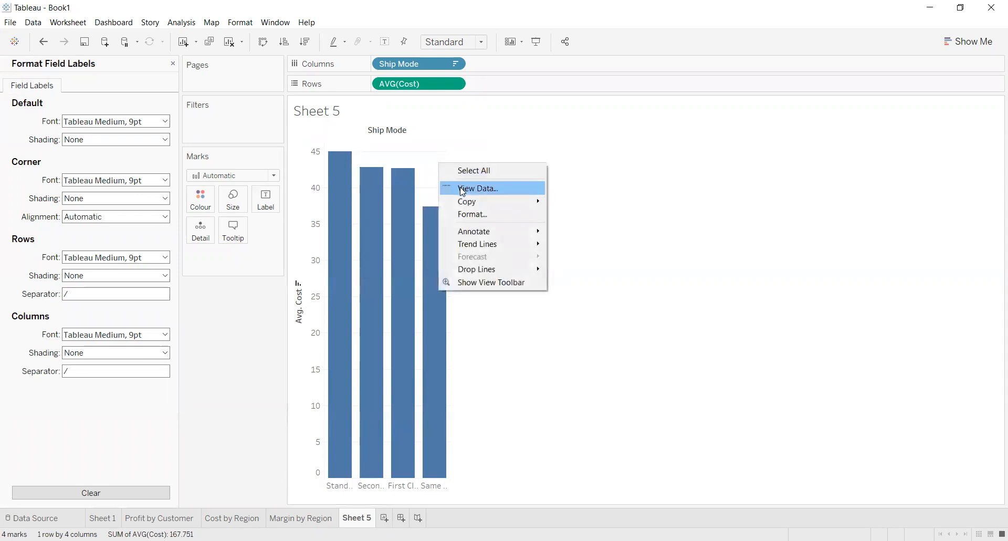
{"action": "left_click", "coordinate": [467, 213]}
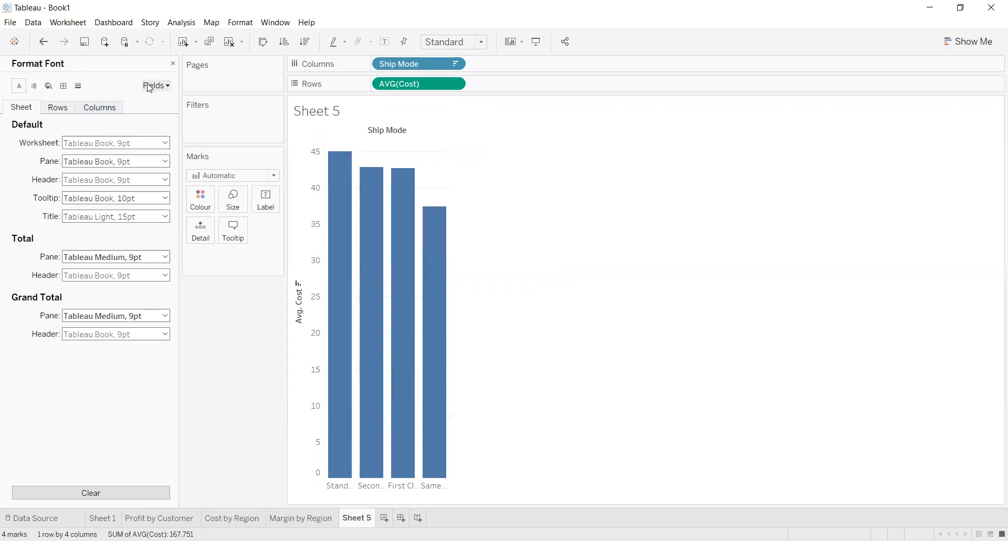
{"action": "left_click", "coordinate": [173, 63]}
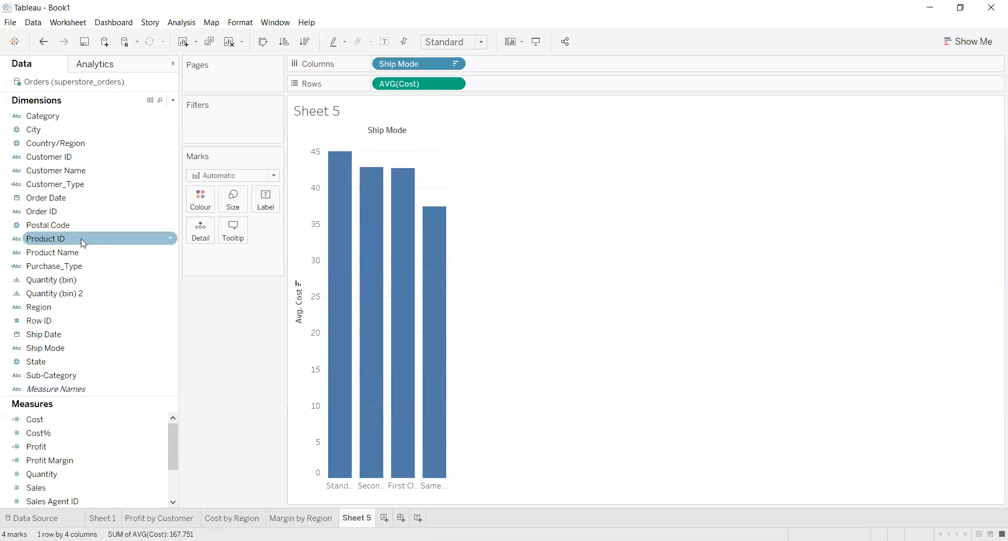
Colour the bars by Ship Mode and assign the Traffic Light palette to them.
{"action": "left_click_drag", "start_coordinate": [50, 349], "coordinate": [199, 200]}
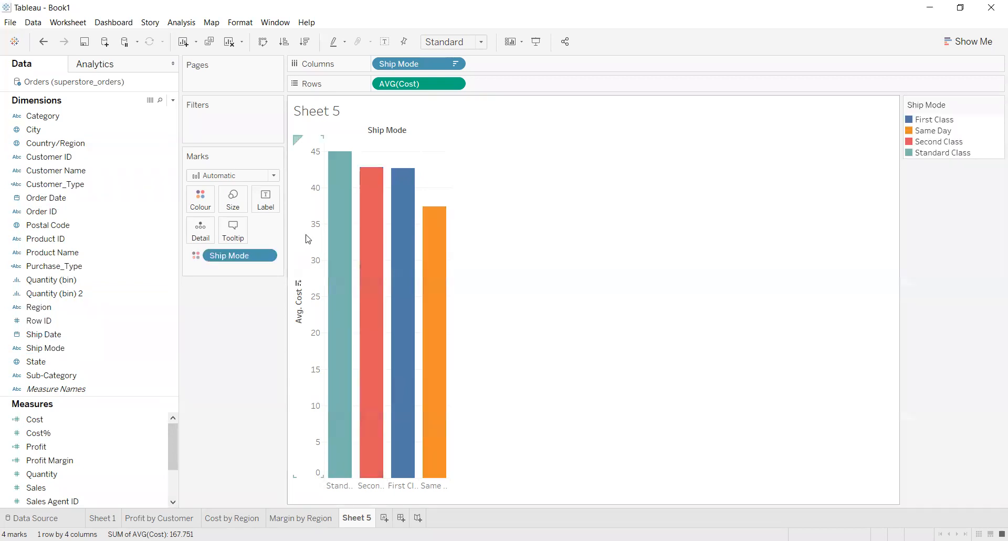
{"action": "left_click", "coordinate": [205, 199]}
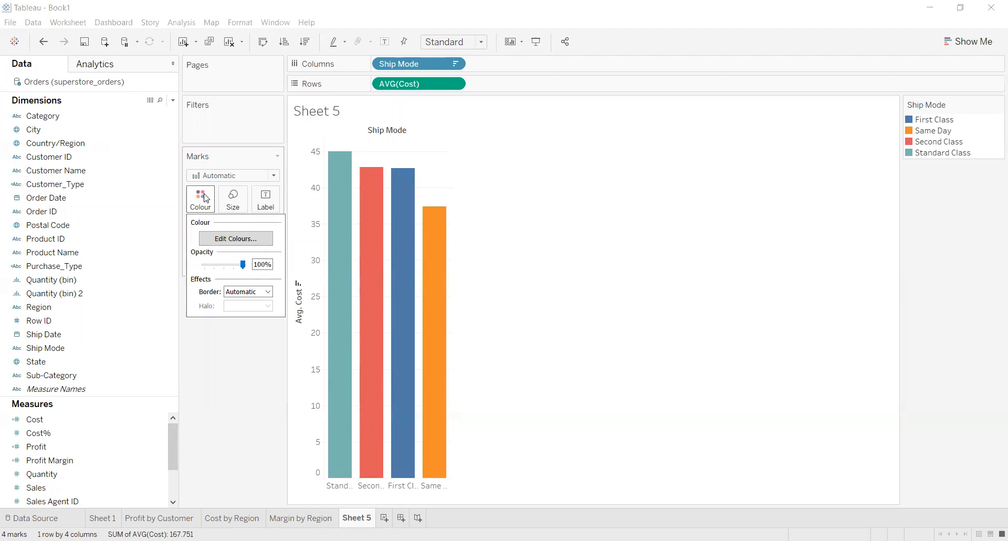
{"action": "left_click", "coordinate": [206, 198]}
{"action": "left_click", "coordinate": [200, 198]}
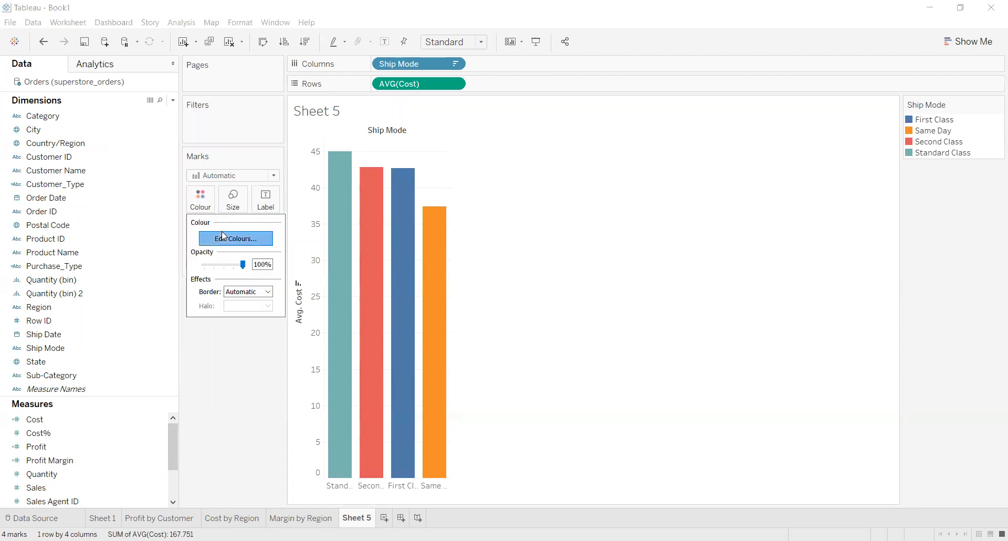
{"action": "left_click", "coordinate": [224, 237]}
{"action": "left_click", "coordinate": [553, 189]}
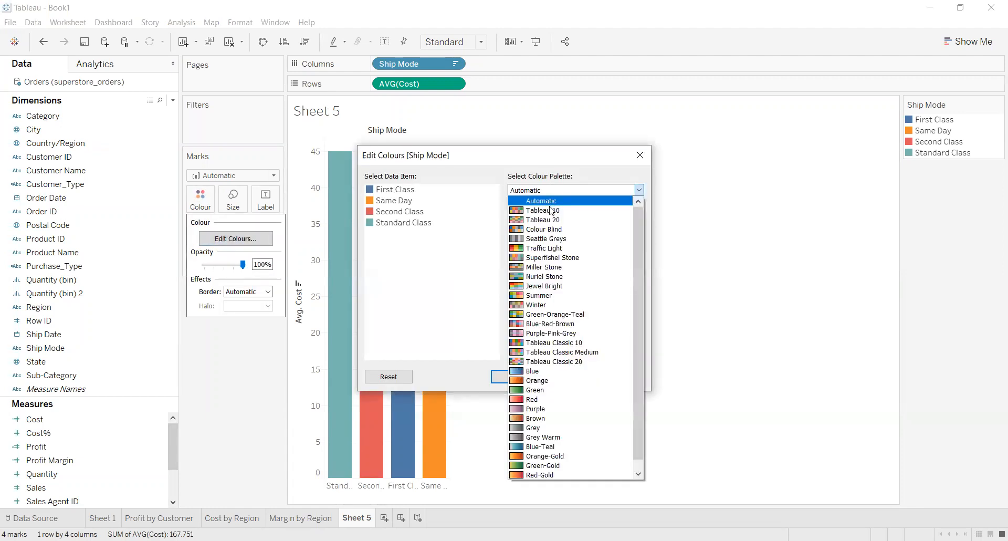
{"action": "left_click", "coordinate": [537, 295]}
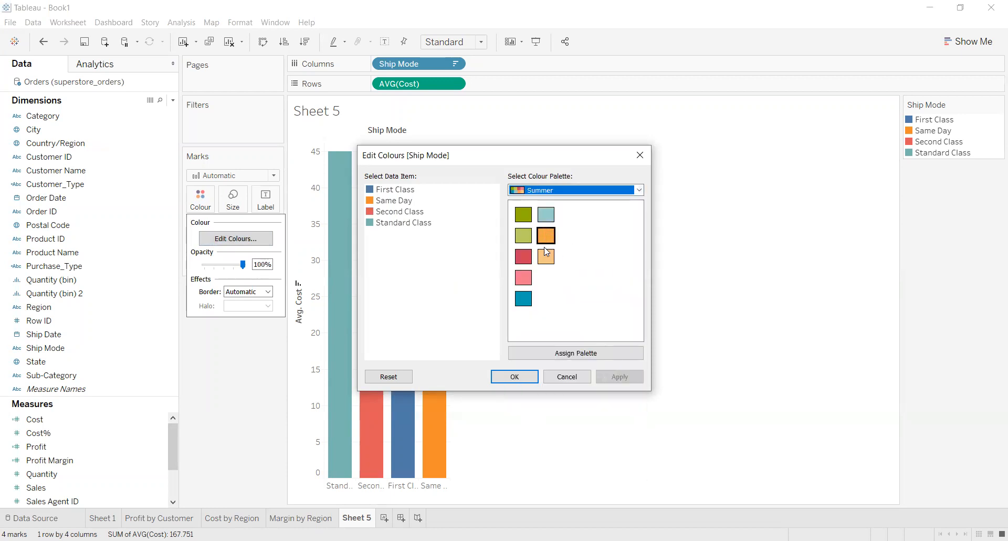
{"action": "left_click", "coordinate": [551, 190]}
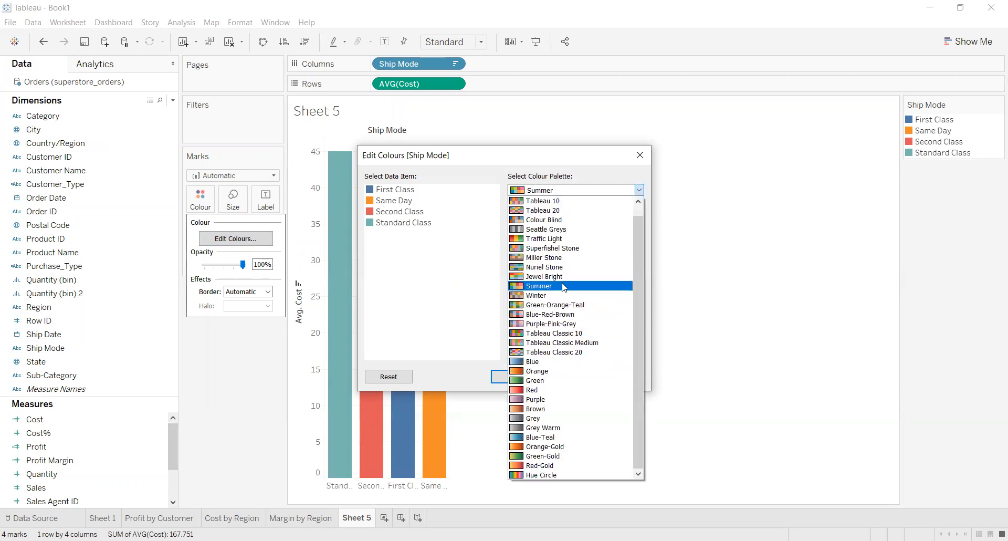
{"action": "left_click", "coordinate": [564, 239]}
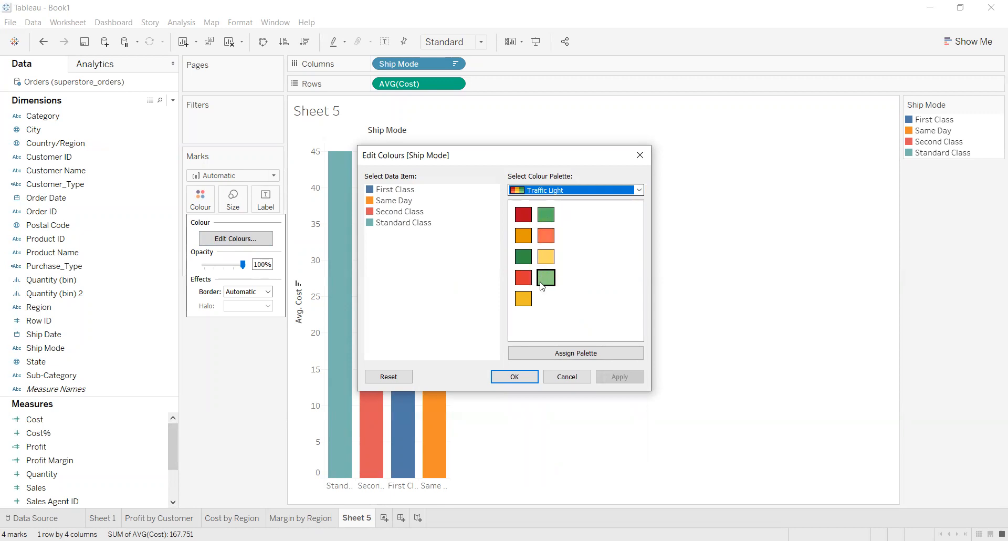
{"action": "left_click", "coordinate": [581, 353]}
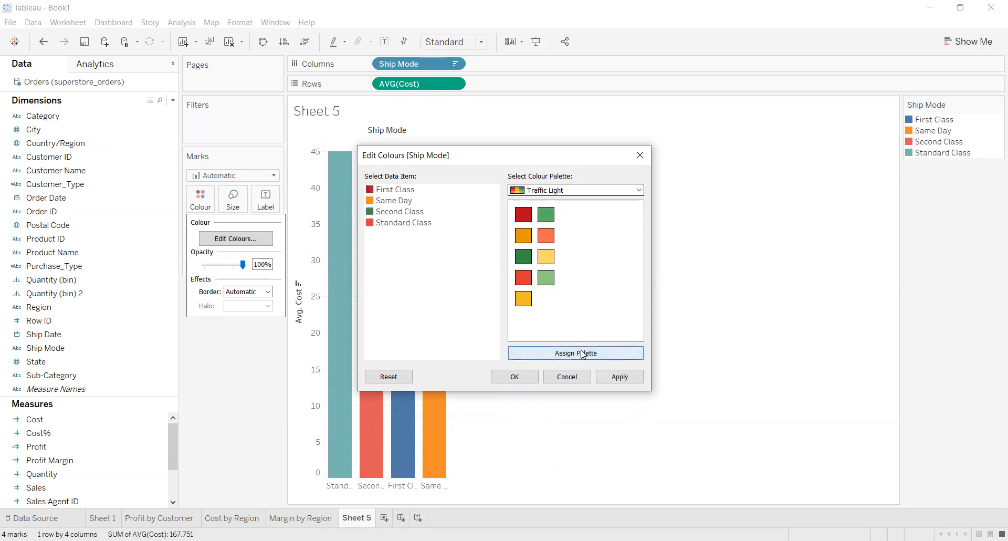
{"action": "left_click", "coordinate": [618, 376]}
{"action": "left_click", "coordinate": [527, 382]}
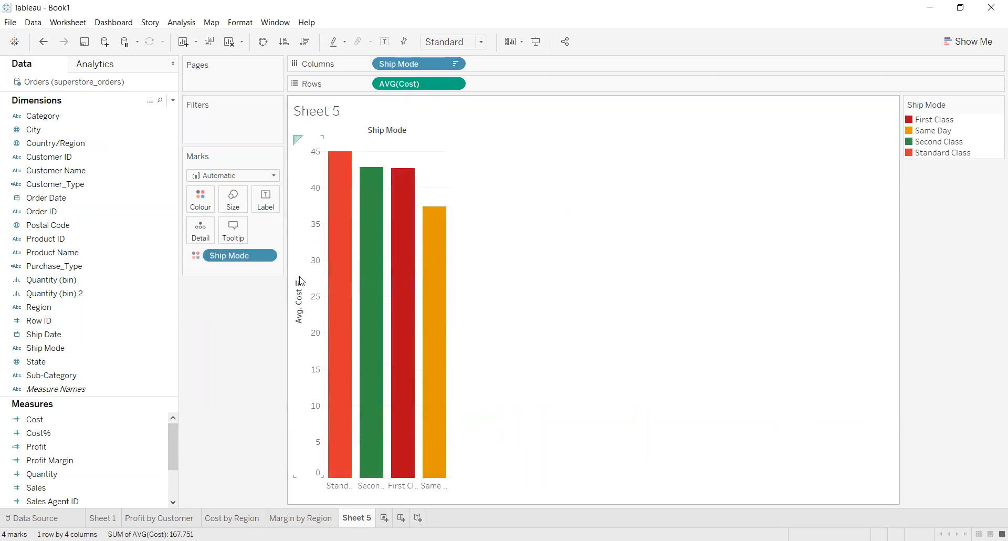
Hide the average cost axis header and the Ship Mode field label above the columns.
{"action": "right_click", "coordinate": [295, 313]}
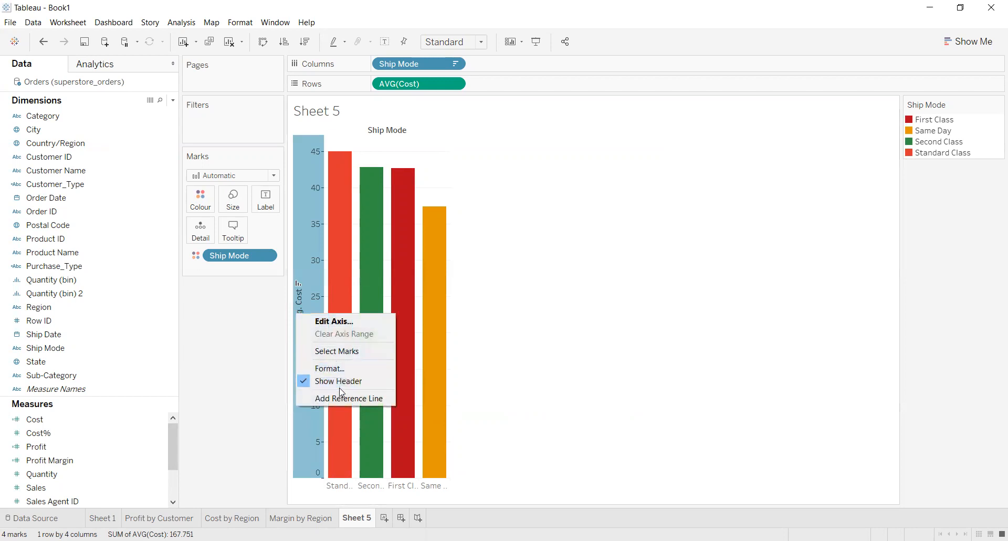
{"action": "left_click", "coordinate": [298, 321]}
{"action": "right_click", "coordinate": [297, 316]}
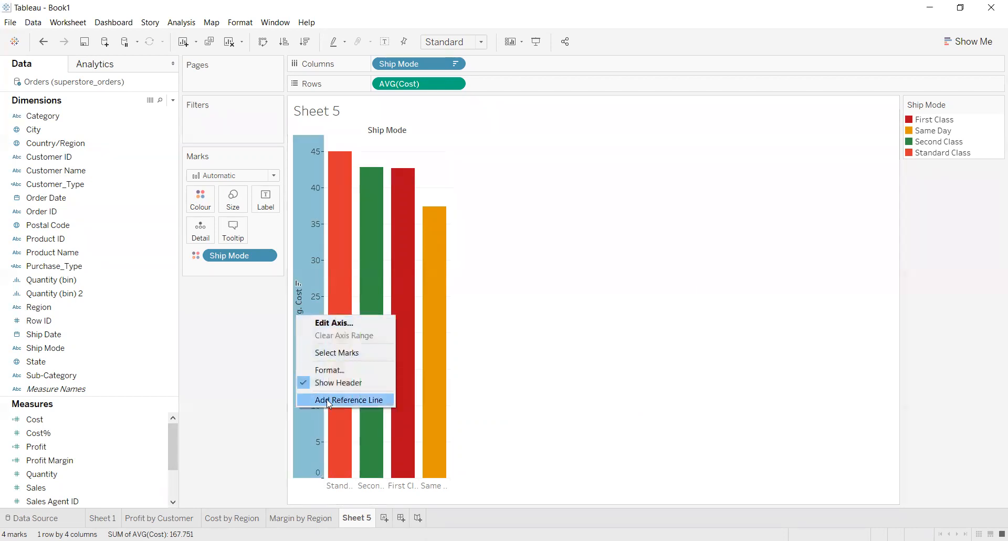
{"action": "left_click", "coordinate": [331, 382]}
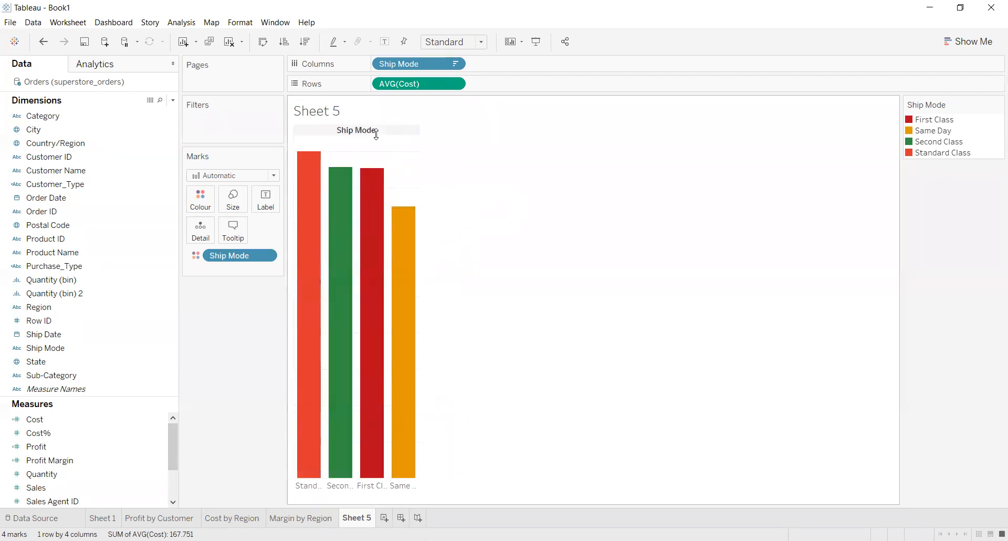
{"action": "right_click", "coordinate": [376, 134]}
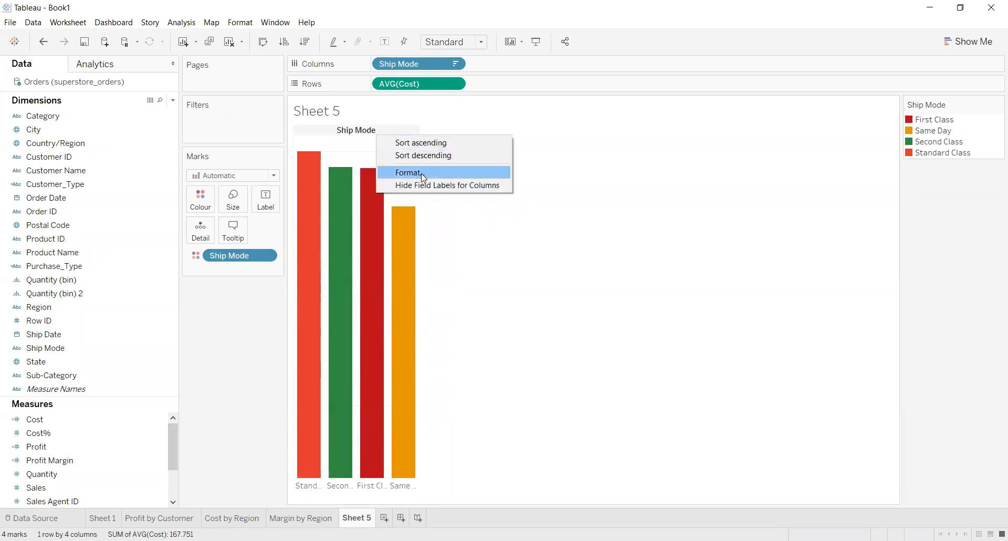
{"action": "left_click", "coordinate": [428, 186]}
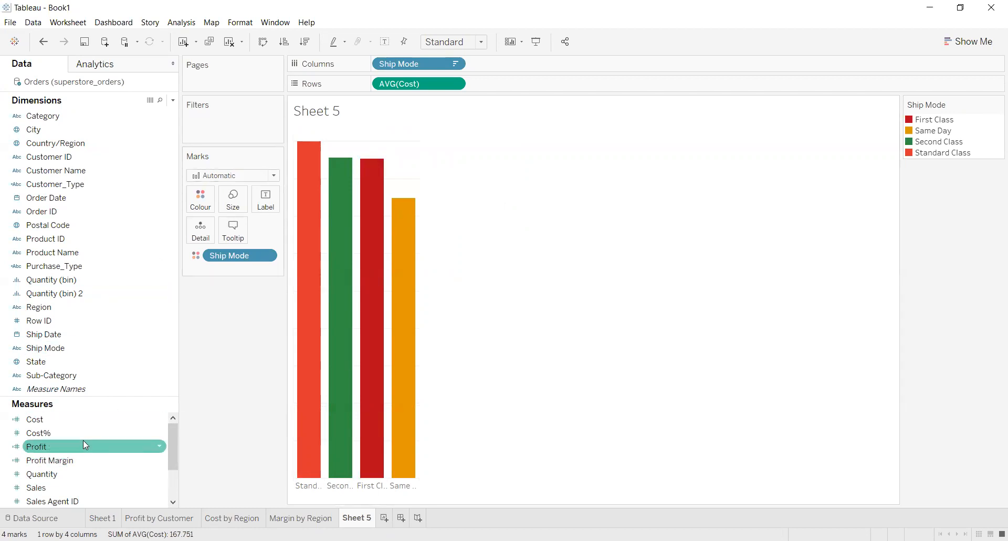
Label the ship mode bars with the summed Cost.
{"action": "left_click", "coordinate": [82, 420]}
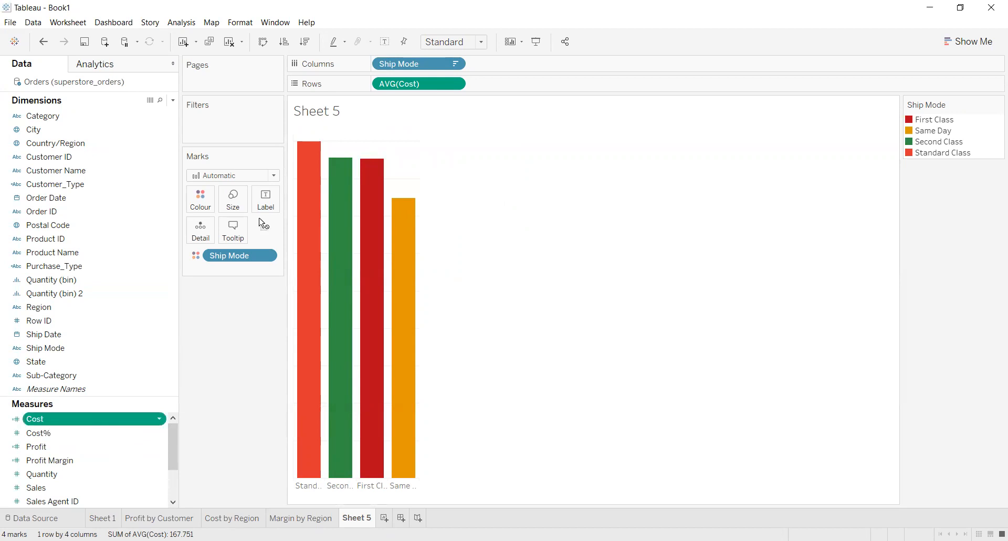
{"action": "left_click_drag", "start_coordinate": [262, 224], "coordinate": [265, 221]}
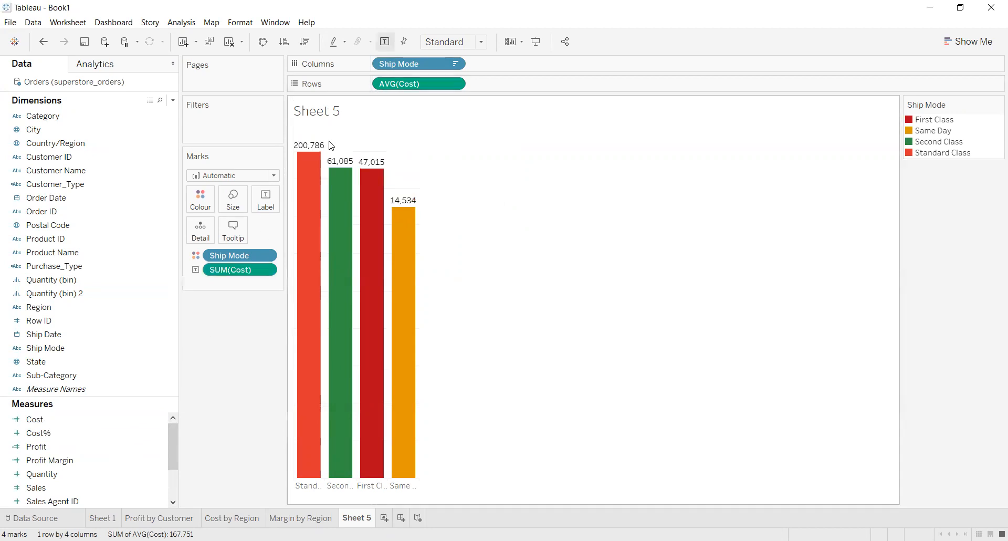
{"action": "right_click", "coordinate": [362, 148]}
{"action": "left_click", "coordinate": [395, 196]}
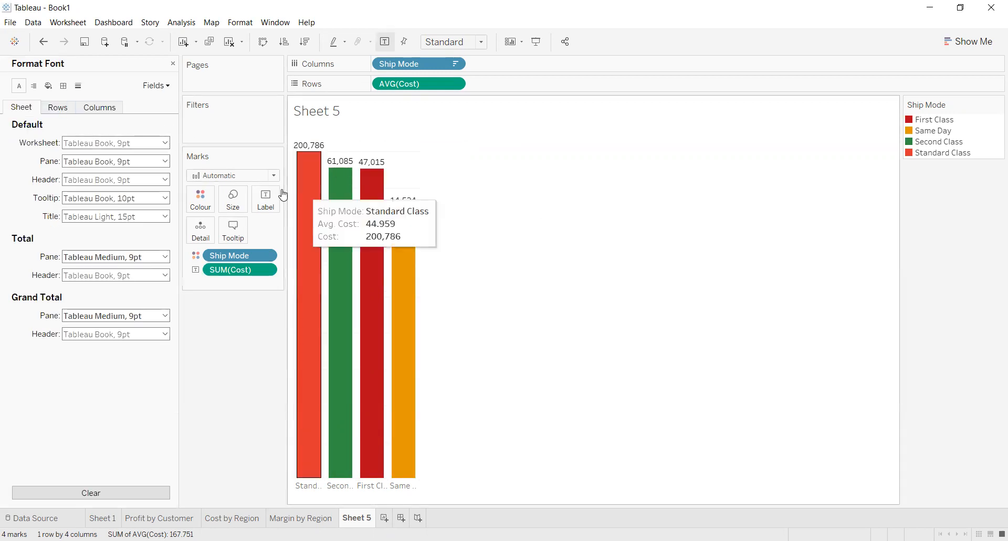
Format the Cost label numbers as standard currency with the Igbo (Nigeria) locale.
{"action": "left_click", "coordinate": [267, 272]}
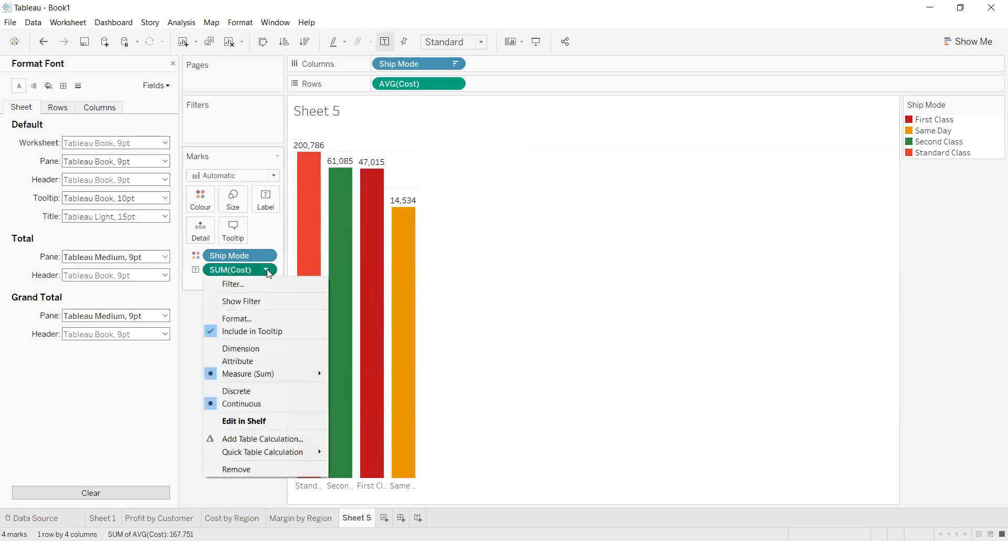
{"action": "left_click", "coordinate": [255, 318]}
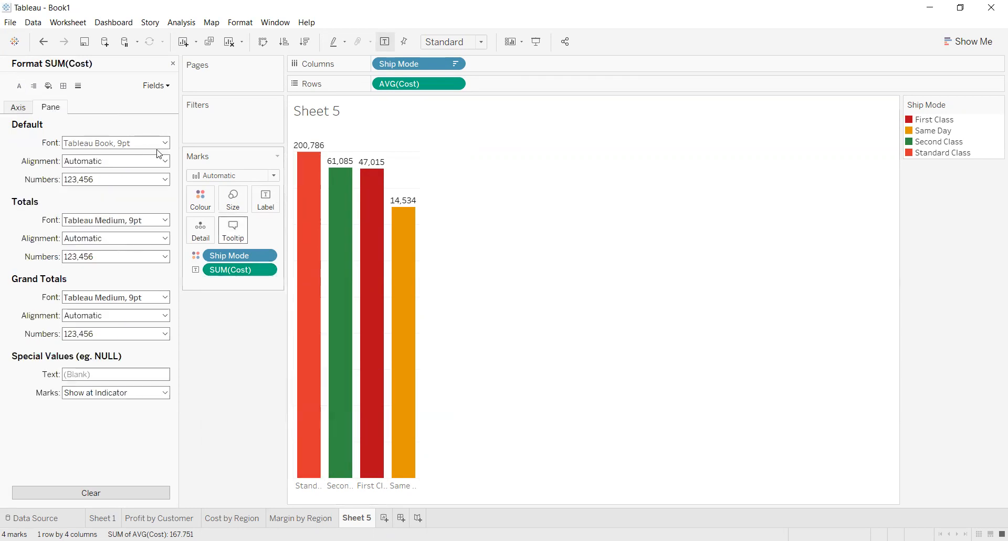
{"action": "left_click", "coordinate": [143, 179]}
{"action": "left_click", "coordinate": [128, 204]}
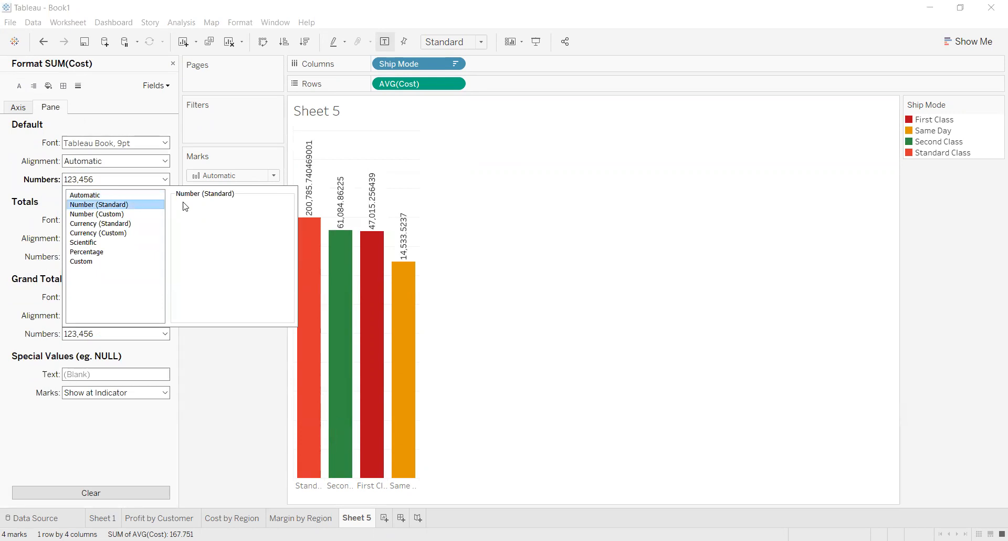
{"action": "left_click", "coordinate": [139, 214]}
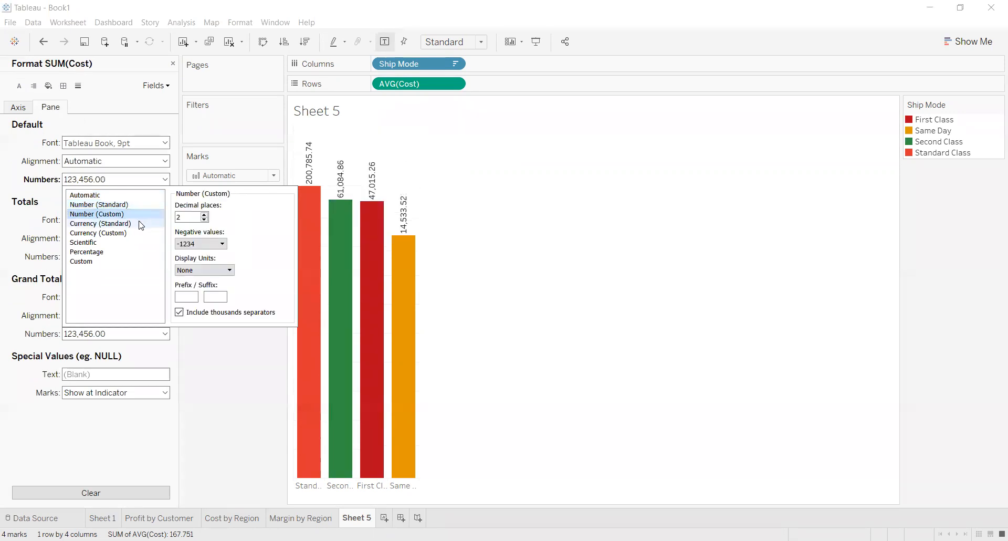
{"action": "left_click", "coordinate": [141, 223]}
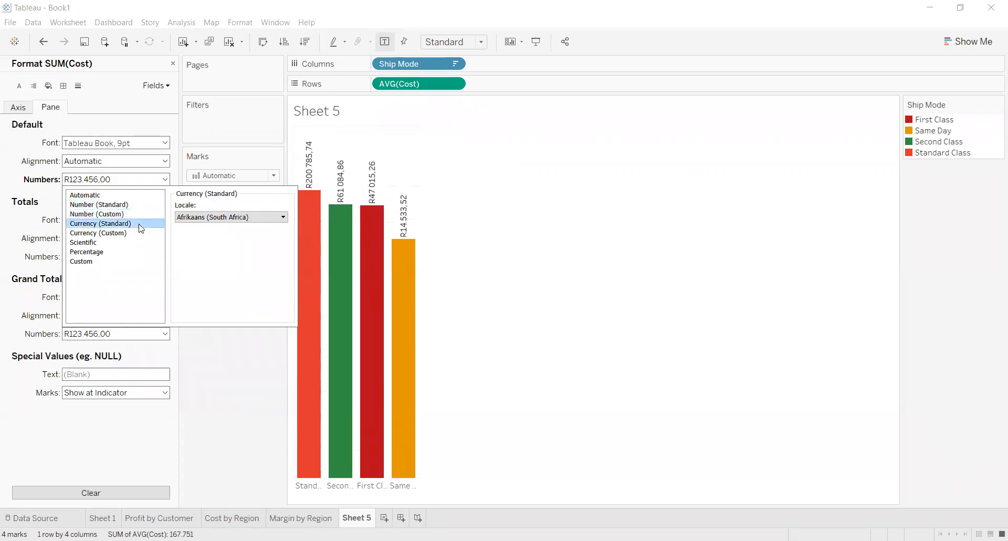
{"action": "left_click", "coordinate": [208, 219]}
{"action": "left_click_drag", "start_coordinate": [311, 252], "coordinate": [310, 354]}
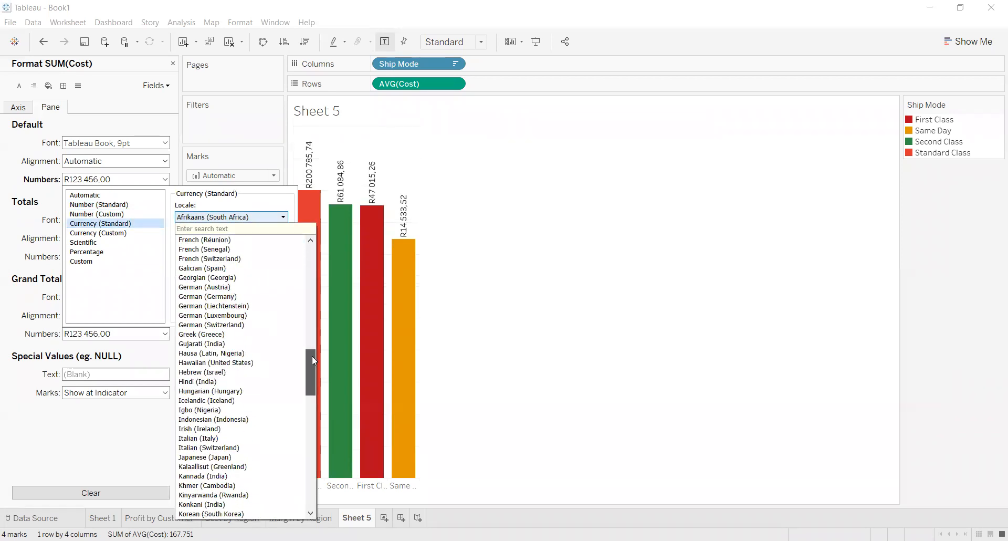
{"action": "key", "text": "Return"}
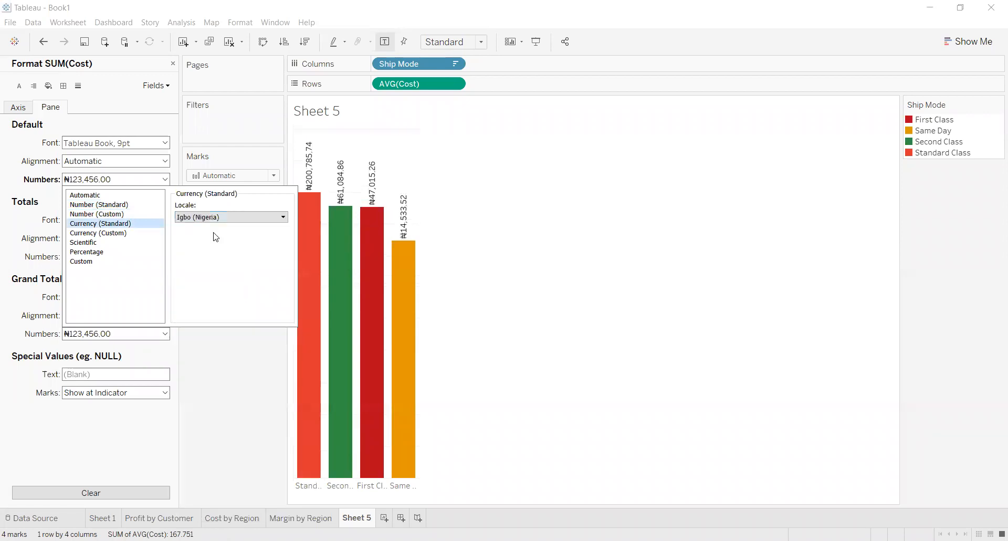
Customise the Cost label currency format to 0 decimal places with display units in Thousands (K).
{"action": "left_click", "coordinate": [104, 234]}
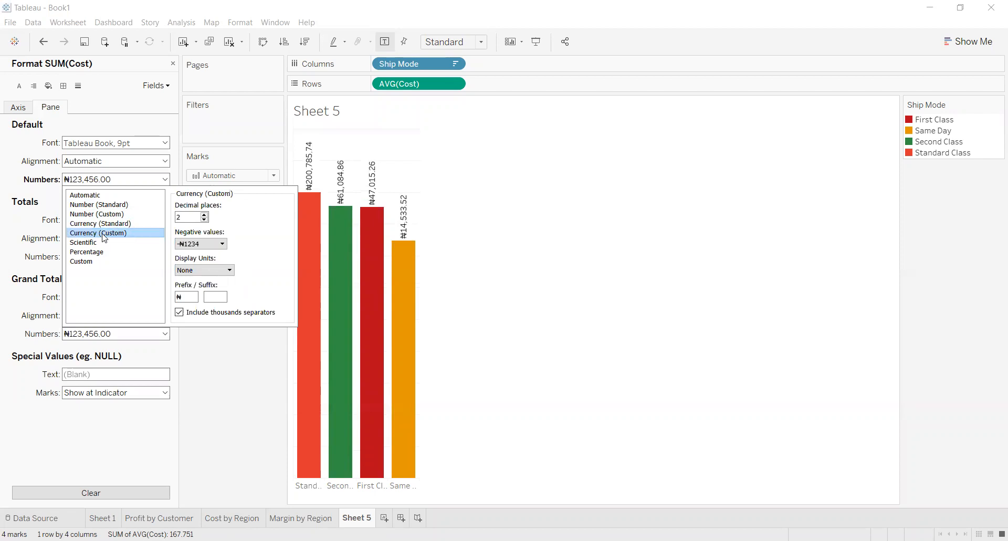
{"action": "left_click", "coordinate": [205, 219]}
{"action": "left_click", "coordinate": [204, 219]}
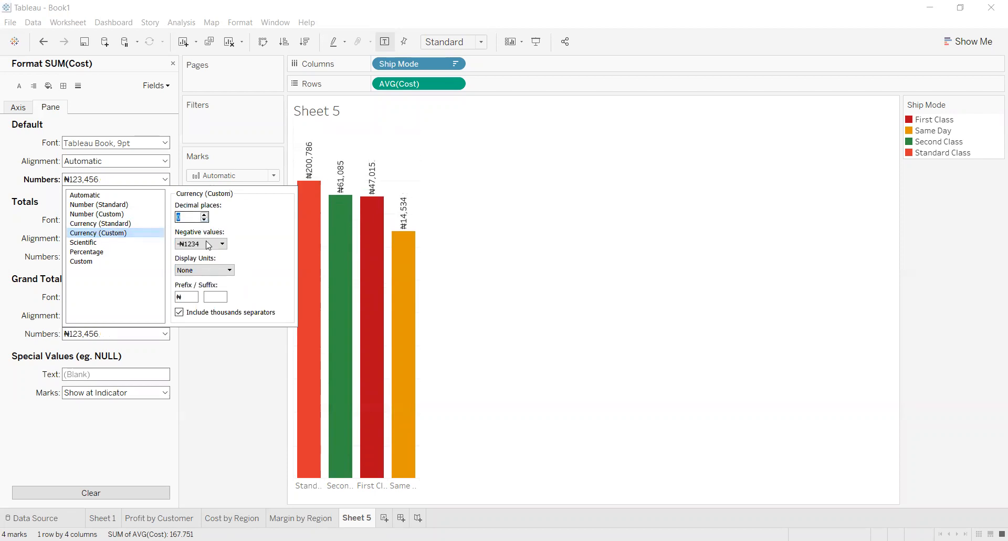
{"action": "left_click", "coordinate": [214, 270]}
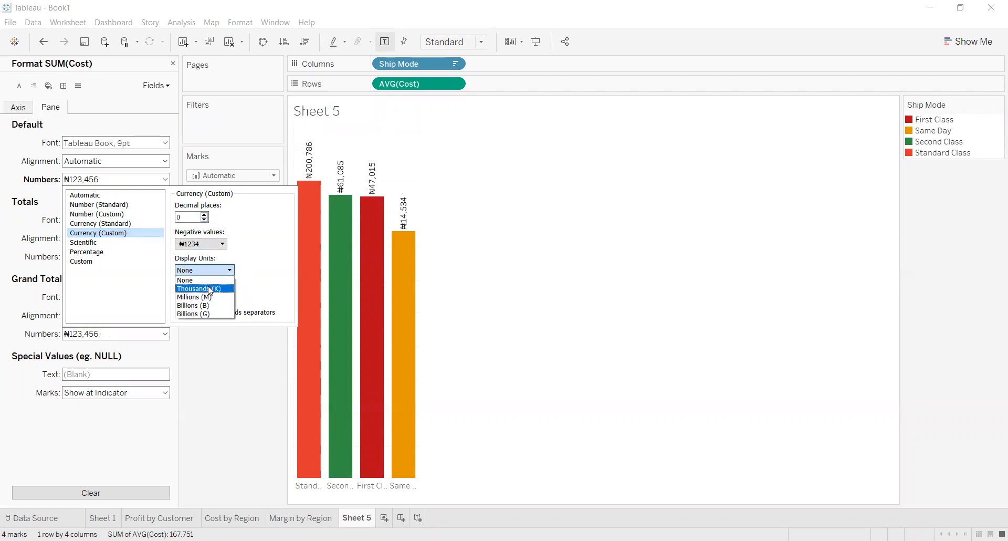
{"action": "left_click", "coordinate": [210, 288]}
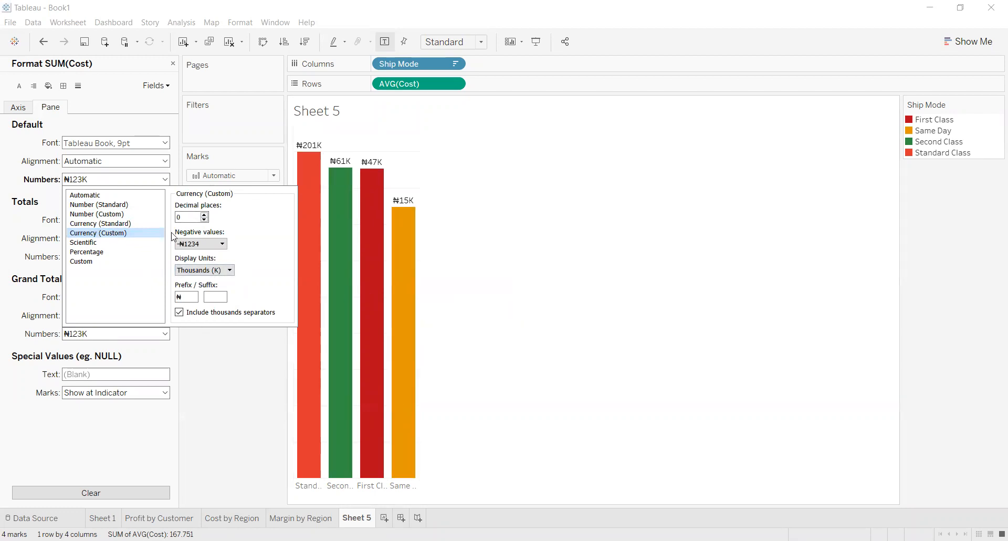
{"action": "left_click", "coordinate": [127, 130]}
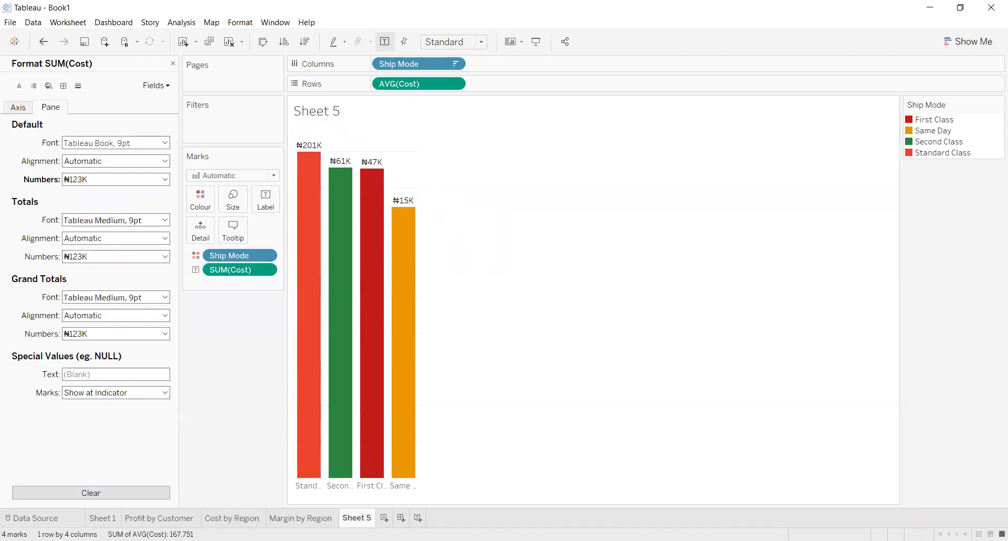
Create a new dashboard and add a tiled text object to it.
{"action": "left_click", "coordinate": [401, 519]}
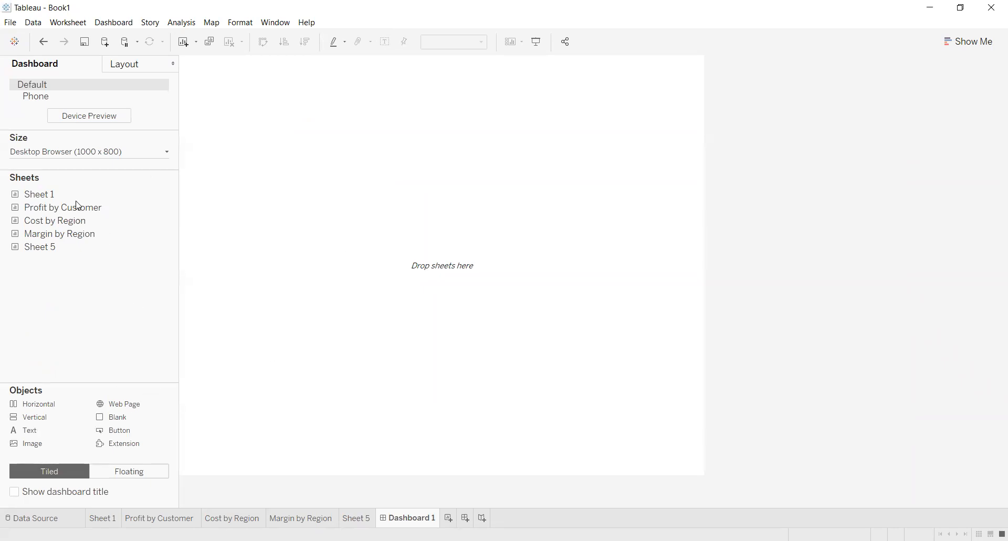
{"action": "double_click", "coordinate": [65, 210]}
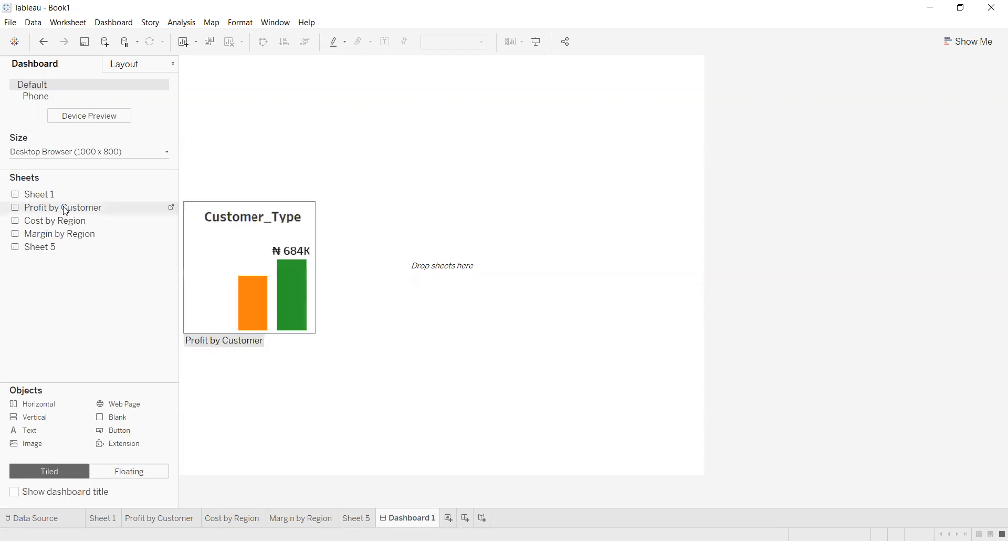
{"action": "key", "text": "ctrl+z"}
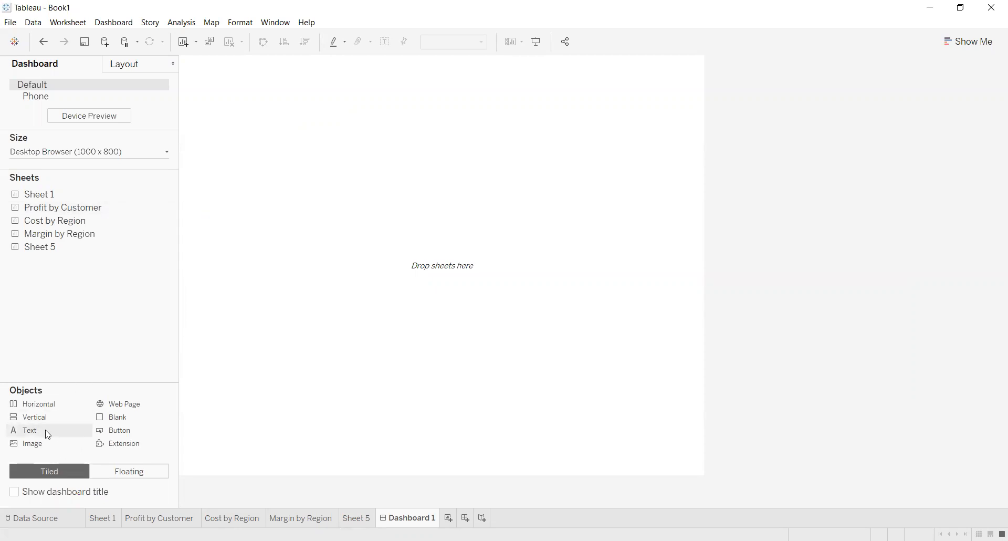
{"action": "left_click_drag", "start_coordinate": [50, 435], "coordinate": [422, 163]}
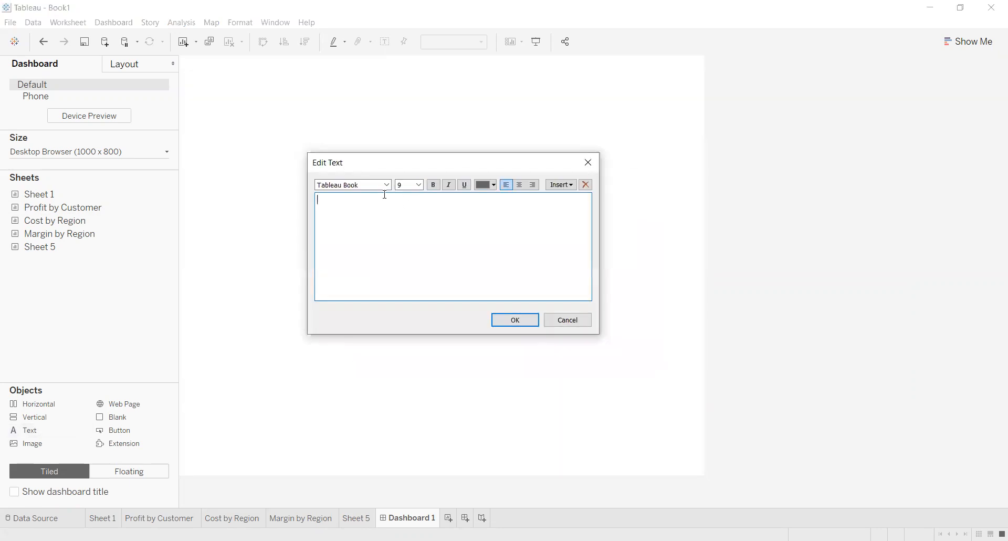
Enter "SALES PERFORMANCE REPORT" in the text object, using the Tableau Bold font at size 22.
{"action": "left_click", "coordinate": [388, 185]}
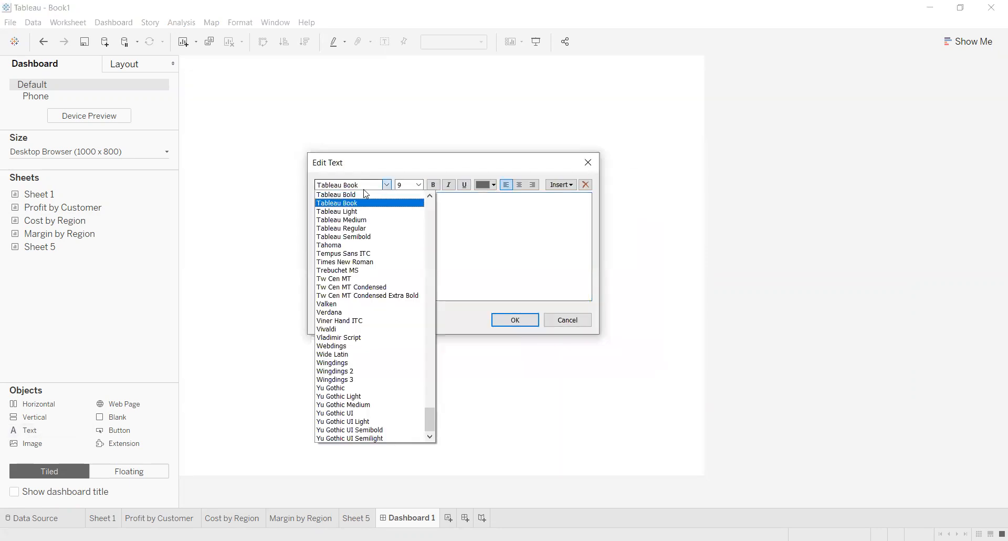
{"action": "left_click", "coordinate": [366, 195]}
{"action": "left_click", "coordinate": [420, 186]}
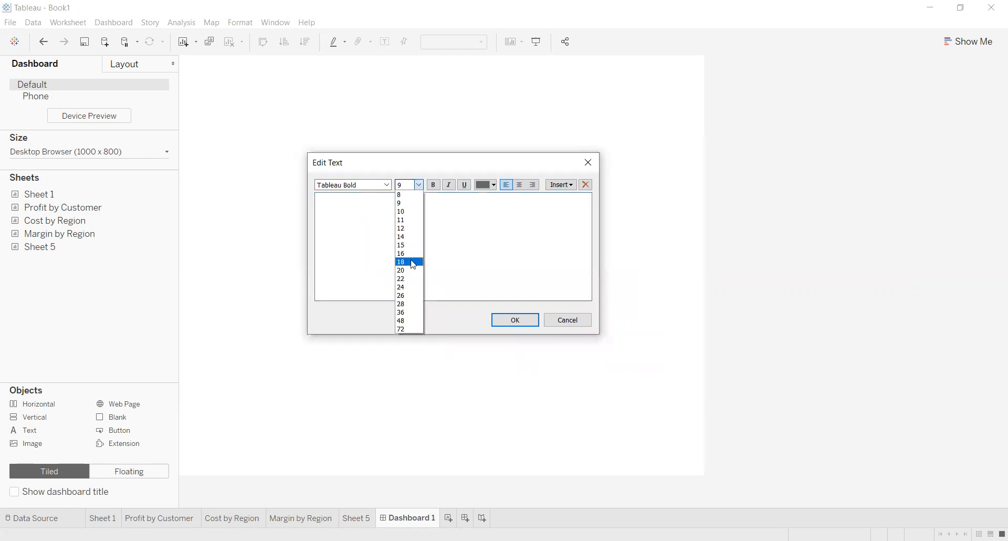
{"action": "left_click", "coordinate": [414, 279]}
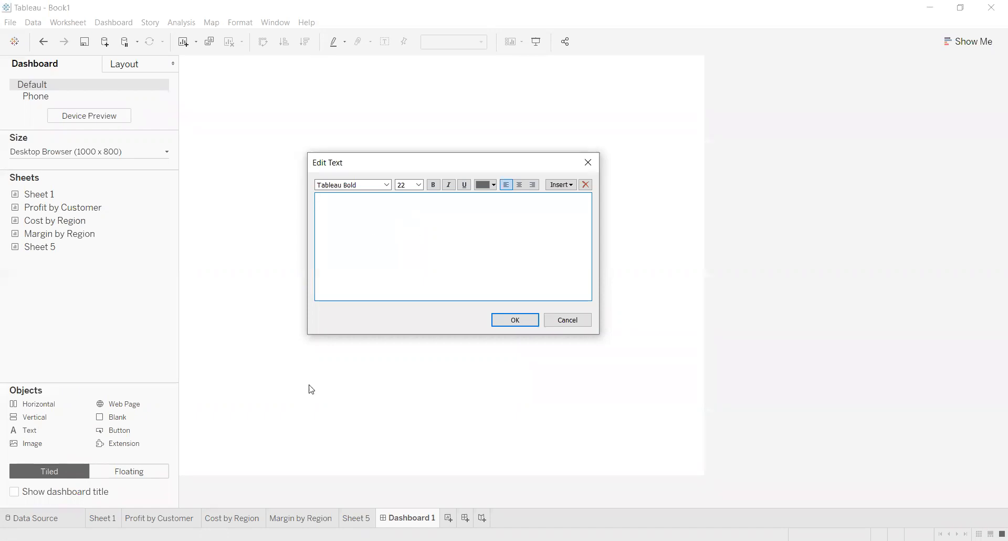
{"action": "left_click", "coordinate": [182, 520]}
{"action": "left_click", "coordinate": [457, 91]}
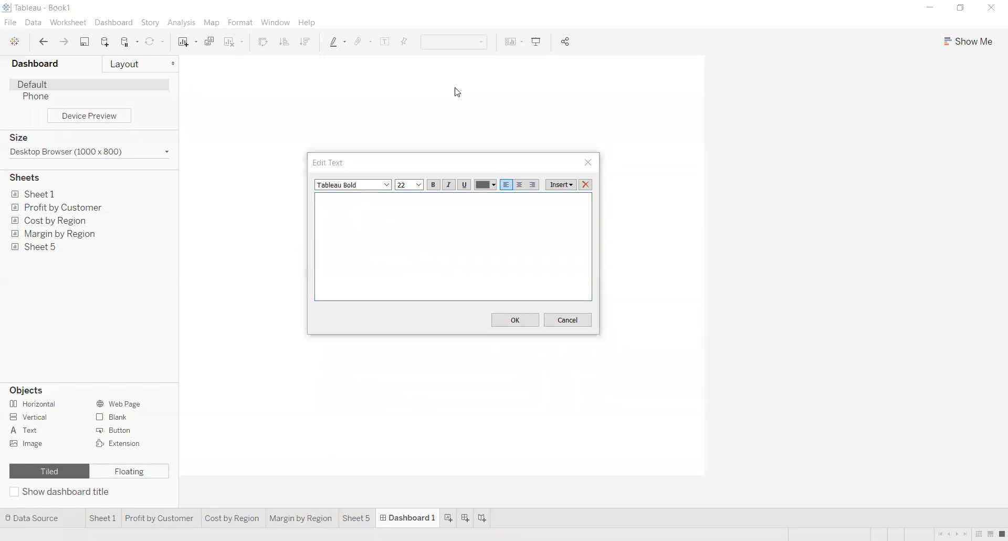
{"action": "left_click", "coordinate": [382, 252]}
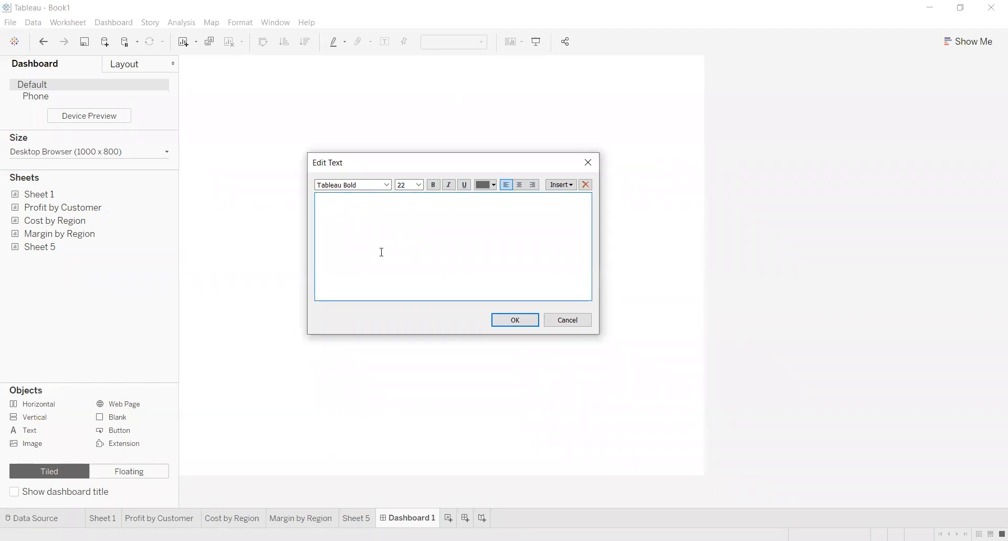
{"action": "type", "text": "SALES PER"}
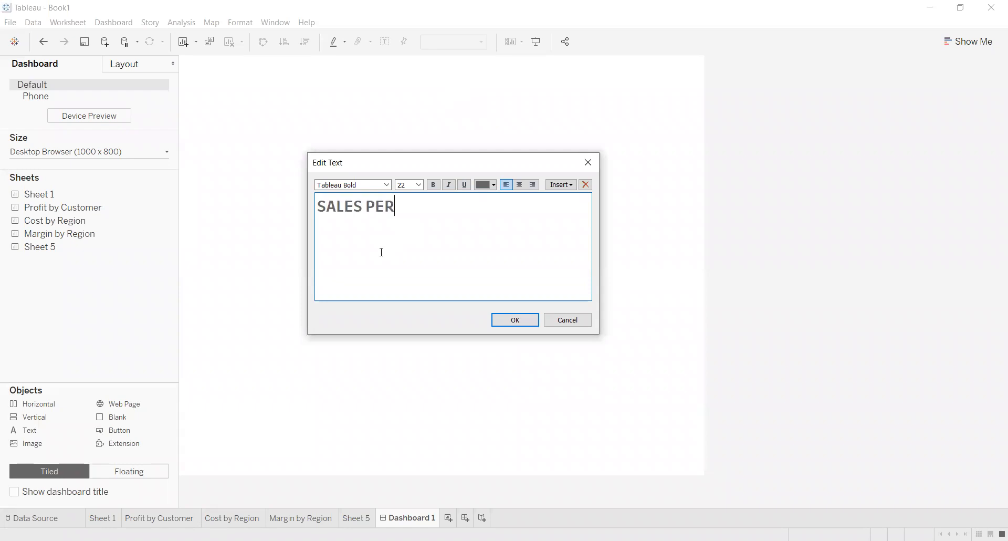
{"action": "type", "text": "FORMANCE REPORT"}
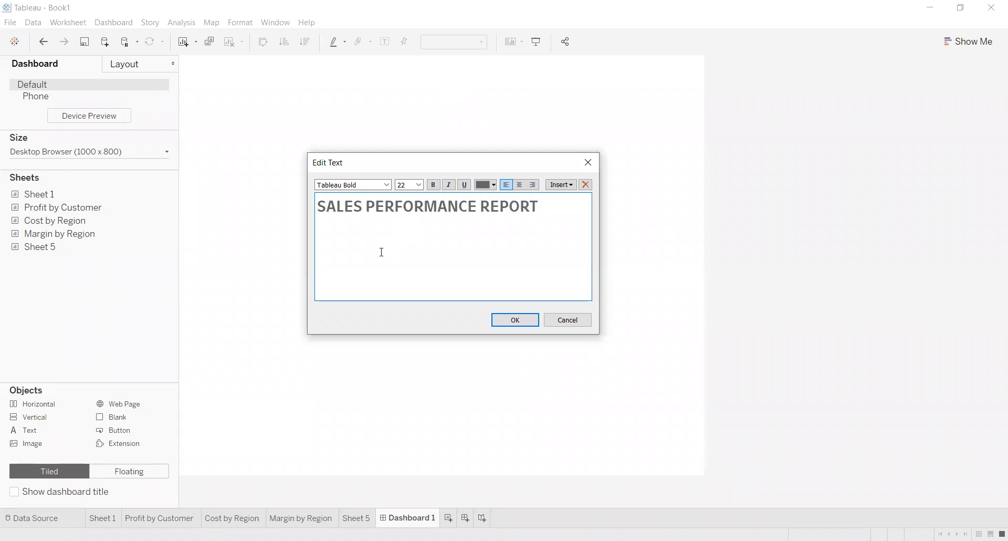
{"action": "left_click_drag", "start_coordinate": [559, 205], "coordinate": [139, 198]}
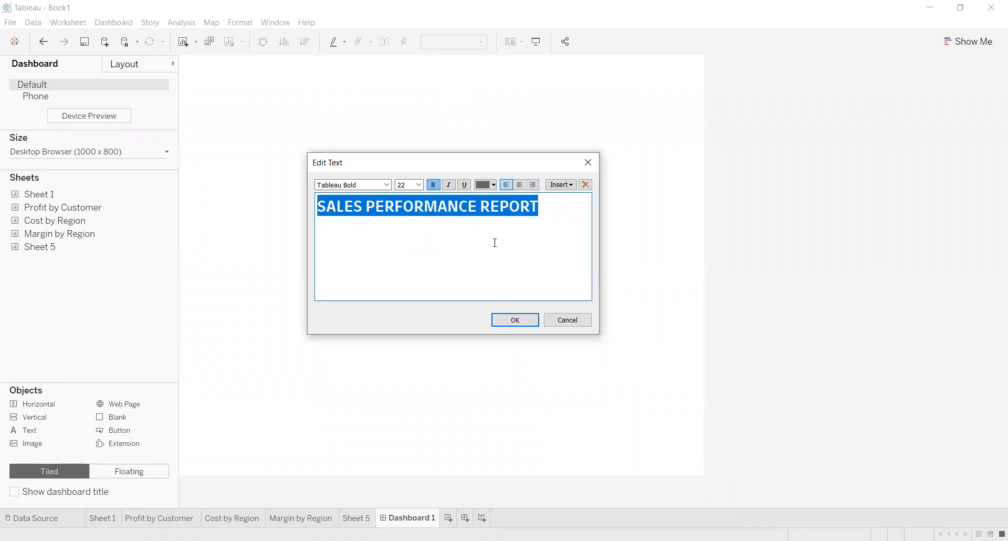
{"action": "left_click", "coordinate": [516, 320]}
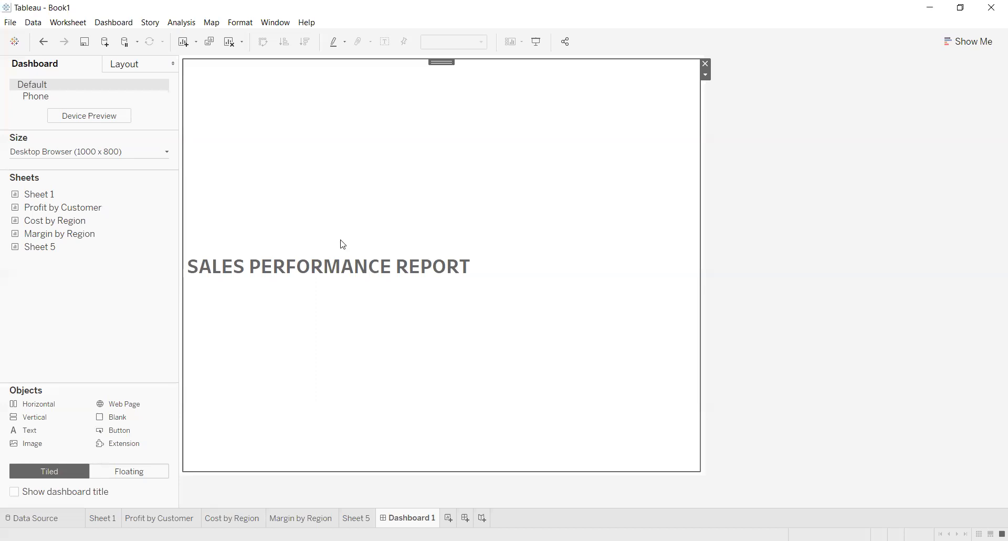
Make the report title floating, widen it to fit on one line, and centre it along the dashboard's upper edge.
{"action": "left_click", "coordinate": [706, 77]}
{"action": "left_click", "coordinate": [736, 120]}
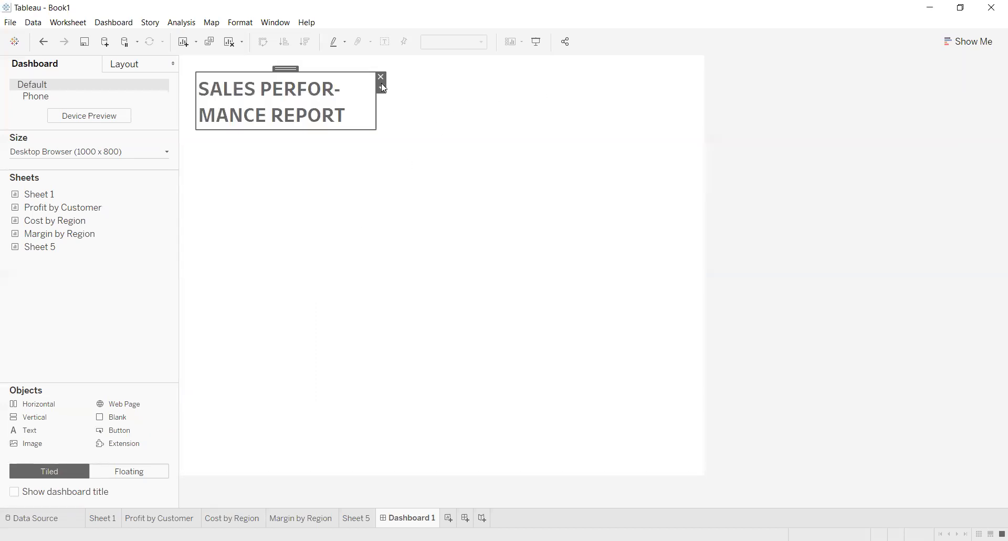
{"action": "left_click_drag", "start_coordinate": [377, 102], "coordinate": [515, 110]}
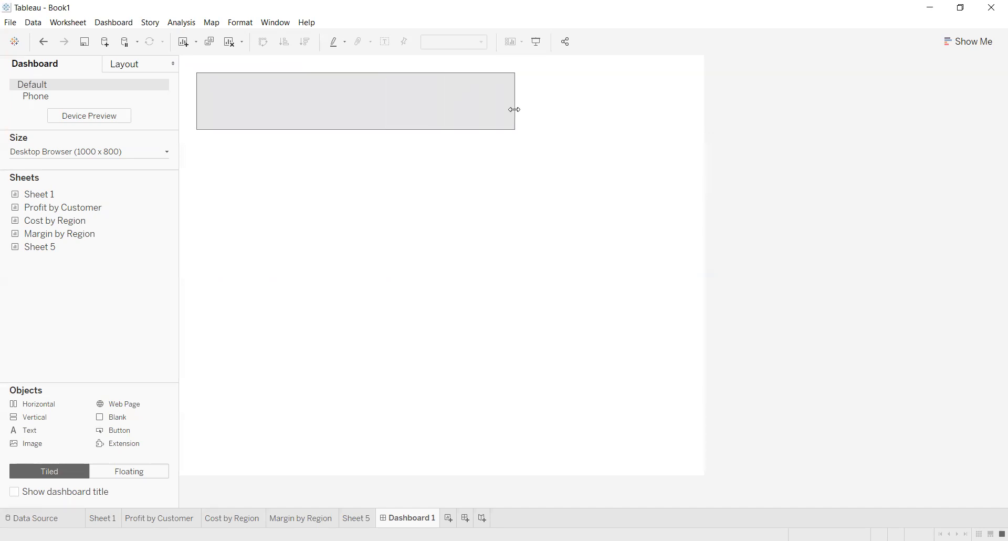
{"action": "left_click_drag", "start_coordinate": [353, 65], "coordinate": [443, 65]}
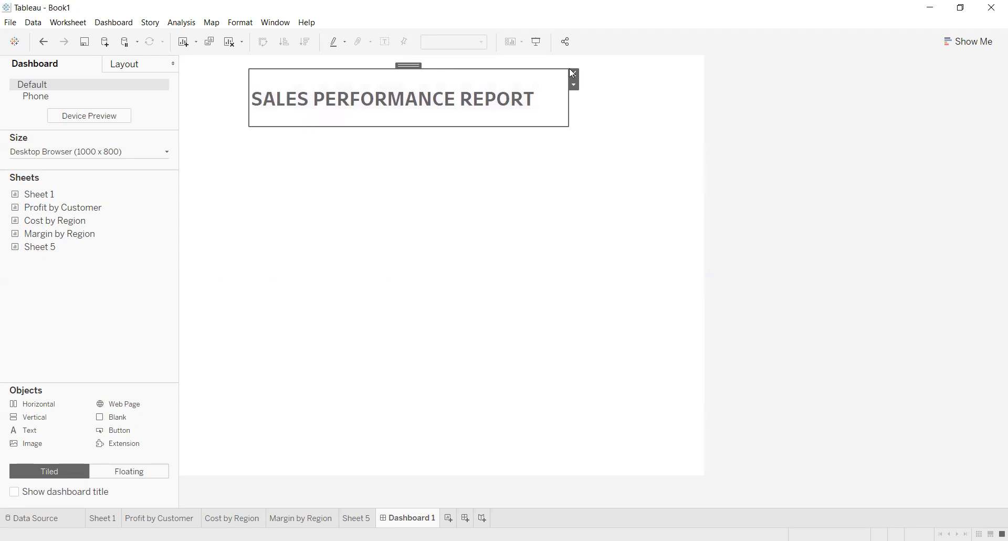
{"action": "left_click_drag", "start_coordinate": [409, 65], "coordinate": [434, 63]}
{"action": "left_click", "coordinate": [440, 268]}
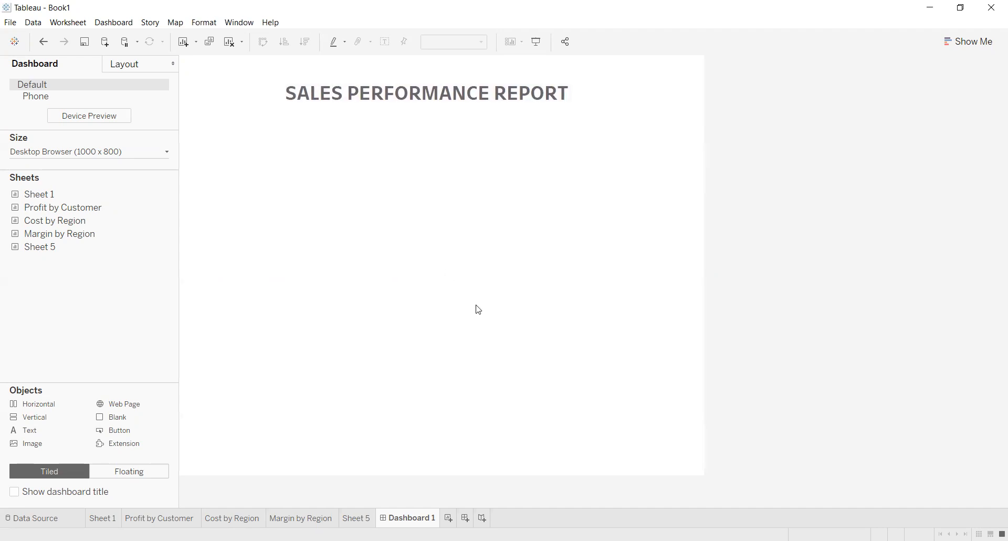
Add a floating image object to the dashboard.
{"action": "left_click", "coordinate": [109, 479]}
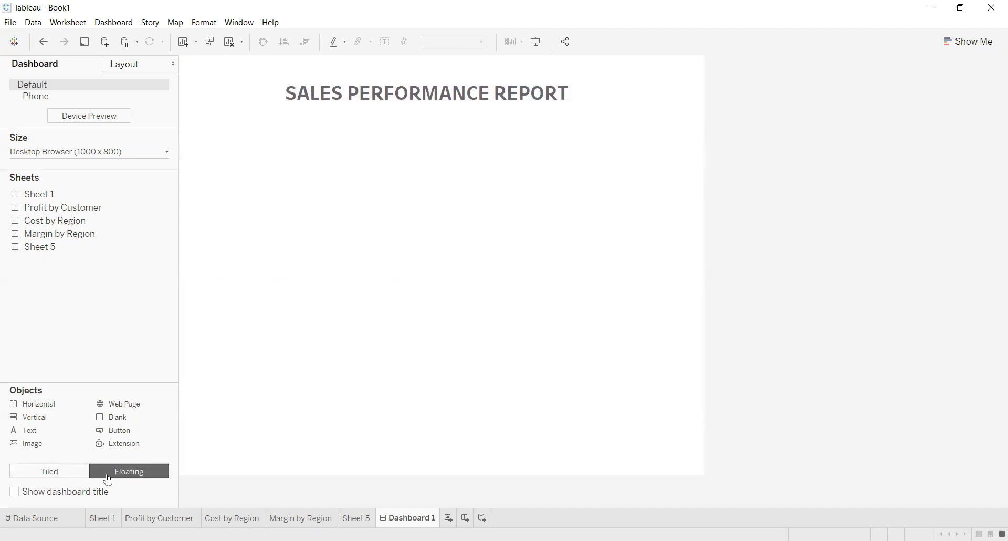
{"action": "left_click", "coordinate": [69, 471]}
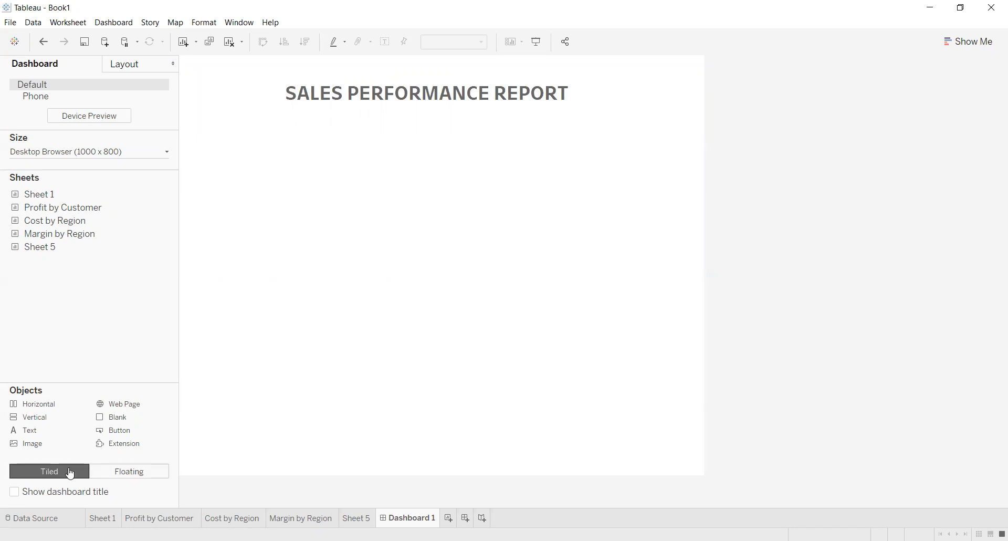
{"action": "left_click", "coordinate": [112, 472]}
{"action": "left_click_drag", "start_coordinate": [38, 453], "coordinate": [369, 350]}
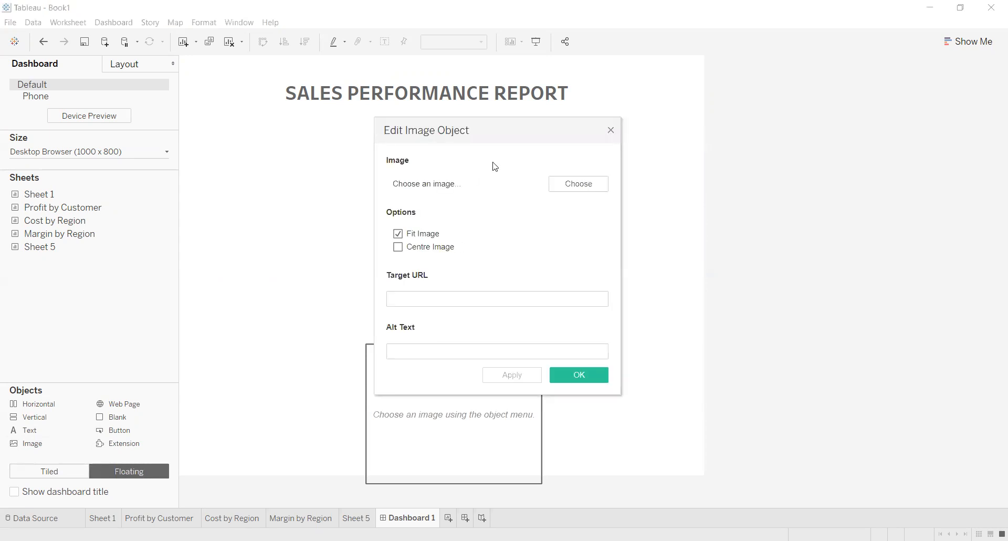
Load the LBS picture from the desktop's November2022 folder into the image object.
{"action": "left_click", "coordinate": [552, 184]}
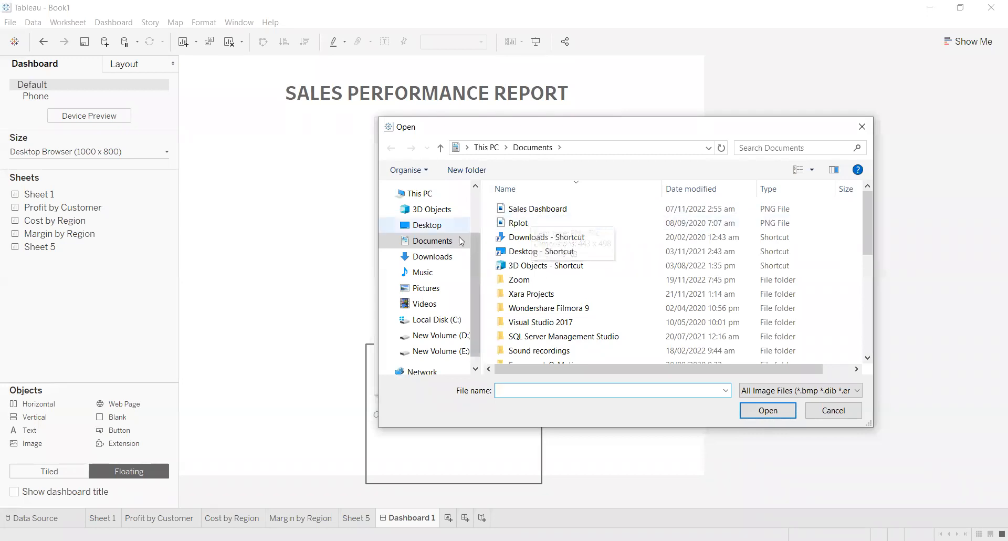
{"action": "left_click", "coordinate": [427, 225]}
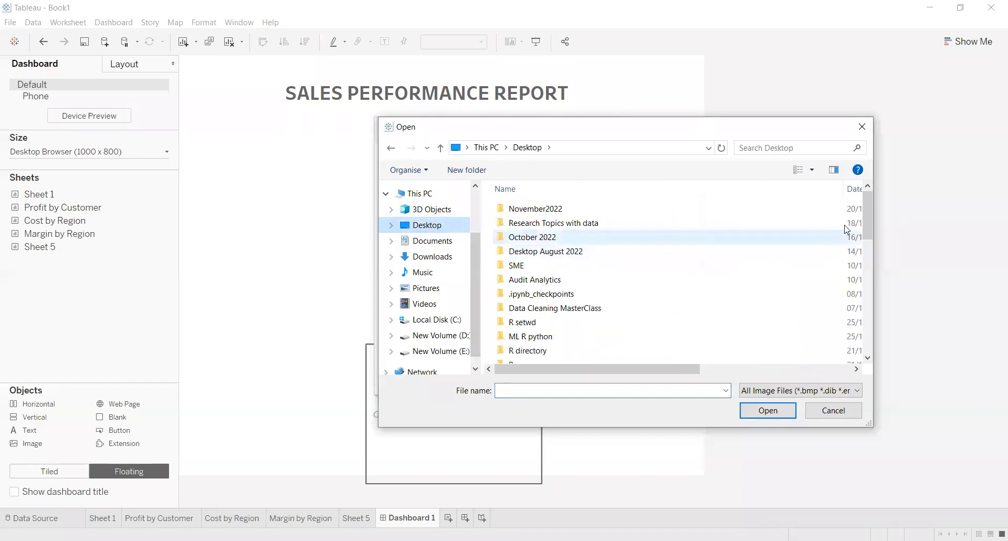
{"action": "left_click", "coordinate": [871, 326]}
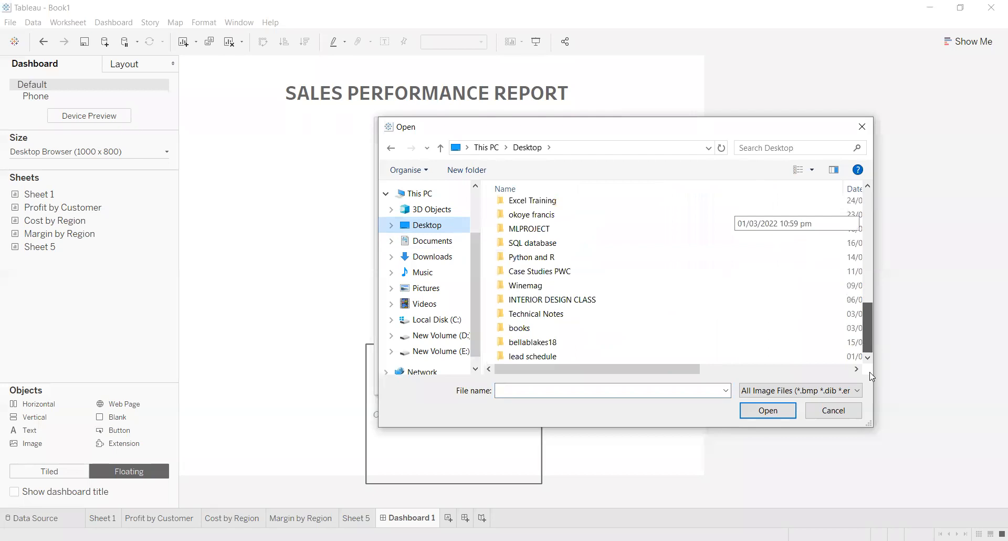
{"action": "left_click", "coordinate": [546, 298]}
{"action": "scroll", "coordinate": [546, 297], "scroll_direction": "up", "scroll_amount": 5}
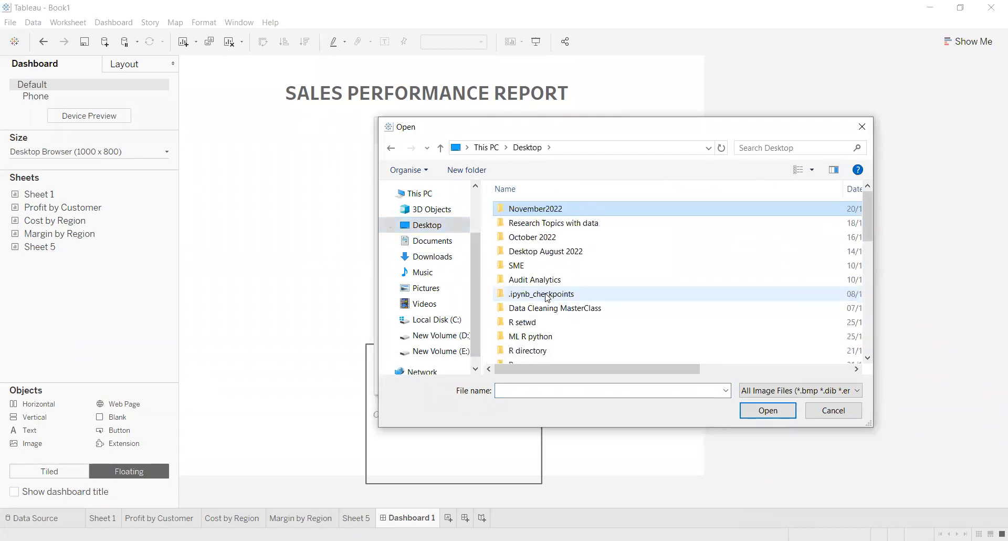
{"action": "double_click", "coordinate": [567, 210]}
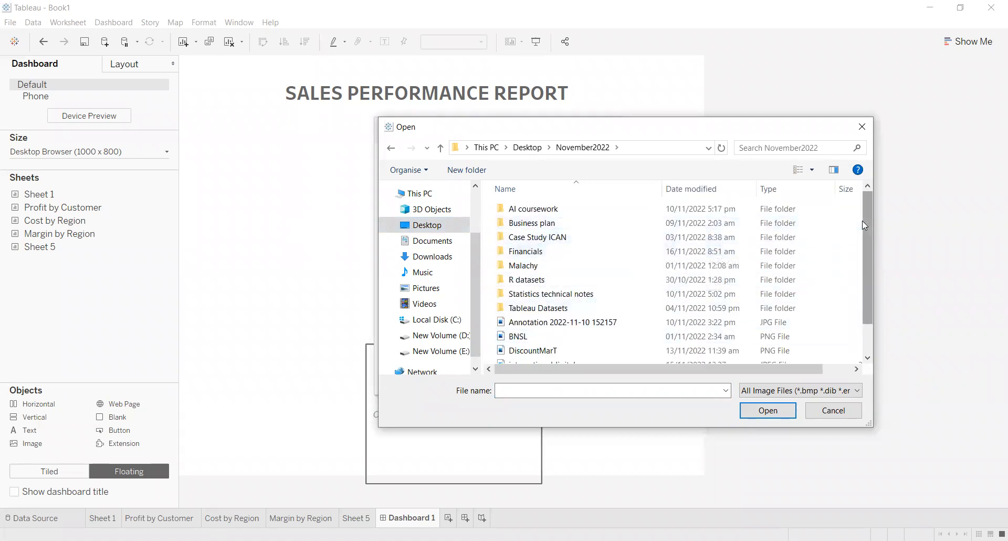
{"action": "left_click_drag", "start_coordinate": [862, 220], "coordinate": [863, 253]}
{"action": "left_click", "coordinate": [533, 342]}
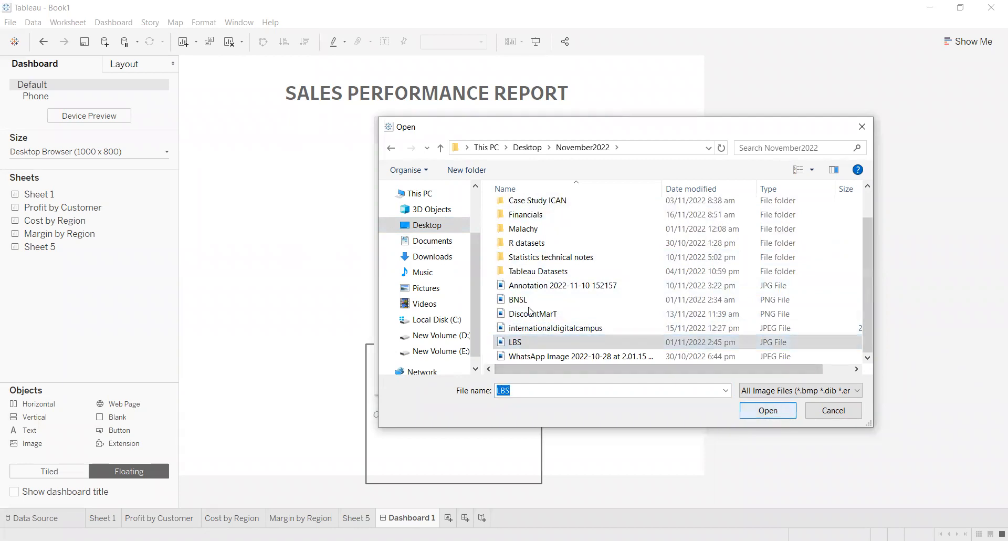
{"action": "left_click", "coordinate": [777, 409]}
{"action": "left_click", "coordinate": [587, 376]}
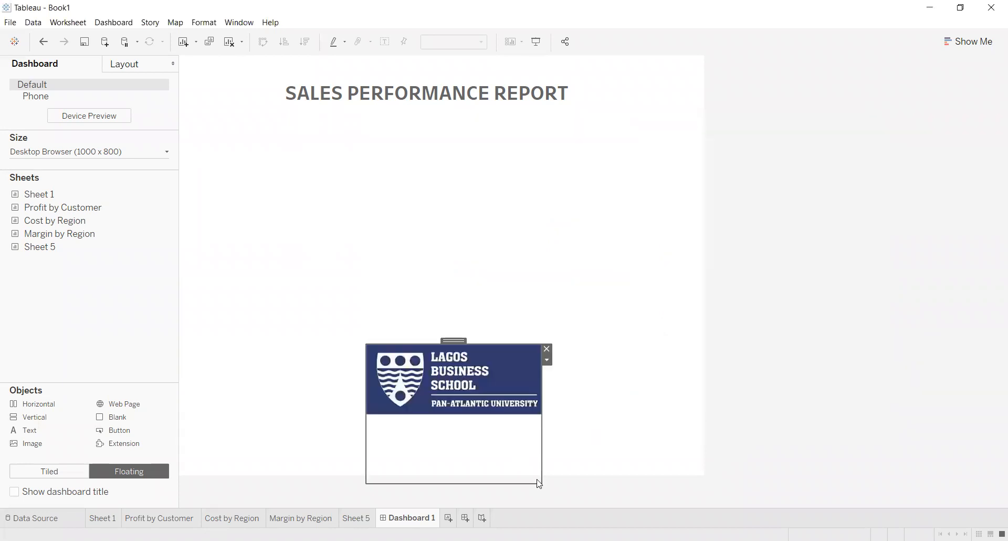
Shrink the logo, place it in the dashboard's upper-left corner, and shift the report title right to clear it.
{"action": "left_click_drag", "start_coordinate": [541, 483], "coordinate": [482, 407]}
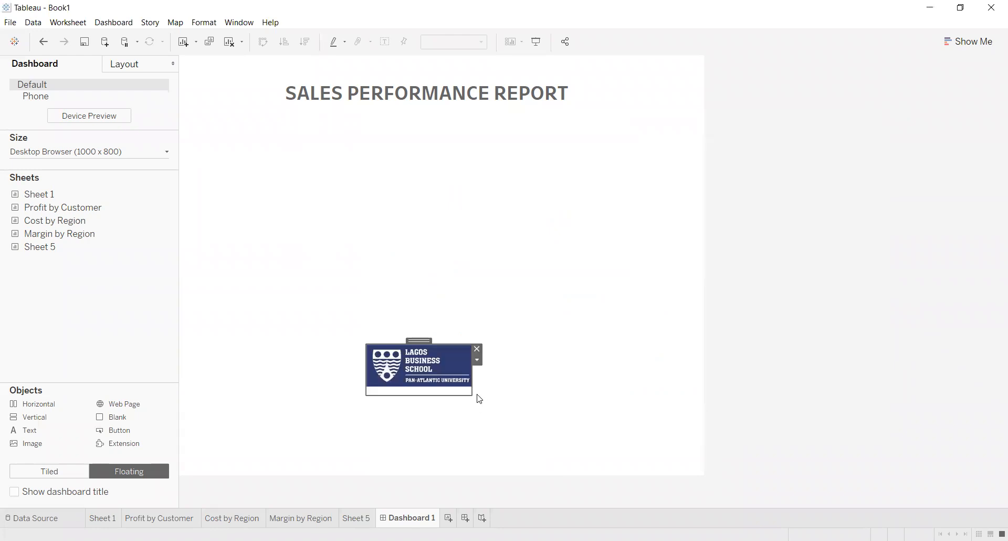
{"action": "left_click_drag", "start_coordinate": [433, 346], "coordinate": [247, 66]}
{"action": "left_click", "coordinate": [479, 96]}
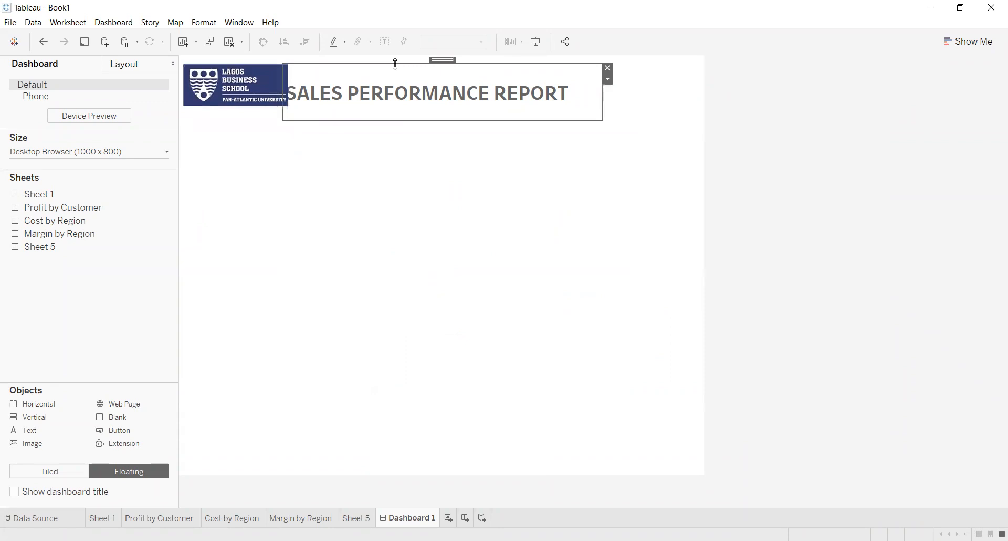
{"action": "left_click_drag", "start_coordinate": [395, 64], "coordinate": [441, 64]}
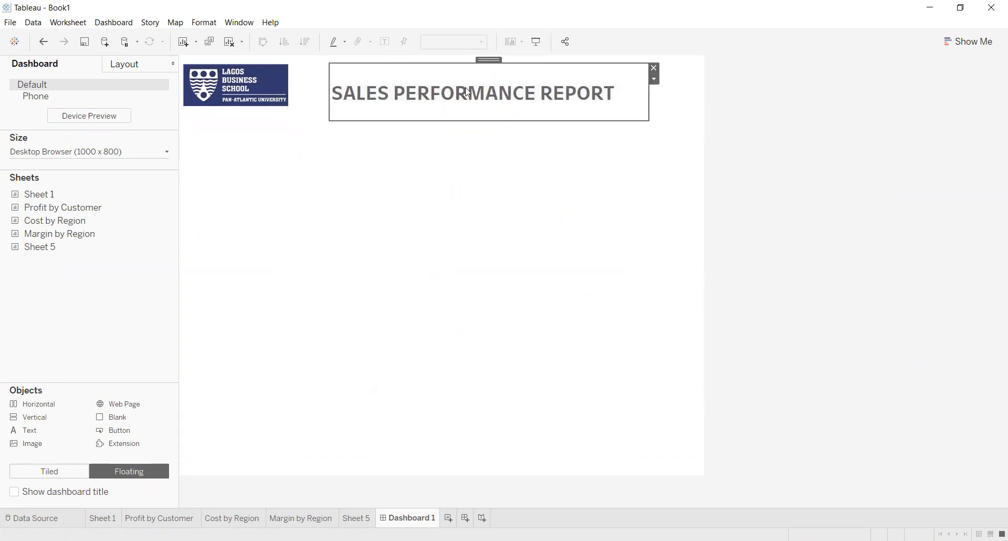
Colour the report title text blue and move the title slightly closer to the logo.
{"action": "double_click", "coordinate": [468, 93]}
{"action": "left_click_drag", "start_coordinate": [607, 231], "coordinate": [240, 216]}
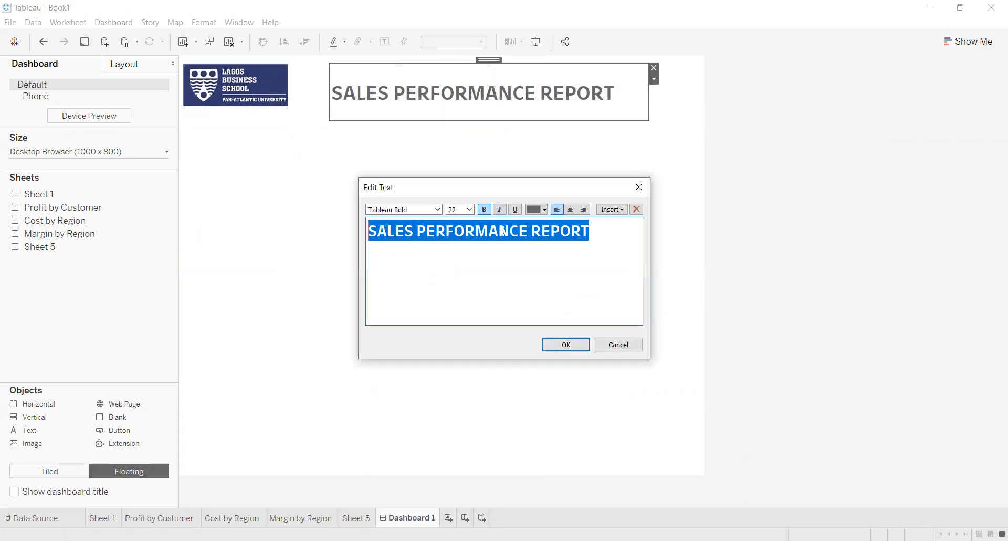
{"action": "left_click", "coordinate": [545, 210]}
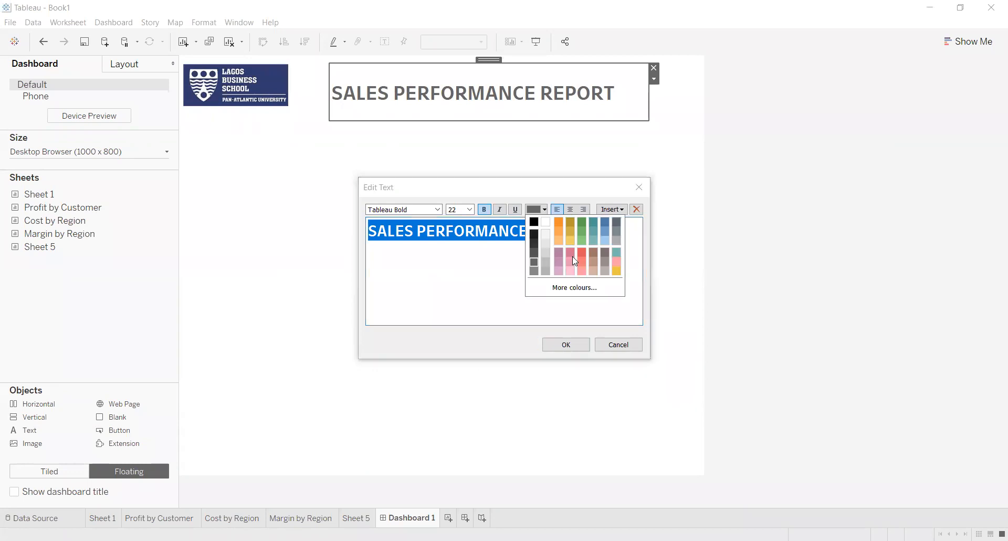
{"action": "left_click", "coordinate": [604, 222]}
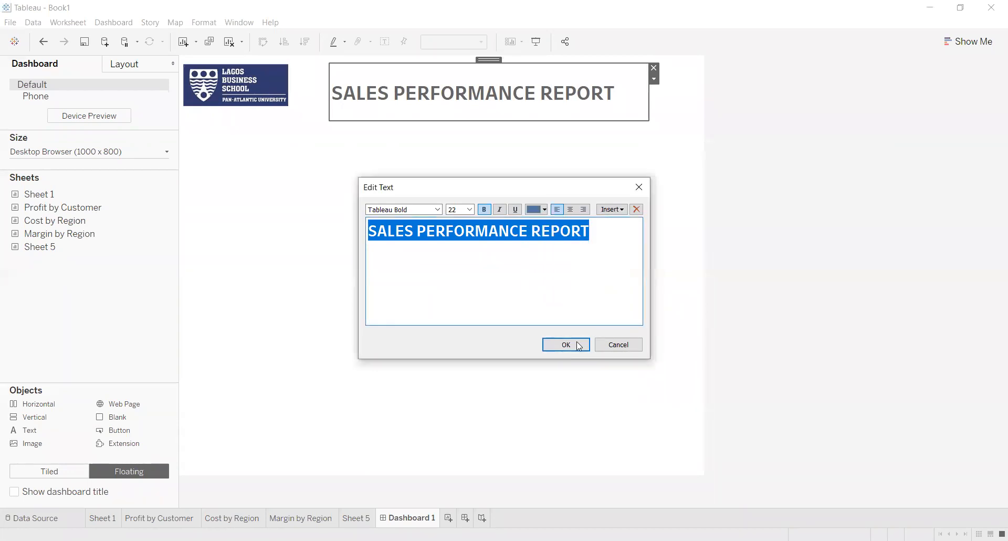
{"action": "left_click", "coordinate": [566, 344]}
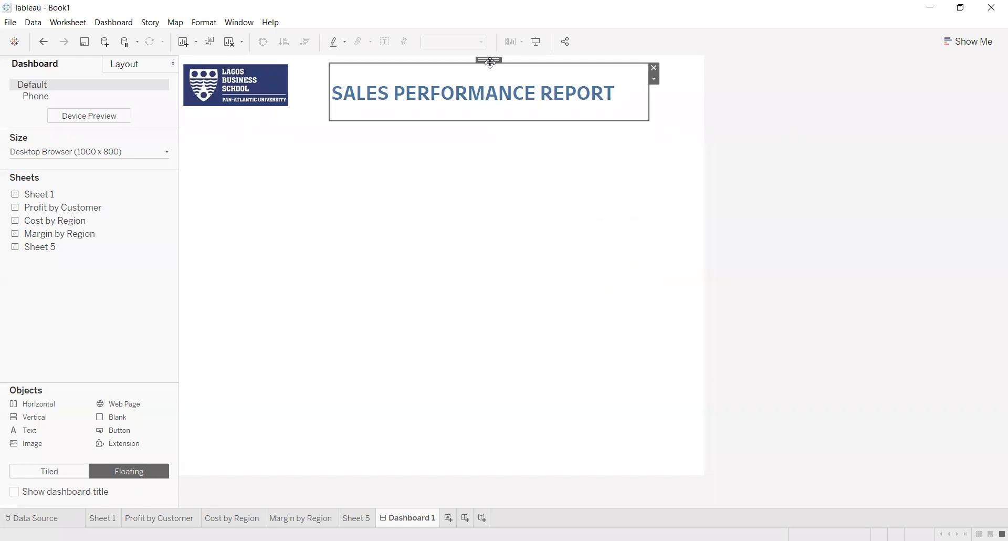
{"action": "left_click_drag", "start_coordinate": [490, 62], "coordinate": [481, 67]}
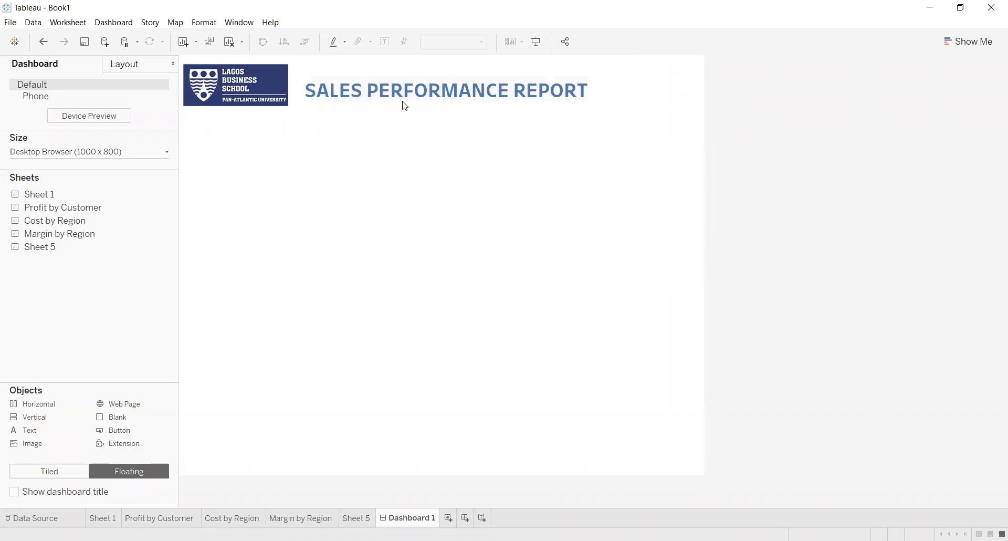
Add the Profit by Customer sheet as a floating chart below the logo and remove its Customer_Type legend.
{"action": "left_click", "coordinate": [482, 288]}
{"action": "double_click", "coordinate": [61, 208]}
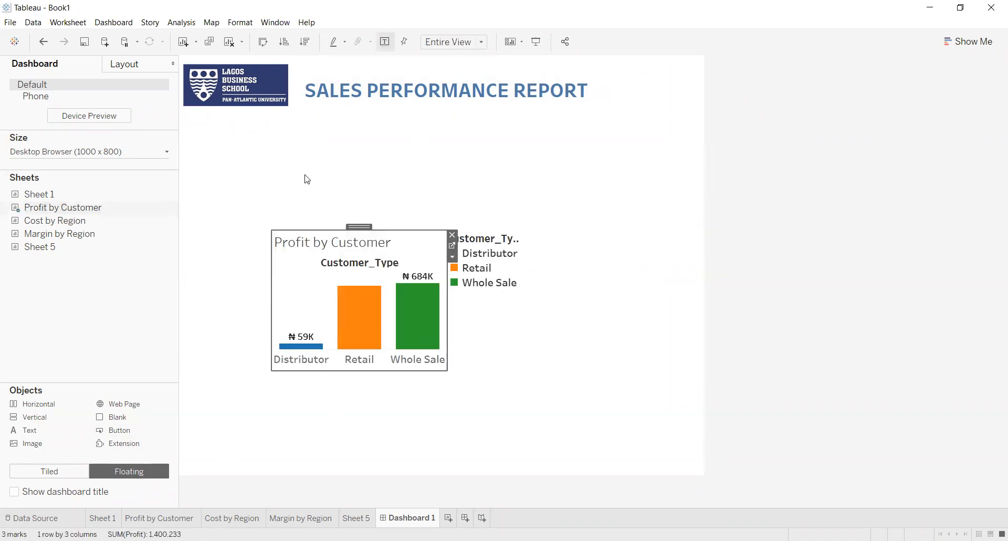
{"action": "left_click_drag", "start_coordinate": [362, 226], "coordinate": [395, 231]}
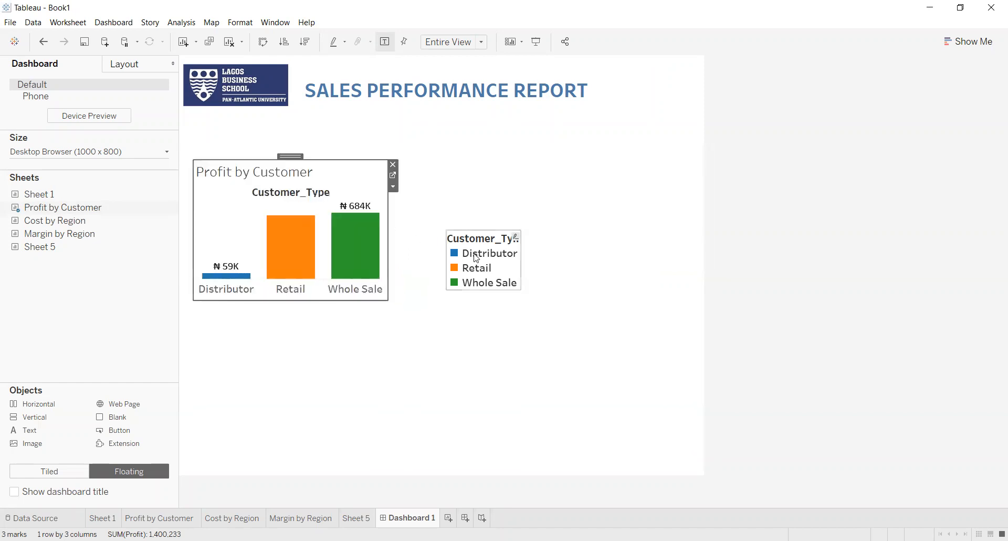
{"action": "left_click", "coordinate": [483, 253]}
{"action": "left_click", "coordinate": [525, 235]}
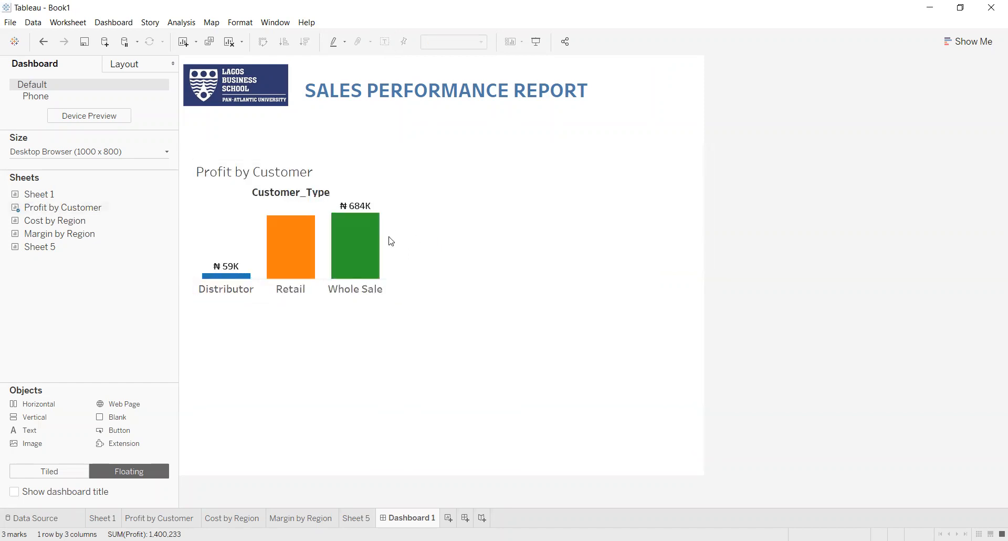
Widen the Profit by Customer chart and hide its column field labels.
{"action": "left_click", "coordinate": [375, 242]}
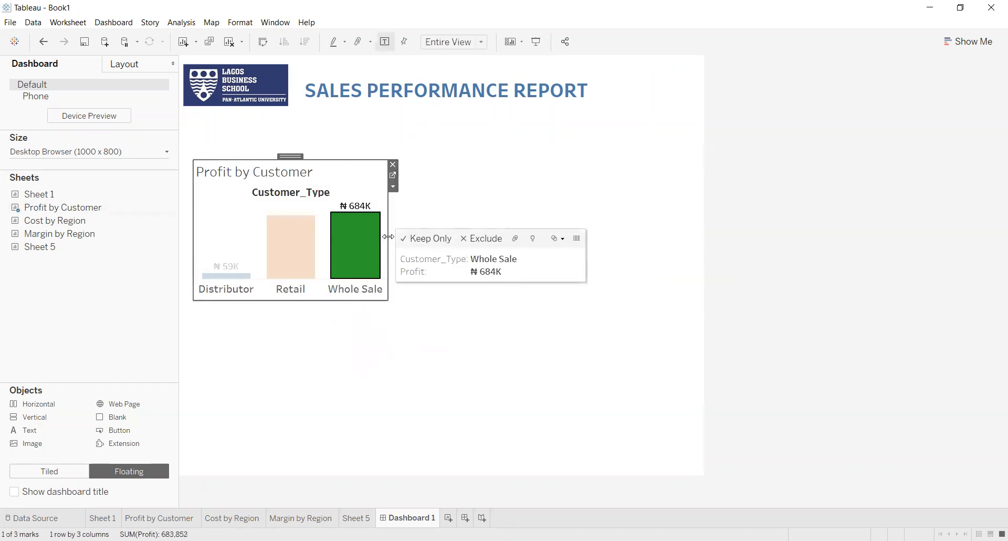
{"action": "left_click", "coordinate": [307, 169]}
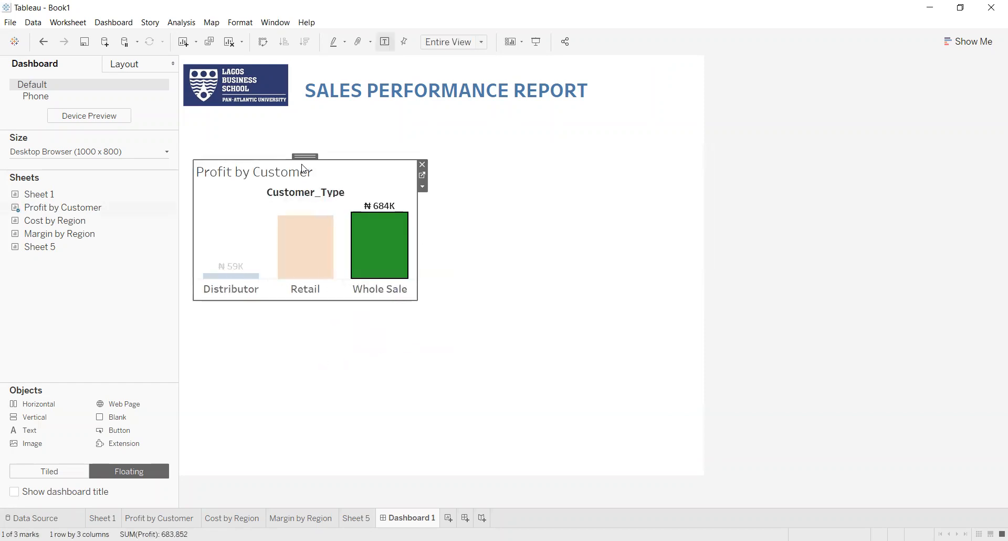
{"action": "left_click", "coordinate": [306, 194]}
{"action": "right_click", "coordinate": [306, 194]}
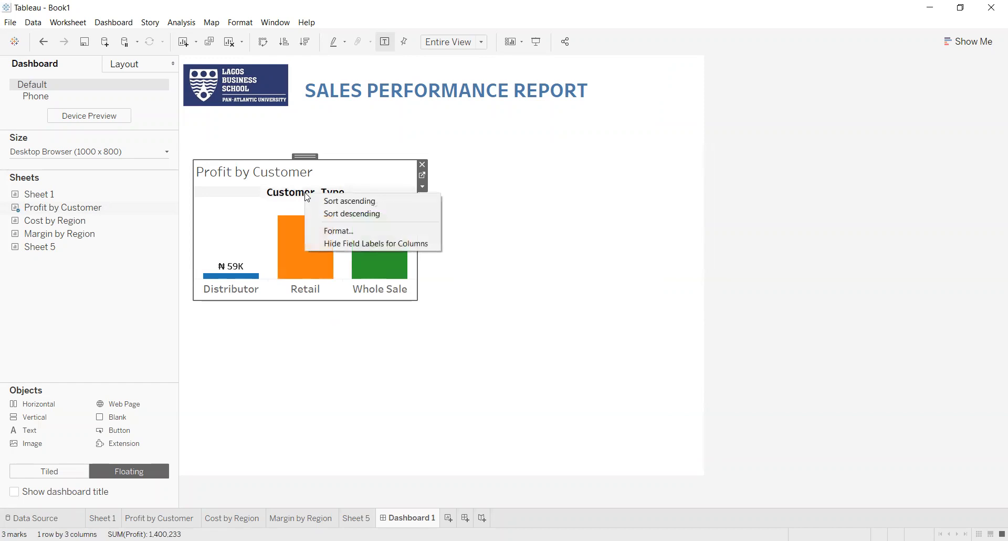
{"action": "left_click", "coordinate": [425, 244]}
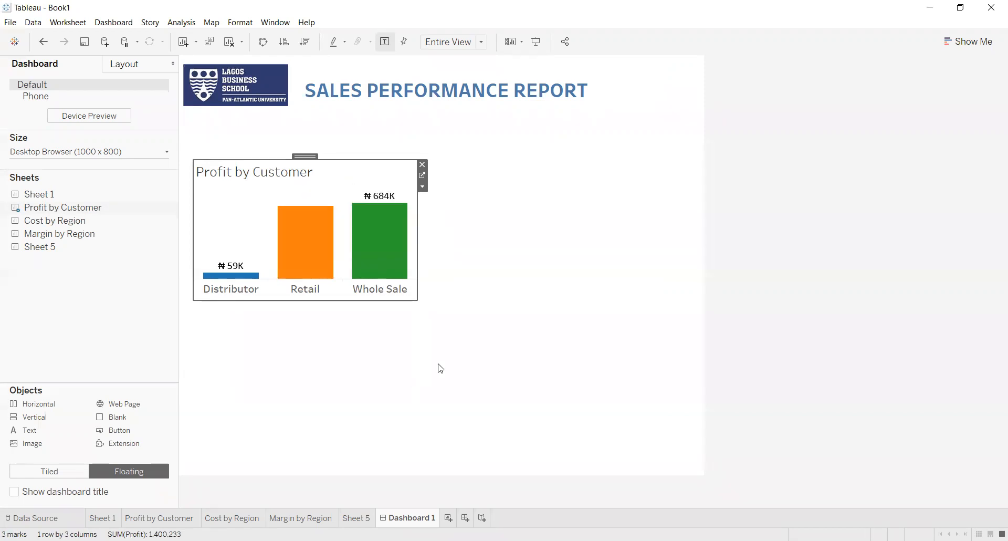
Widen the Profit by Customer chart slightly more and move it up to the dashboard's left edge beneath the logo.
{"action": "left_click_drag", "start_coordinate": [417, 243], "coordinate": [425, 243]}
{"action": "right_click", "coordinate": [308, 231]}
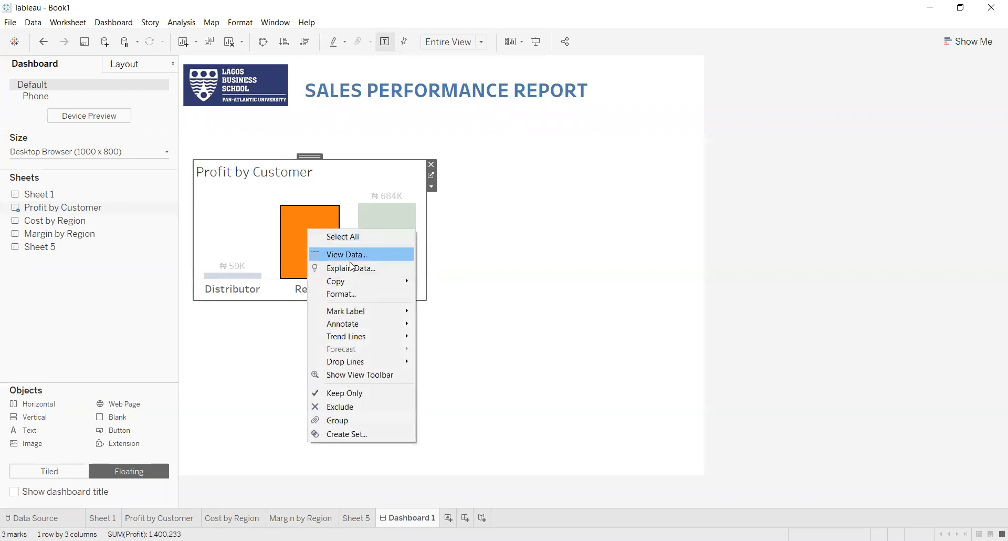
{"action": "left_click", "coordinate": [352, 294]}
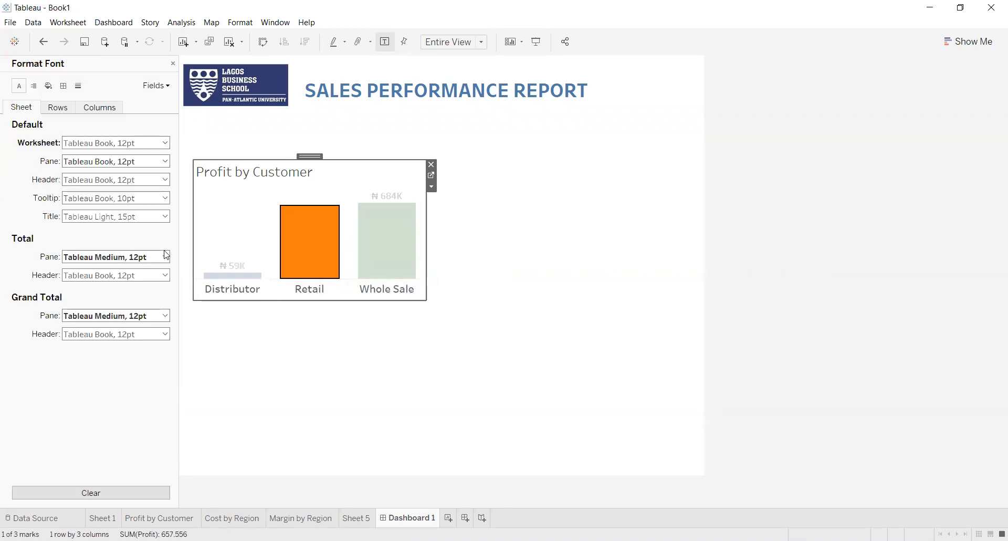
{"action": "left_click", "coordinate": [344, 298]}
{"action": "left_click", "coordinate": [465, 299]}
{"action": "left_click", "coordinate": [320, 173]}
{"action": "left_click_drag", "start_coordinate": [308, 159], "coordinate": [298, 144]}
Hide the Profit by Customer chart's title and close the font formatting options.
{"action": "right_click", "coordinate": [294, 158]}
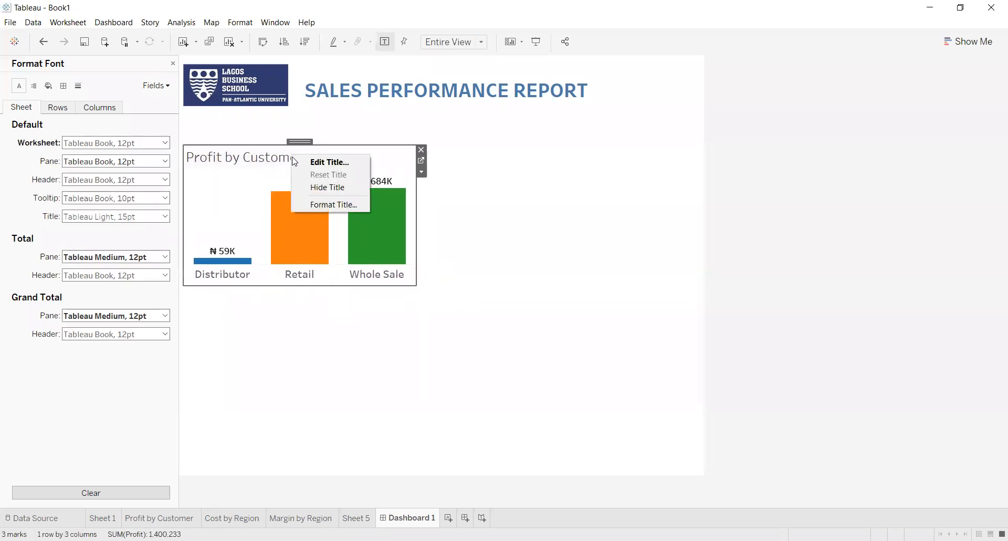
{"action": "left_click", "coordinate": [327, 183]}
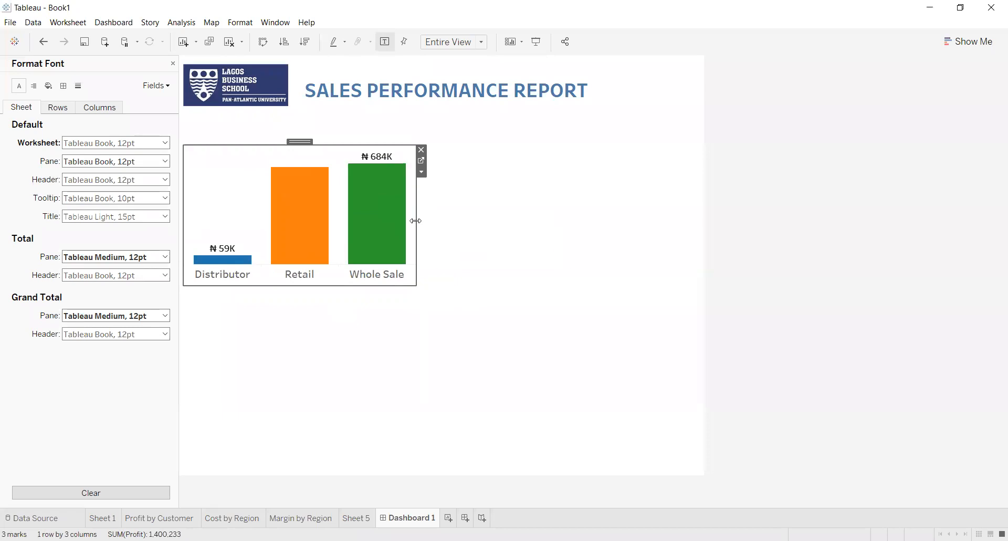
{"action": "left_click", "coordinate": [258, 349]}
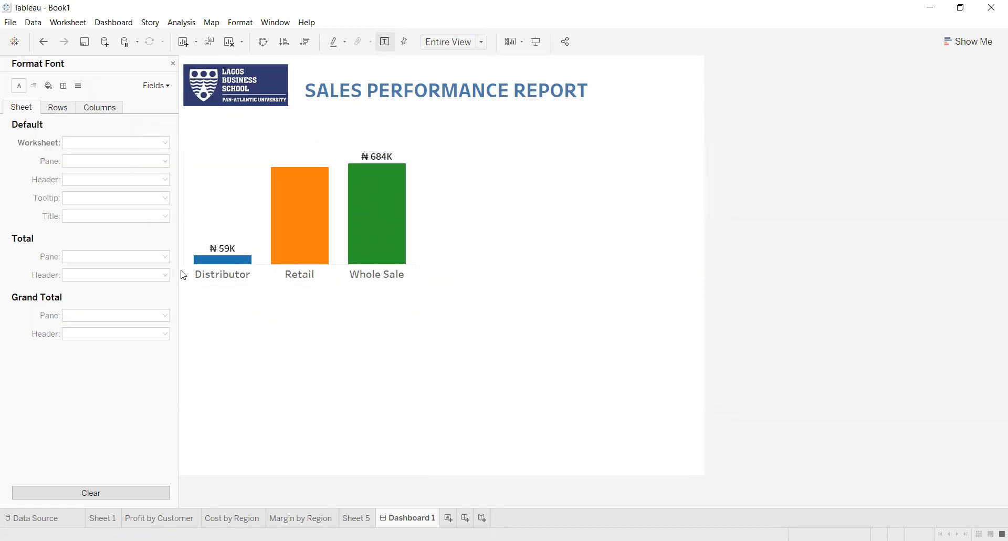
{"action": "left_click", "coordinate": [174, 64]}
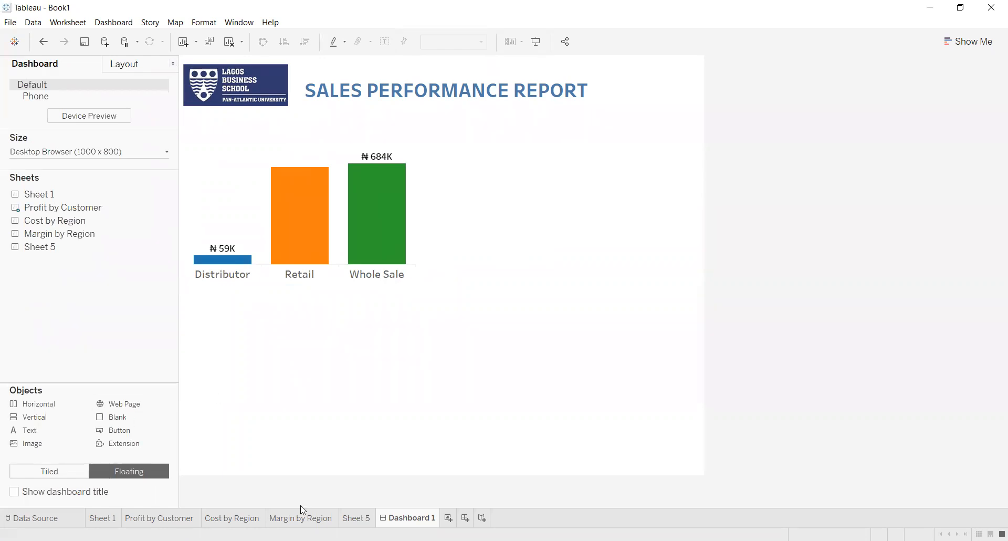
Add the Cost by Region sheet as a floating chart to the right of the profit chart and widen it.
{"action": "mouse_move", "coordinate": [107, 221]}
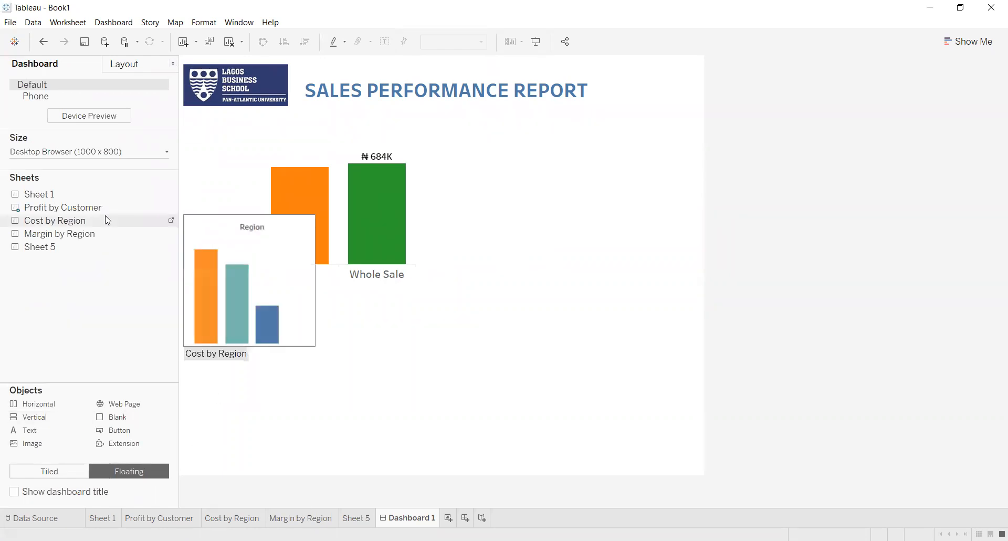
{"action": "left_click_drag", "start_coordinate": [50, 222], "coordinate": [455, 210]}
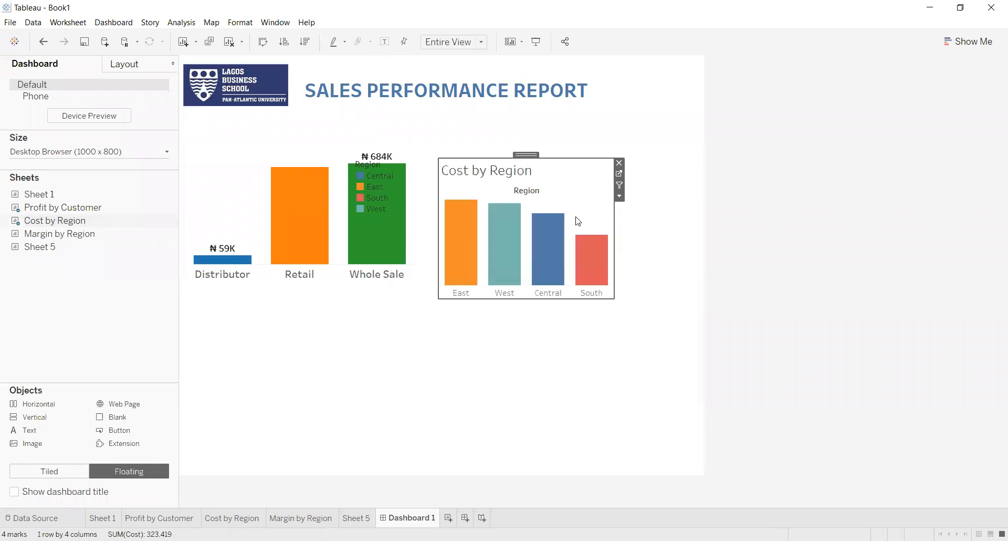
{"action": "left_click_drag", "start_coordinate": [614, 221], "coordinate": [651, 221]}
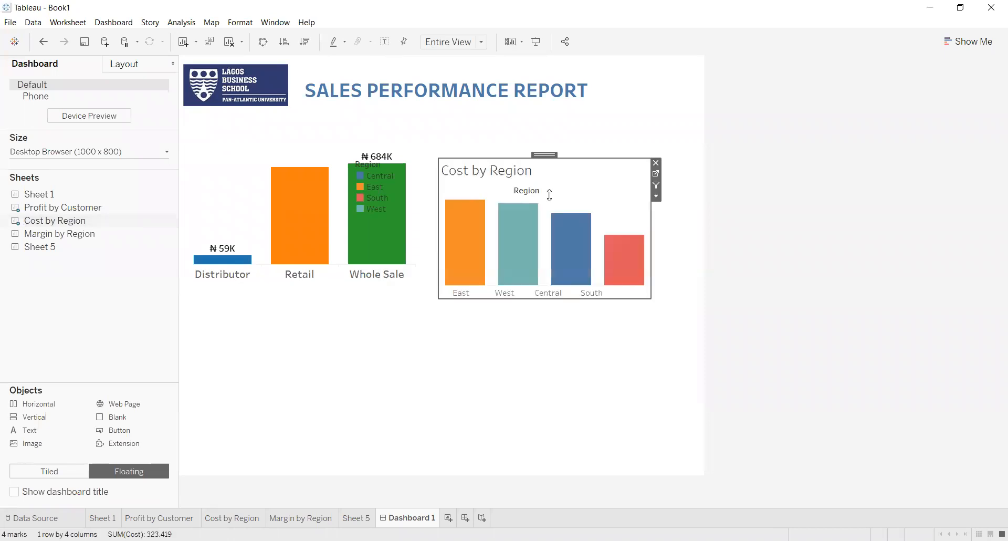
Hide the title and the column field labels of the Cost by Region chart.
{"action": "right_click", "coordinate": [525, 185]}
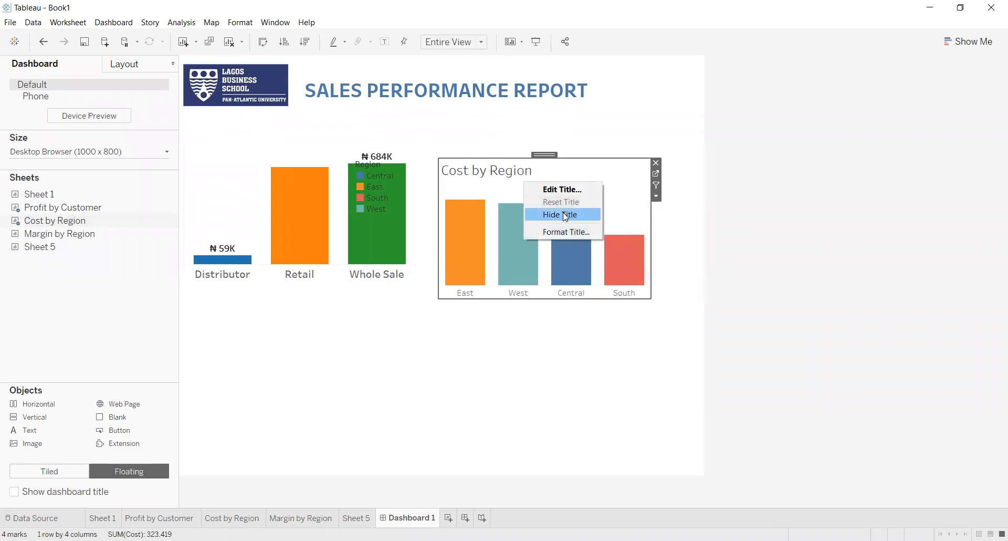
{"action": "left_click", "coordinate": [566, 214]}
{"action": "right_click", "coordinate": [549, 165]}
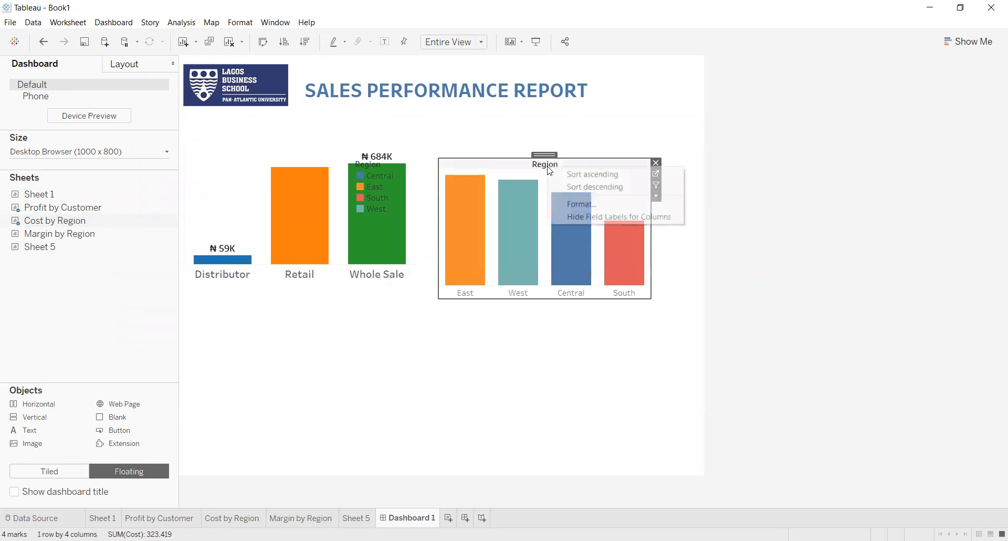
{"action": "left_click", "coordinate": [580, 216]}
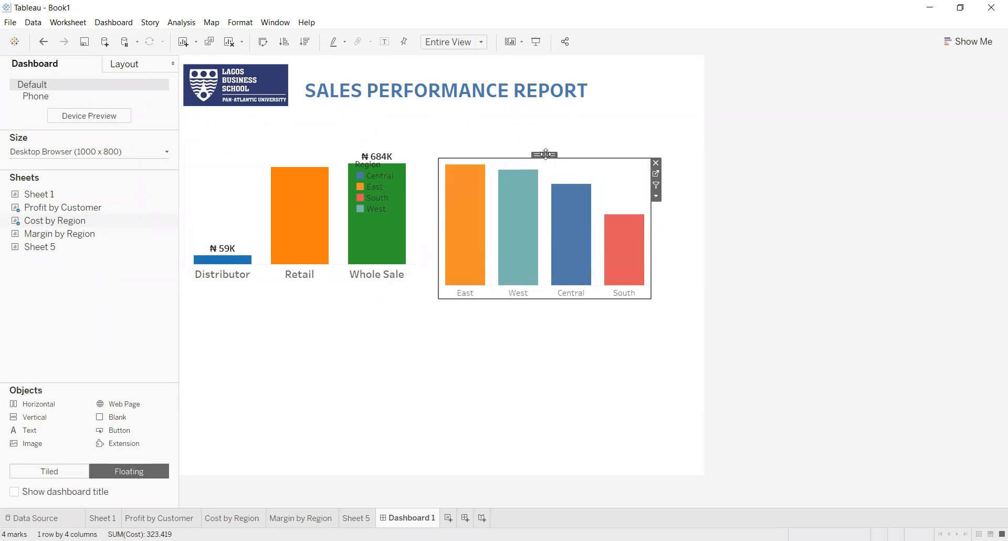
Move the Cost by Region chart up level with the profit chart and widen it.
{"action": "left_click_drag", "start_coordinate": [547, 156], "coordinate": [544, 146]}
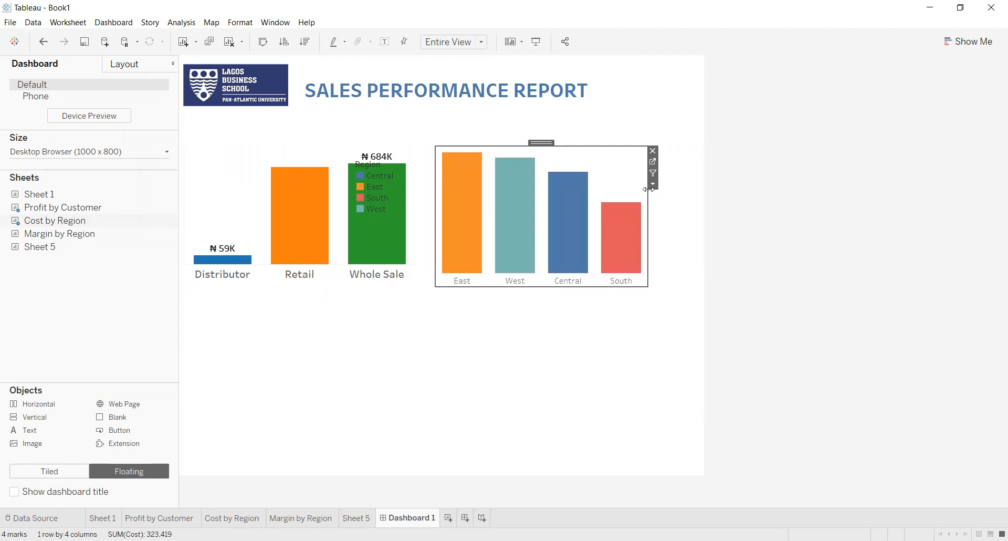
{"action": "left_click_drag", "start_coordinate": [656, 207], "coordinate": [670, 207]}
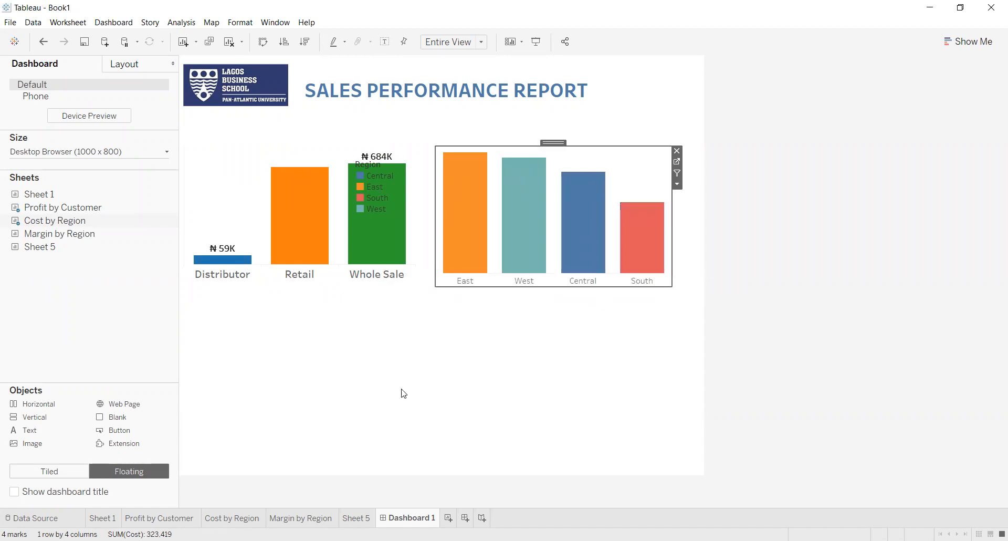
{"action": "left_click", "coordinate": [408, 399]}
Remove the floating Region legend covering the profit chart and clear the Whole Sale bar selection.
{"action": "left_click", "coordinate": [377, 176]}
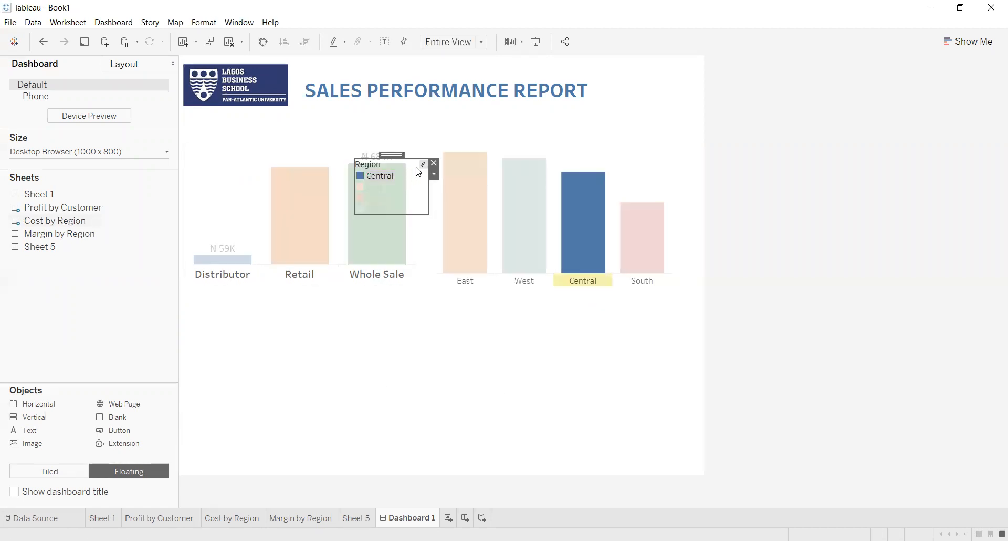
{"action": "left_click", "coordinate": [433, 163]}
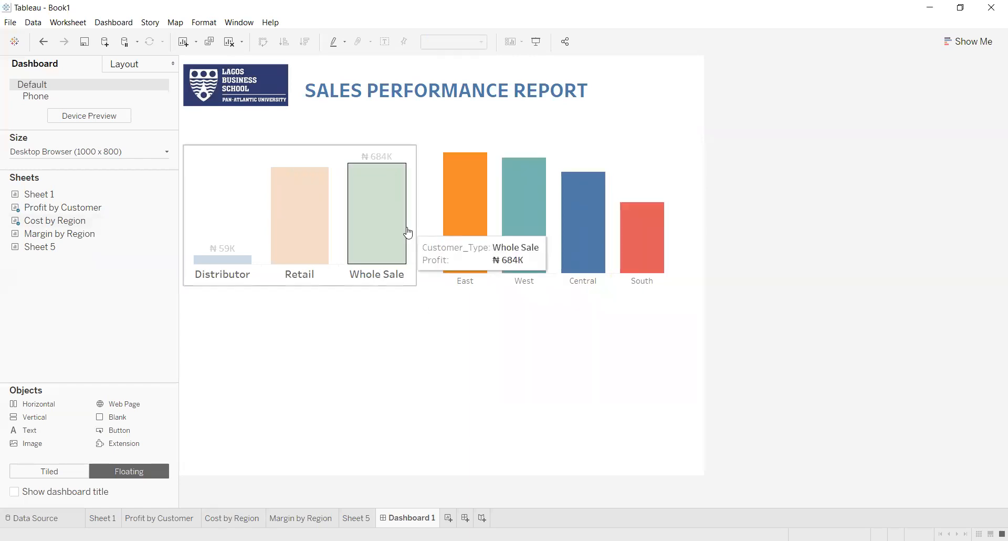
{"action": "left_click", "coordinate": [390, 242]}
{"action": "left_click", "coordinate": [434, 358]}
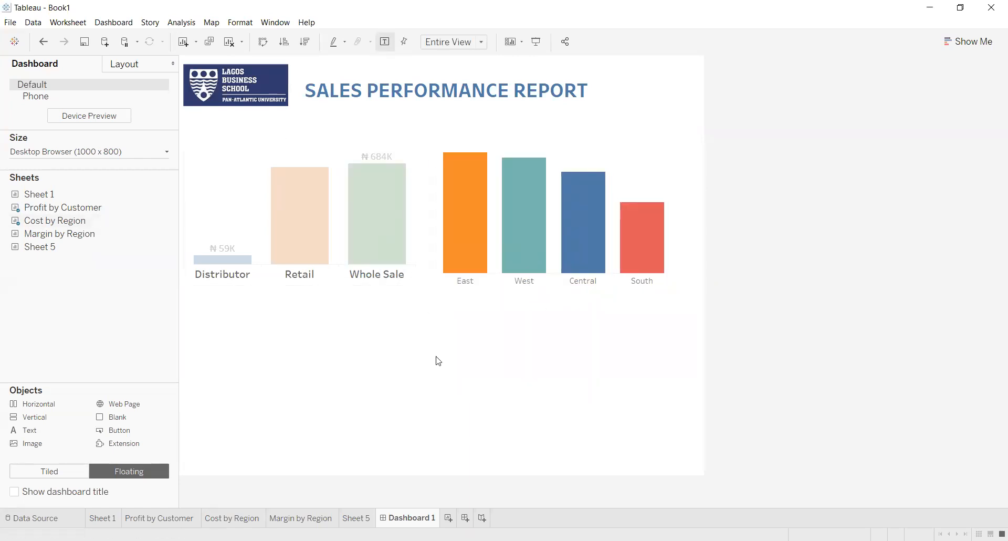
{"action": "left_click", "coordinate": [382, 248]}
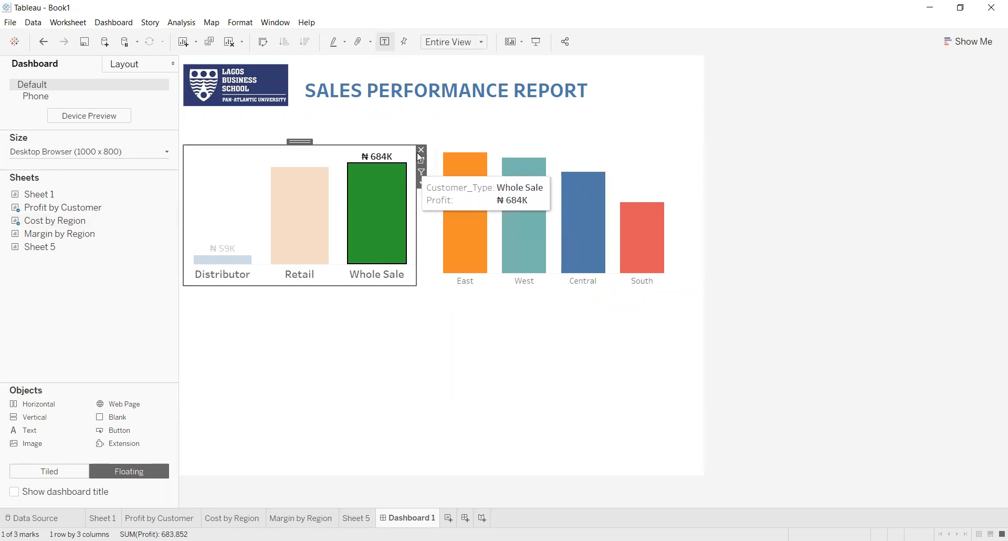
{"action": "left_click", "coordinate": [383, 248]}
{"action": "left_click", "coordinate": [353, 349]}
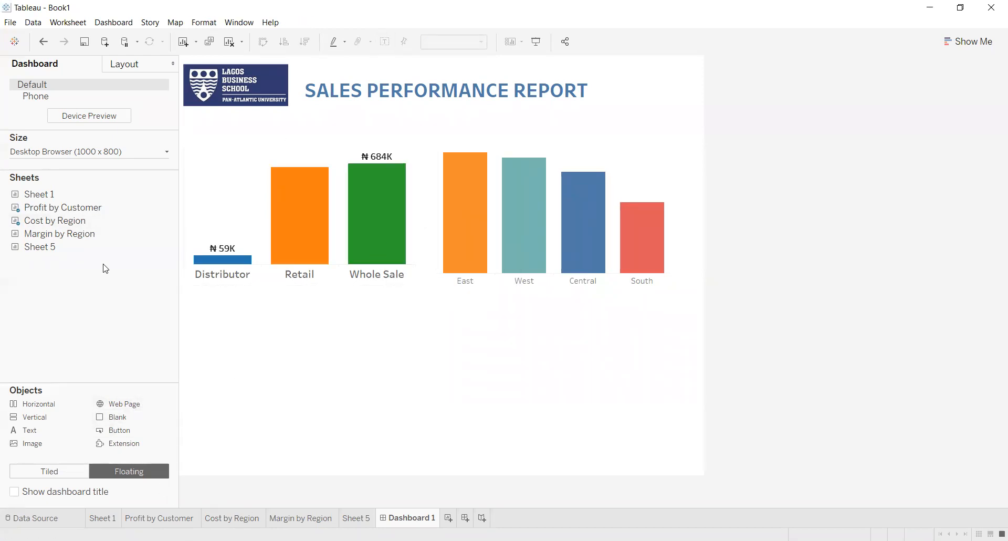
Add the Margin by Region sheet as a floating chart beneath the profit chart, making it wider and taller.
{"action": "left_click_drag", "start_coordinate": [84, 234], "coordinate": [206, 317]}
{"action": "left_click_drag", "start_coordinate": [253, 370], "coordinate": [255, 371]}
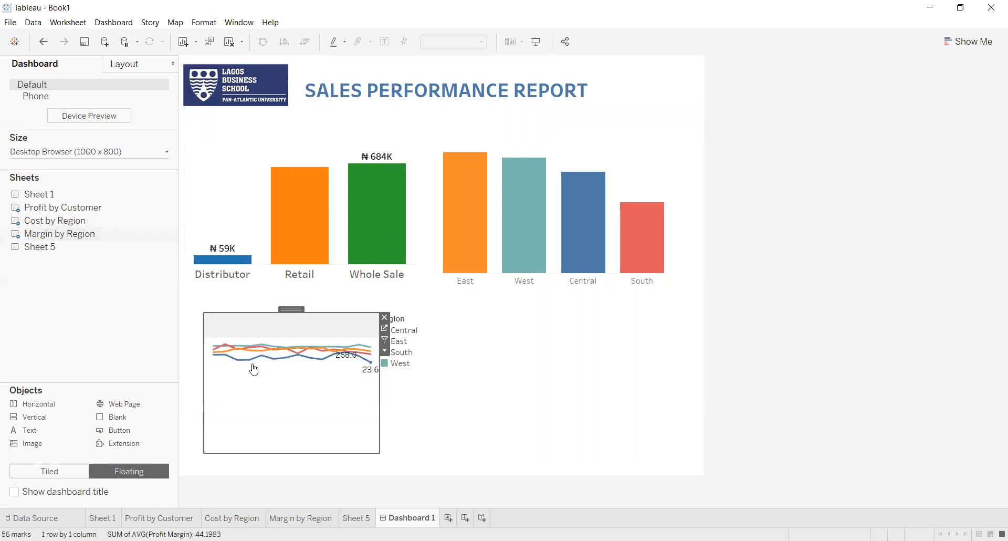
{"action": "left_click_drag", "start_coordinate": [380, 396], "coordinate": [641, 378]}
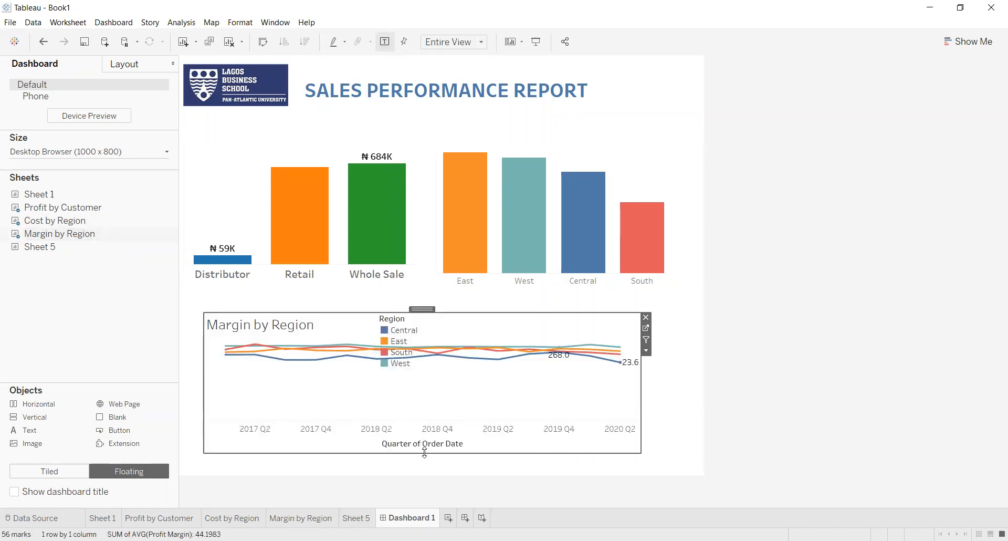
{"action": "left_click_drag", "start_coordinate": [424, 453], "coordinate": [424, 470]}
Remove the floating Region legend that covers the Margin by Region chart.
{"action": "left_click", "coordinate": [400, 329]}
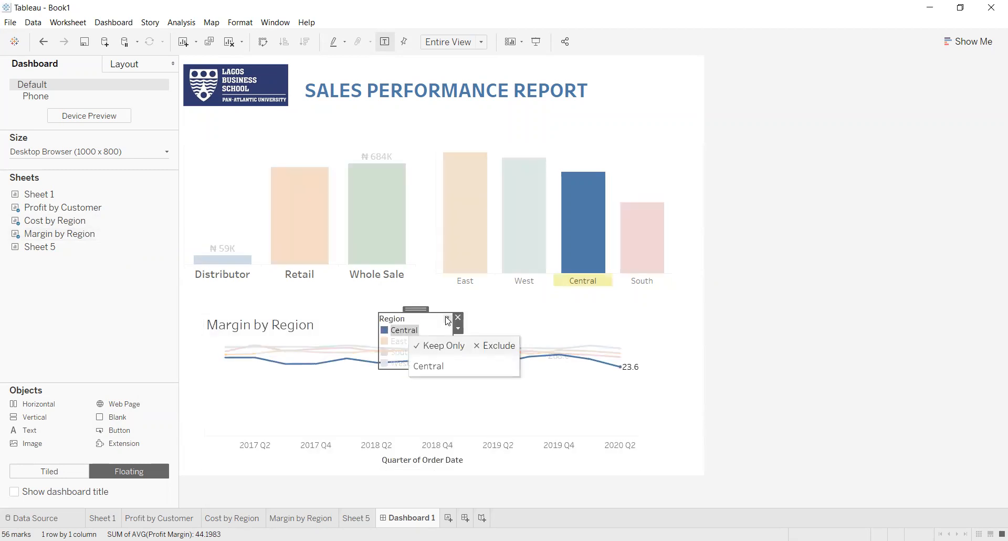
{"action": "left_click", "coordinate": [379, 344]}
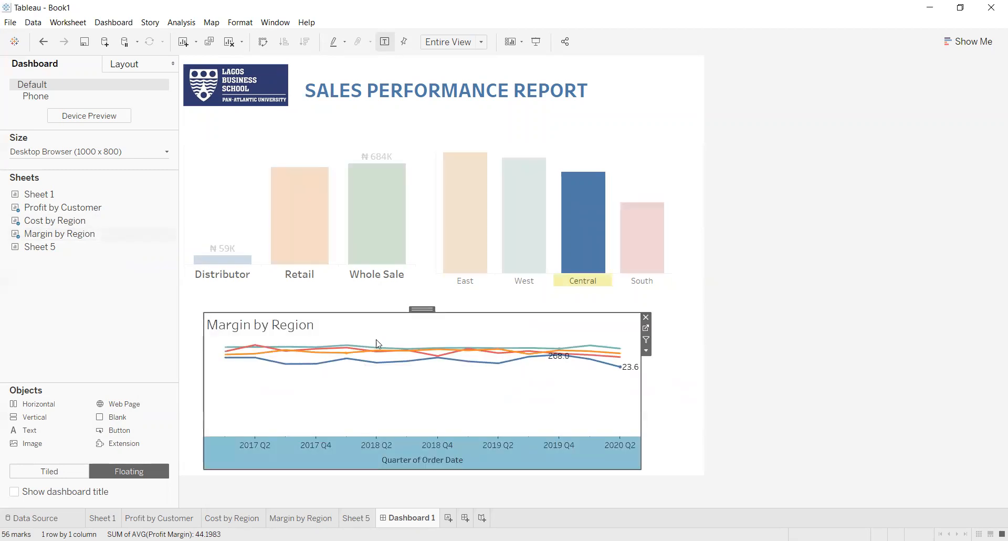
Hide the Margin by Region chart's title and move the chart up and left to the dashboard's left edge.
{"action": "right_click", "coordinate": [317, 326]}
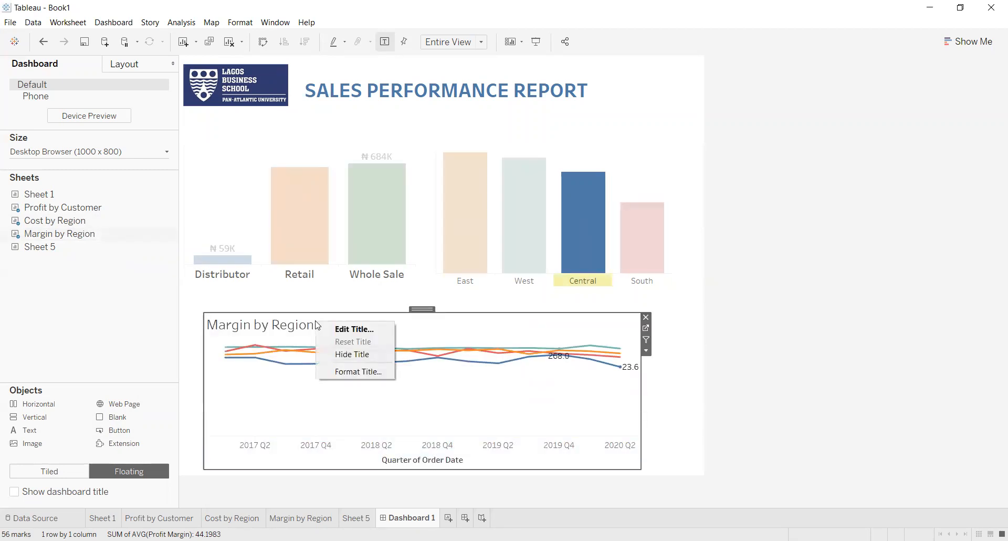
{"action": "left_click", "coordinate": [377, 354]}
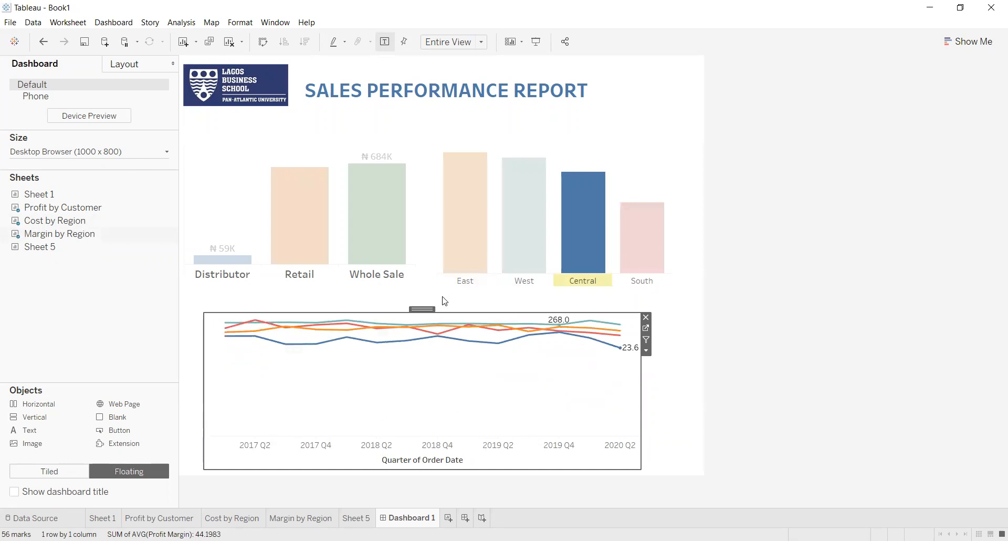
{"action": "left_click_drag", "start_coordinate": [425, 307], "coordinate": [378, 290]}
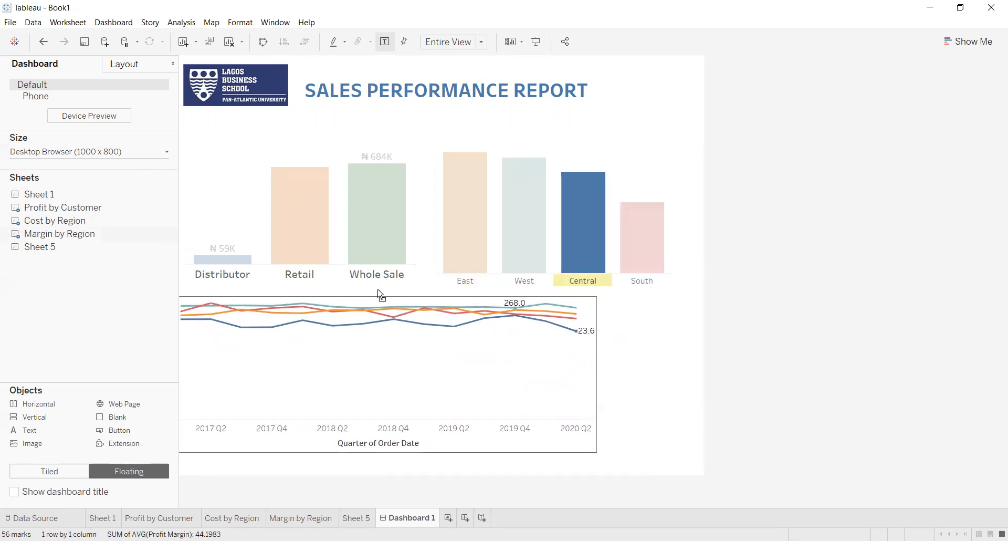
Try to clear the Central region highlight from the dashboard charts.
{"action": "left_click", "coordinate": [613, 389]}
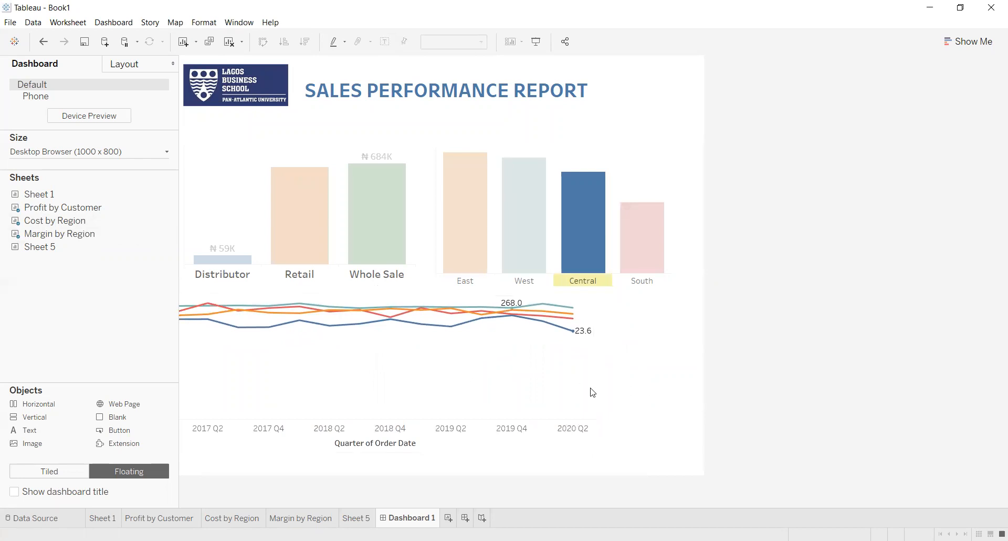
{"action": "left_click", "coordinate": [519, 375]}
{"action": "left_click", "coordinate": [628, 373]}
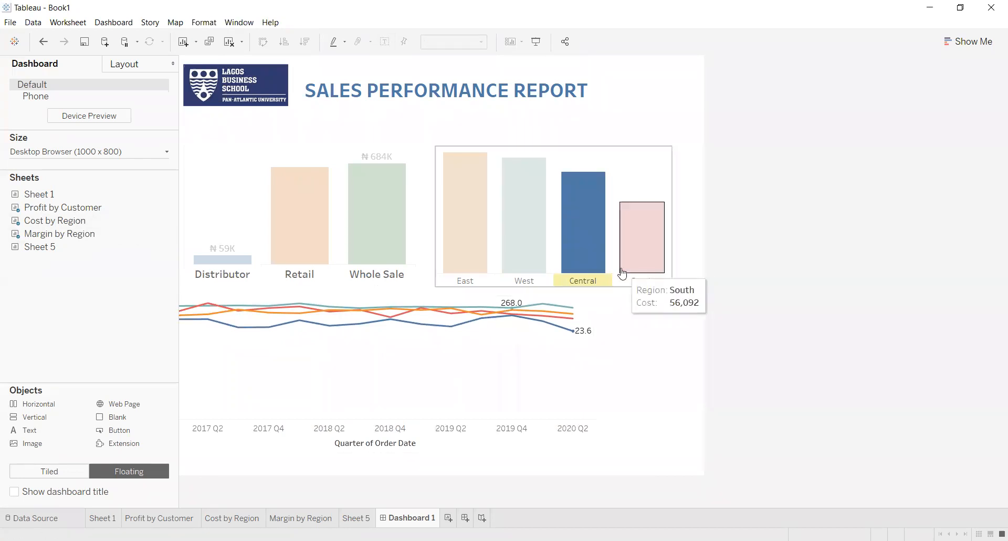
{"action": "left_click", "coordinate": [591, 245]}
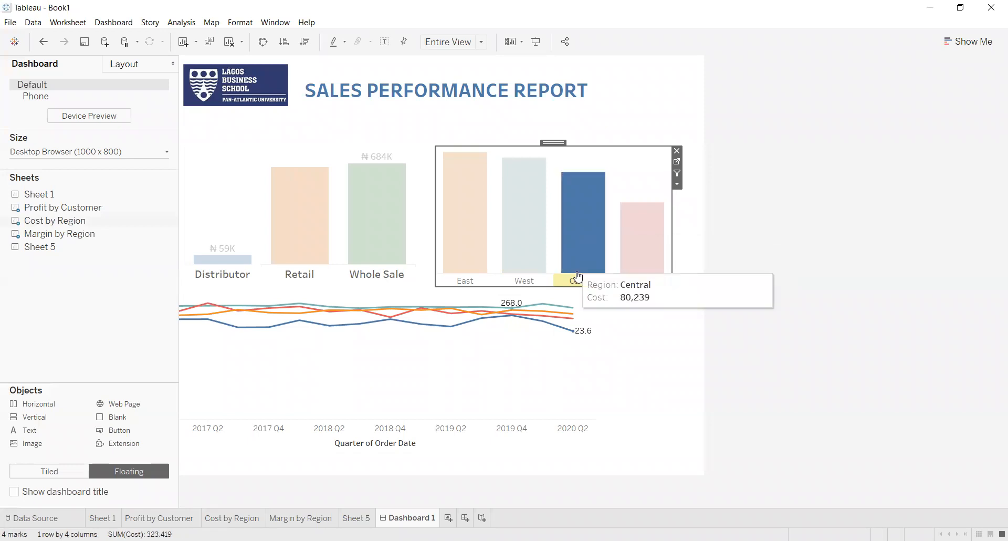
{"action": "left_click", "coordinate": [600, 386]}
{"action": "left_click", "coordinate": [511, 399]}
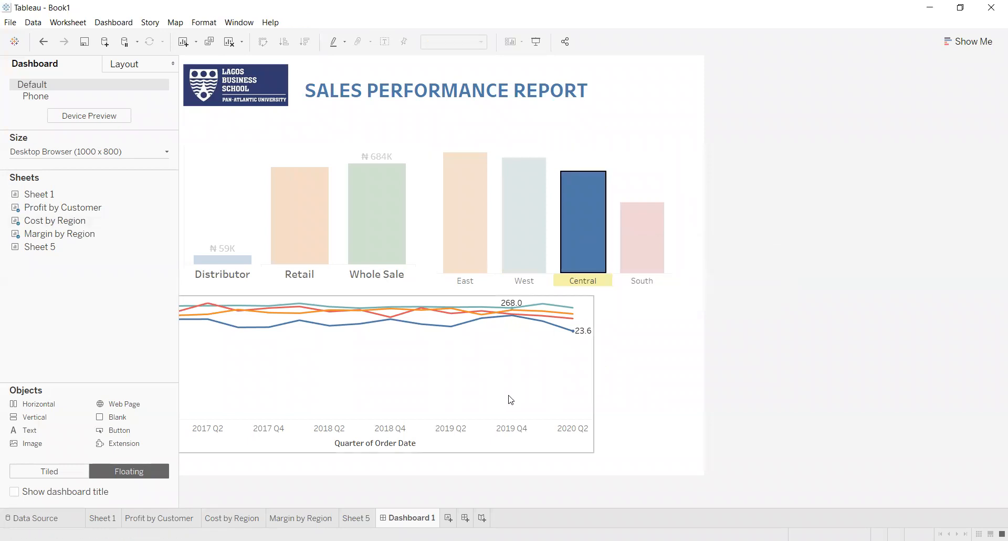
{"action": "left_click", "coordinate": [748, 394]}
{"action": "left_click", "coordinate": [507, 220]}
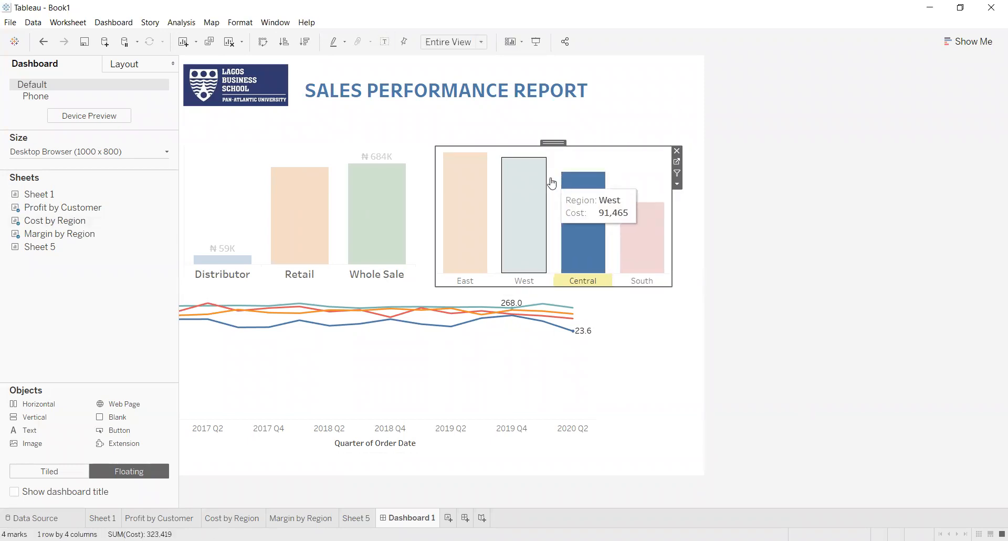
{"action": "left_click", "coordinate": [238, 225]}
{"action": "left_click", "coordinate": [611, 370]}
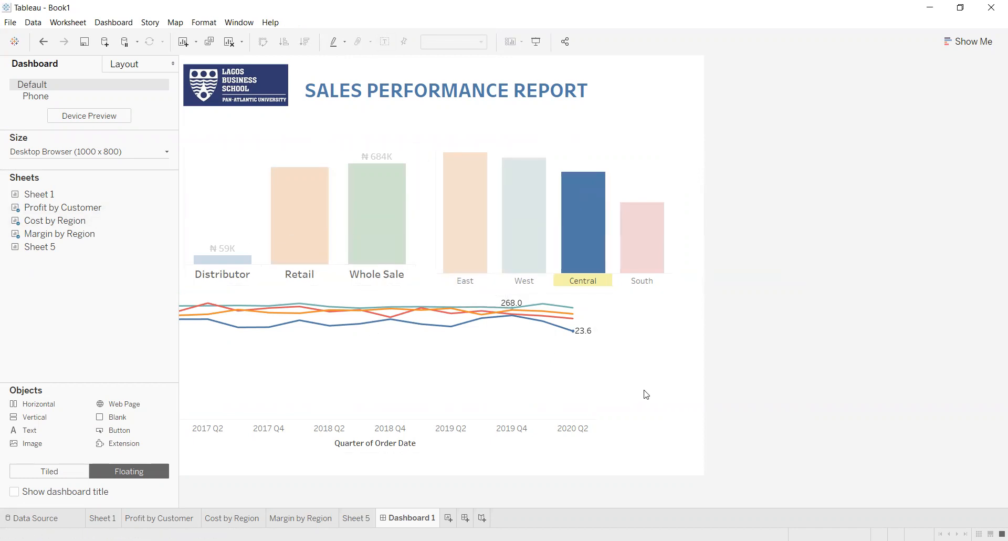
{"action": "left_click", "coordinate": [63, 470]}
{"action": "left_click", "coordinate": [100, 471]}
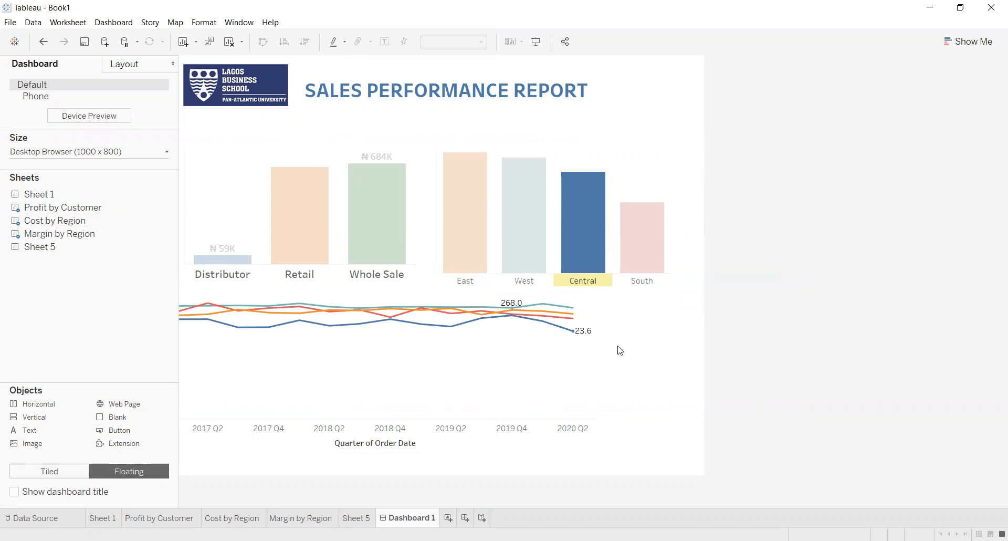
{"action": "left_click", "coordinate": [584, 234]}
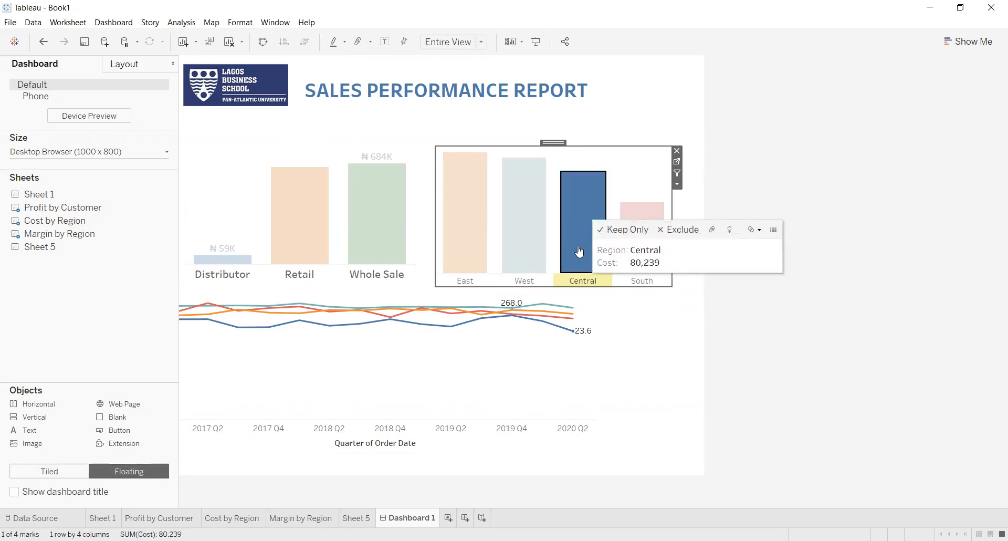
{"action": "left_click", "coordinate": [531, 378]}
{"action": "left_click", "coordinate": [739, 336]}
{"action": "left_click", "coordinate": [651, 256]}
{"action": "left_click", "coordinate": [650, 256]}
{"action": "left_click", "coordinate": [524, 227]}
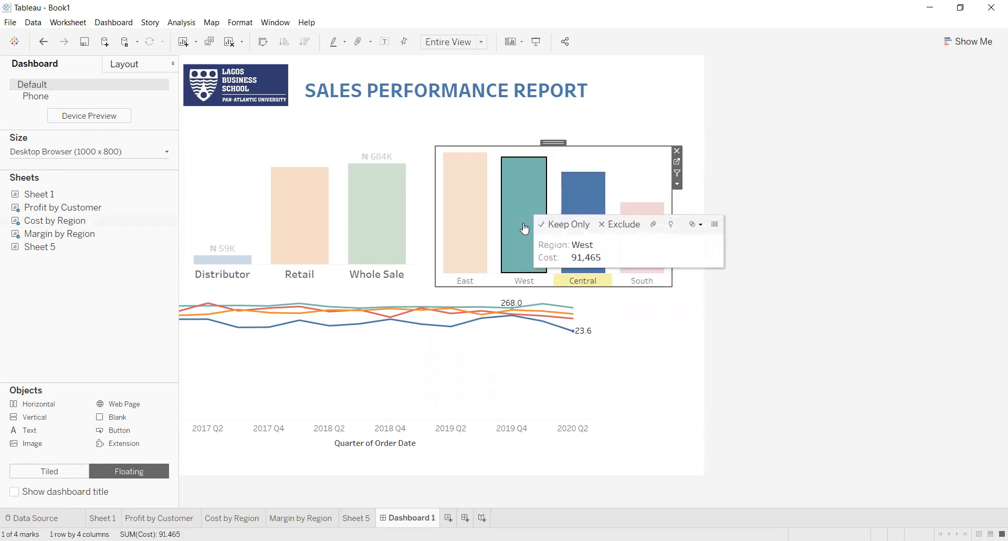
{"action": "left_click", "coordinate": [479, 226]}
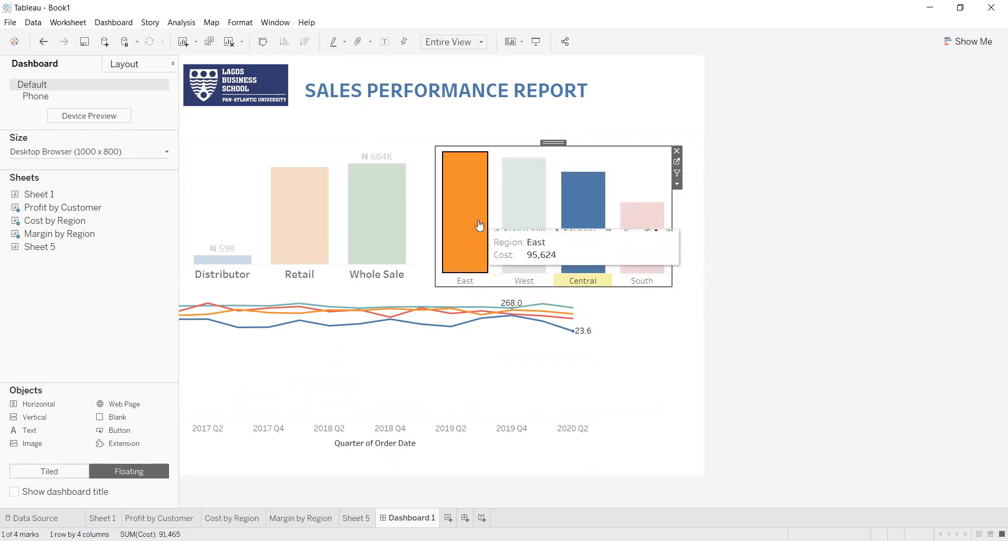
{"action": "left_click", "coordinate": [696, 374]}
{"action": "left_click", "coordinate": [567, 400]}
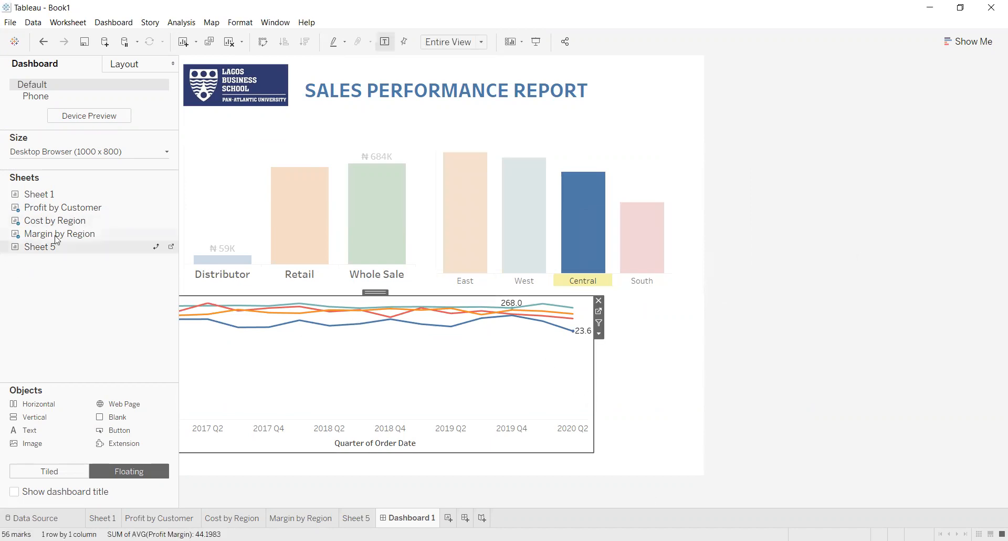
Add Sheet 5 as a floating chart at the right end of the margin chart and remove its Ship Mode legend.
{"action": "left_click_drag", "start_coordinate": [59, 234], "coordinate": [583, 309]}
{"action": "left_click", "coordinate": [543, 362]}
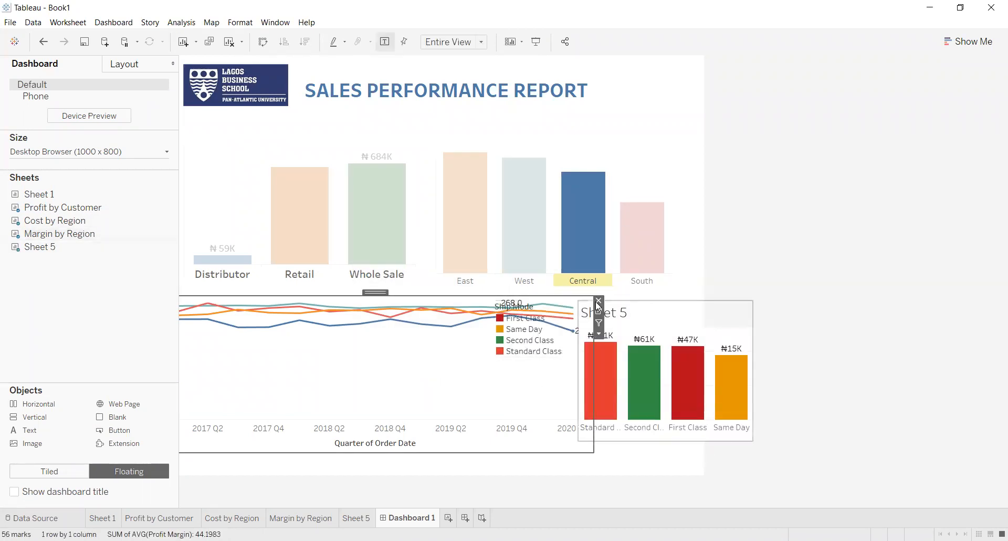
{"action": "left_click_drag", "start_coordinate": [592, 297], "coordinate": [591, 317]}
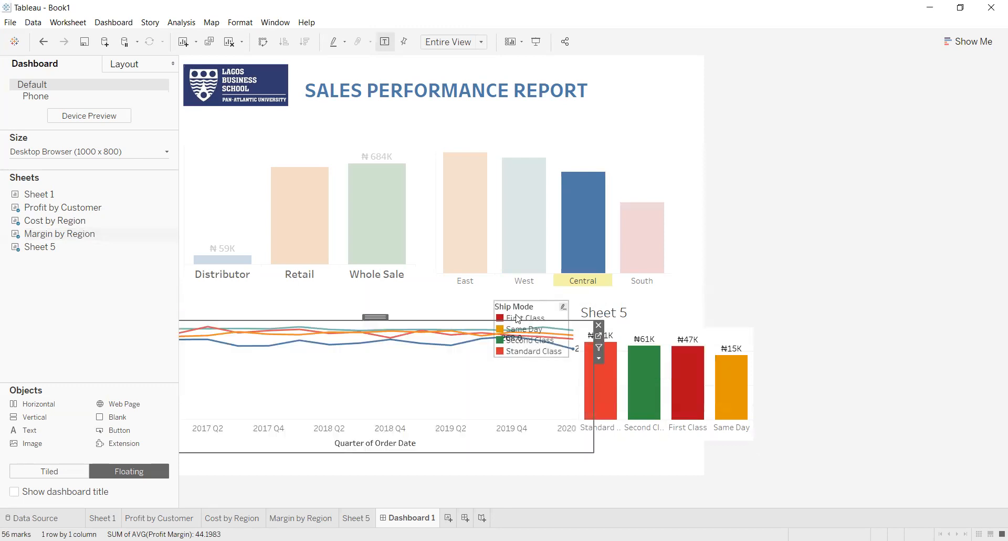
{"action": "left_click", "coordinate": [560, 307]}
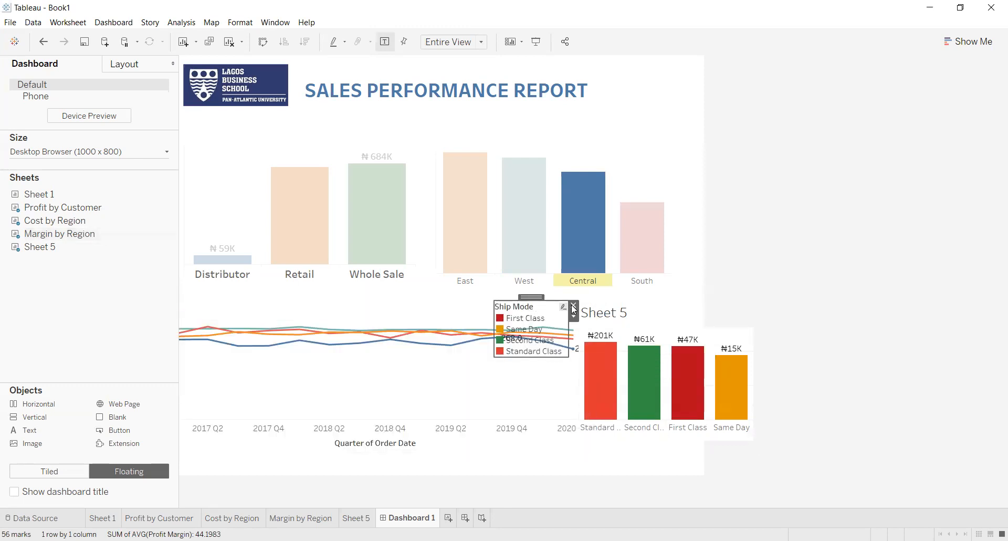
{"action": "left_click", "coordinate": [573, 305]}
Extend the Margin by Region chart's top edge back up and narrow the chart from its right side.
{"action": "left_click_drag", "start_coordinate": [394, 320], "coordinate": [402, 297]}
{"action": "left_click_drag", "start_coordinate": [593, 391], "coordinate": [558, 395]}
Move the Sheet 5 chart left toward the margin chart and make it slightly taller.
{"action": "left_click", "coordinate": [658, 319]}
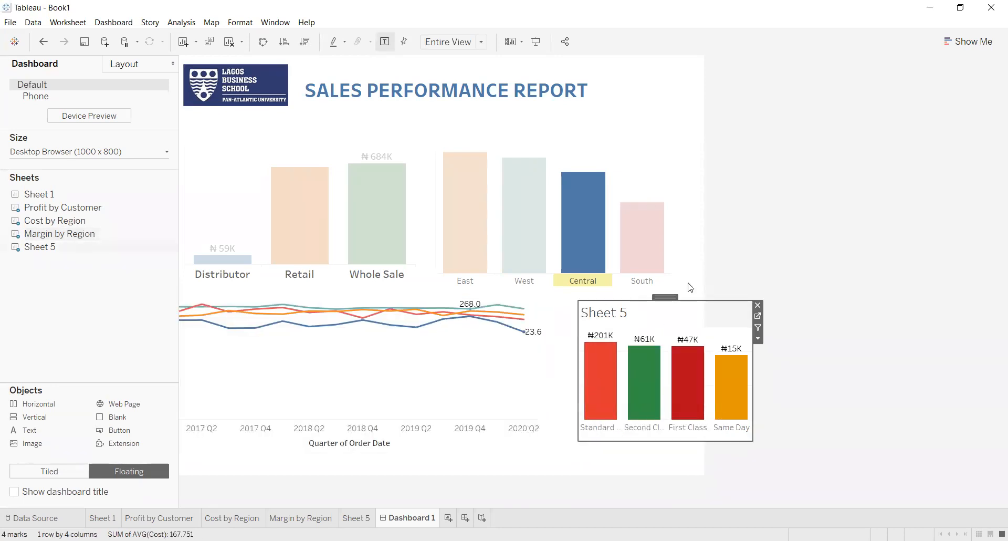
{"action": "left_click_drag", "start_coordinate": [672, 297], "coordinate": [632, 295]}
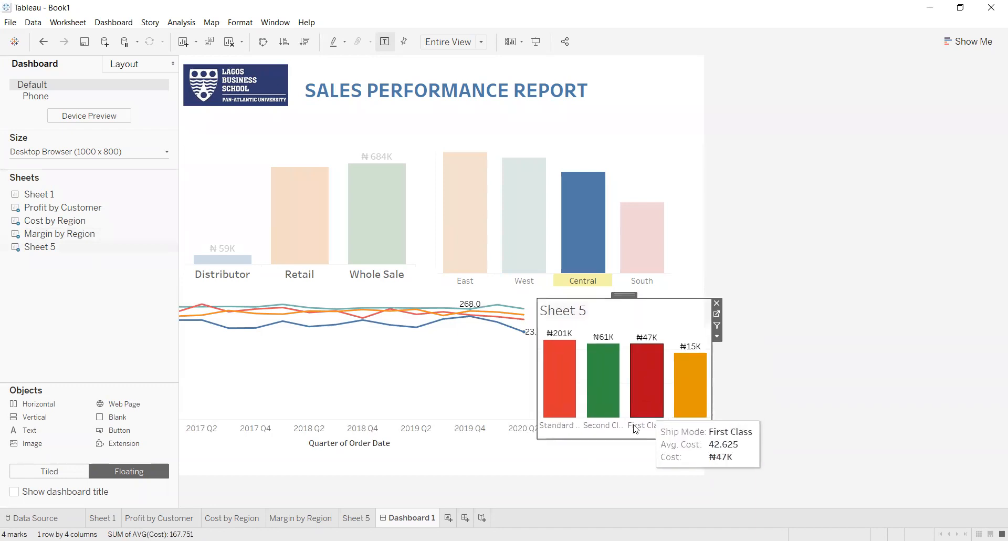
{"action": "left_click_drag", "start_coordinate": [623, 438], "coordinate": [623, 456]}
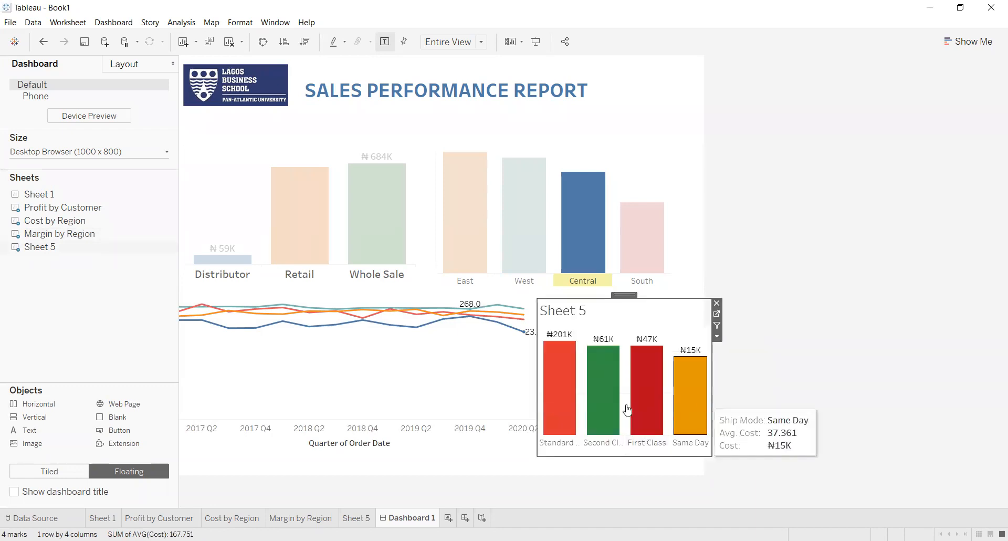
Narrow the Margin by Region chart further so it ends before the Sheet 5 chart.
{"action": "left_click_drag", "start_coordinate": [538, 389], "coordinate": [491, 405]}
{"action": "left_click", "coordinate": [636, 312]}
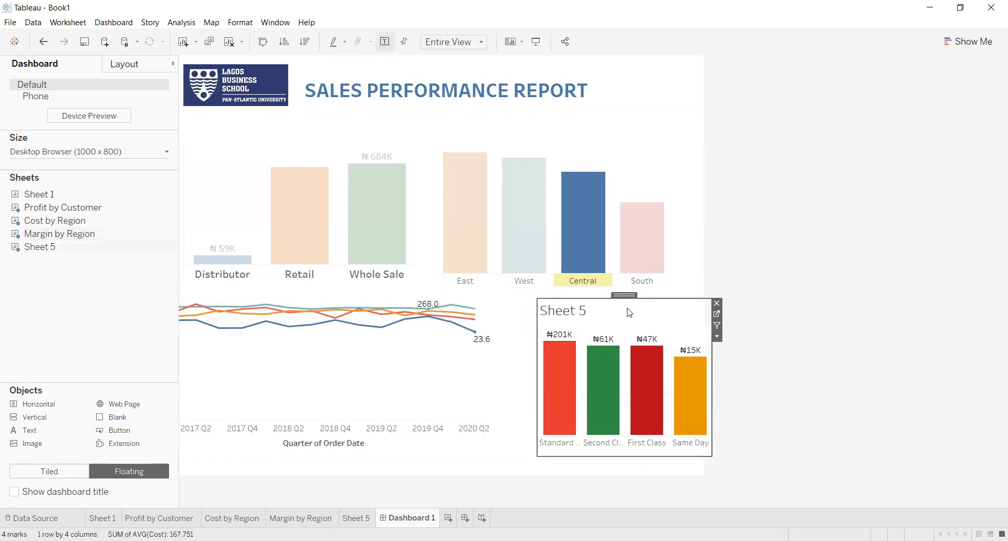
Hide the Sheet 5 chart's title, then move the chart left toward the margin chart and widen it on its right side.
{"action": "right_click", "coordinate": [581, 322]}
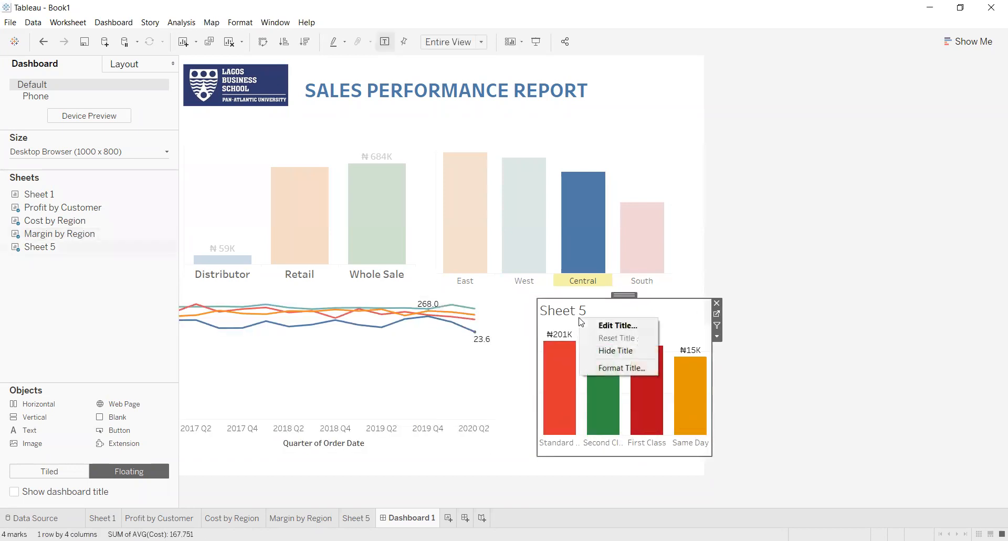
{"action": "left_click", "coordinate": [625, 349]}
{"action": "left_click_drag", "start_coordinate": [624, 294], "coordinate": [582, 294]}
{"action": "left_click_drag", "start_coordinate": [675, 393], "coordinate": [699, 387]}
{"action": "left_click", "coordinate": [601, 225]}
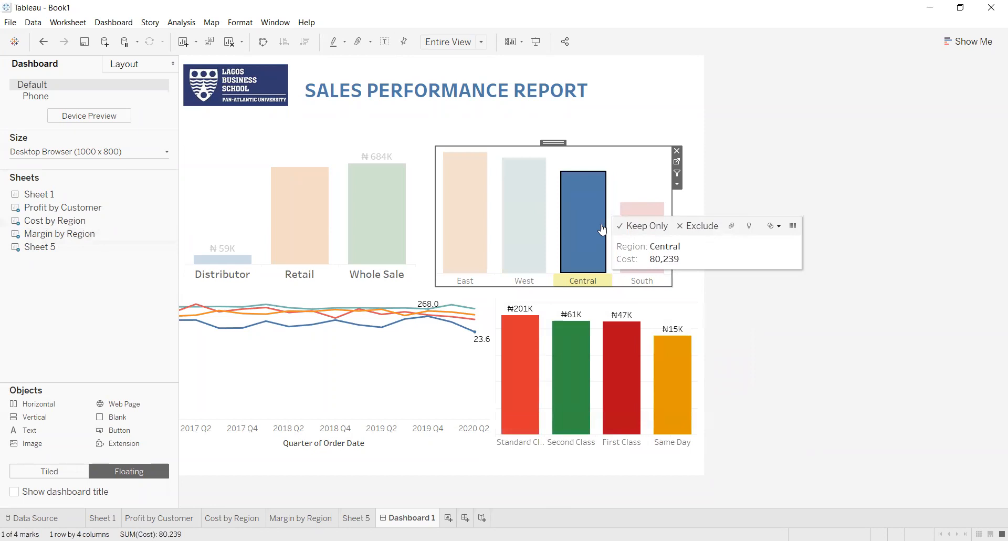
{"action": "left_click", "coordinate": [656, 124]}
Narrow the Margin by Region chart from its left edge and align it with the dashboard's left margin, clear of the Sheet 5 chart.
{"action": "left_click", "coordinate": [382, 348]}
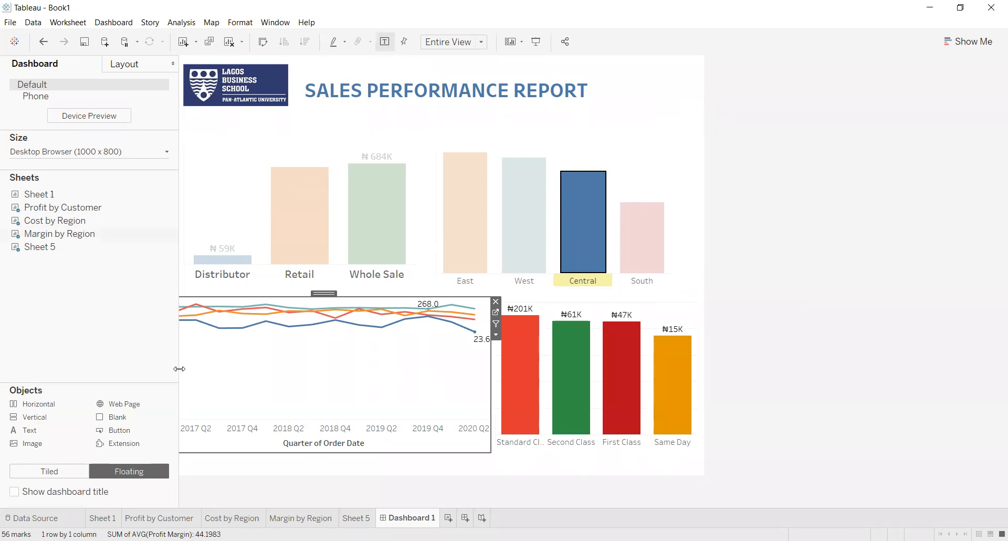
{"action": "left_click_drag", "start_coordinate": [195, 367], "coordinate": [116, 367]}
{"action": "left_click_drag", "start_coordinate": [265, 295], "coordinate": [318, 295]}
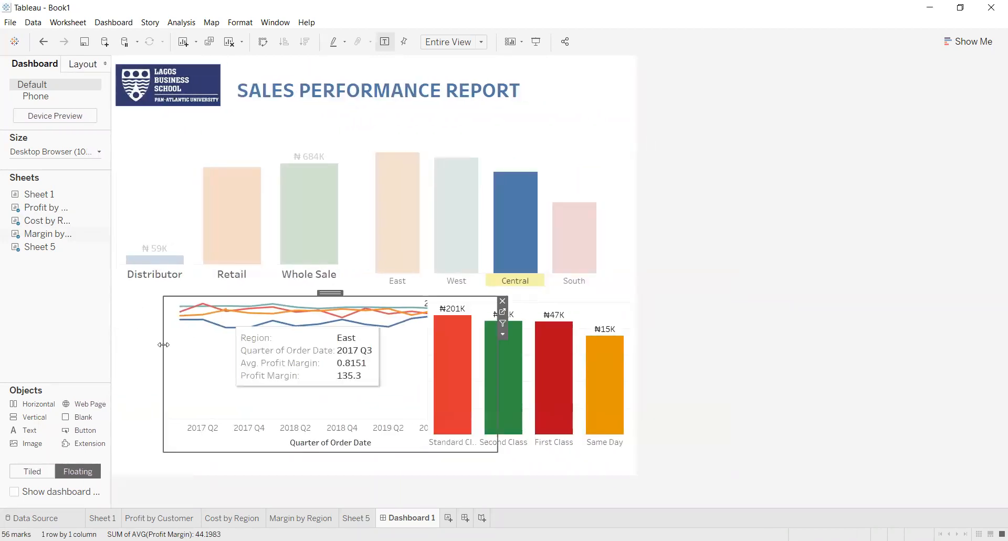
{"action": "left_click_drag", "start_coordinate": [163, 371], "coordinate": [209, 371]}
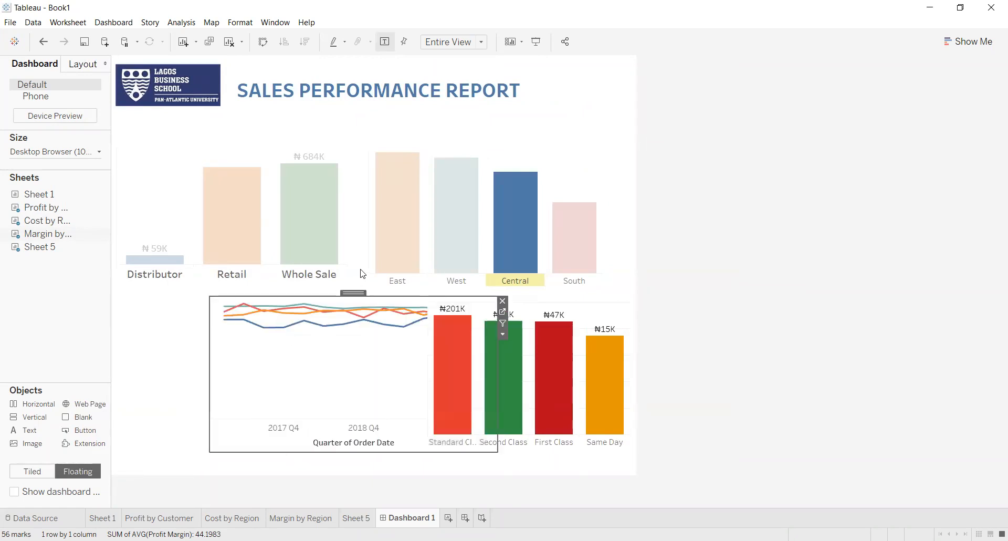
{"action": "left_click_drag", "start_coordinate": [353, 293], "coordinate": [251, 295]}
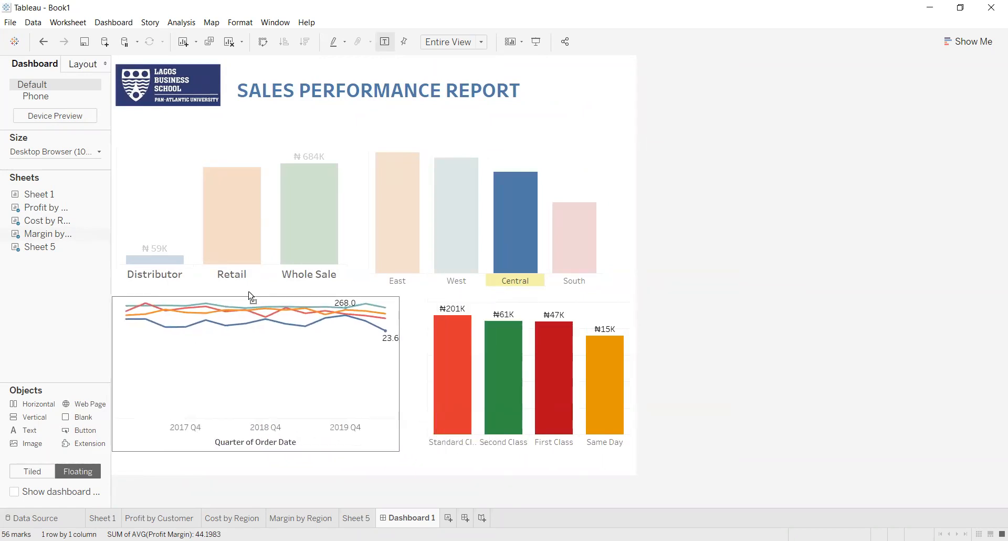
{"action": "left_click", "coordinate": [402, 353]}
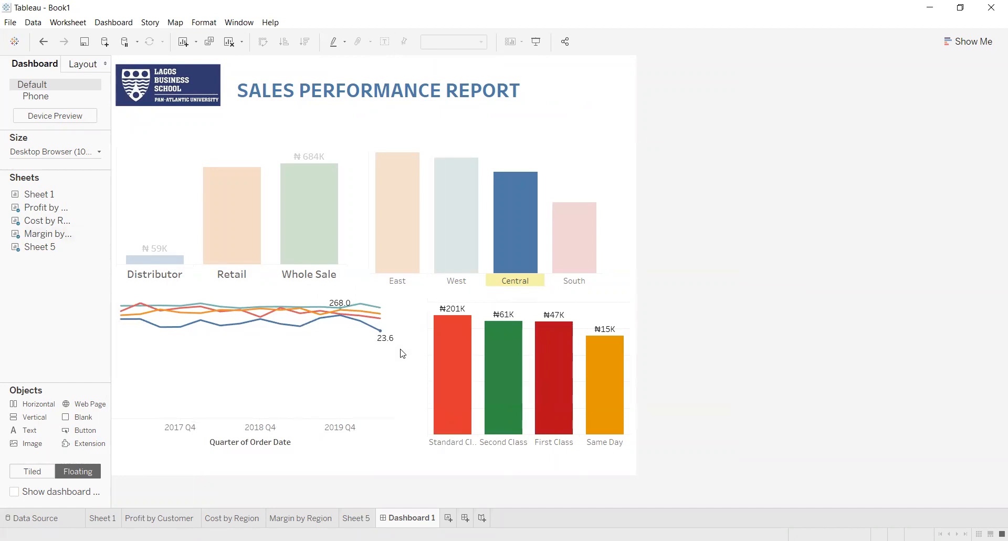
Select individual bars in the profit and cost charts to check whether the other dashboard charts respond.
{"action": "left_click", "coordinate": [529, 175]}
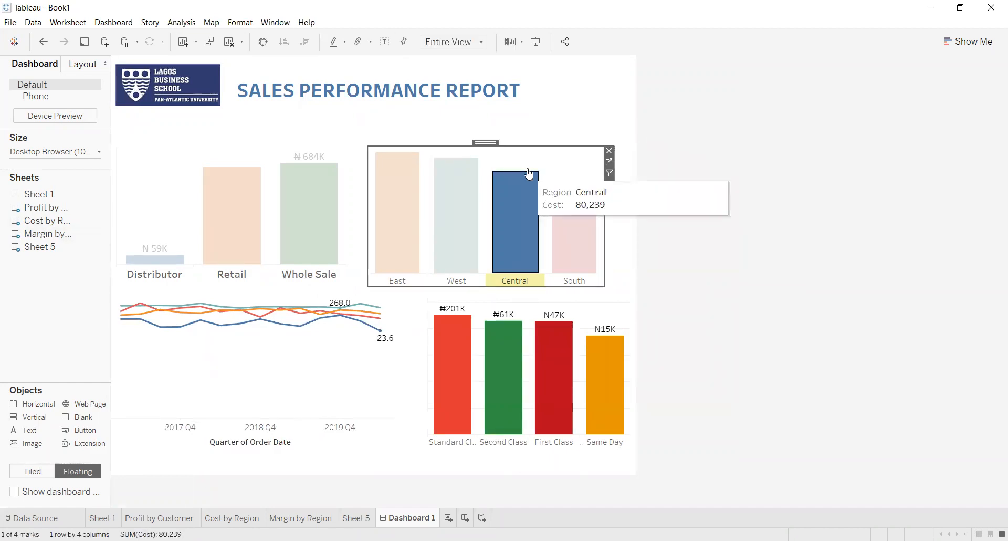
{"action": "left_click", "coordinate": [309, 210]}
{"action": "left_click", "coordinate": [226, 205]}
{"action": "left_click", "coordinate": [150, 258]}
{"action": "left_click", "coordinate": [325, 150]}
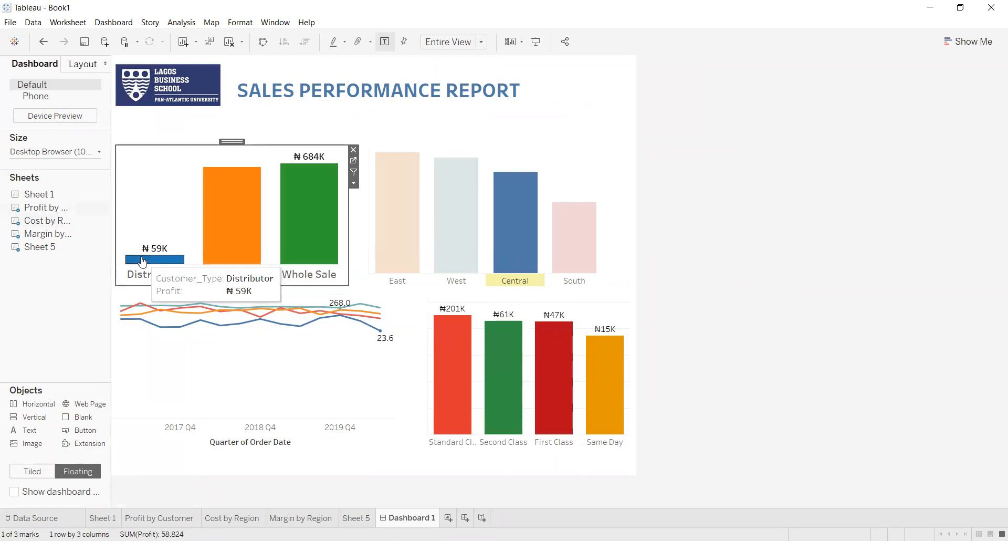
{"action": "left_click", "coordinate": [546, 134]}
{"action": "left_click", "coordinate": [511, 205]}
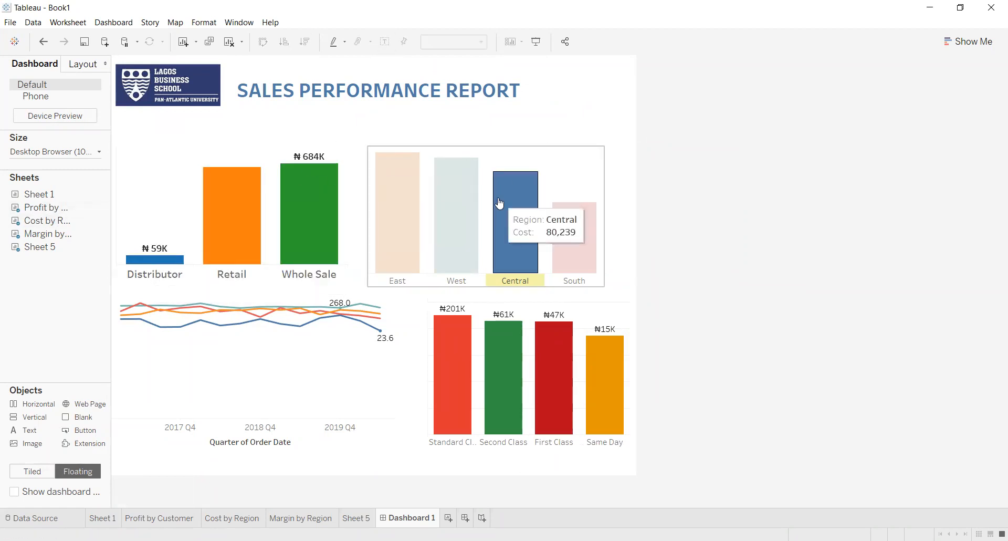
{"action": "left_click", "coordinate": [398, 210]}
{"action": "left_click", "coordinate": [593, 218]}
{"action": "left_click", "coordinate": [596, 229]}
{"action": "left_click", "coordinate": [581, 111]}
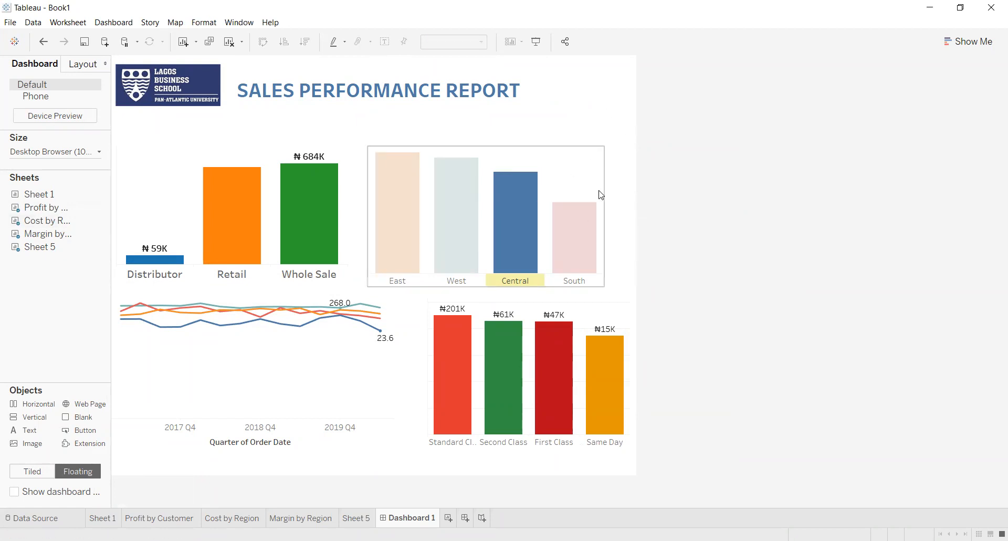
{"action": "left_click", "coordinate": [558, 256]}
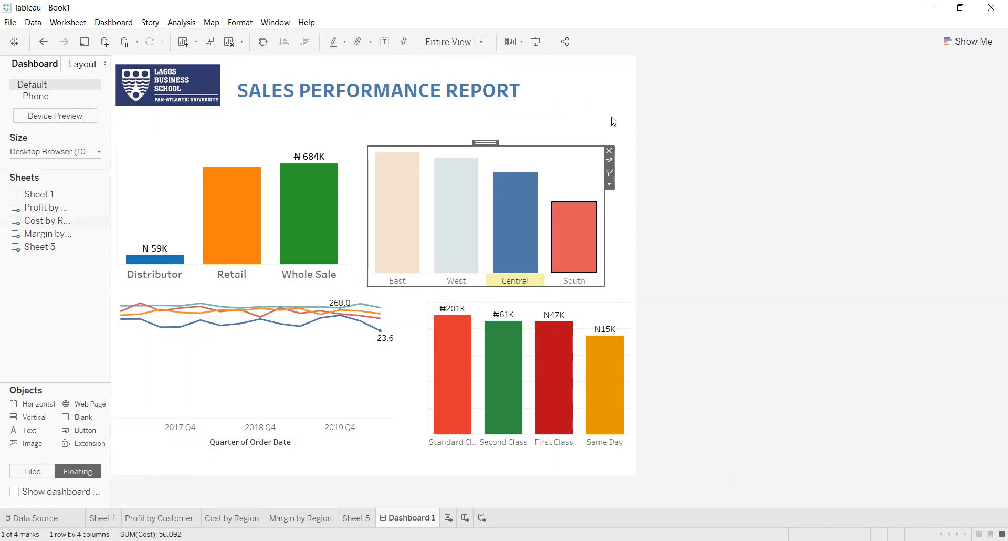
Set the Profit by Customer chart to be used as a filter for the other dashboard charts.
{"action": "left_click", "coordinate": [341, 180]}
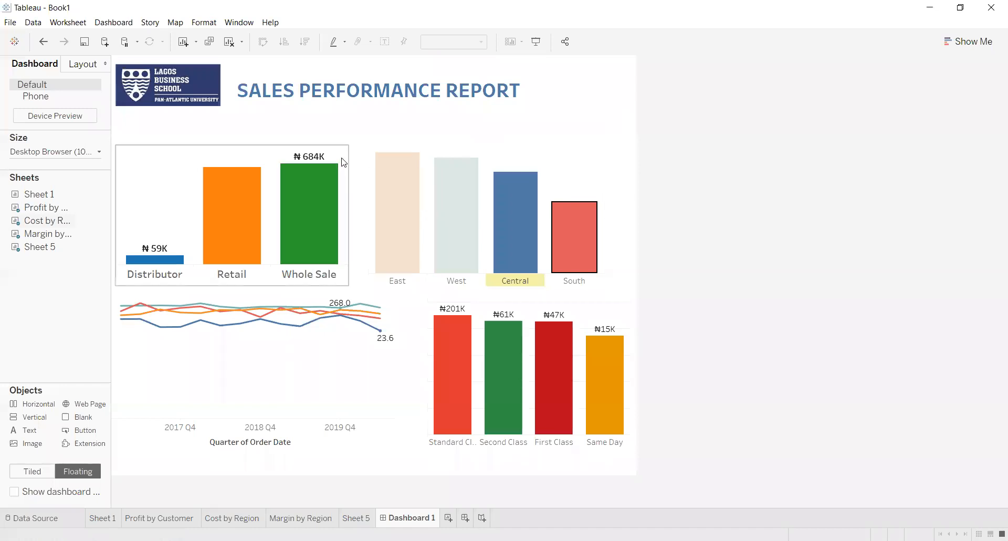
{"action": "left_click", "coordinate": [343, 162]}
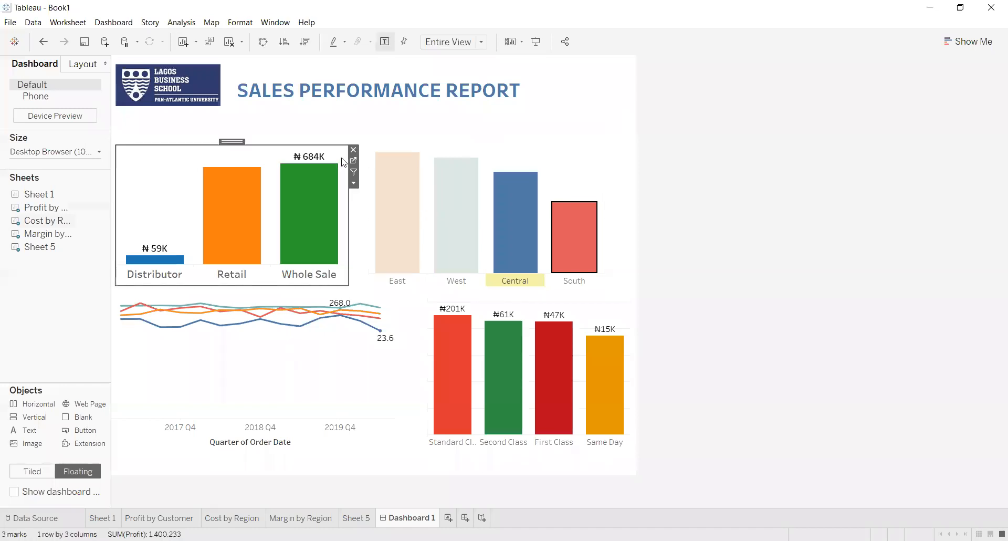
{"action": "left_click", "coordinate": [354, 182]}
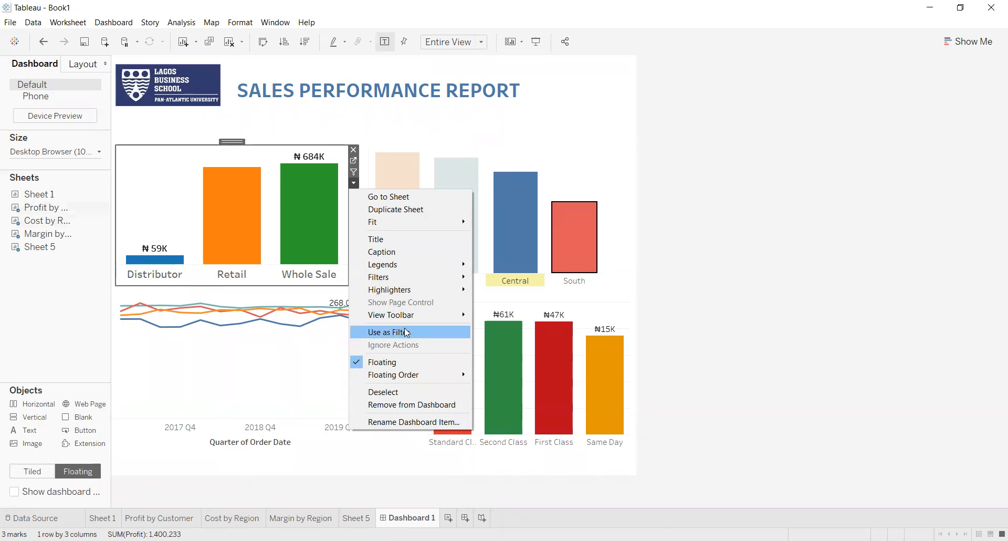
{"action": "left_click", "coordinate": [564, 120]}
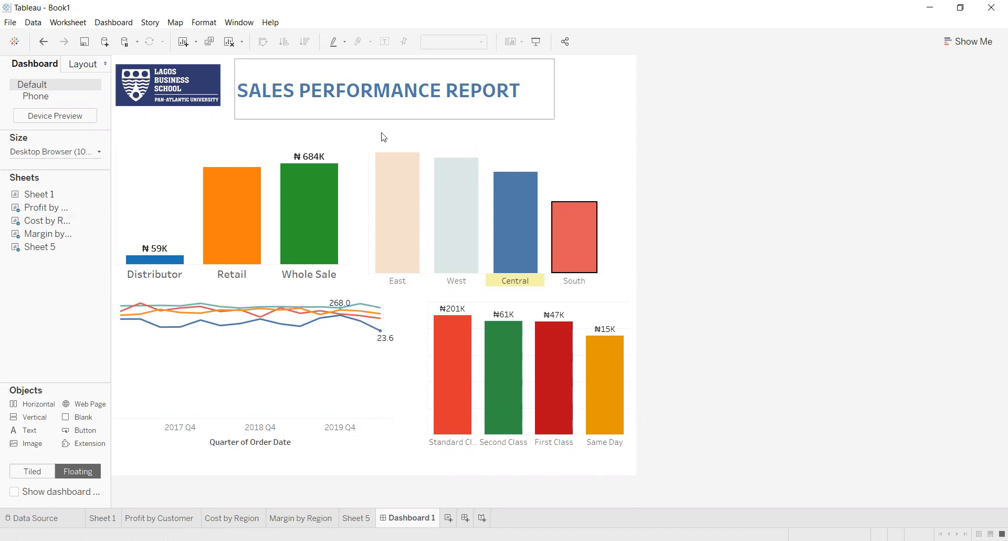
{"action": "left_click", "coordinate": [252, 203]}
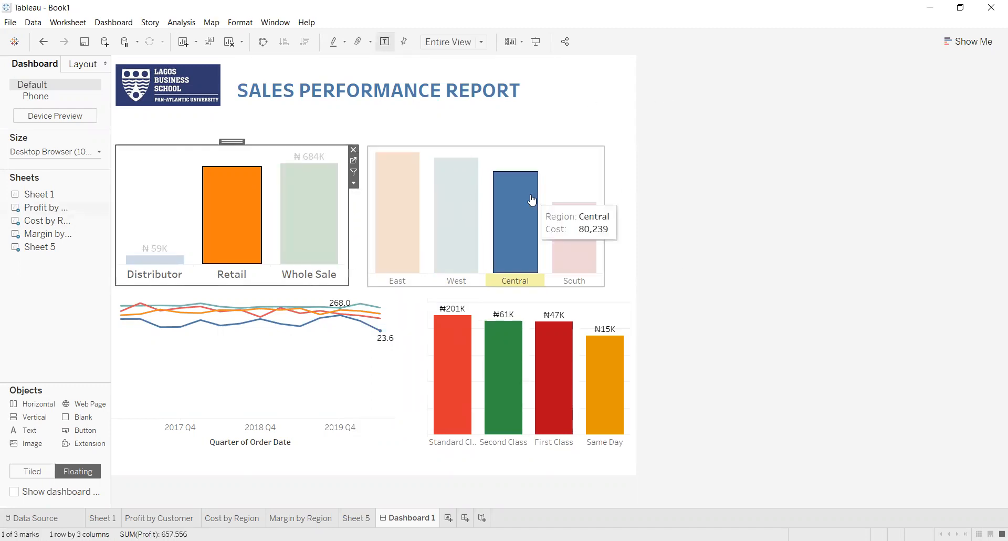
{"action": "left_click", "coordinate": [258, 205]}
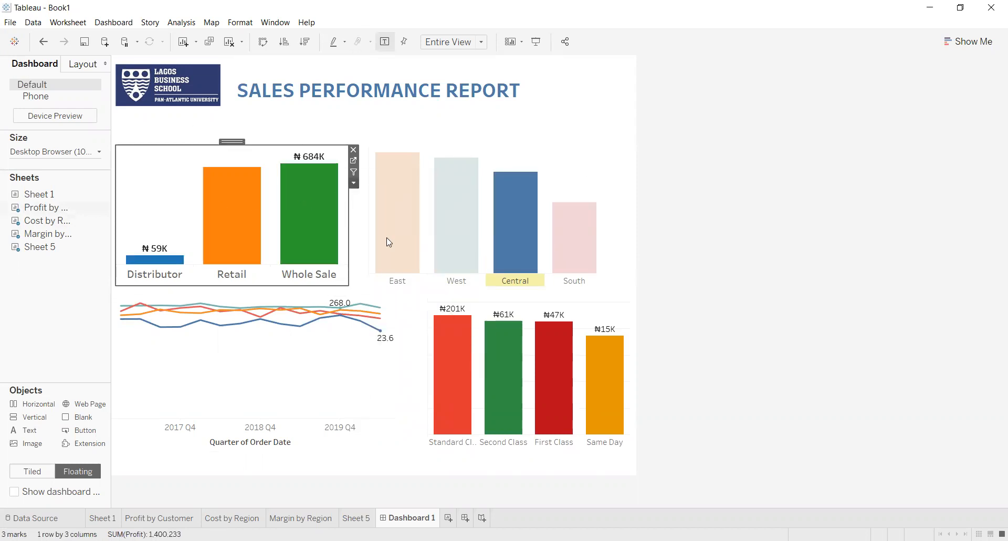
{"action": "left_click", "coordinate": [354, 183]}
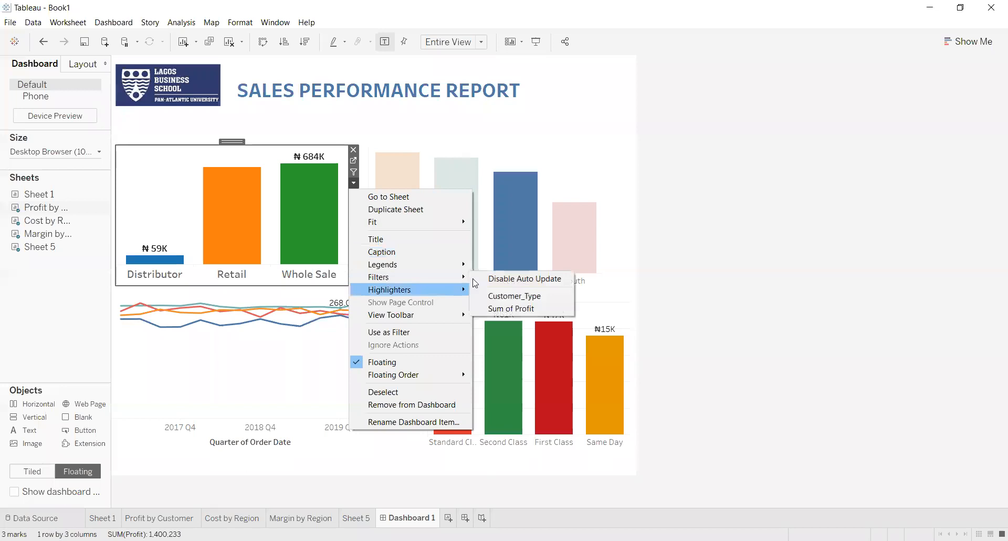
{"action": "left_click", "coordinate": [426, 337]}
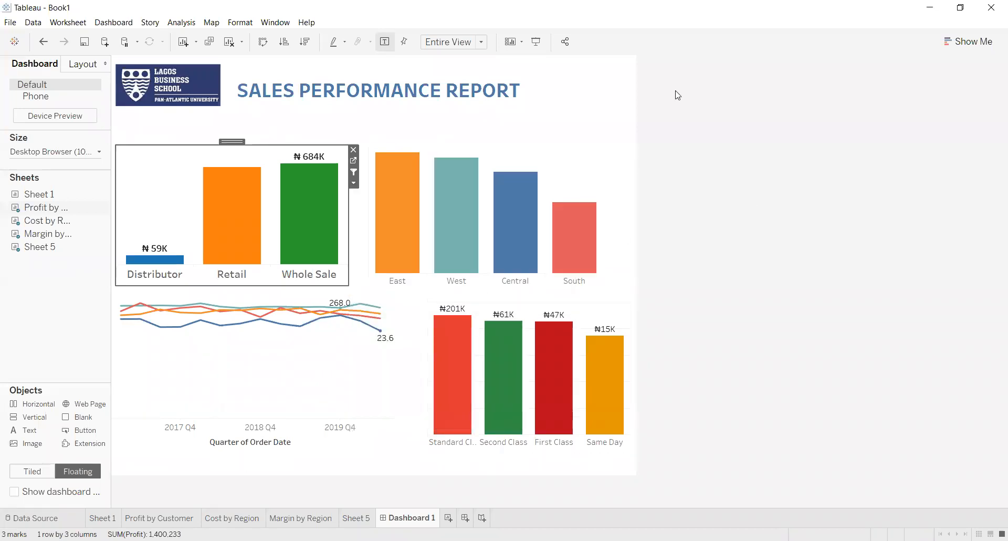
Test the dashboard filter by selecting the customer type bars in the profit chart, and clear the selection.
{"action": "left_click", "coordinate": [237, 202]}
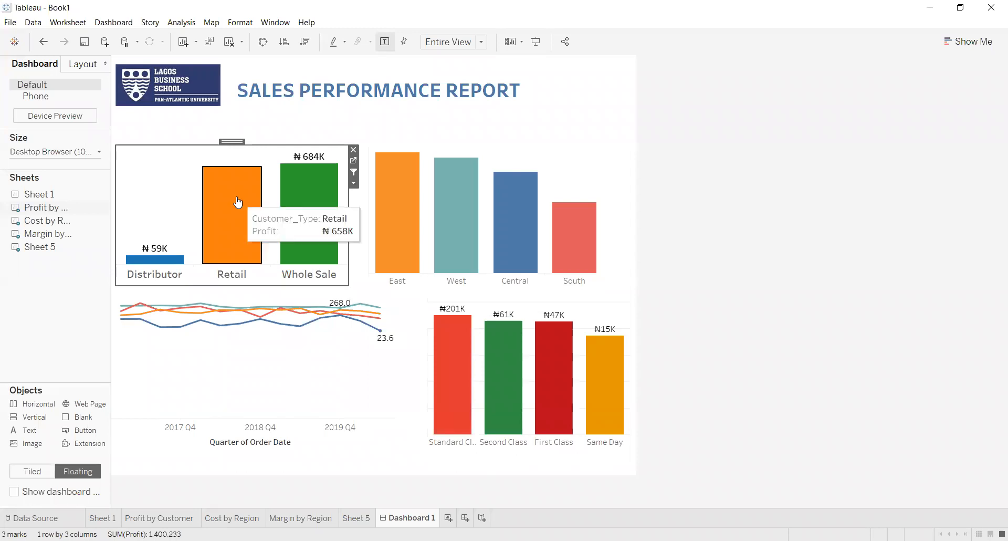
{"action": "left_click", "coordinate": [309, 255]}
{"action": "left_click", "coordinate": [395, 225]}
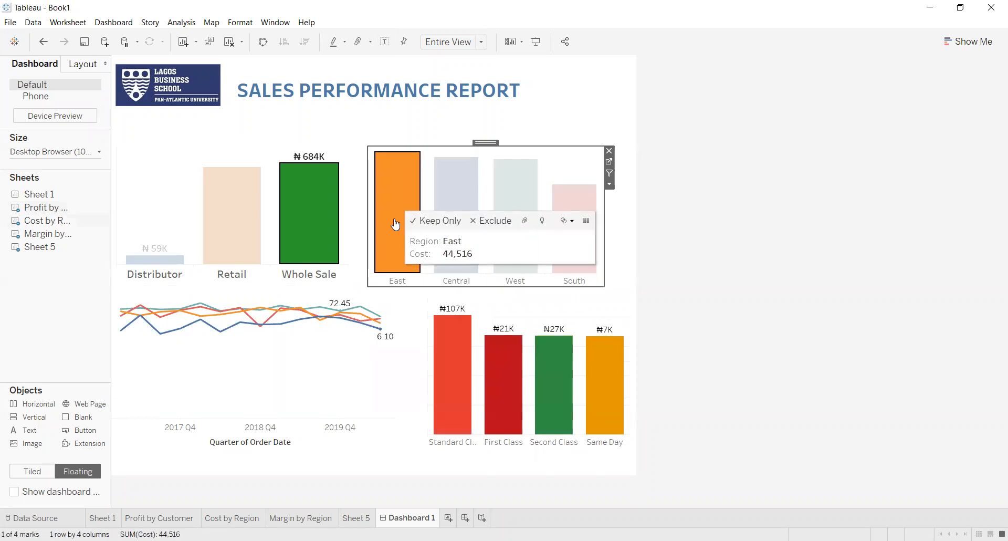
{"action": "left_click", "coordinate": [446, 199]}
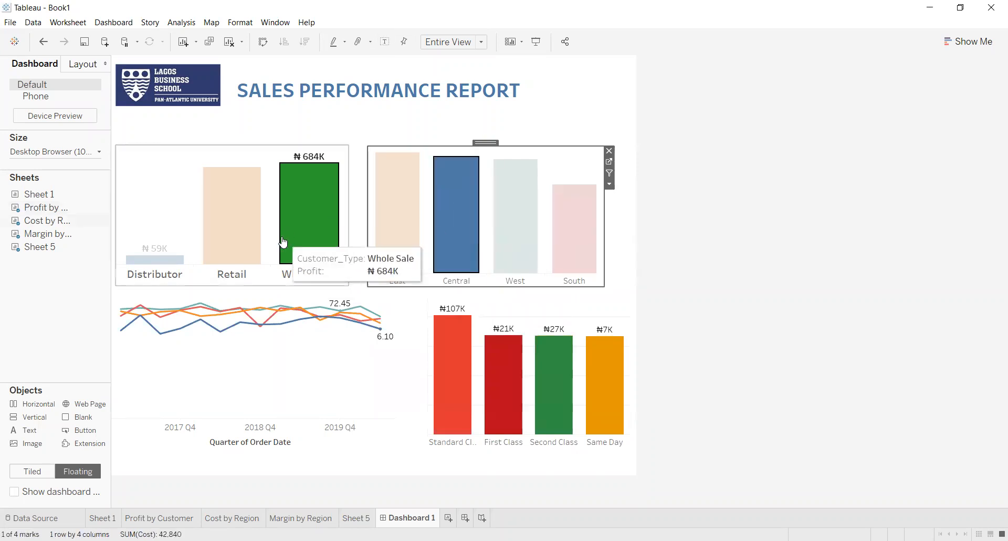
{"action": "left_click", "coordinate": [231, 236]}
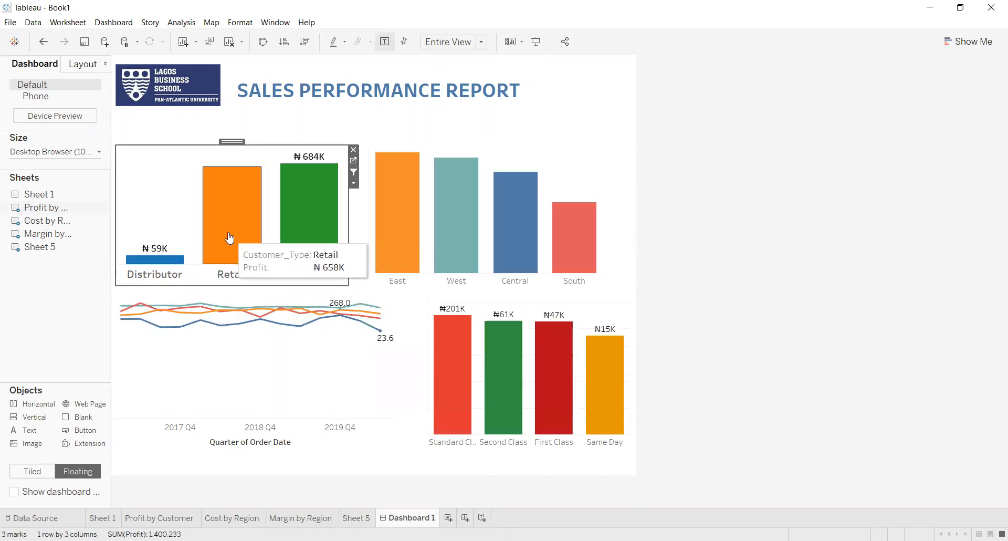
{"action": "left_click", "coordinate": [166, 260]}
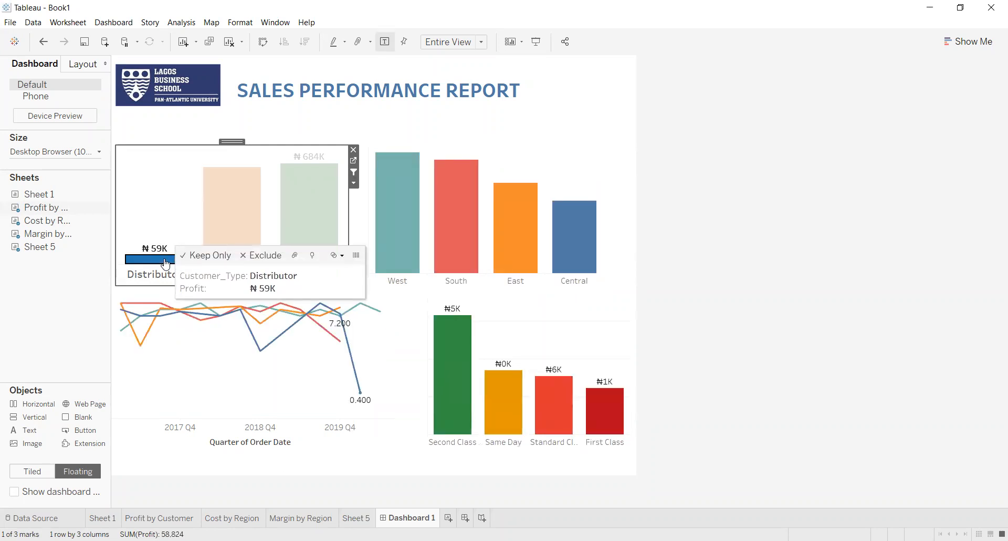
{"action": "left_click", "coordinate": [166, 262]}
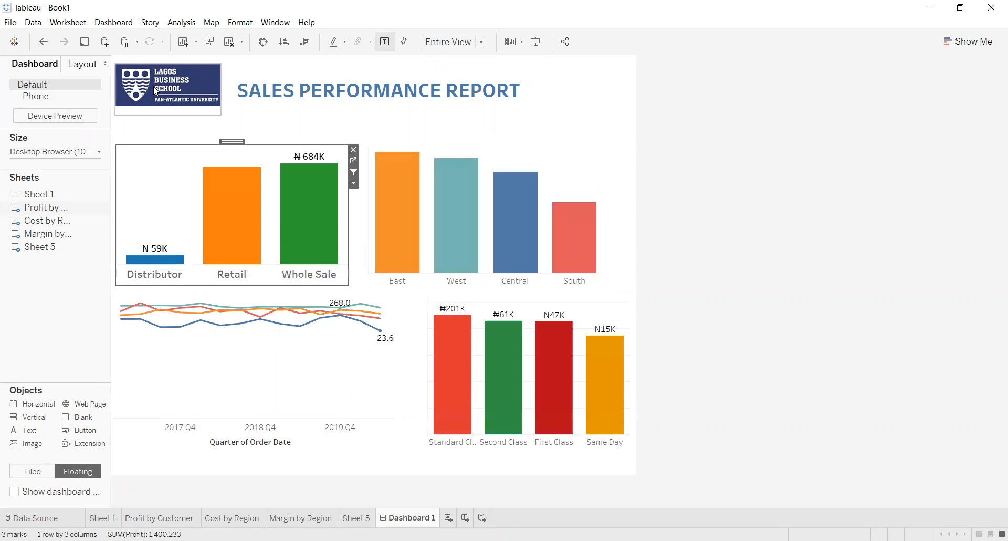
Edit the dashboard's generated filter action for Profit by Customer so that it runs on Hover.
{"action": "left_click", "coordinate": [184, 22]}
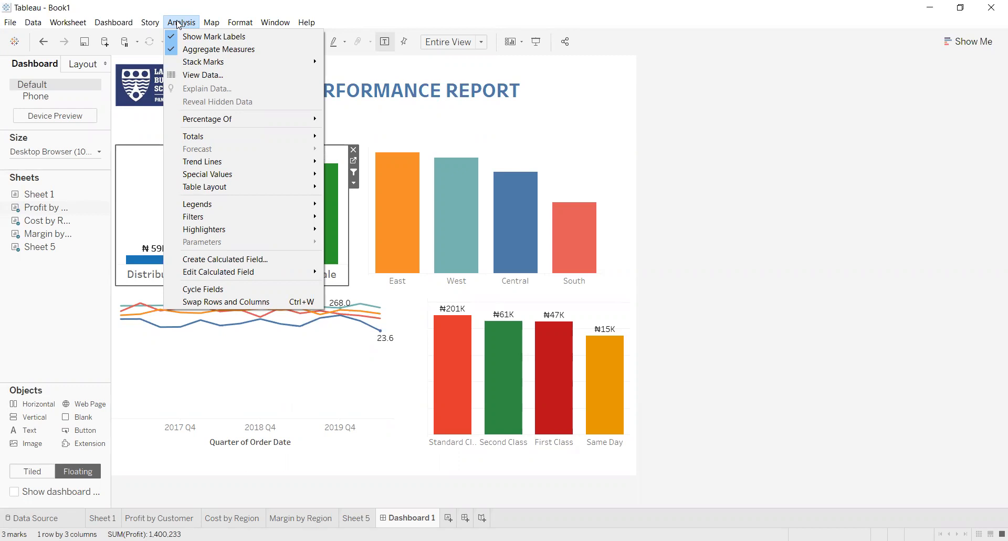
{"action": "left_click", "coordinate": [116, 23]}
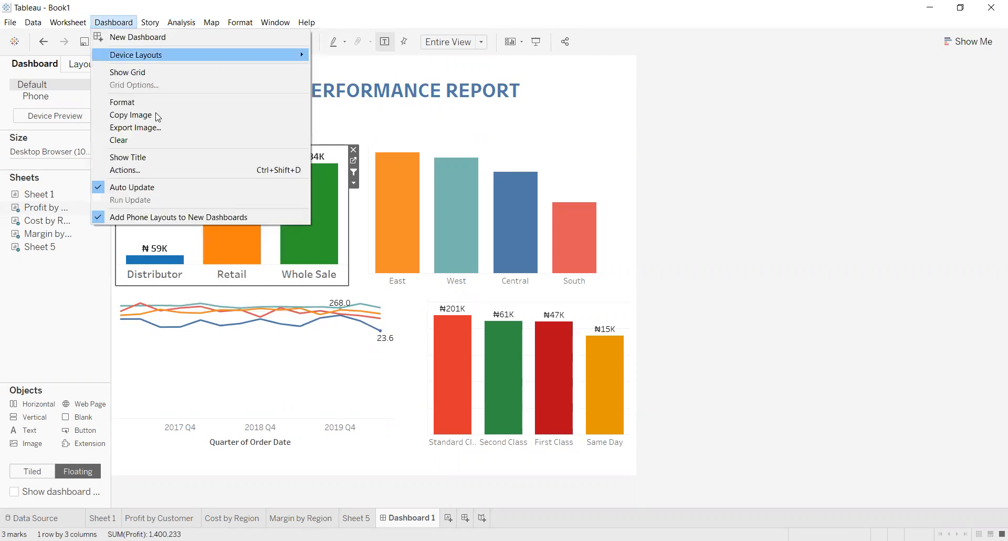
{"action": "left_click", "coordinate": [170, 169]}
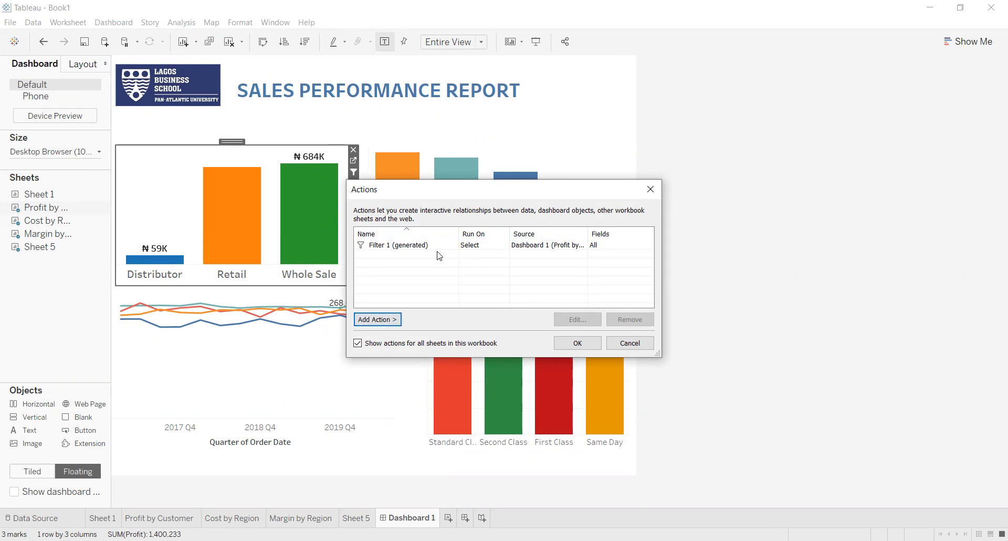
{"action": "left_click", "coordinate": [531, 248]}
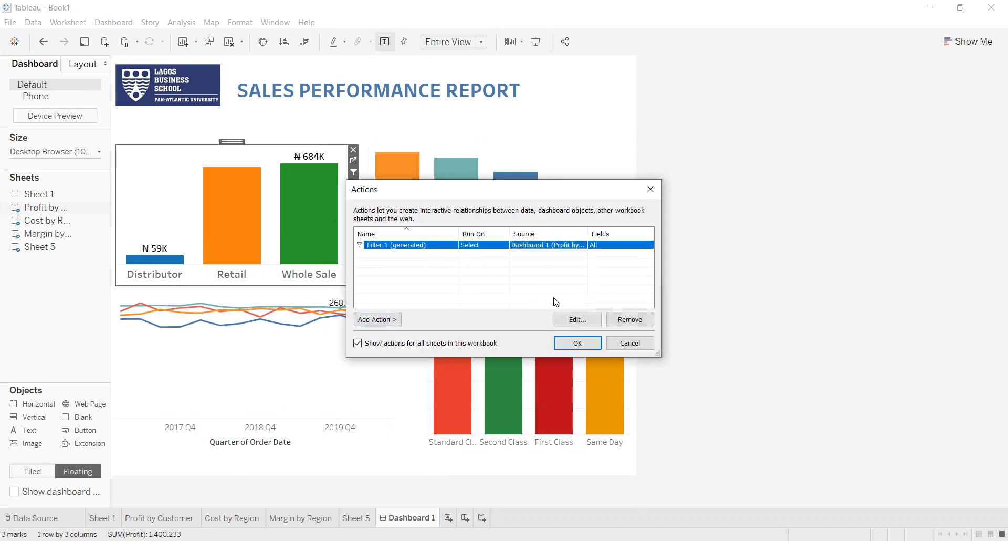
{"action": "left_click", "coordinate": [577, 320]}
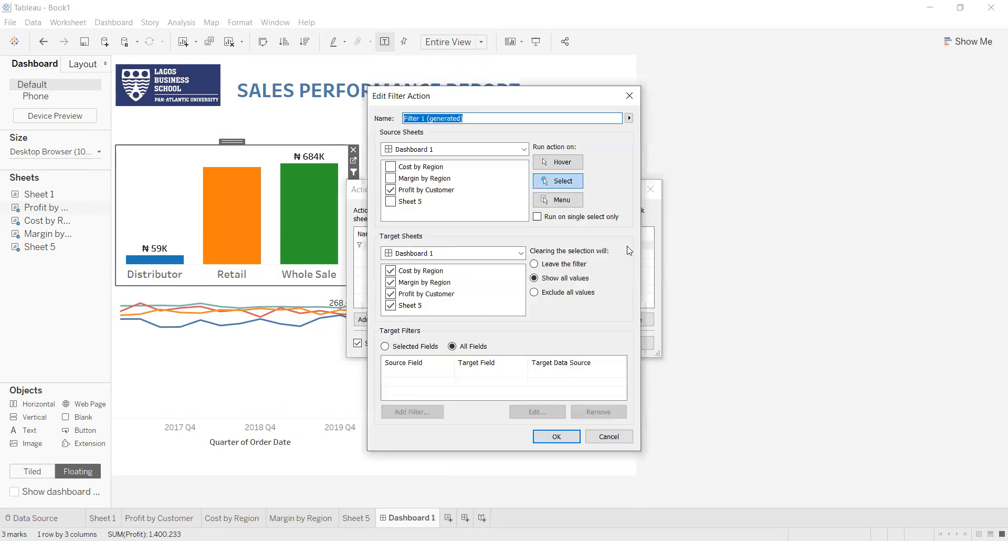
{"action": "left_click", "coordinate": [556, 167]}
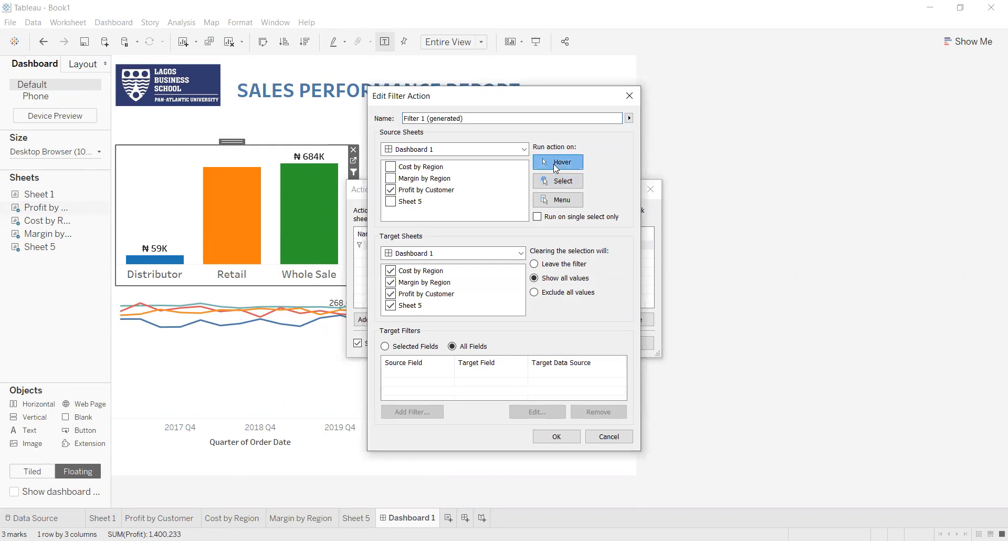
{"action": "left_click", "coordinate": [557, 437]}
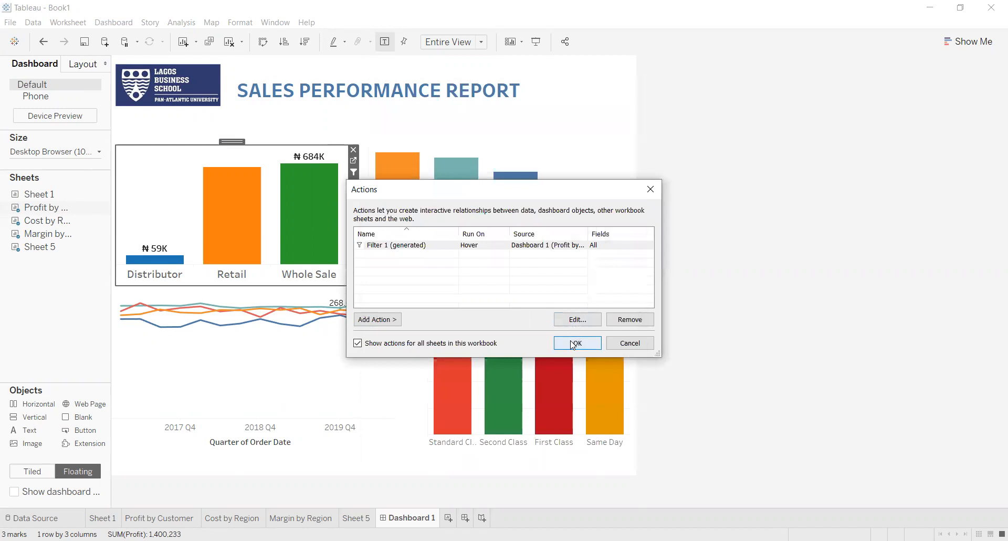
{"action": "key", "text": "Return"}
{"action": "mouse_move", "coordinate": [328, 196]}
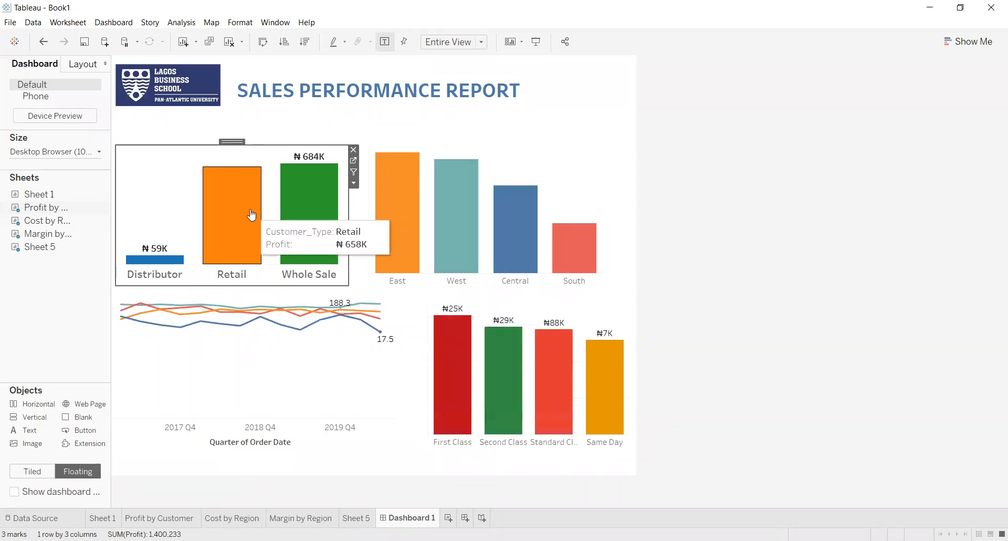
{"action": "mouse_move", "coordinate": [169, 262]}
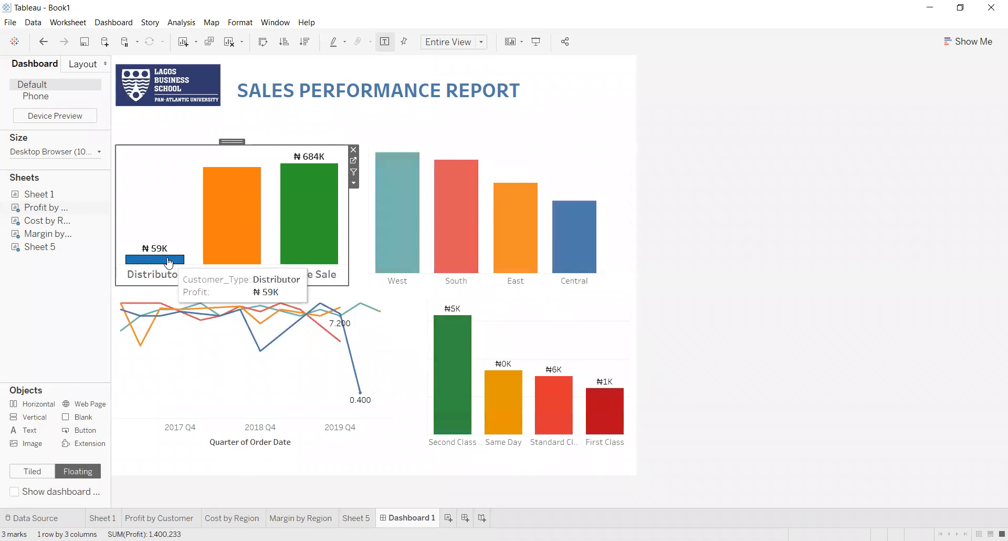
Test the filter action by highlighting the Retail and Whole Sale bars in the profit chart.
{"action": "mouse_move", "coordinate": [242, 208]}
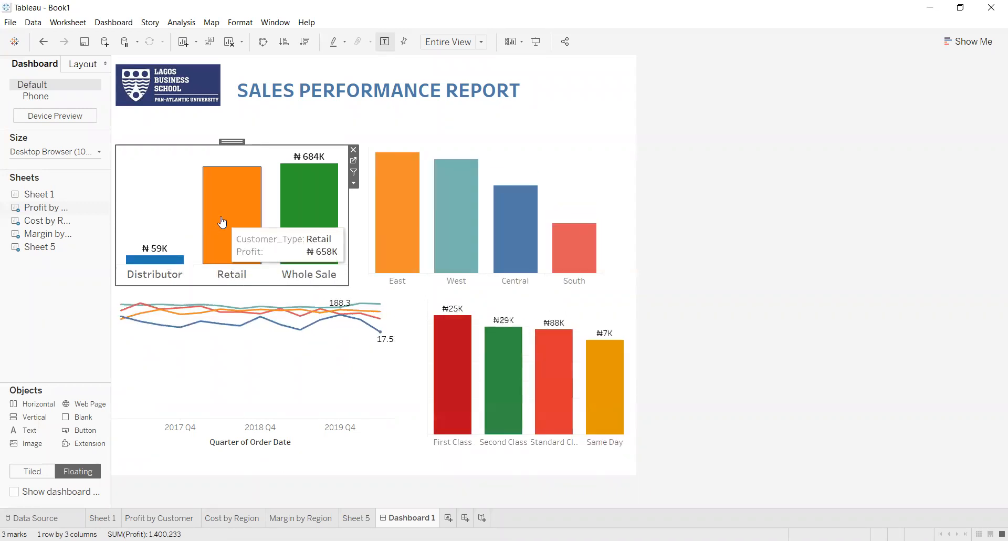
{"action": "mouse_move", "coordinate": [290, 195]}
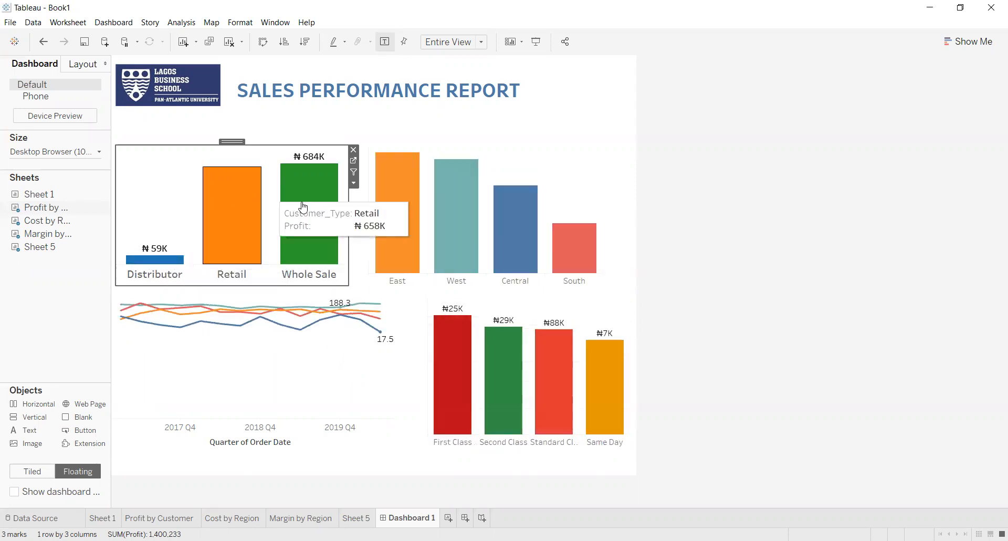
{"action": "mouse_move", "coordinate": [315, 218]}
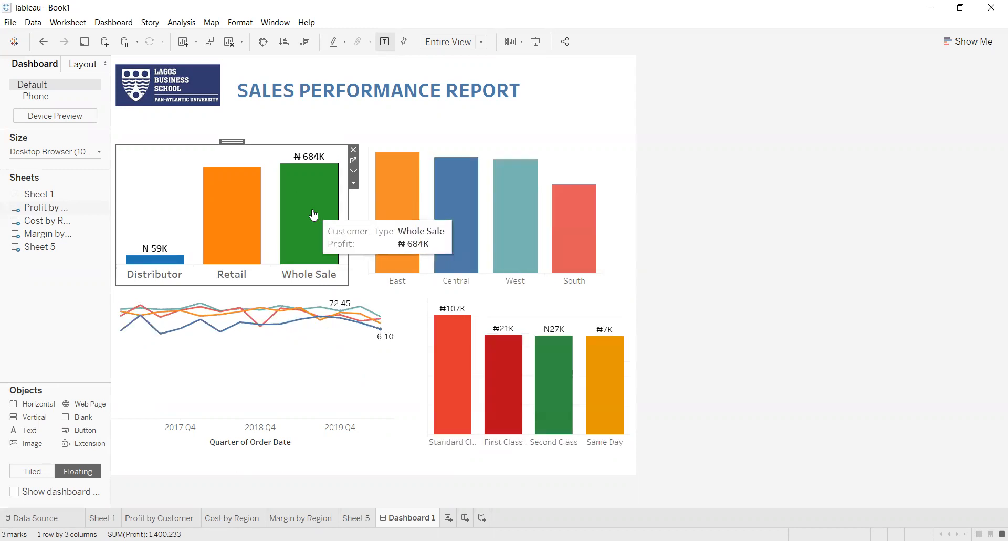
Remove the generated filter action, Filter 1, from the dashboard's actions and accept the change.
{"action": "left_click", "coordinate": [113, 22]}
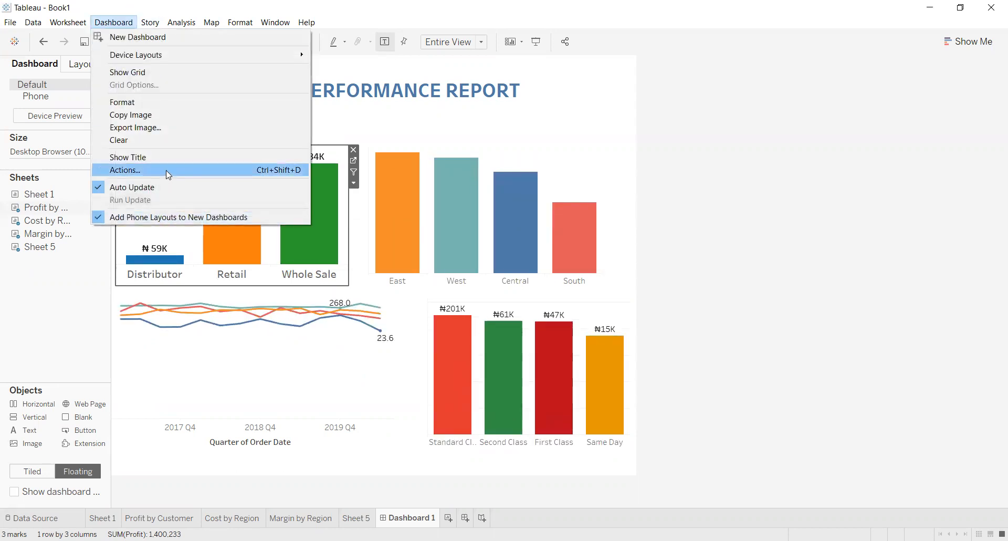
{"action": "key", "text": "Return"}
{"action": "left_click", "coordinate": [546, 246]}
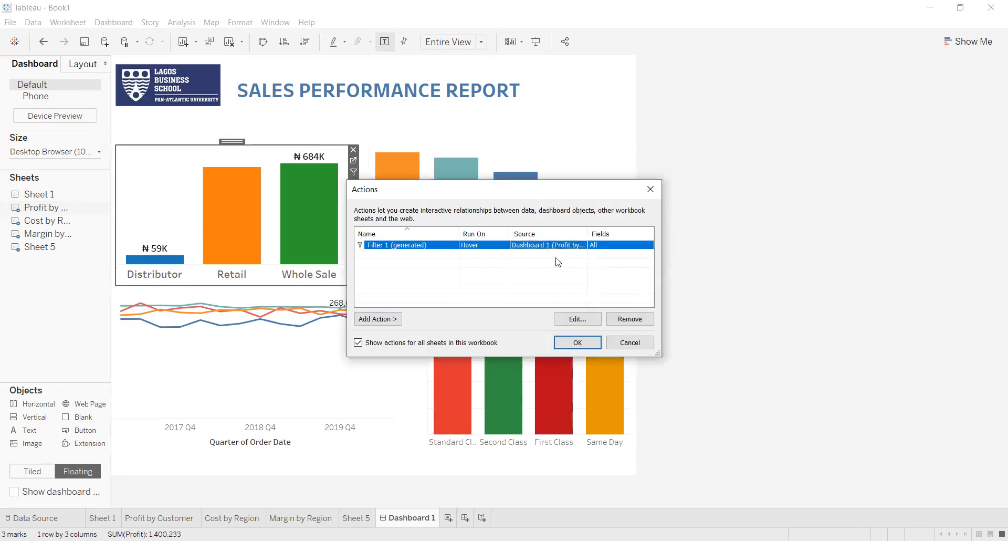
{"action": "left_click", "coordinate": [641, 320]}
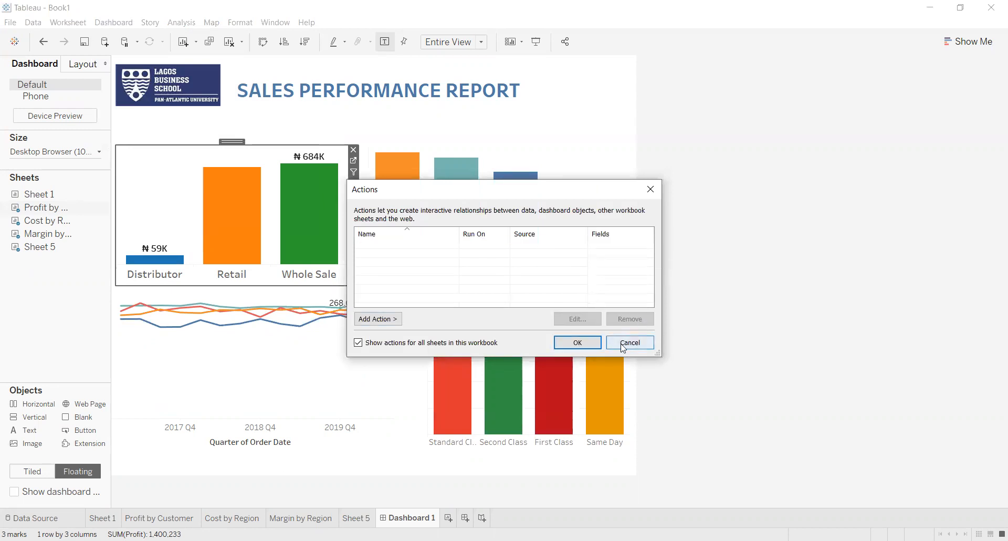
{"action": "left_click", "coordinate": [578, 342]}
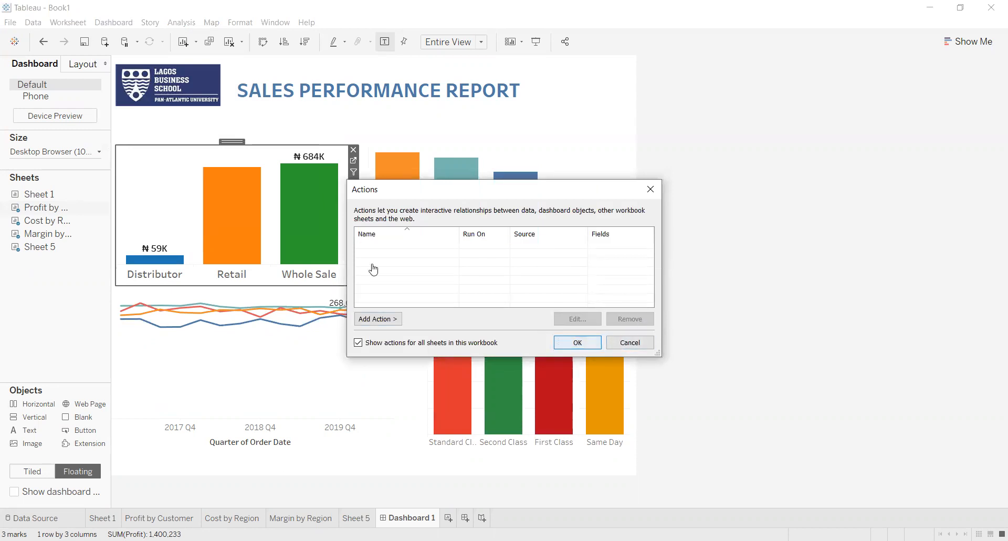
Select bars in the profit chart to check whether the other charts respond, and undo the Keep Only filter on Retail.
{"action": "left_click", "coordinate": [296, 214]}
{"action": "left_click", "coordinate": [295, 207]}
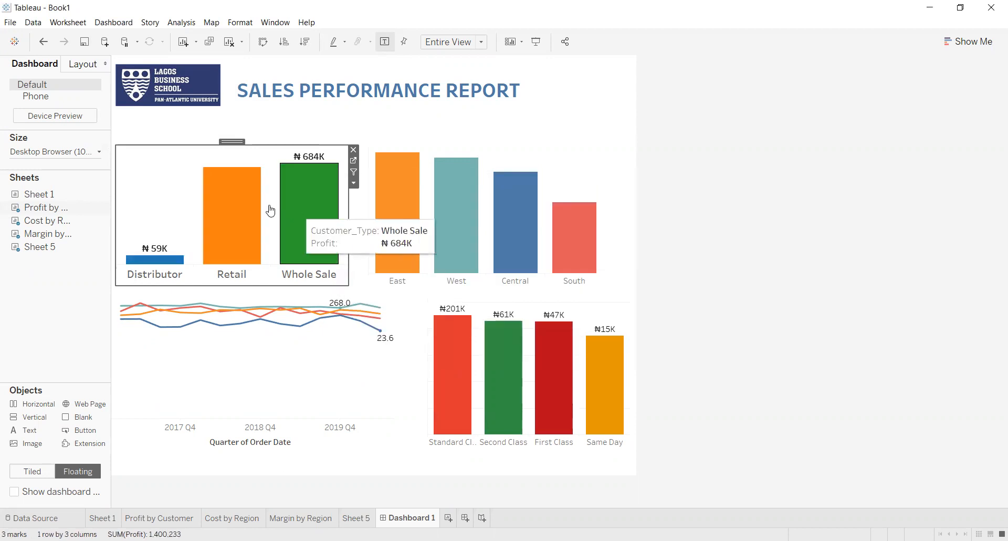
{"action": "left_click", "coordinate": [267, 214]}
{"action": "left_click", "coordinate": [287, 210]}
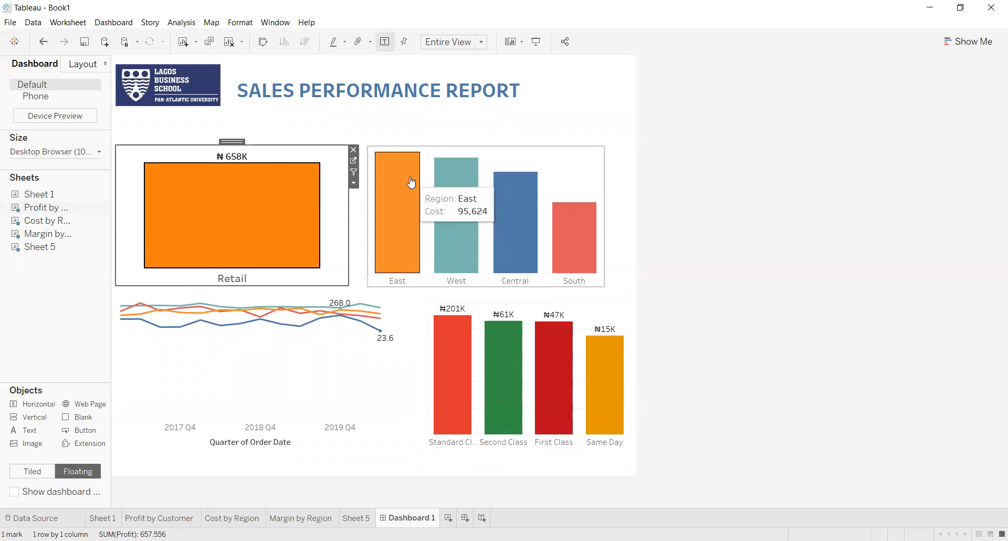
{"action": "key", "text": "ctrl+z"}
{"action": "left_click", "coordinate": [231, 246]}
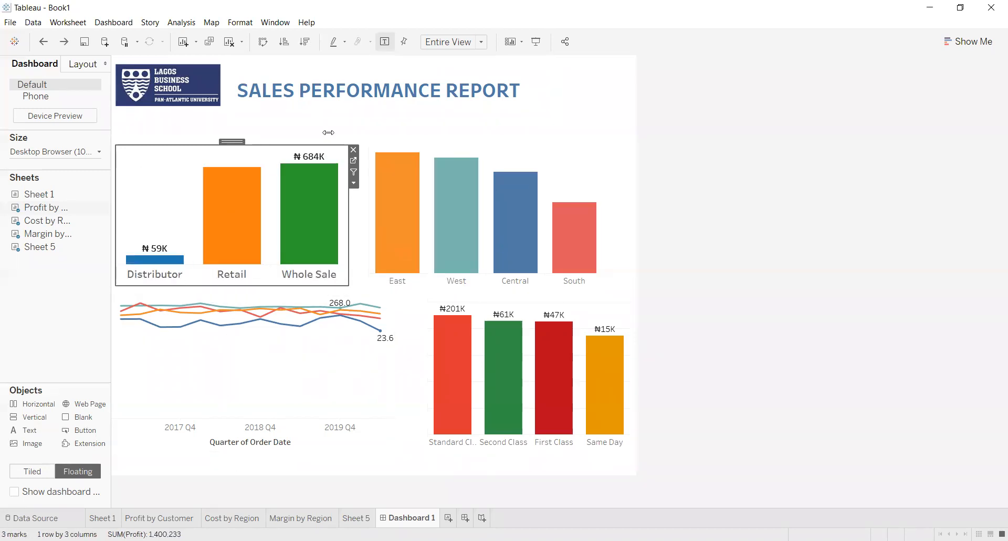
{"action": "mouse_move", "coordinate": [250, 242]}
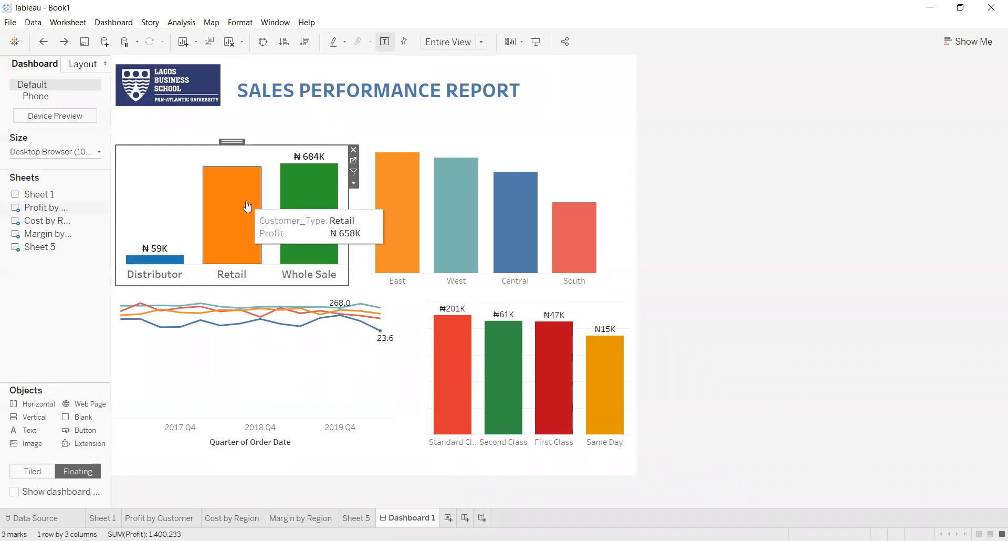
Set the Profit by Customer chart to be used as a filter for the dashboard again.
{"action": "left_click", "coordinate": [354, 183]}
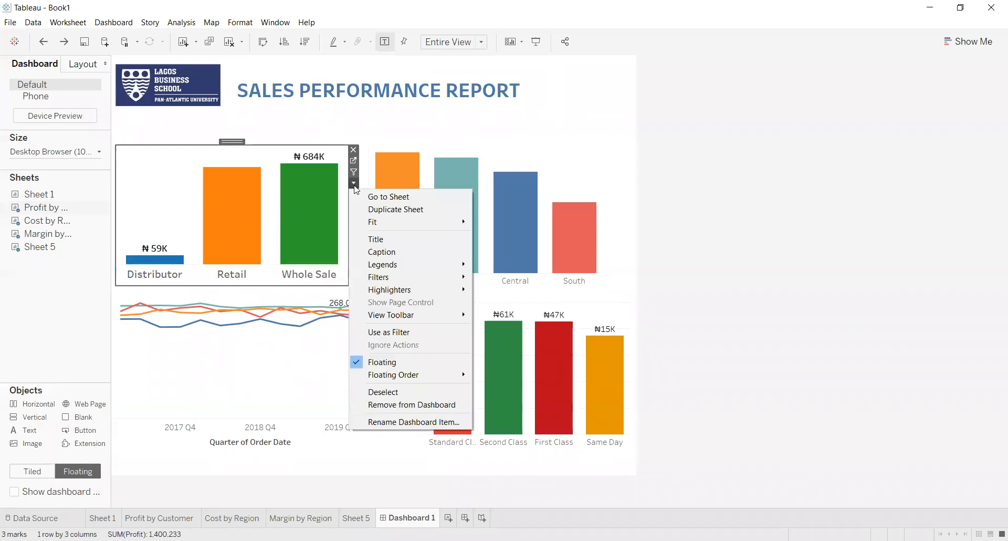
{"action": "left_click", "coordinate": [401, 334]}
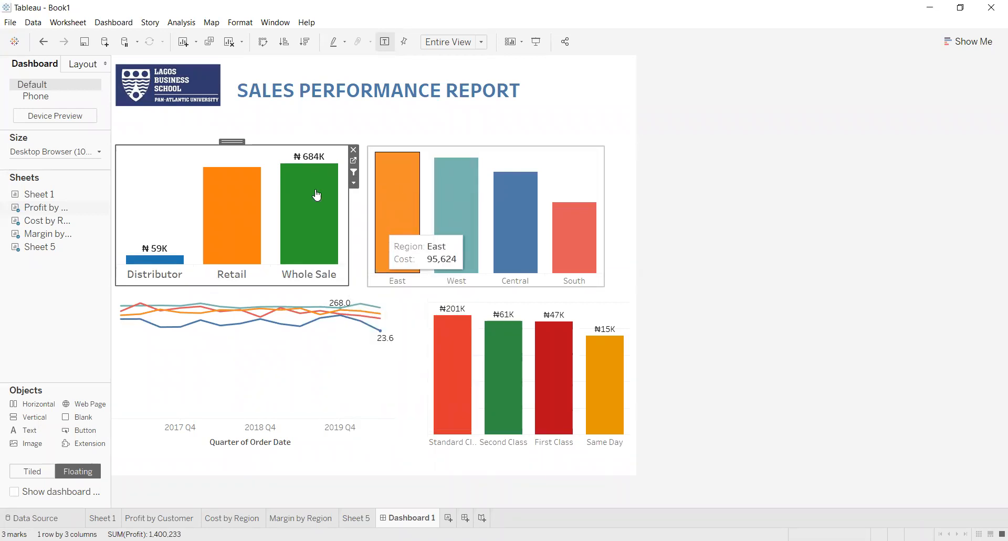
{"action": "left_click", "coordinate": [354, 184]}
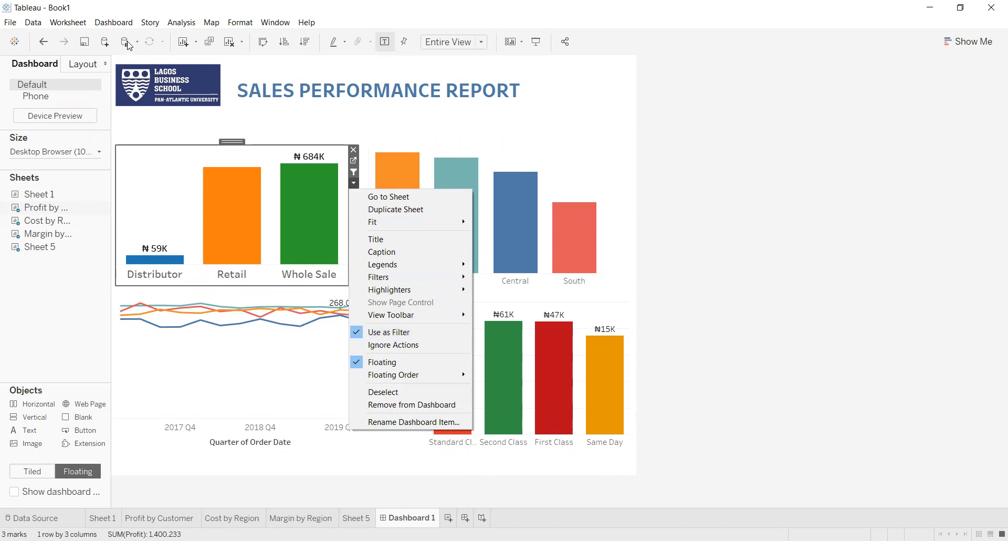
Edit the generated filter action to run on Hover, adding Cost by Region and Margin by Region as source sheets.
{"action": "left_click", "coordinate": [134, 23]}
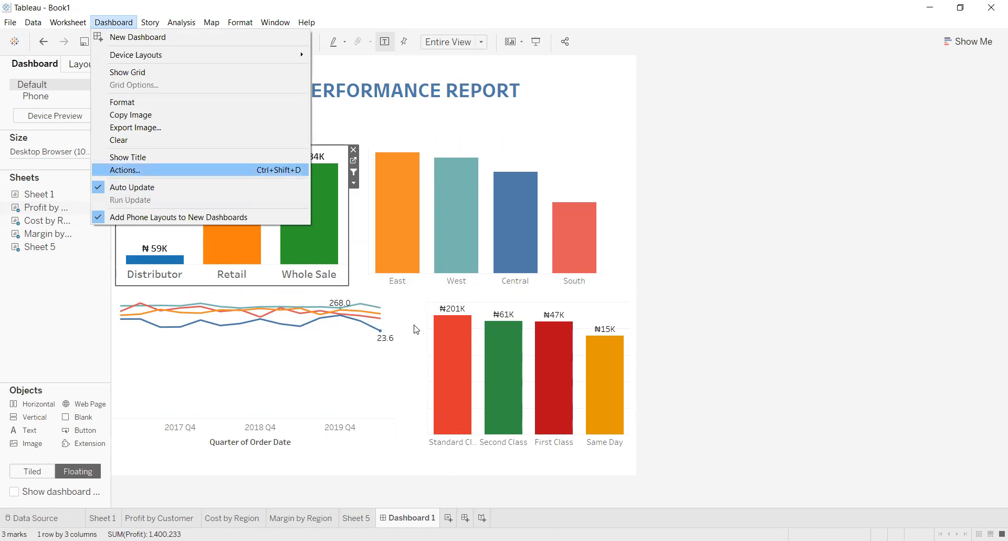
{"action": "left_click", "coordinate": [280, 171]}
{"action": "left_click", "coordinate": [544, 251]}
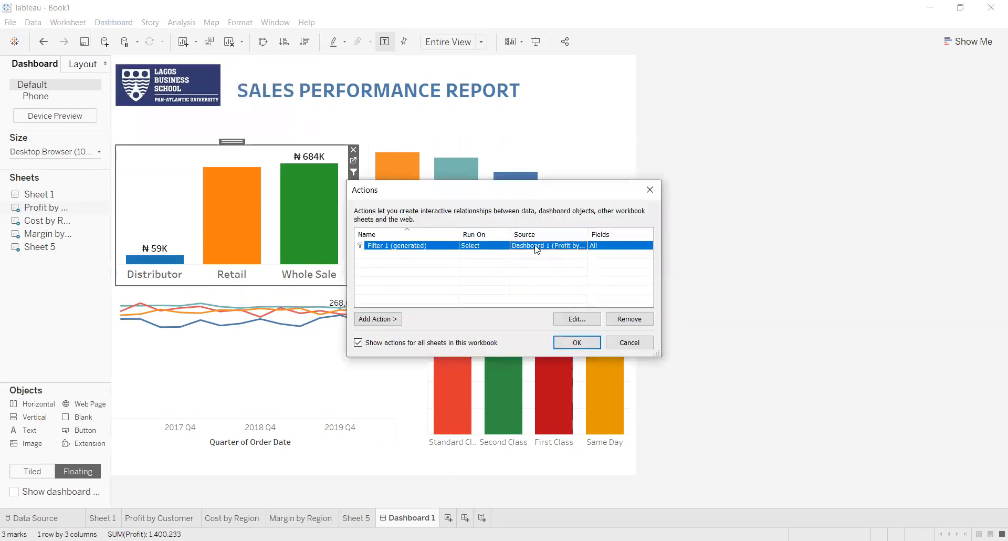
{"action": "left_click", "coordinate": [577, 319]}
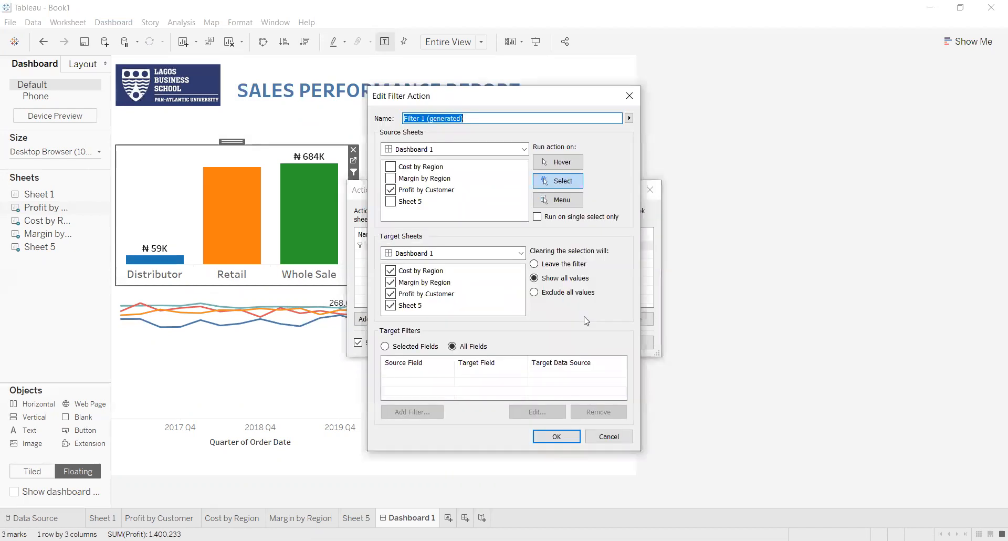
{"action": "left_click", "coordinate": [565, 161]}
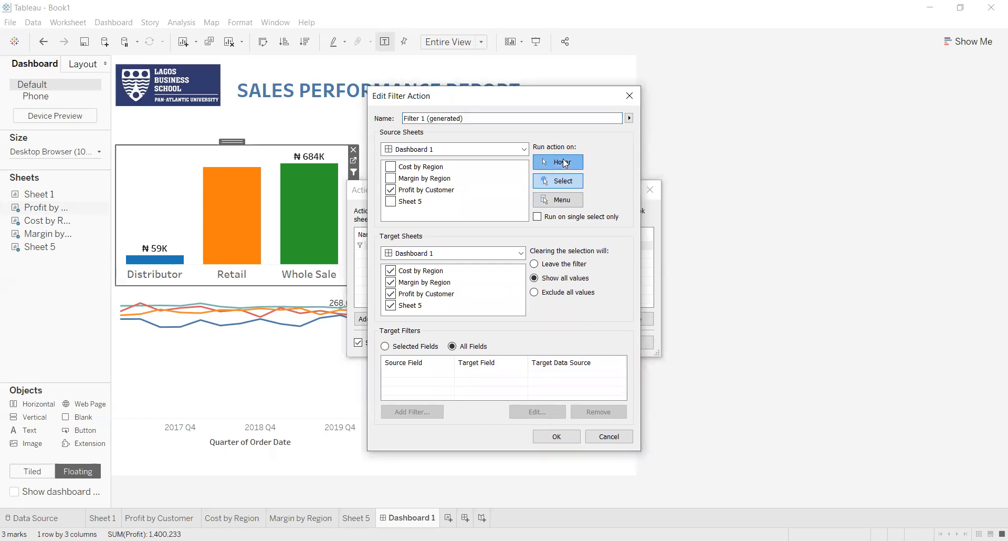
{"action": "left_click", "coordinate": [389, 167]}
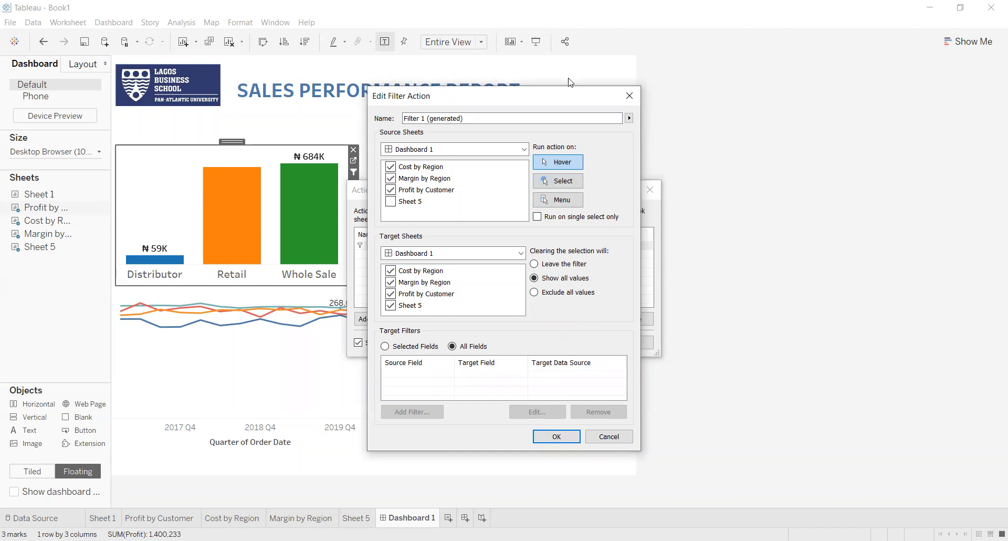
{"action": "left_click", "coordinate": [561, 161]}
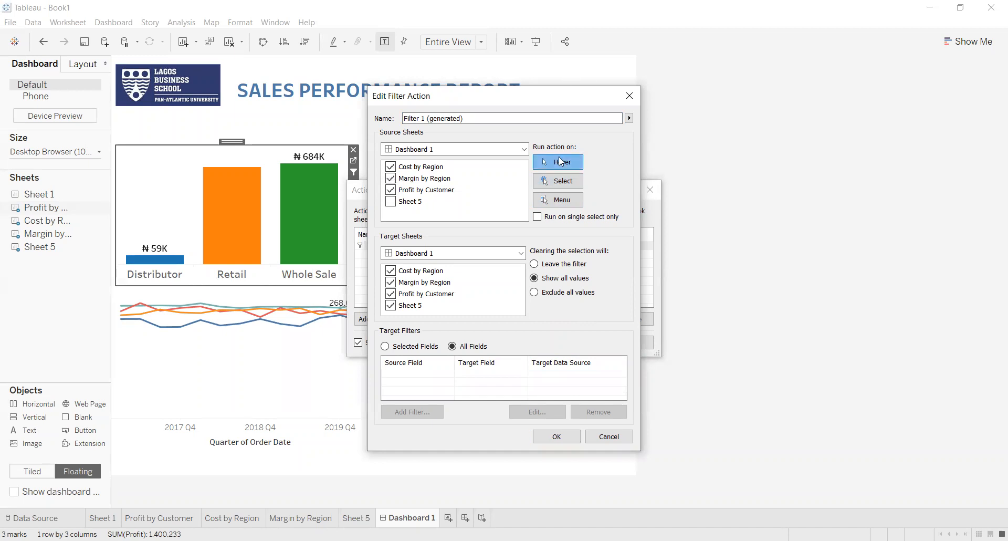
{"action": "left_click", "coordinate": [558, 436]}
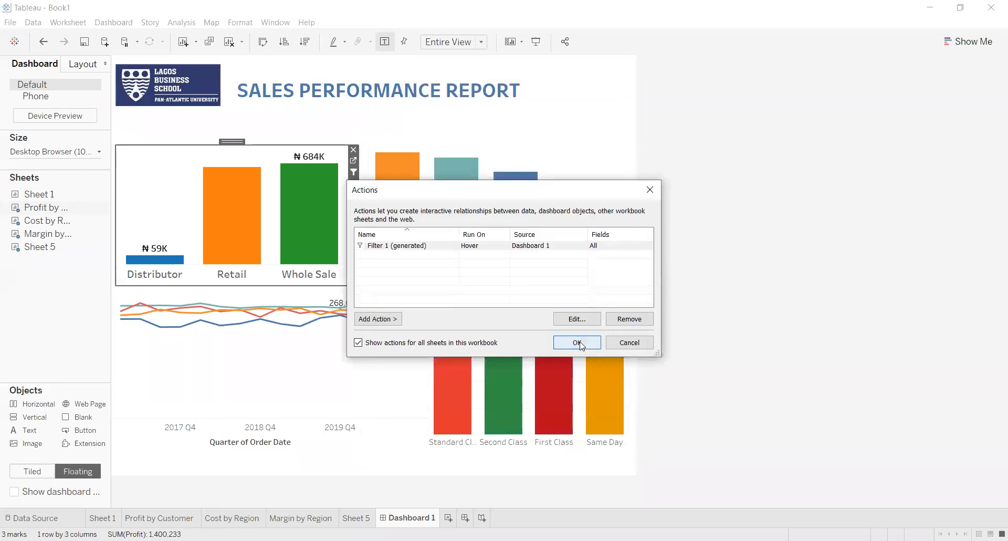
{"action": "left_click", "coordinate": [578, 342]}
Test the filter action by highlighting bars in the cost by region, ship mode and profit by customer charts.
{"action": "mouse_move", "coordinate": [584, 243]}
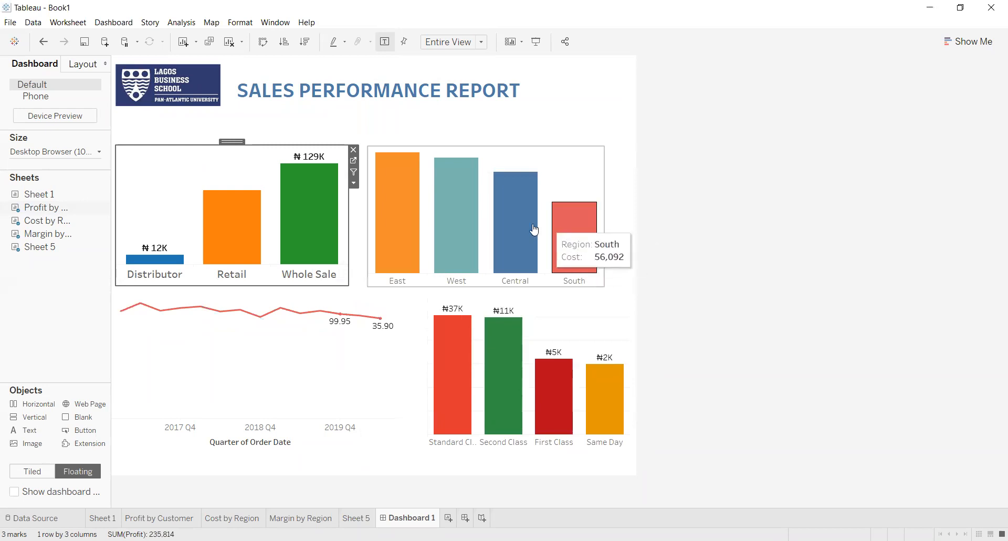
{"action": "mouse_move", "coordinate": [528, 233]}
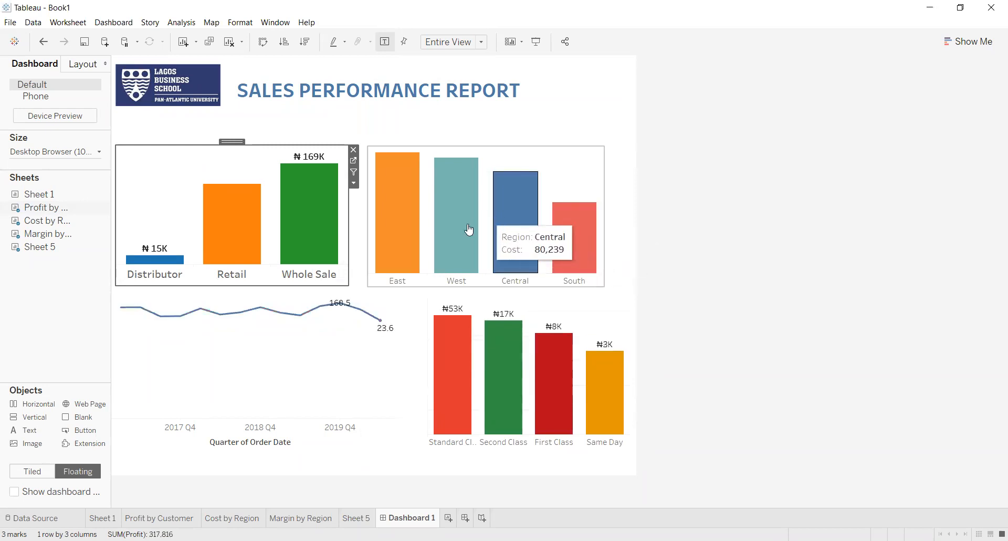
{"action": "mouse_move", "coordinate": [466, 227]}
{"action": "mouse_move", "coordinate": [455, 370]}
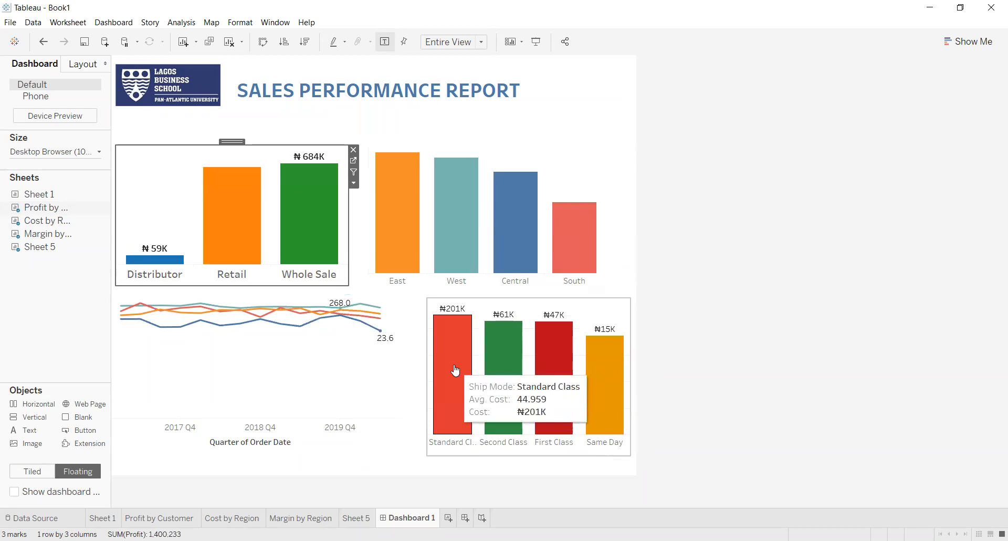
{"action": "mouse_move", "coordinate": [499, 366]}
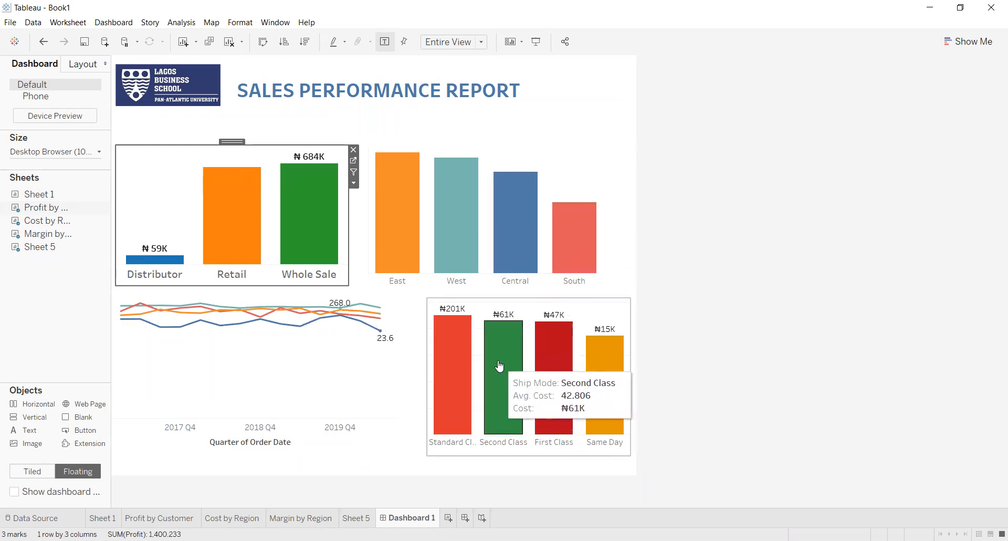
{"action": "mouse_move", "coordinate": [595, 346]}
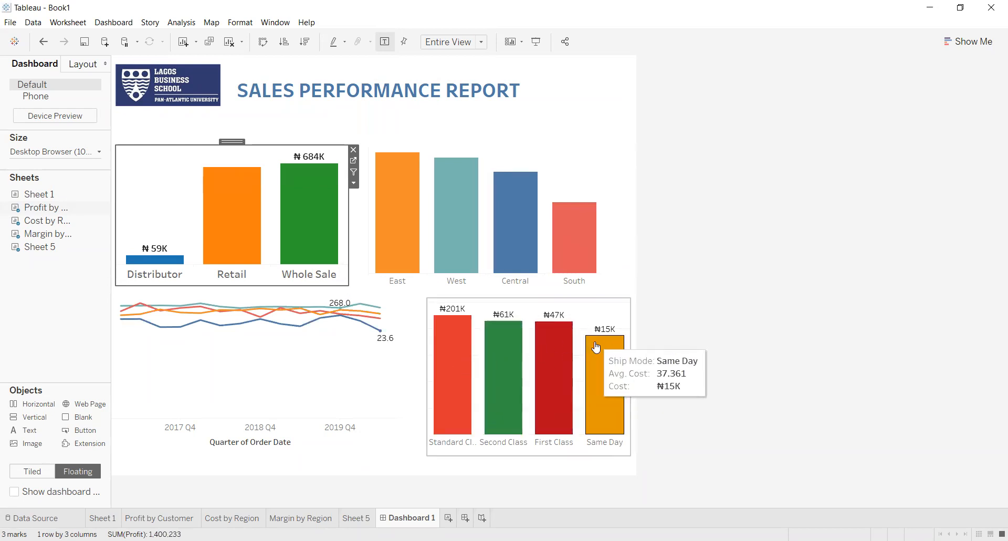
{"action": "left_click", "coordinate": [296, 329]}
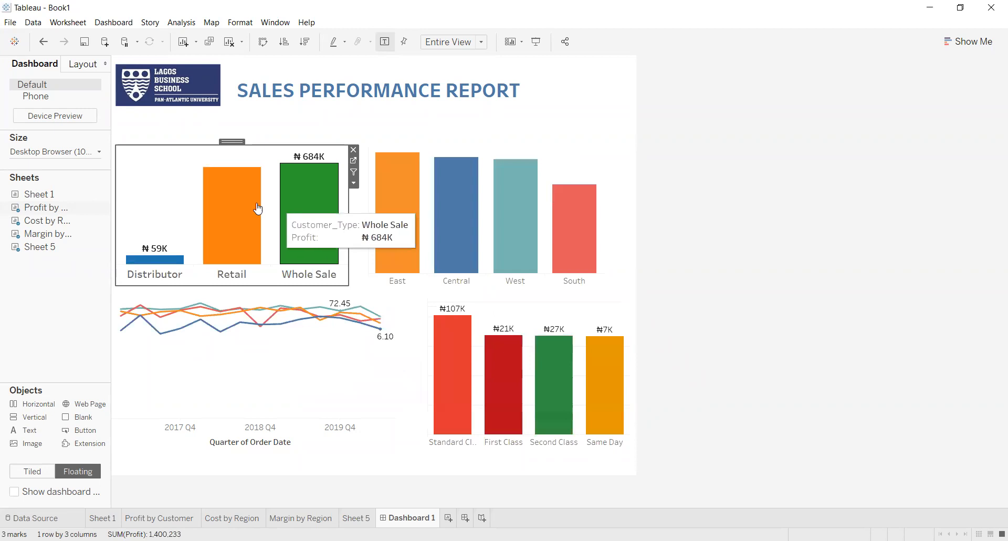
{"action": "mouse_move", "coordinate": [245, 209]}
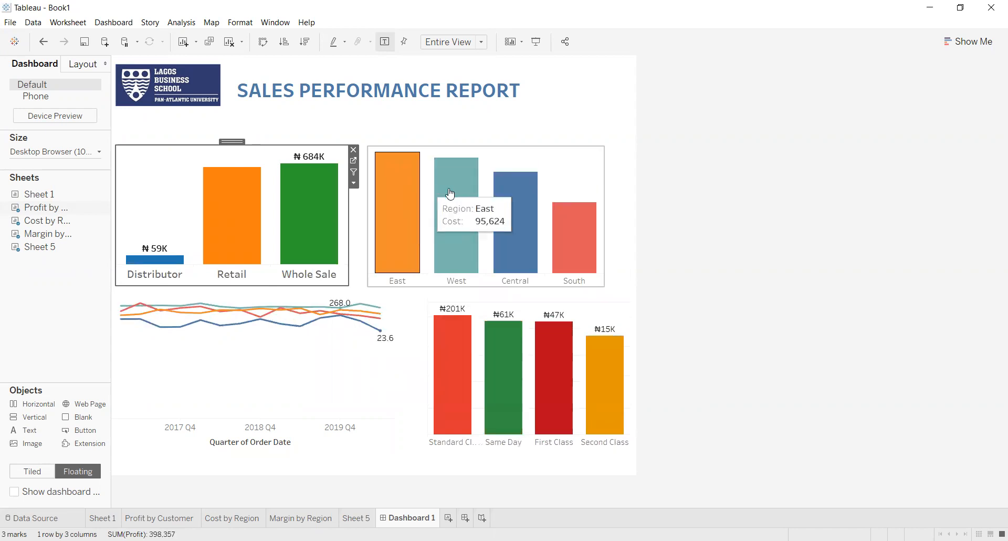
{"action": "mouse_move", "coordinate": [531, 189]}
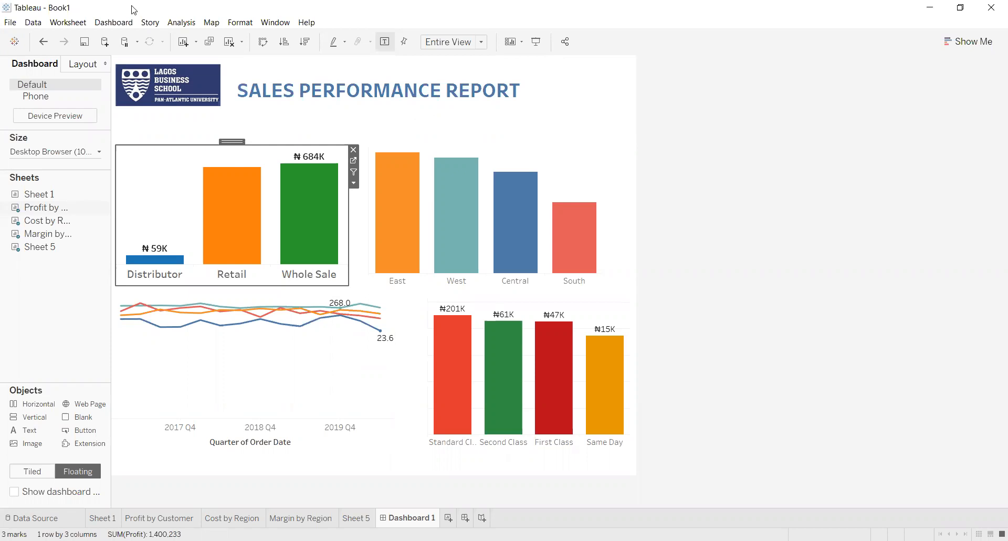
Create a new story and place Dashboard 1 in its first story point.
{"action": "left_click", "coordinate": [150, 22]}
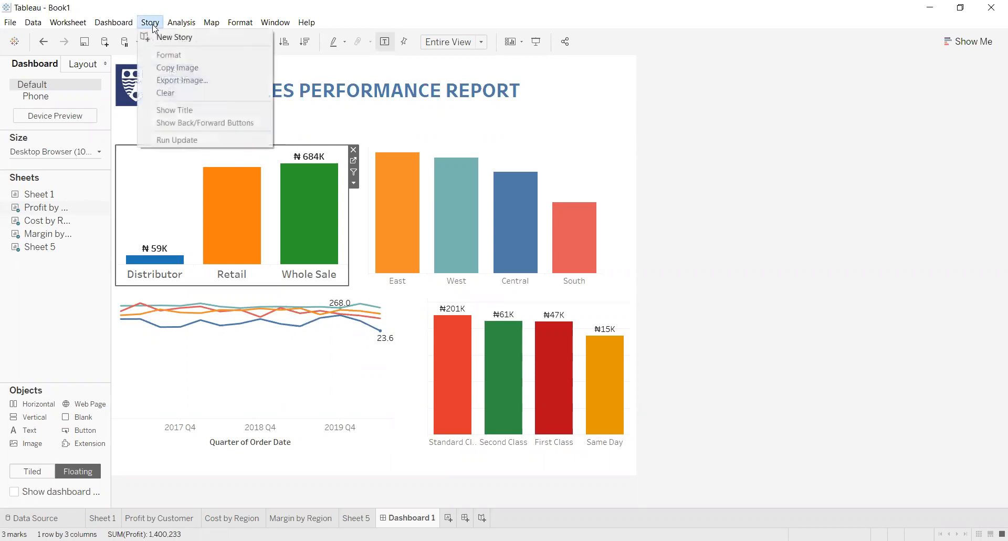
{"action": "left_click", "coordinate": [178, 38]}
{"action": "mouse_move", "coordinate": [46, 180]}
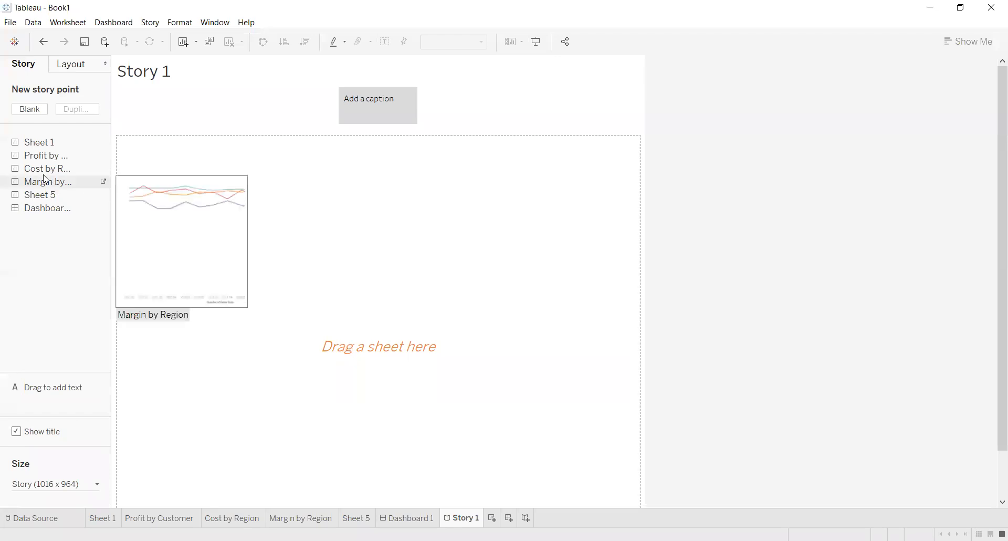
{"action": "left_click_drag", "start_coordinate": [45, 208], "coordinate": [317, 252]}
Caption the story point "wEGFHFH".
{"action": "double_click", "coordinate": [378, 115]}
{"action": "type", "text": "wEGFHFH"}
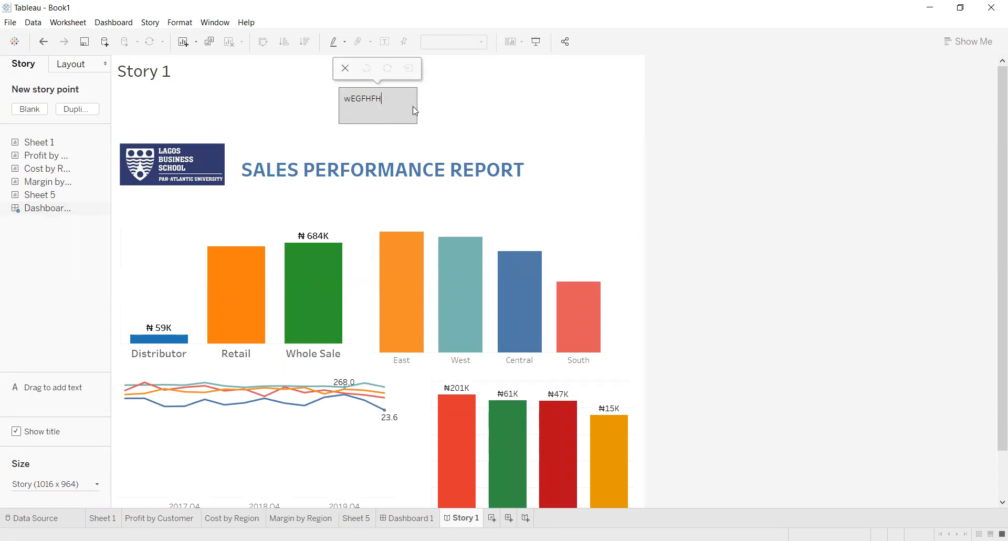
{"action": "right_click", "coordinate": [391, 110]}
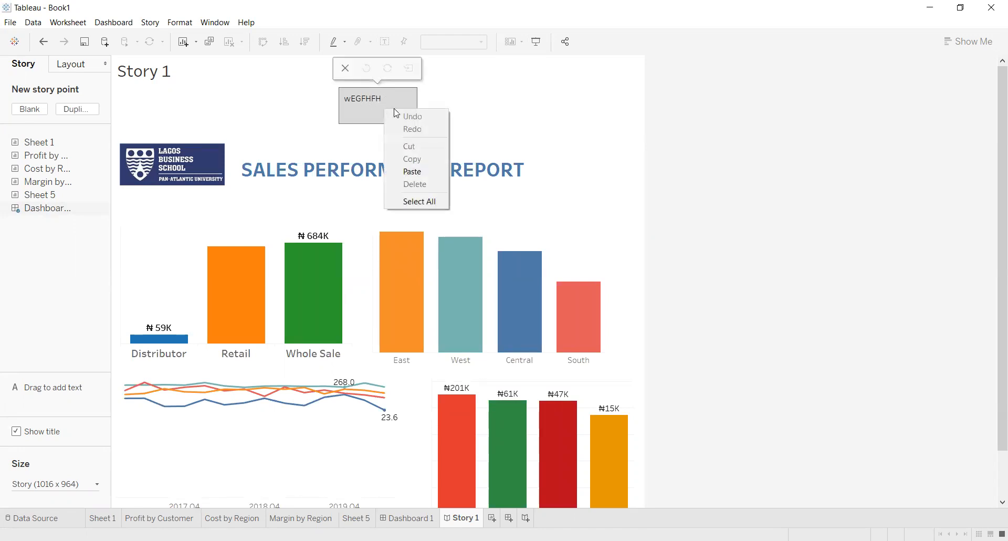
{"action": "left_click", "coordinate": [514, 106]}
Delete the captioned story point containing Dashboard 1 from the story.
{"action": "mouse_move", "coordinate": [86, 199]}
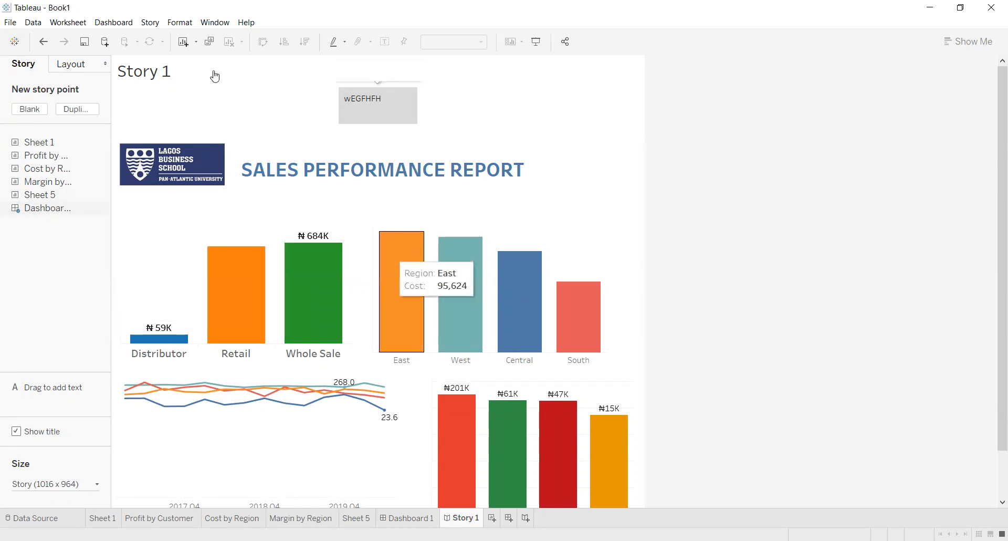
{"action": "left_click", "coordinate": [378, 97]}
{"action": "left_click", "coordinate": [345, 69]}
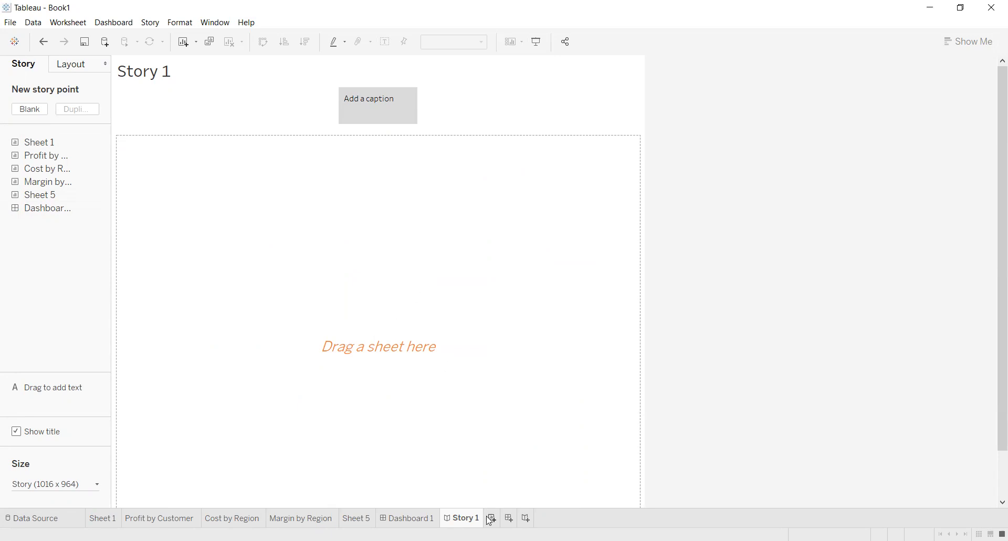
Return to Dashboard 1 and examine the background image settings for Orders (superstore_orders) and the available formatting options.
{"action": "left_click", "coordinate": [415, 517]}
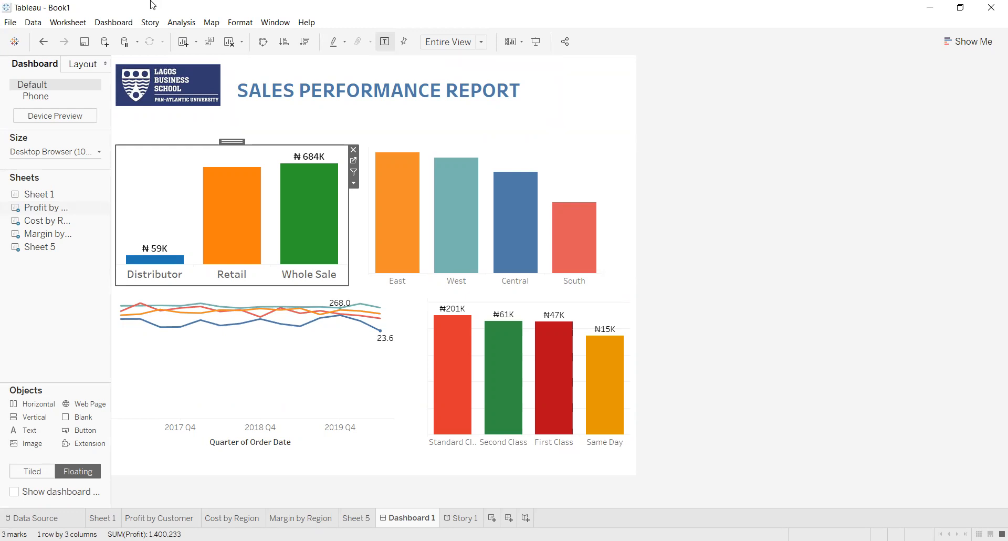
{"action": "left_click", "coordinate": [126, 23]}
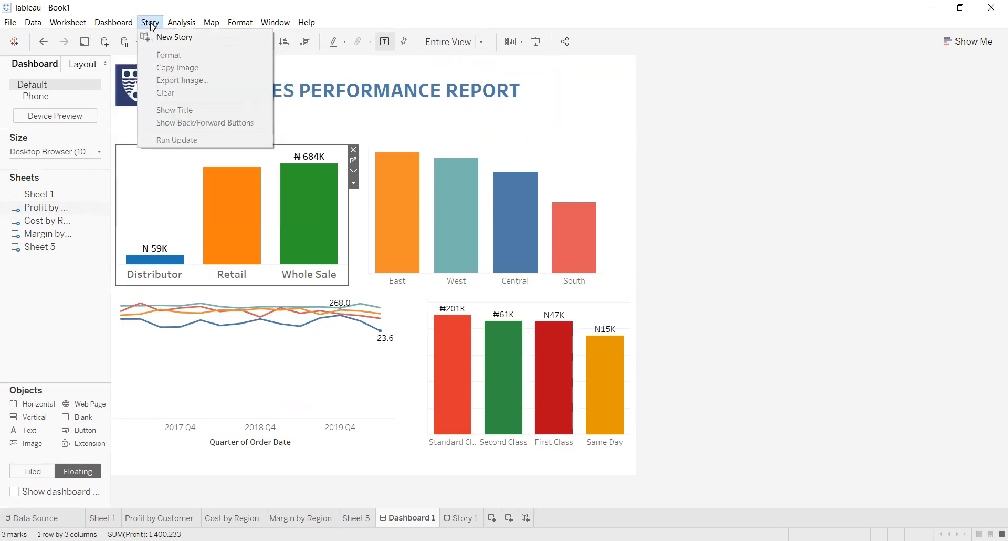
{"action": "mouse_move", "coordinate": [184, 23]}
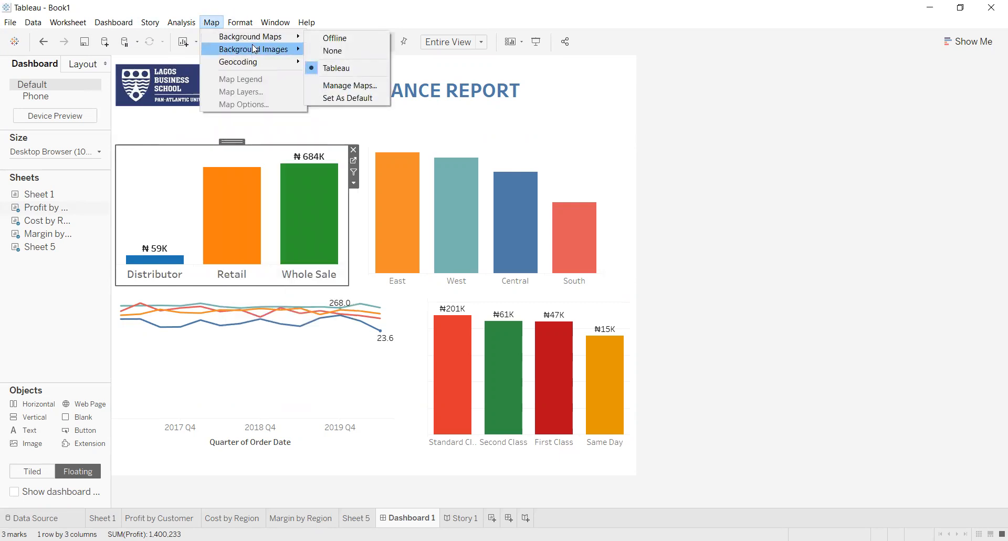
{"action": "mouse_move", "coordinate": [253, 45]}
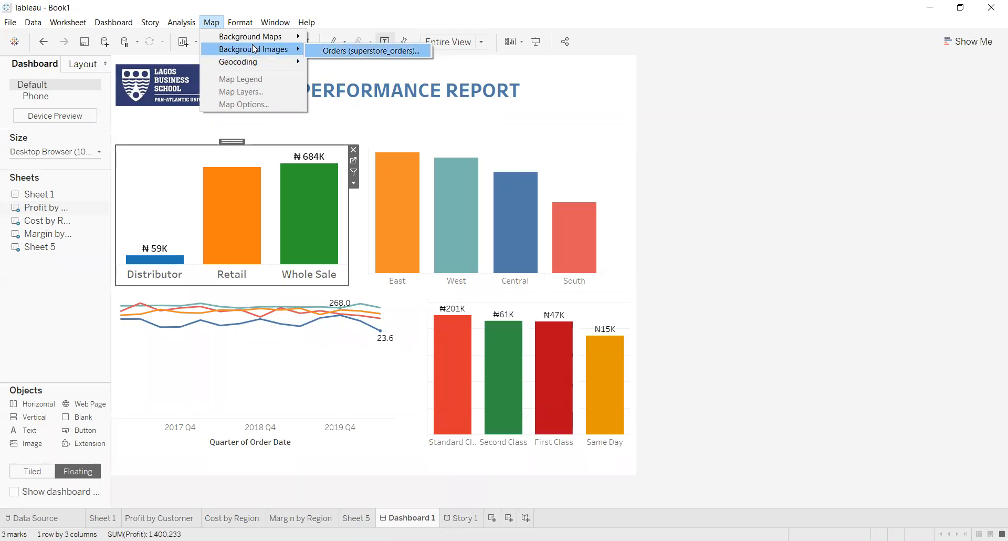
{"action": "left_click", "coordinate": [367, 51]}
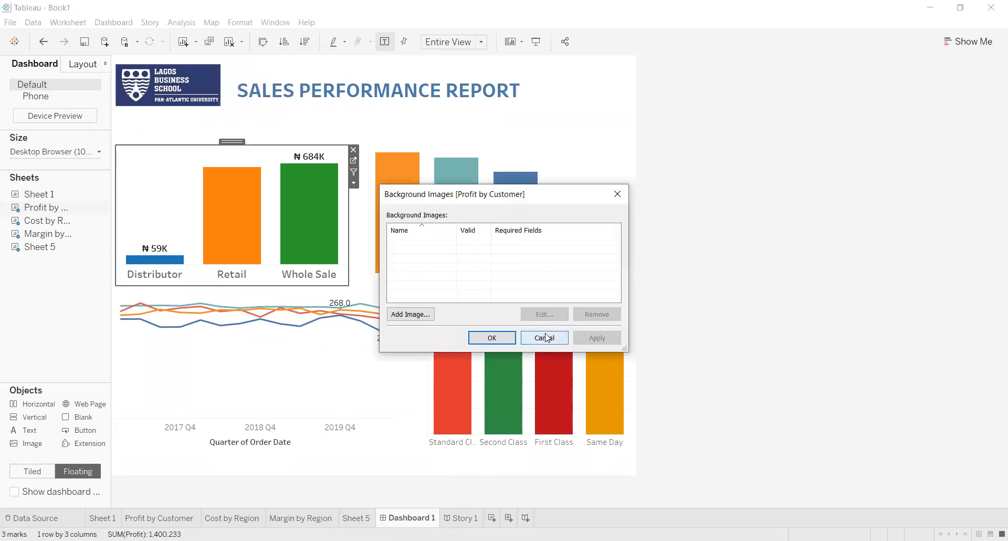
{"action": "left_click", "coordinate": [544, 338]}
{"action": "left_click", "coordinate": [240, 22]}
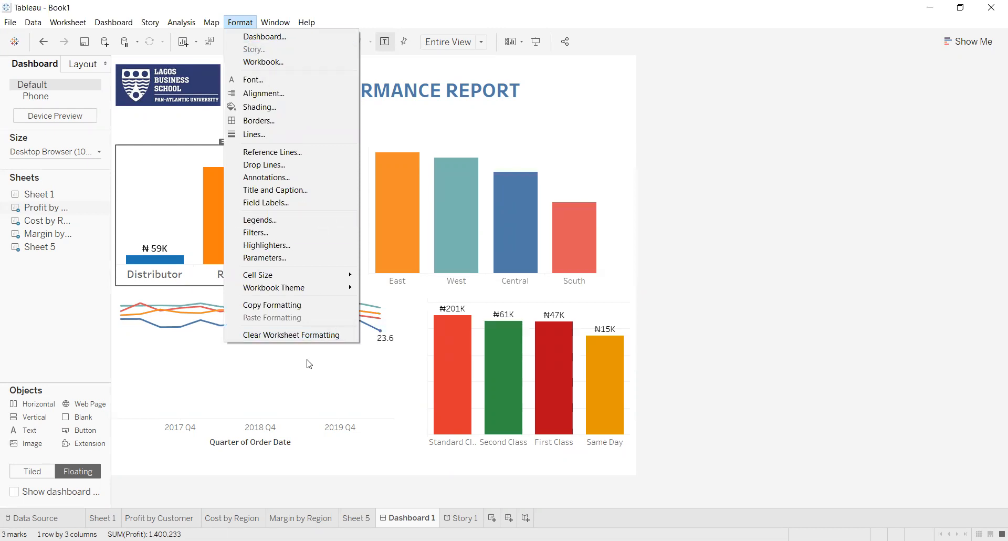
{"action": "left_click", "coordinate": [314, 376]}
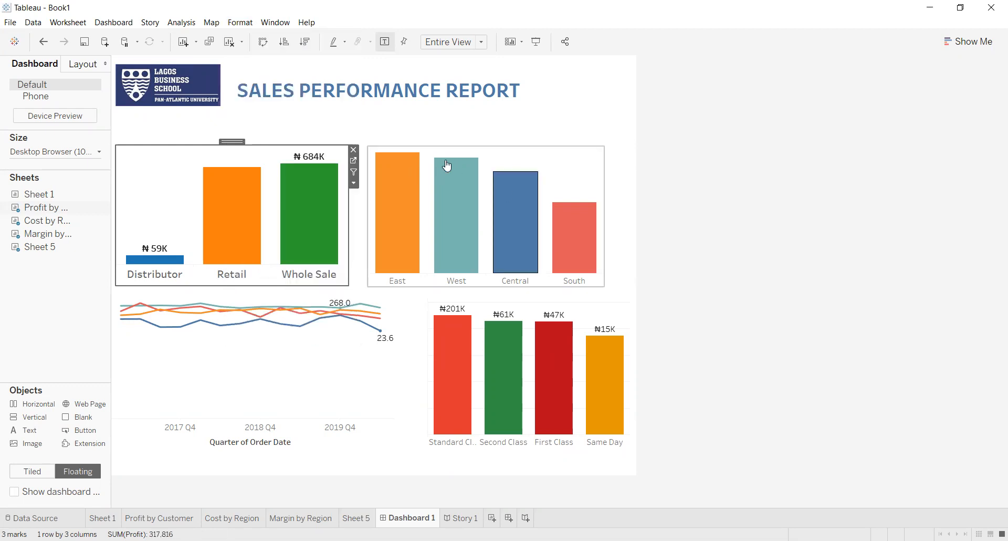
{"action": "mouse_move", "coordinate": [221, 256]}
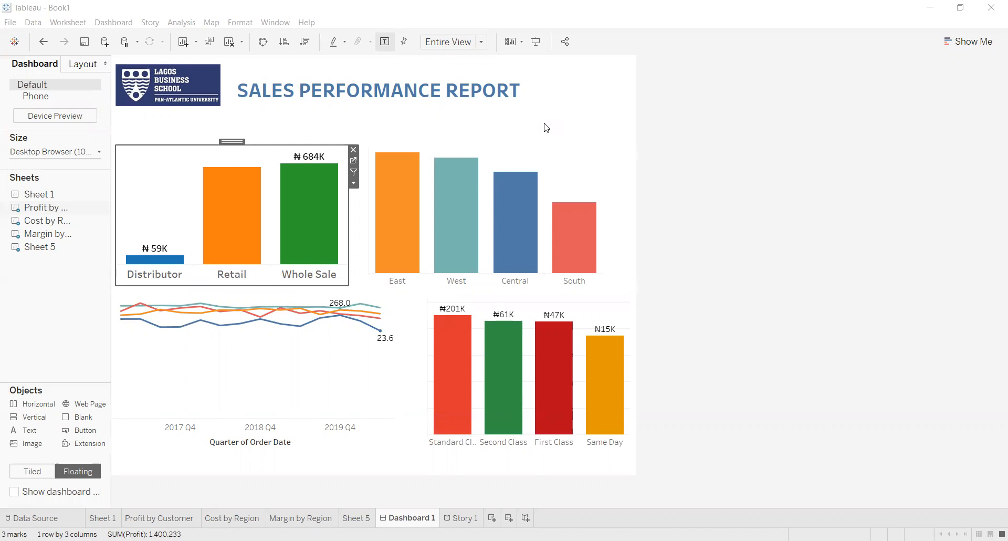
View the start page with its data connection options and return to Dashboard 1.
{"action": "left_click", "coordinate": [480, 114]}
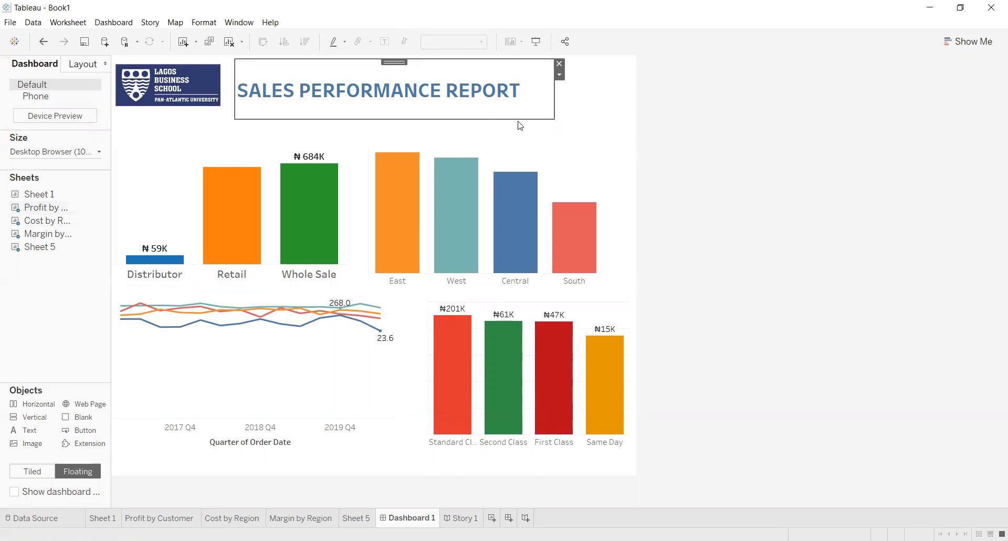
{"action": "left_click", "coordinate": [21, 45]}
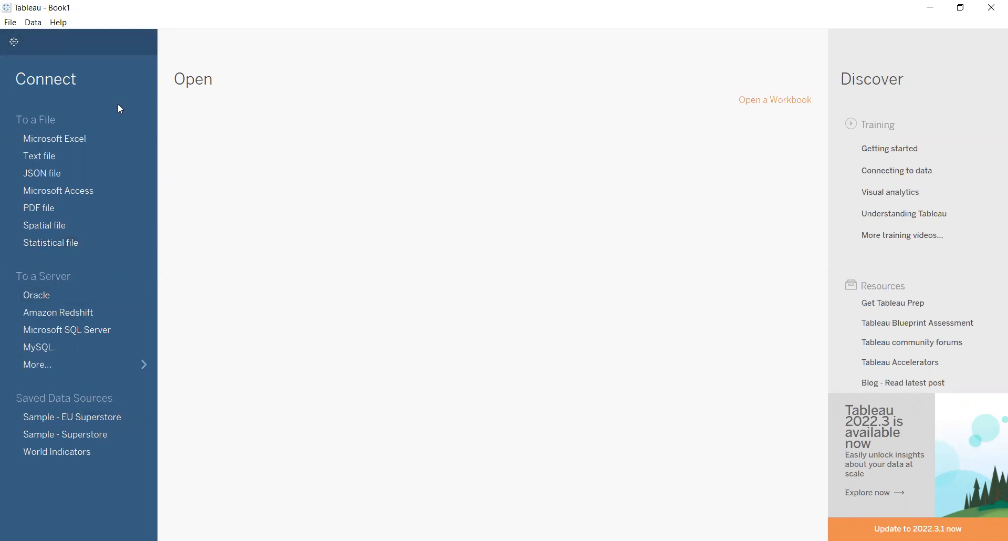
{"action": "left_click", "coordinate": [14, 41]}
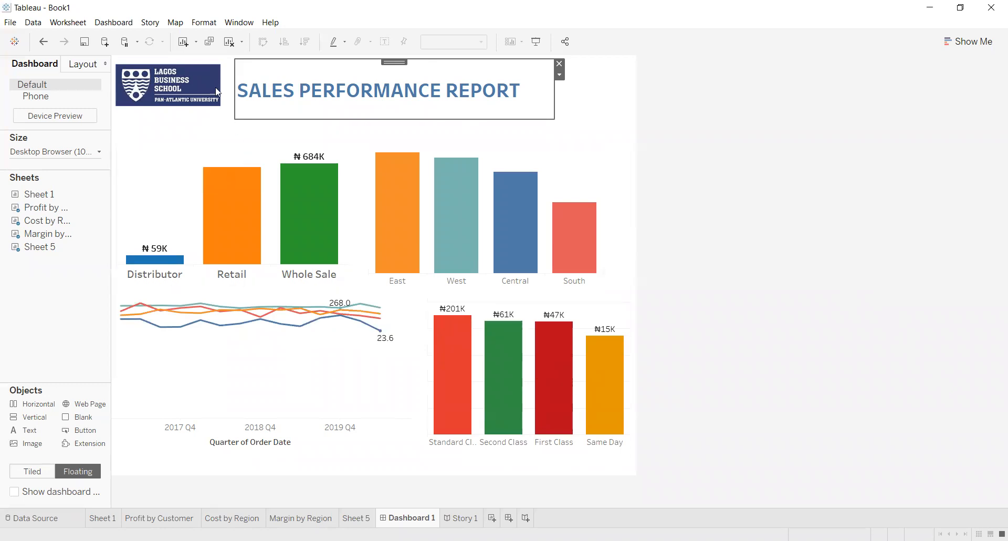
{"action": "left_click", "coordinate": [185, 23]}
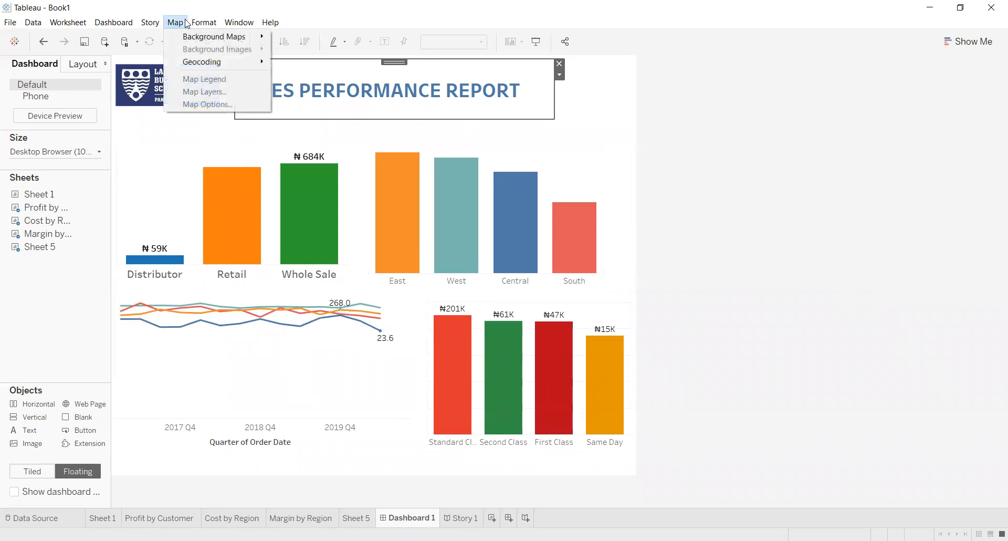
{"action": "left_click", "coordinate": [225, 22]}
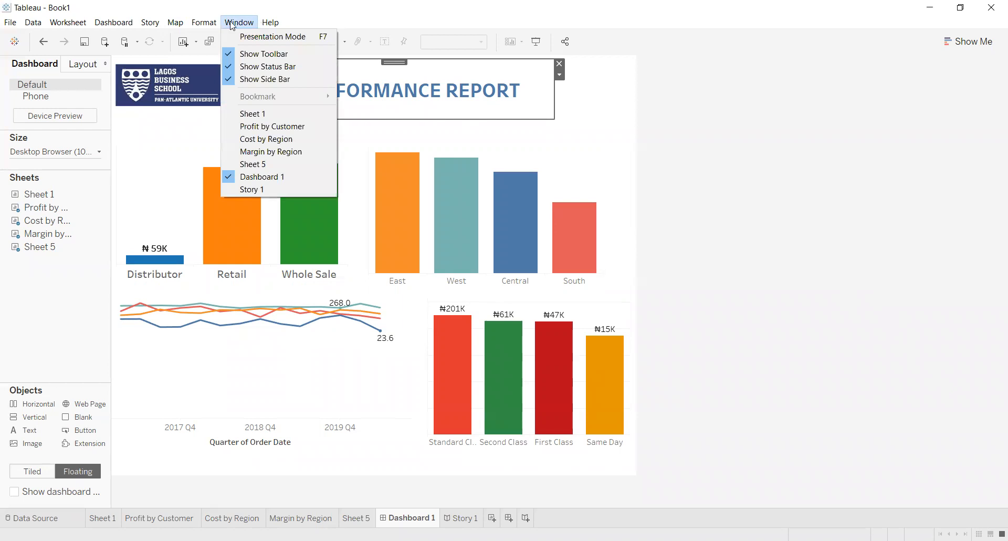
{"action": "mouse_move", "coordinate": [270, 23]}
{"action": "mouse_move", "coordinate": [292, 91]}
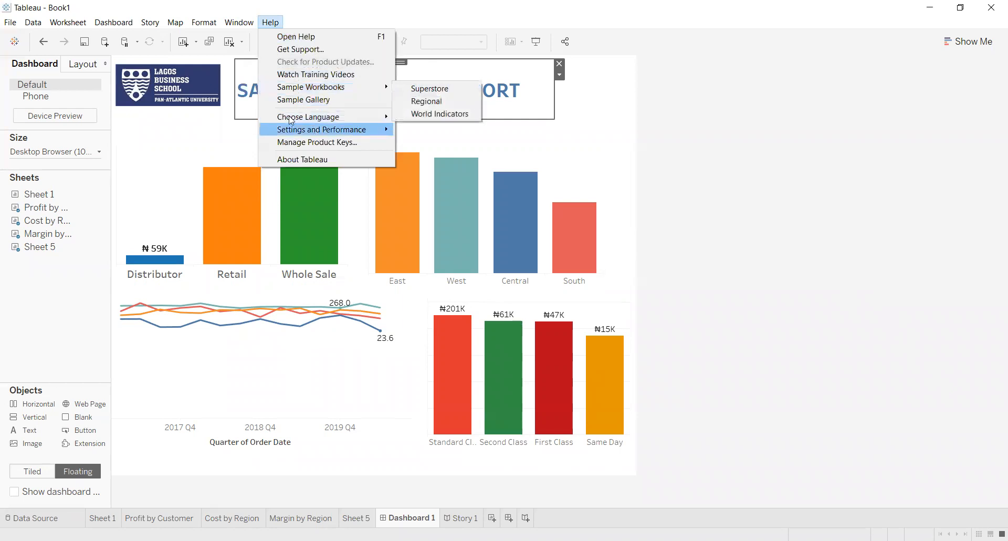
{"action": "left_click", "coordinate": [64, 25]}
{"action": "mouse_move", "coordinate": [40, 23]}
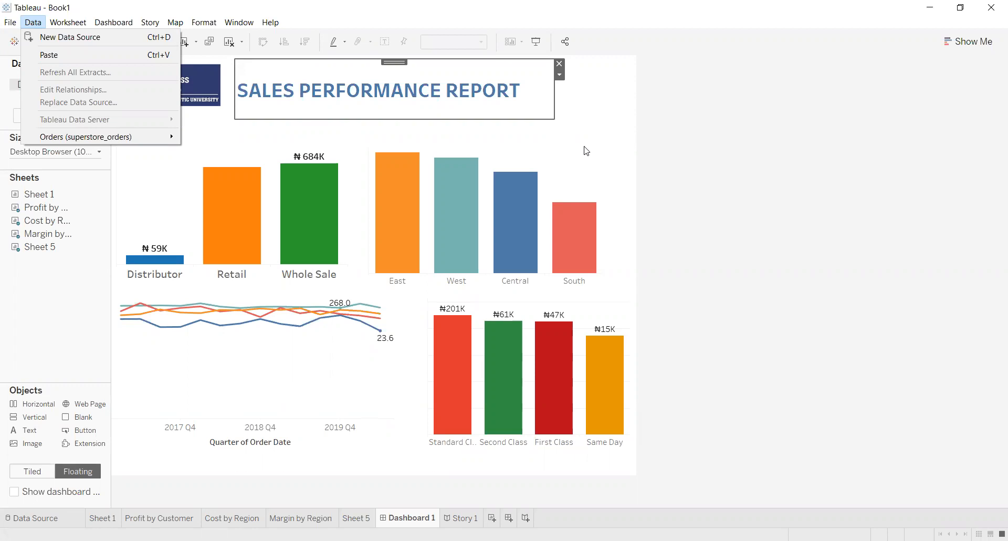
{"action": "left_click", "coordinate": [294, 79]}
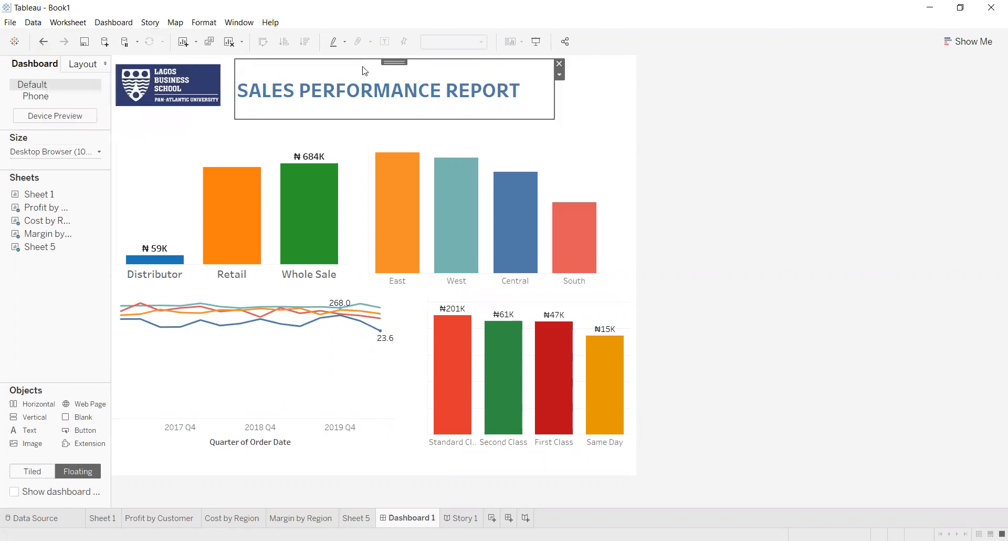
Shift the Sales Performance Report title and the Lagos Business School logo slightly lower on the dashboard.
{"action": "left_click_drag", "start_coordinate": [392, 62], "coordinate": [395, 79]}
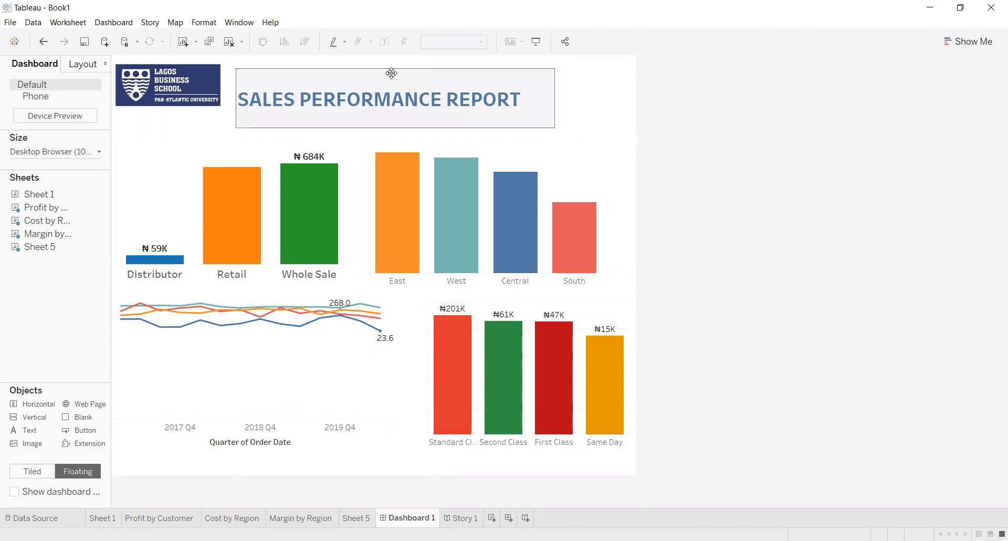
{"action": "left_click", "coordinate": [177, 65]}
{"action": "left_click_drag", "start_coordinate": [174, 62], "coordinate": [175, 67]}
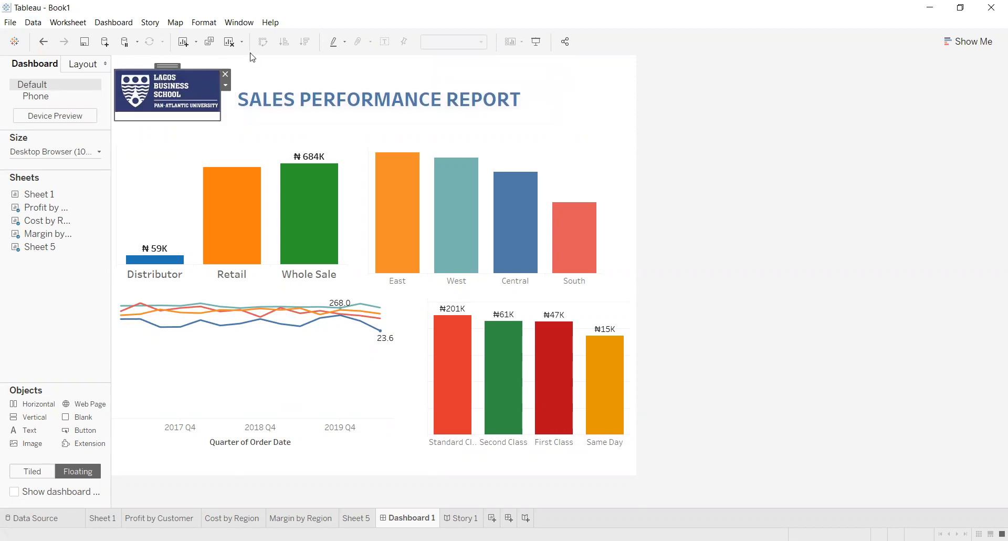
Widen the Sales Performance Report title box and place it directly beside the logo, level with it.
{"action": "left_click", "coordinate": [449, 74]}
{"action": "left_click_drag", "start_coordinate": [393, 63], "coordinate": [417, 60]}
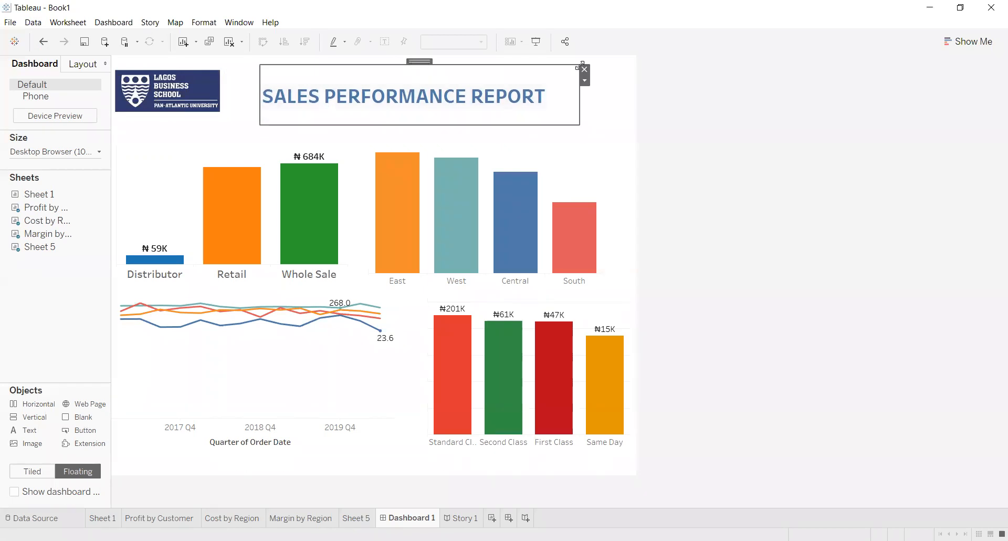
{"action": "left_click_drag", "start_coordinate": [579, 95], "coordinate": [610, 99]}
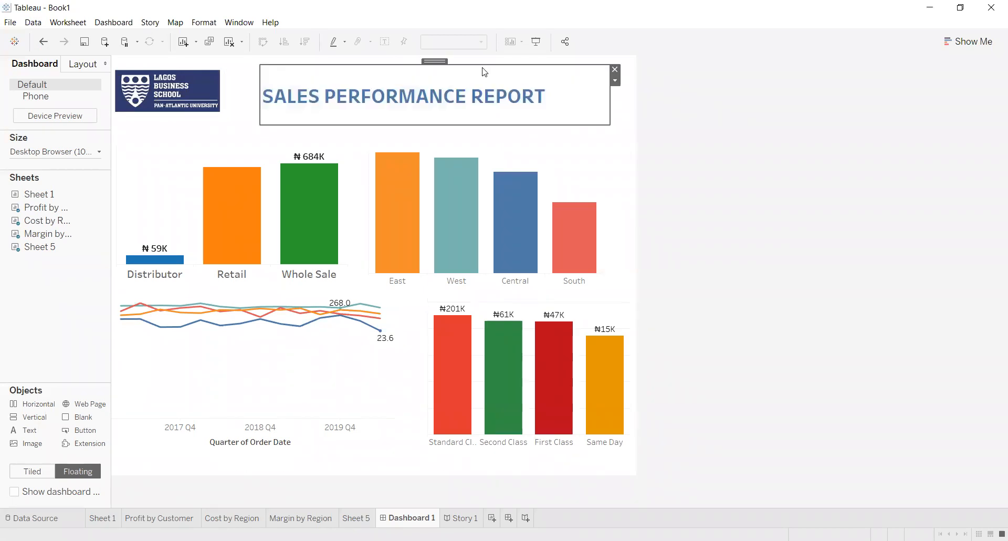
{"action": "left_click_drag", "start_coordinate": [441, 63], "coordinate": [405, 65]}
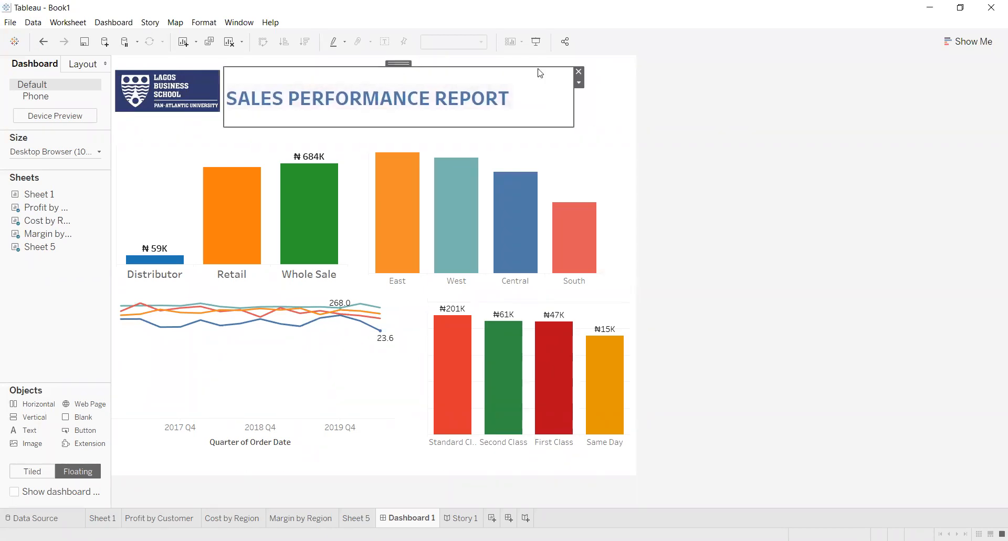
{"action": "left_click", "coordinate": [628, 190]}
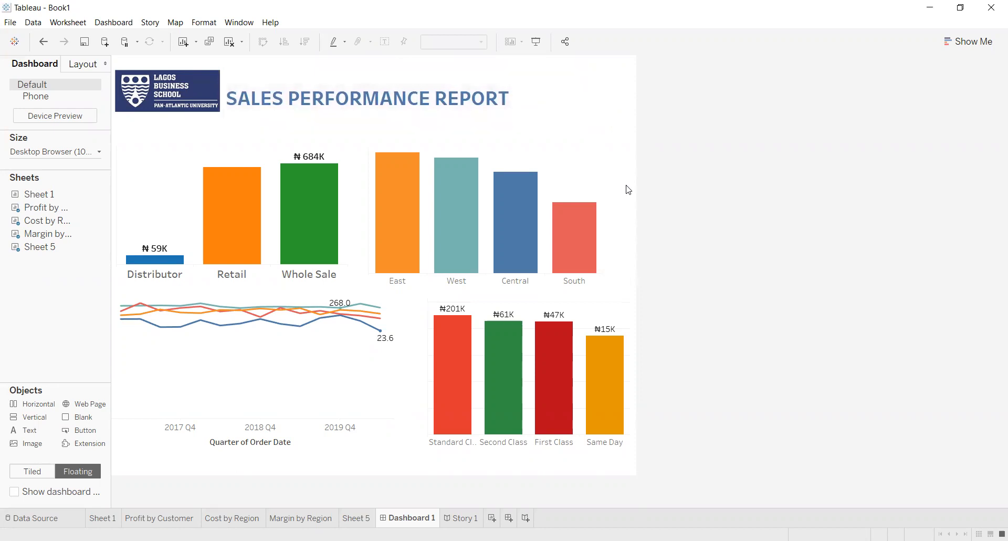